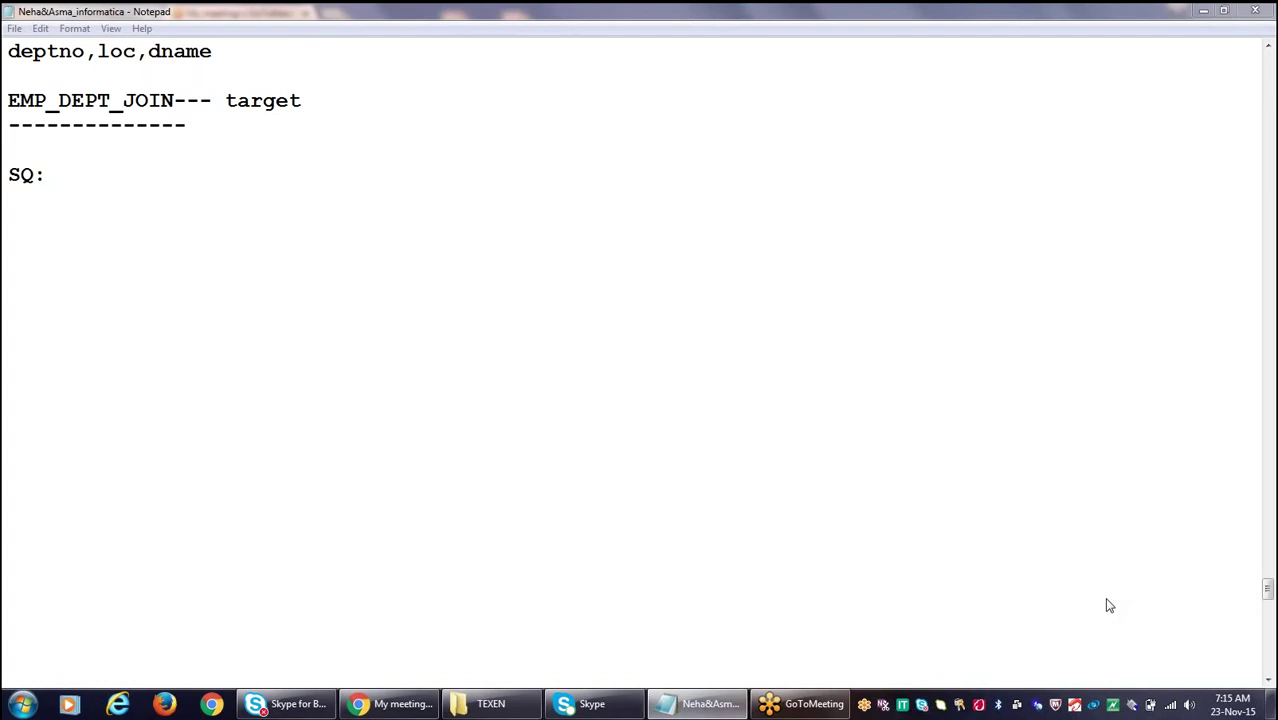
- Below the "SQ:" heading, list filter, join, sorter, distinct and override on separate lines with a blank line between entries
left_click(266, 215)
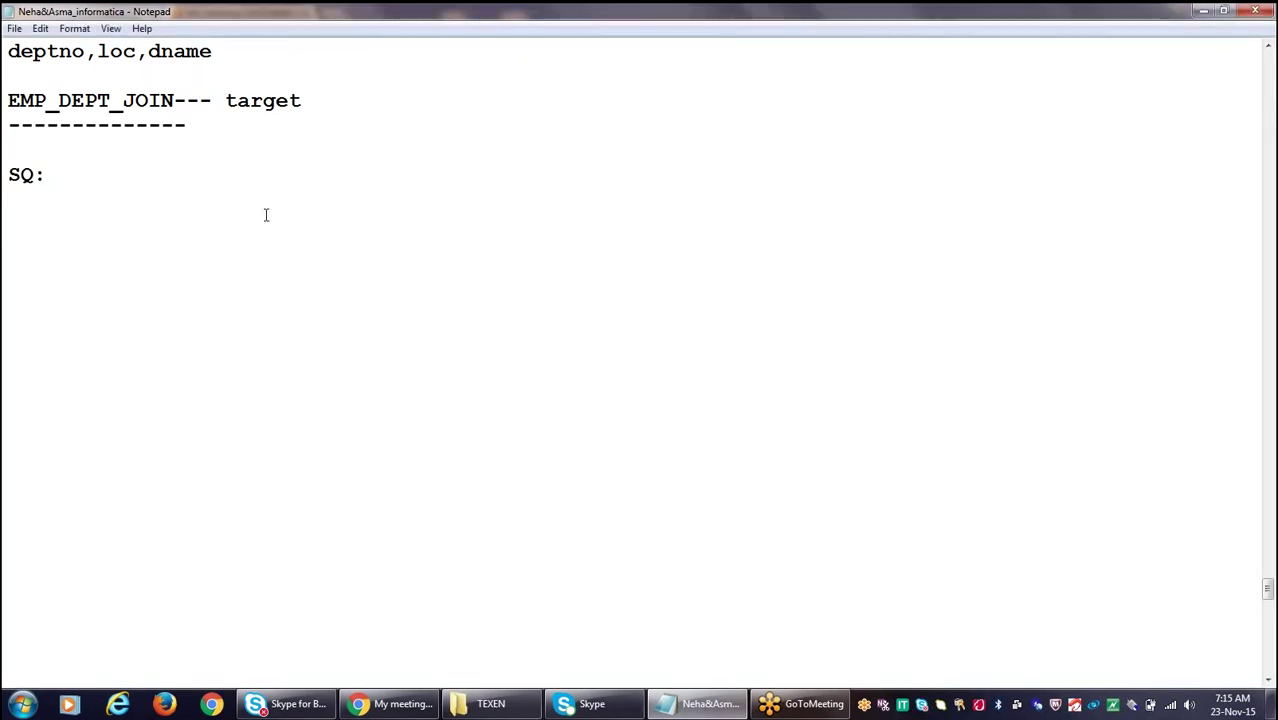
type("filter")
key("Return")
key("Return")
type("join")
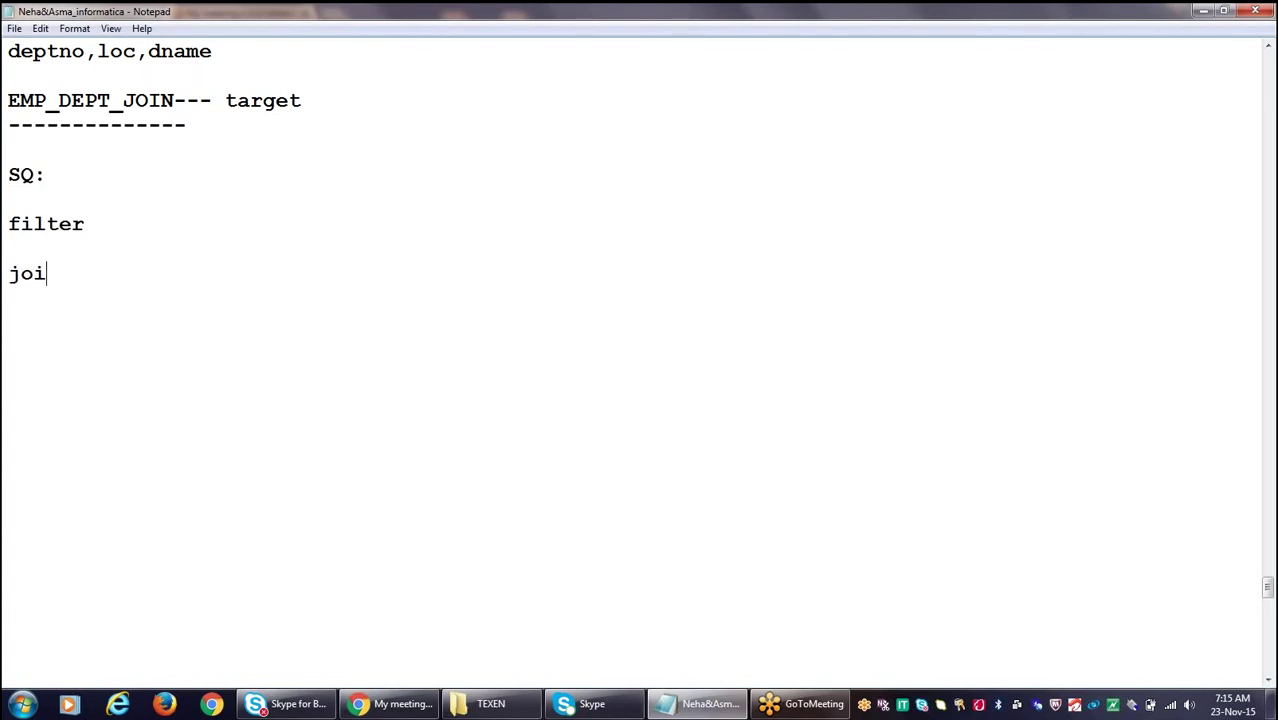
key("Return")
key("Return")
type("sorter")
key("Return")
key("Return")
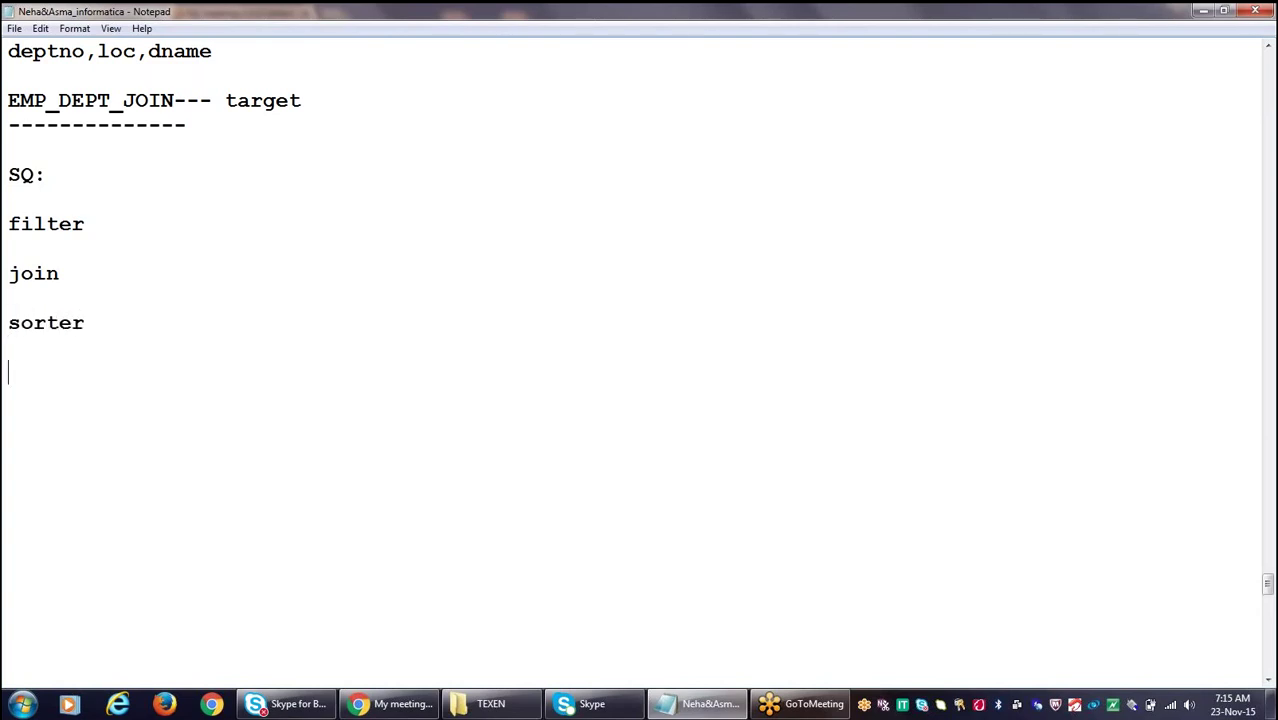
type("distinct")
key("Return")
key("Return")
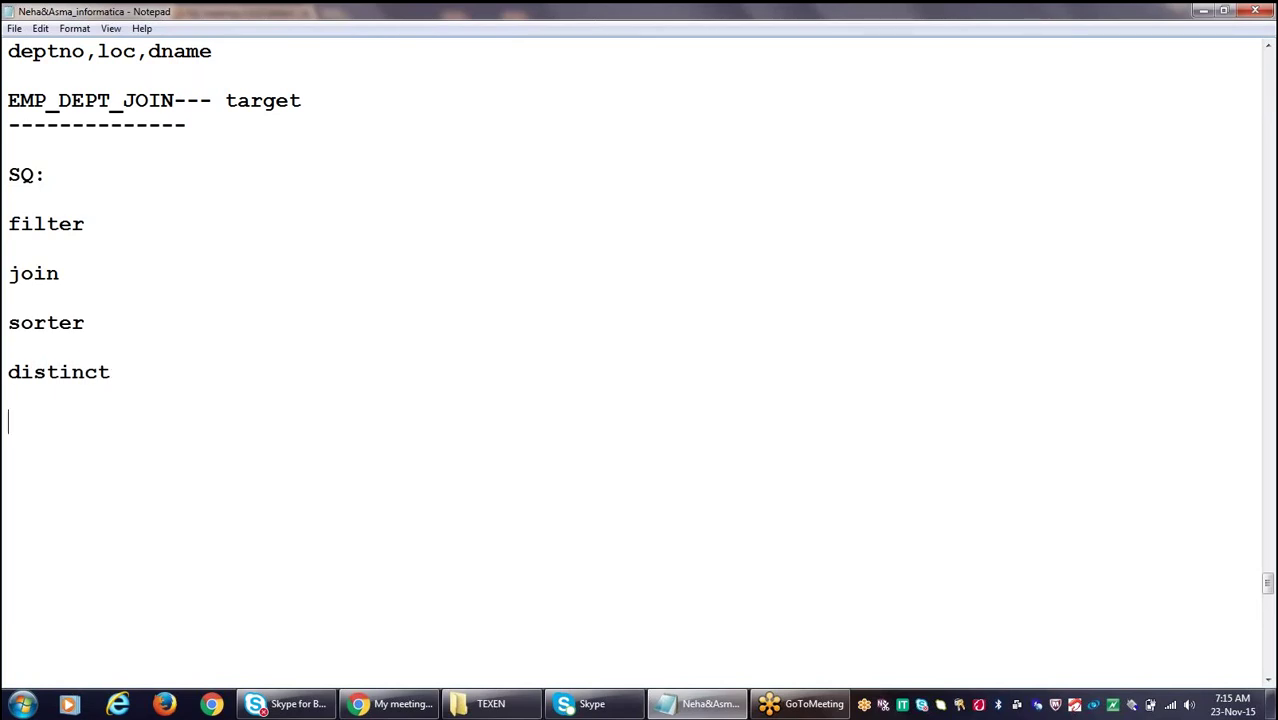
type("override")
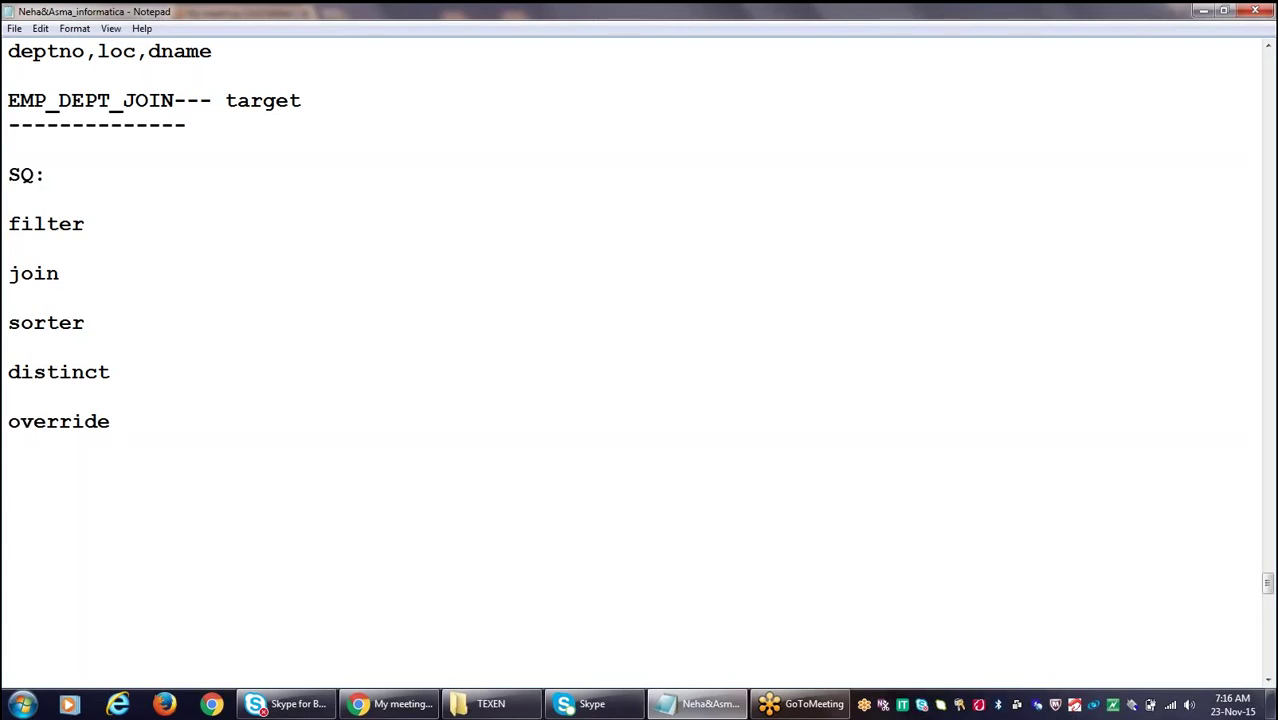
- Add a dashed line under "override" and write the note "database-- rdbms" beneath it
key("Return")
type("--------------")
key("Return")
type("data")
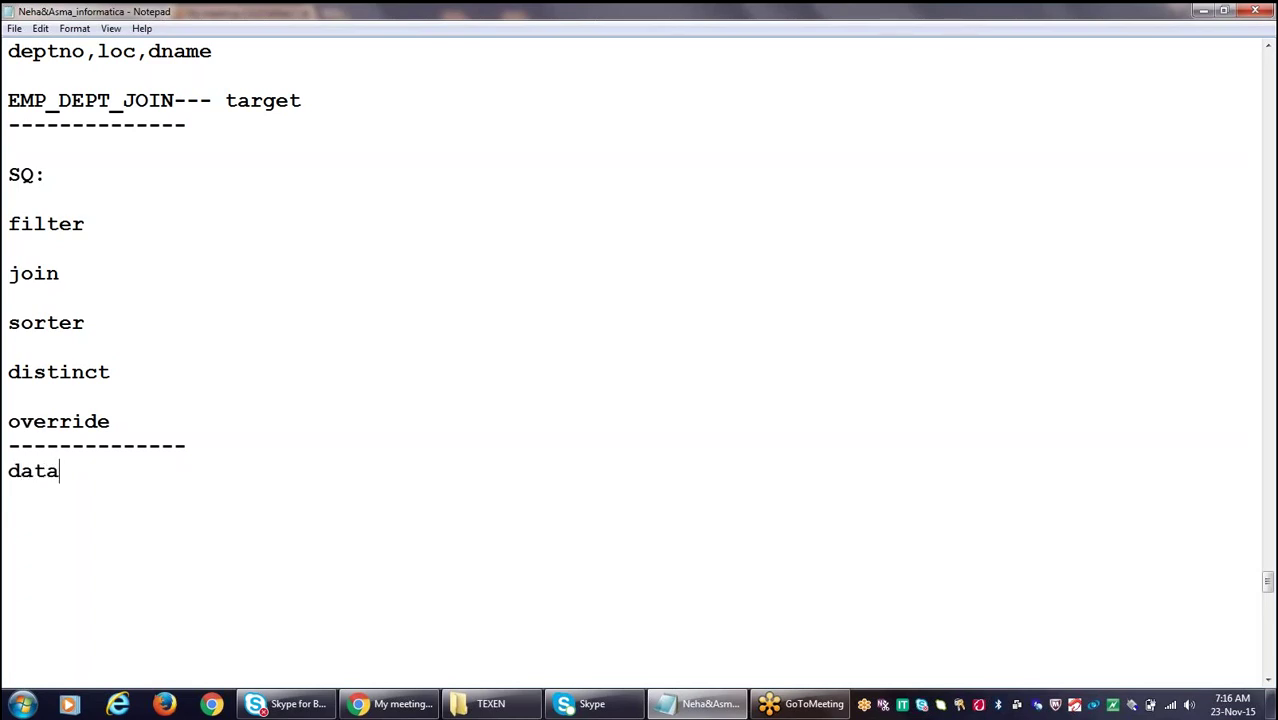
type("base-- rd")
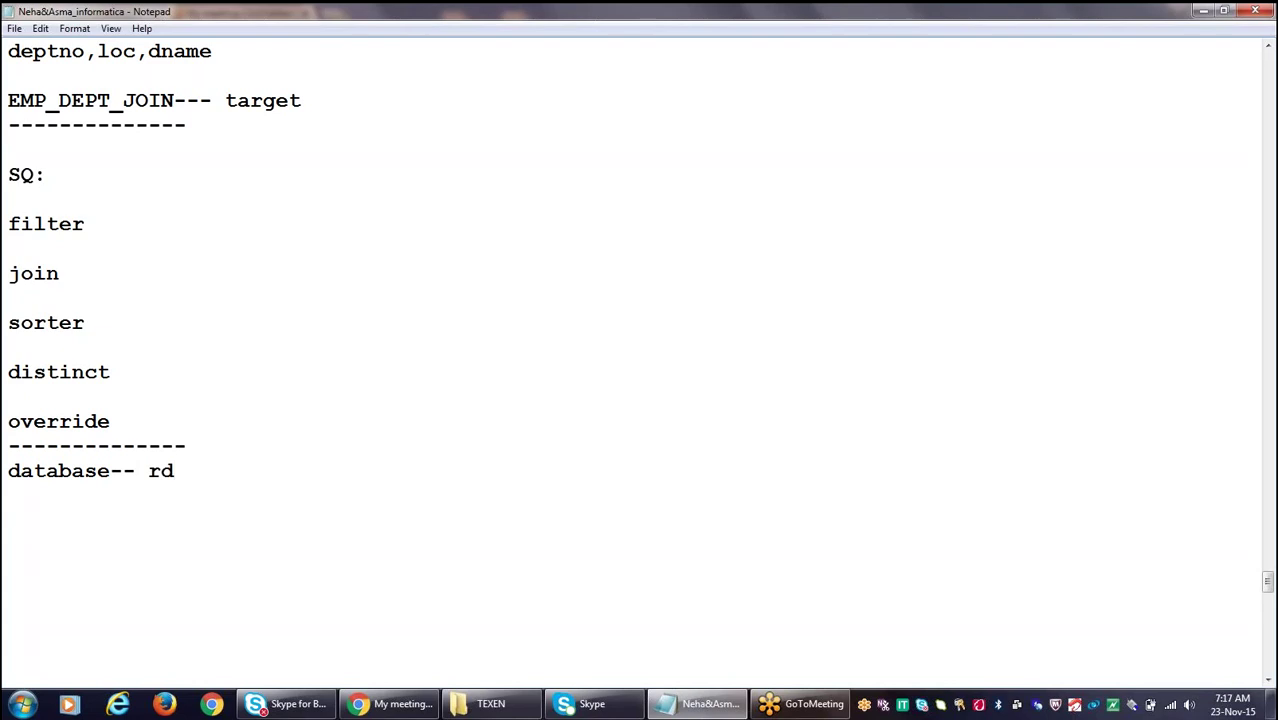
type("bms")
- Below the database note, add the entries "emp" and "emp_sq", separated by a blank line
key("Return")
key("Return")
type("emp")
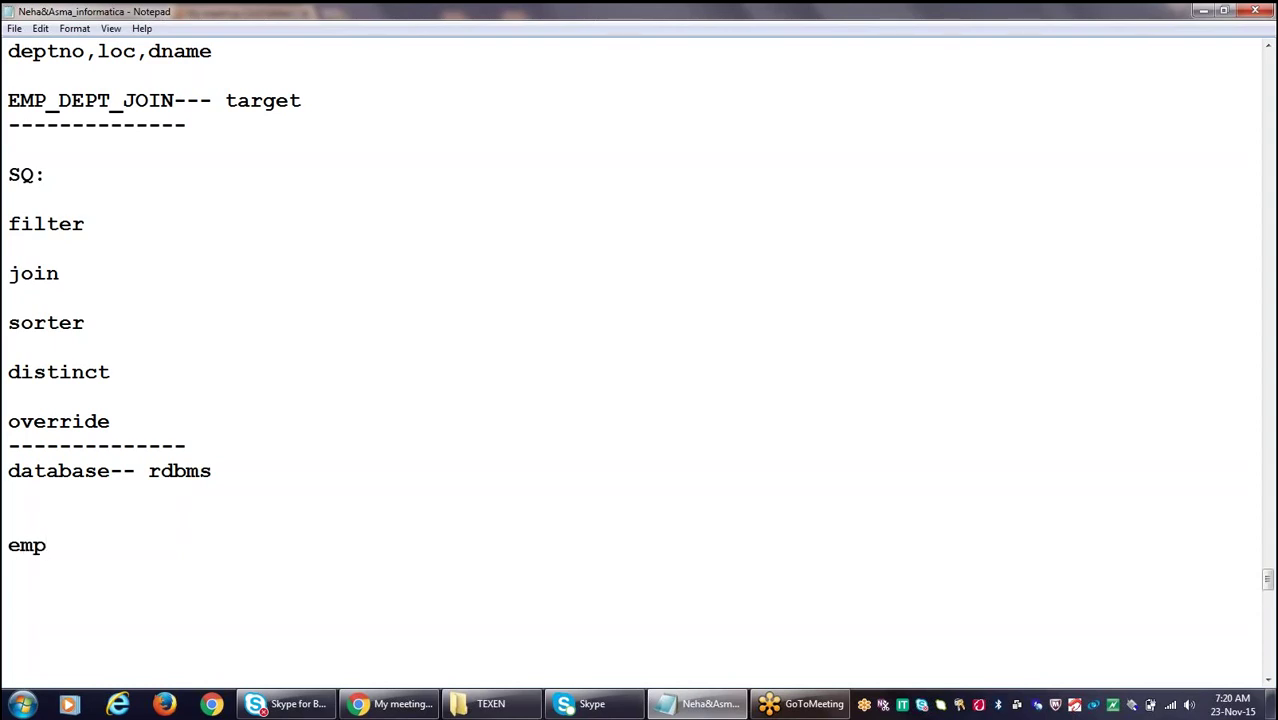
key("Return")
key("Return")
type("emp_sq")
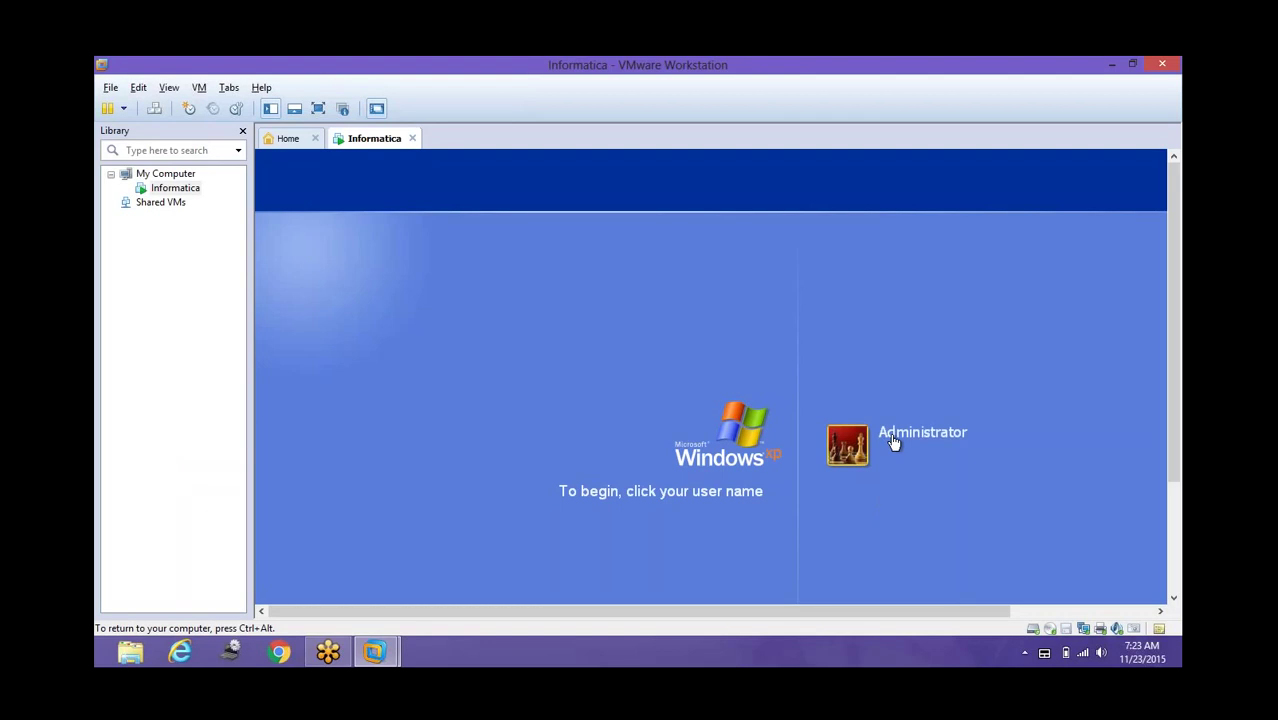
- In the Informatica virtual machine in VMware Workstation, log on as Administrator and show the machine full screen
left_click(893, 442)
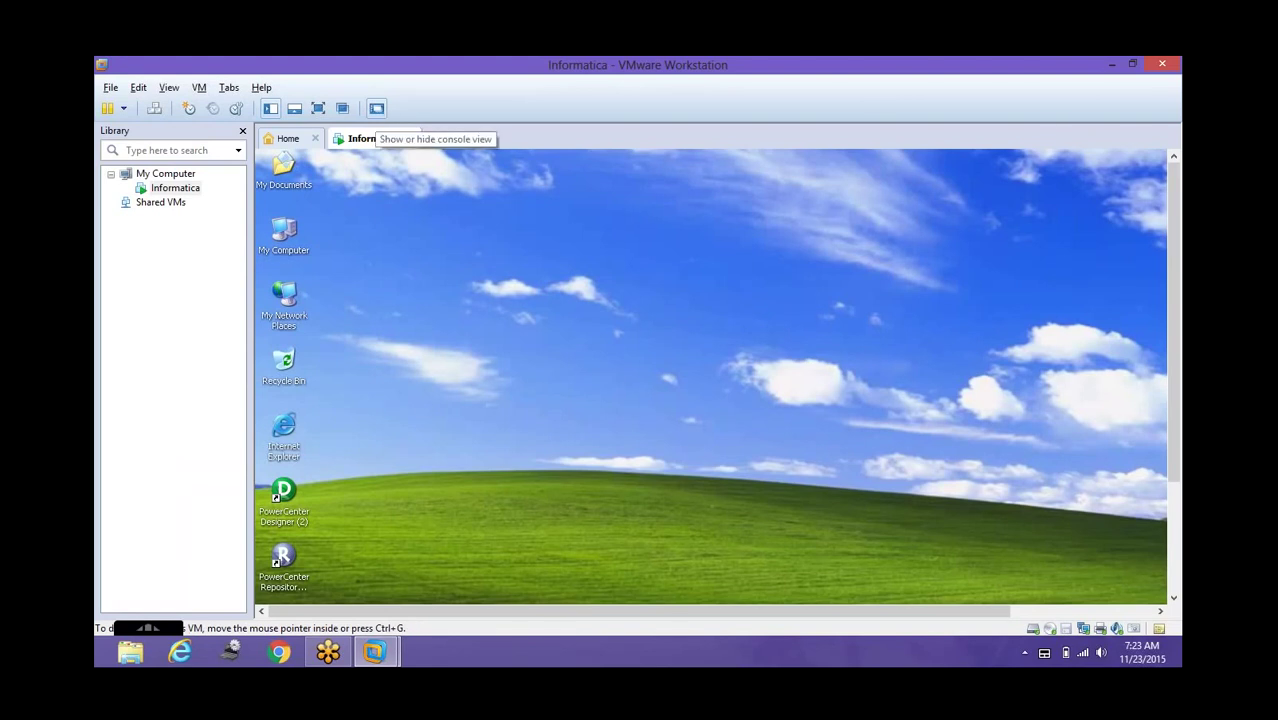
left_click(376, 110)
left_click(376, 110)
left_click(320, 108)
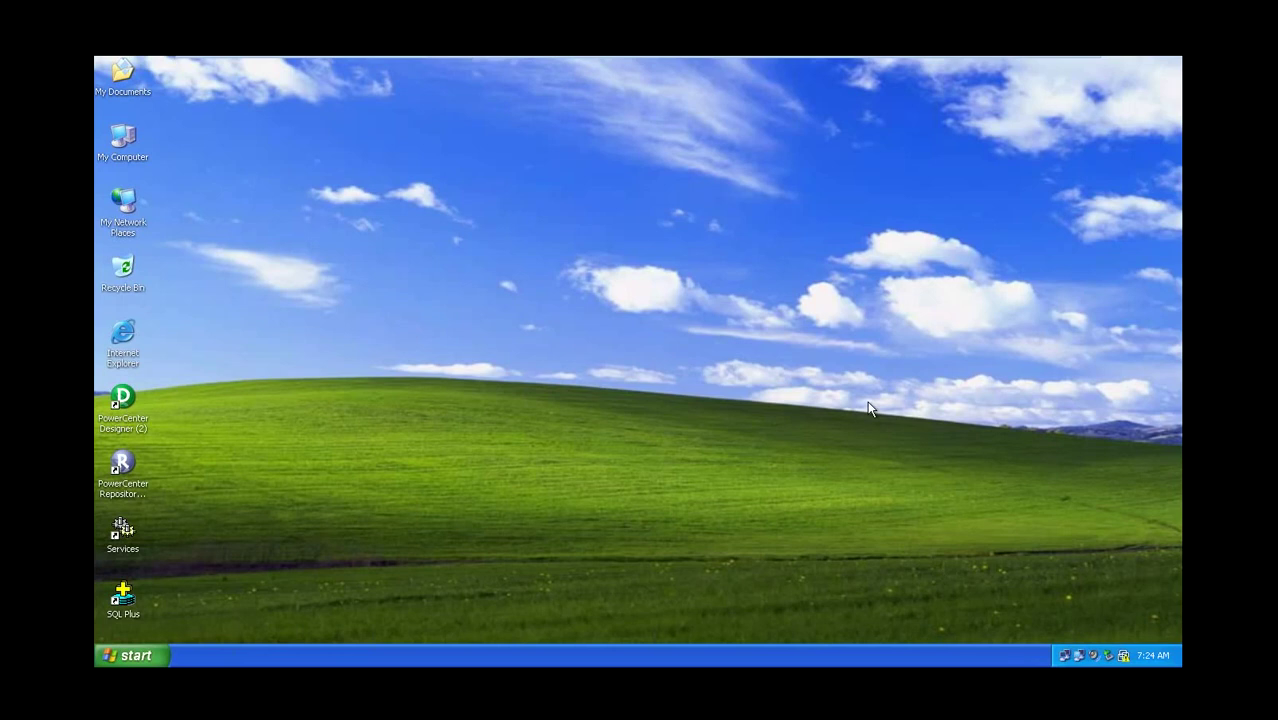
- Open the Windows Services console, maximize it and start the Informatica Services 8.6.0 service
left_click(121, 660)
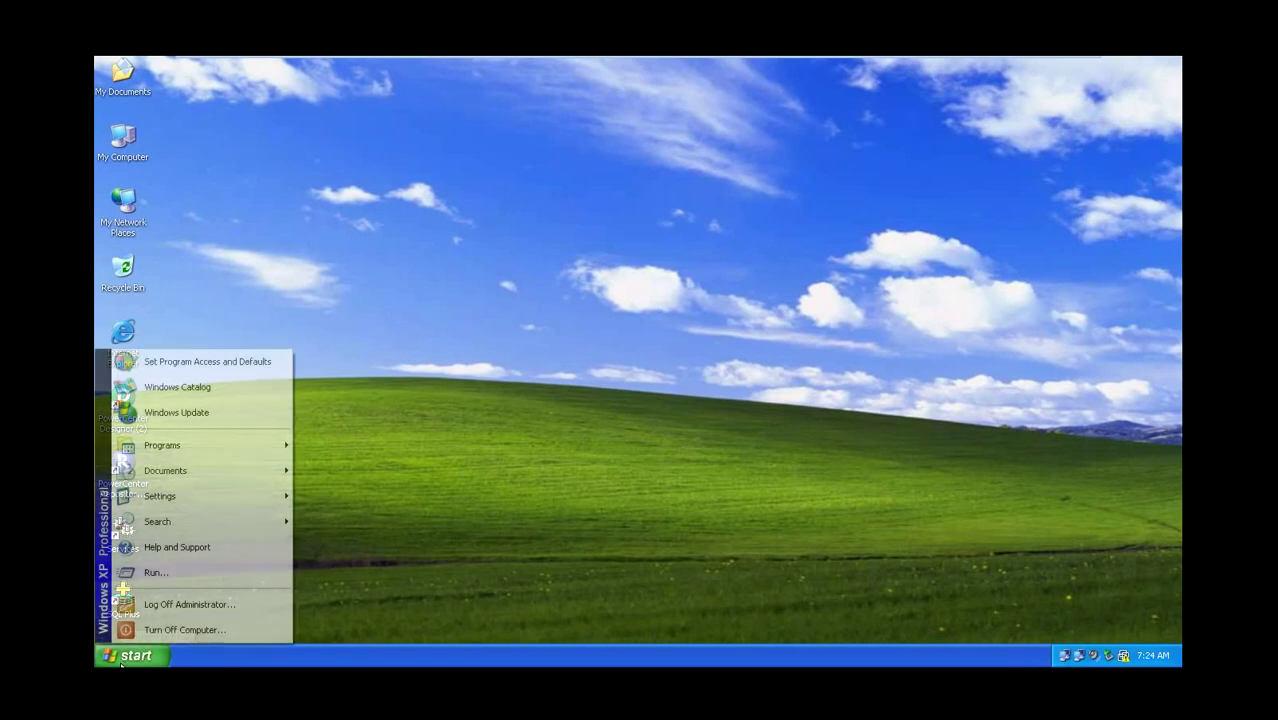
left_click(374, 420)
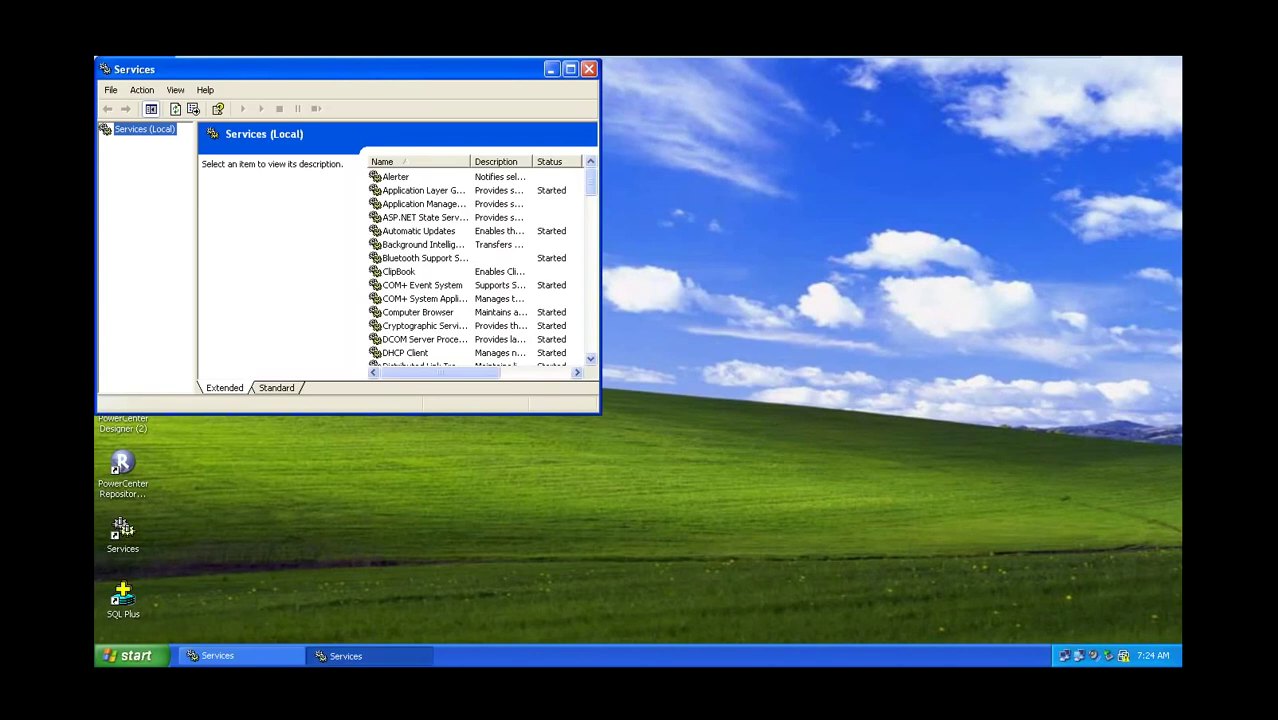
left_click(570, 68)
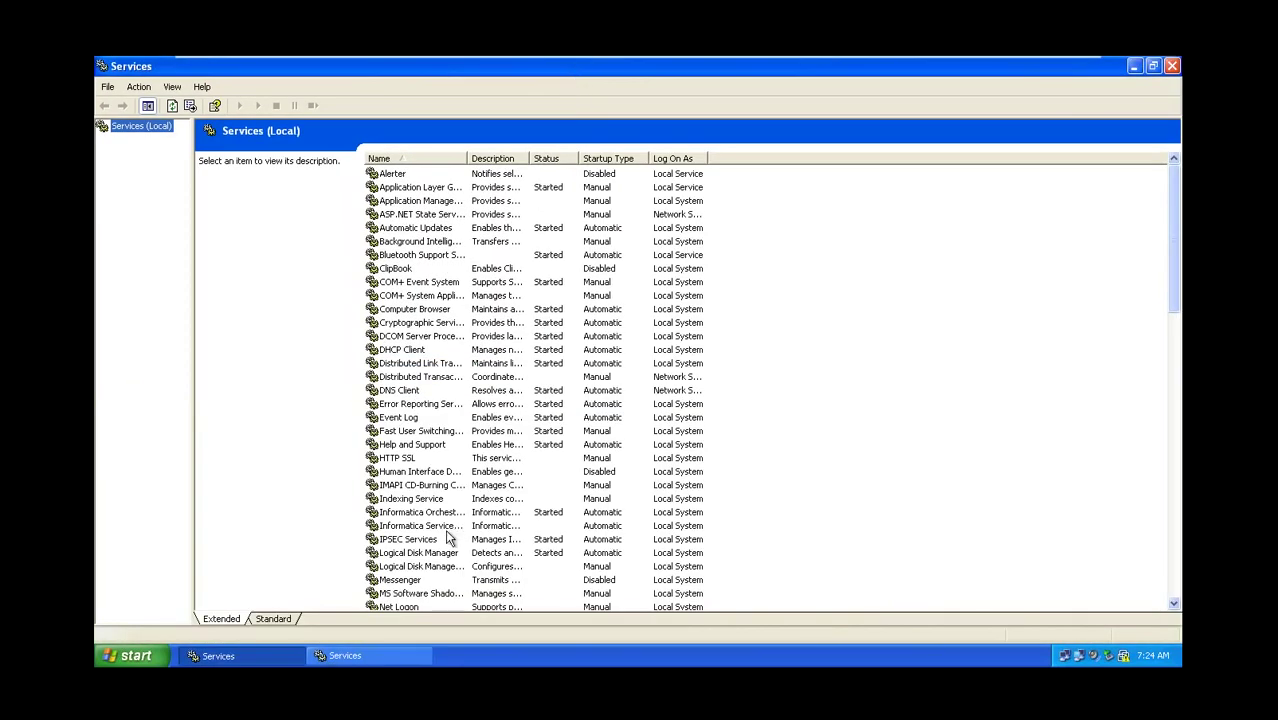
left_click(445, 526)
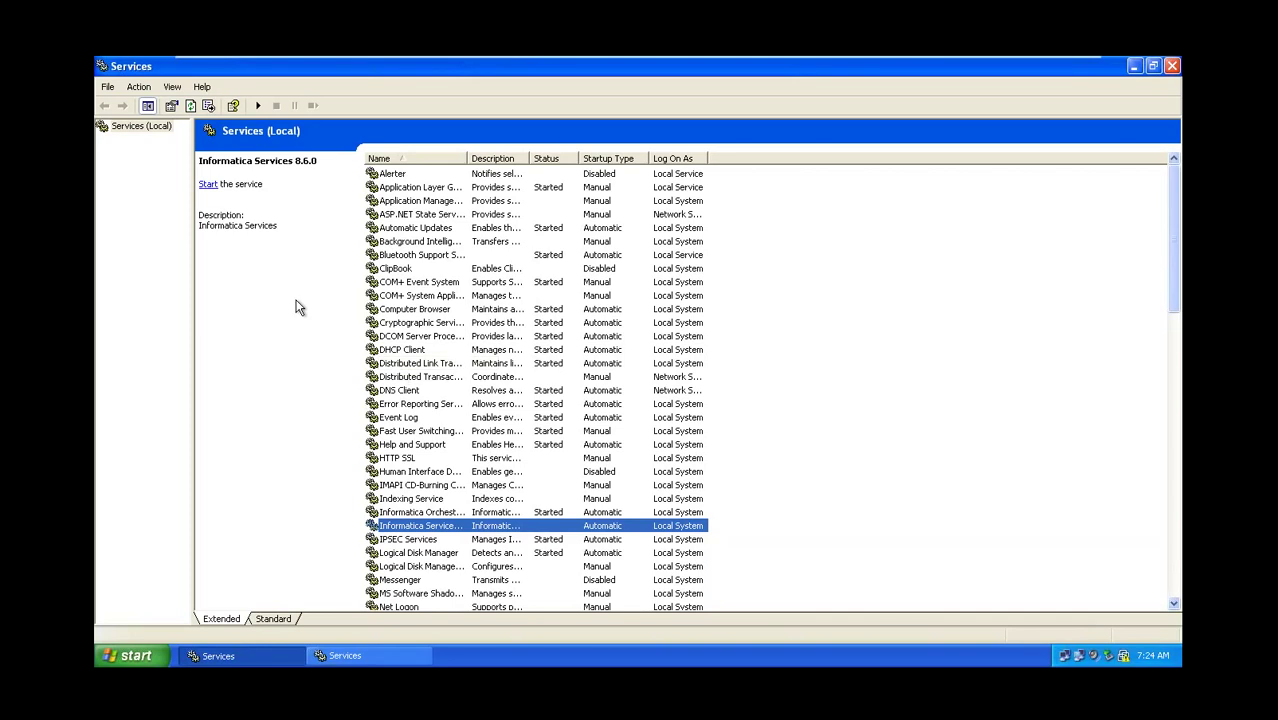
left_click(211, 186)
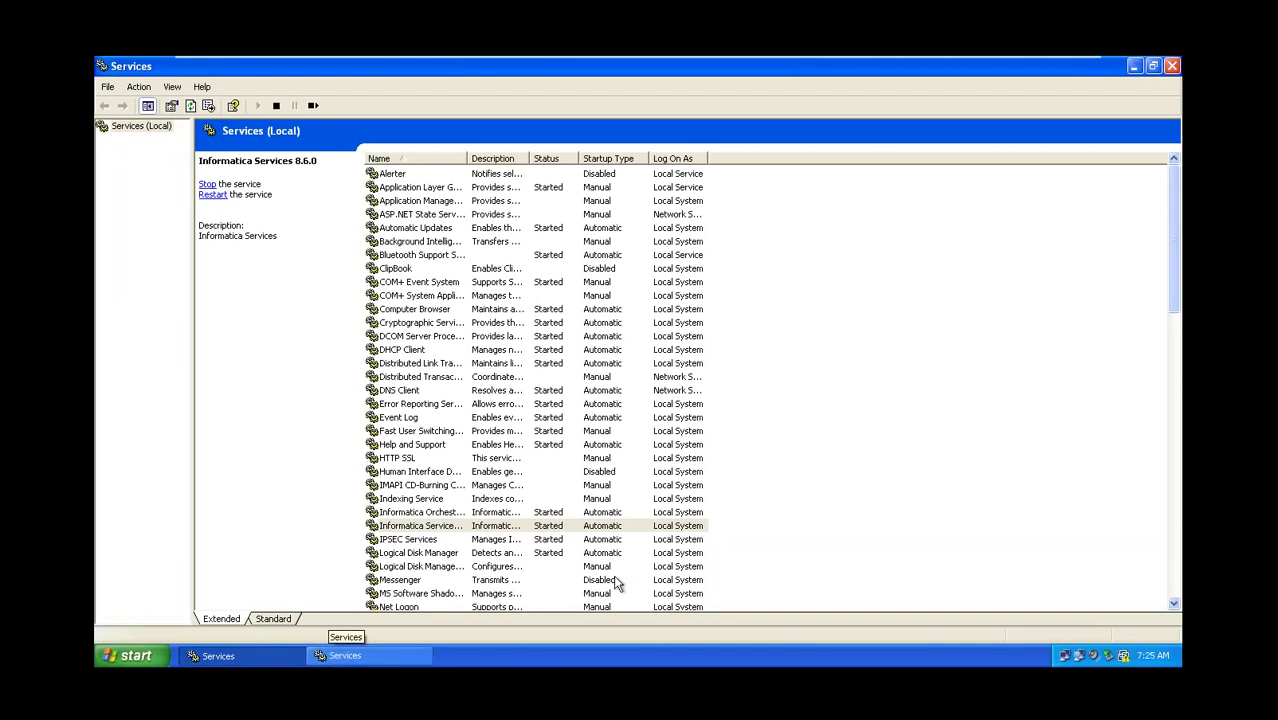
- Minimize both Services windows to reach the virtual machine's desktop and launch PowerCenter Designer
left_click(150, 672)
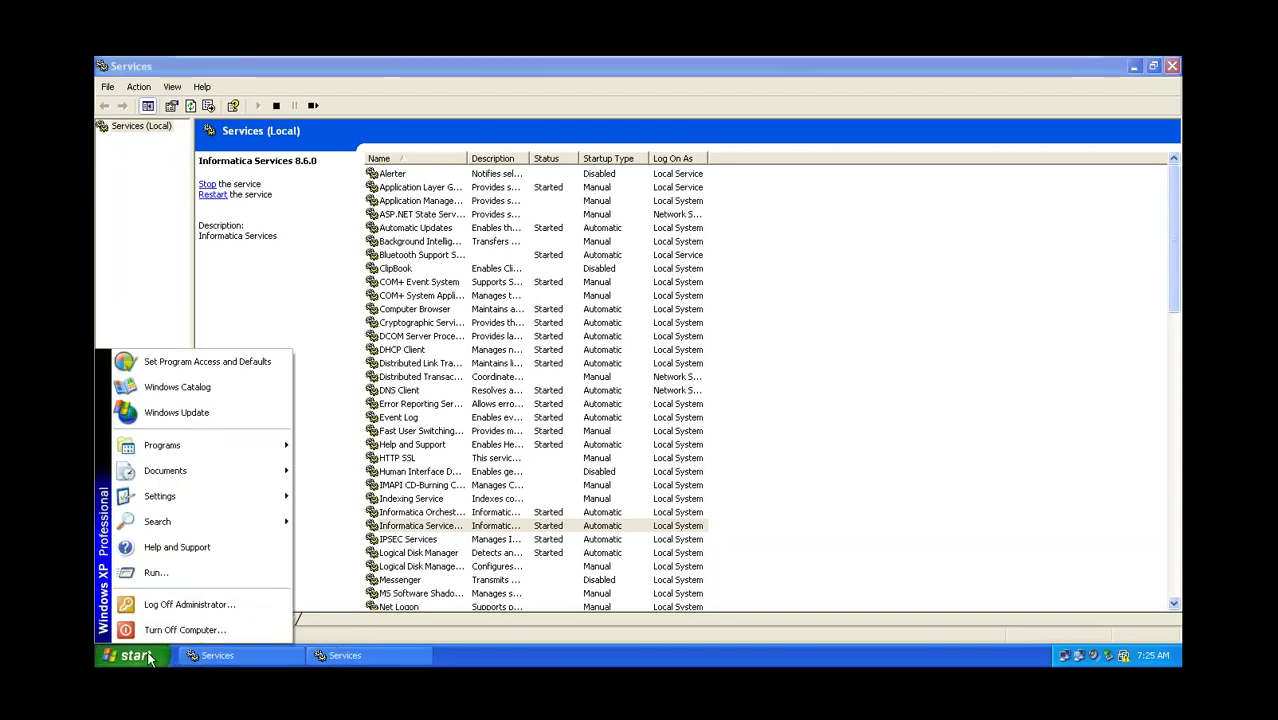
left_click(1133, 68)
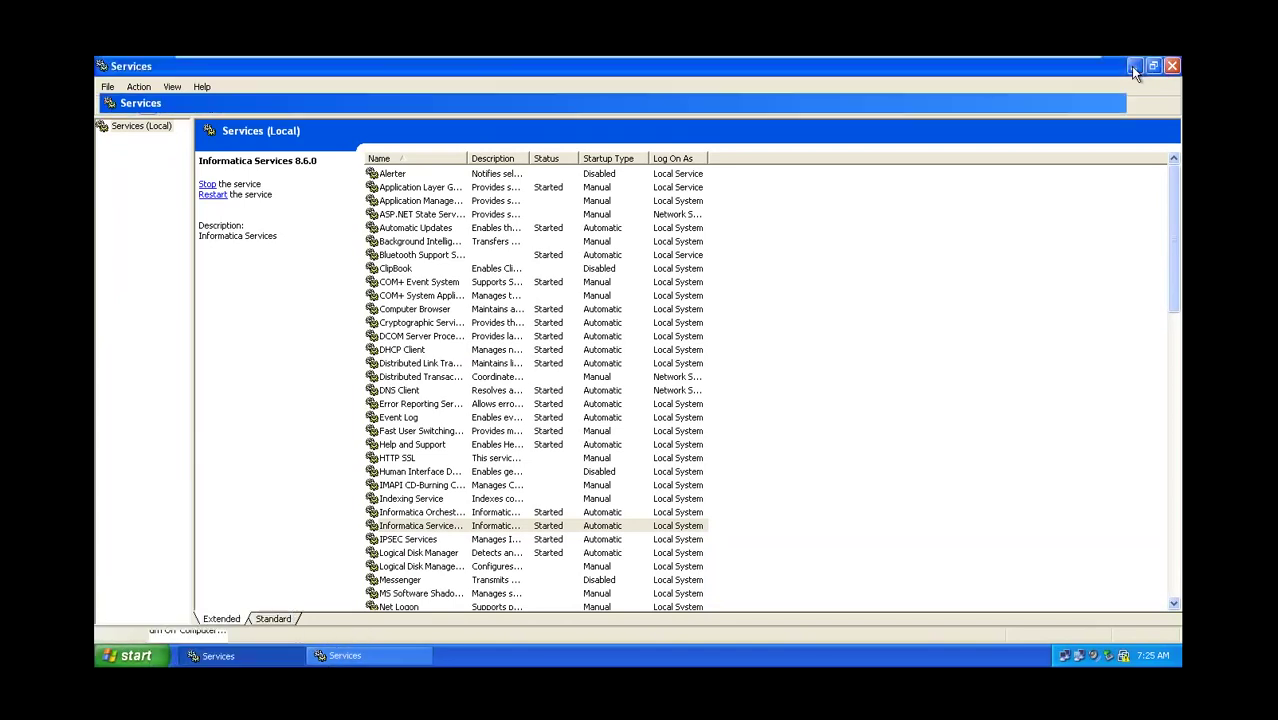
left_click(1133, 68)
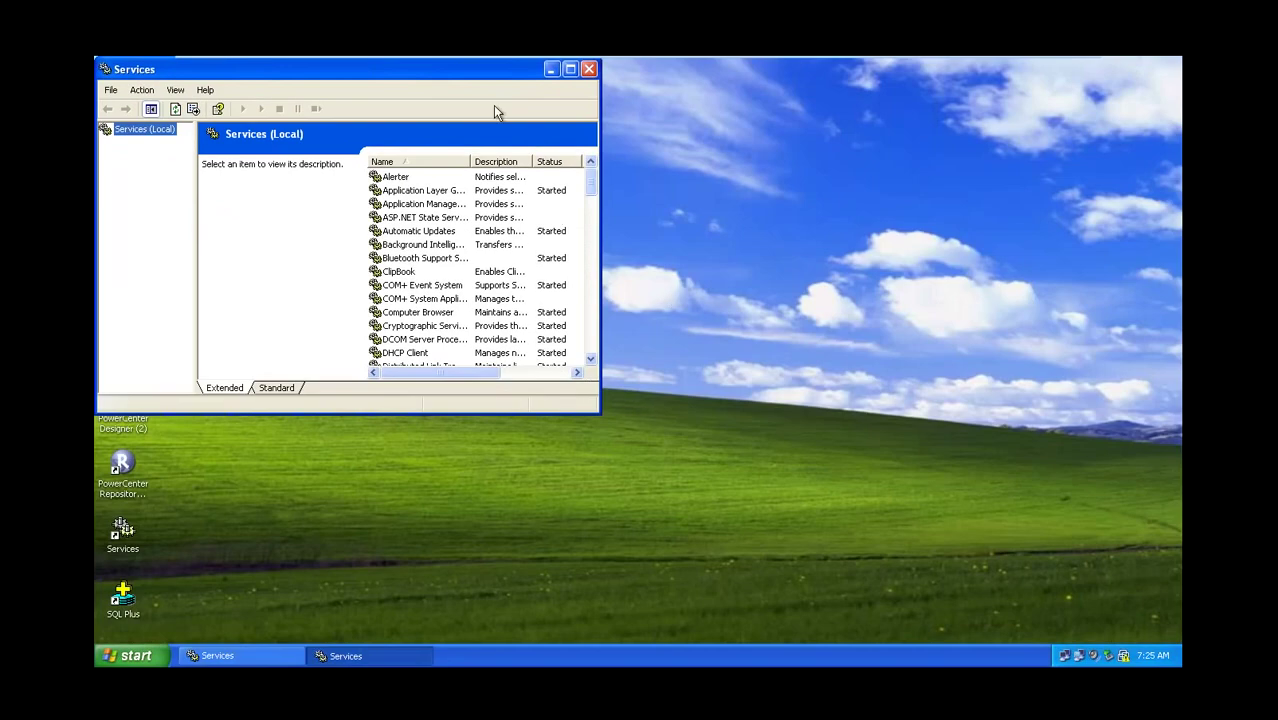
left_click(551, 72)
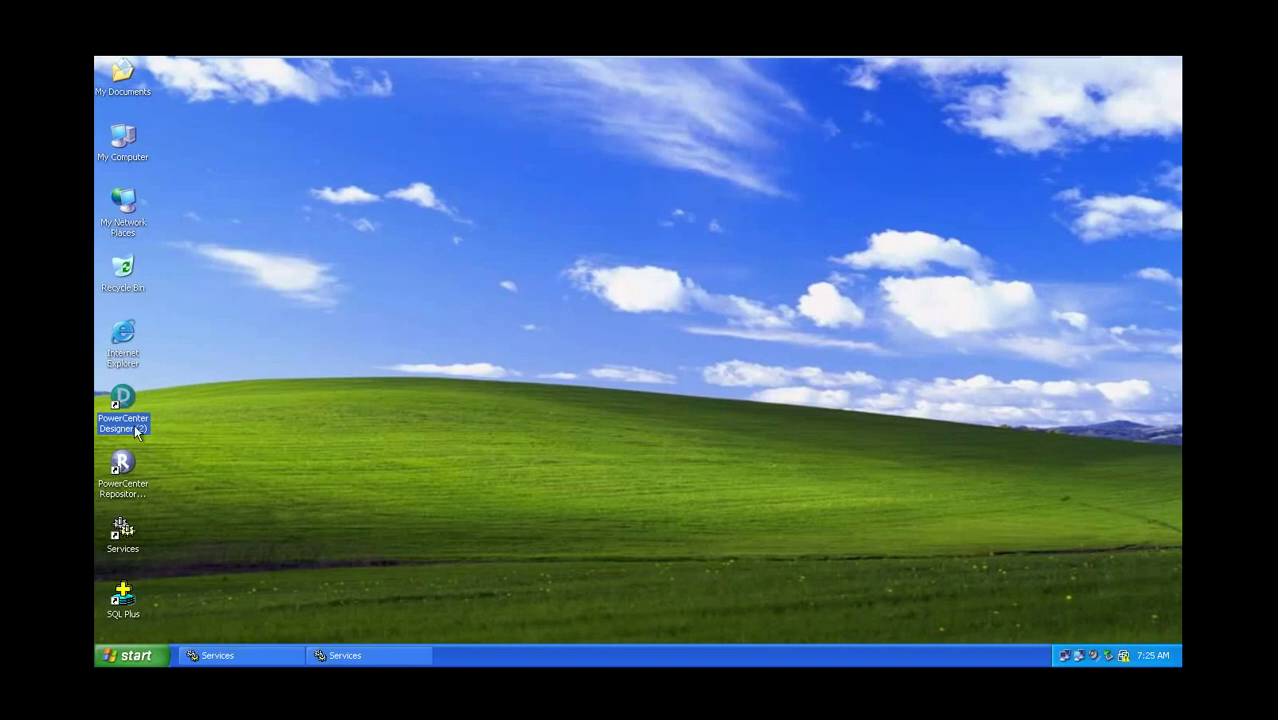
left_click(263, 656)
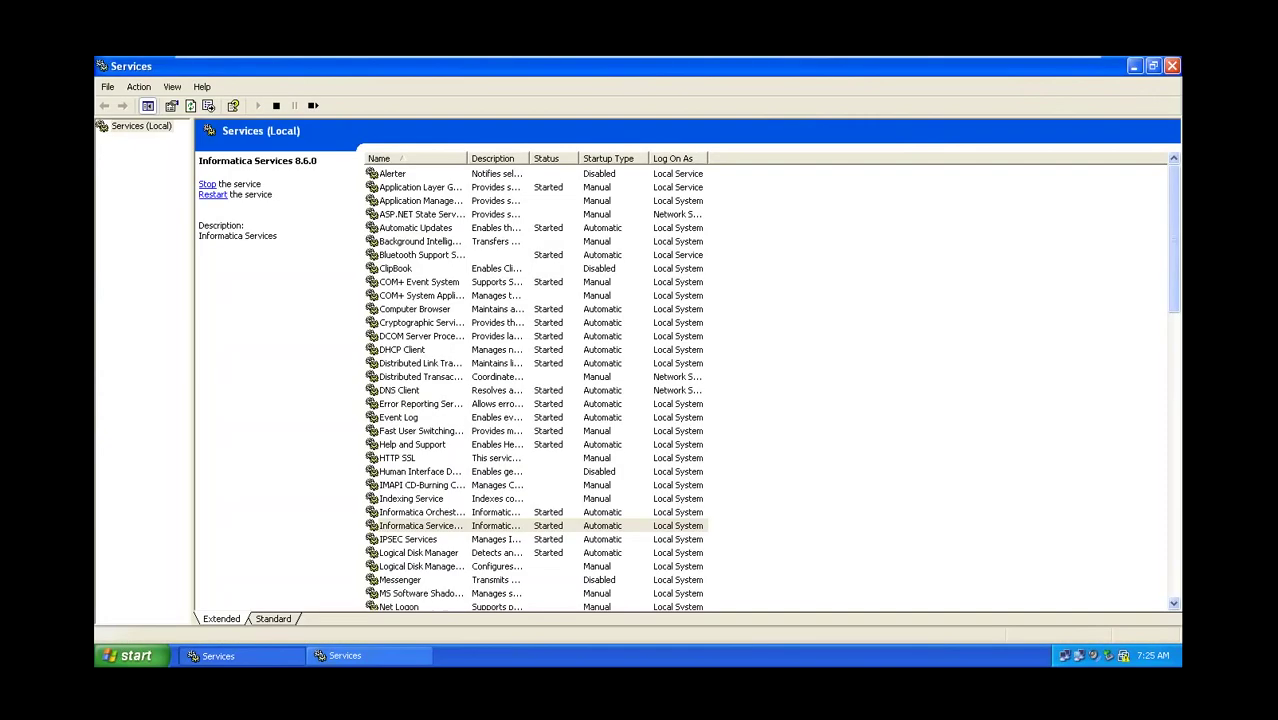
left_click(263, 656)
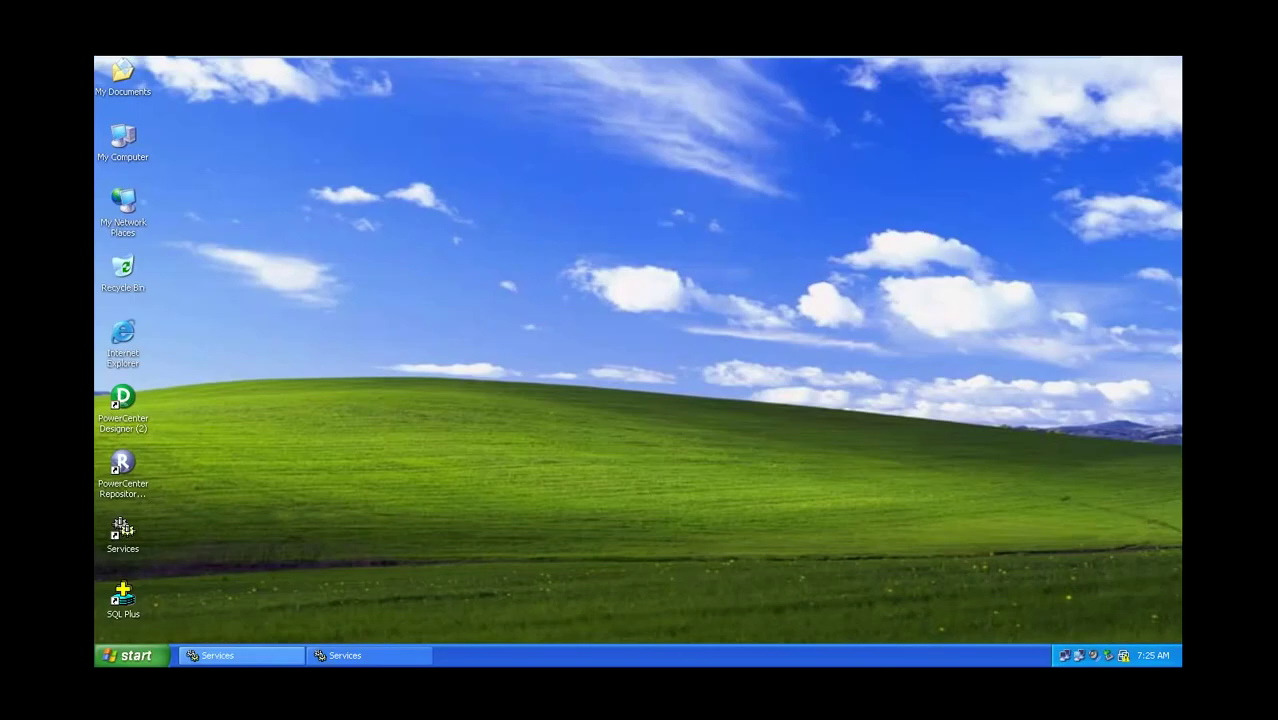
left_click(412, 500)
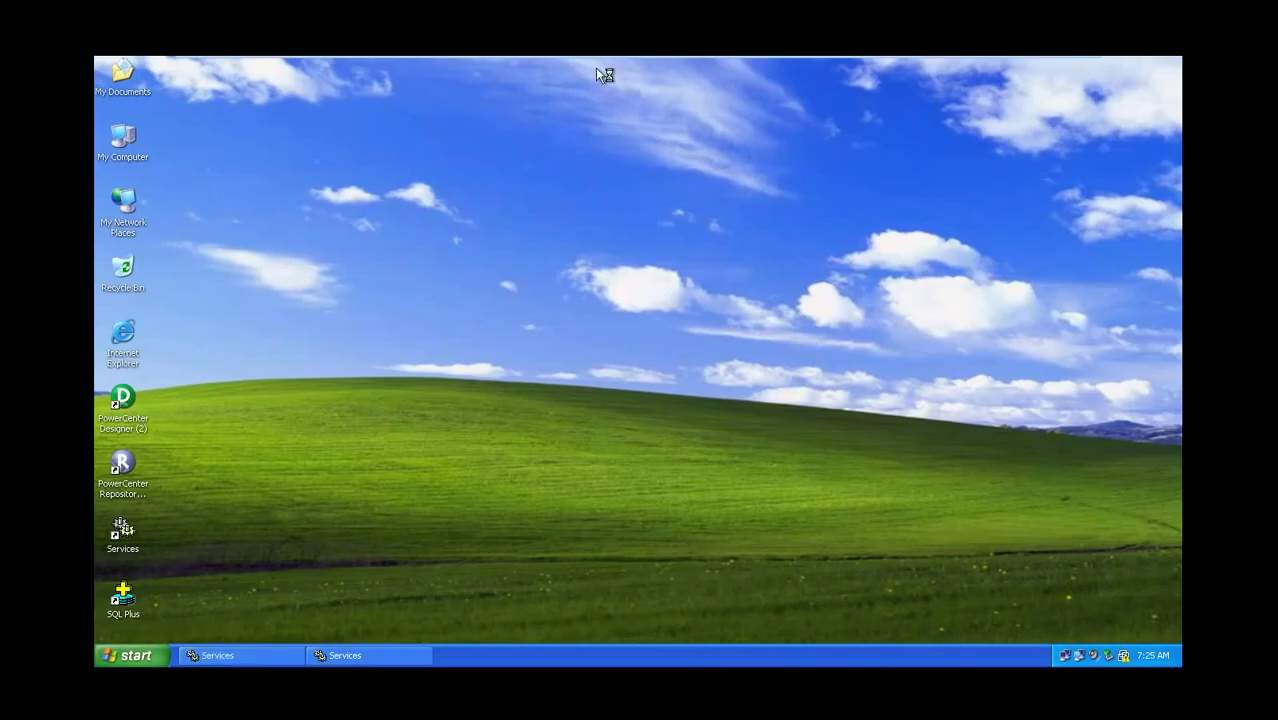
mouse_move(714, 57)
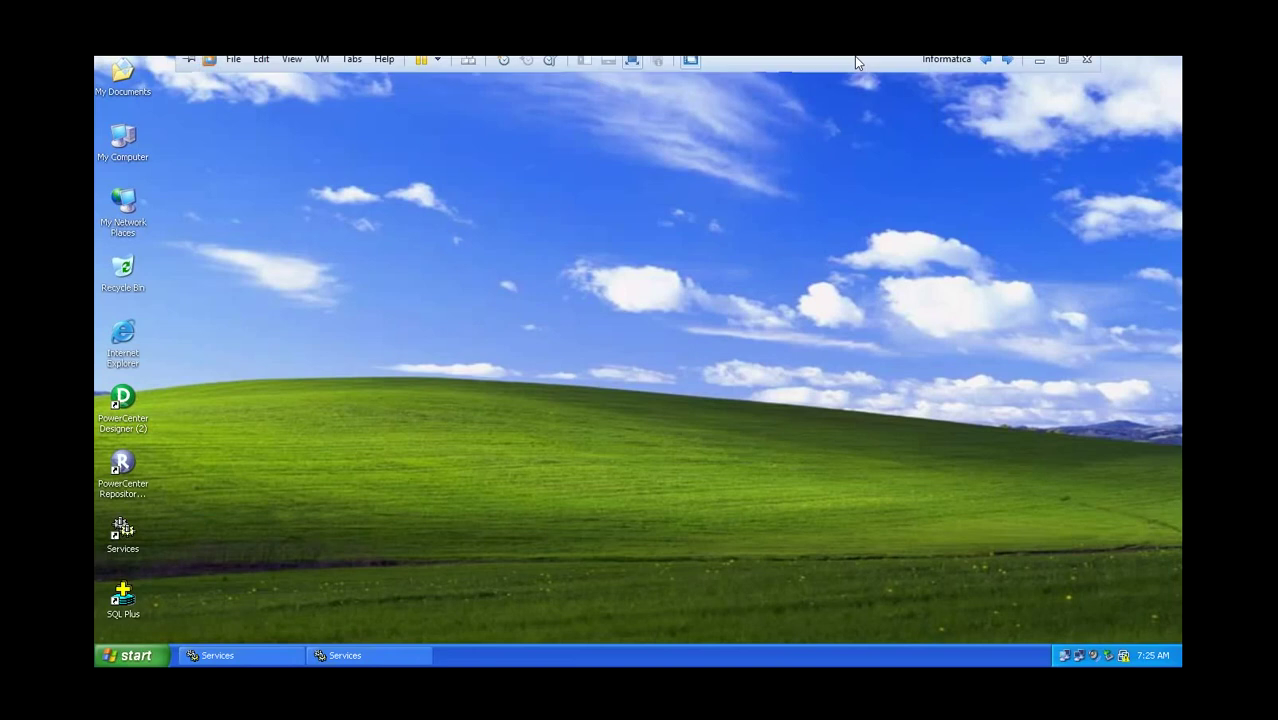
left_click(1041, 66)
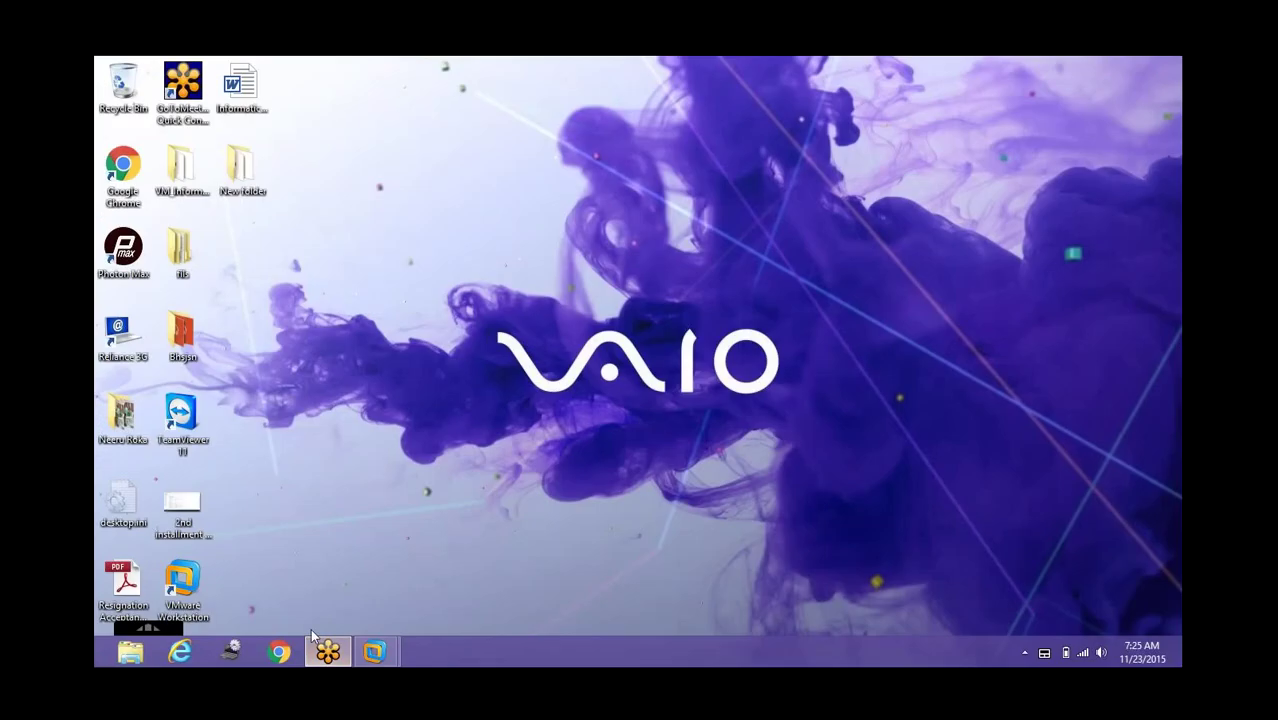
mouse_move(327, 655)
mouse_move(376, 655)
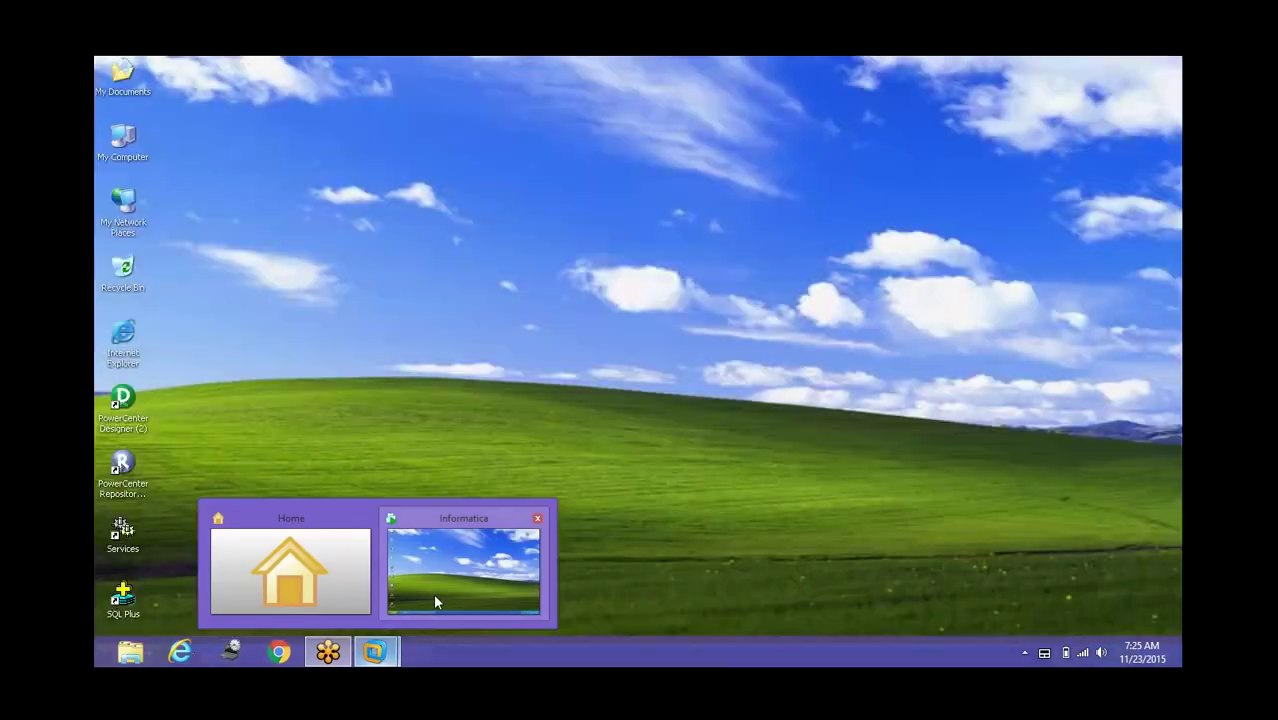
left_click(434, 597)
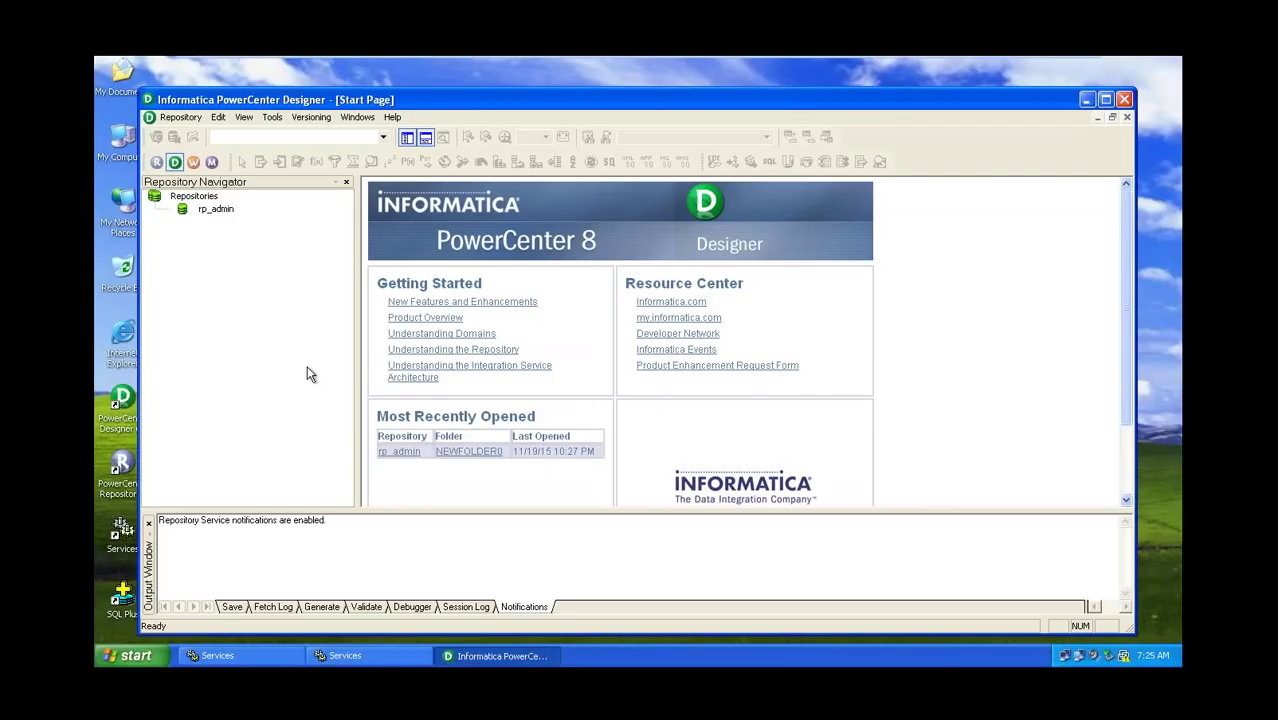
- Try to connect to the rp_admin repository in PowerCenter Designer, and close the connection dialog without logging in
left_click(218, 210)
double_click(220, 212)
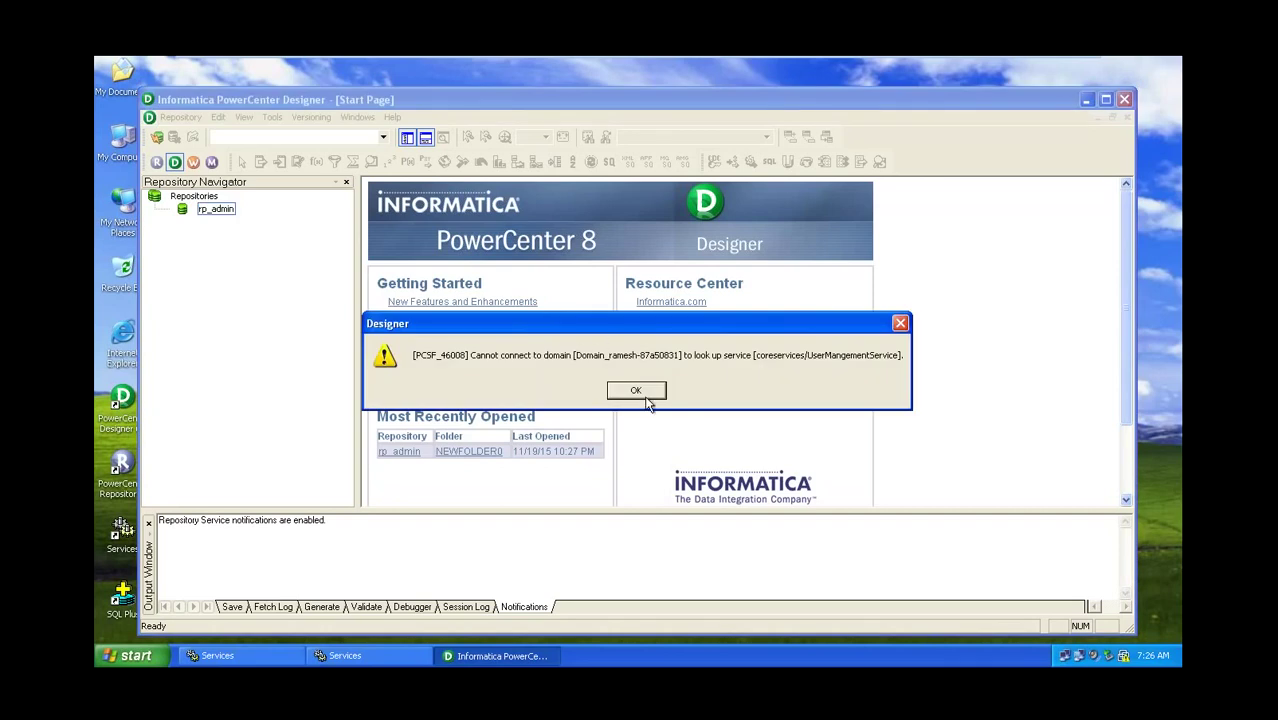
left_click(636, 391)
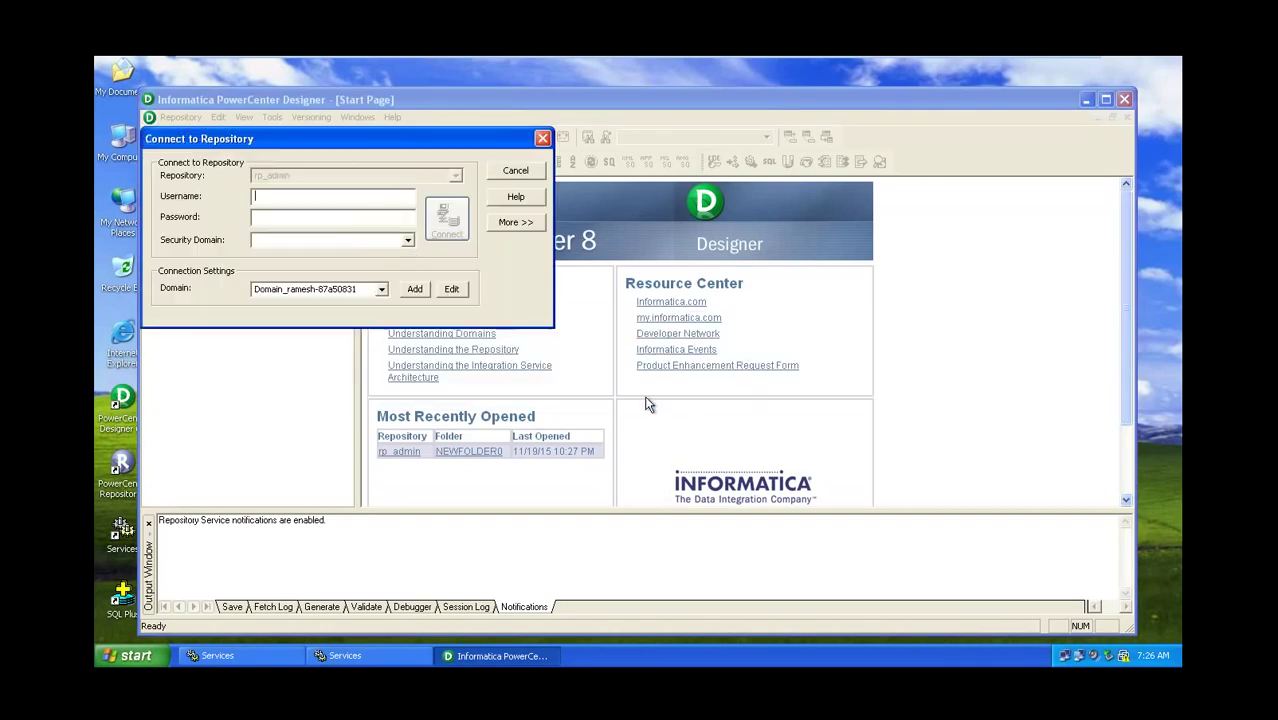
left_click(541, 138)
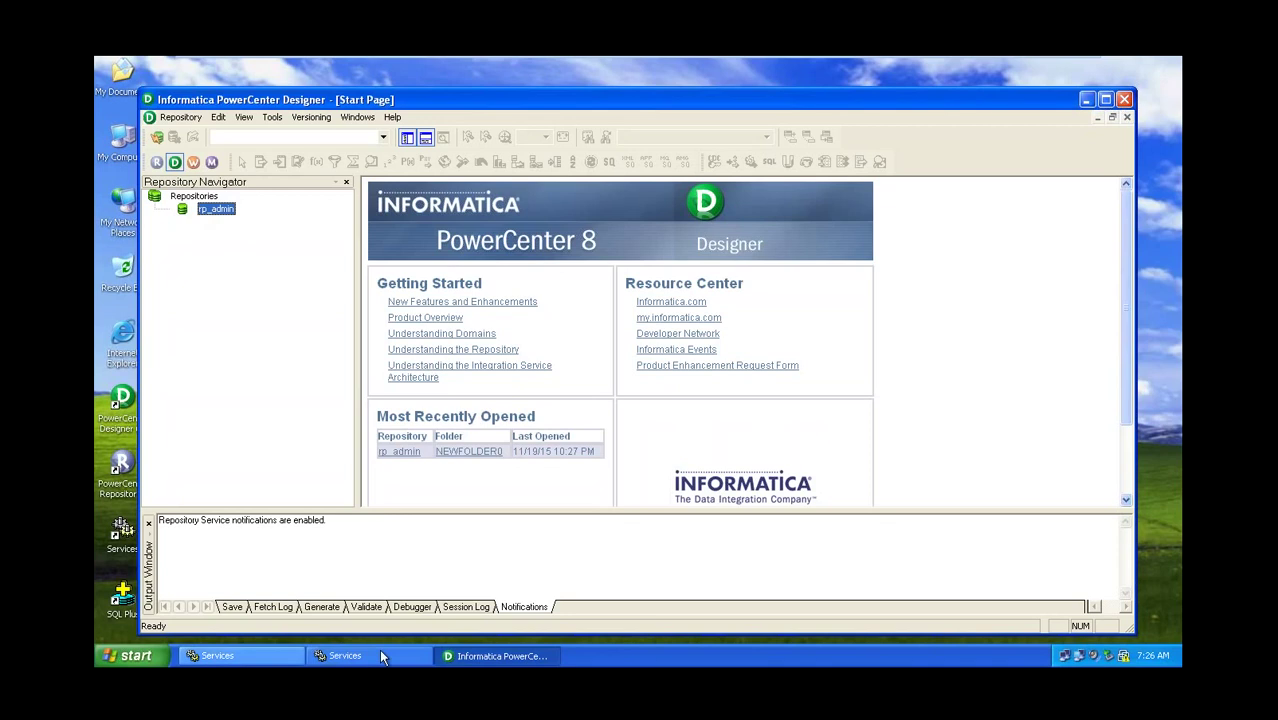
- Close the selected group of Services and PowerCenter Designer windows together
right_click(469, 660)
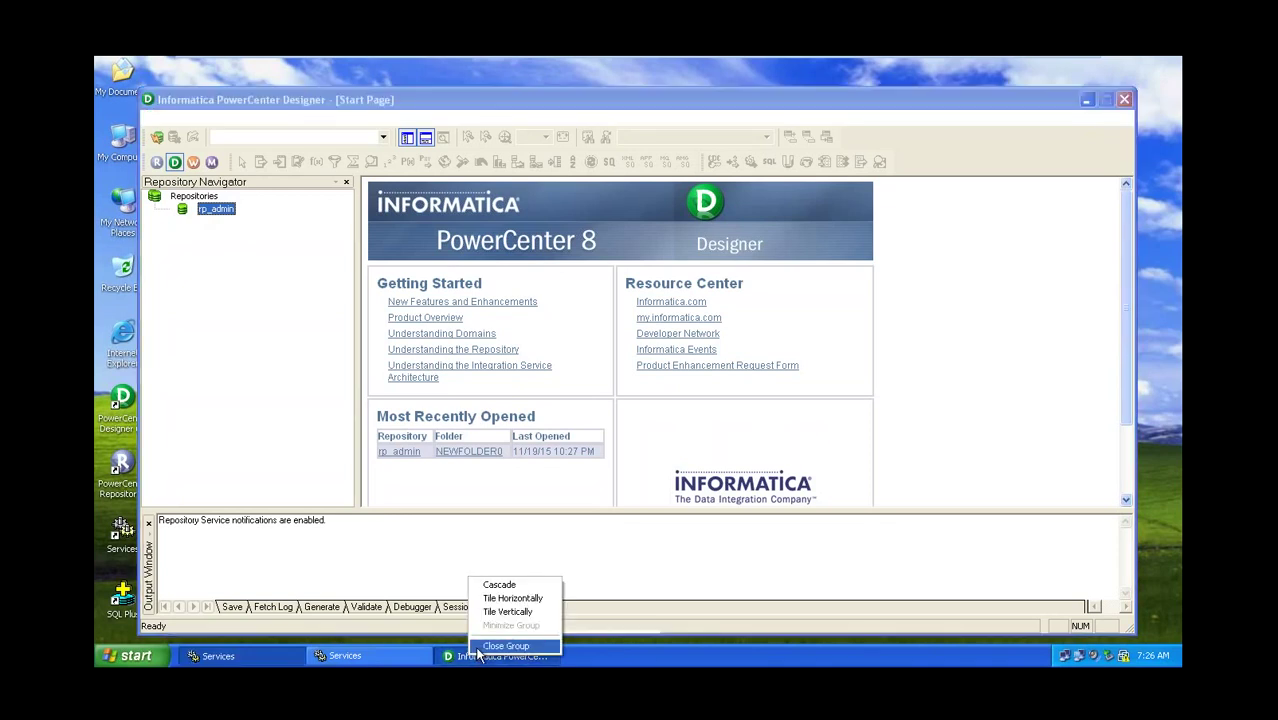
left_click(478, 648)
left_click(672, 429)
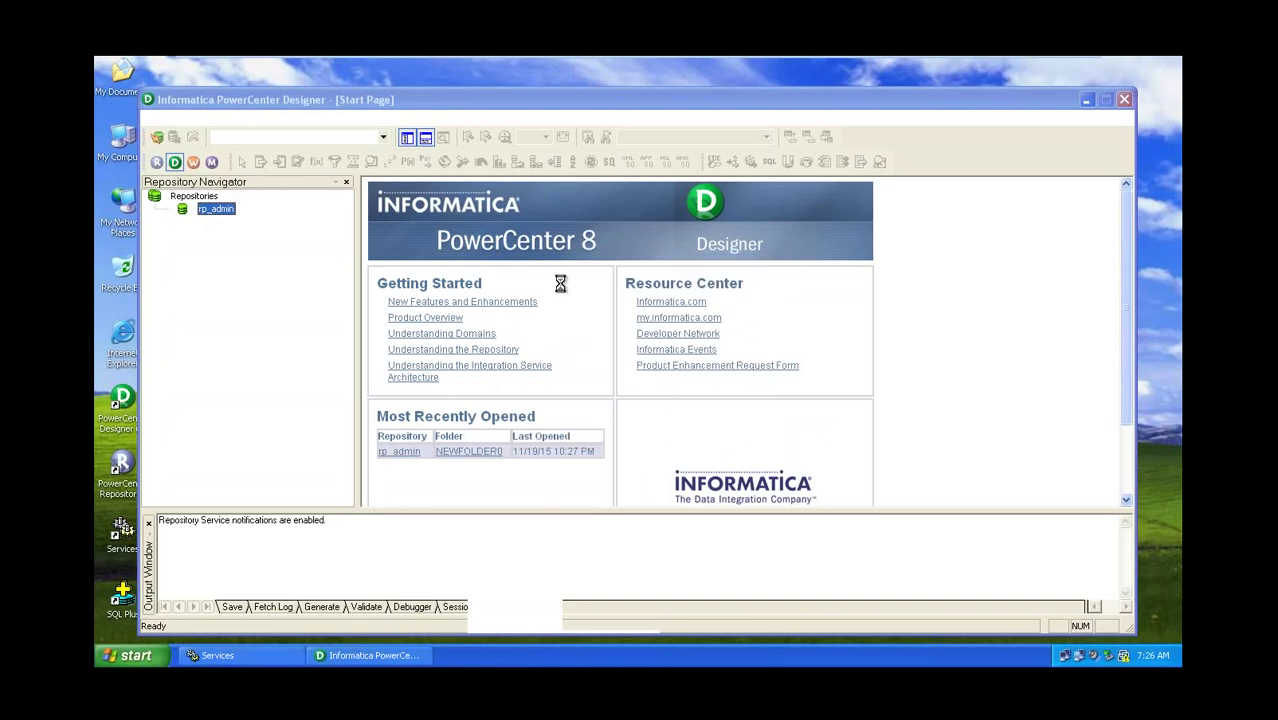
- Switch back to the PowerCenter Designer window, close it and minimize the full-screen virtual machine
key("alt+Tab")
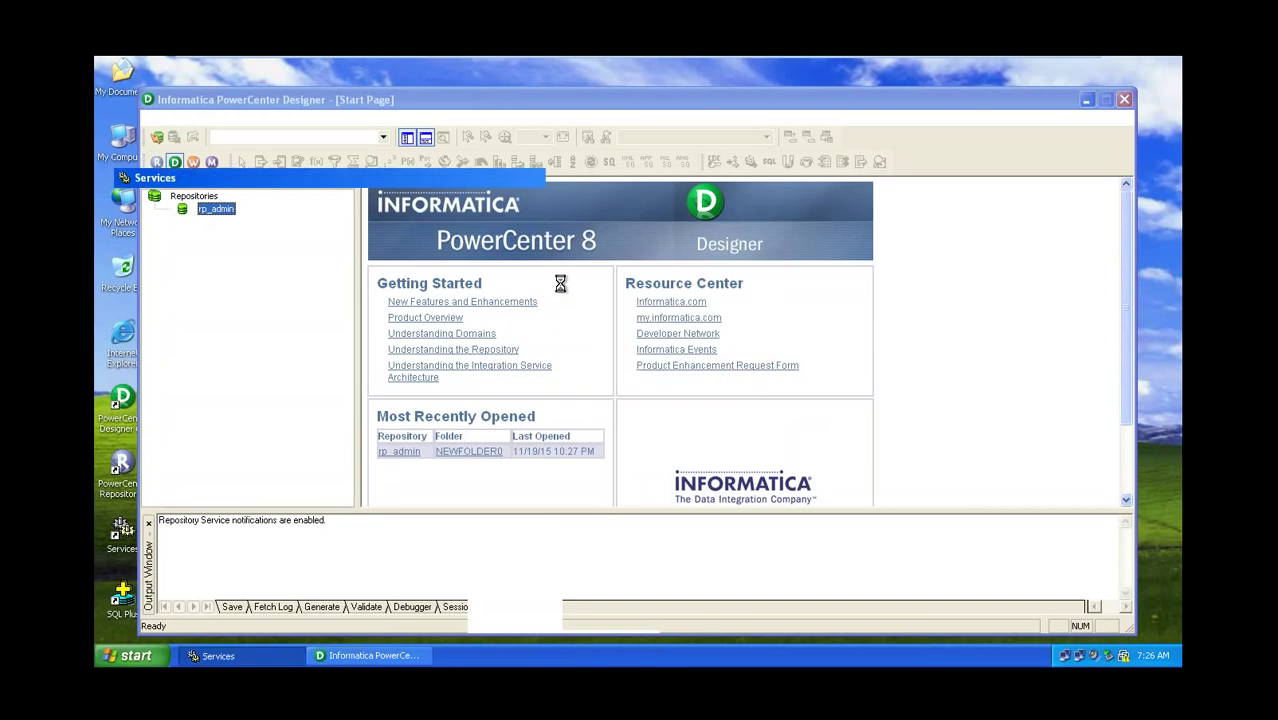
key("alt+Tab")
key("alt+Tab")
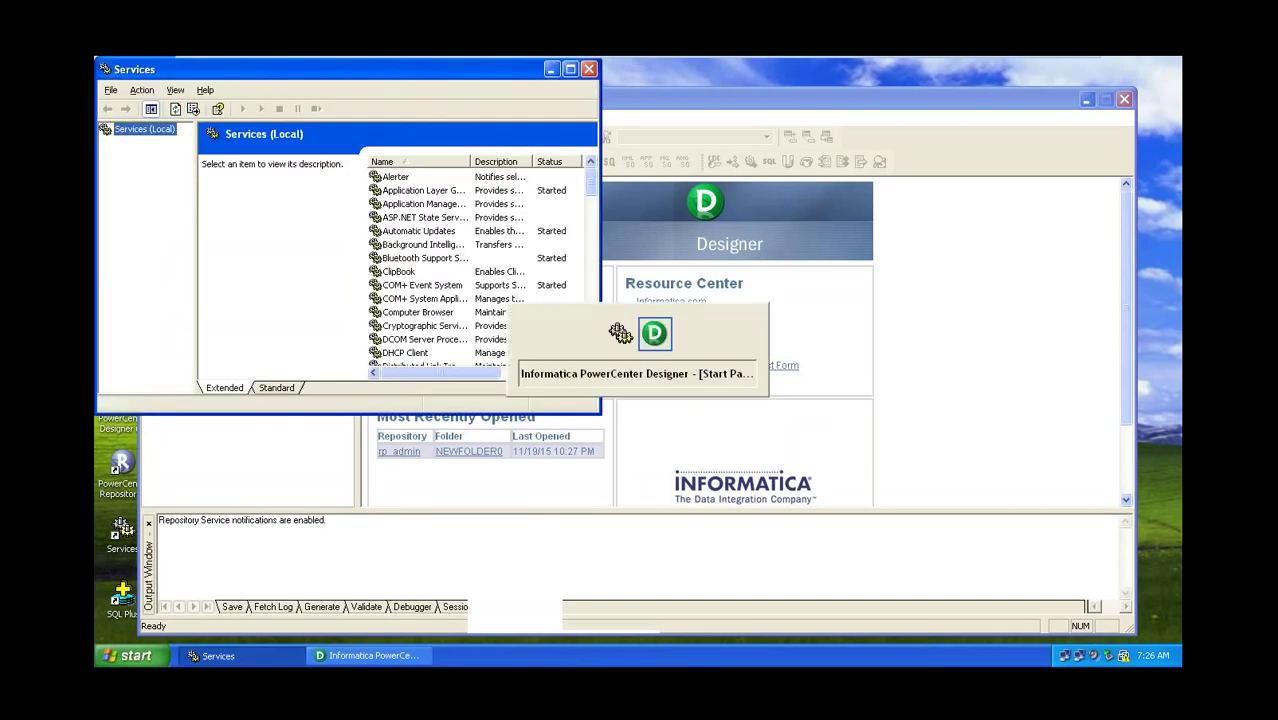
left_click(1126, 100)
left_click(1038, 66)
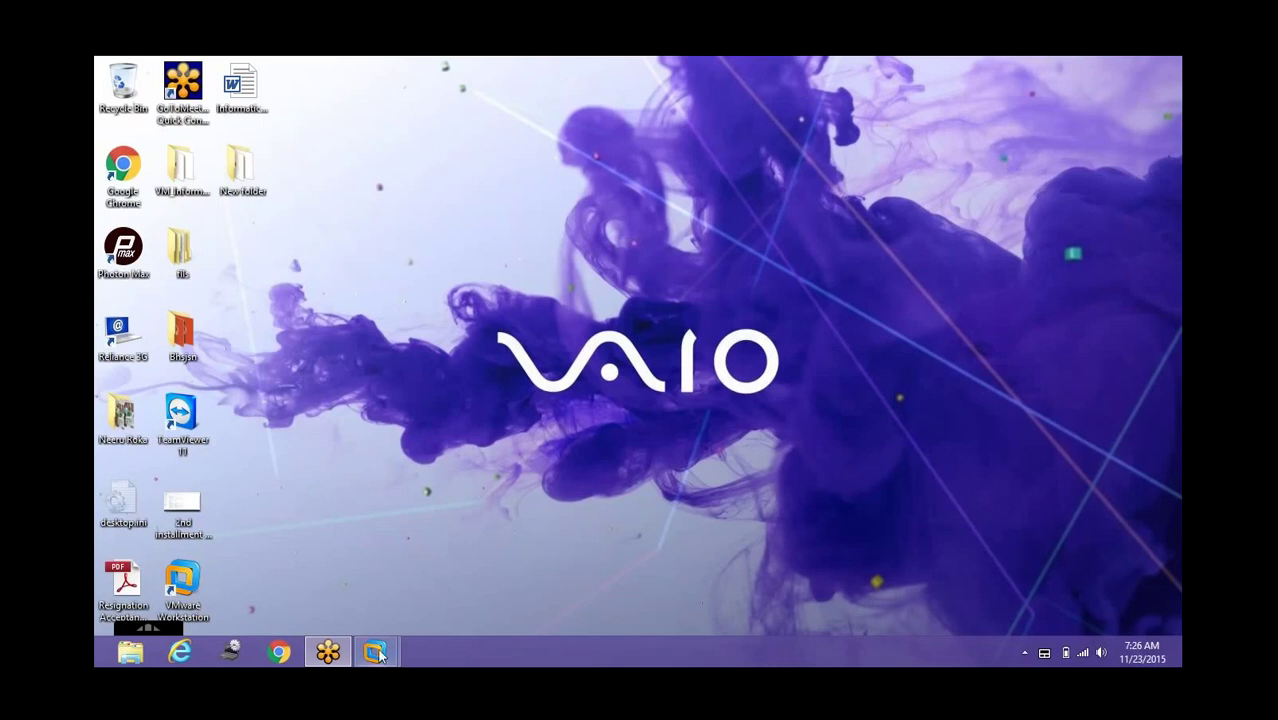
- Return to the Informatica virtual machine and dismiss the Designer Application error report without sending it
mouse_move(393, 657)
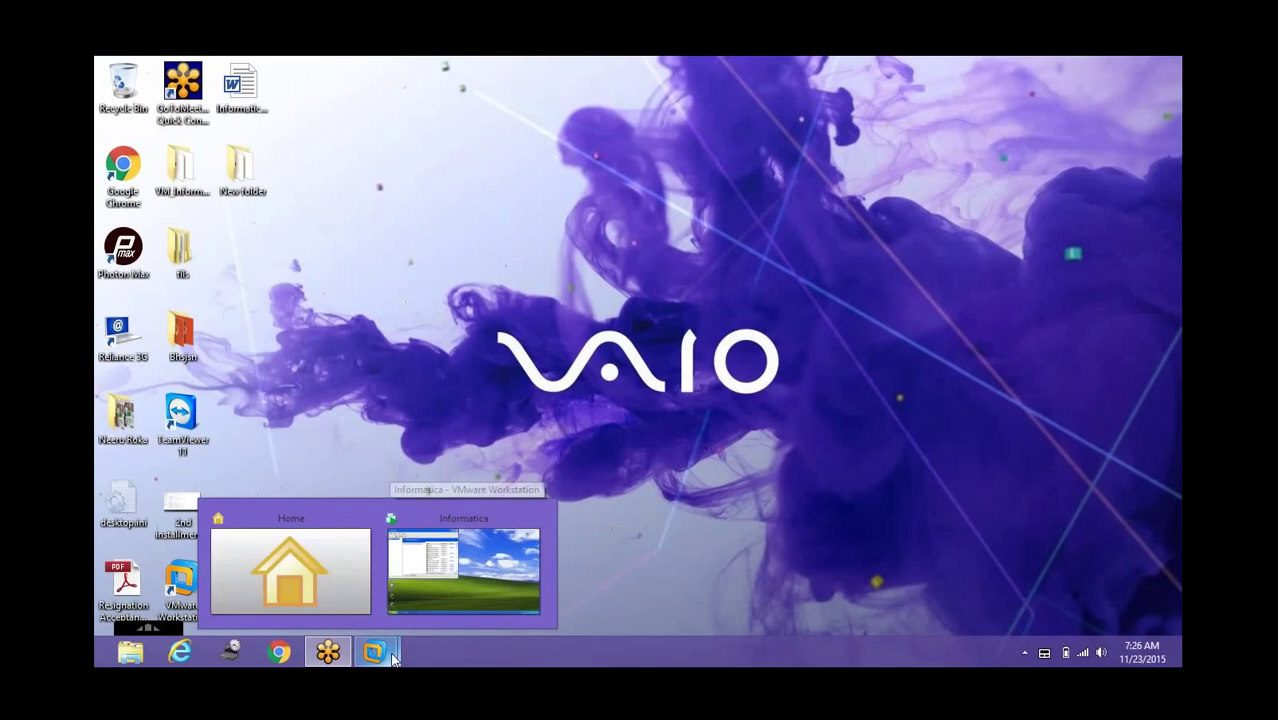
left_click(451, 581)
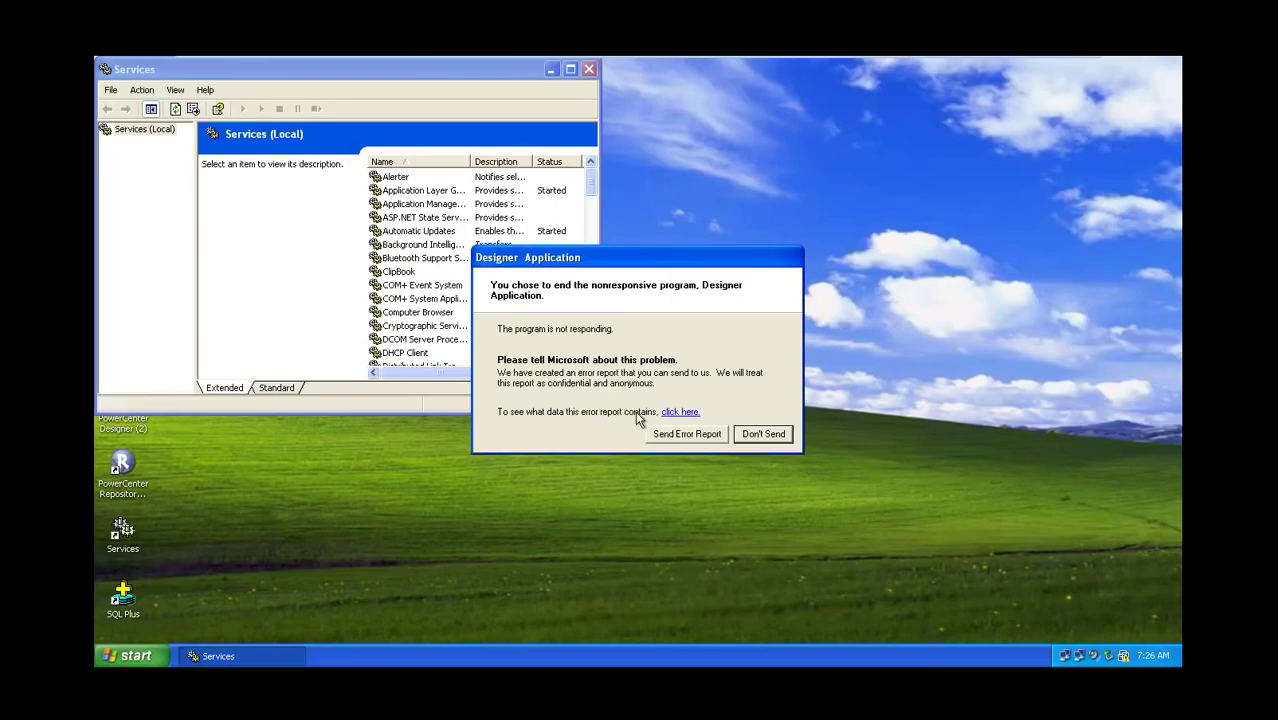
left_click(769, 435)
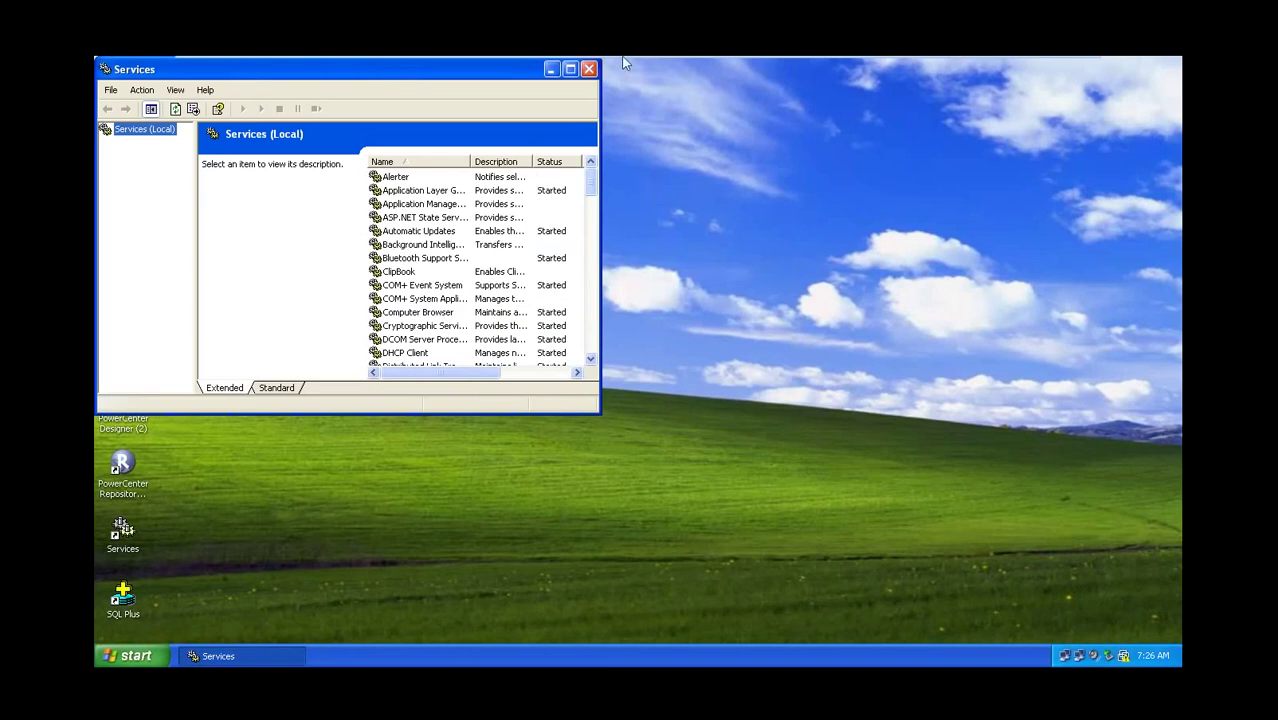
- Maximize the Services window, start the Informatica Services 8.6.0 service and minimize the window
left_click(569, 69)
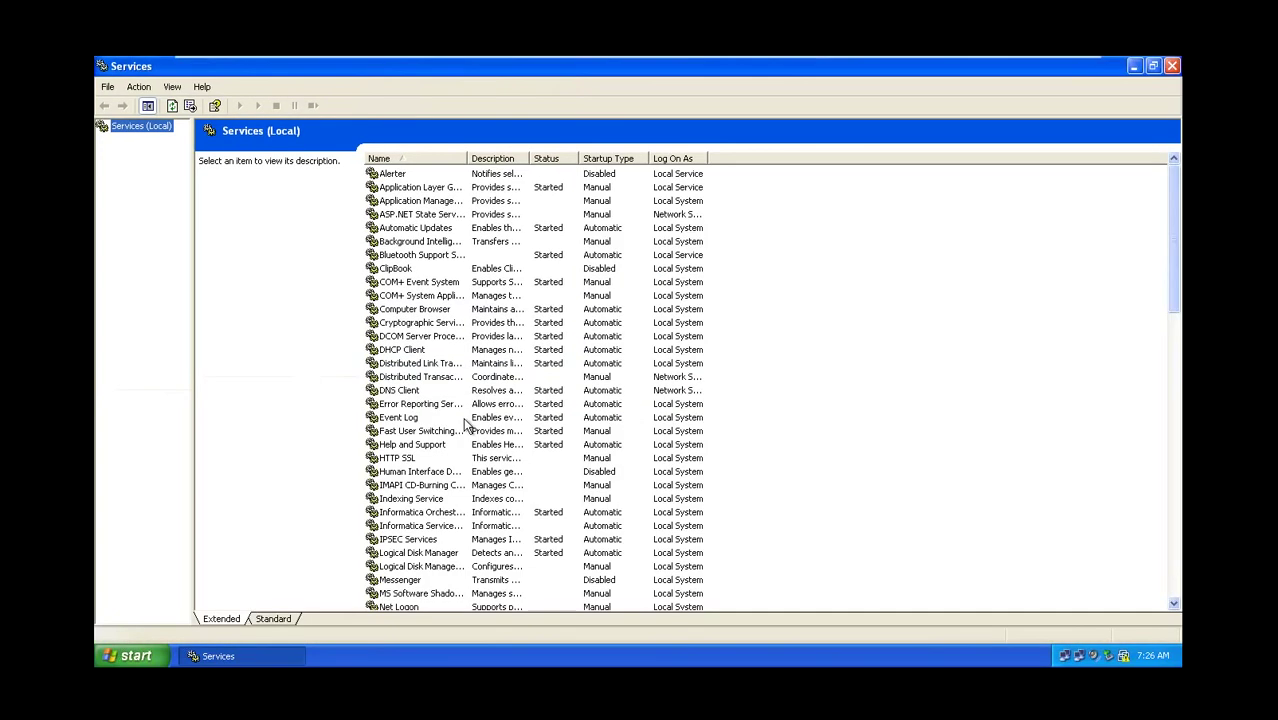
left_click(418, 527)
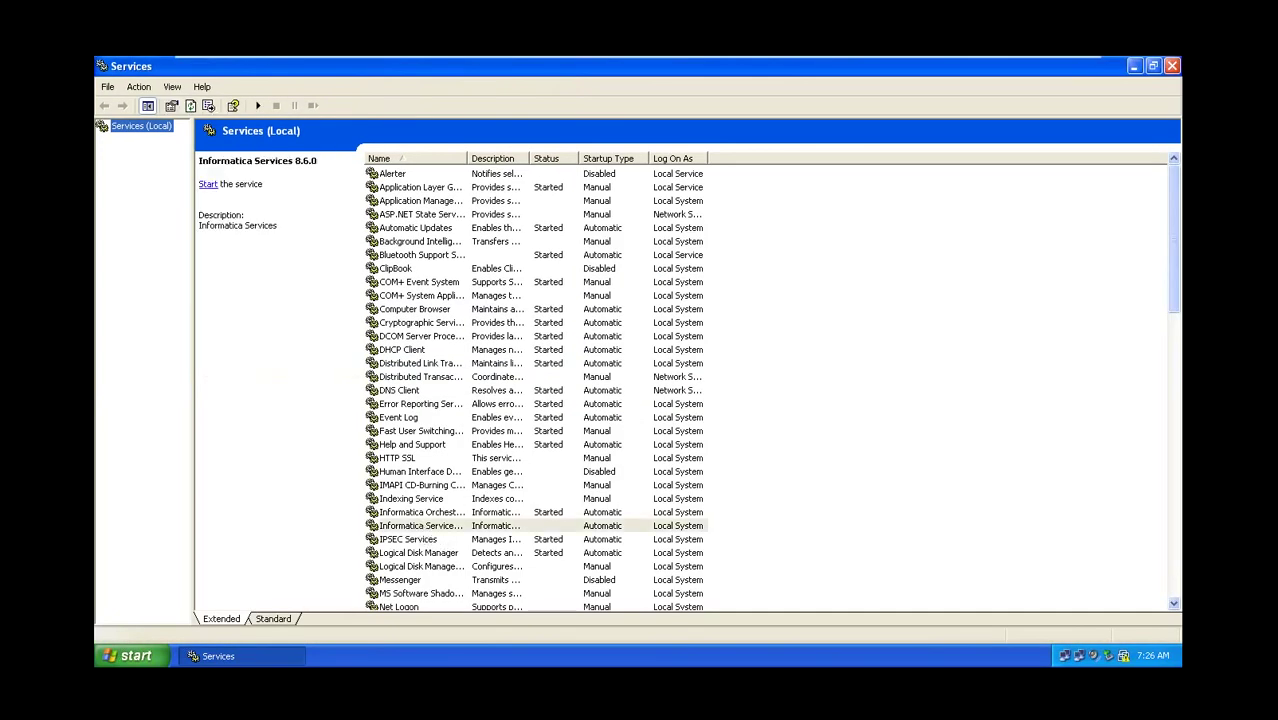
left_click(207, 184)
left_click(1135, 68)
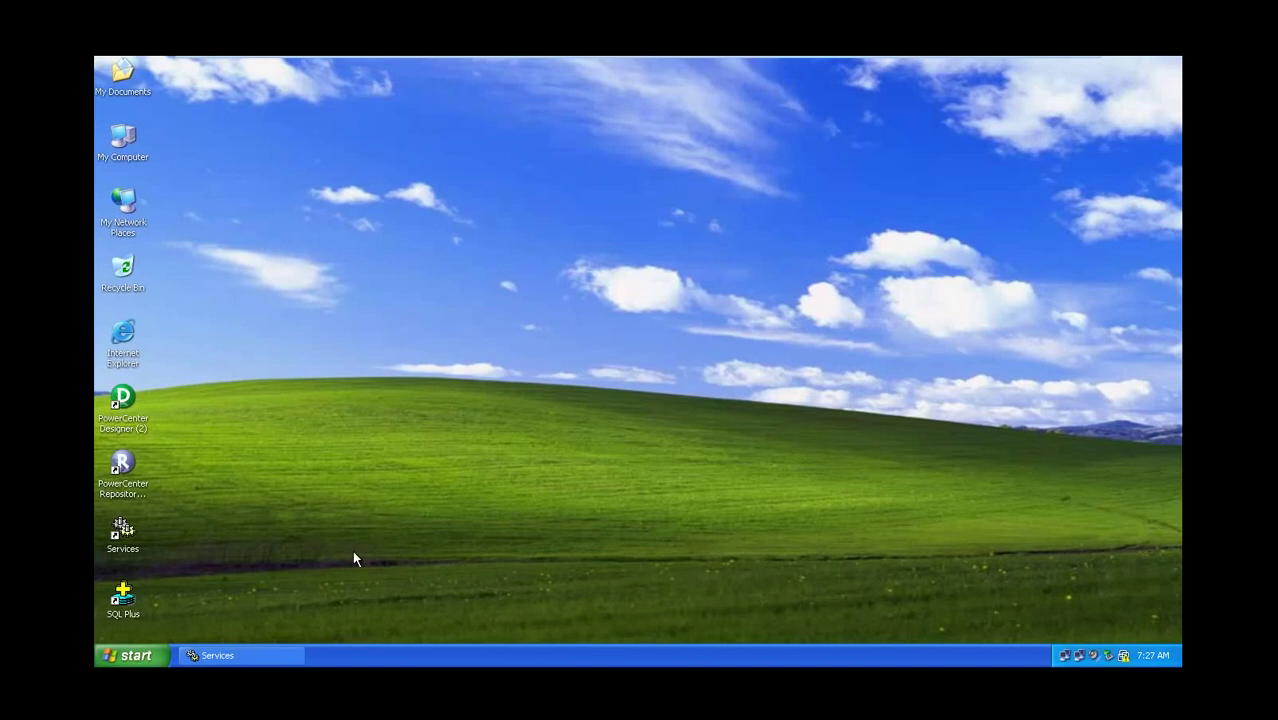
mouse_move(745, 58)
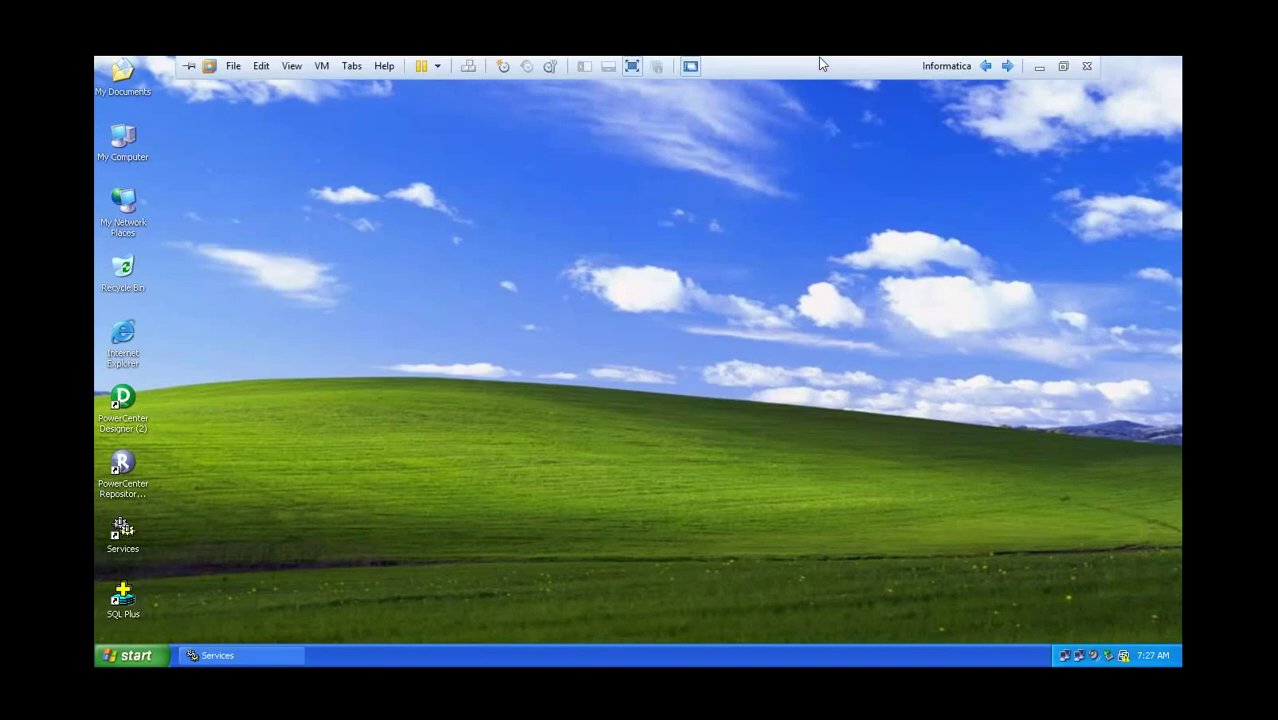
left_click(1040, 67)
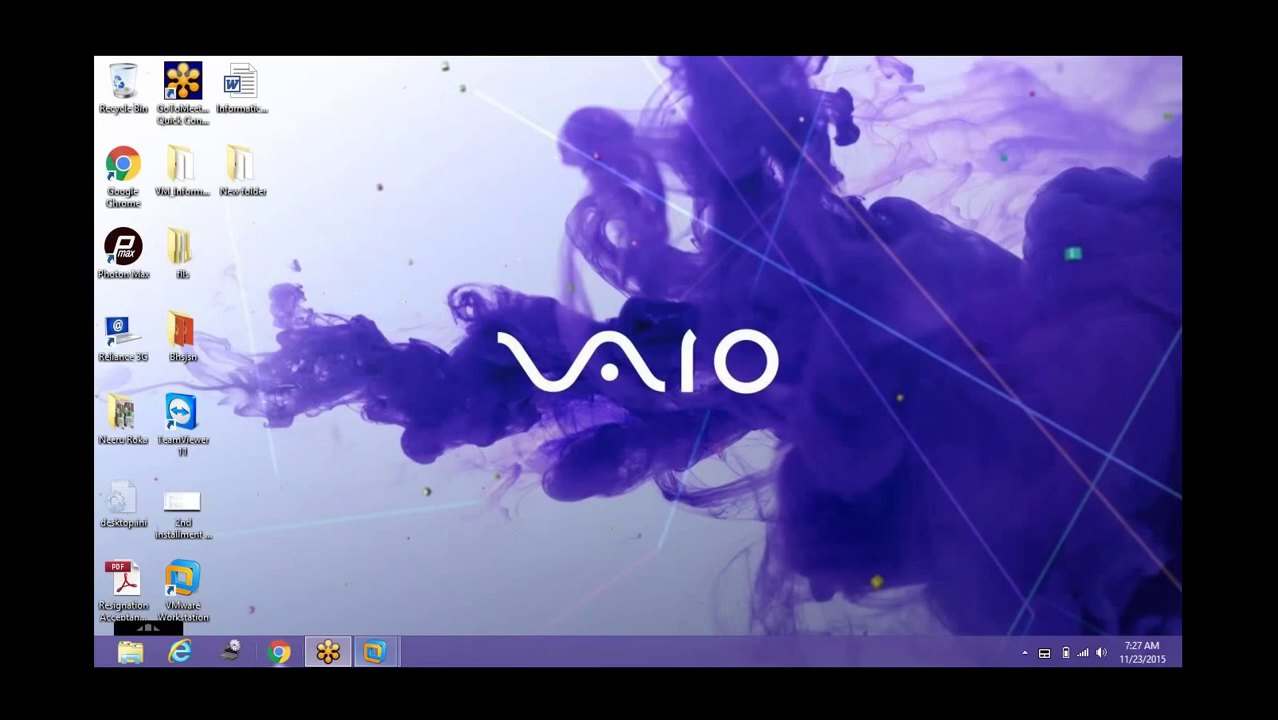
mouse_move(330, 652)
mouse_move(374, 652)
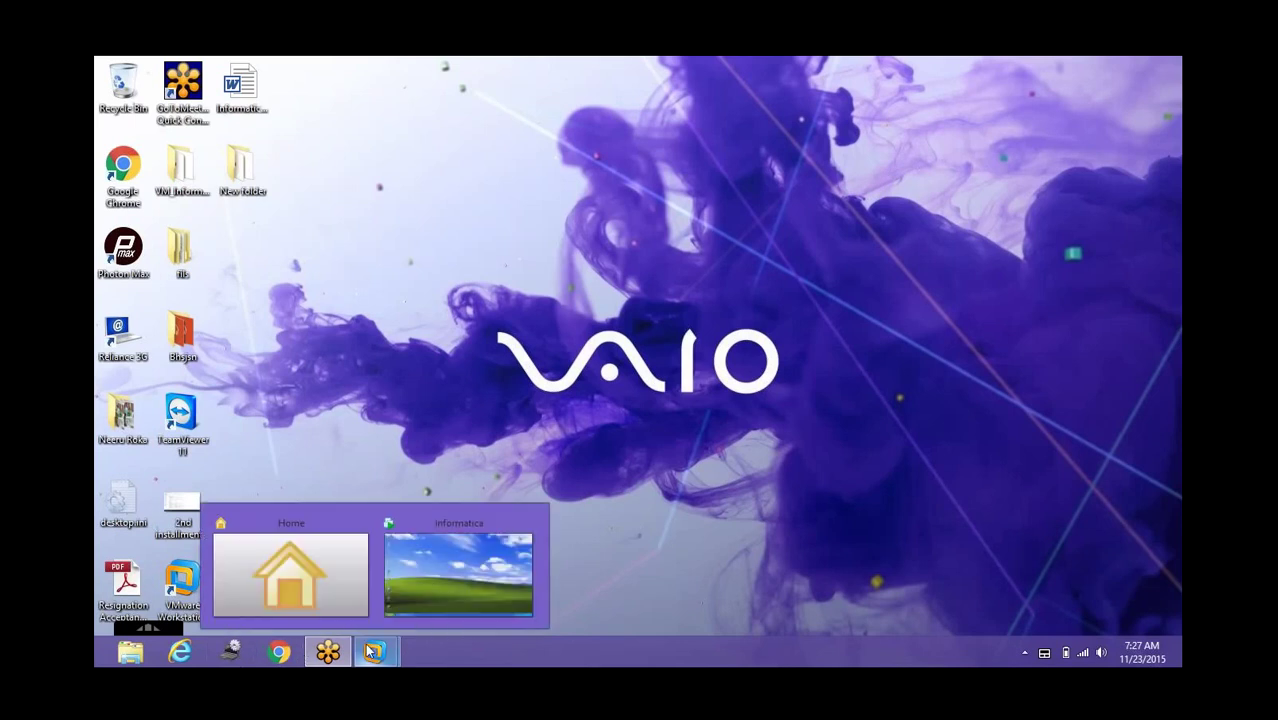
left_click(396, 605)
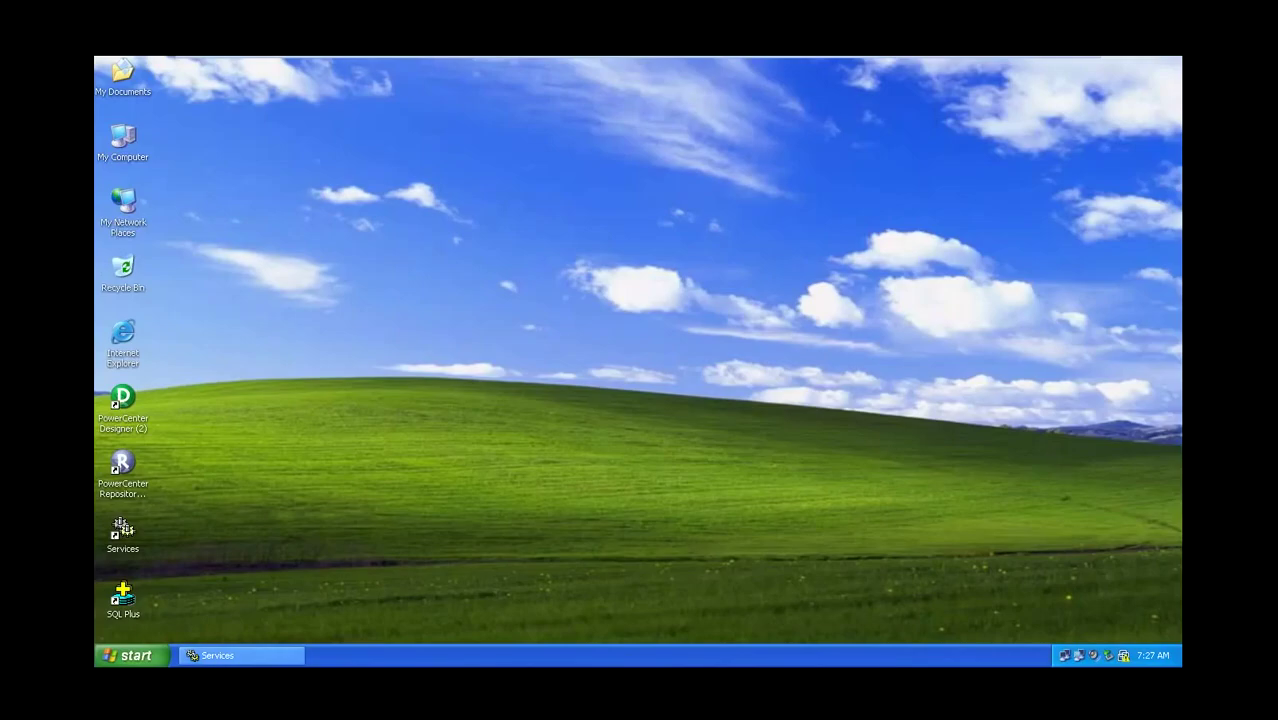
- Reopen the Services window and refresh the status of Informatica Services 8.6.0 and Informatica Orchestration Server
left_click(215, 655)
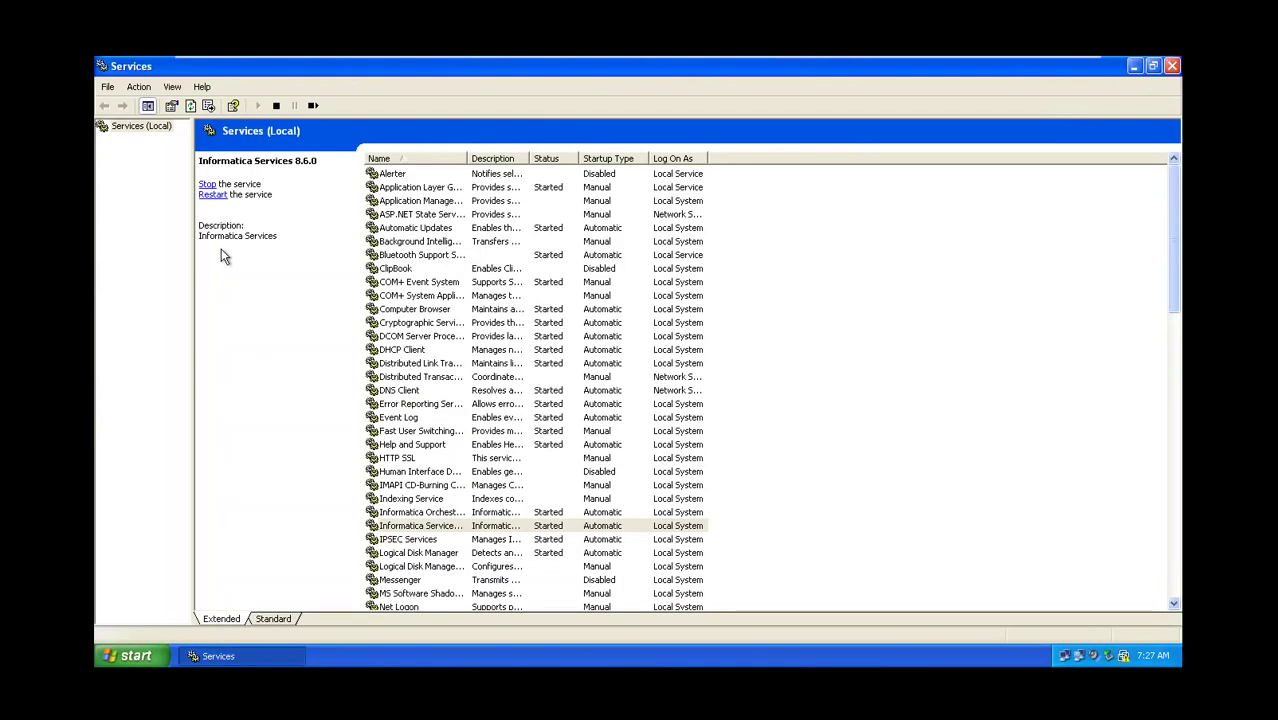
left_click(403, 526)
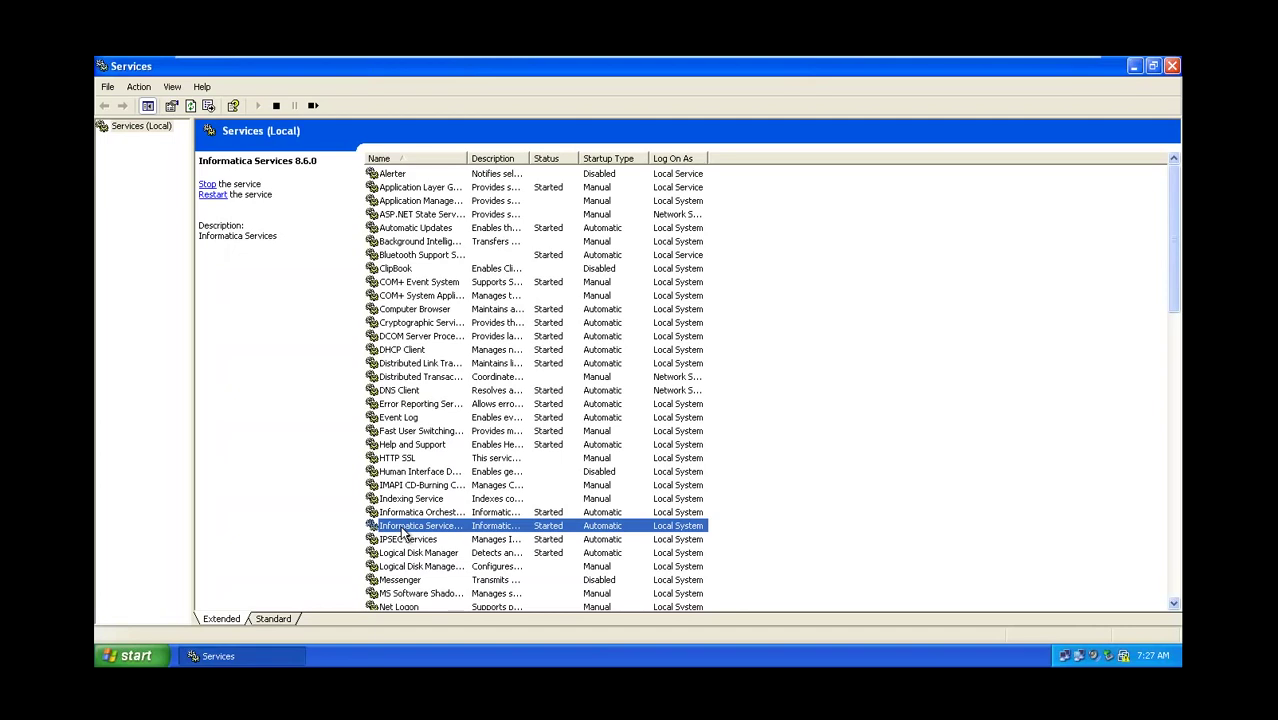
right_click(403, 532)
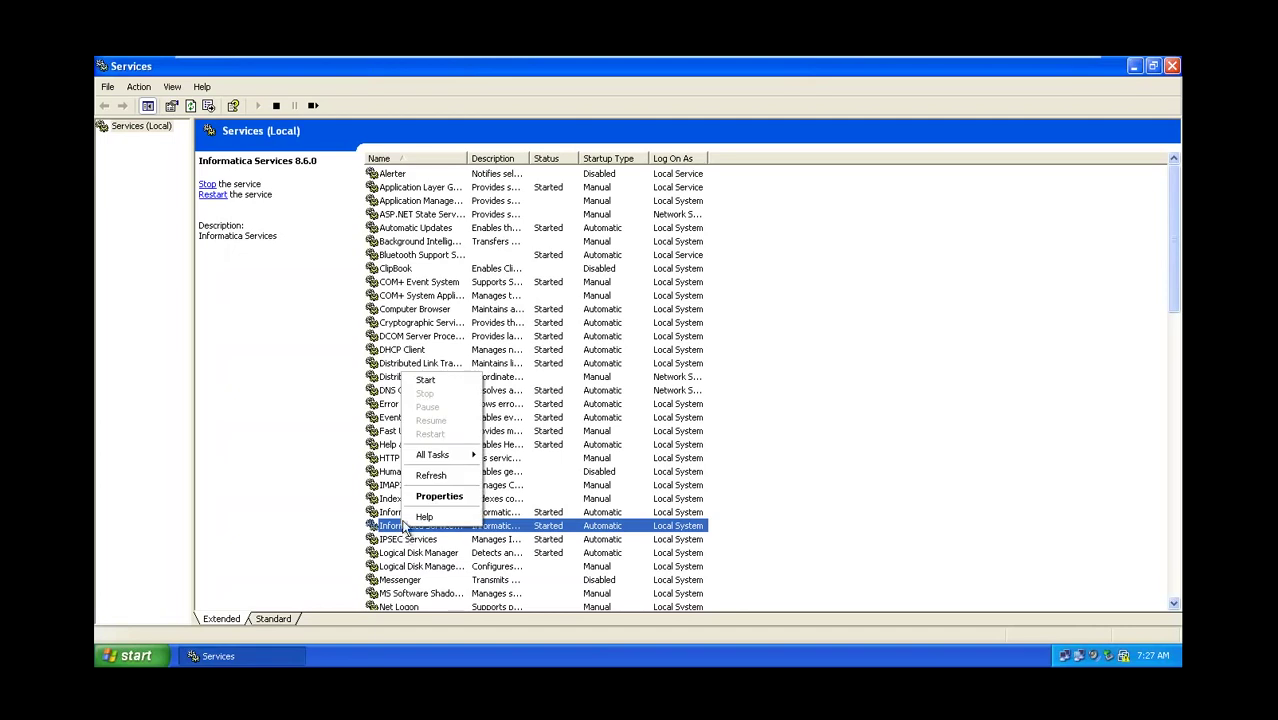
left_click(428, 475)
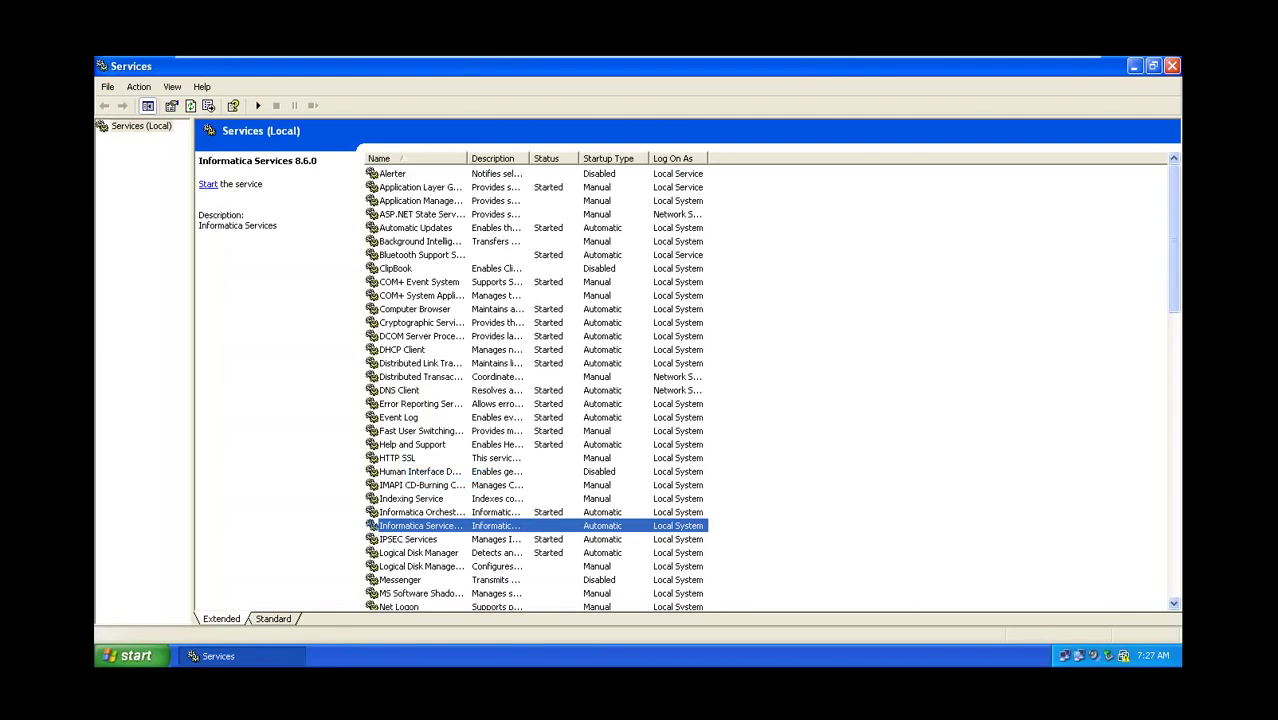
right_click(412, 513)
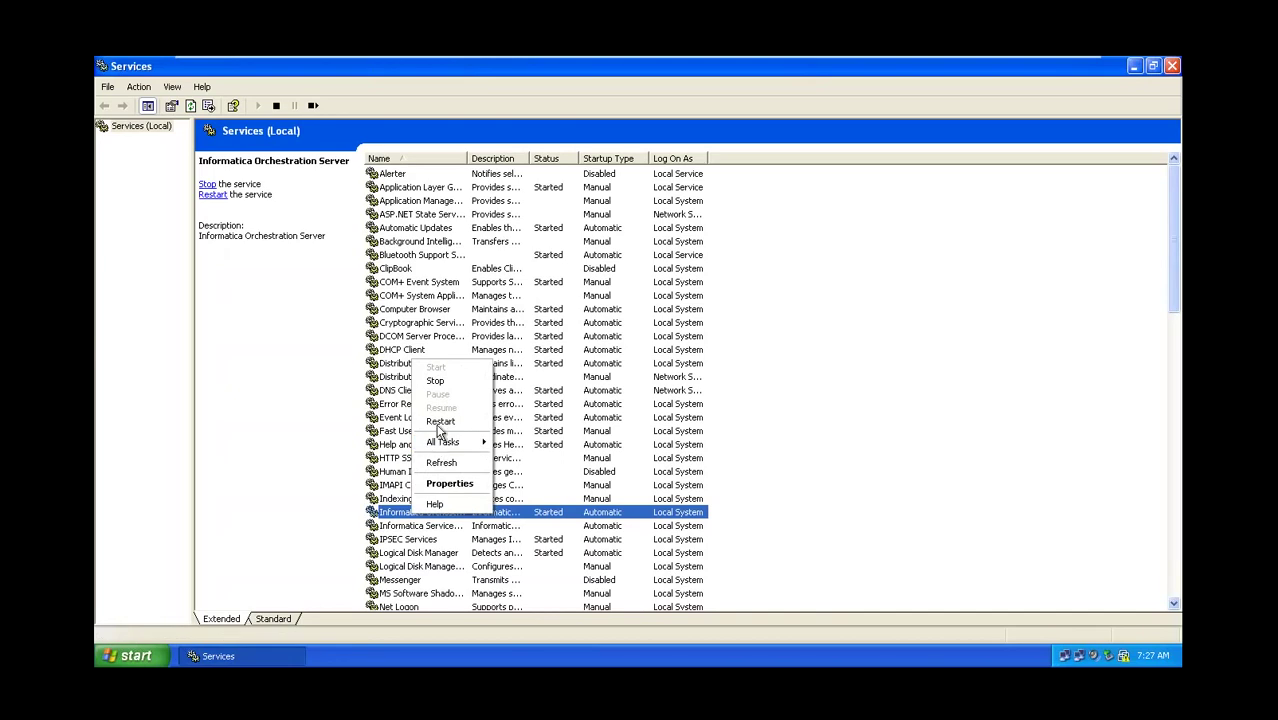
left_click(440, 463)
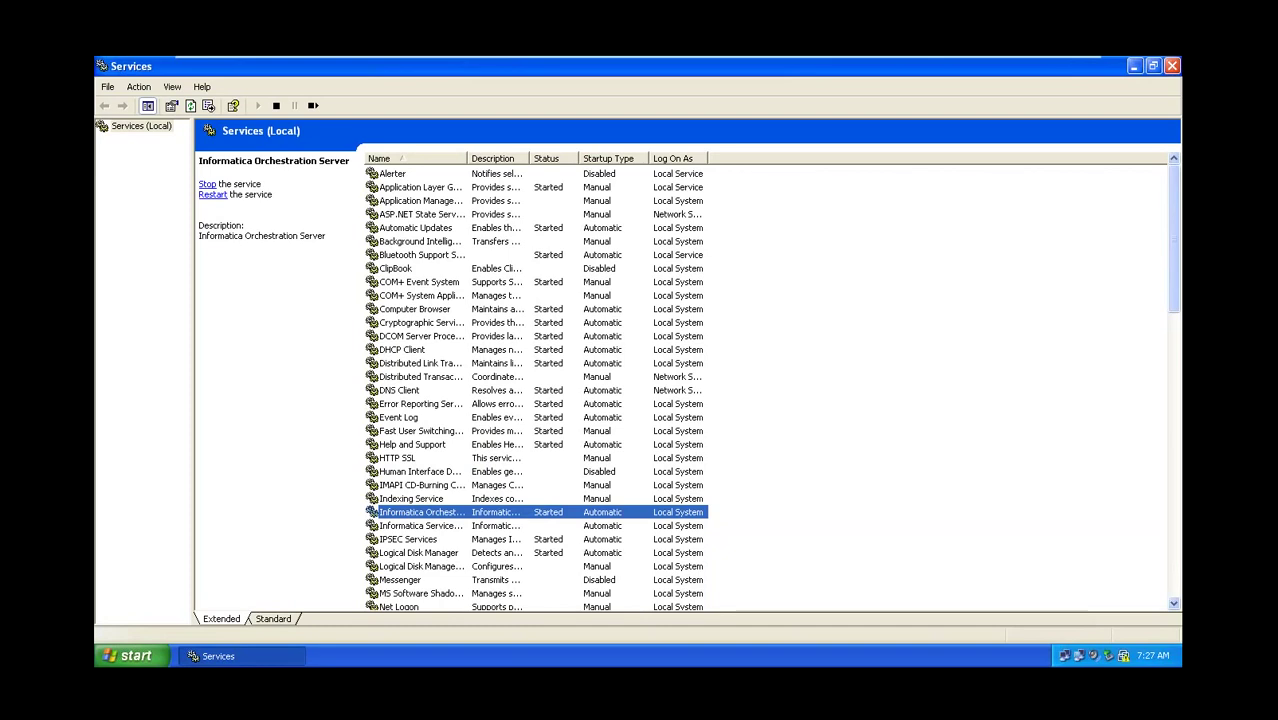
- Start the Informatica Services 8.6.0 service again from the services list
left_click(440, 527)
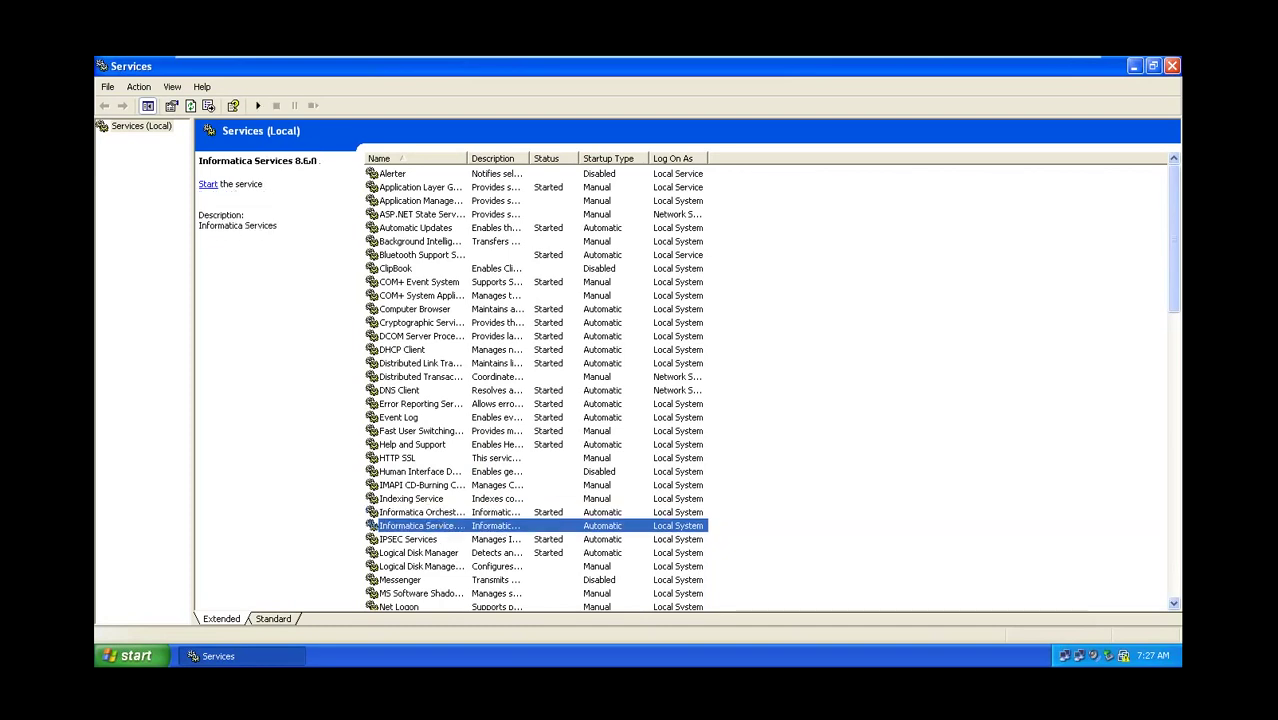
right_click(440, 527)
left_click(460, 379)
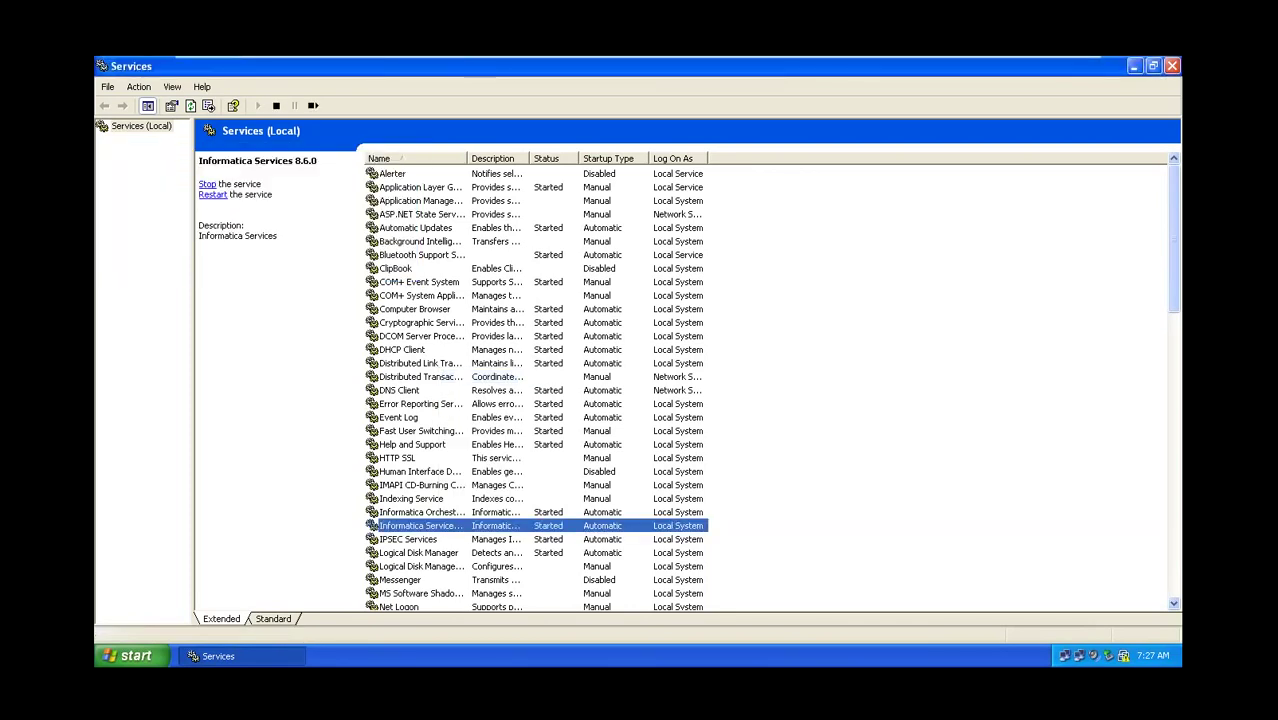
- Refresh the status of Informatica Orchestration Server and the restarted Informatica Services 8.6.0
right_click(435, 527)
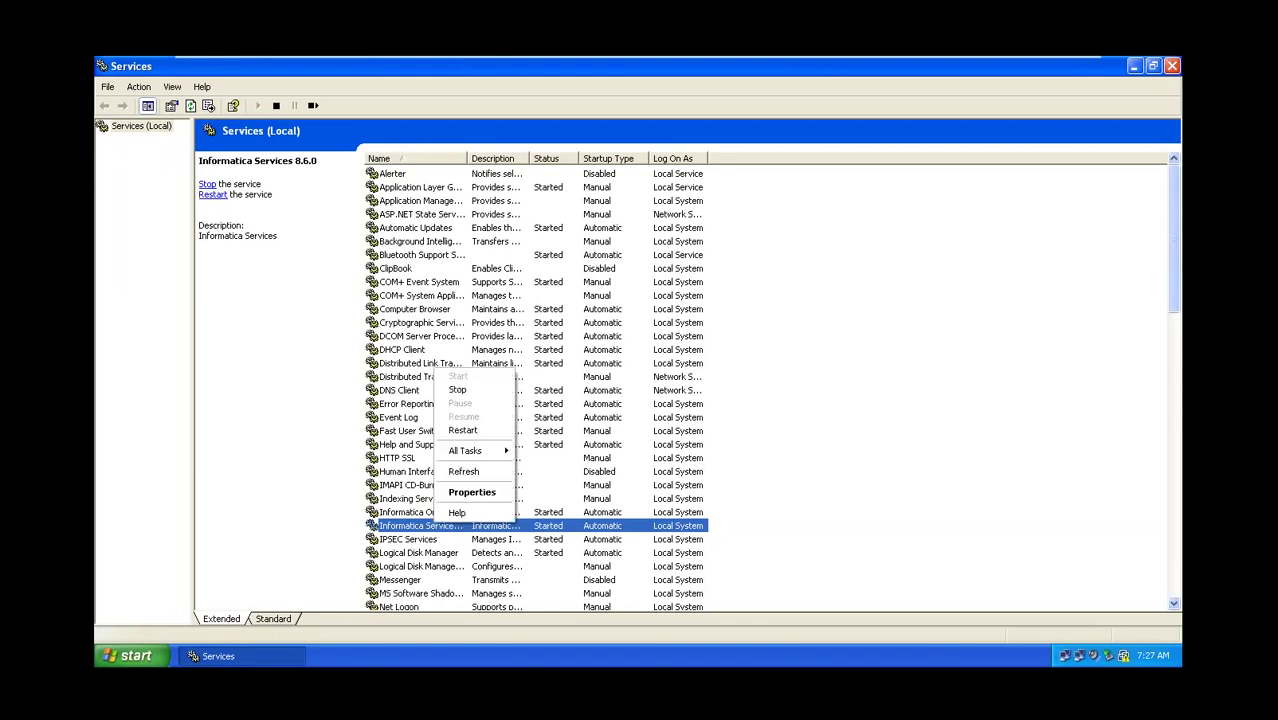
left_click(410, 513)
right_click(413, 513)
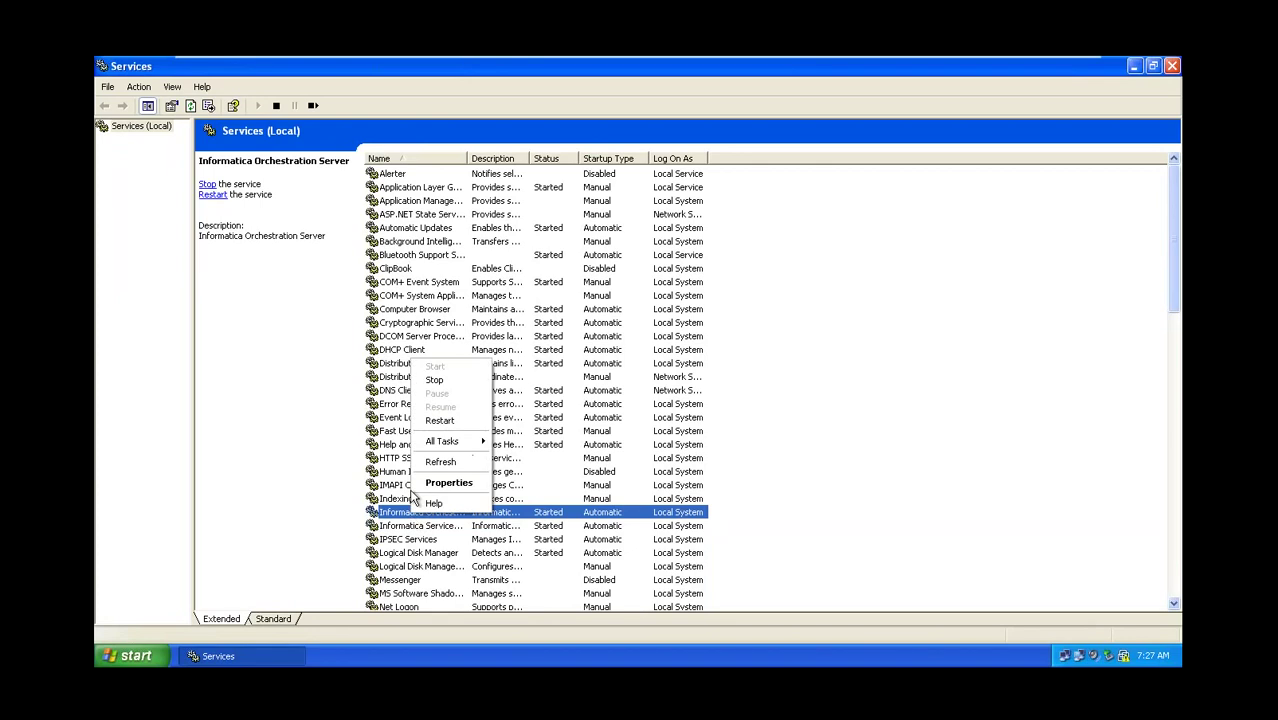
left_click(434, 459)
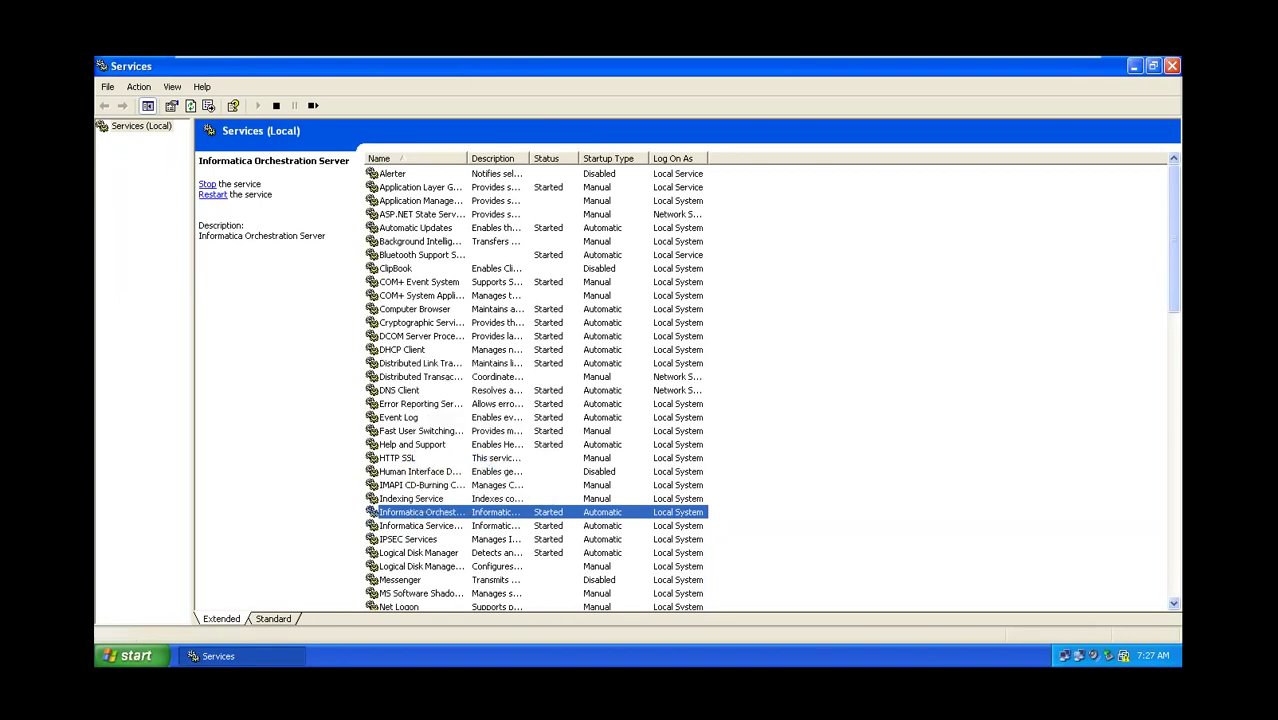
right_click(432, 524)
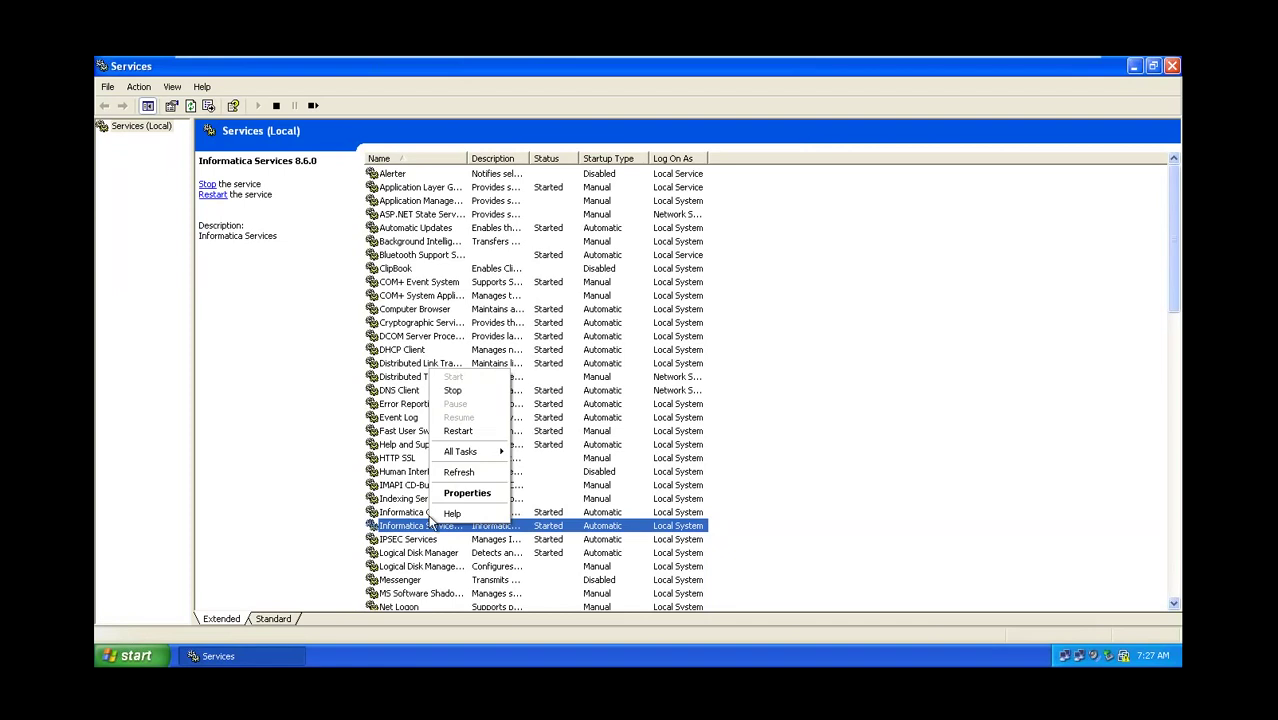
left_click(459, 474)
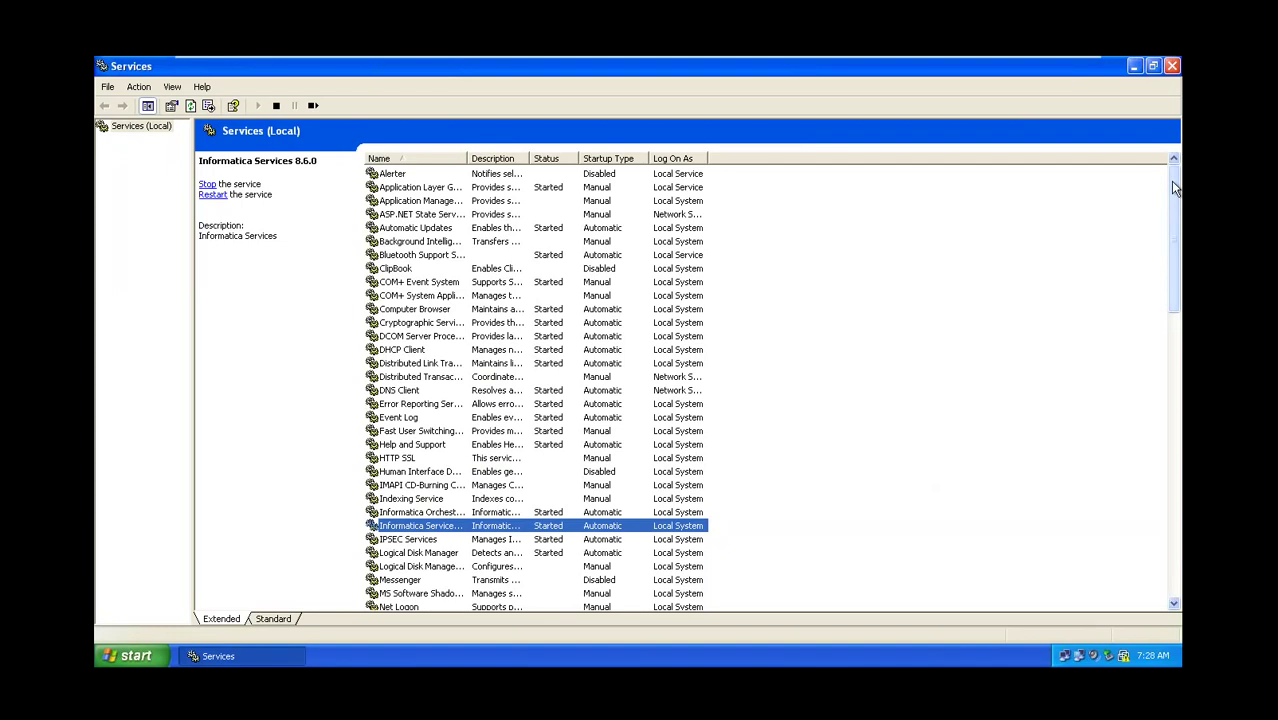
- Check the Oracle services in the list and refresh the status of Informatica Services 8.6.0
left_click_drag(1174, 193, 1155, 353)
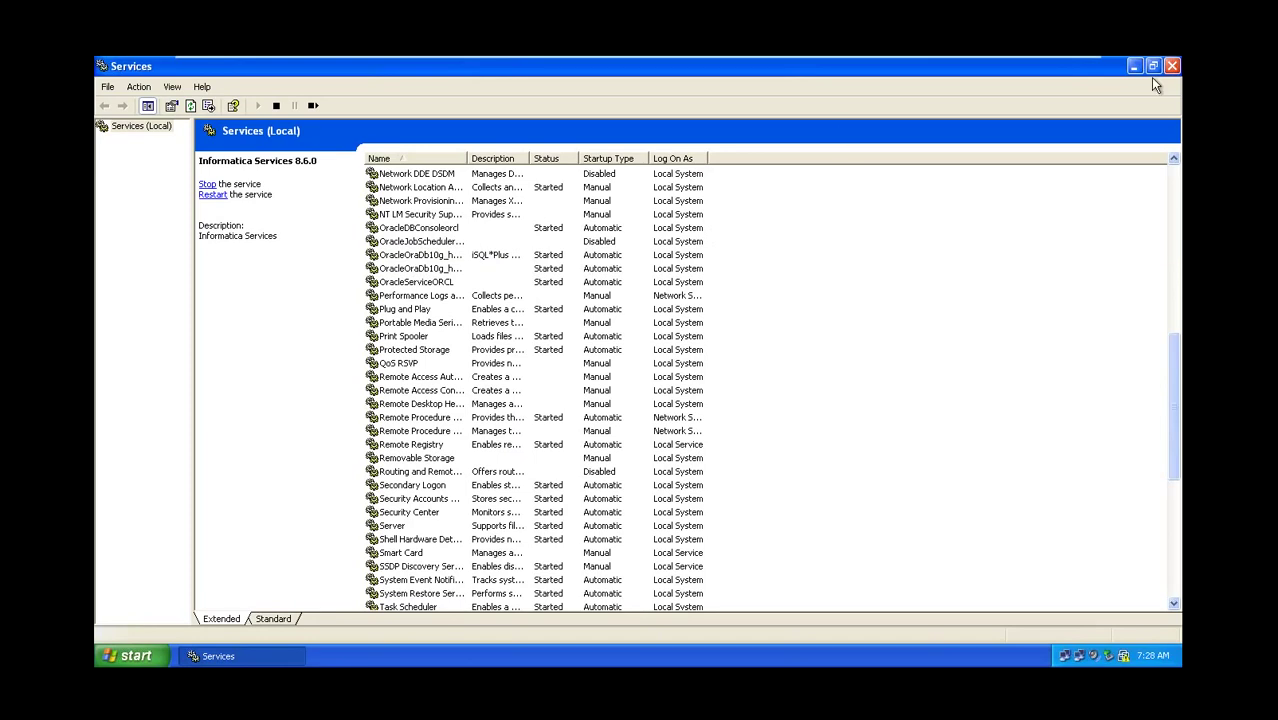
left_click_drag(1179, 444, 1180, 393)
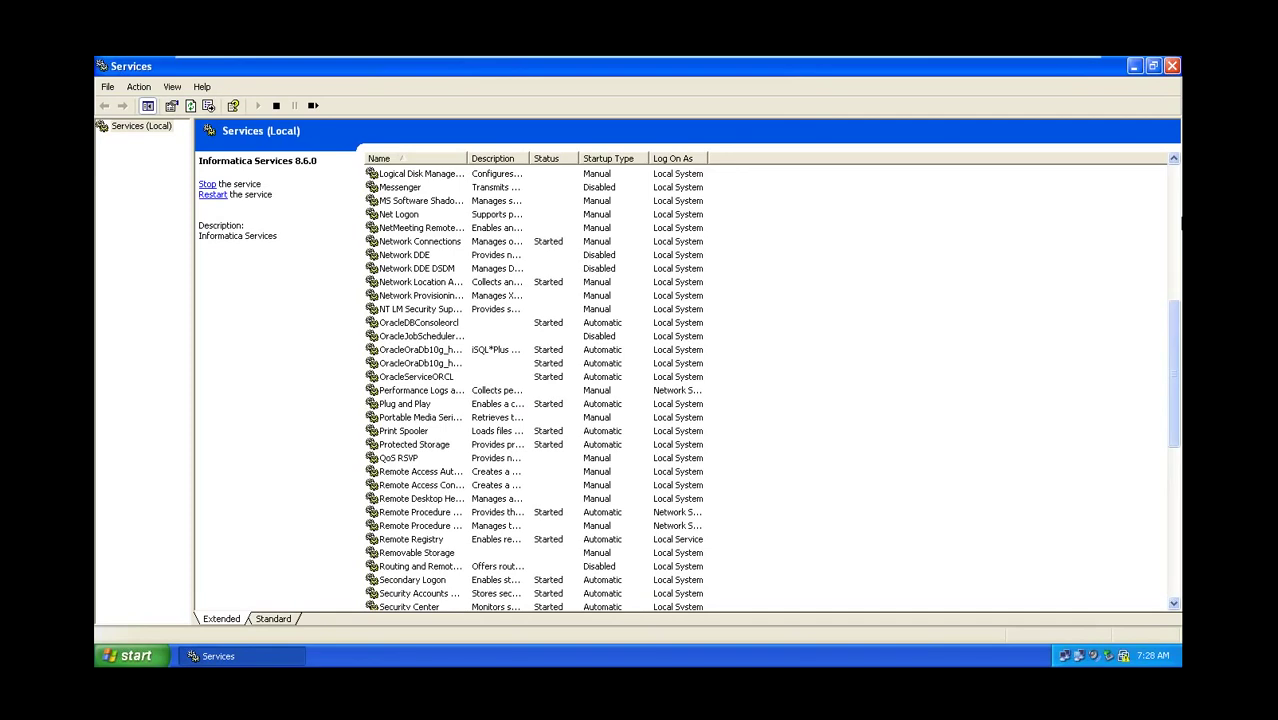
left_click_drag(1173, 160, 1173, 160)
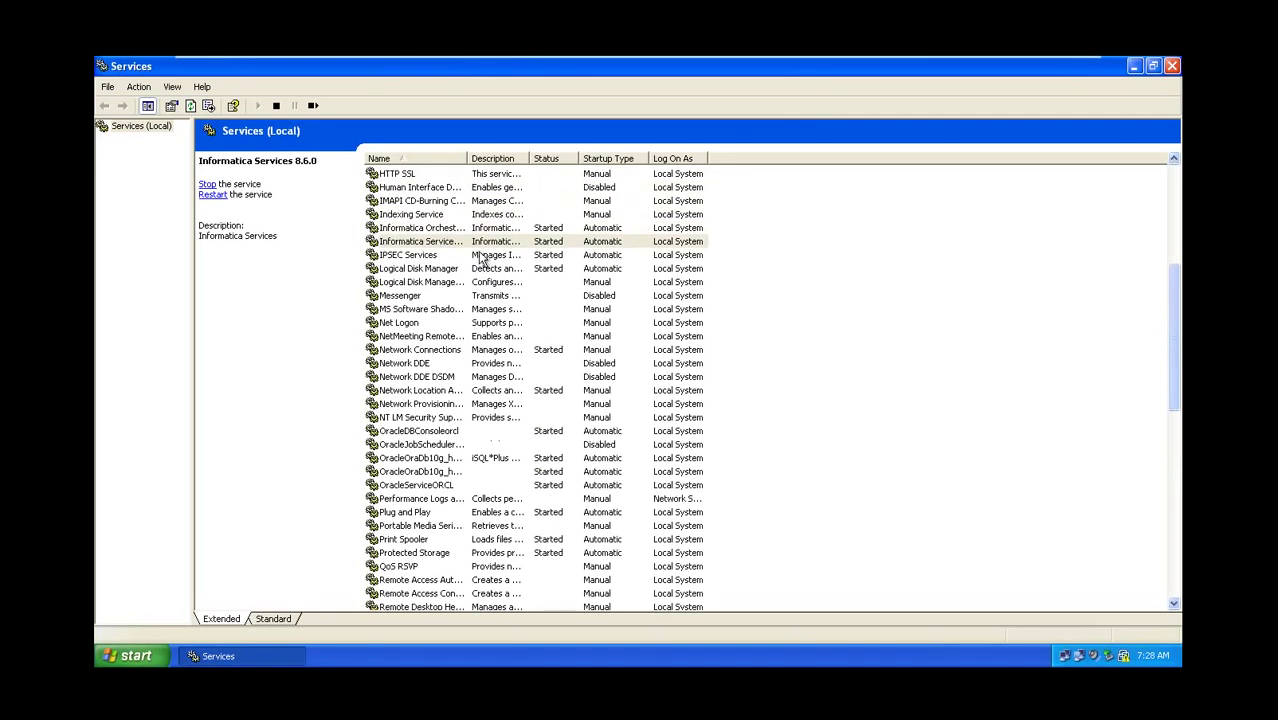
left_click(449, 244)
right_click(447, 237)
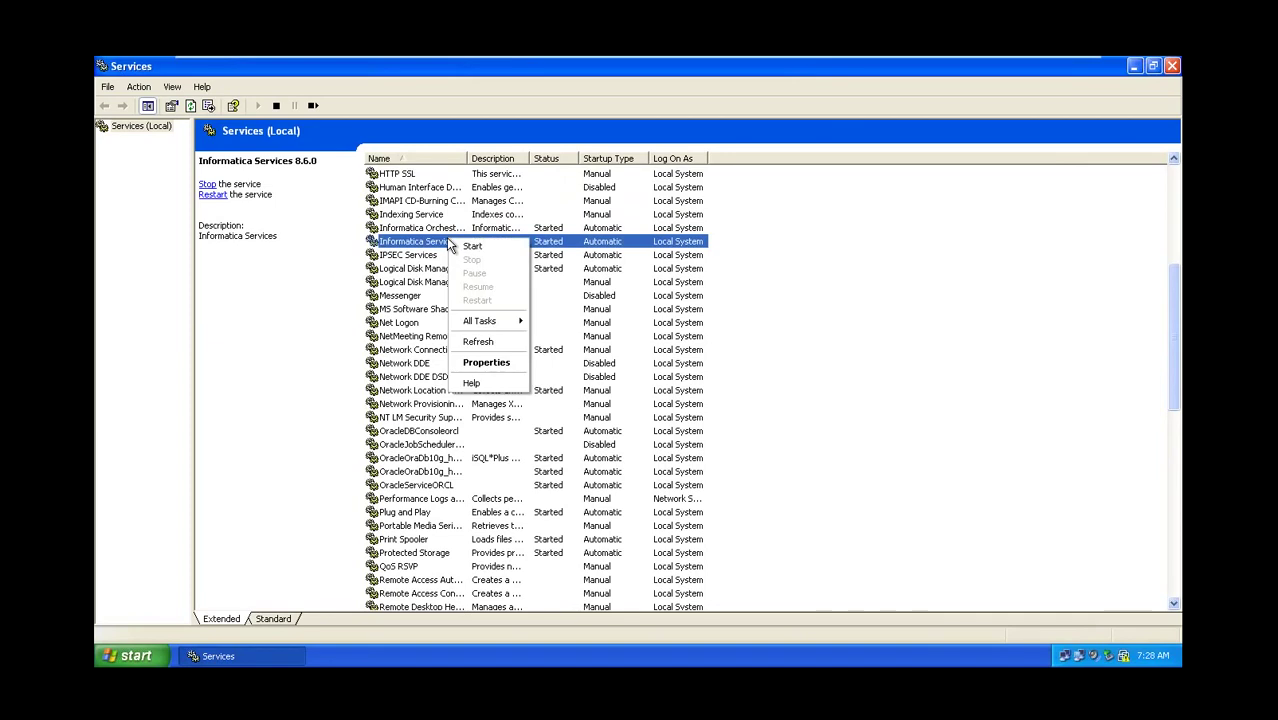
left_click(485, 342)
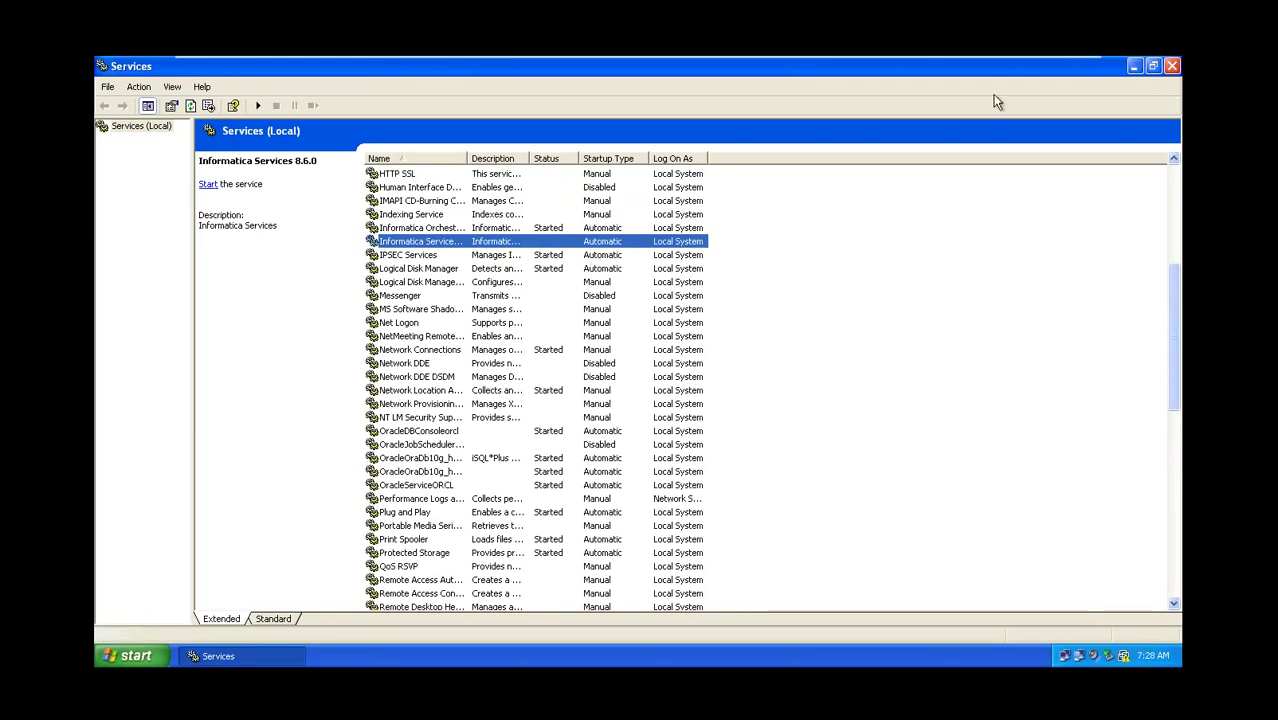
- Try once more to start Informatica Services 8.6.0, and refresh the services list
mouse_move(1171, 79)
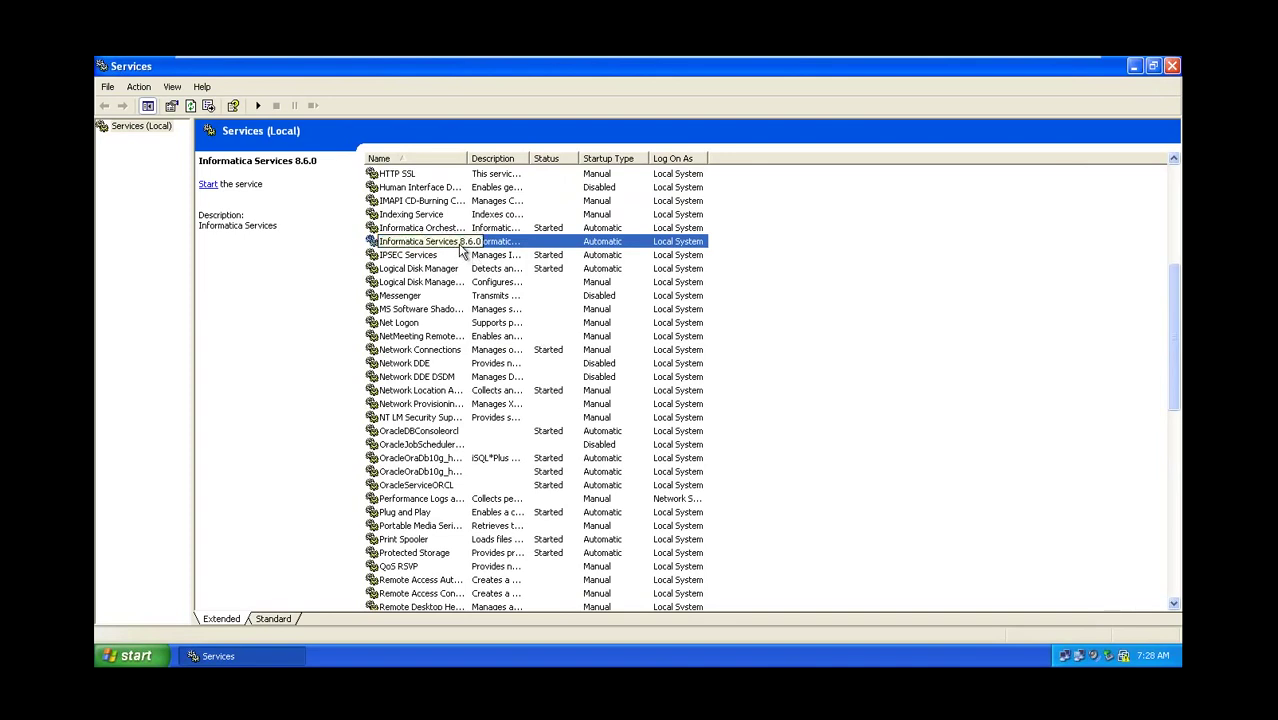
left_click(208, 186)
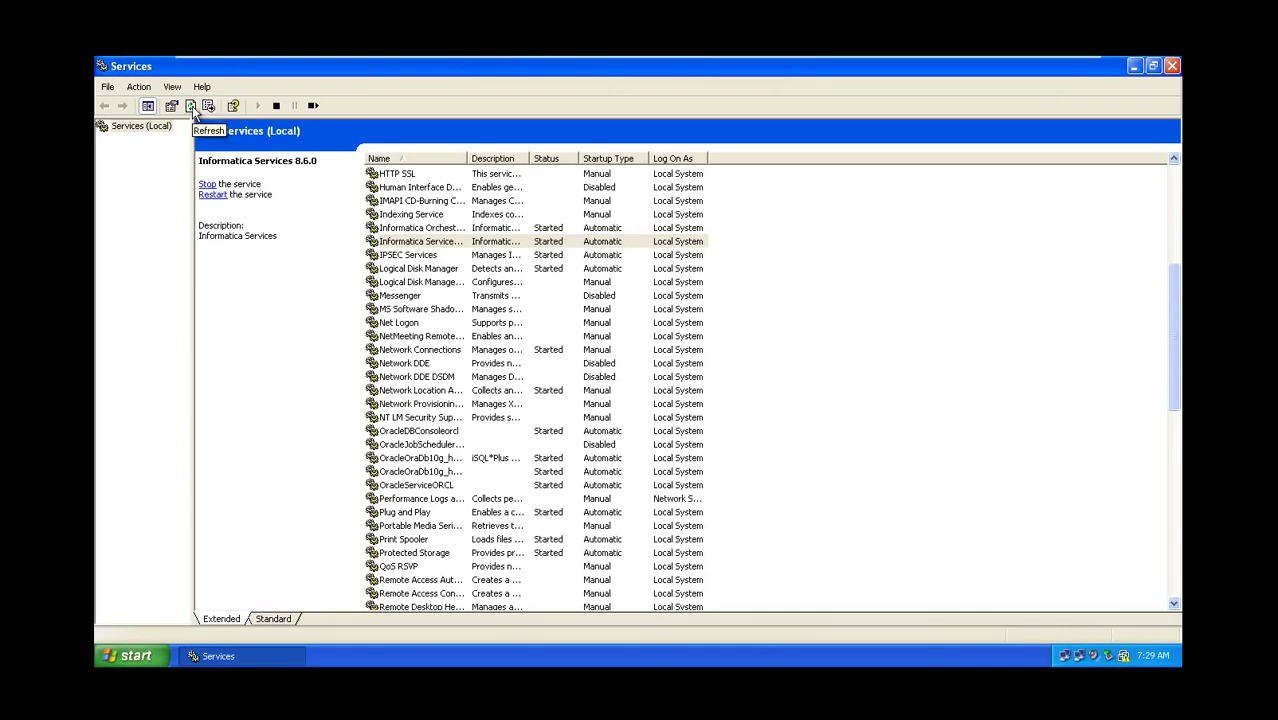
left_click(193, 110)
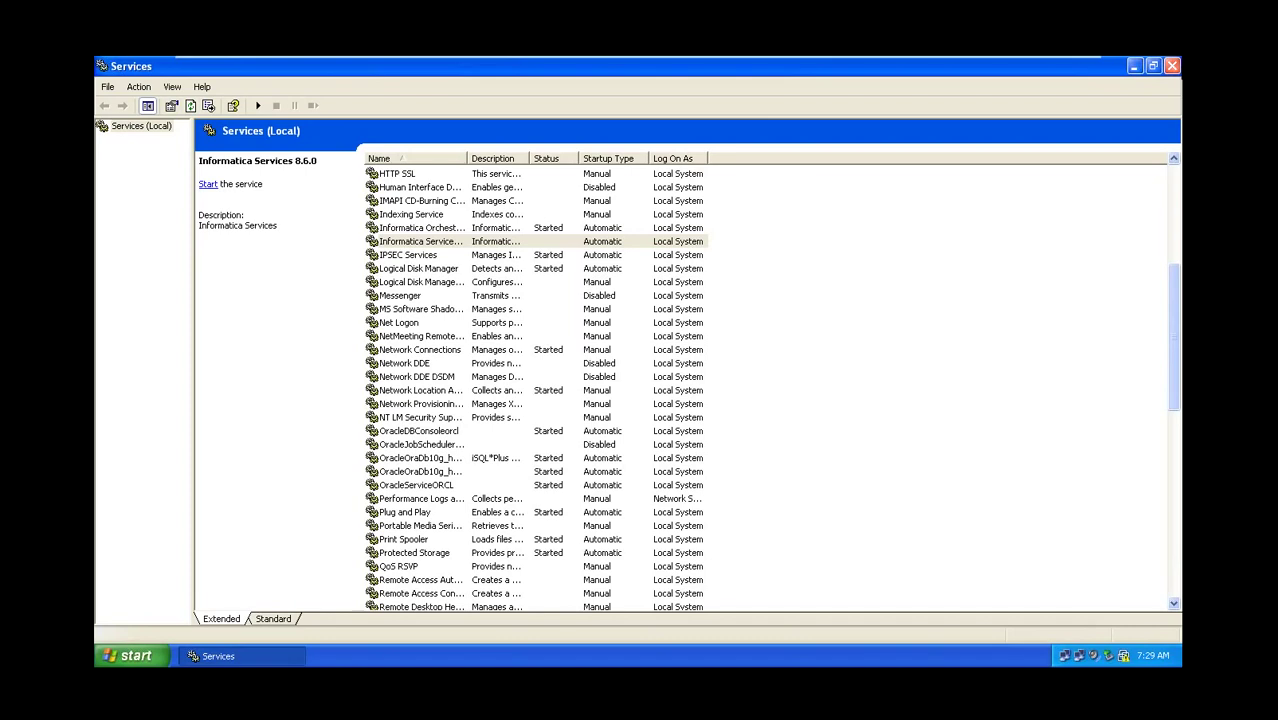
- Close the Services window and restart Windows in the virtual machine
left_click(1172, 66)
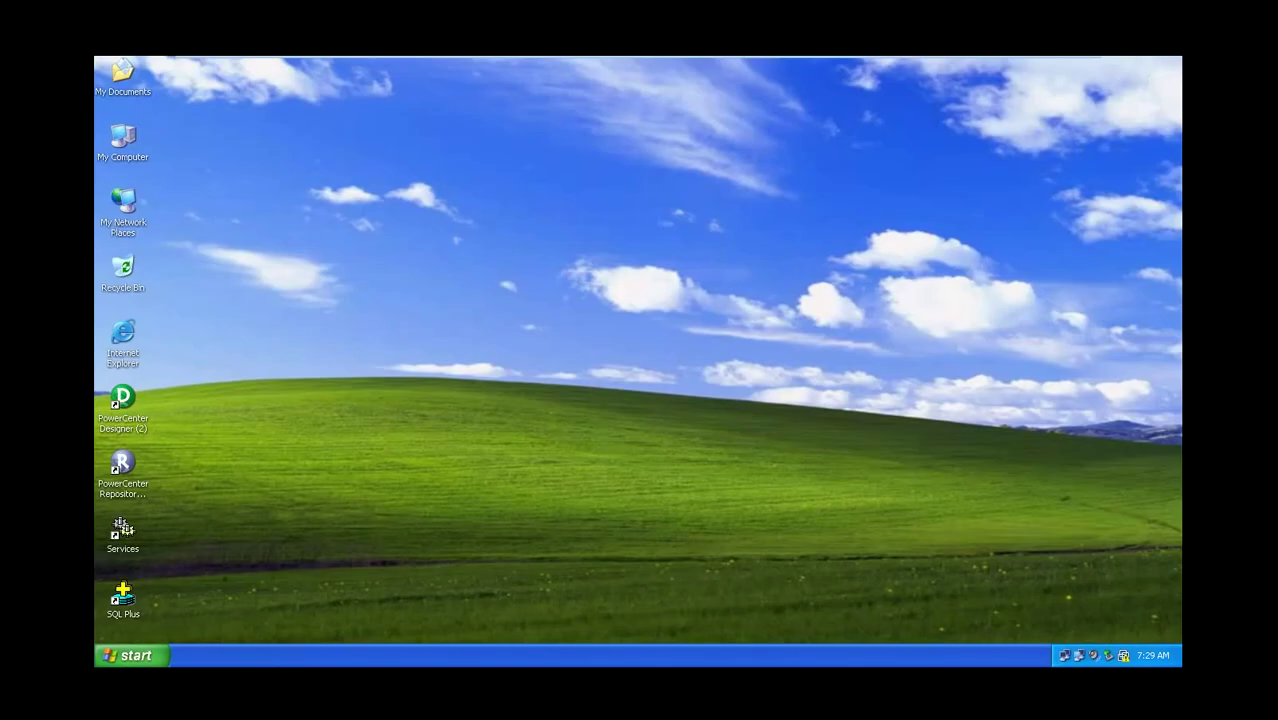
left_click(135, 656)
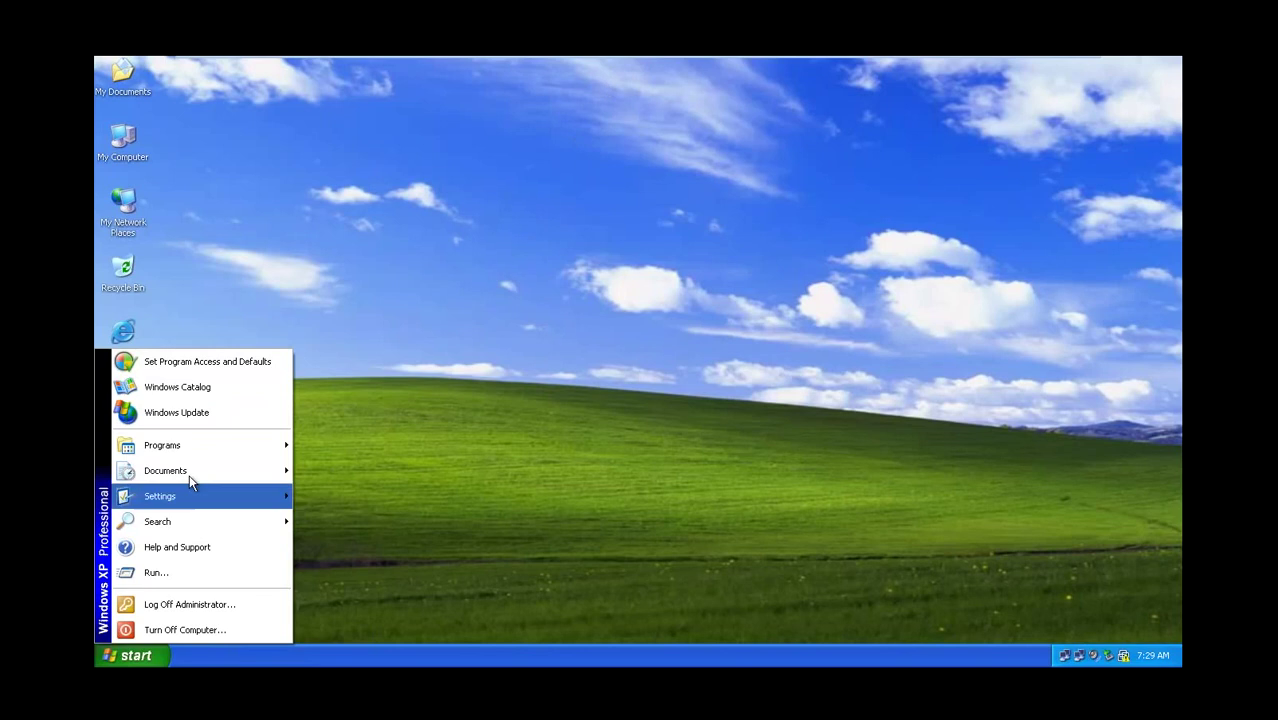
left_click(184, 627)
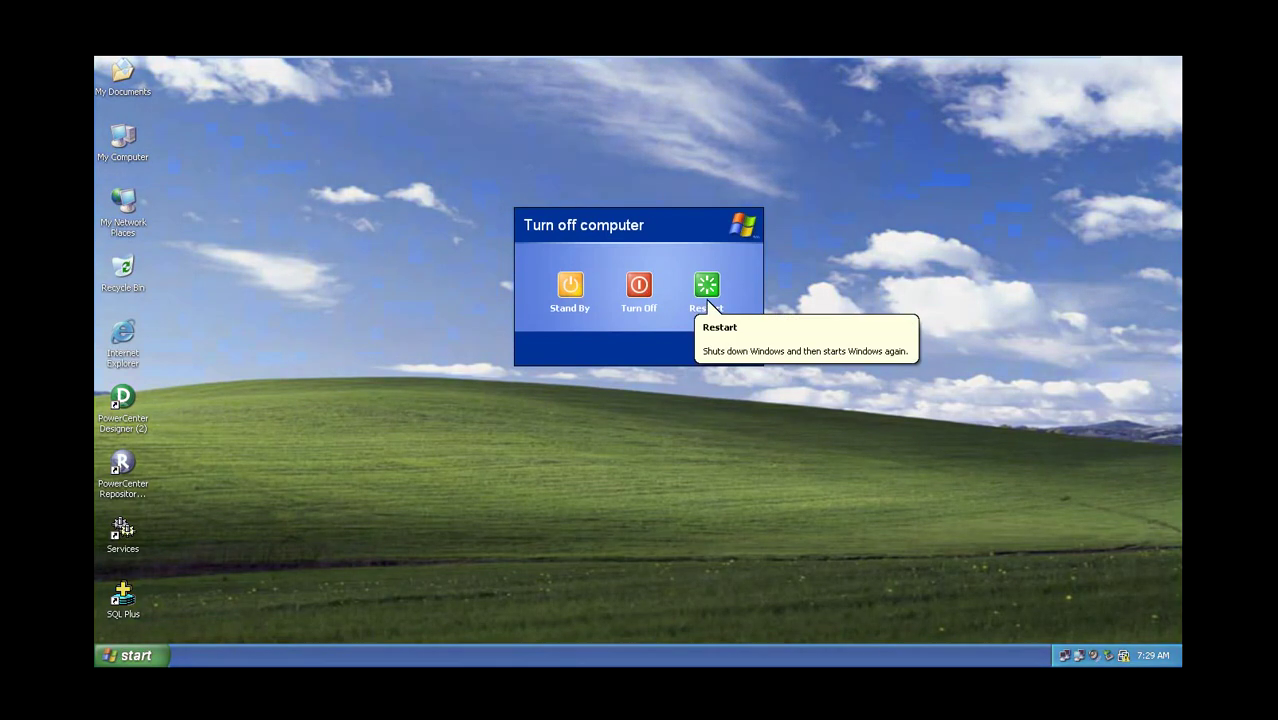
left_click(707, 290)
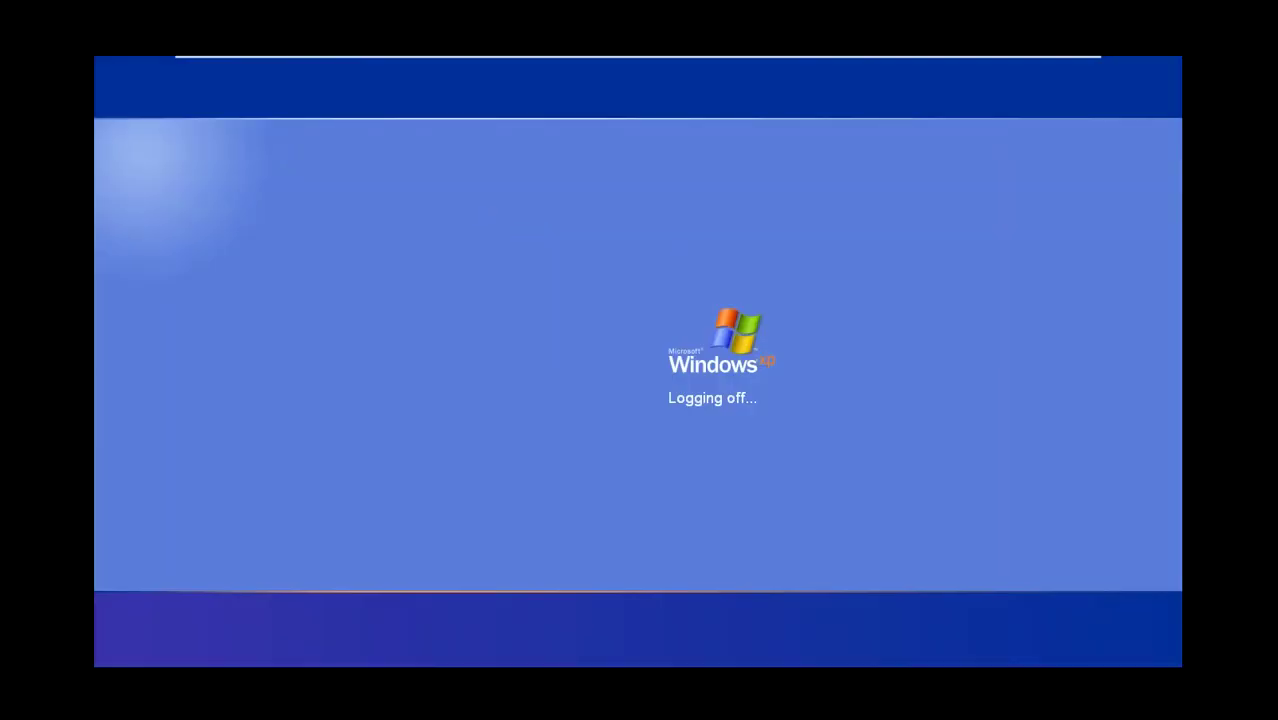
- Minimize the virtual machine and check the date and time in the host computer's calendar
mouse_move(952, 62)
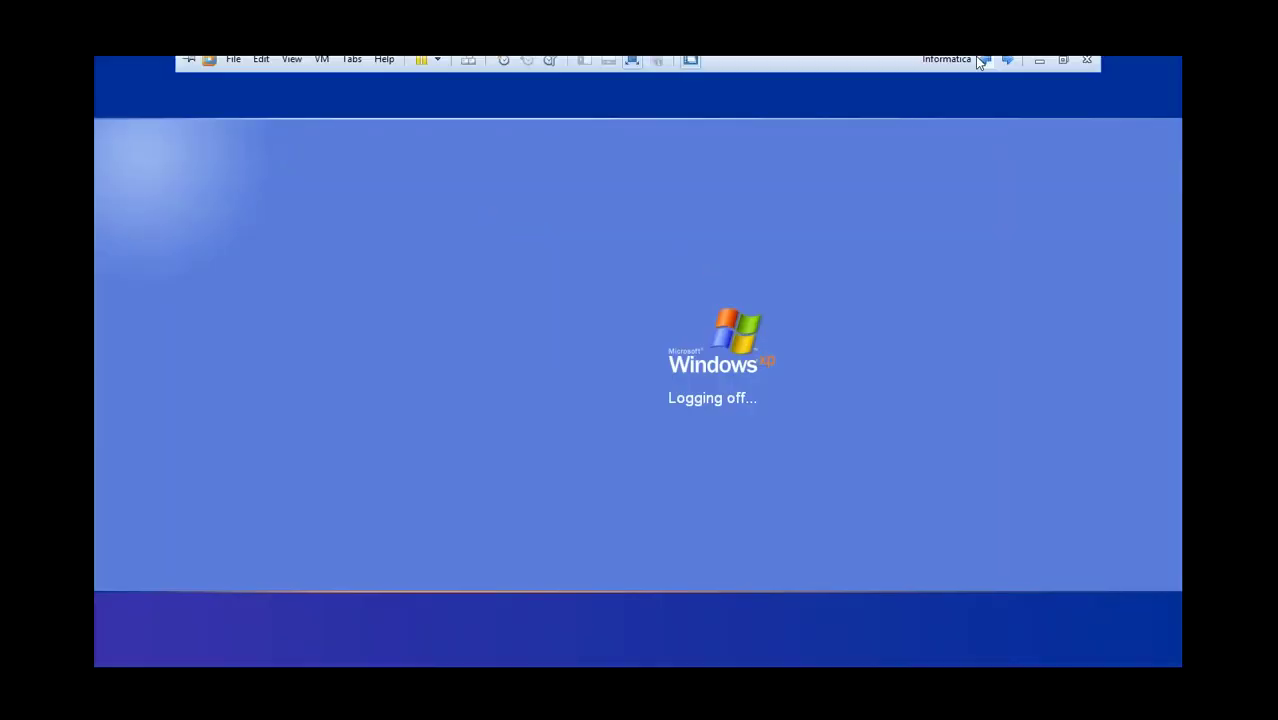
left_click(1039, 66)
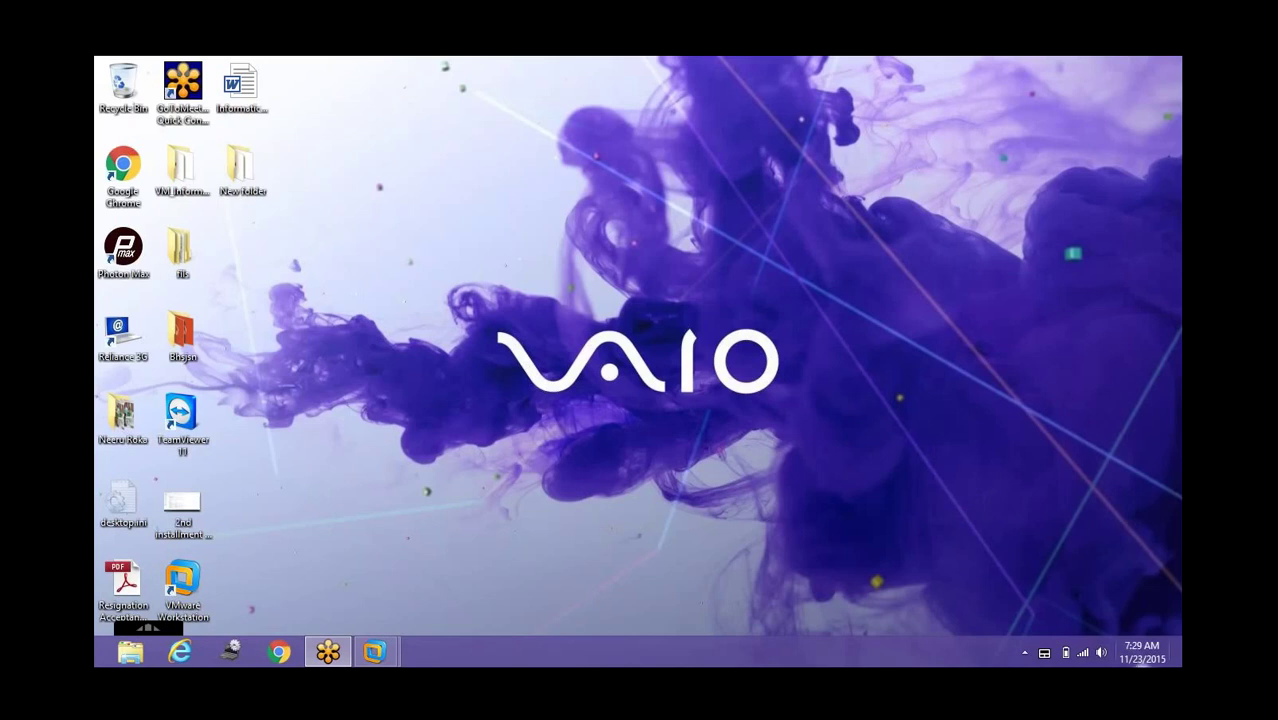
left_click(1133, 662)
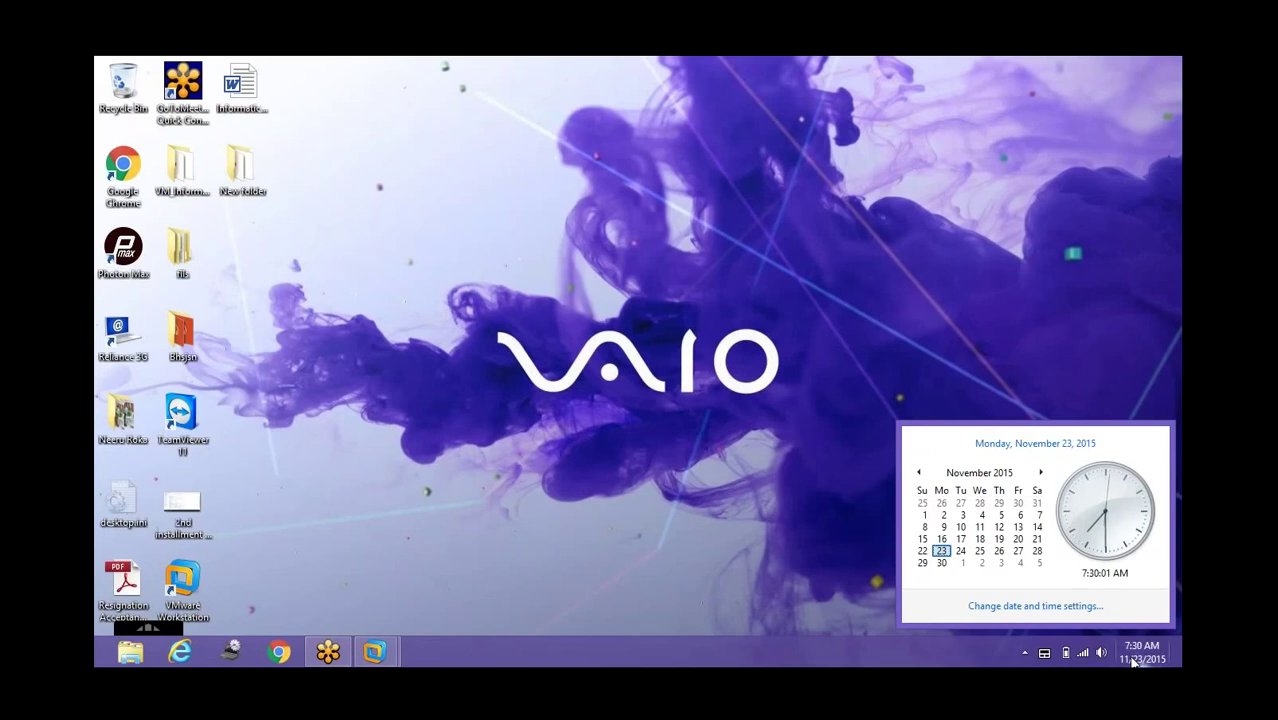
left_click(1000, 150)
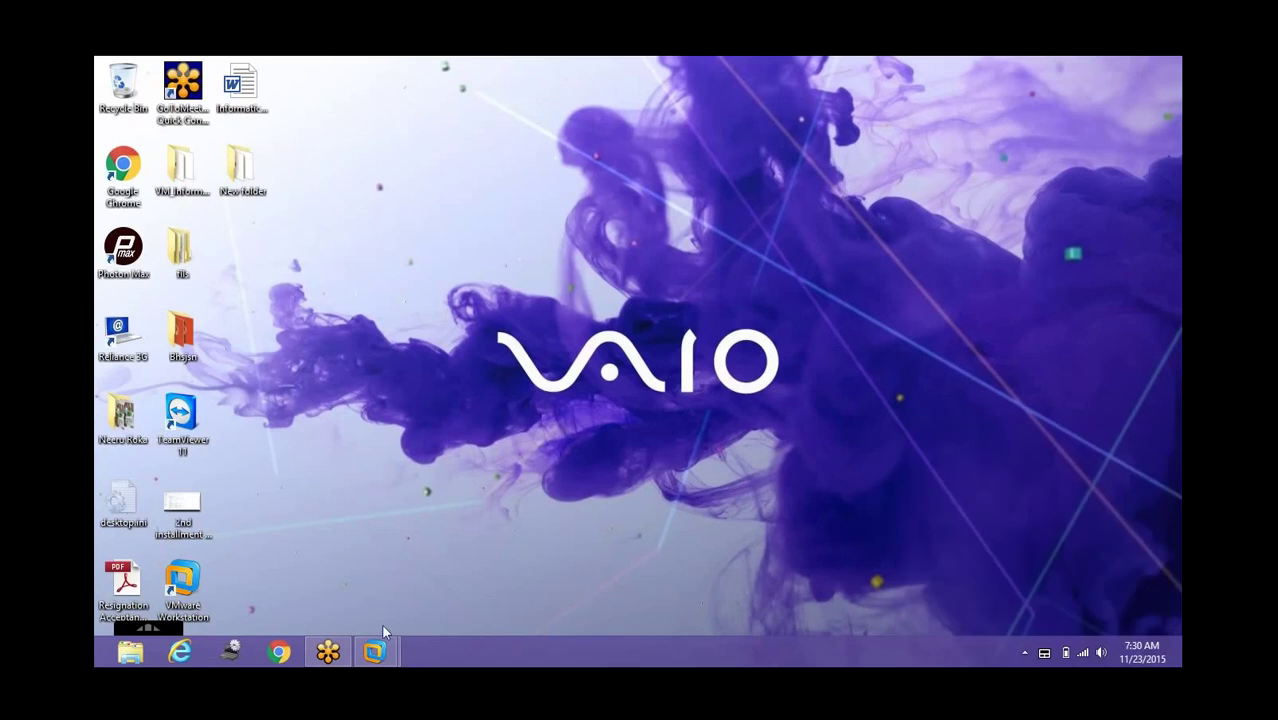
- Return to the Informatica virtual machine and log on to Windows as Administrator
mouse_move(378, 650)
left_click(418, 615)
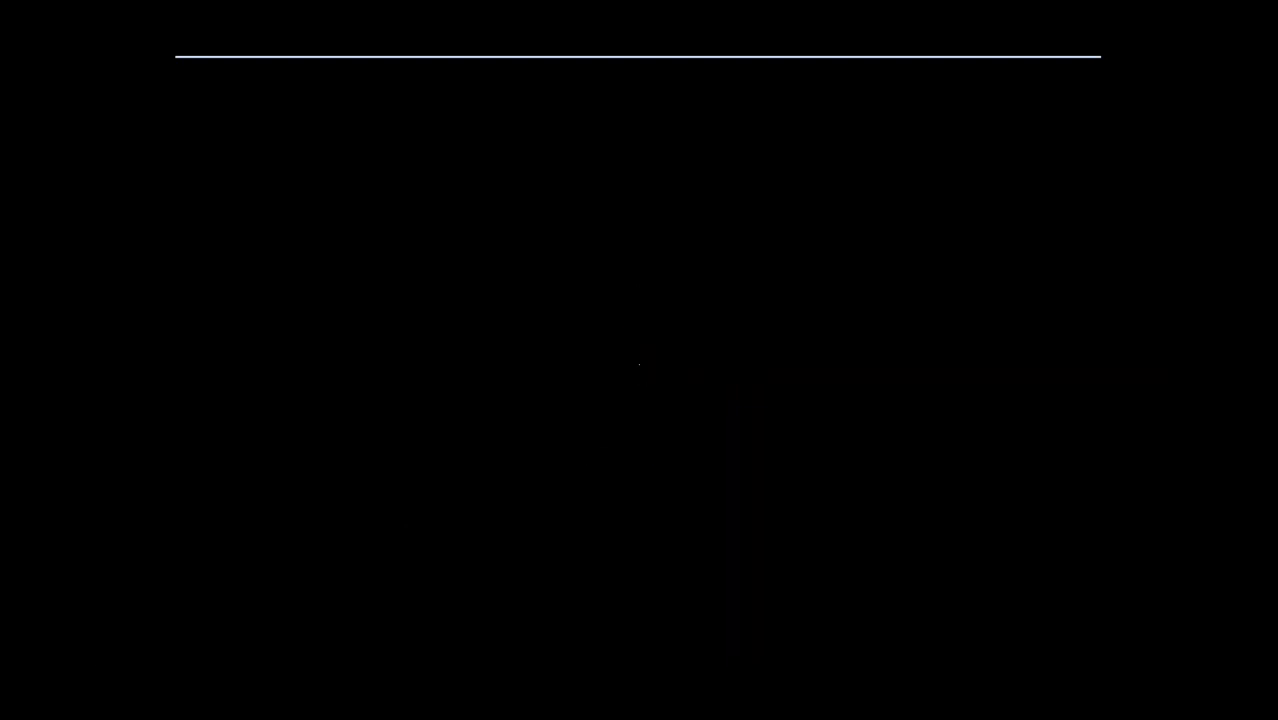
mouse_move(1045, 66)
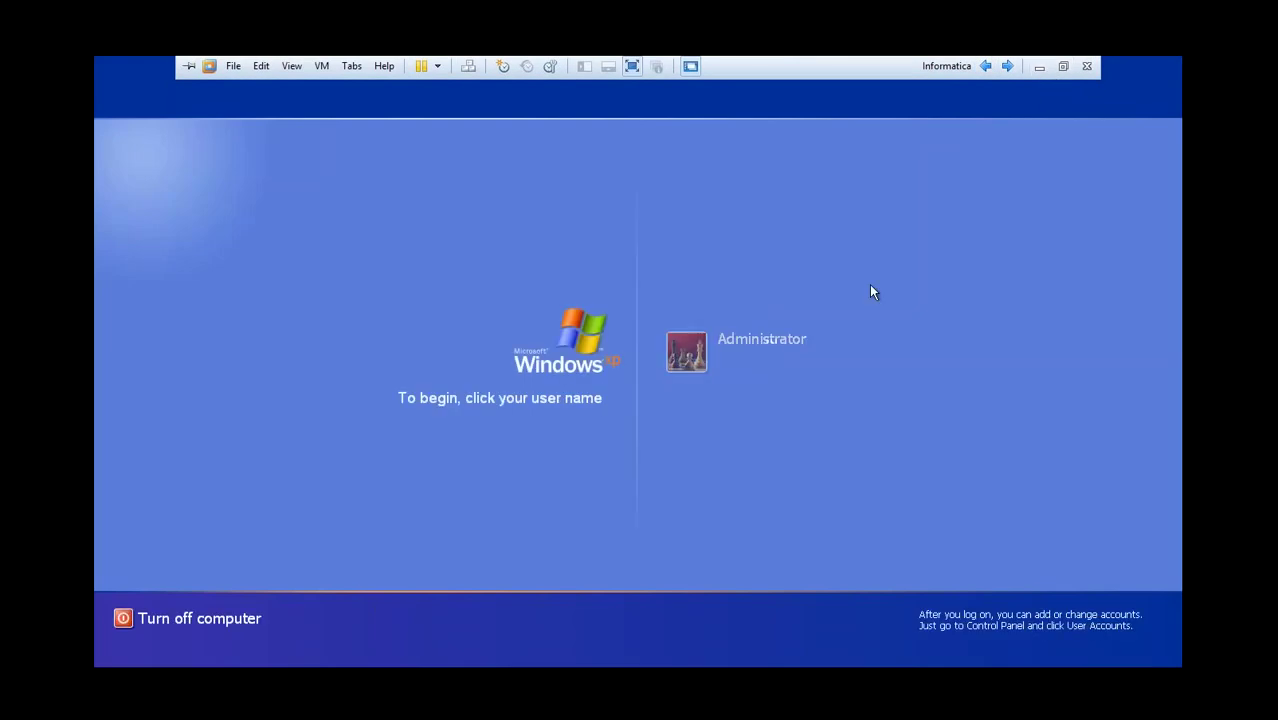
left_click(778, 352)
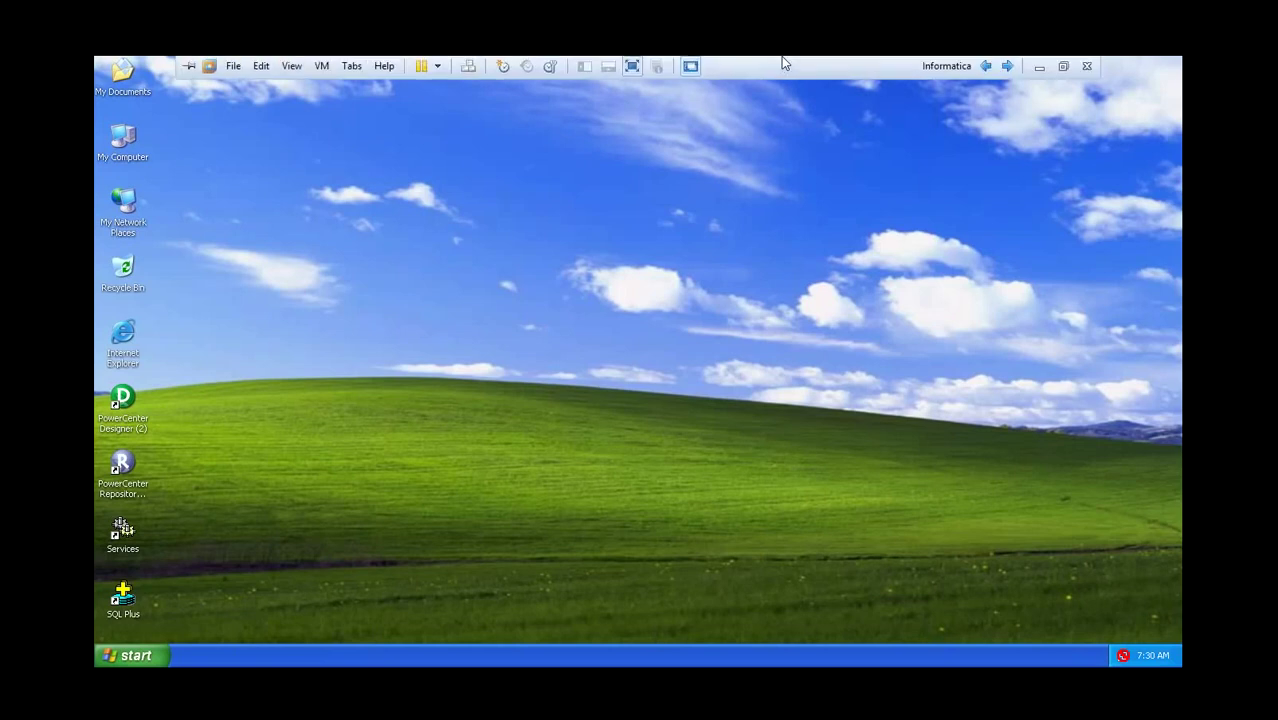
key("ctrl+alt+Return")
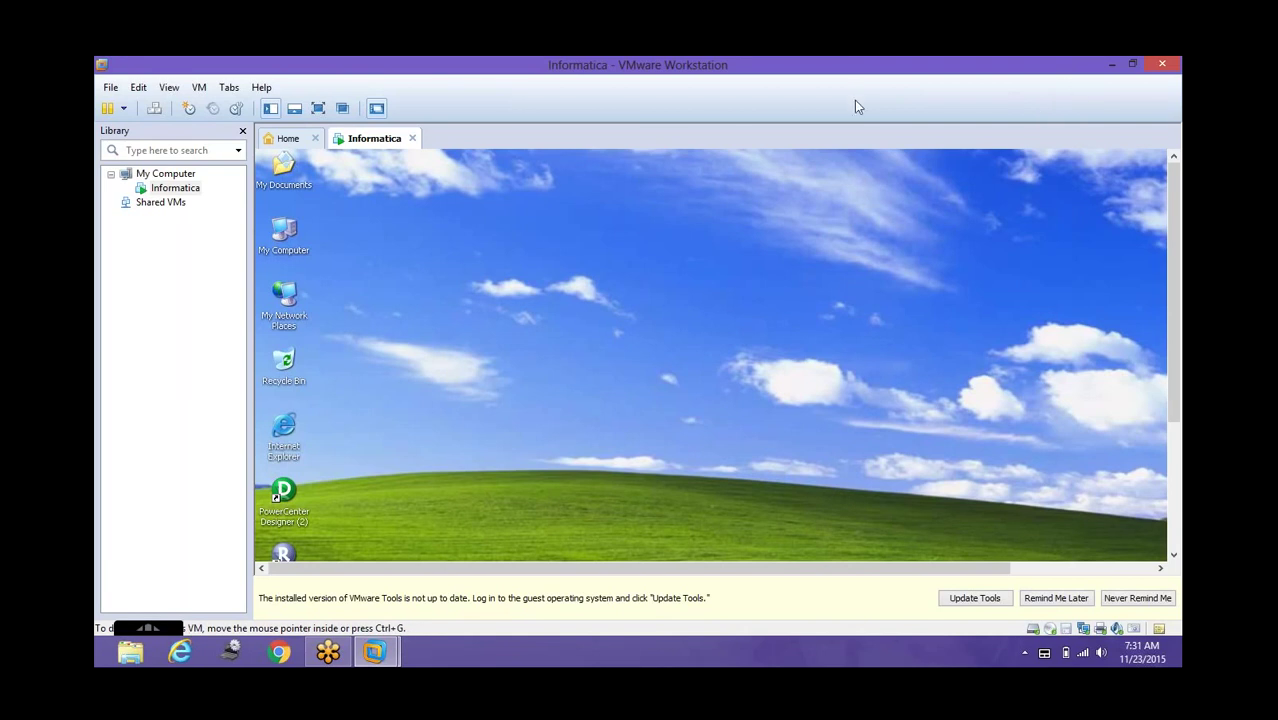
left_click(318, 108)
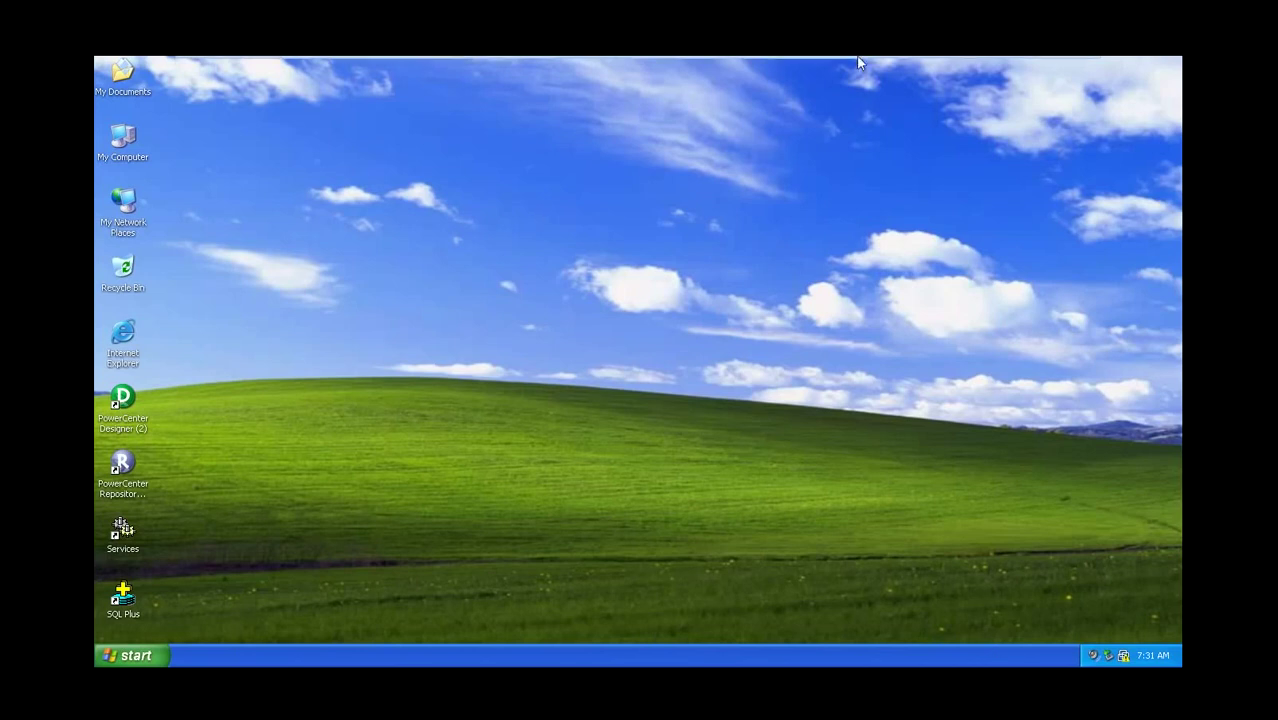
mouse_move(867, 57)
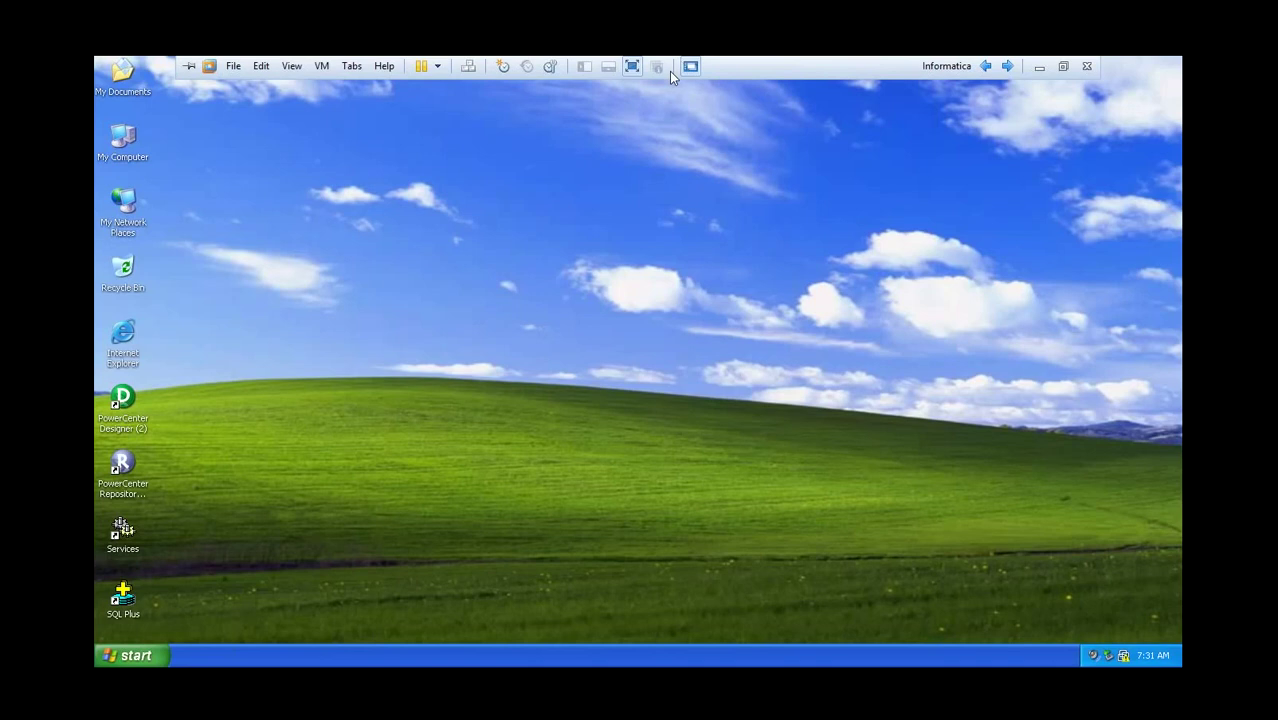
left_click(631, 66)
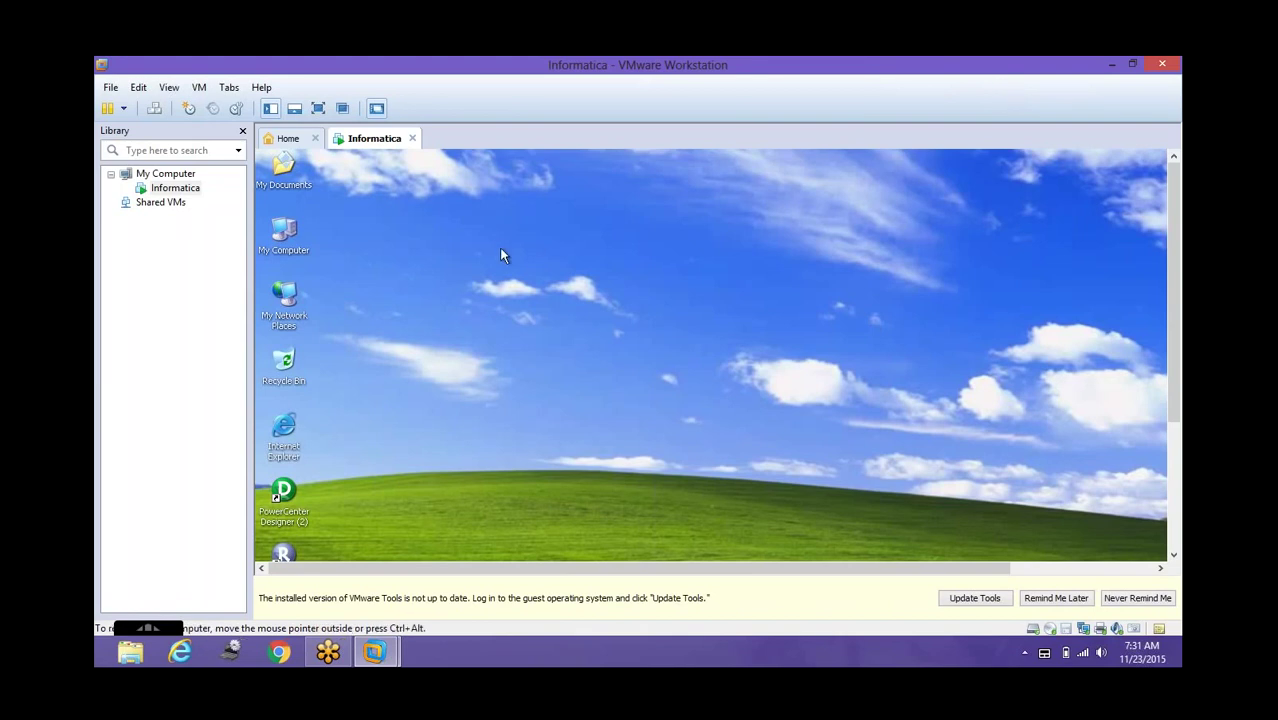
left_click(317, 109)
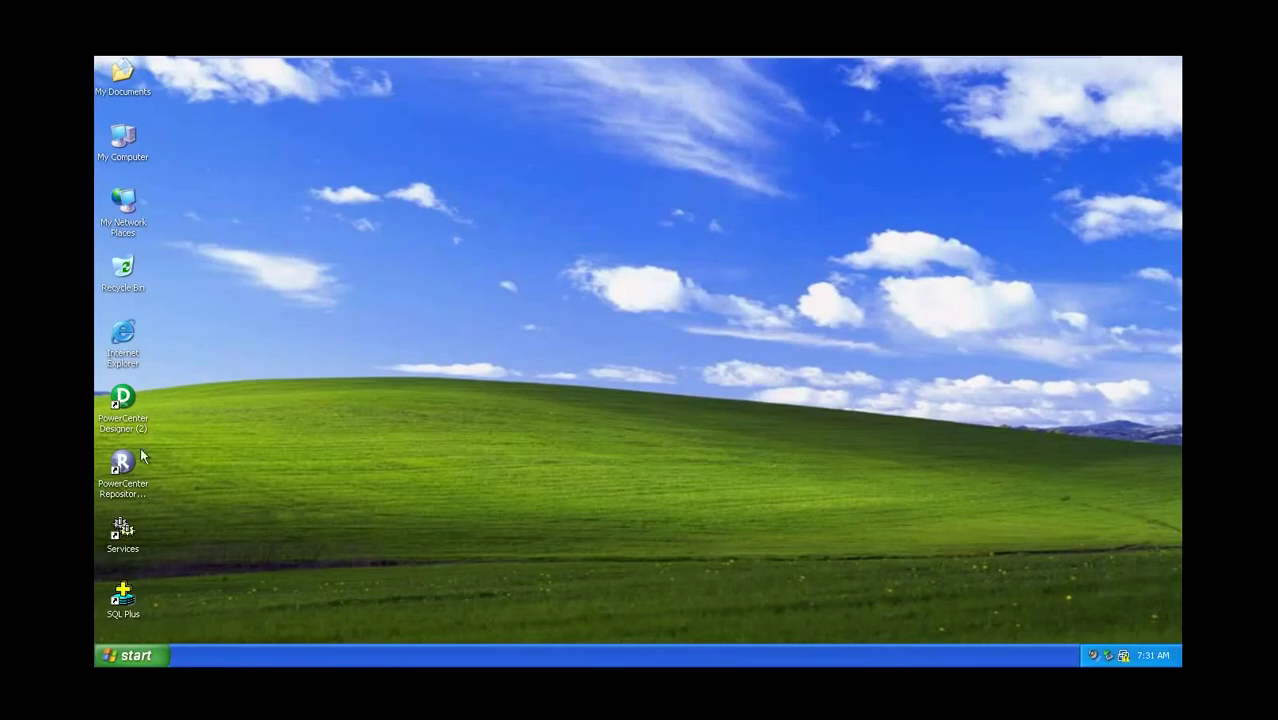
- Open the Services window in the virtual machine and minimize it to show the desktop
left_click(118, 553)
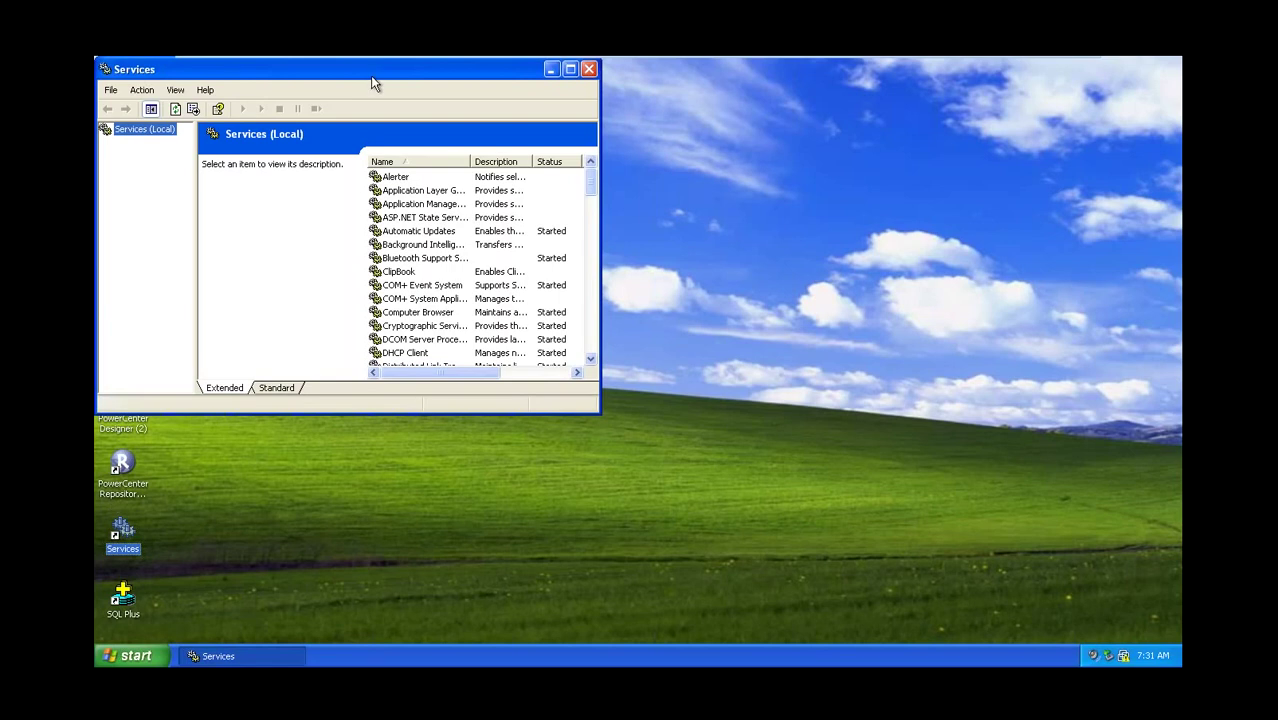
mouse_move(465, 56)
key("super+d")
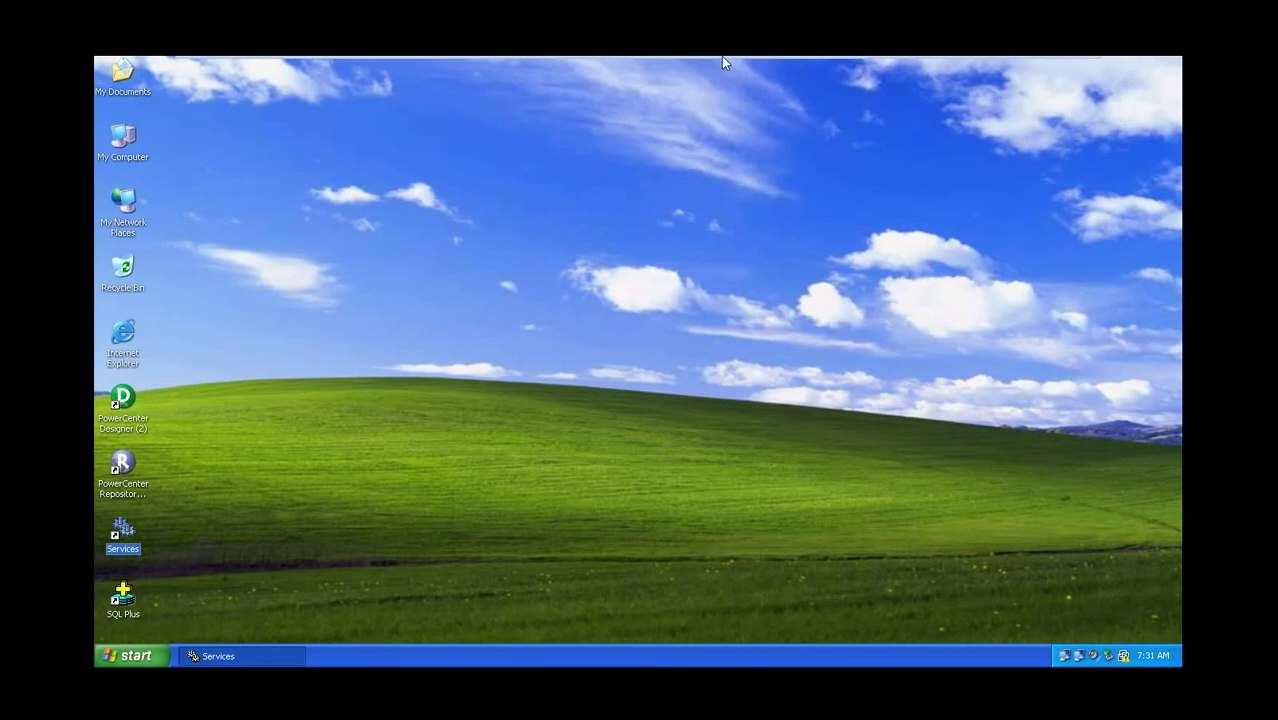
mouse_move(799, 57)
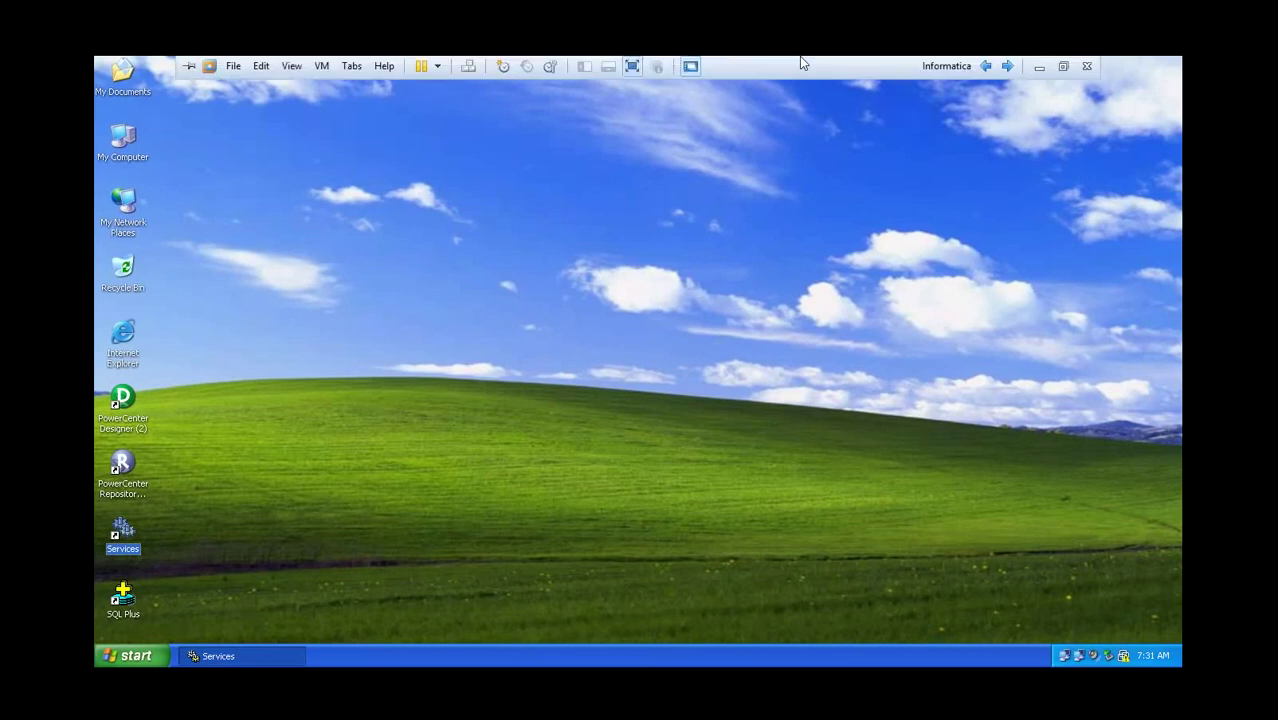
left_click(1039, 68)
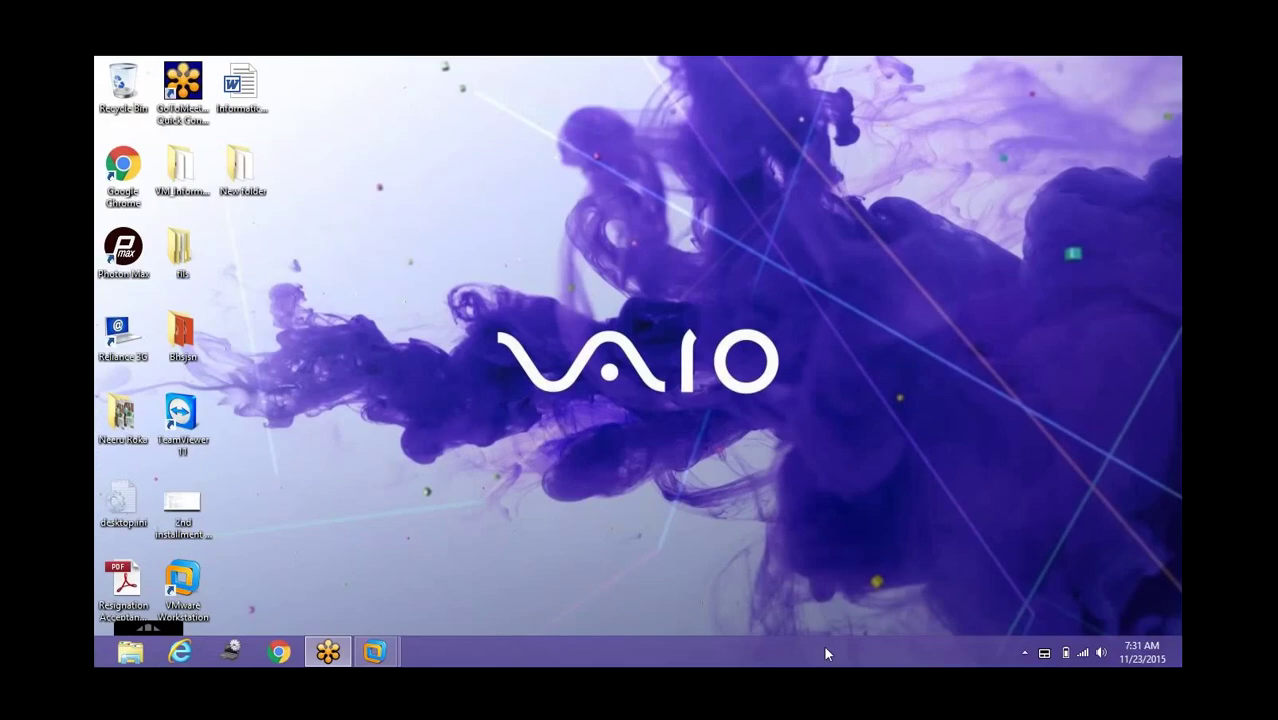
mouse_move(374, 652)
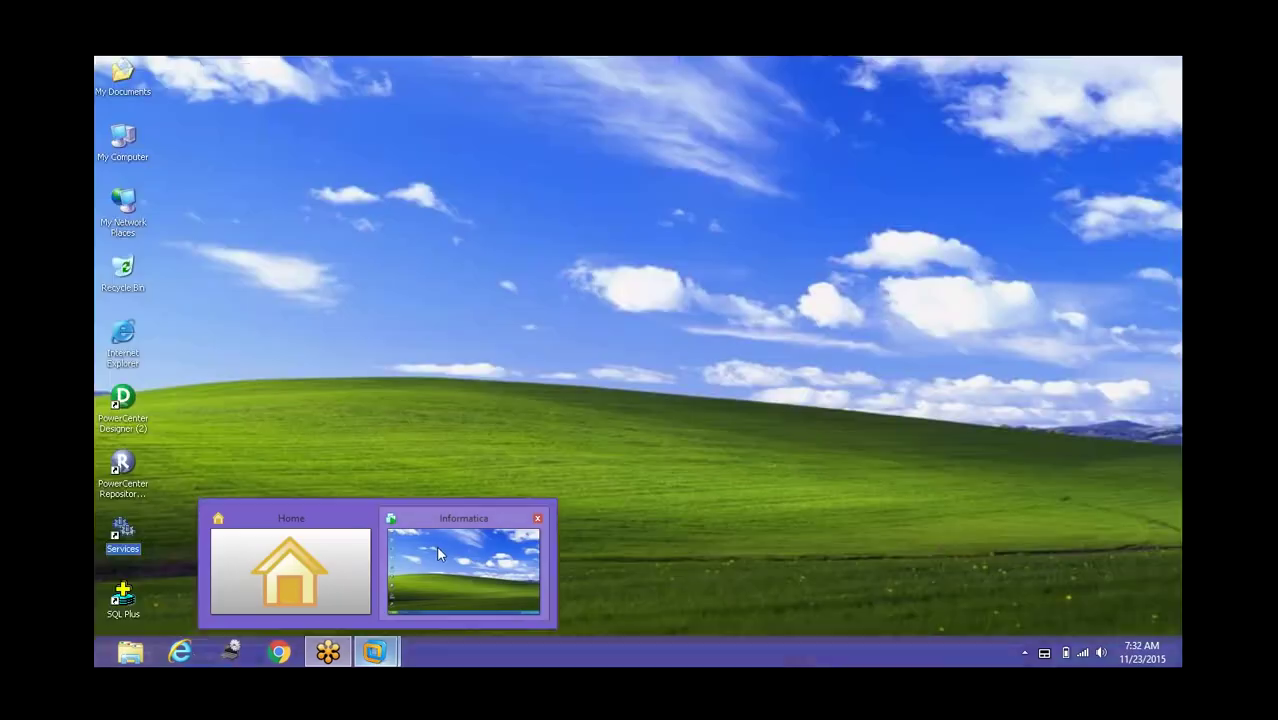
left_click(436, 545)
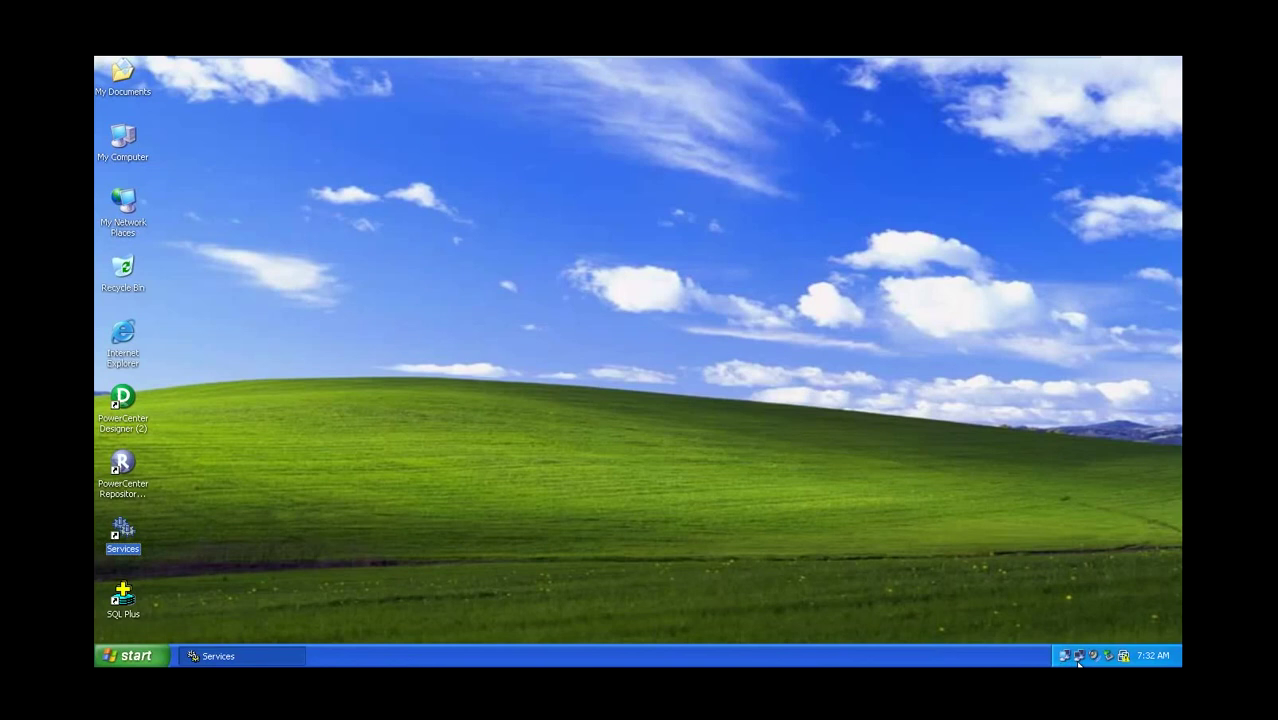
mouse_move(1078, 662)
mouse_move(785, 62)
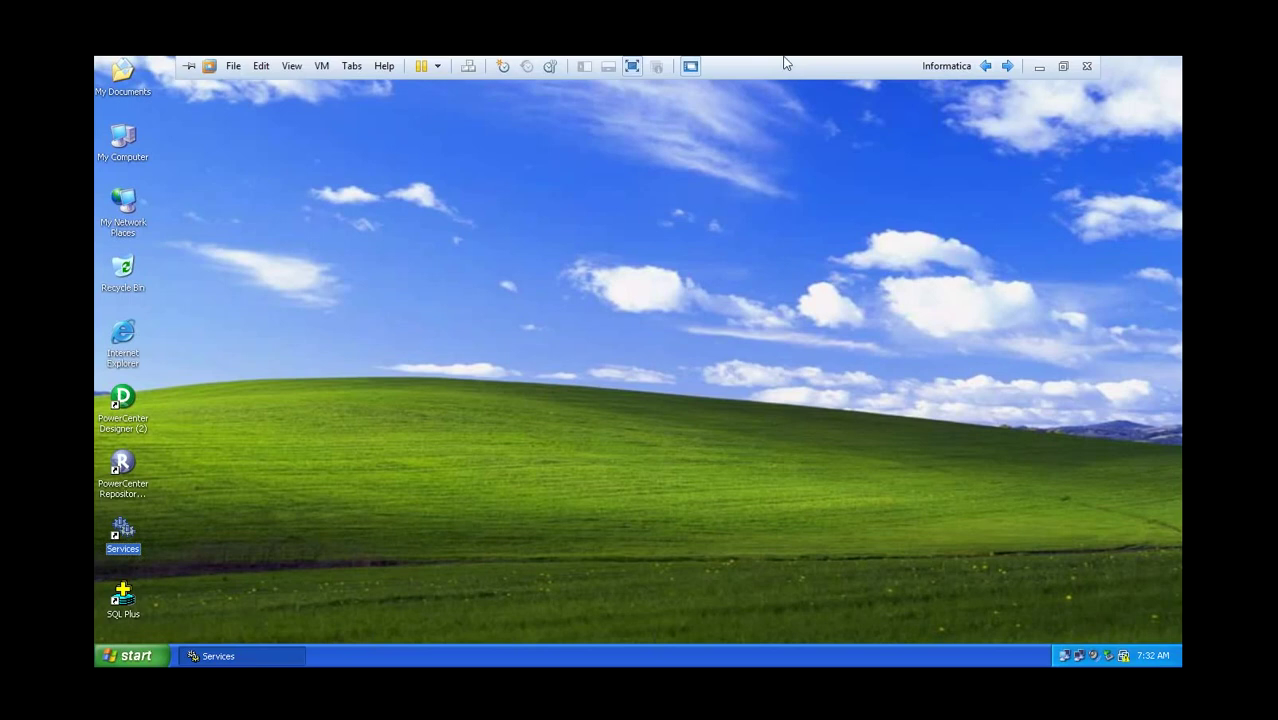
left_click(1038, 67)
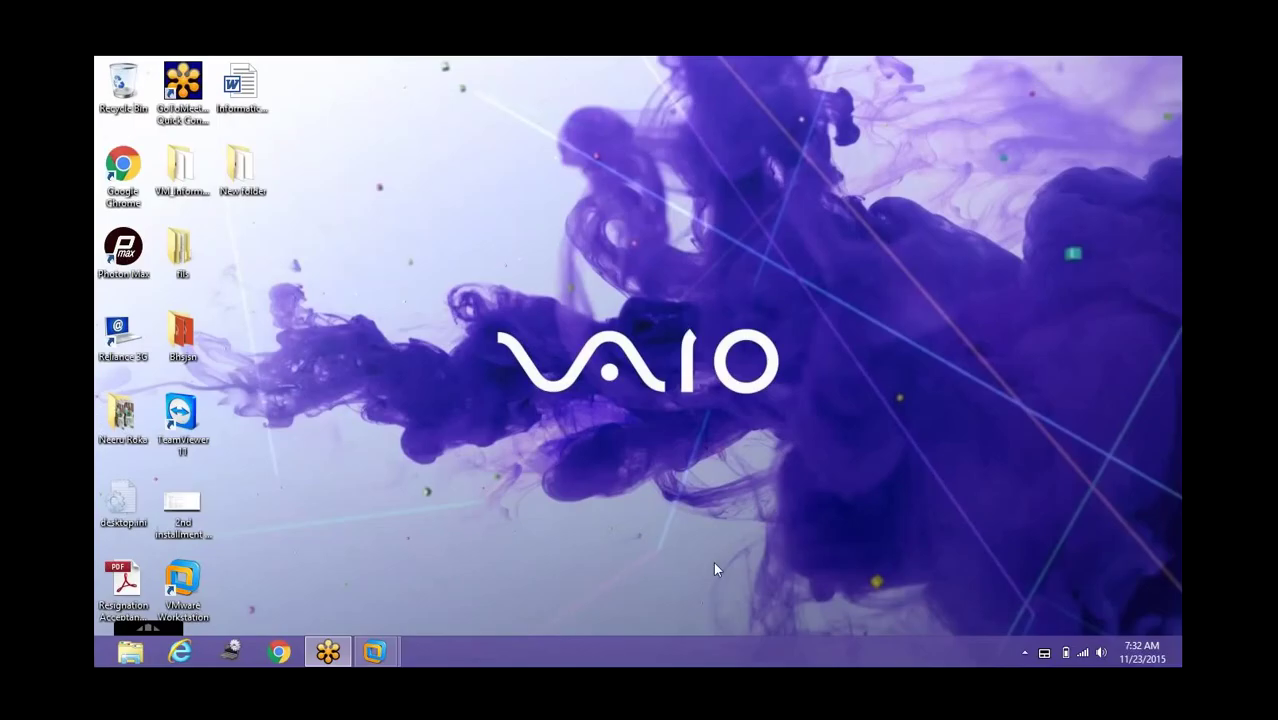
mouse_move(379, 652)
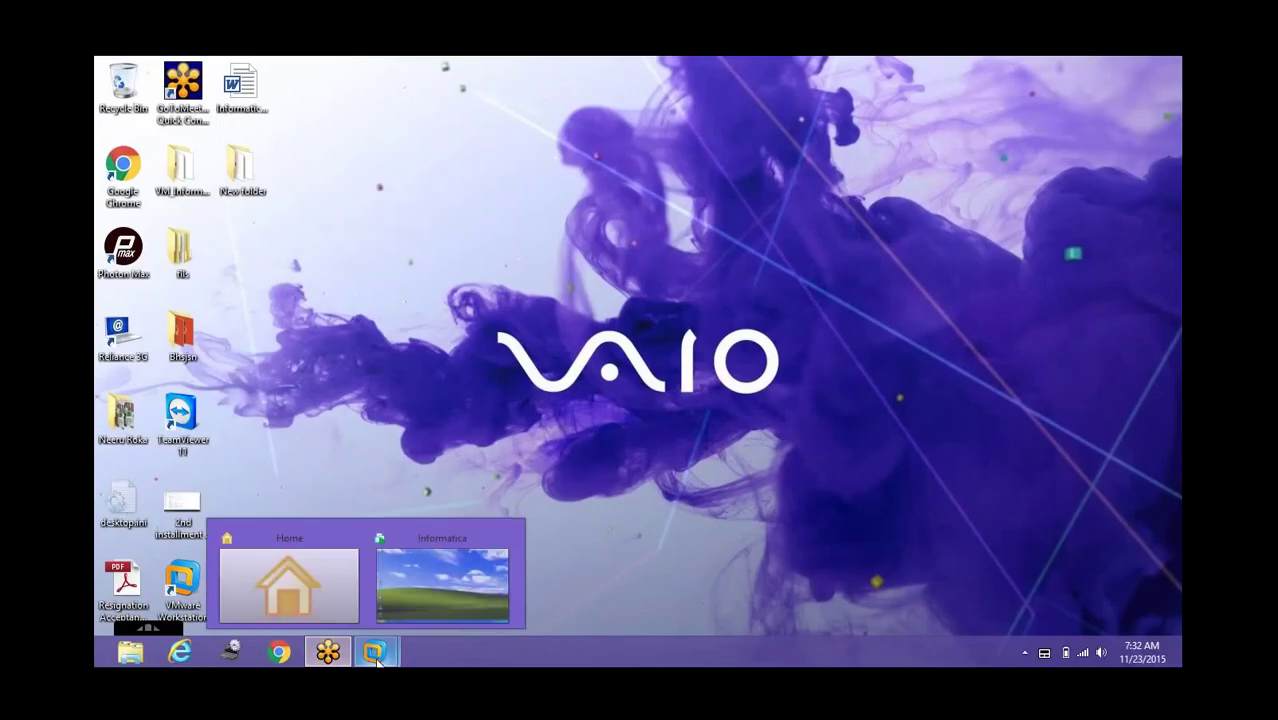
mouse_move(332, 658)
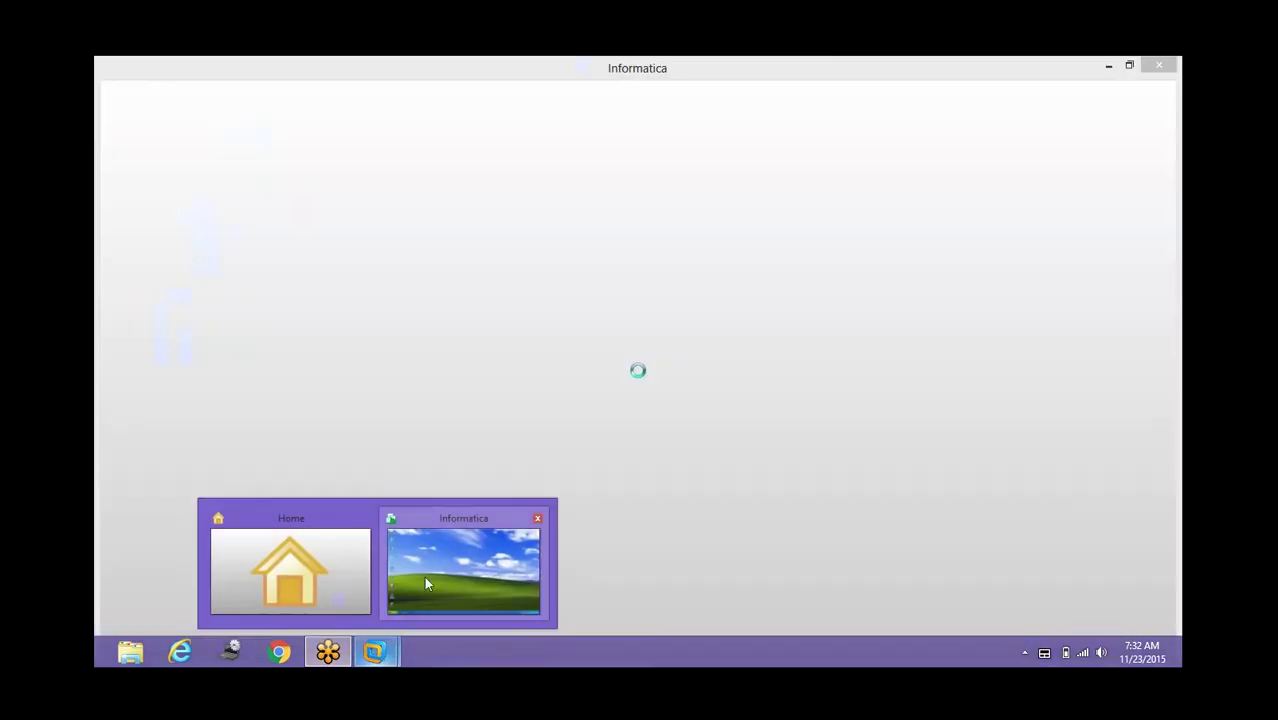
left_click(424, 582)
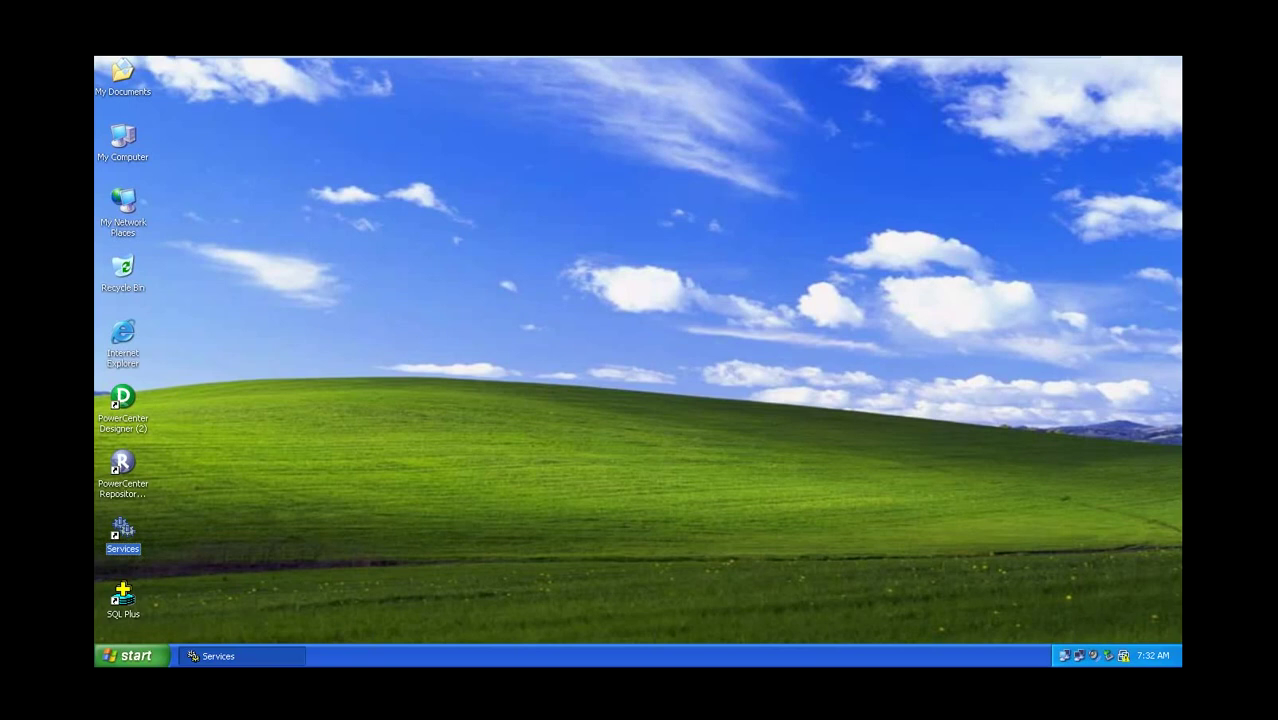
left_click(480, 398)
mouse_move(551, 58)
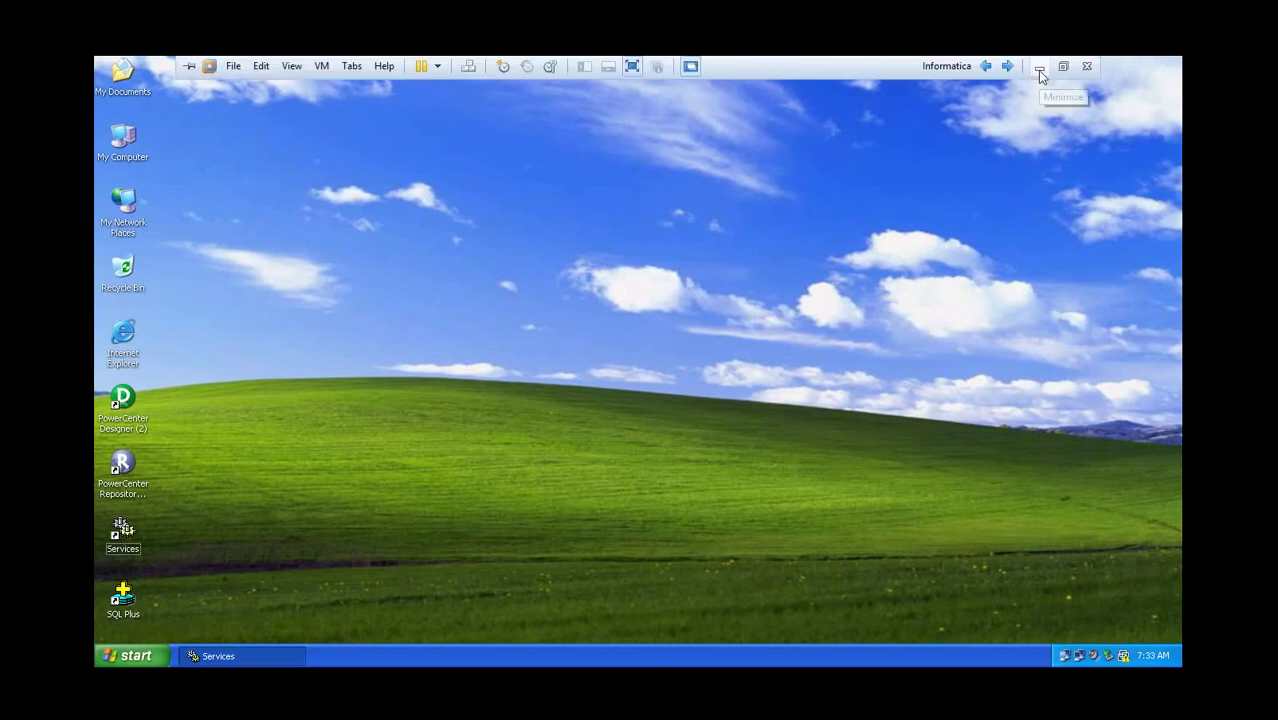
left_click(1039, 70)
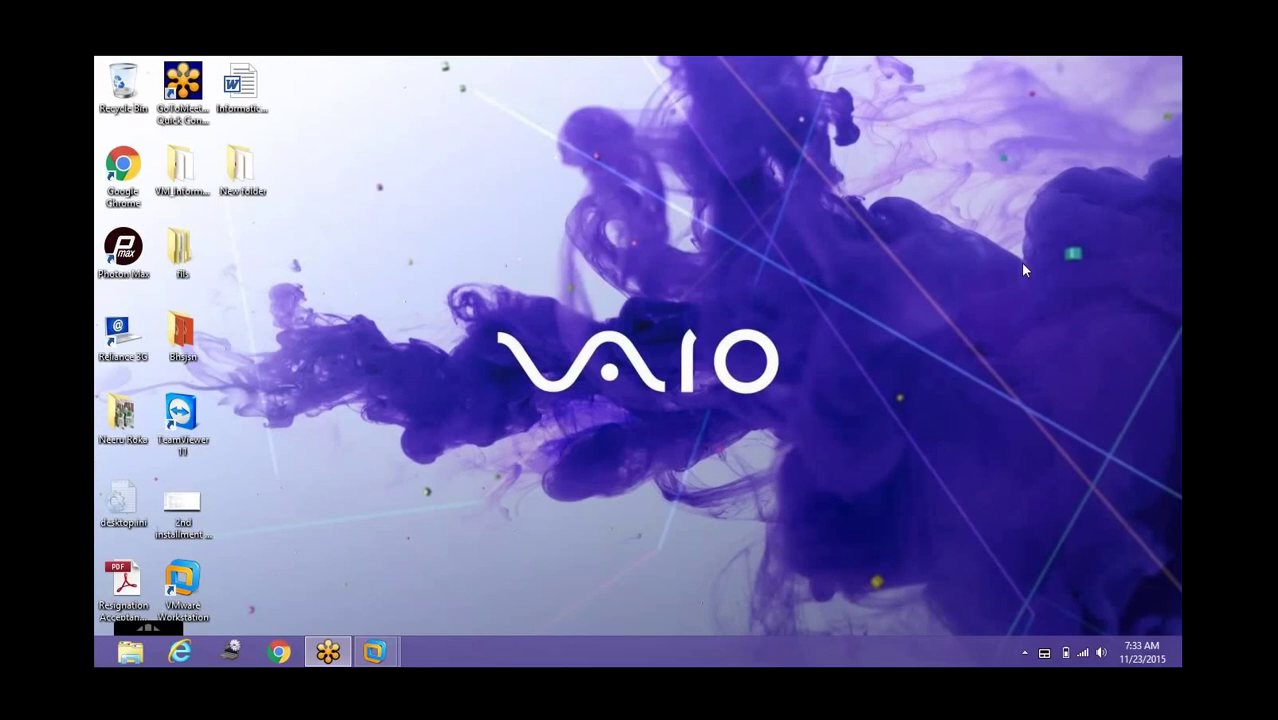
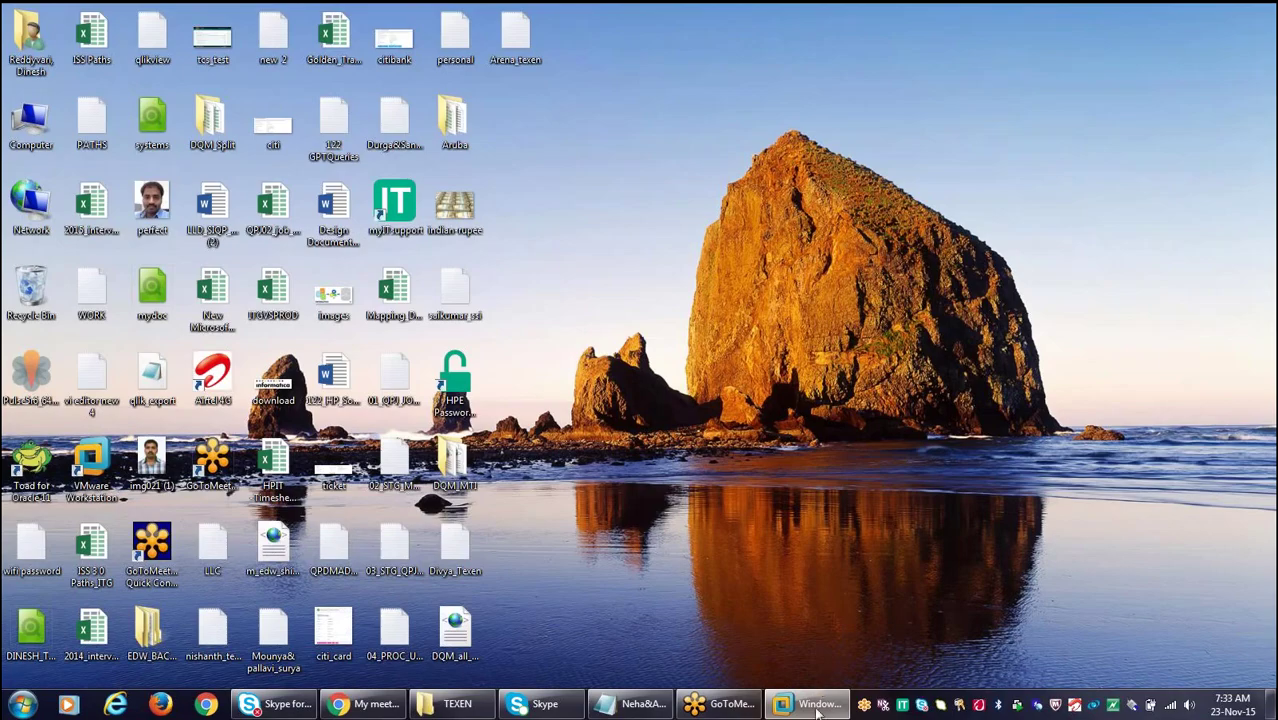
- Switch to the other Windows virtual machine, open SQL Plus and log on as scott with the account password
mouse_move(808, 704)
left_click(898, 622)
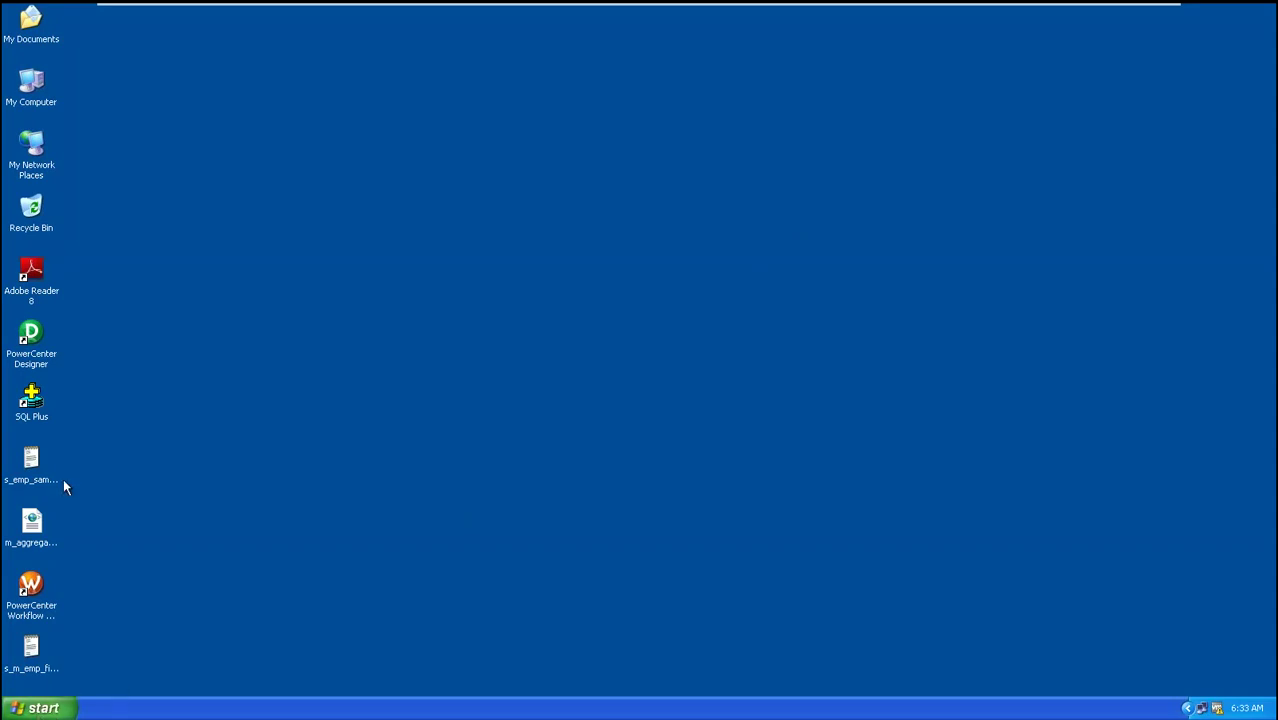
left_click(31, 400)
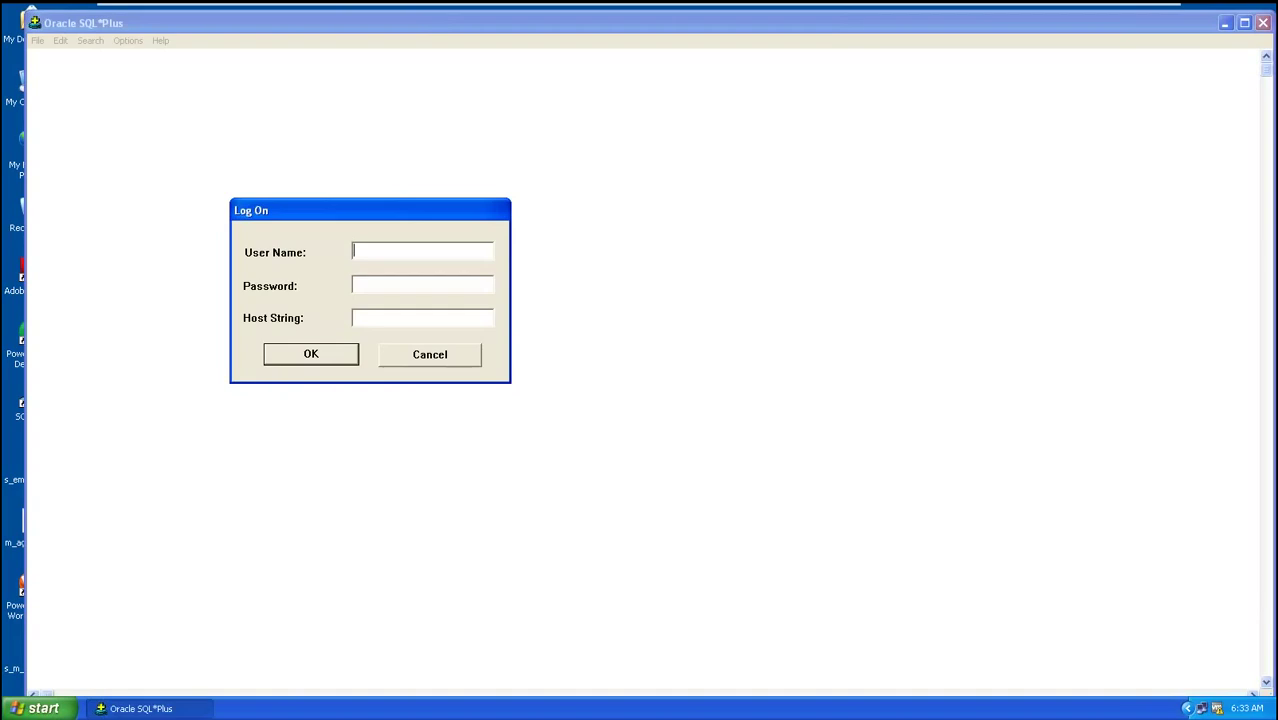
type("scott")
key("Tab")
type("tiger")
left_click(349, 360)
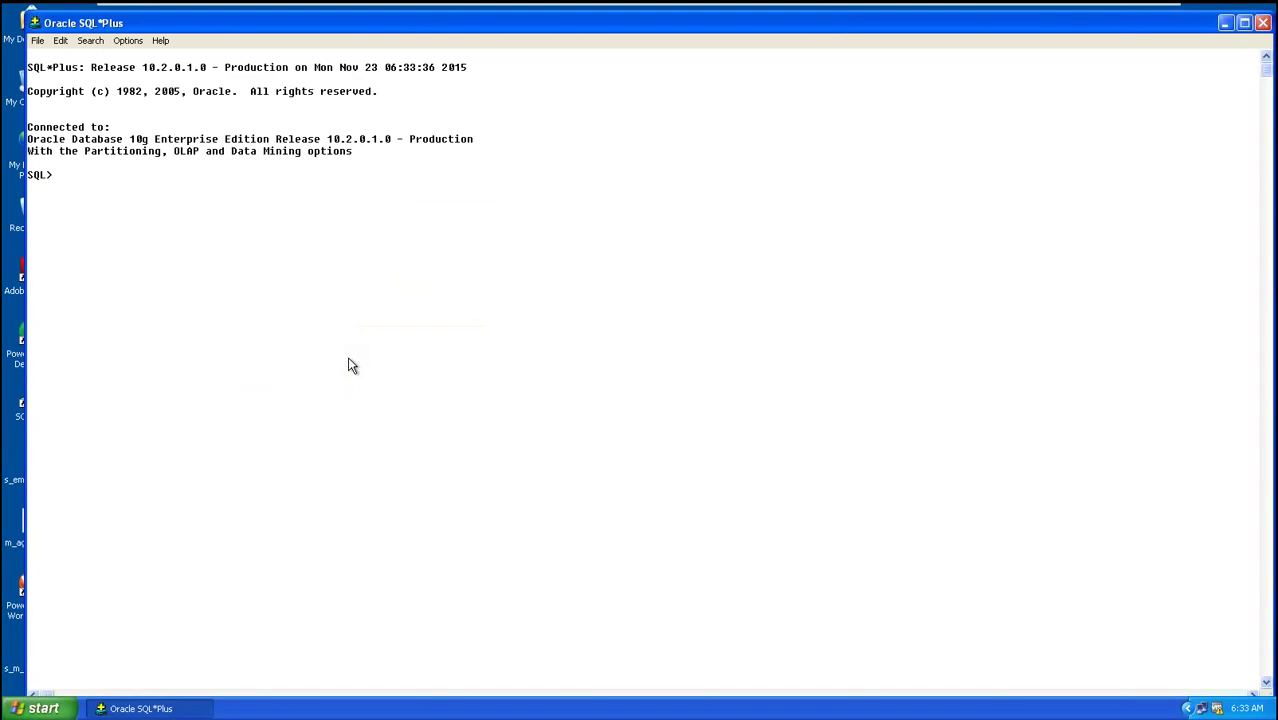
- Create an empty copy of the emp table by running "create table emp_sq_tgt as select * from emp where 1=2;"
type("sele")
key("BackSpace")
key("BackSpace")
key("BackSpace")
key("BackSpace")
type("create")
type(" emp")
type("_sq")
type("l")
key("BackSpace")
key("BackSpace")
key("BackSpace")
key("BackSpace")
key("BackSpace")
key("BackSpace")
key("BackSpace")
type("table emp_sq s")
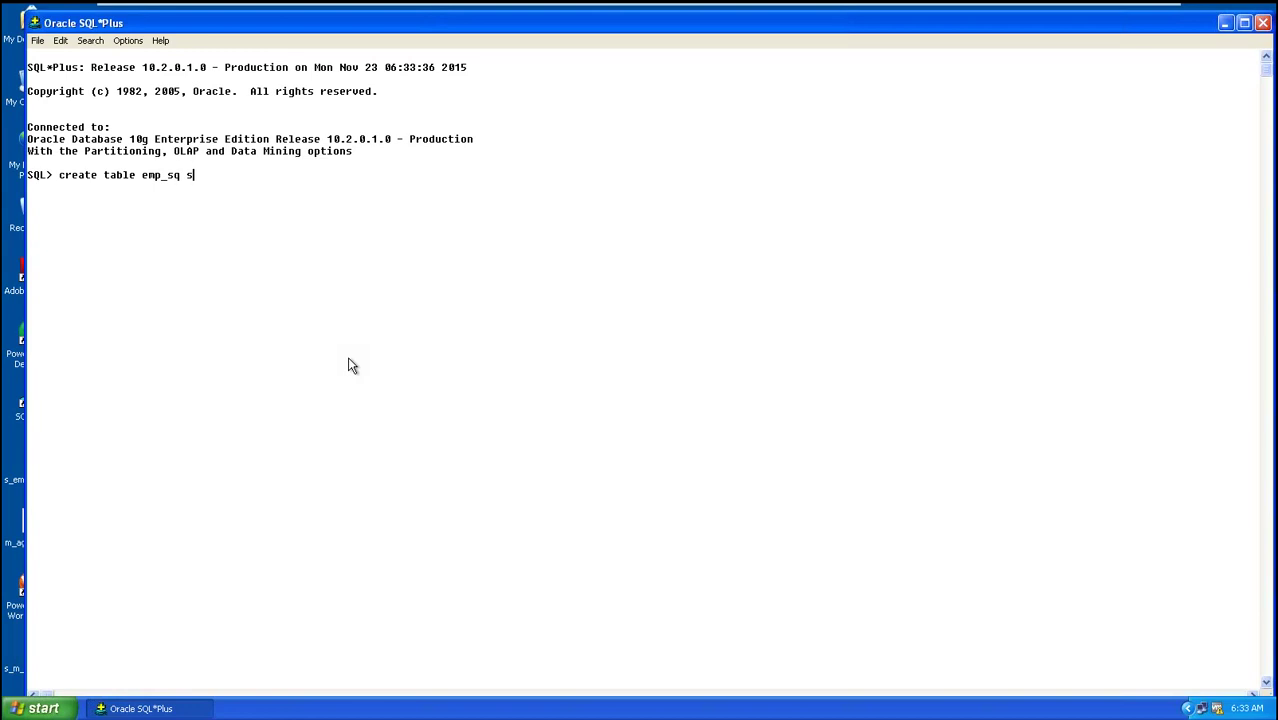
key("BackSpace")
type("as selec")
key("BackSpace")
key("BackSpace")
key("BackSpace")
key("BackSpace")
key("BackSpace")
key("BackSpace")
key("BackSpace")
key("BackSpace")
key("BackSpace")
key("BackSpace")
type("q_tgt as select * from emo")
key("BackSpace")
type("p wg")
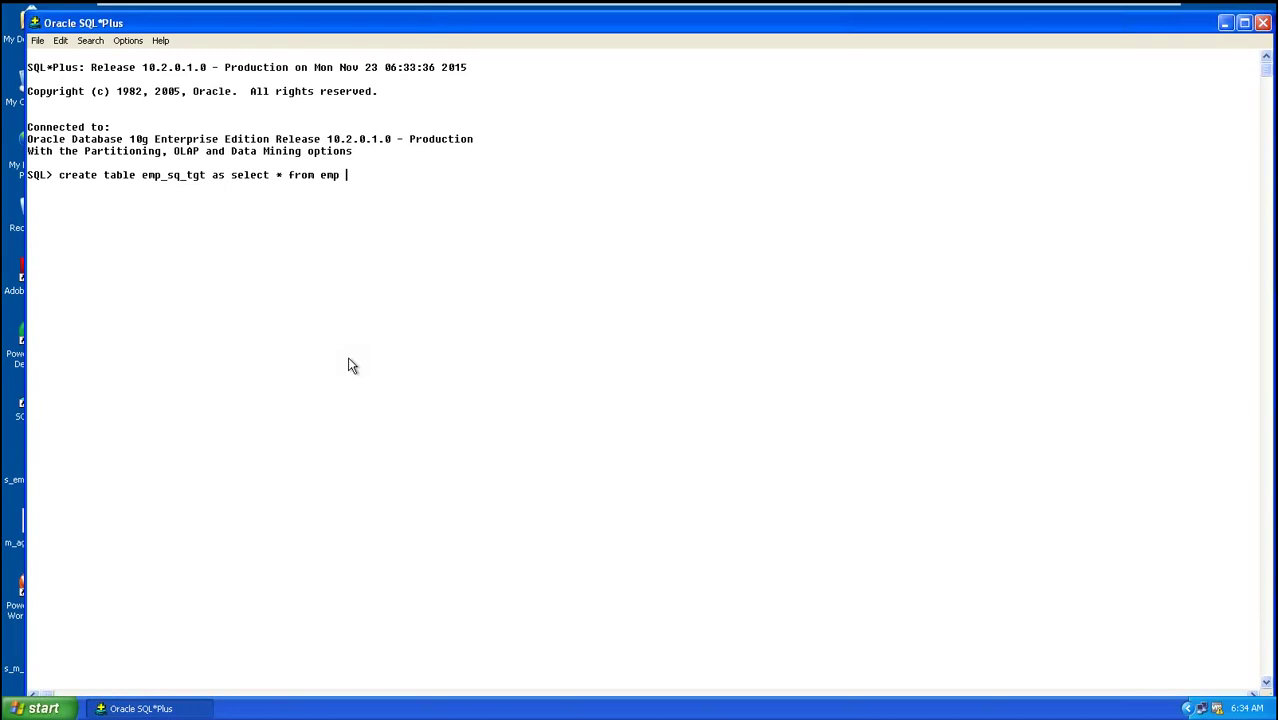
key("BackSpace")
type("here 1=2;")
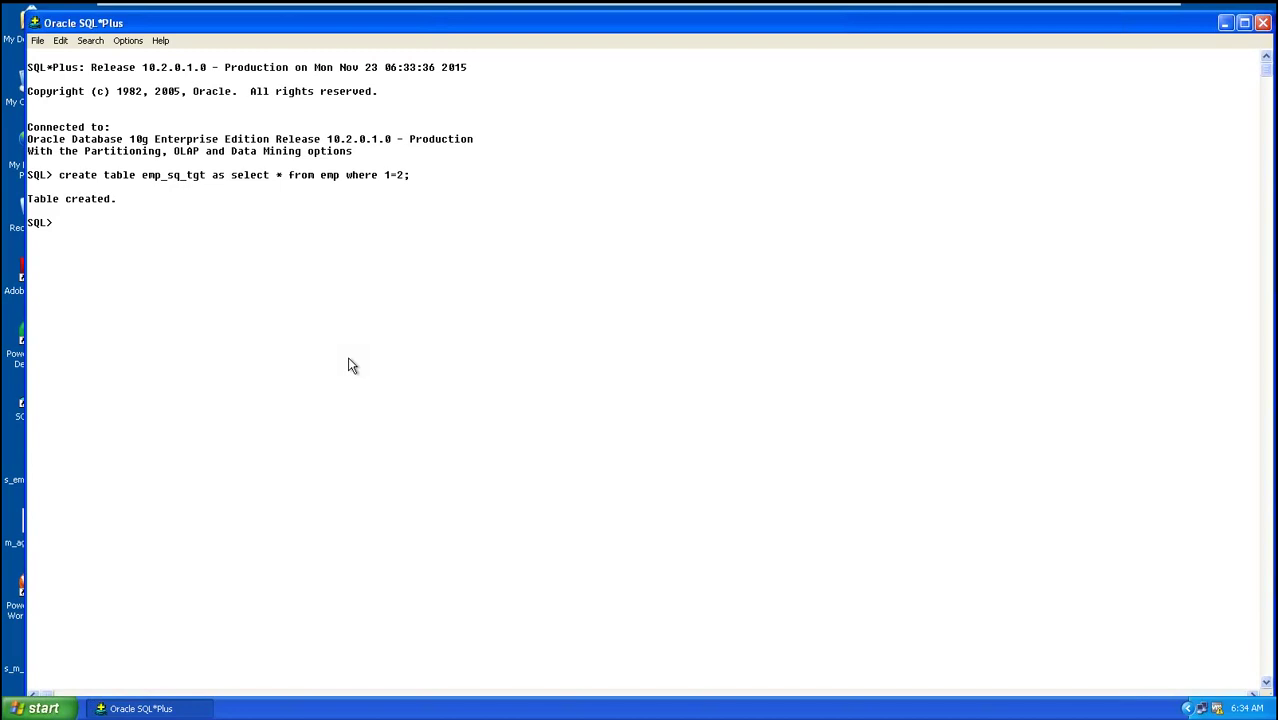
- Set both linesize and pagesize to 200 in SQL*Plus, and run the last SQL statement again
type("set linesize 200")
key("Return")
type("set")
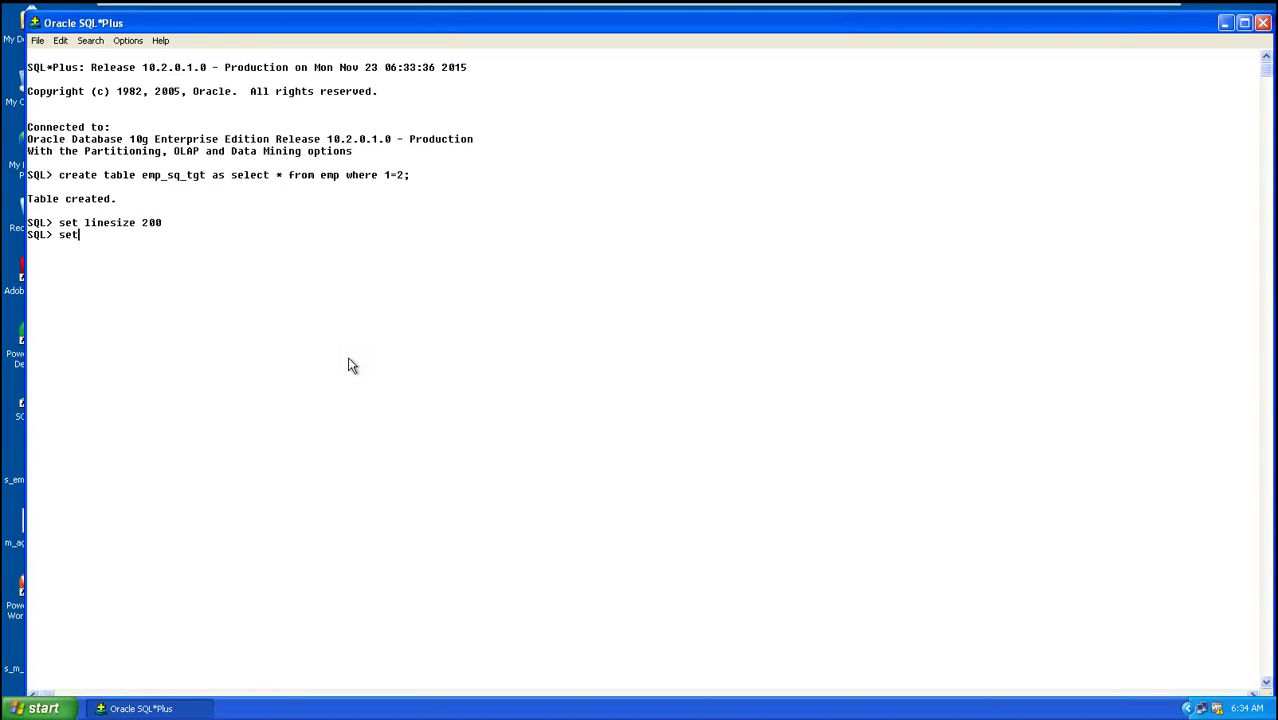
type(" pagesize 200")
key("Return")
type("/")
key("Return")
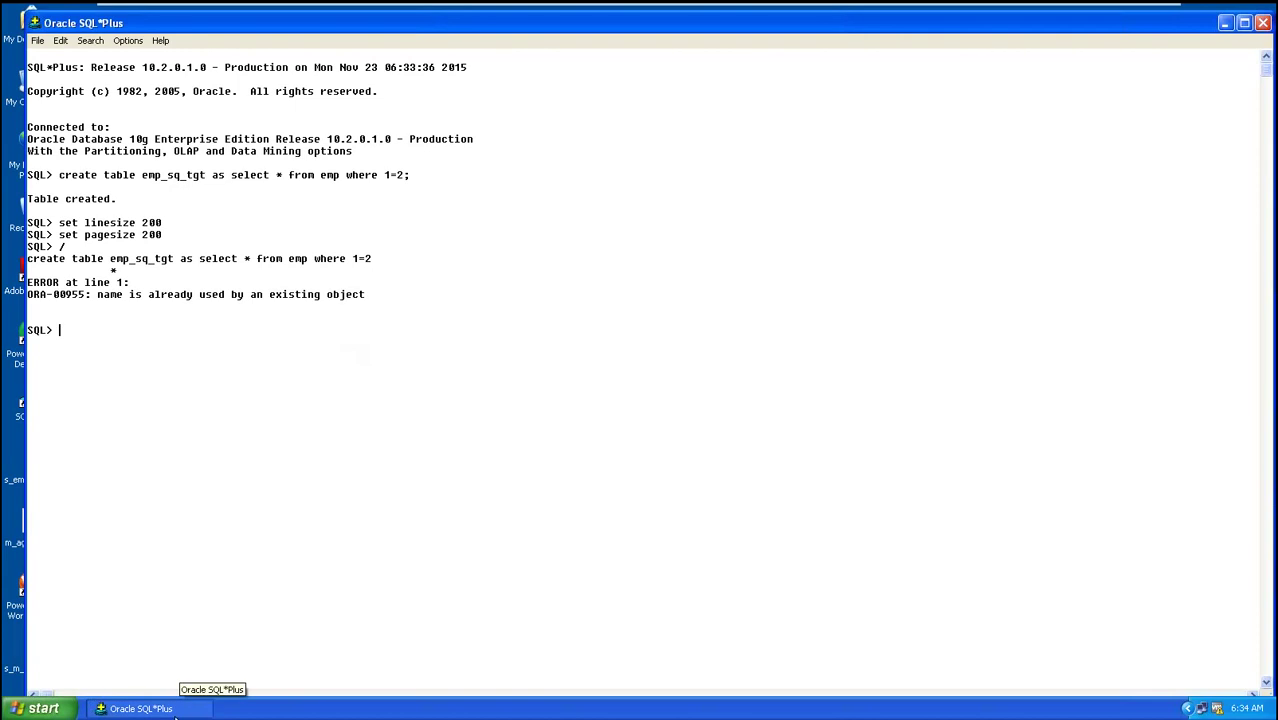
- Open PowerCenter Designer and connect to the infrep repository as Administrator with the account password
left_click(40, 708)
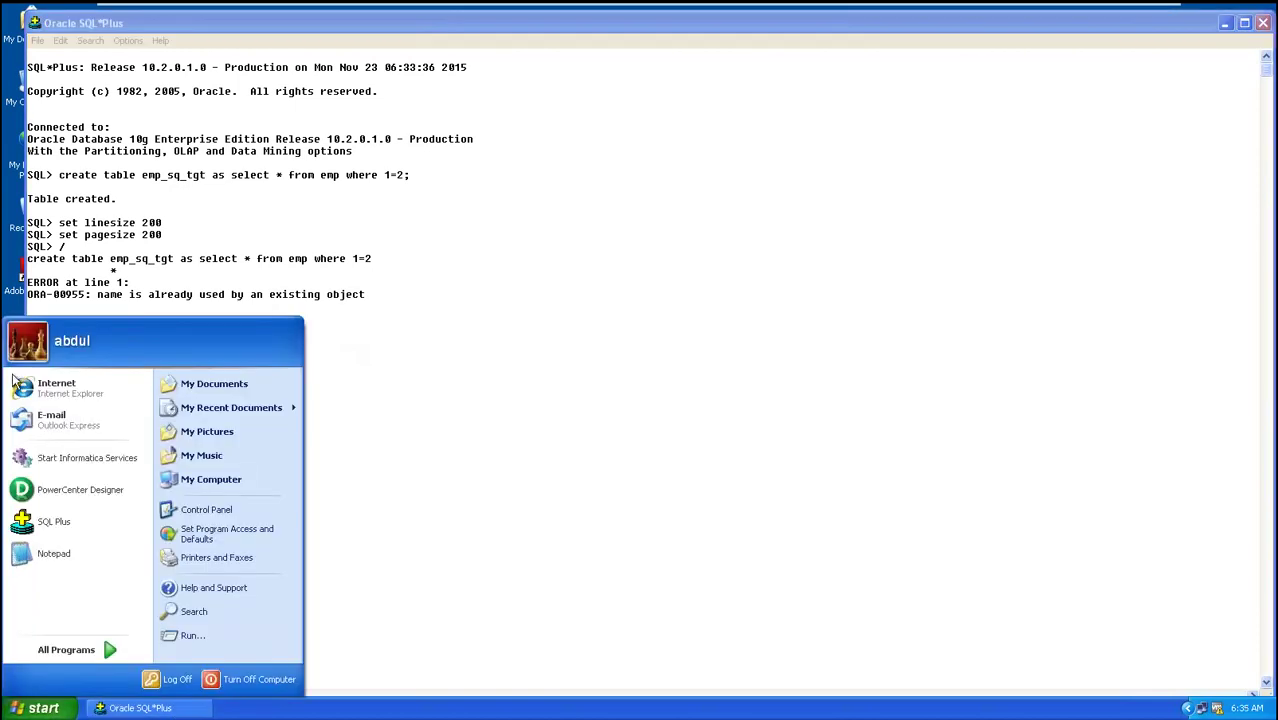
left_click(37, 492)
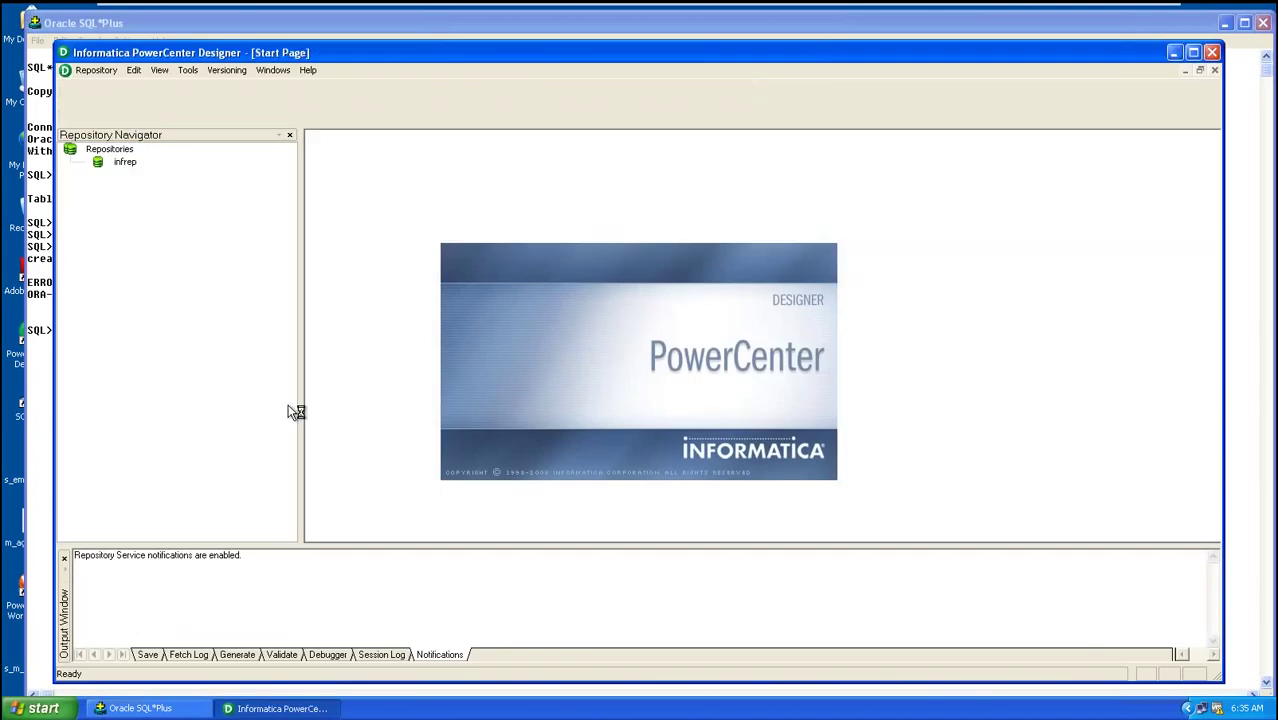
double_click(128, 166)
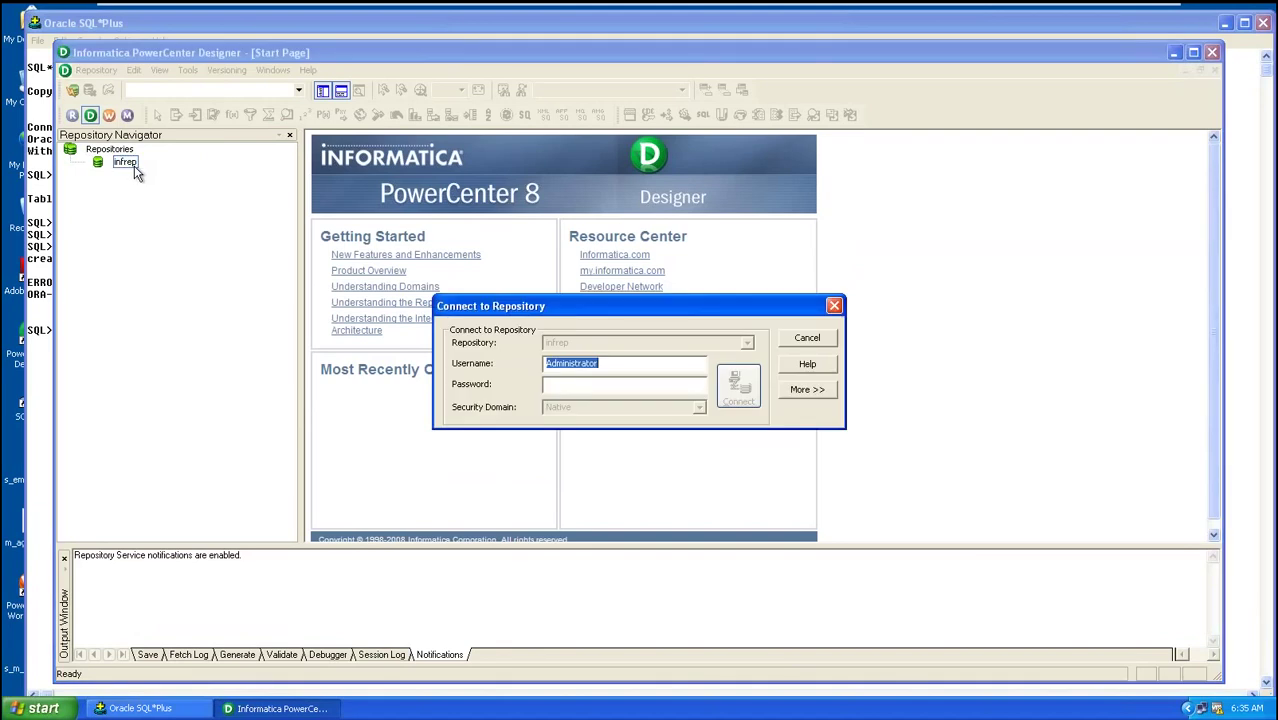
left_click(566, 387)
key("ctrl+v")
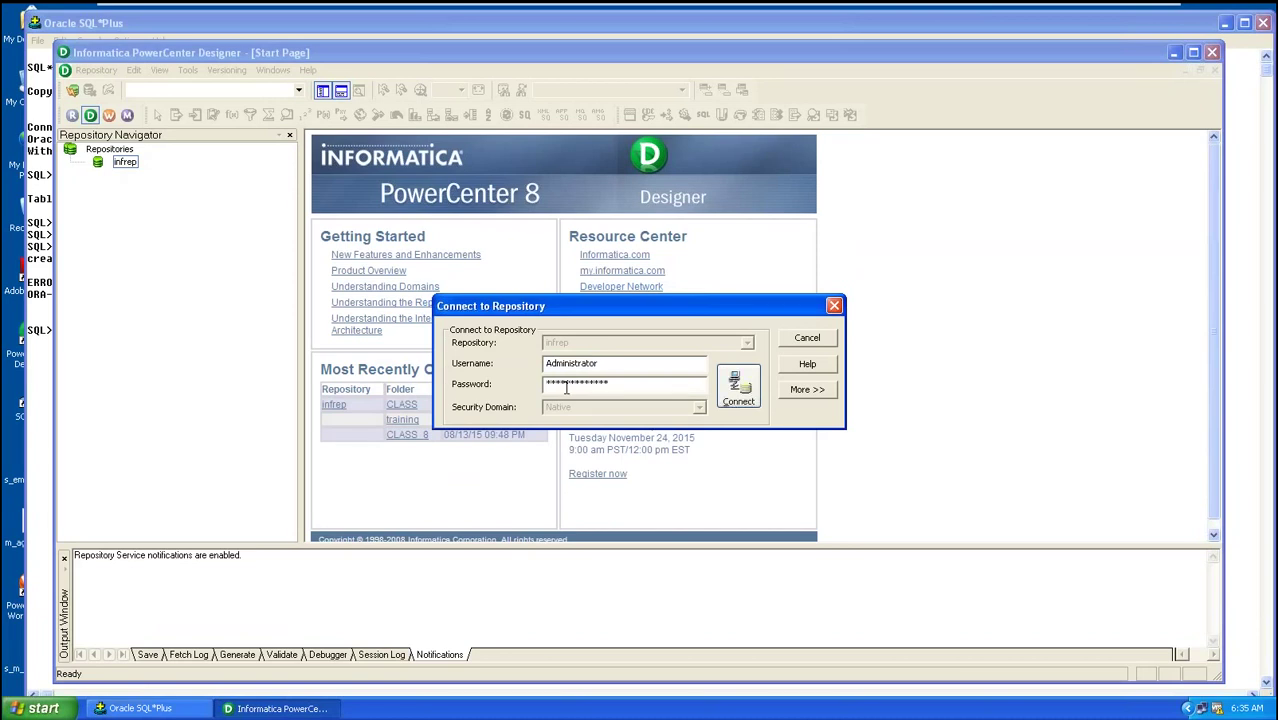
left_click(738, 388)
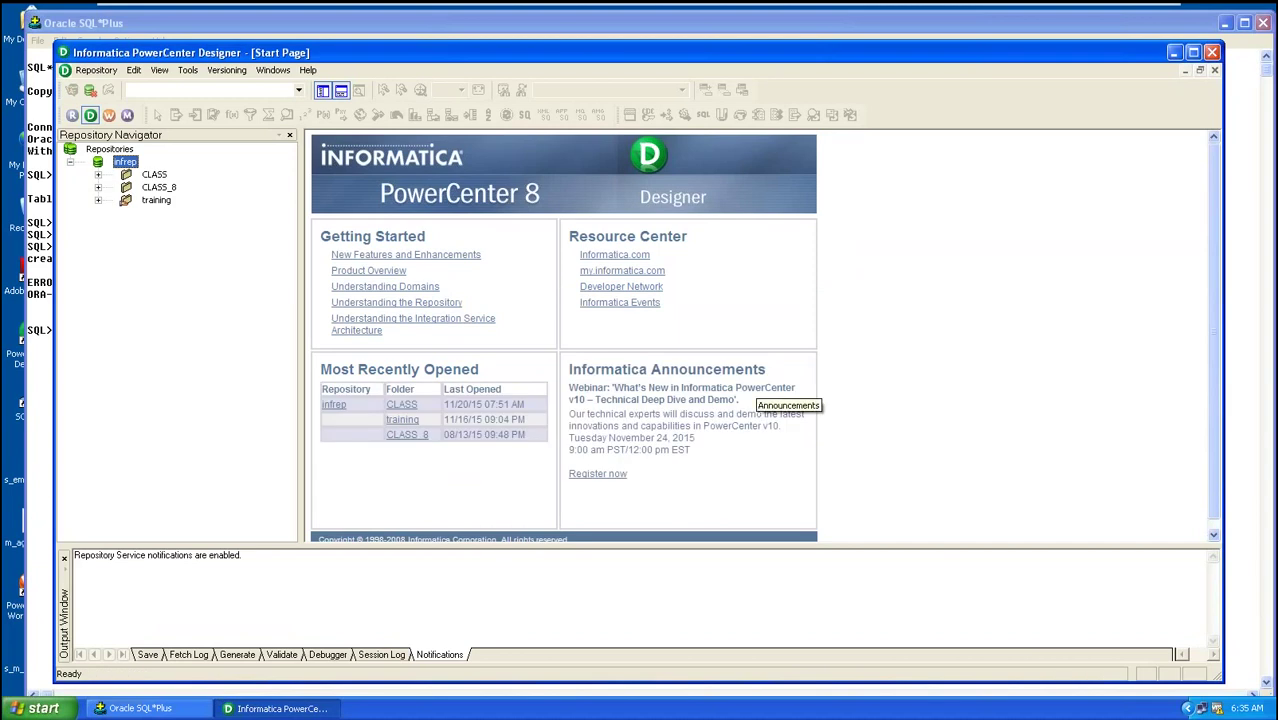
- Expand the training folder and its Sources in the repository, and open the training folder as the working folder
left_click(98, 200)
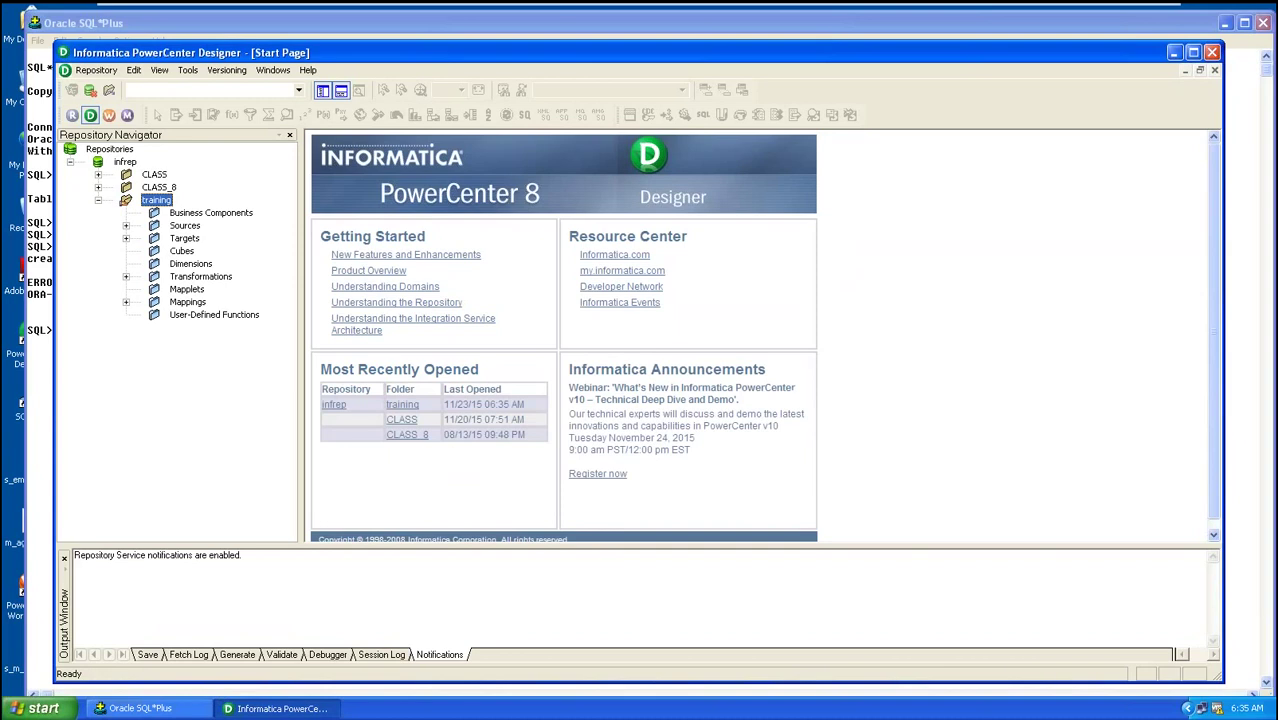
left_click(126, 225)
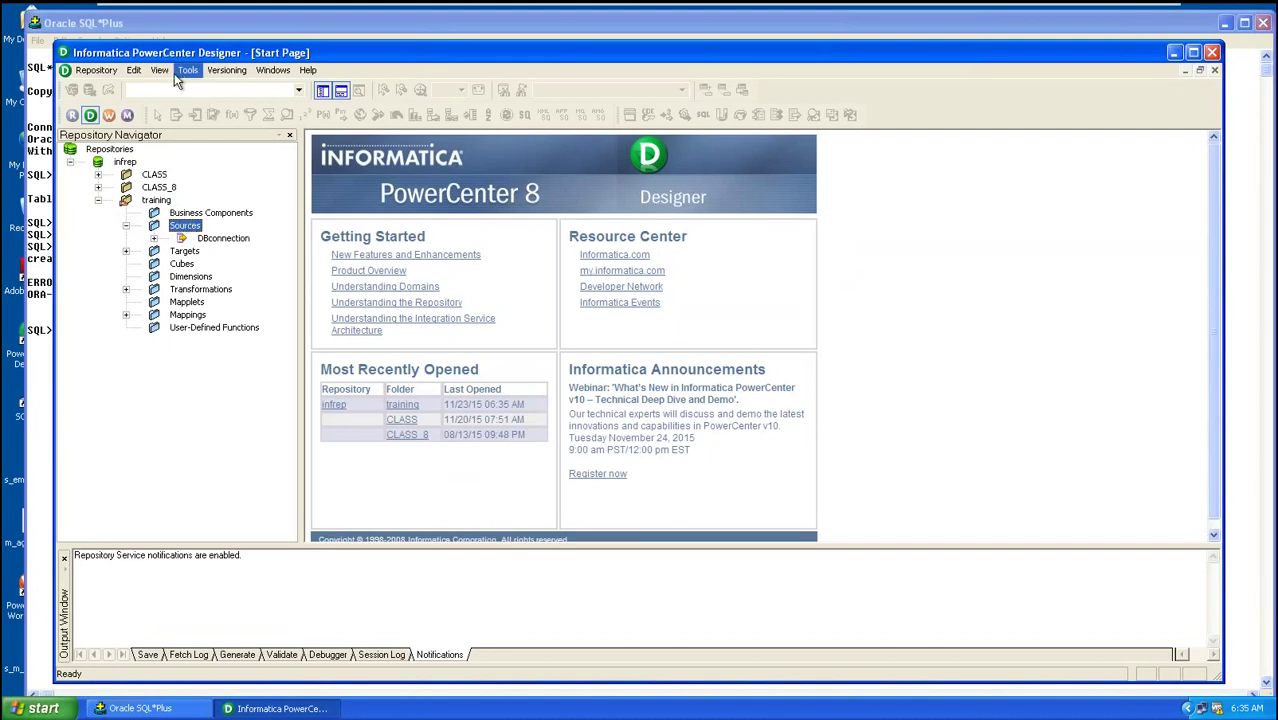
left_click(156, 201)
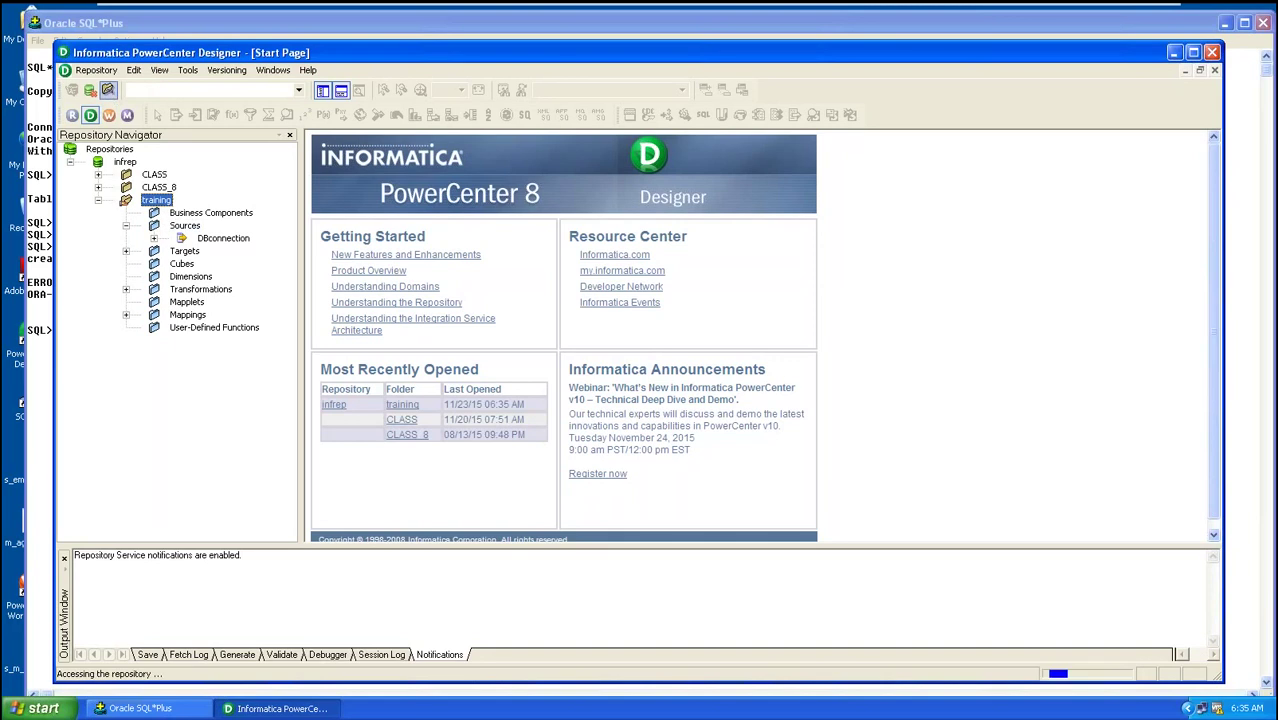
left_click(108, 90)
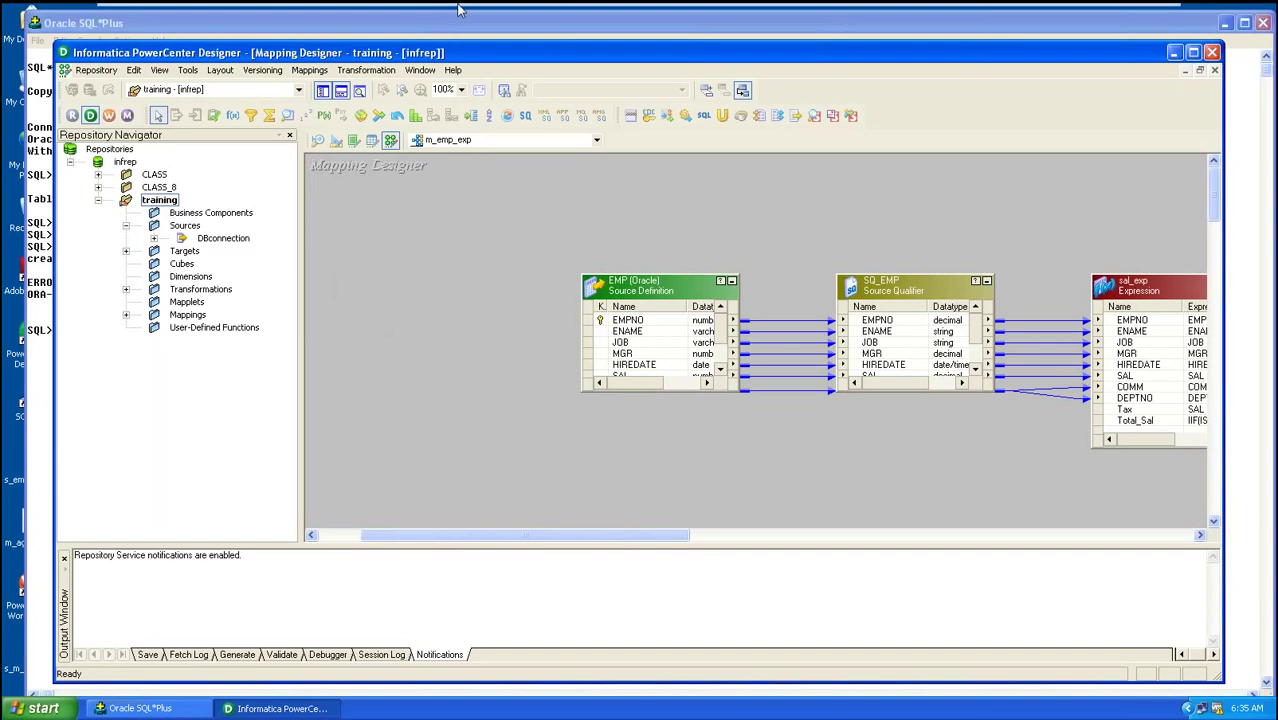
- Switch to the Target Designer and clear the EMP_EXP_TGT definition from the workspace
mouse_move(460, 10)
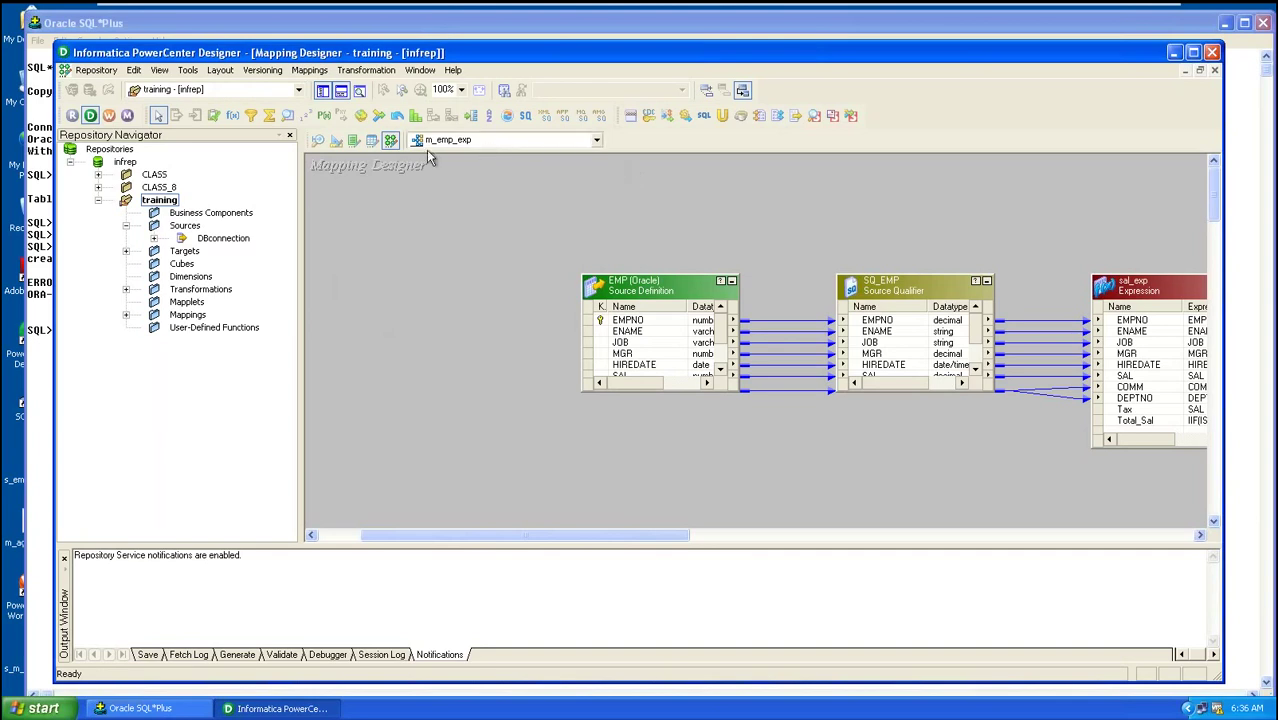
left_click(374, 146)
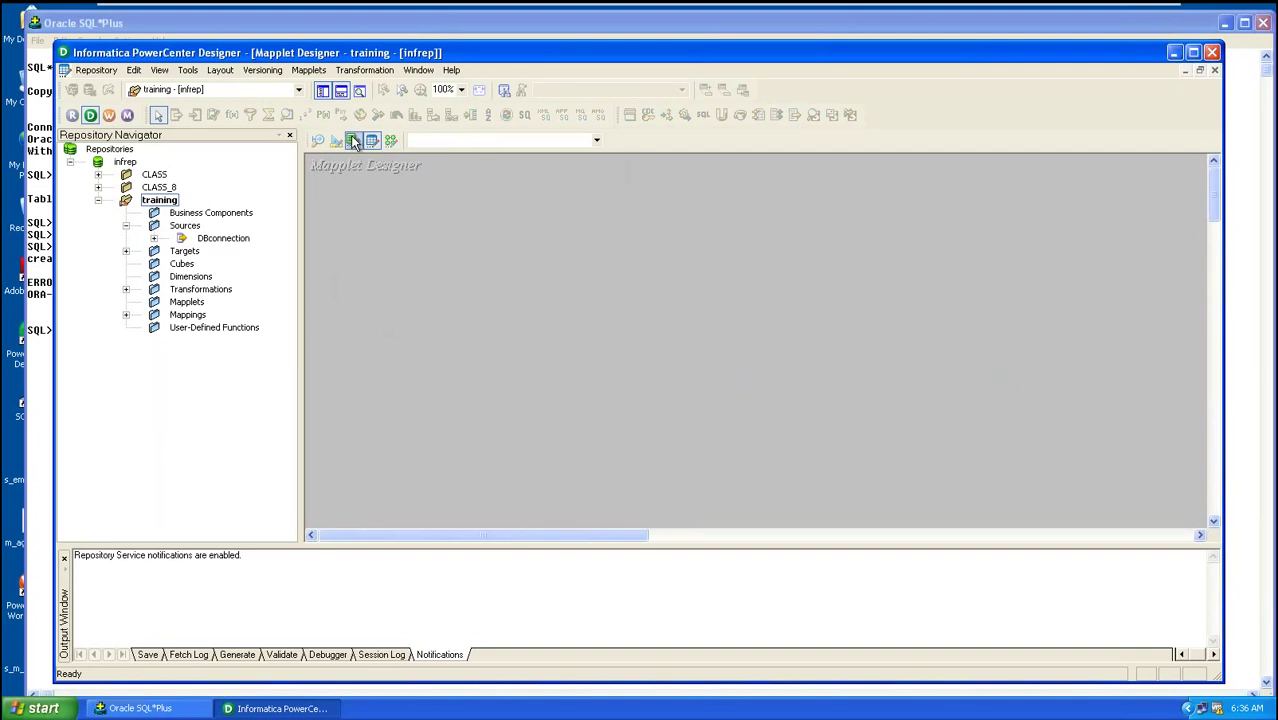
left_click(337, 142)
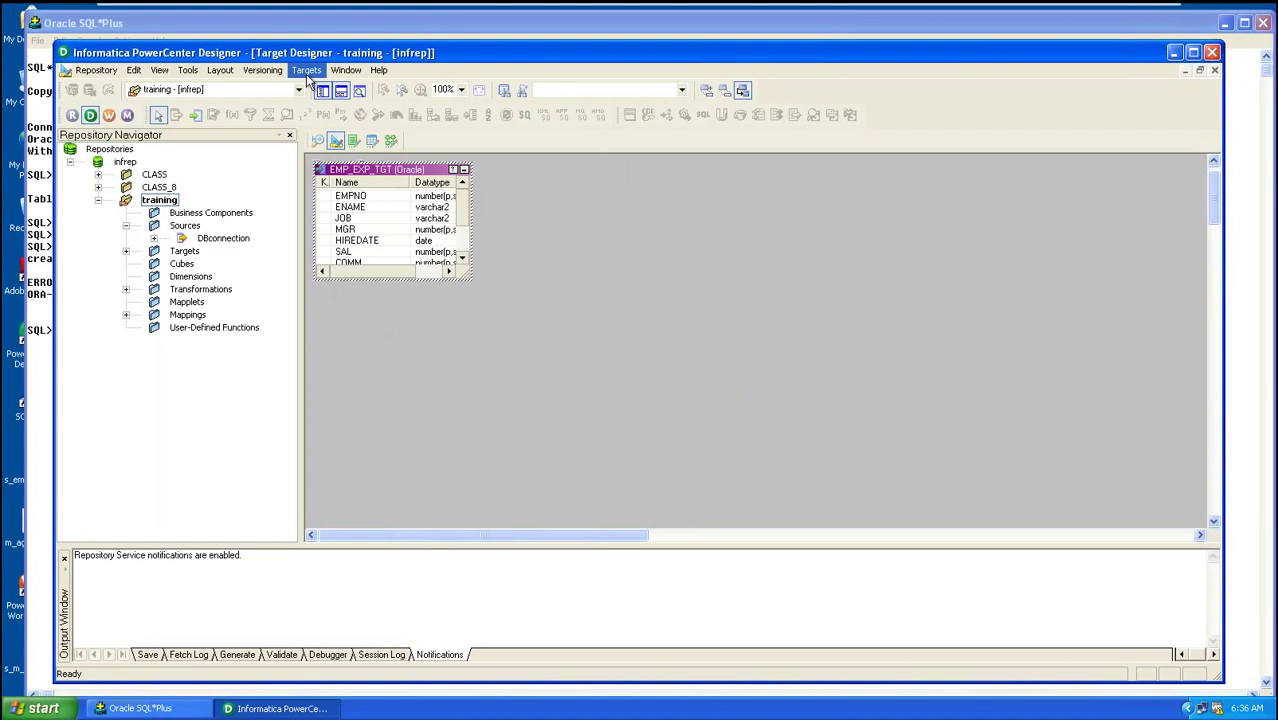
left_click(307, 72)
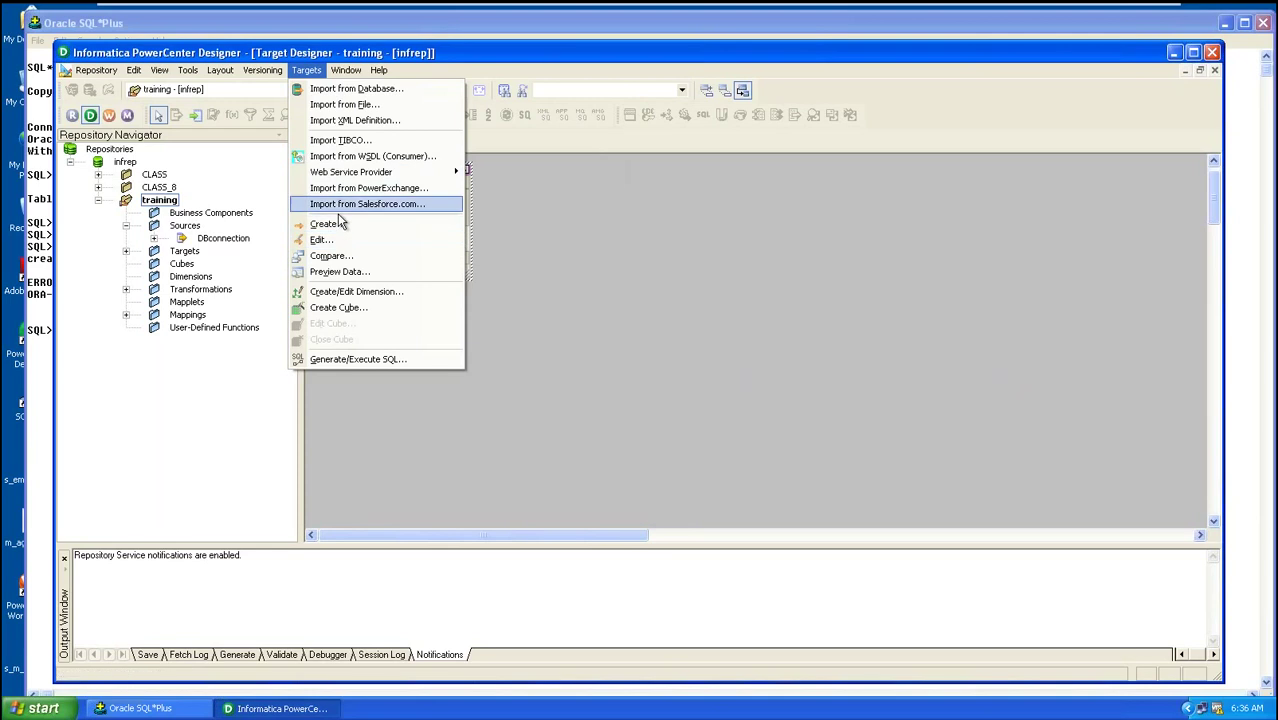
left_click(663, 311)
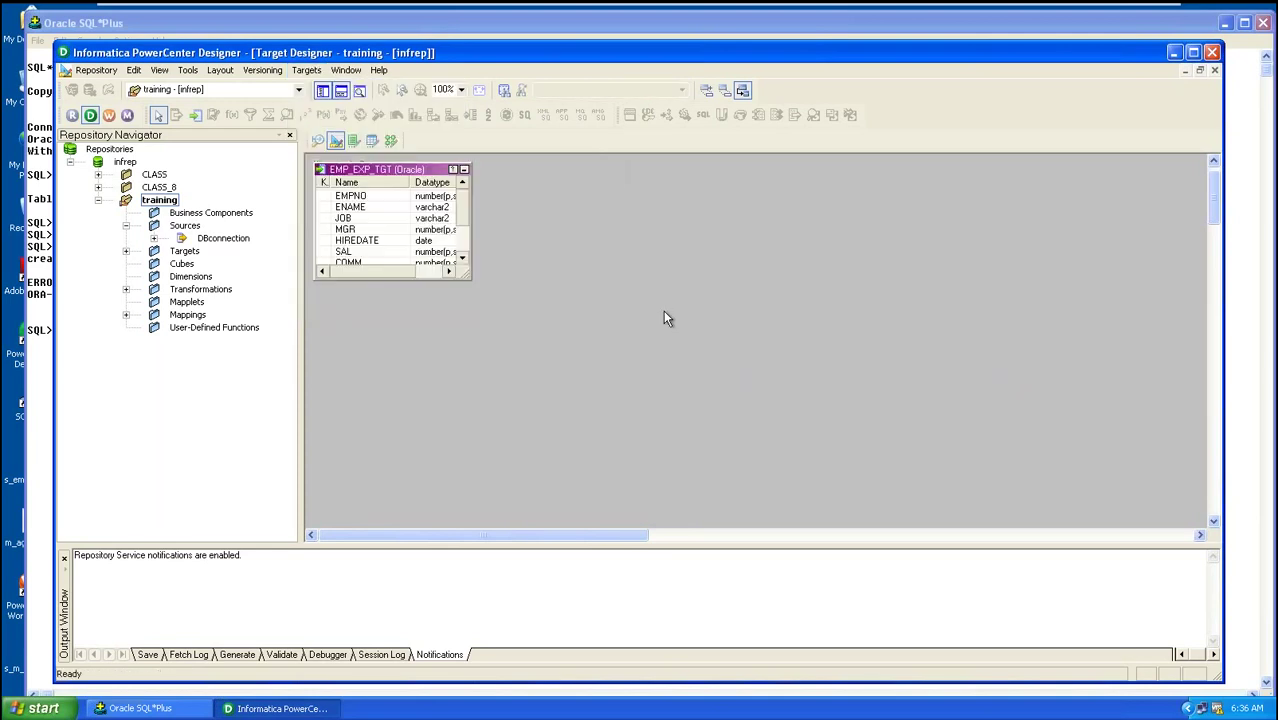
right_click(667, 318)
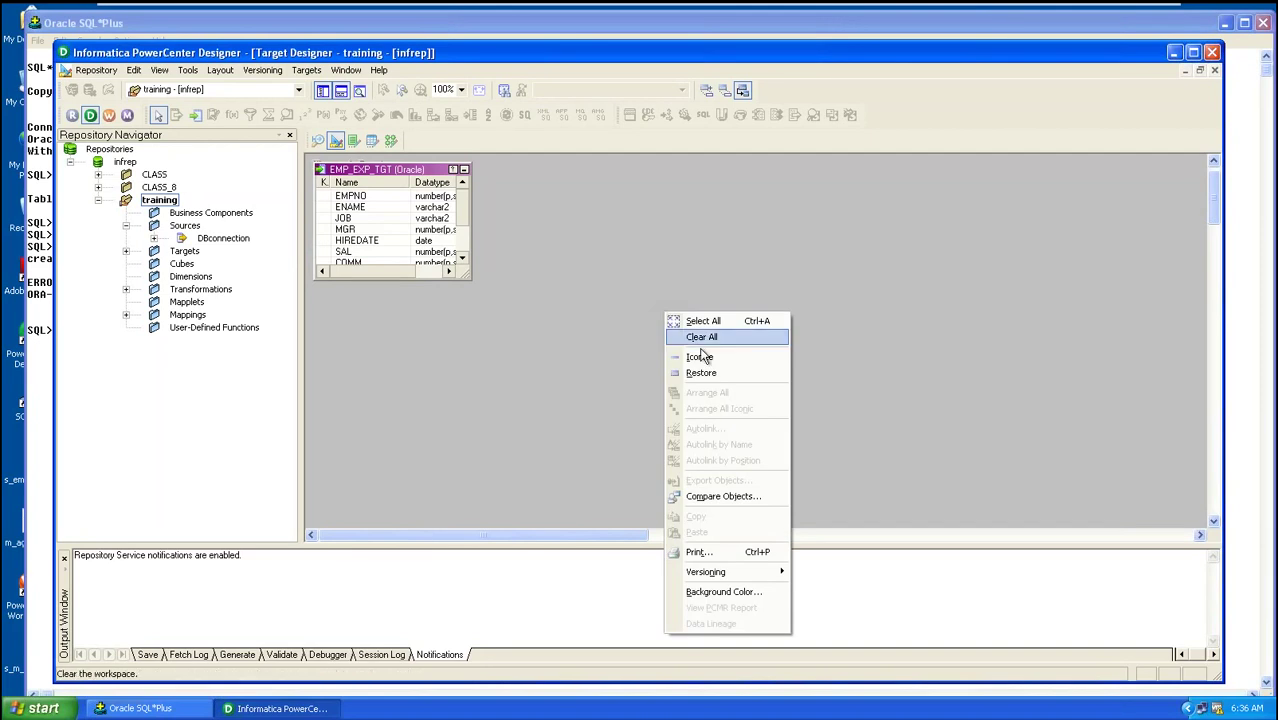
left_click(701, 338)
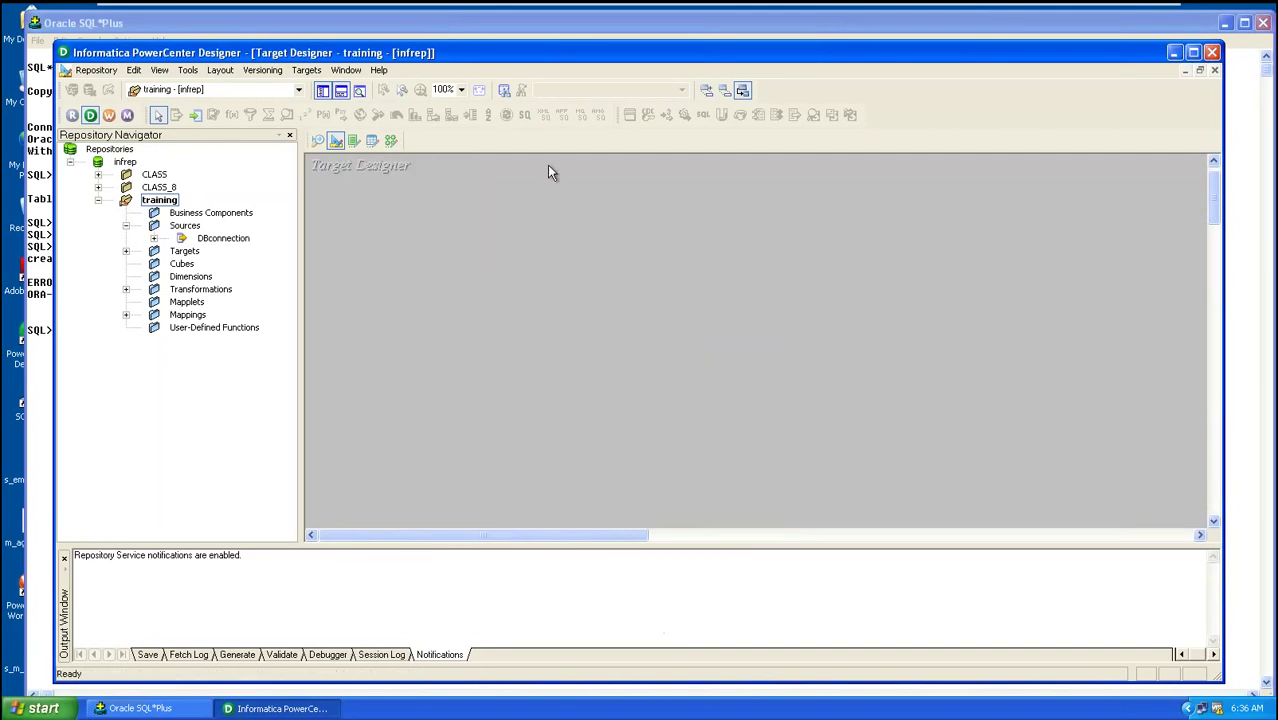
- Start importing targets from the database and connect to the DBconnection data source as scott with the account password
left_click(314, 72)
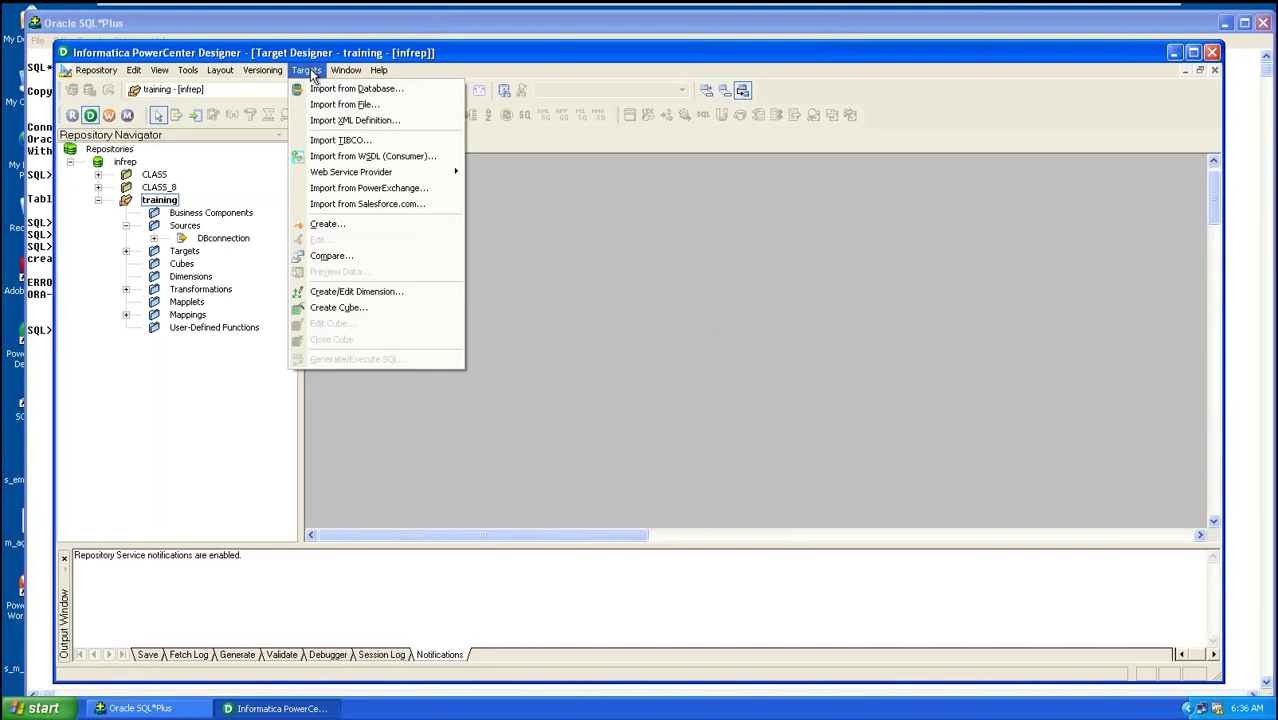
left_click(324, 89)
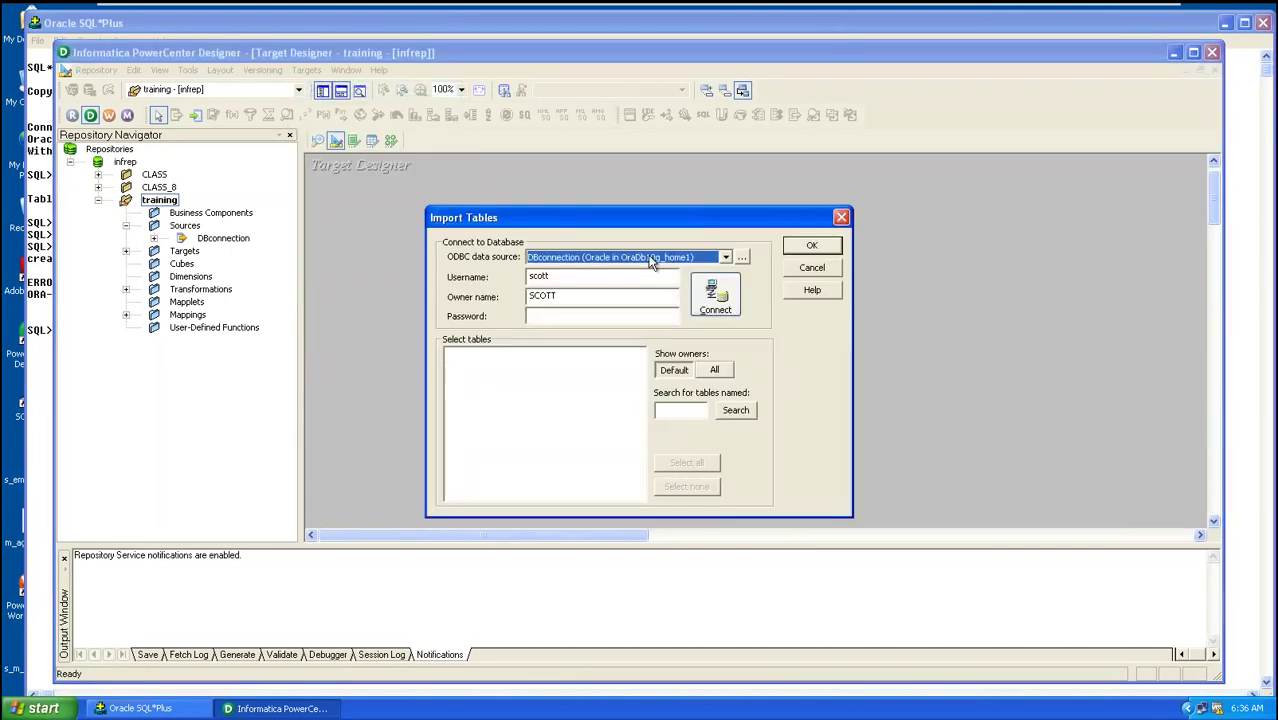
left_click(597, 315)
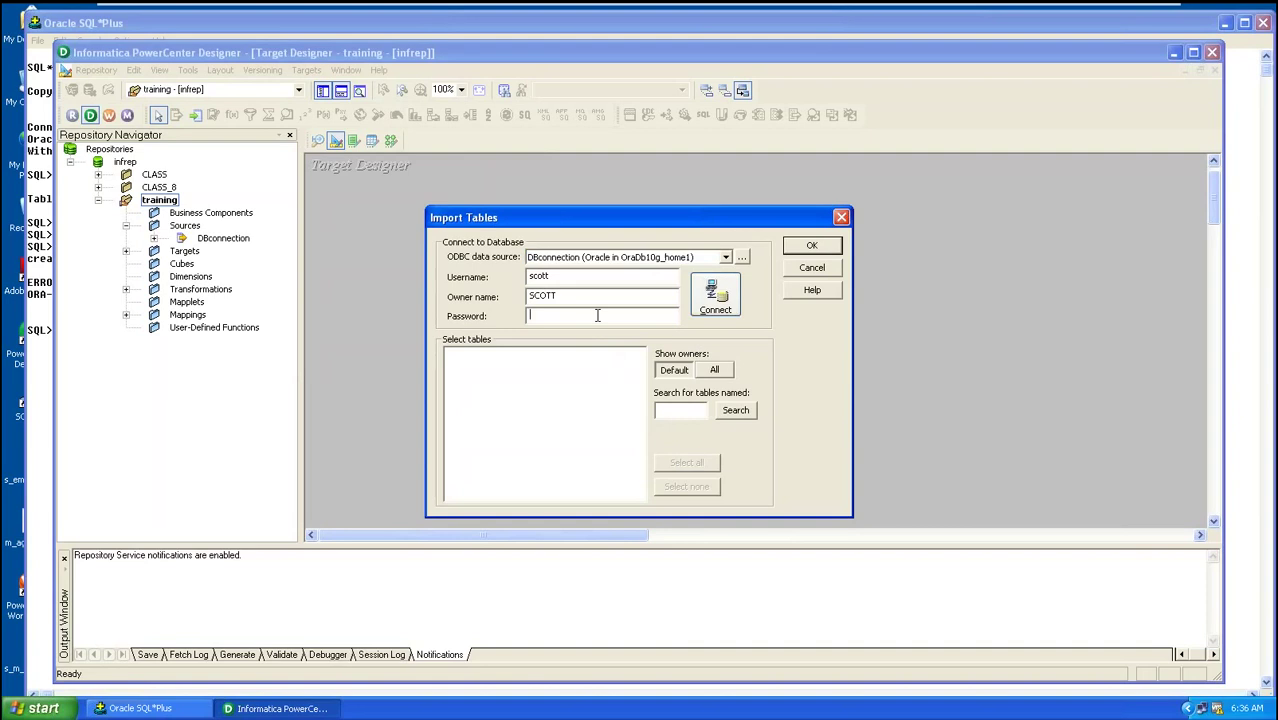
type("iger")
left_click(712, 295)
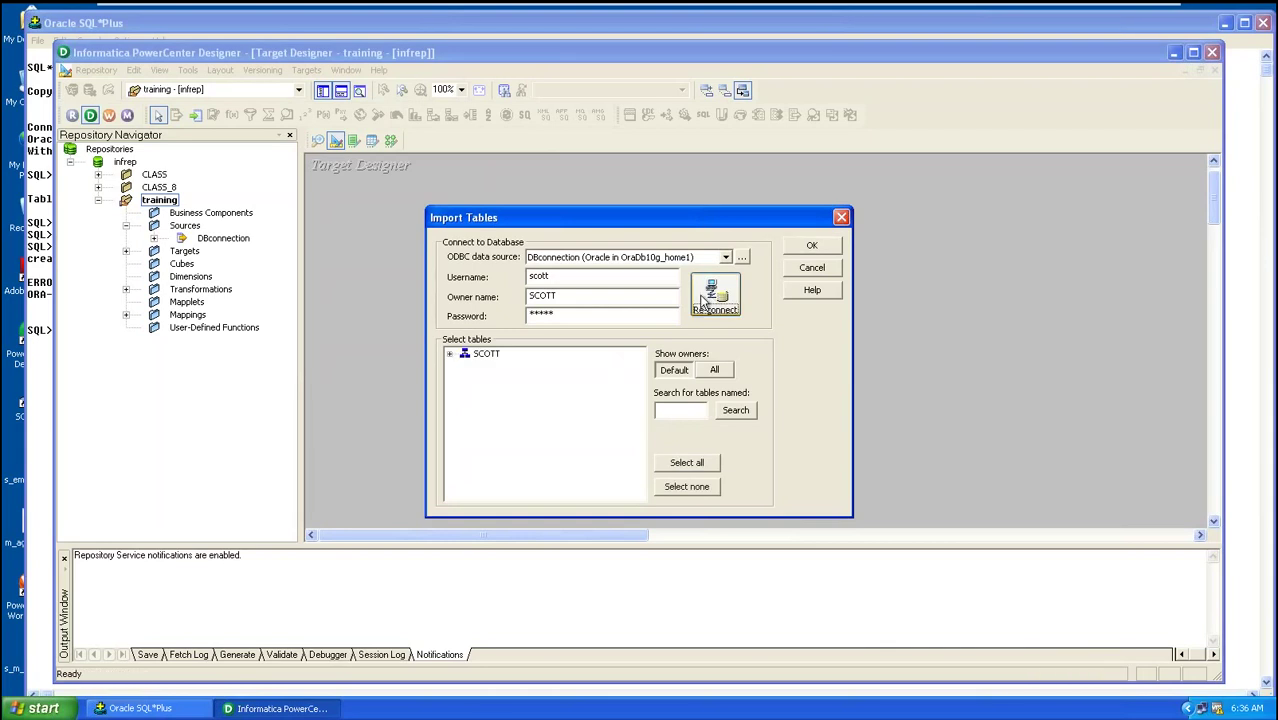
- Import the EMP_SQ_TGT table from the SCOTT schema's tables as a target definition
left_click(452, 355)
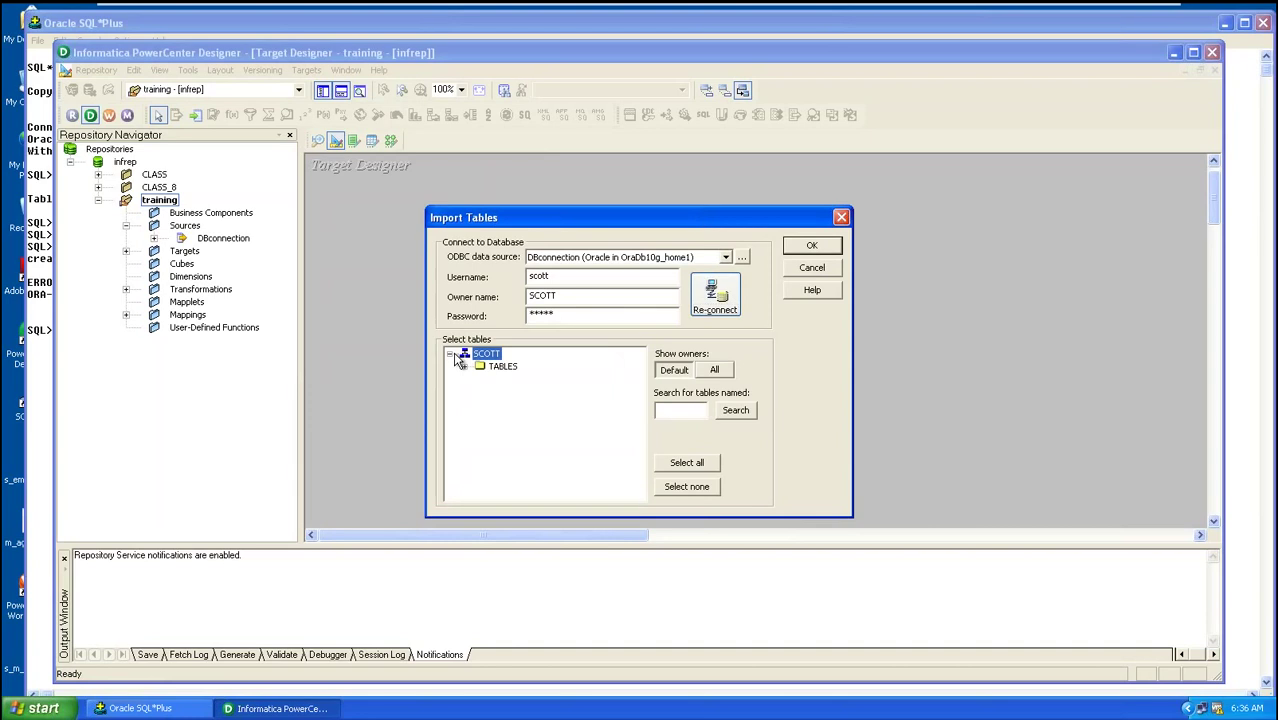
left_click(465, 367)
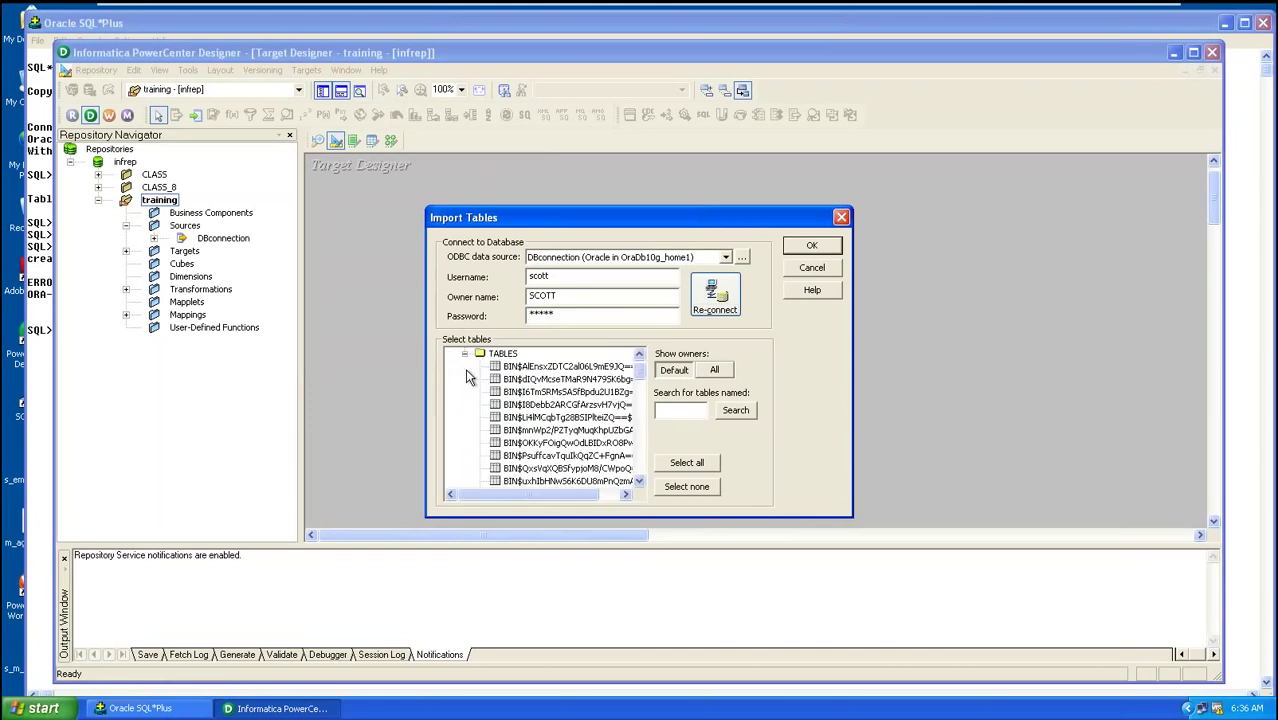
left_click(639, 481)
scroll(641, 481, "down", 9)
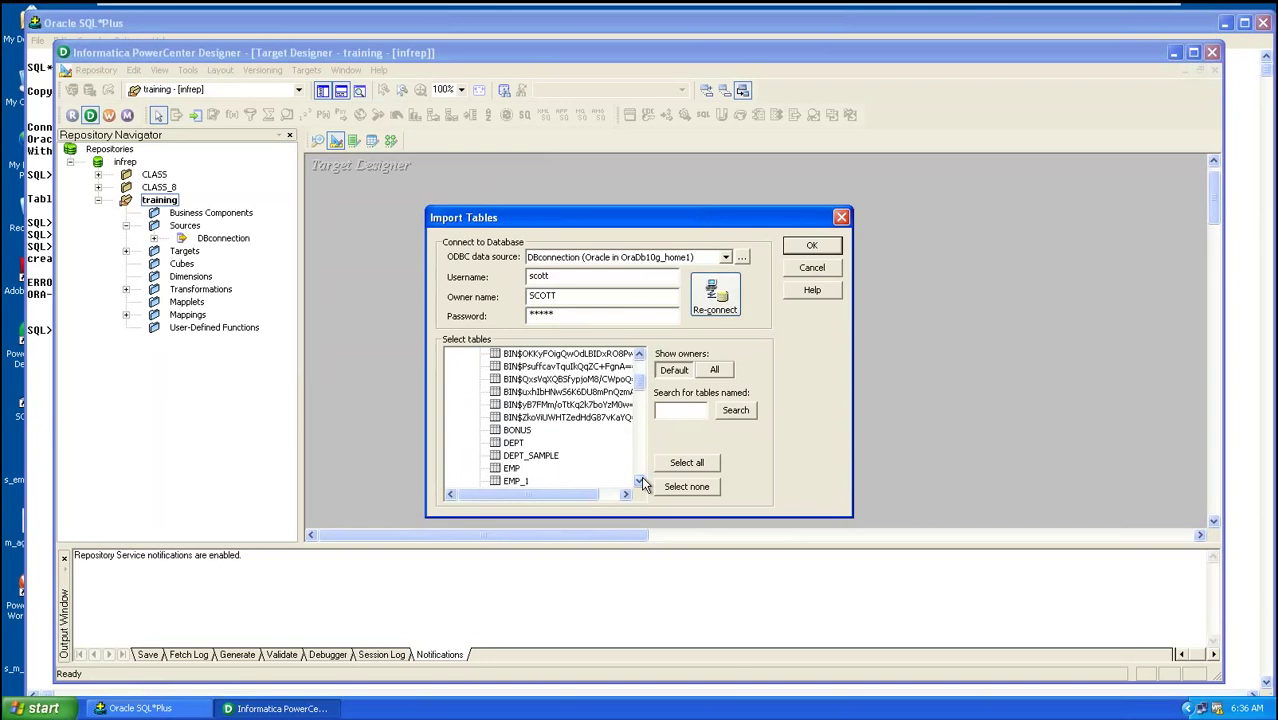
scroll(641, 476, "down", 7)
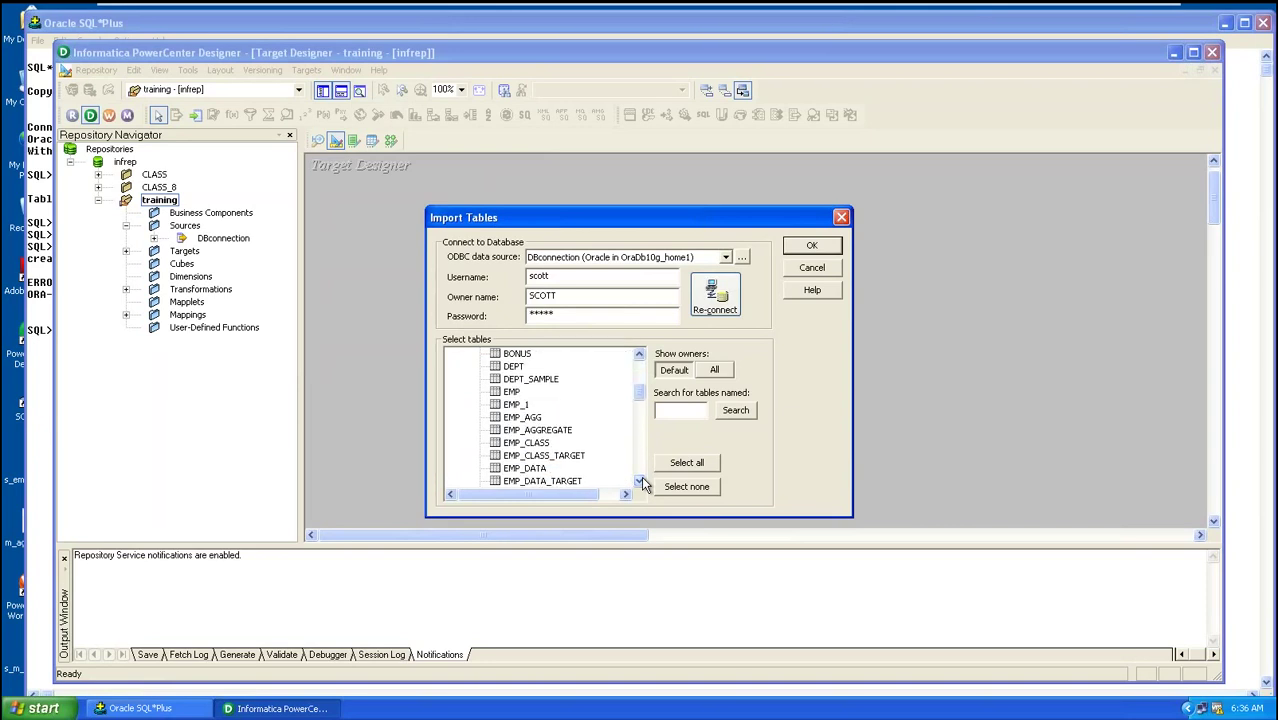
scroll(641, 478, "down", 10)
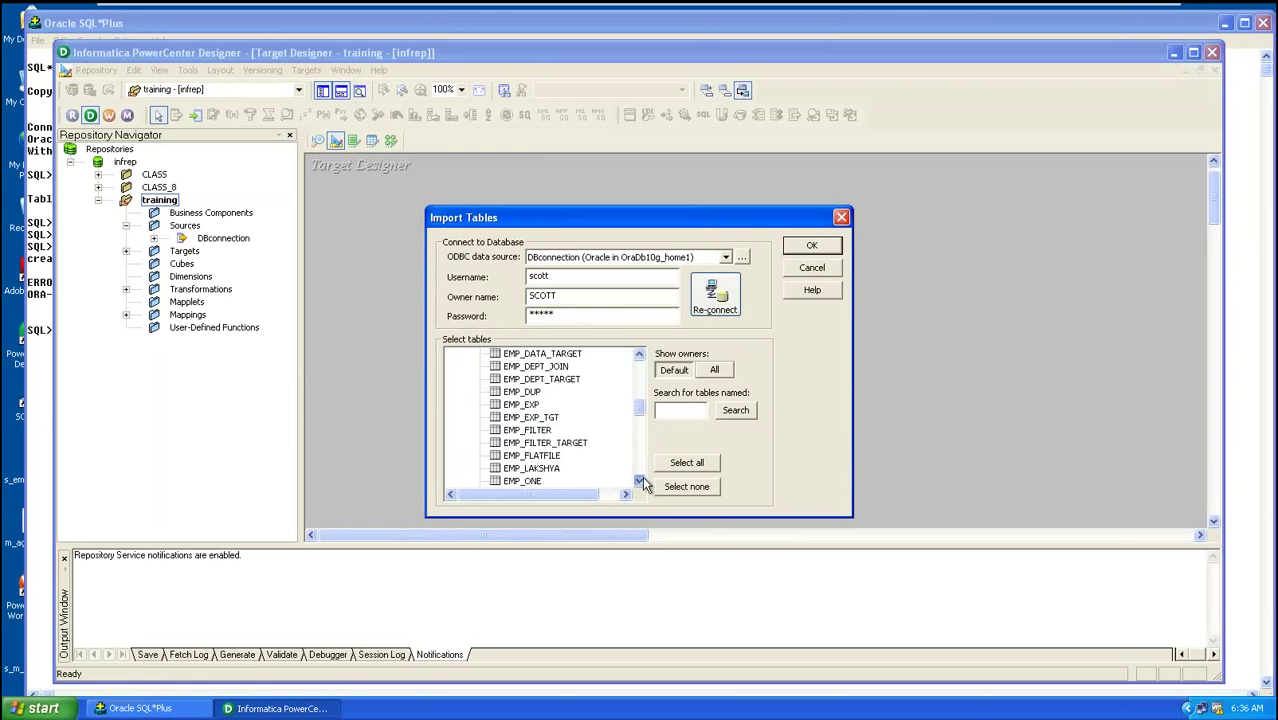
scroll(642, 476, "down", 6)
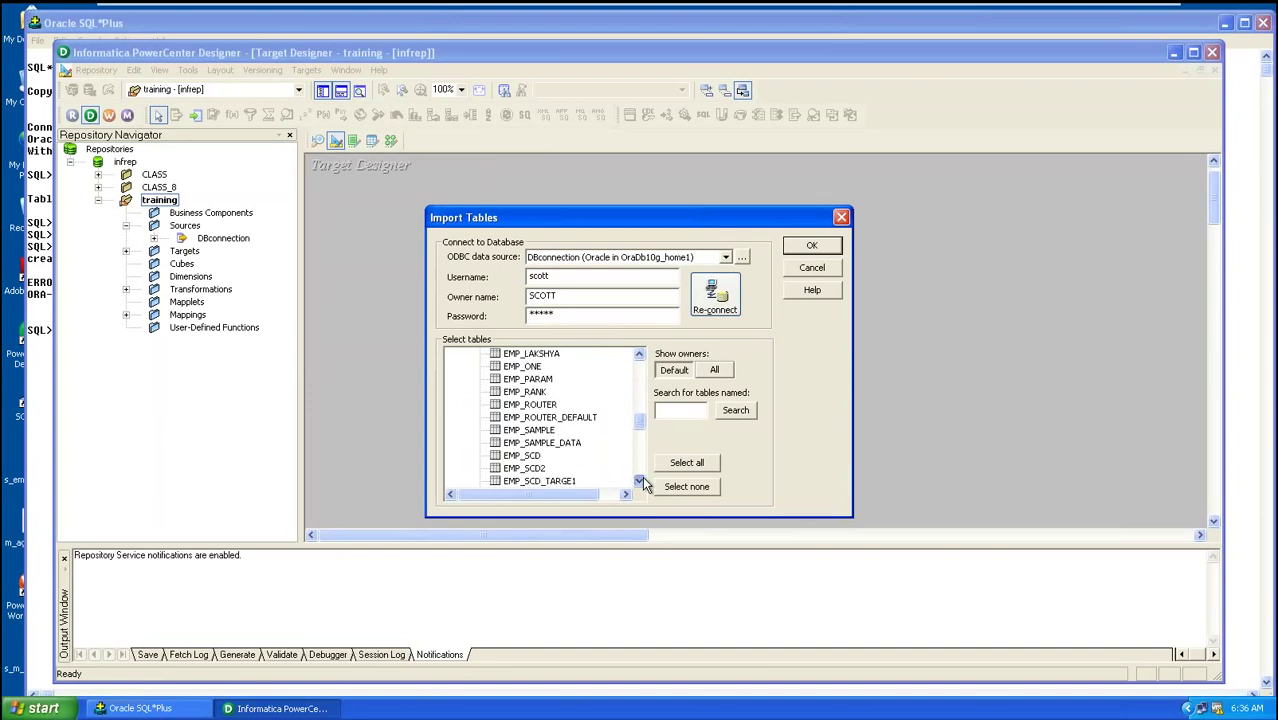
scroll(642, 476, "down", 9)
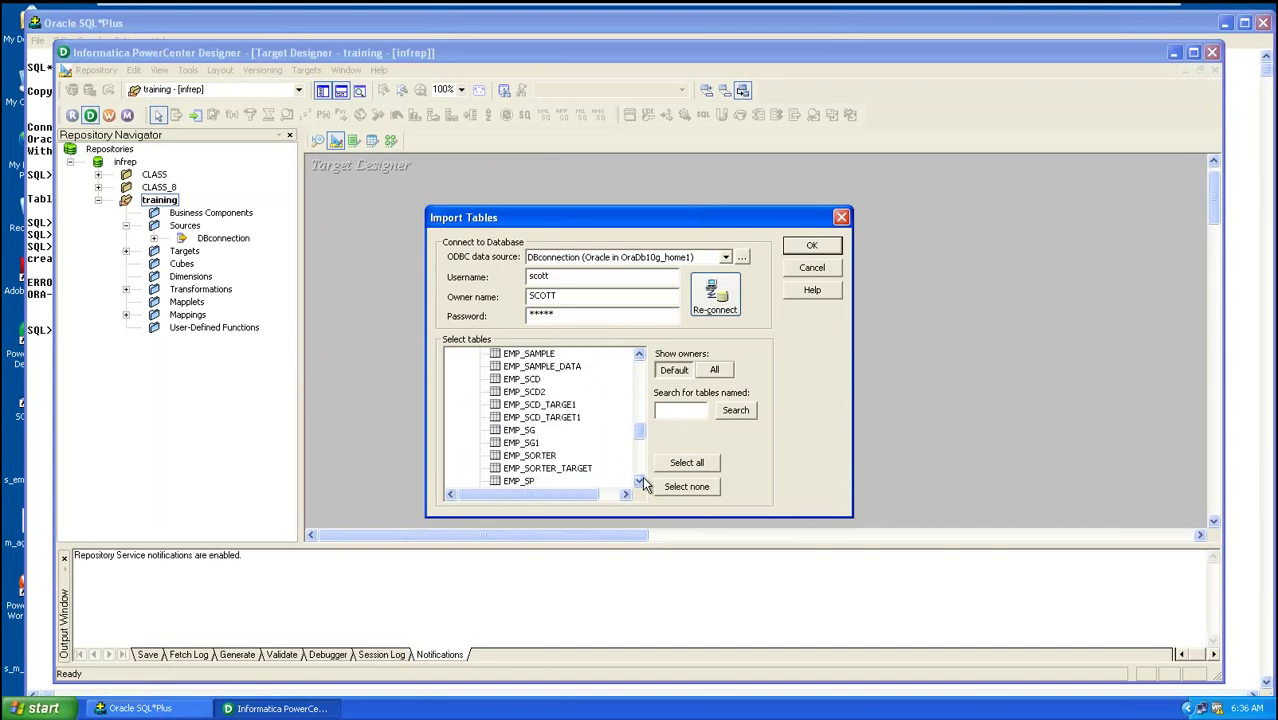
scroll(642, 476, "down", 3)
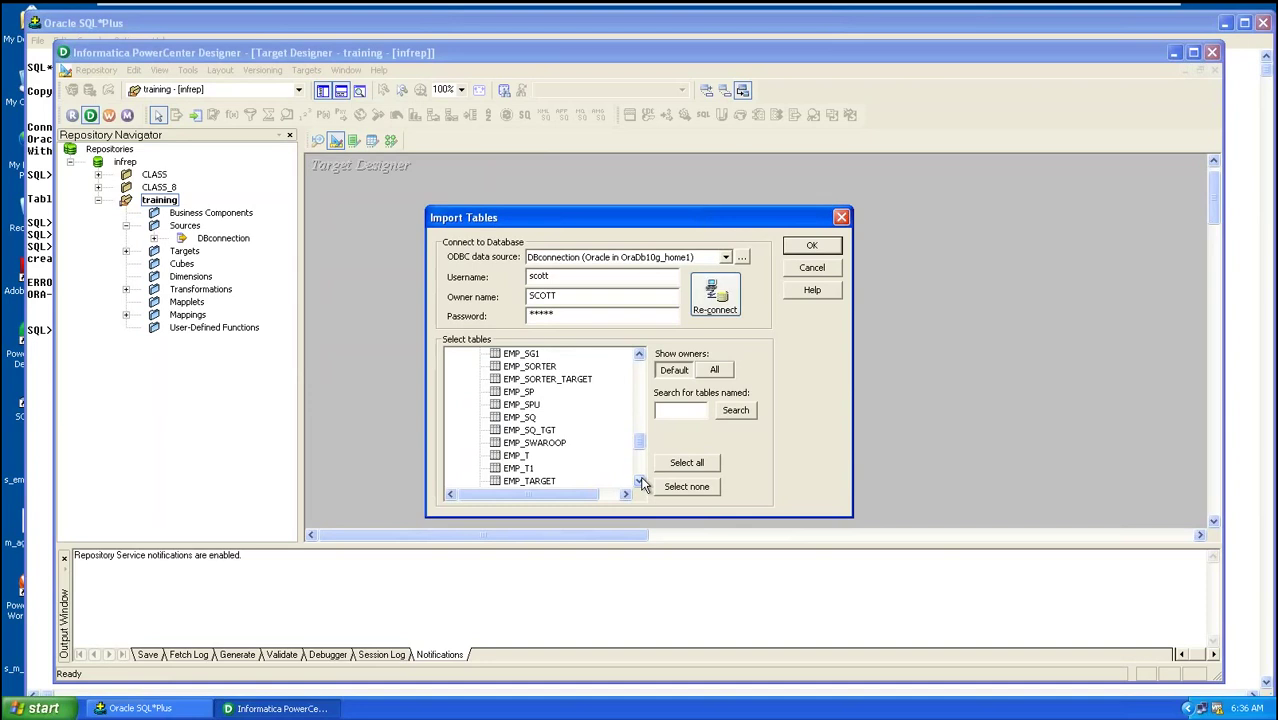
left_click(507, 431)
left_click(811, 246)
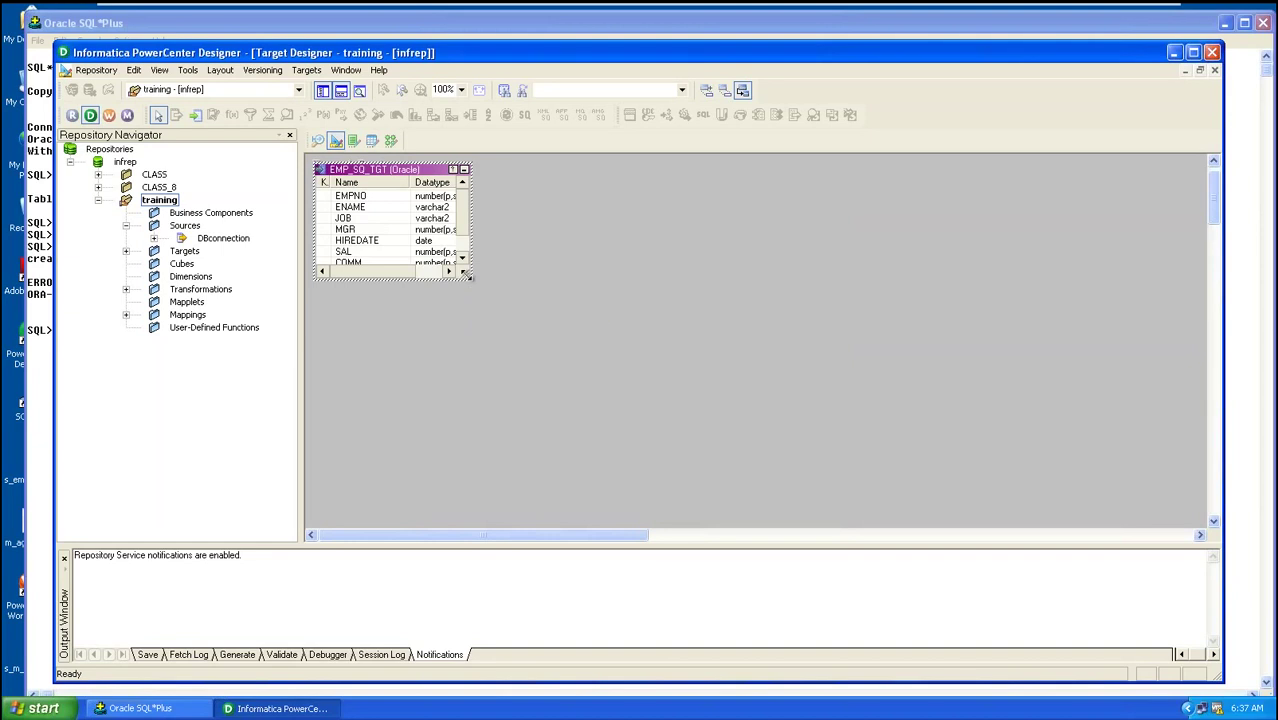
- Enlarge the EMP_SQ_TGT target definition to show all its columns and save it to the repository
left_click_drag(465, 276, 609, 331)
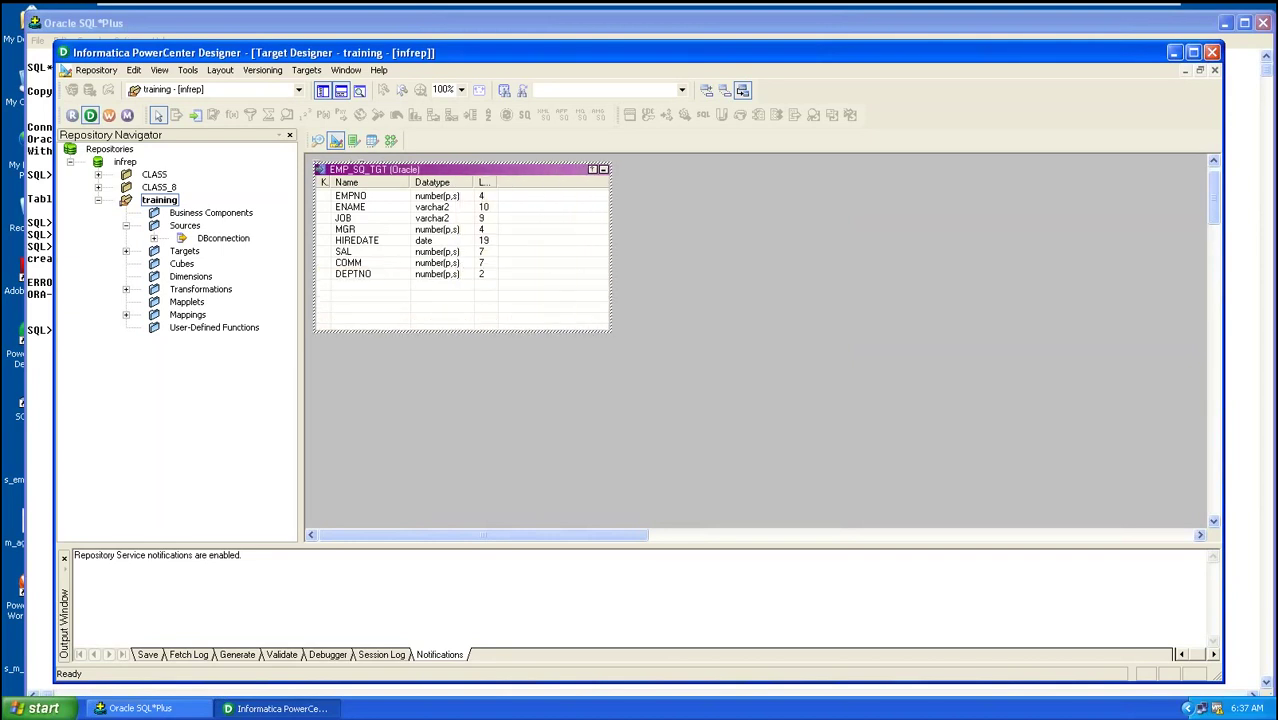
key("ctrl+s")
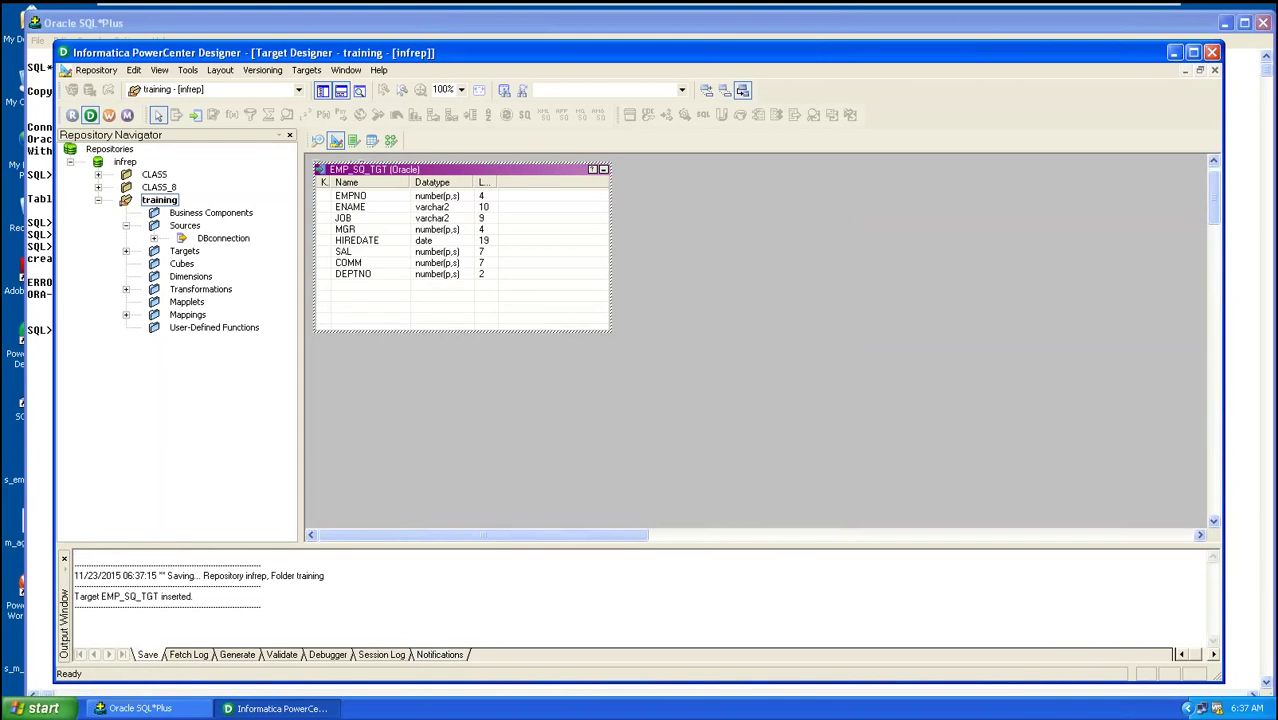
- Switch to the Mapping Designer and close the m_emp_exp mapping
left_click(390, 140)
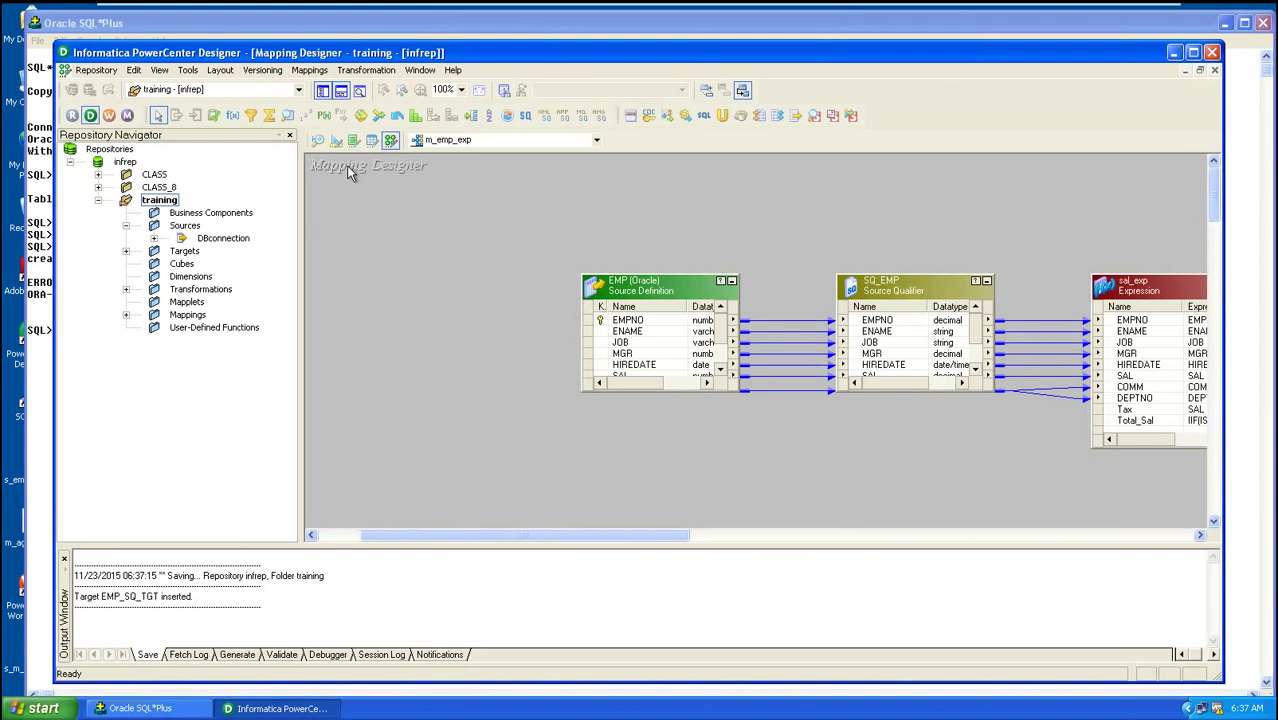
right_click(365, 237)
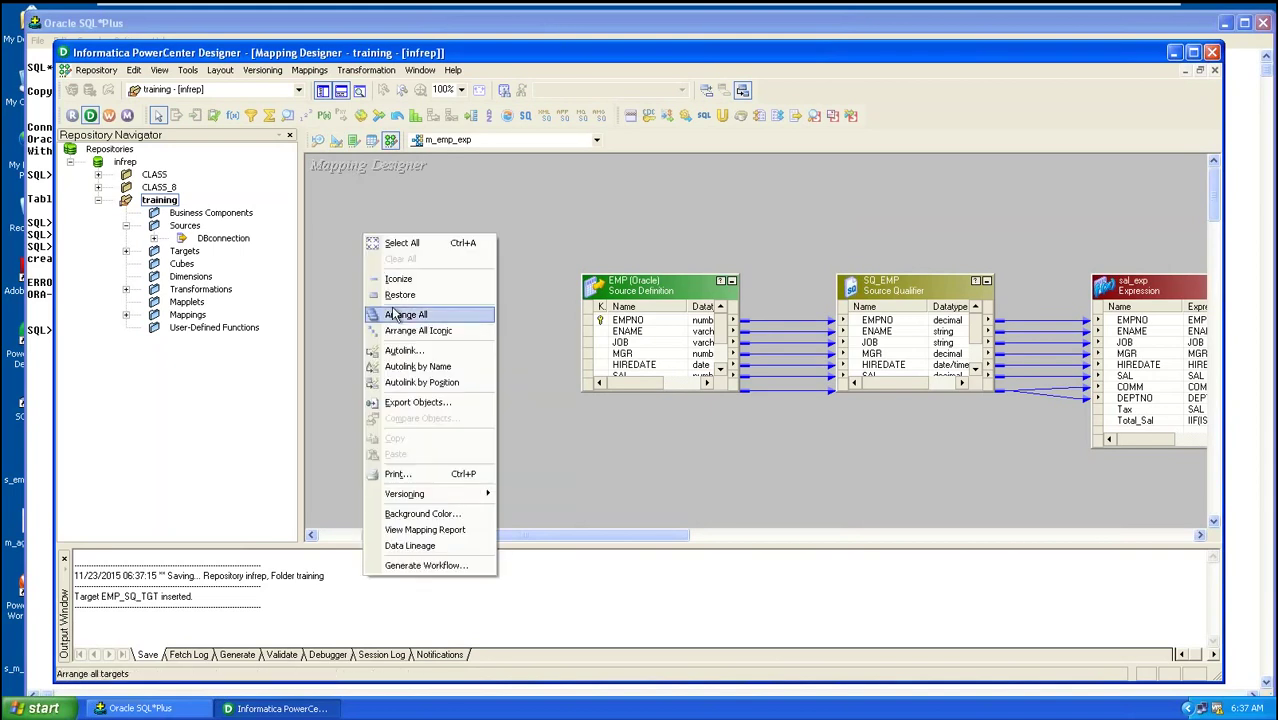
left_click(310, 70)
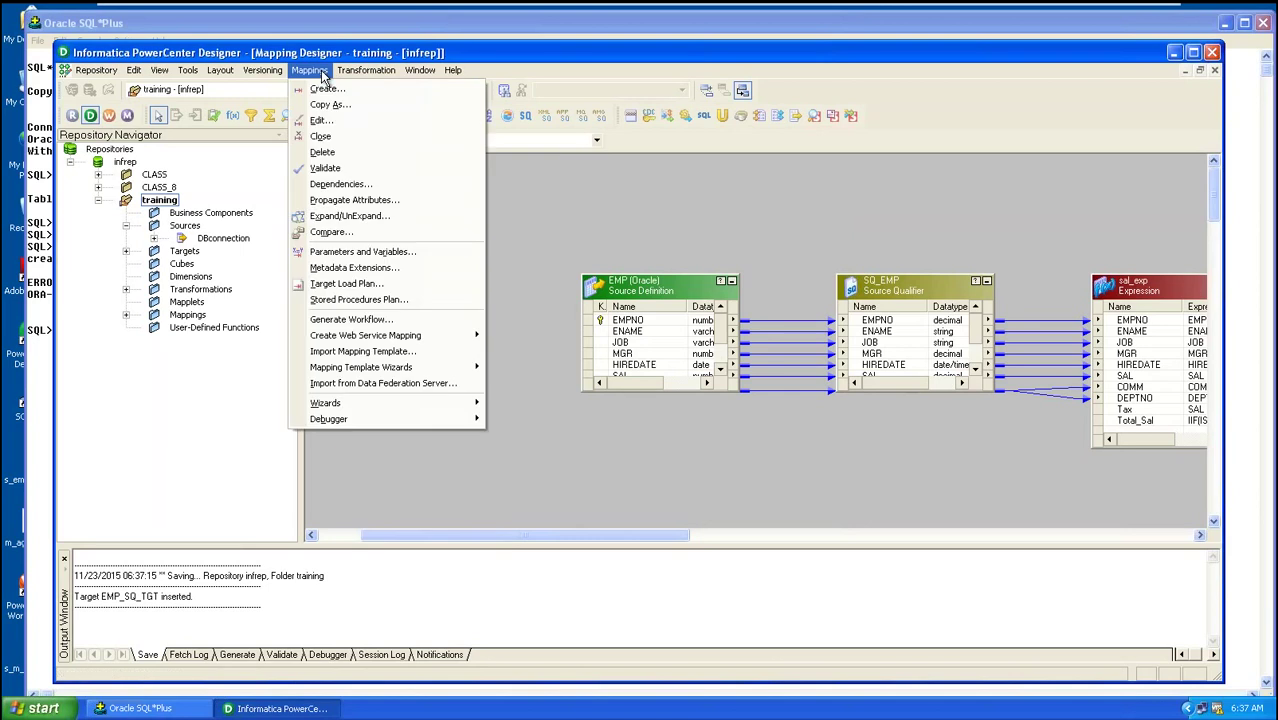
left_click(321, 140)
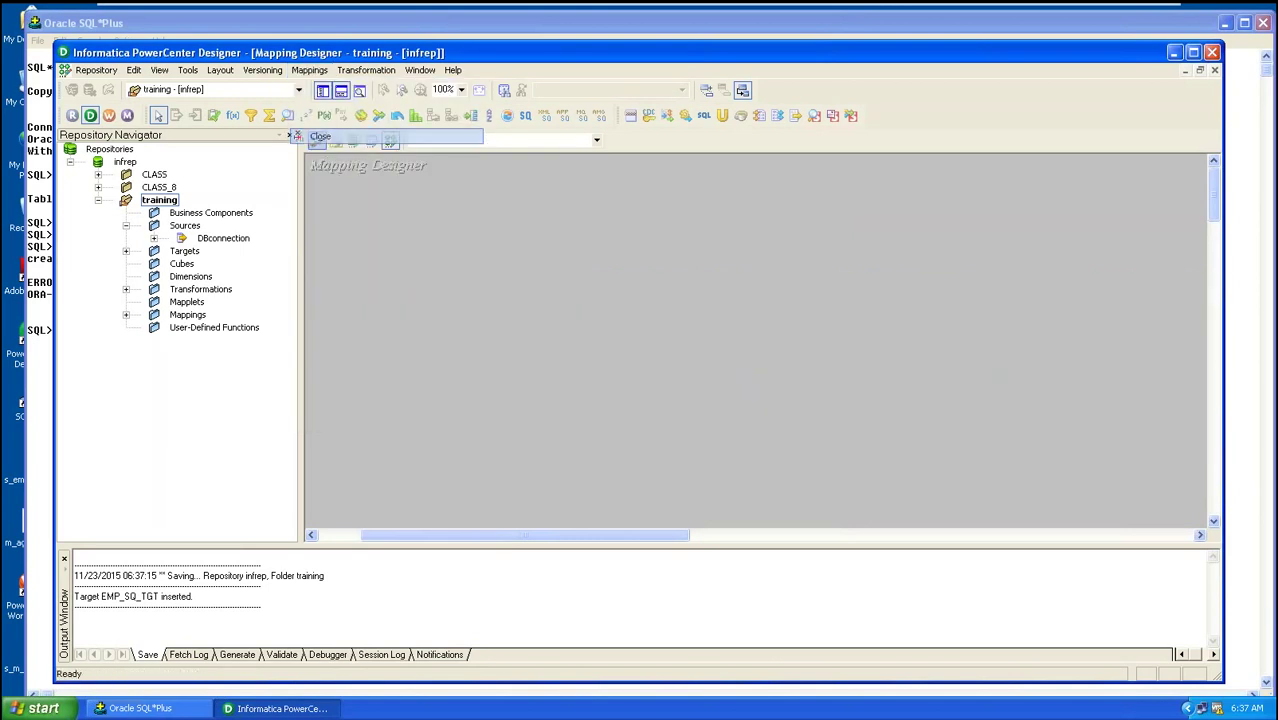
- Create a new mapping named m_emp_sq in the training folder
left_click(311, 72)
left_click(322, 90)
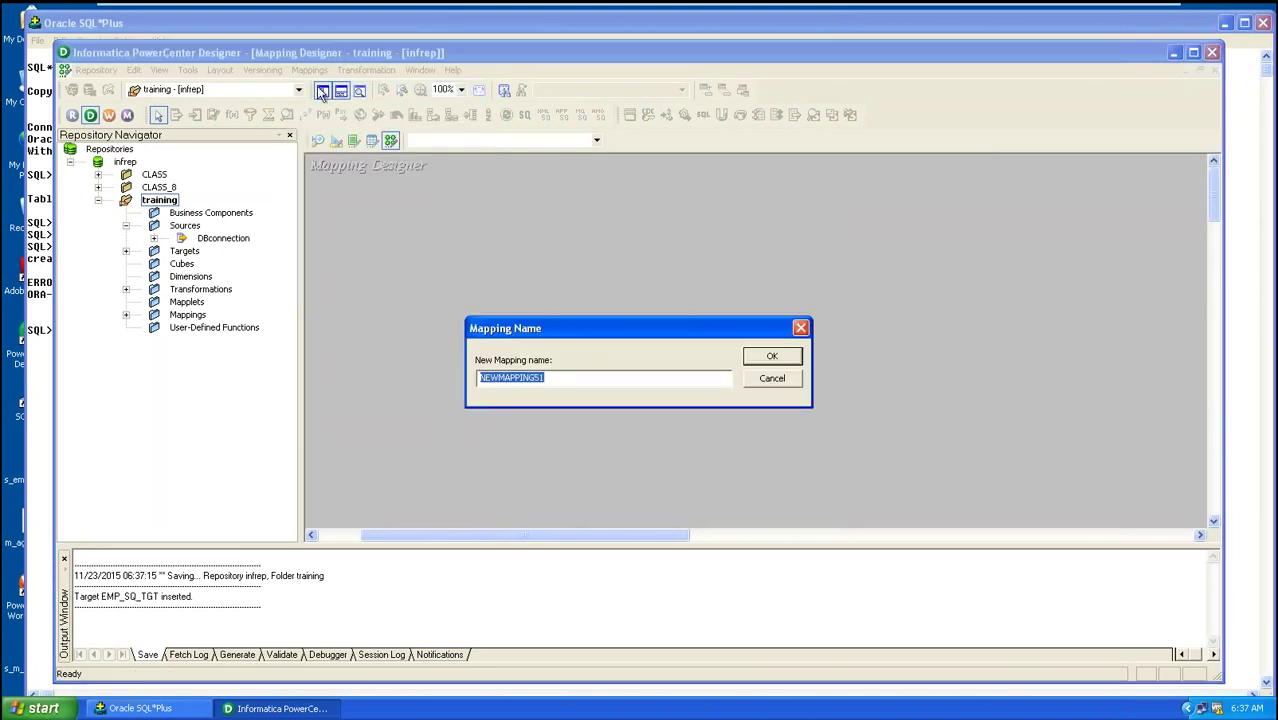
type("m_emp_sq")
key("BackSpace")
key("BackSpace")
type("q")
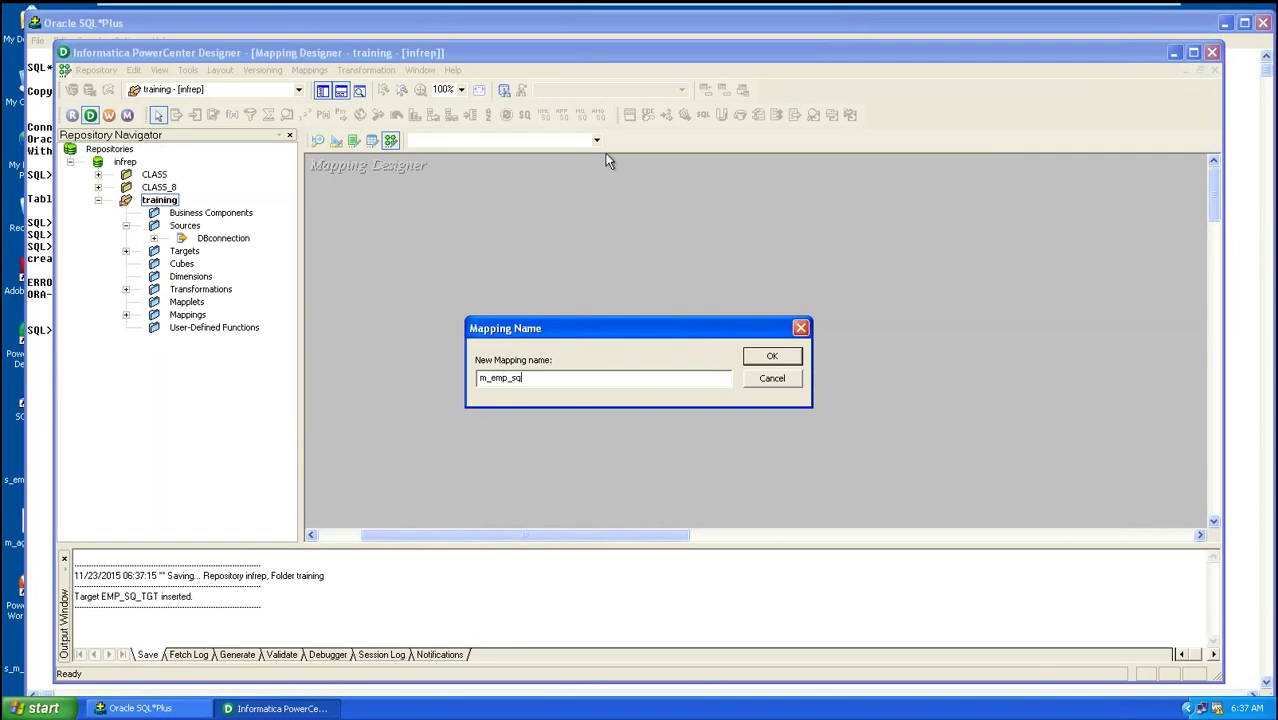
left_click(768, 358)
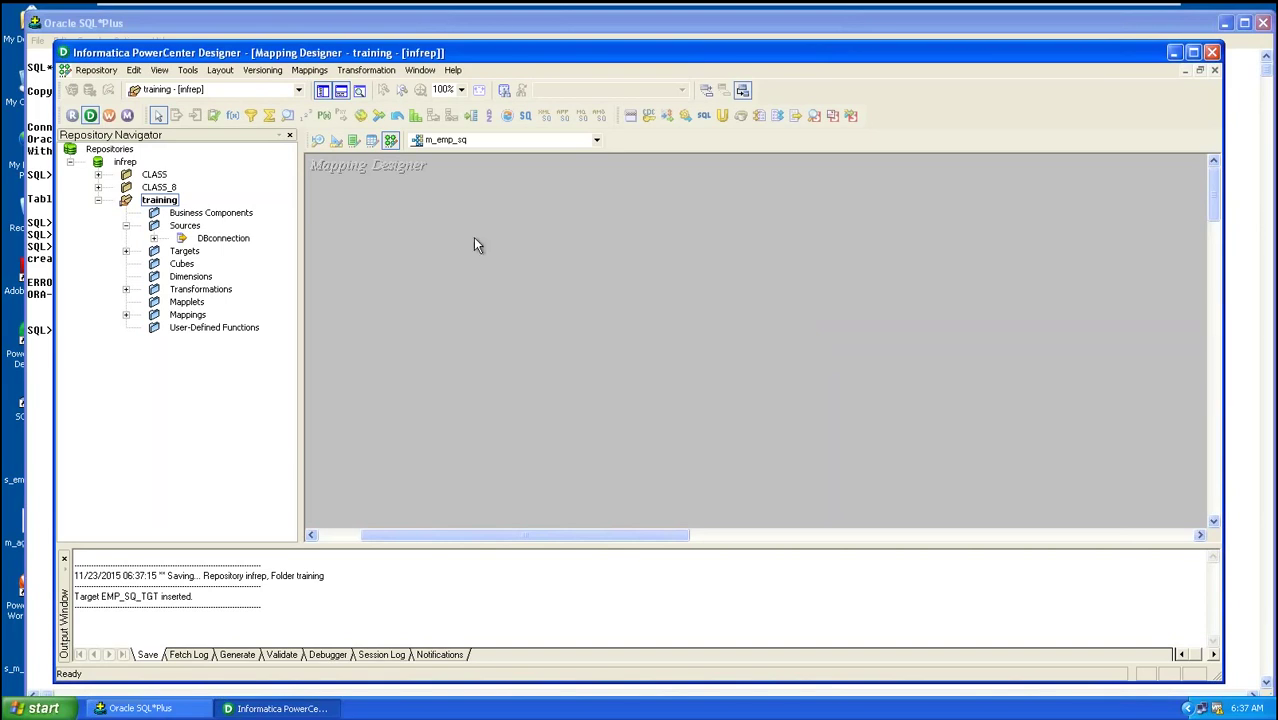
- Add the EMP_EXP_TGT target definition and the EMP source from DBconnection to the m_emp_sq mapping
left_click(98, 200)
left_click(98, 200)
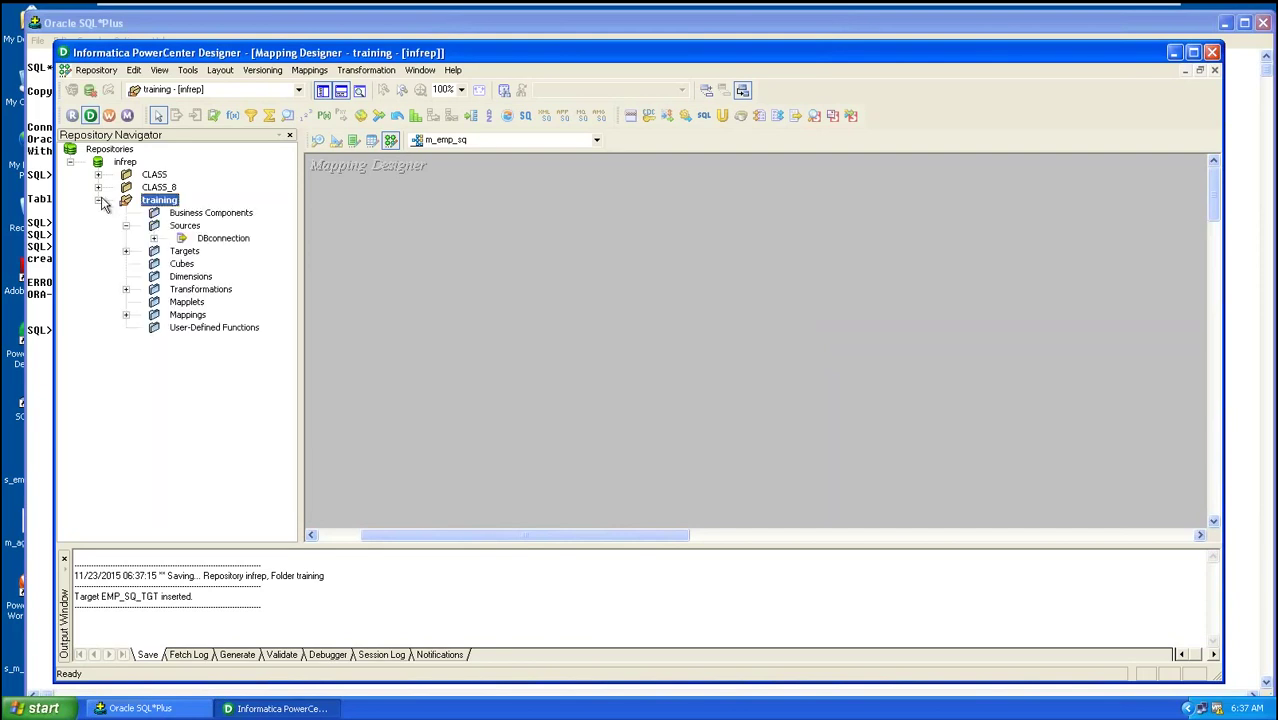
left_click(126, 251)
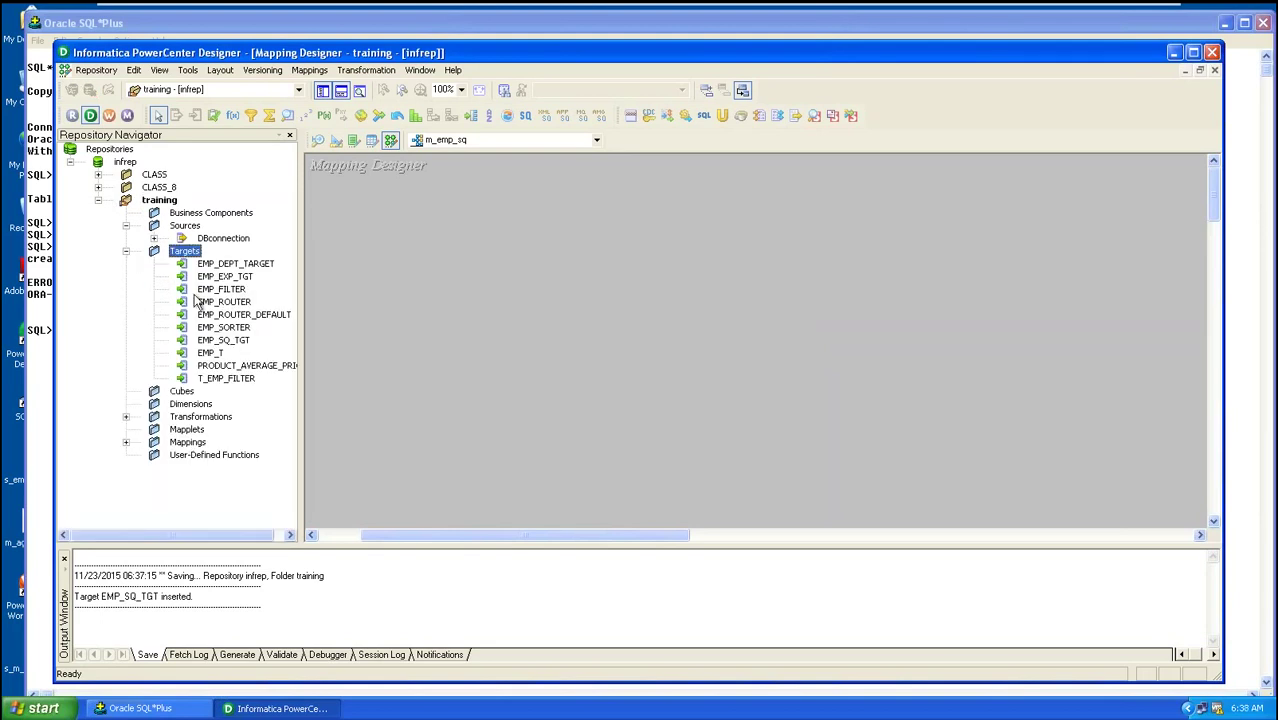
left_click(227, 279)
left_click_drag(229, 283, 803, 238)
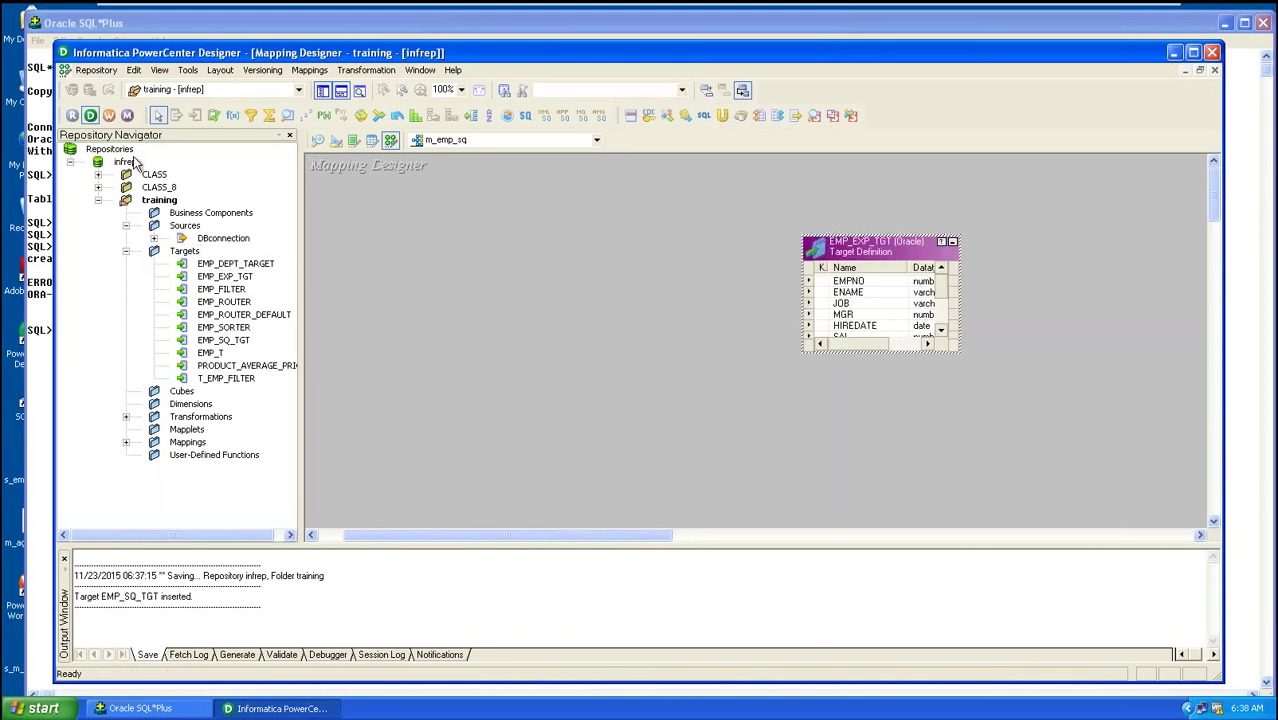
left_click(155, 239)
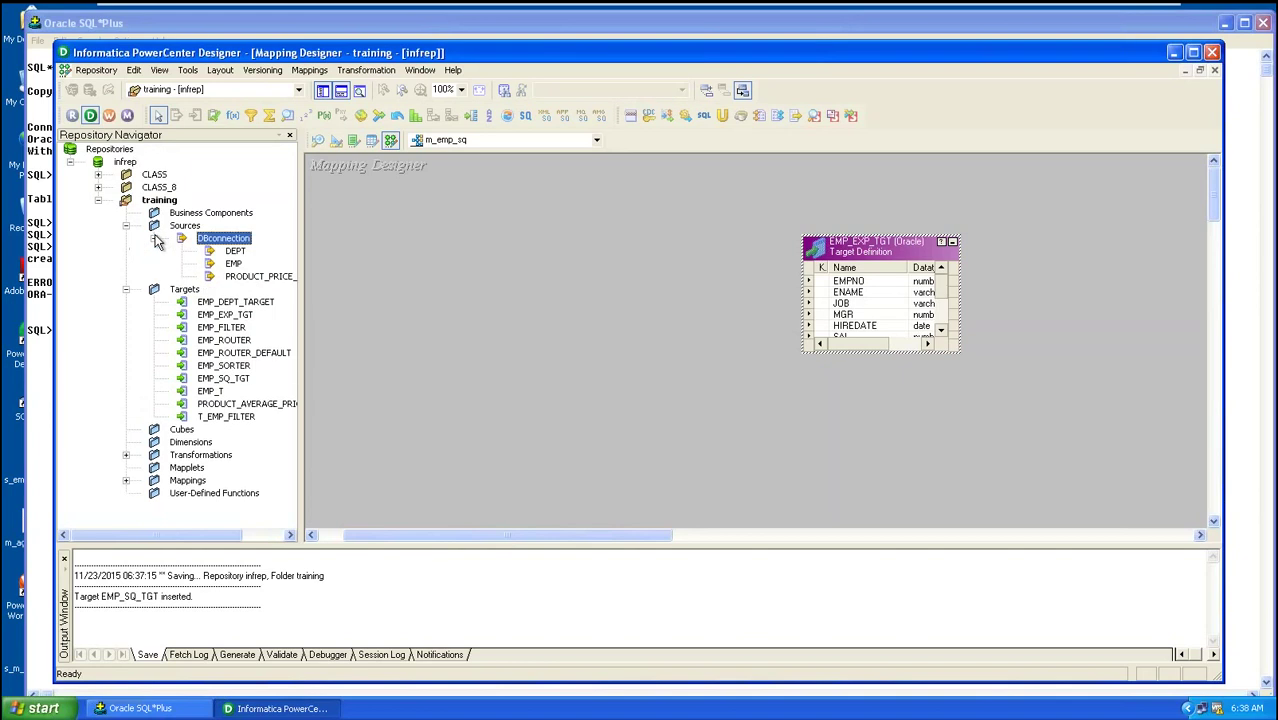
left_click_drag(233, 263, 412, 257)
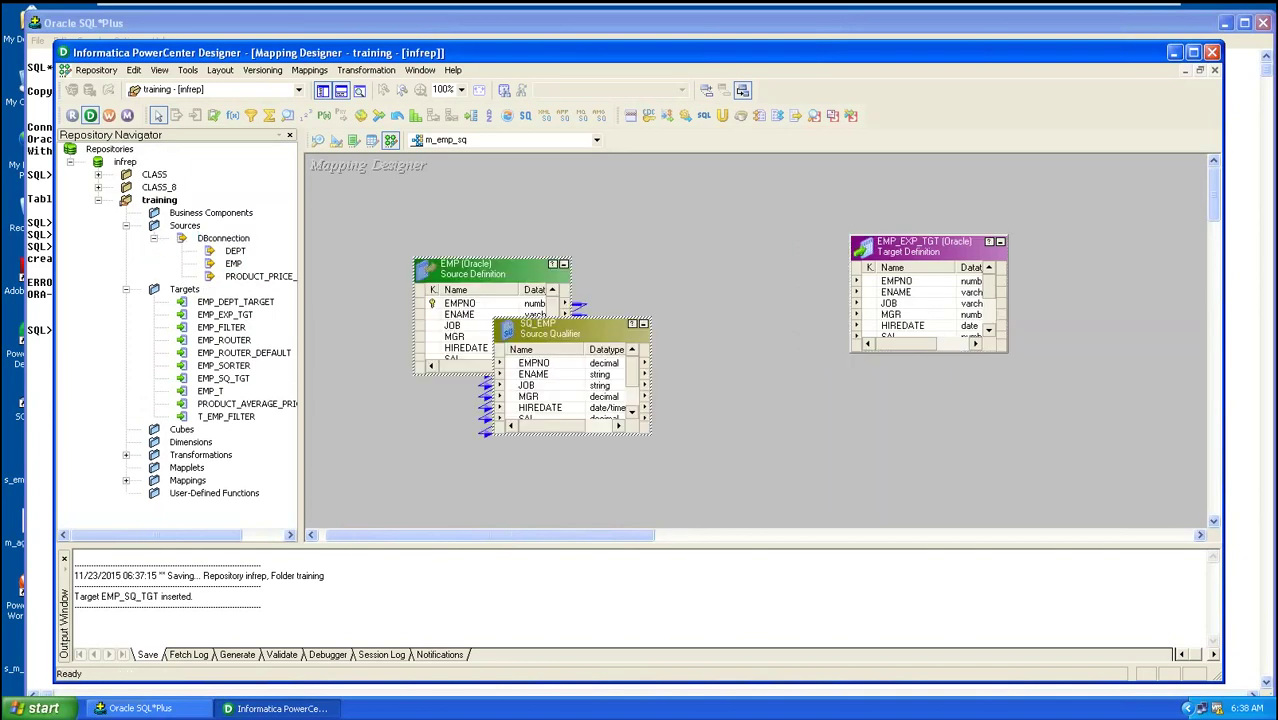
- Arrange all objects in the mapping and place the EMP_EXP_TGT target after the SQ_EMP source qualifier
left_click_drag(428, 270, 312, 246)
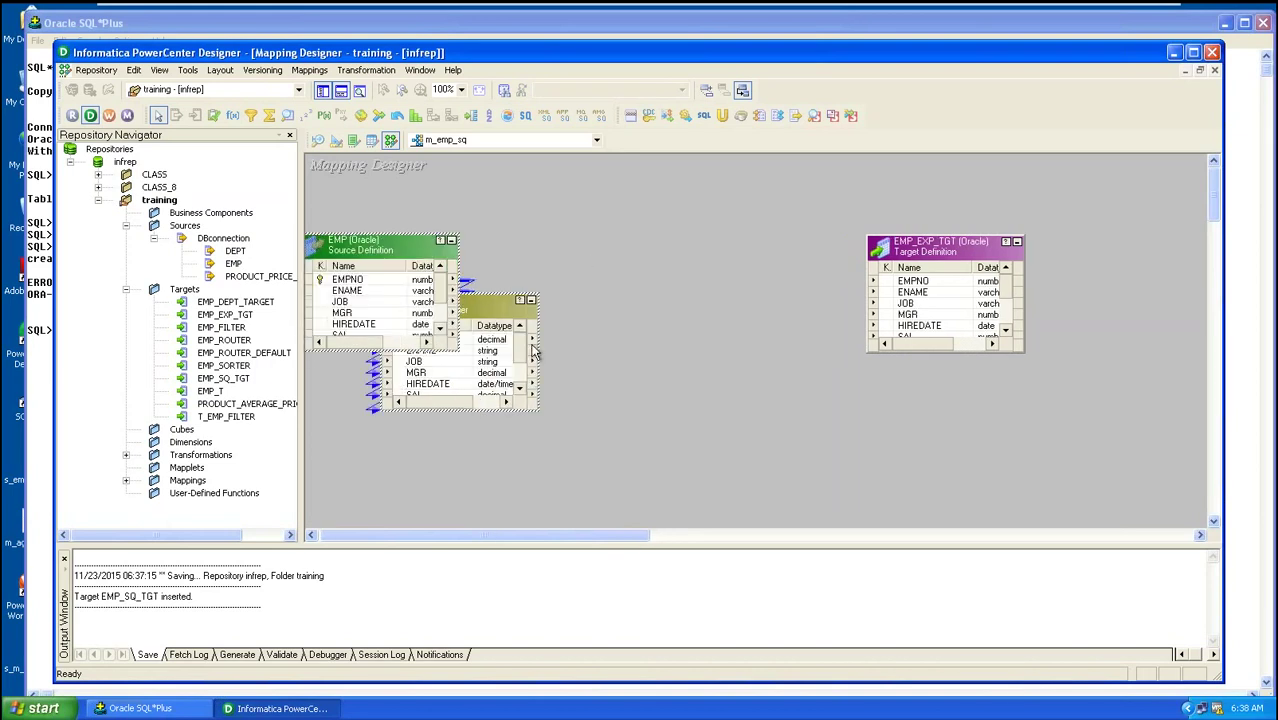
left_click_drag(495, 306, 600, 135)
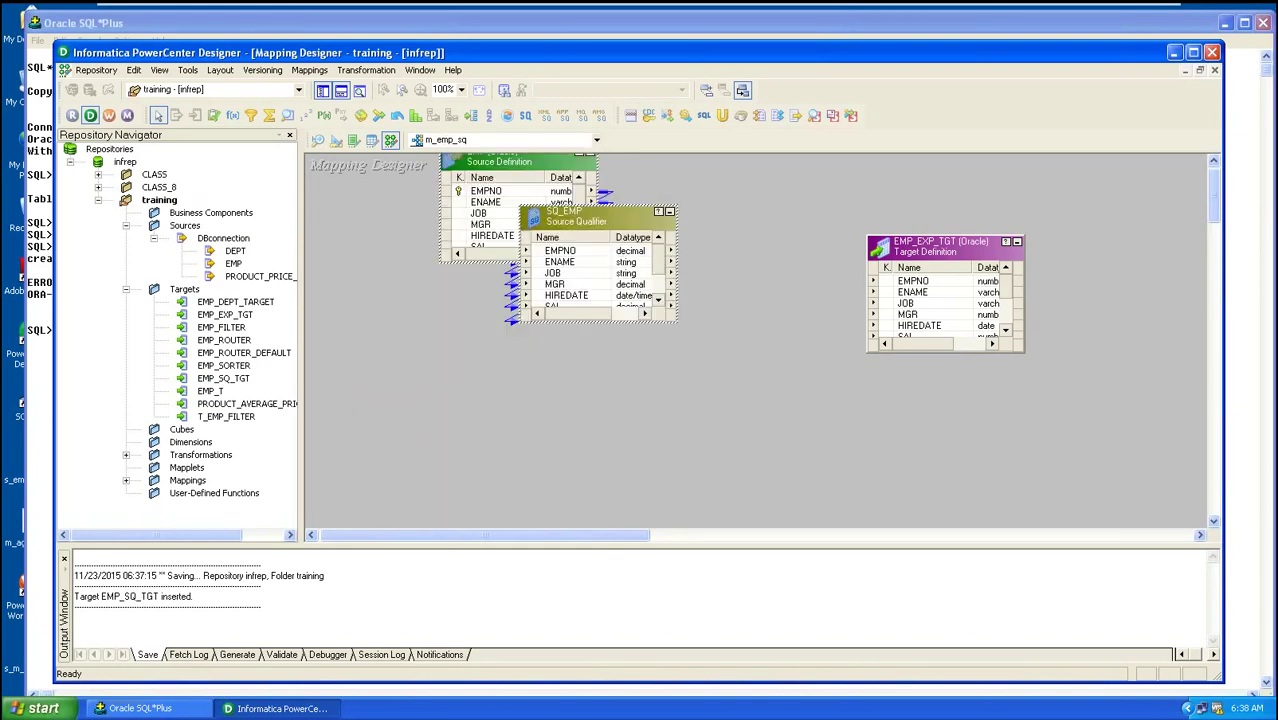
right_click(731, 285)
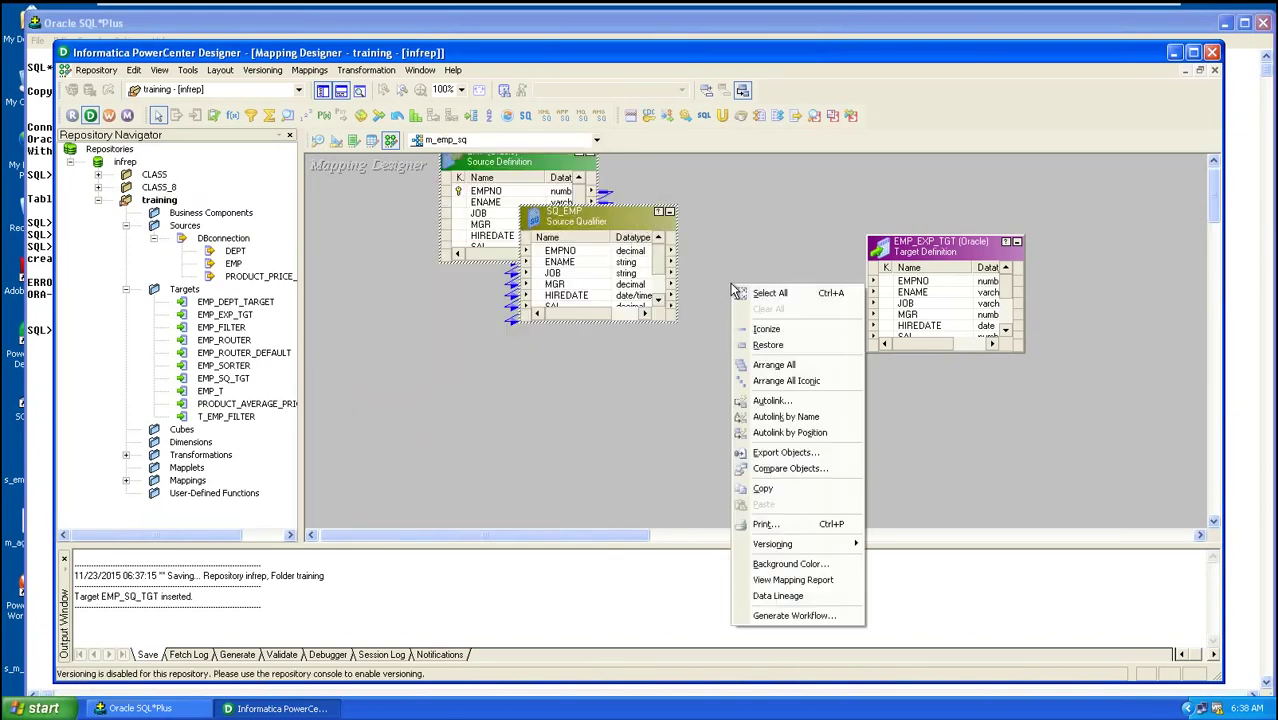
left_click(808, 368)
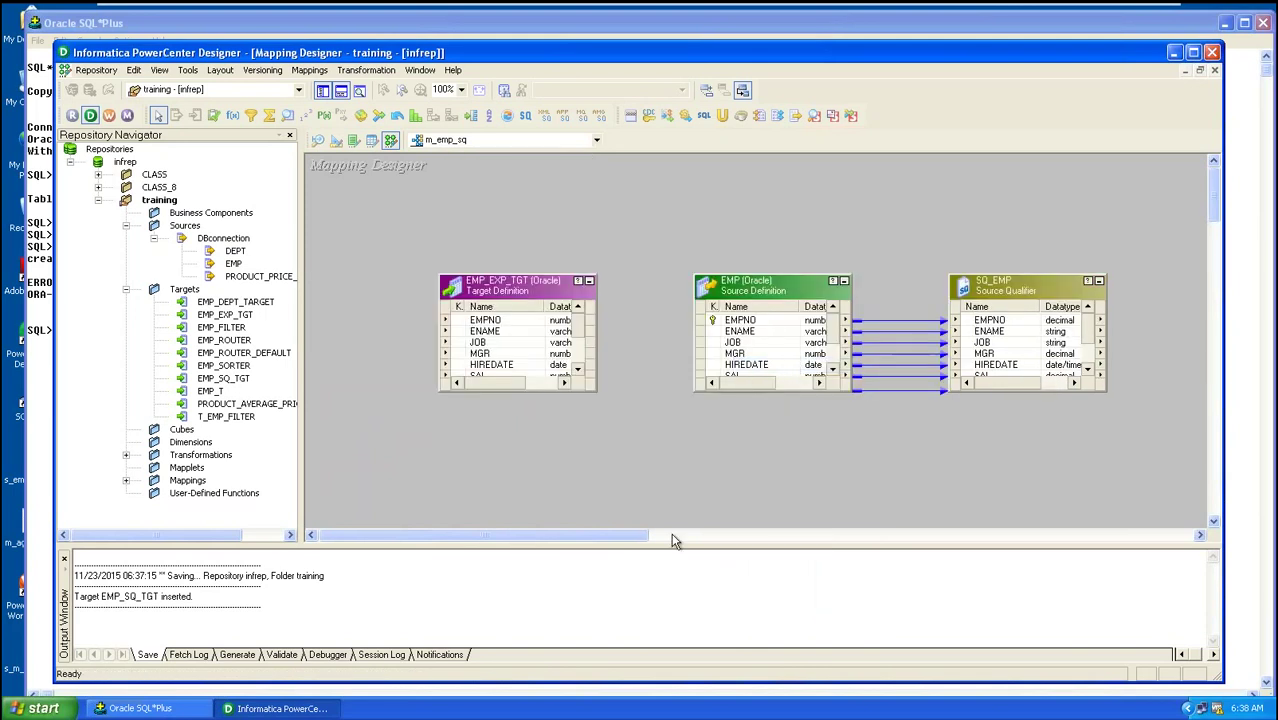
left_click_drag(643, 537, 717, 522)
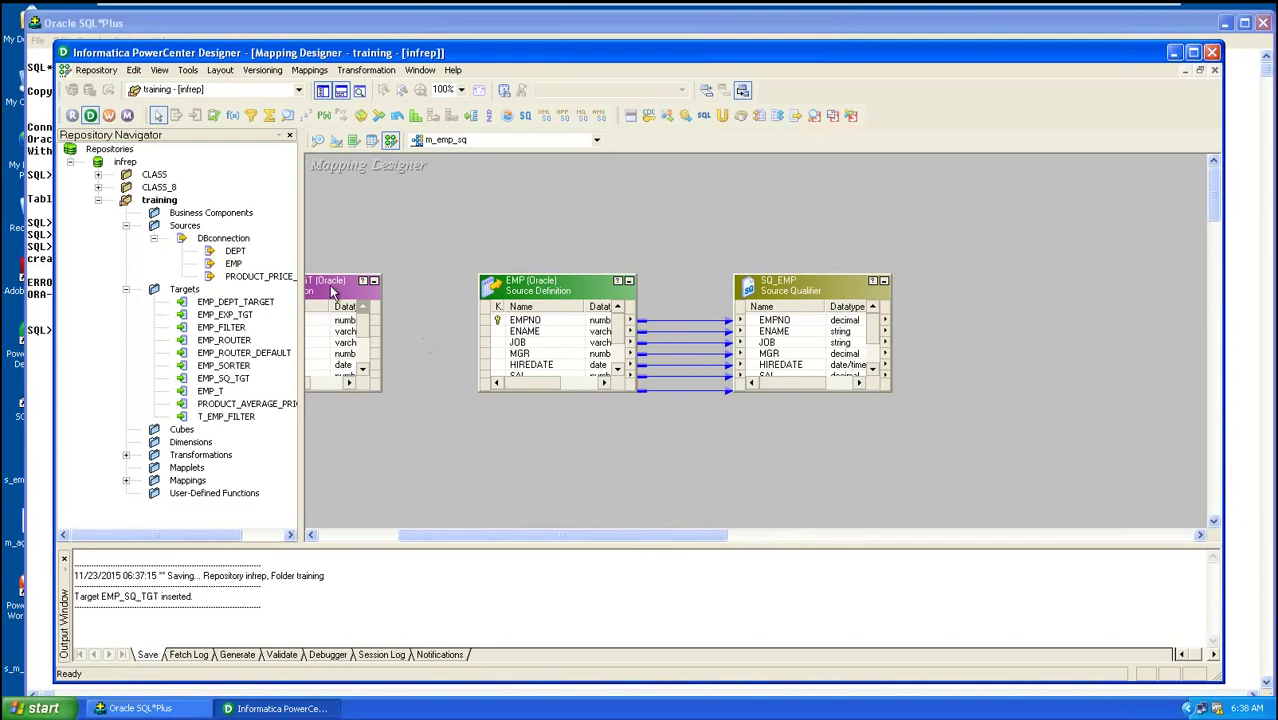
left_click_drag(328, 285, 1022, 279)
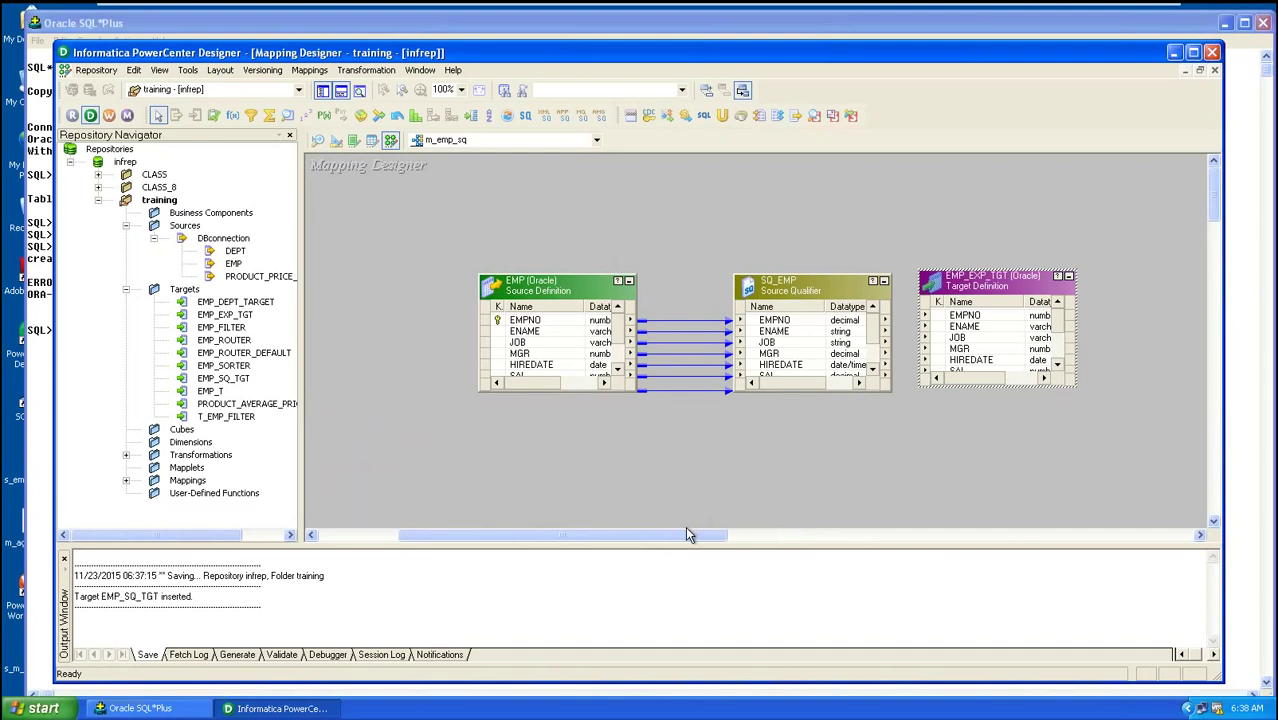
- Select all ports of the SQ_EMP source qualifier and link them to the EMP_EXP_TGT target ports
left_click_drag(685, 536, 955, 486)
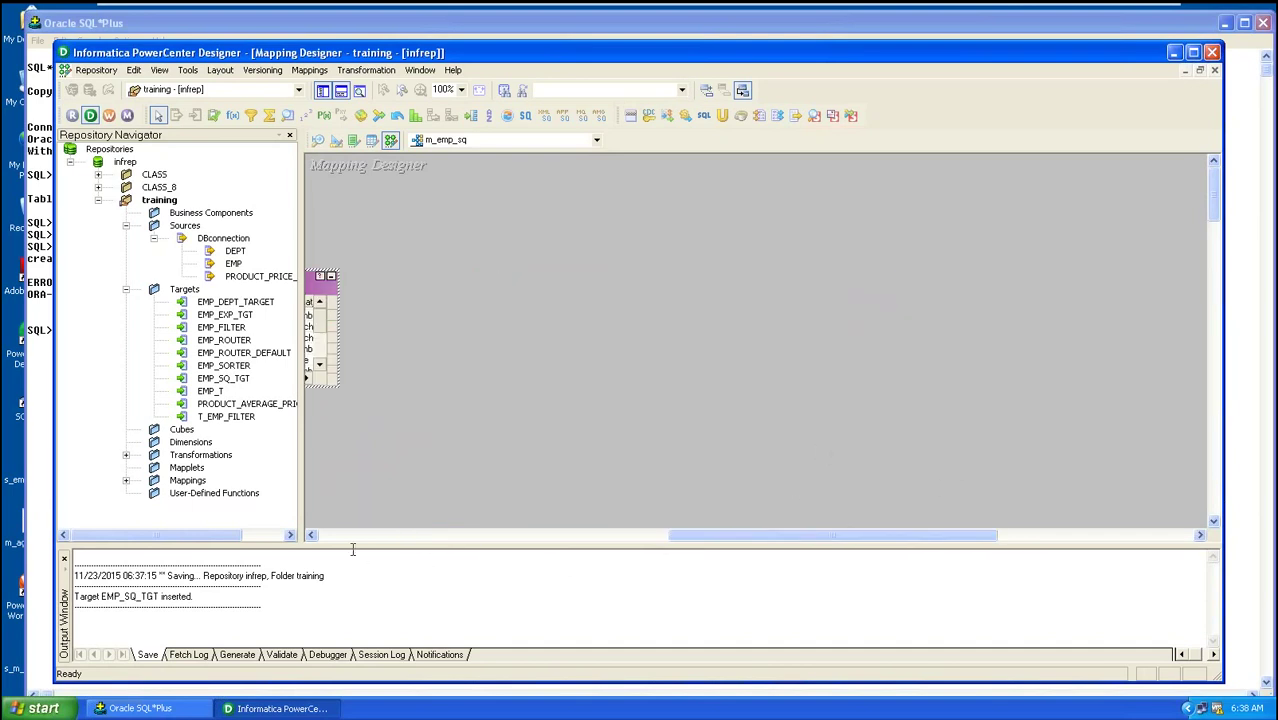
left_click_drag(314, 538, 314, 538)
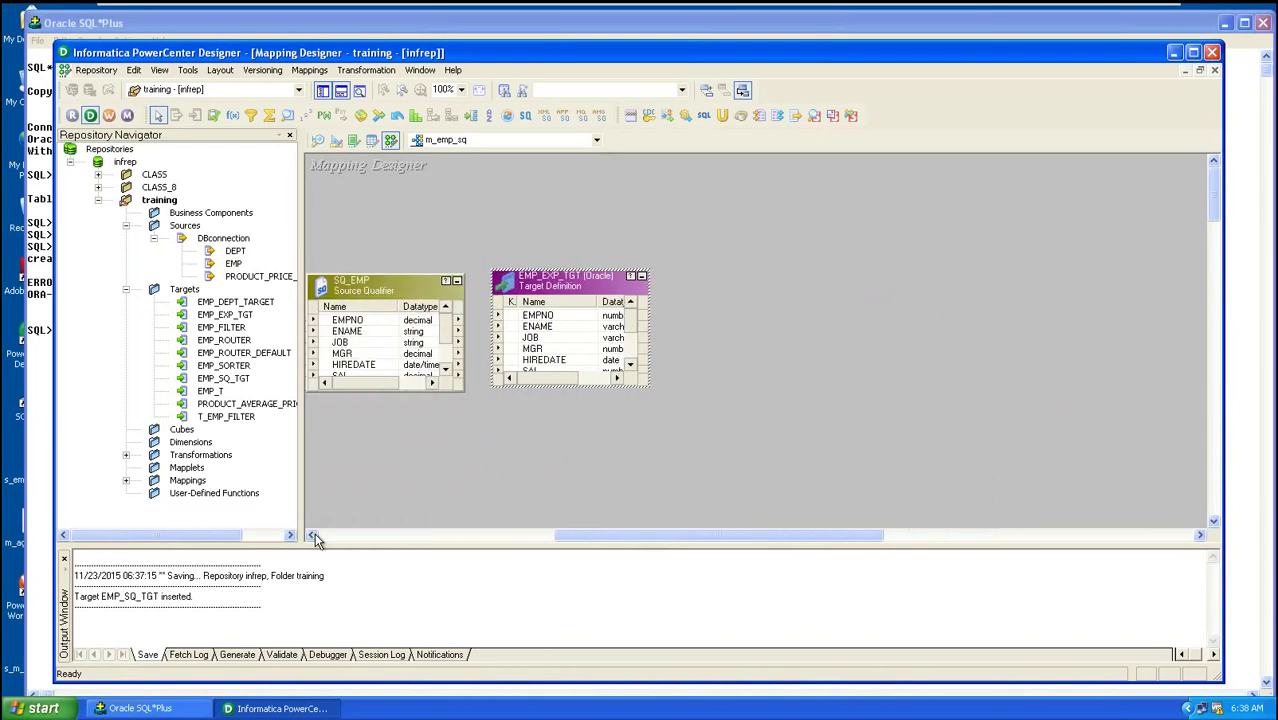
left_click(333, 324)
right_click(333, 324)
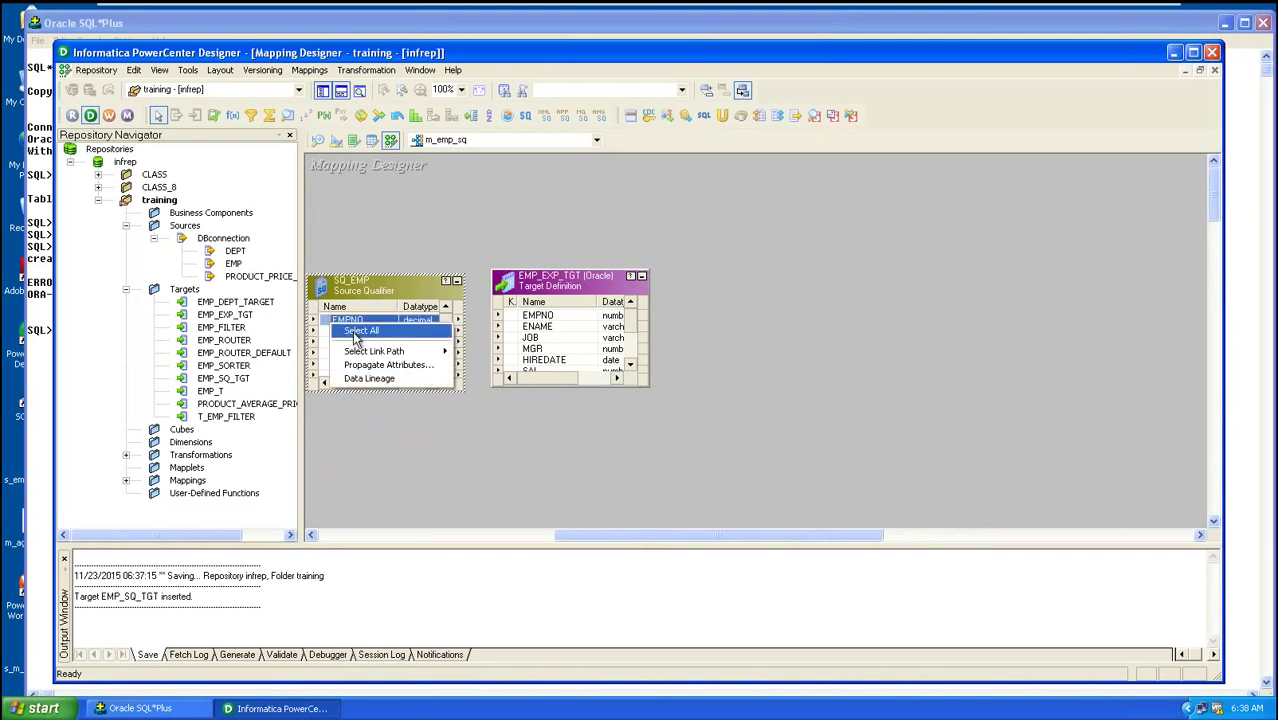
left_click(358, 331)
left_click_drag(334, 326, 518, 318)
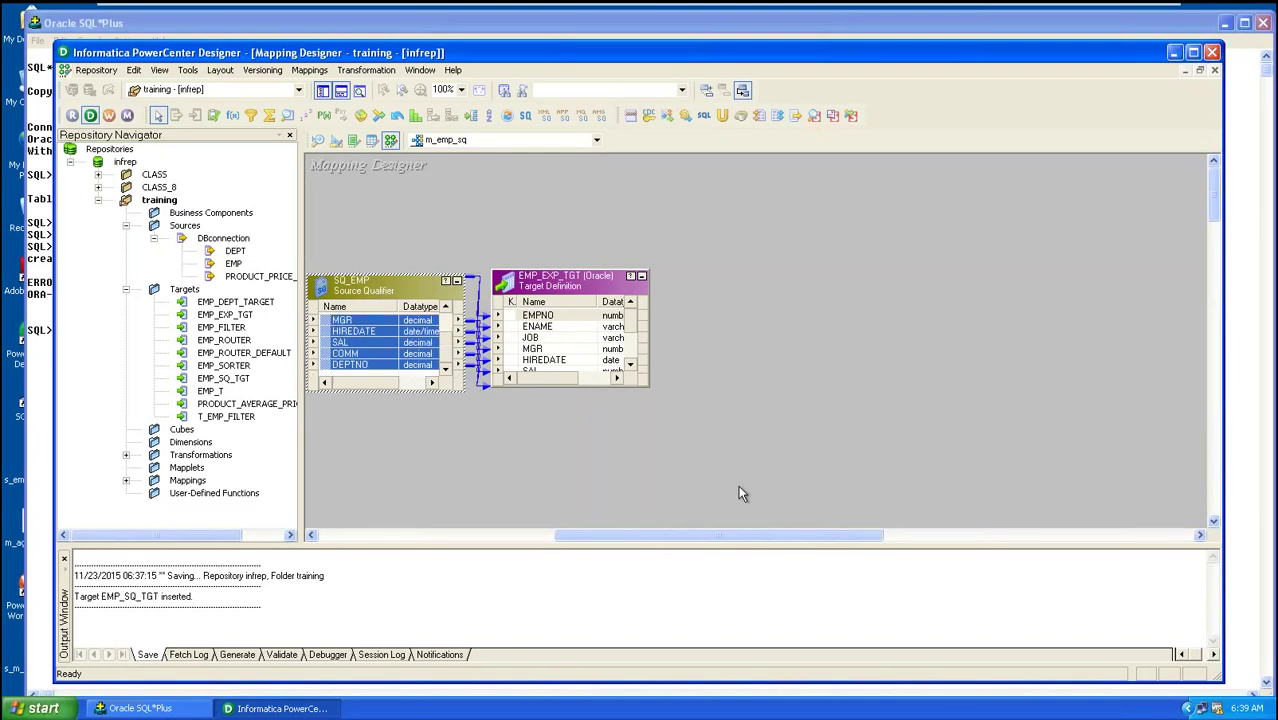
- Open the Sql Query attribute of the SQ_EMP source qualifier and generate its default SELECT statement
left_click(312, 536)
left_click_drag(312, 536, 312, 536)
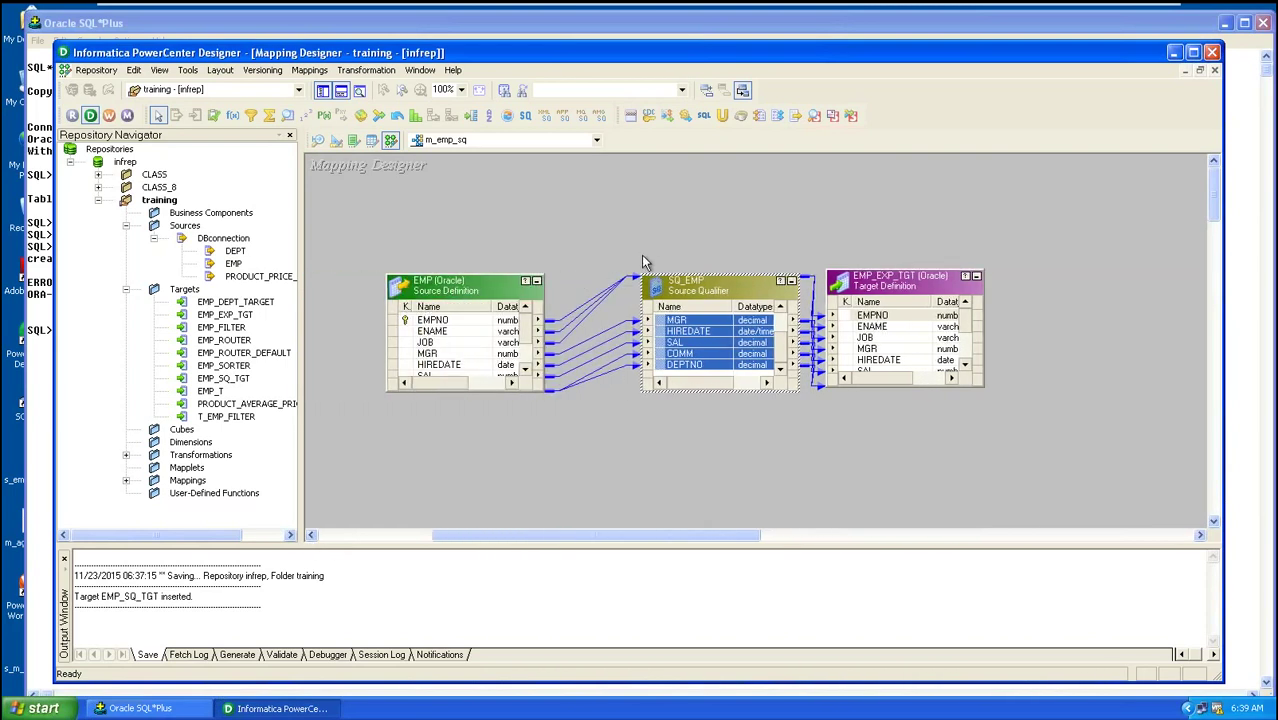
double_click(697, 289)
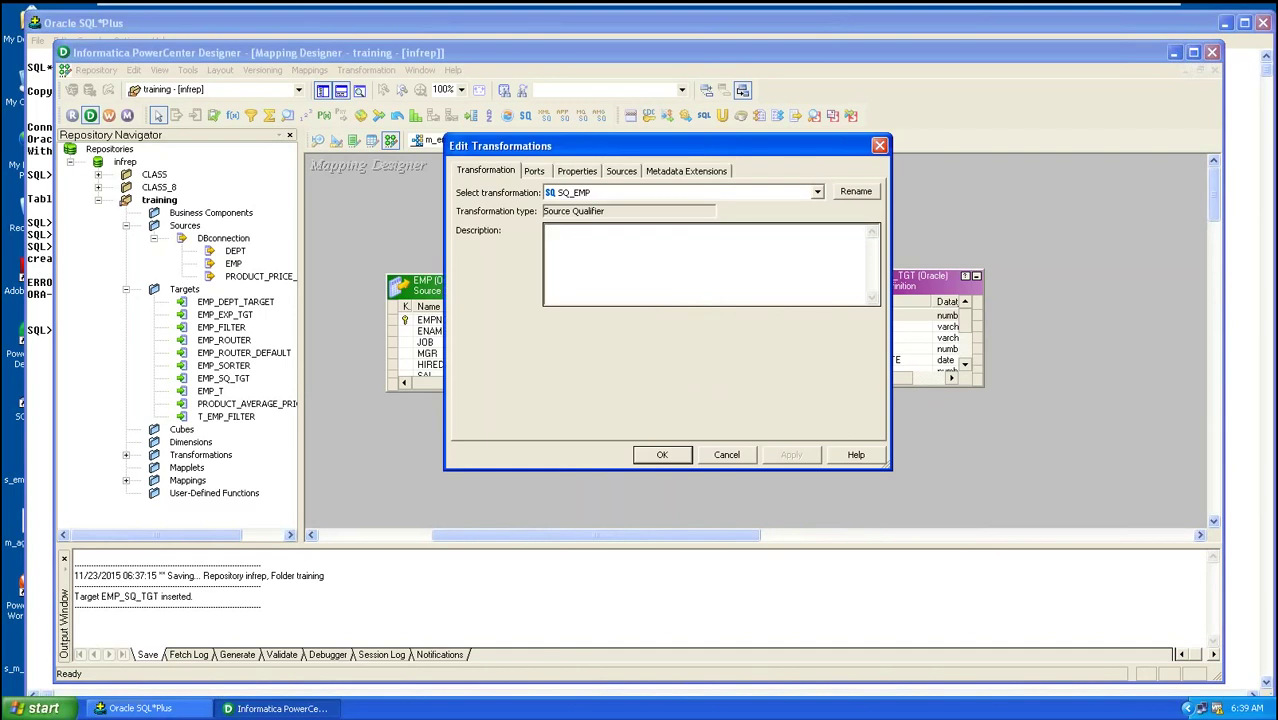
left_click(580, 172)
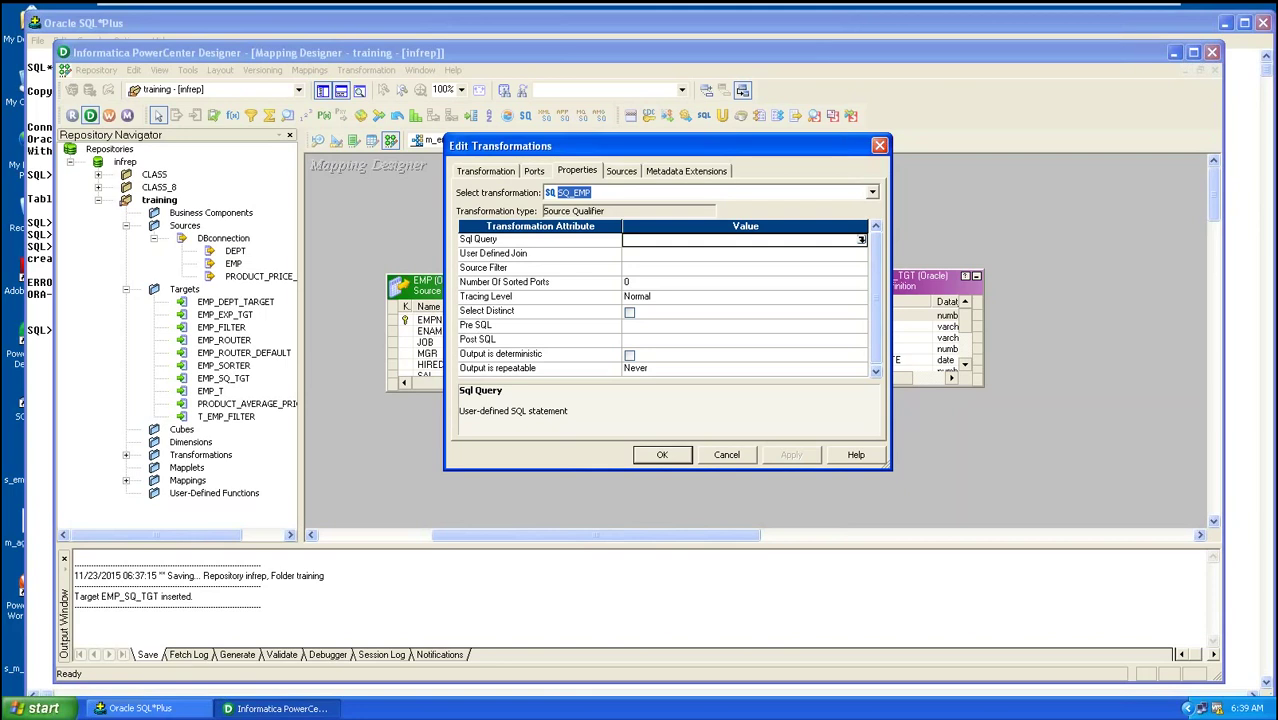
left_click(860, 243)
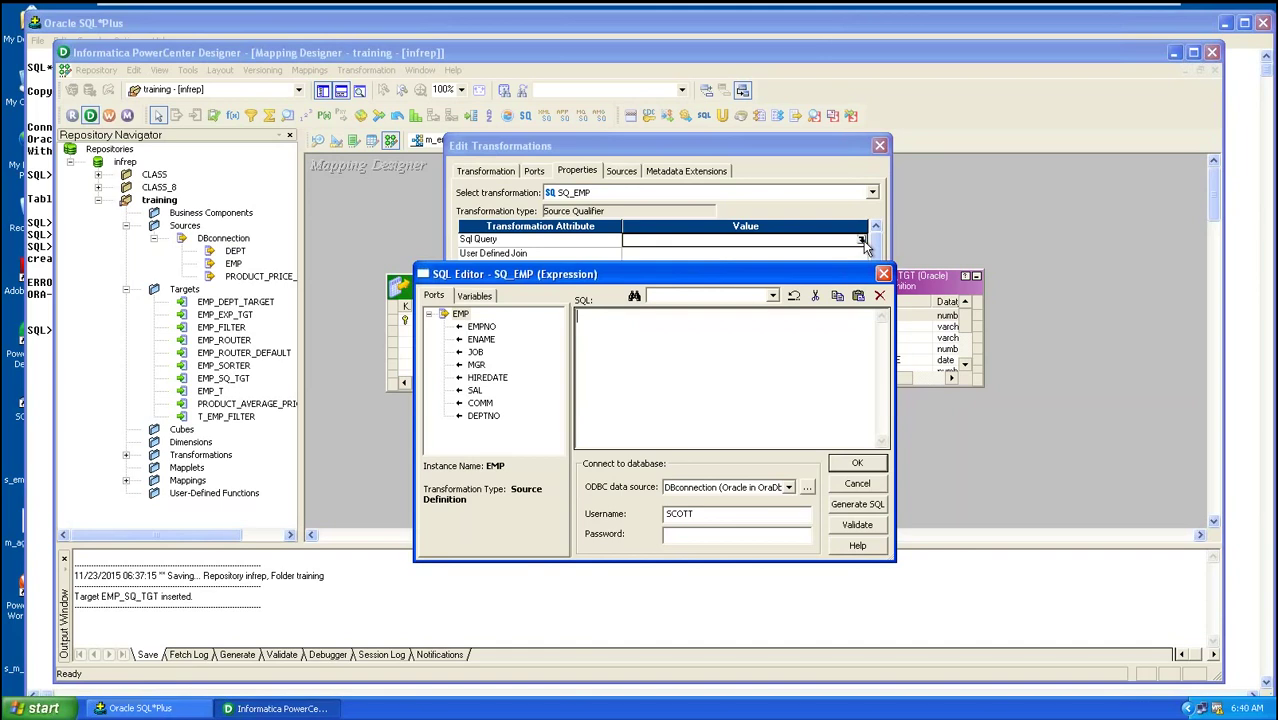
left_click(845, 512)
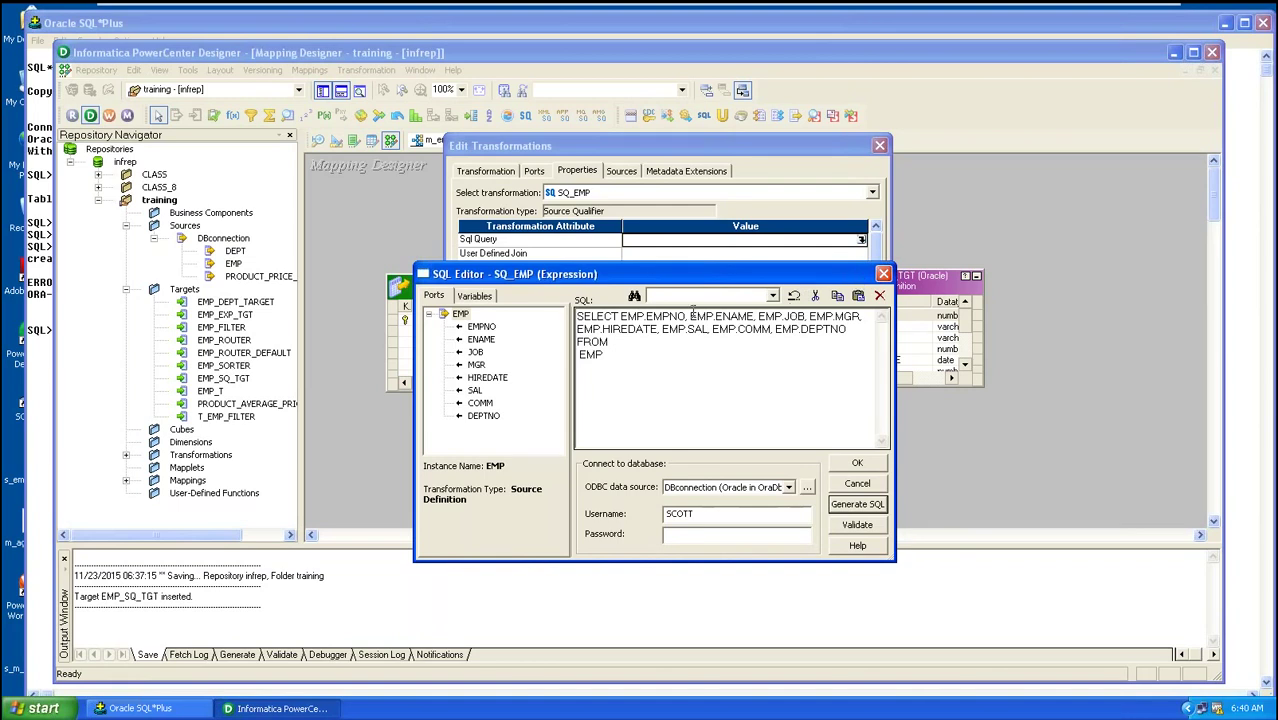
- Append "where sal >1000" after EMP in the generated query and try to validate the SQL
left_click(642, 316)
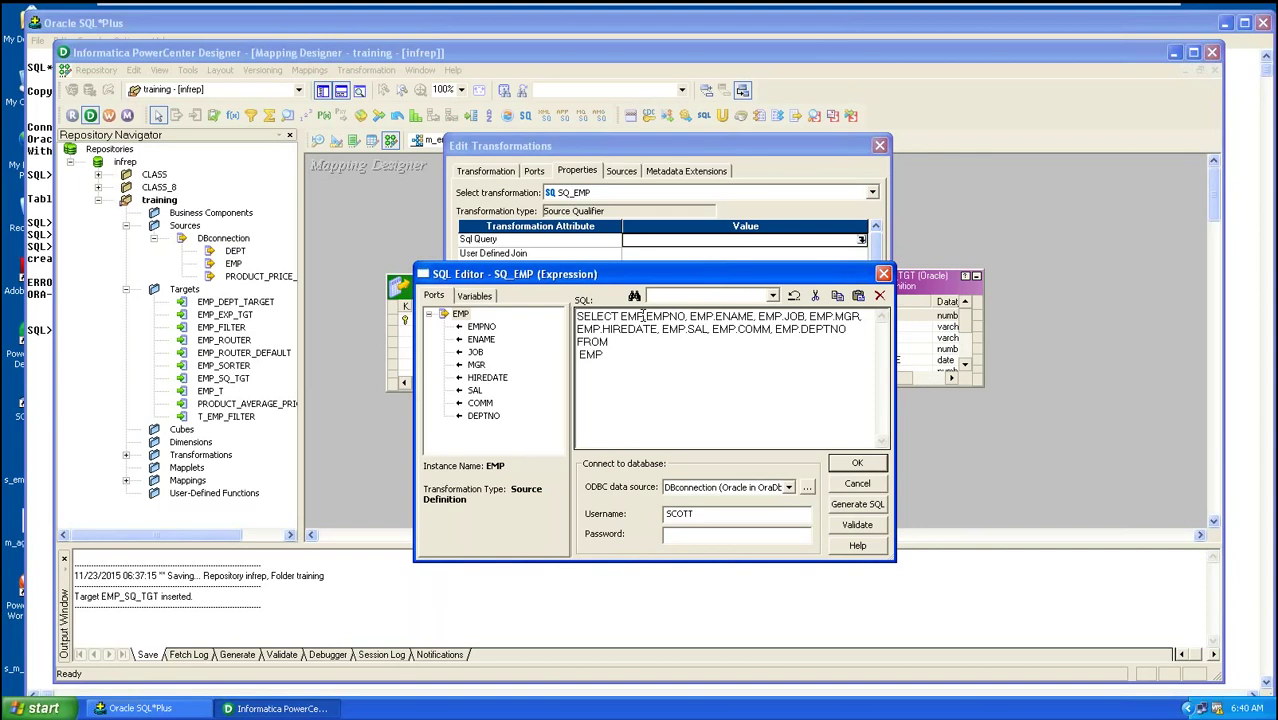
left_click(610, 354)
type("where sal >1000")
left_click(860, 527)
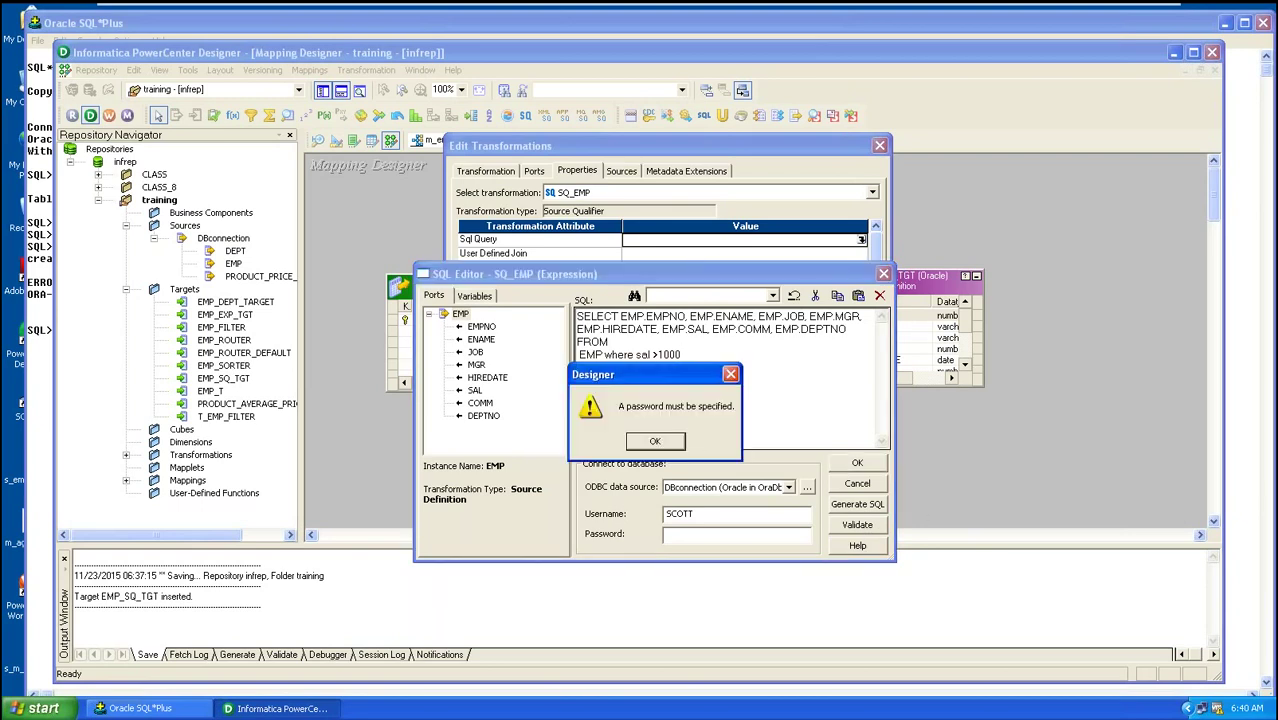
left_click(650, 442)
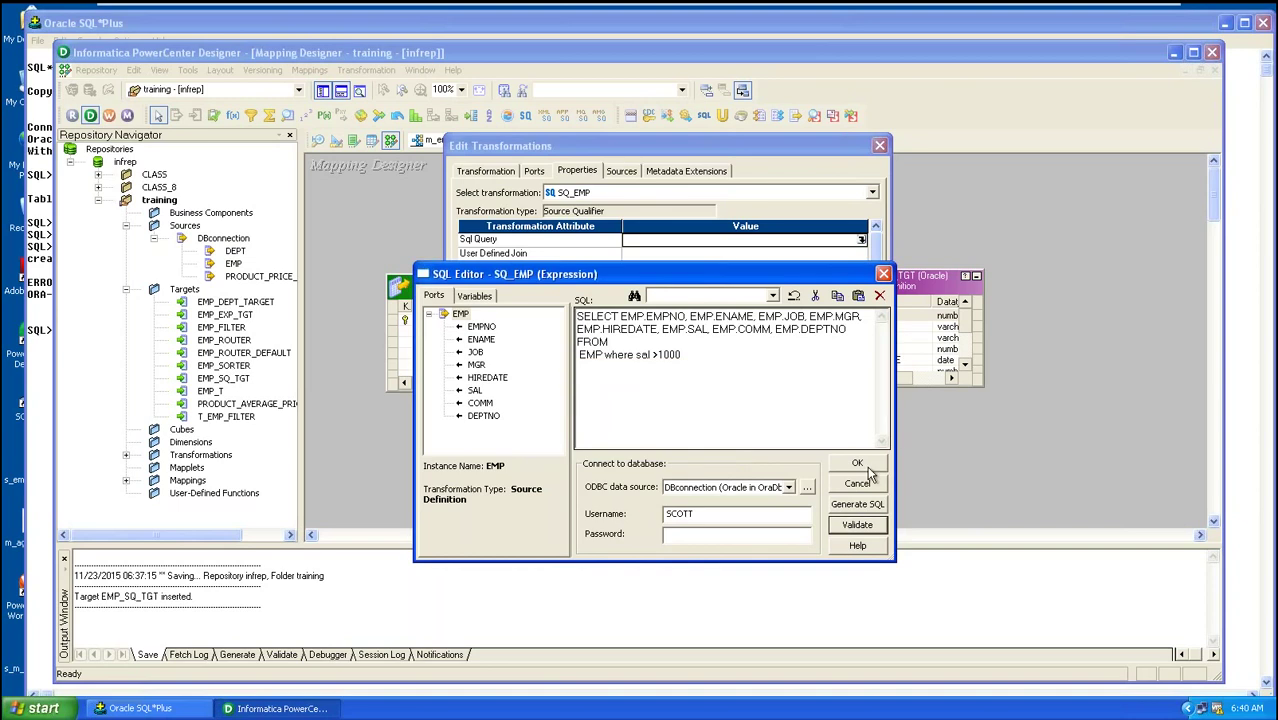
- Accept the edited SQL query and apply it to the SQ_EMP source qualifier
left_click(858, 465)
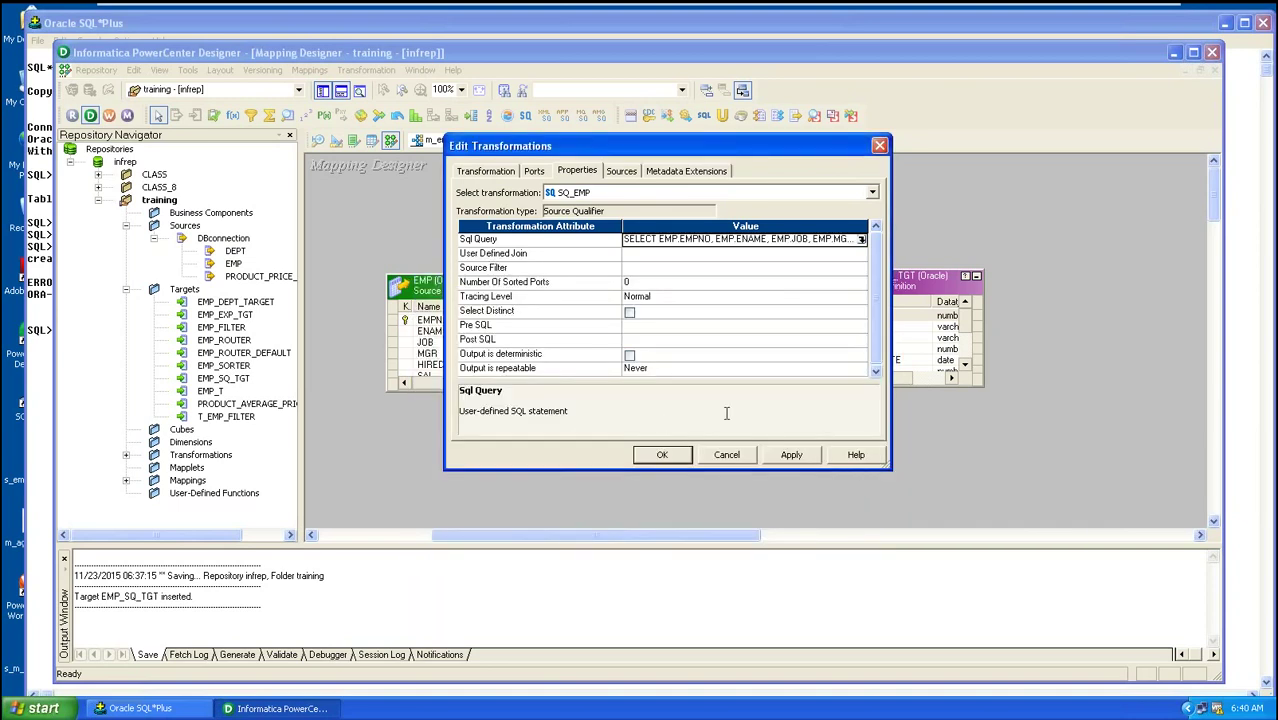
left_click(789, 455)
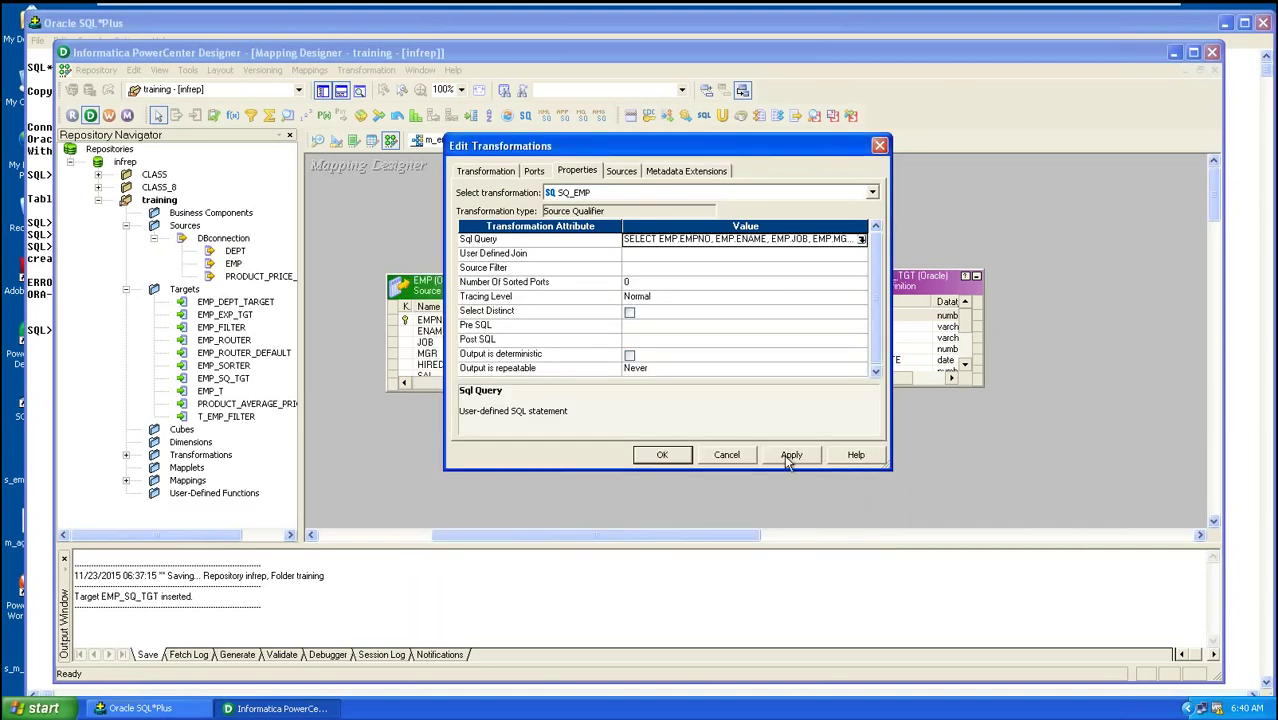
left_click(662, 455)
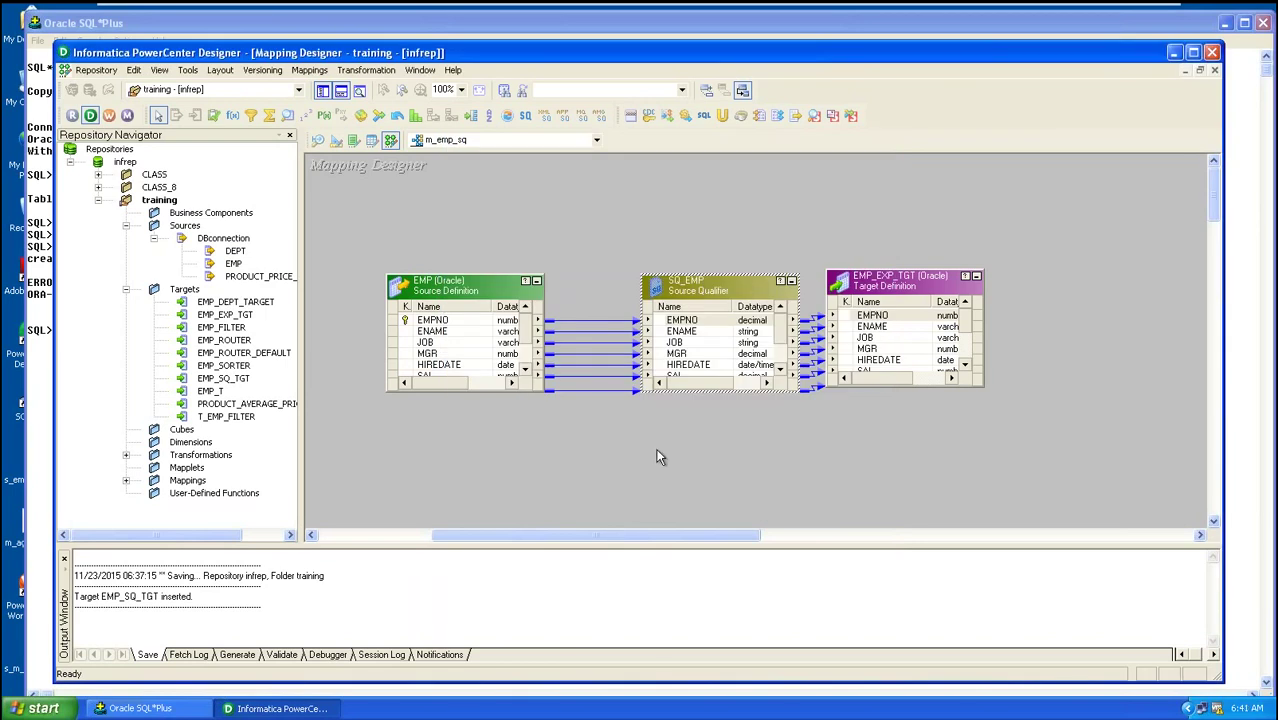
- Recheck the Sql Query attribute in SQ_EMP's properties and save the m_emp_sq mapping to the repository
double_click(746, 280)
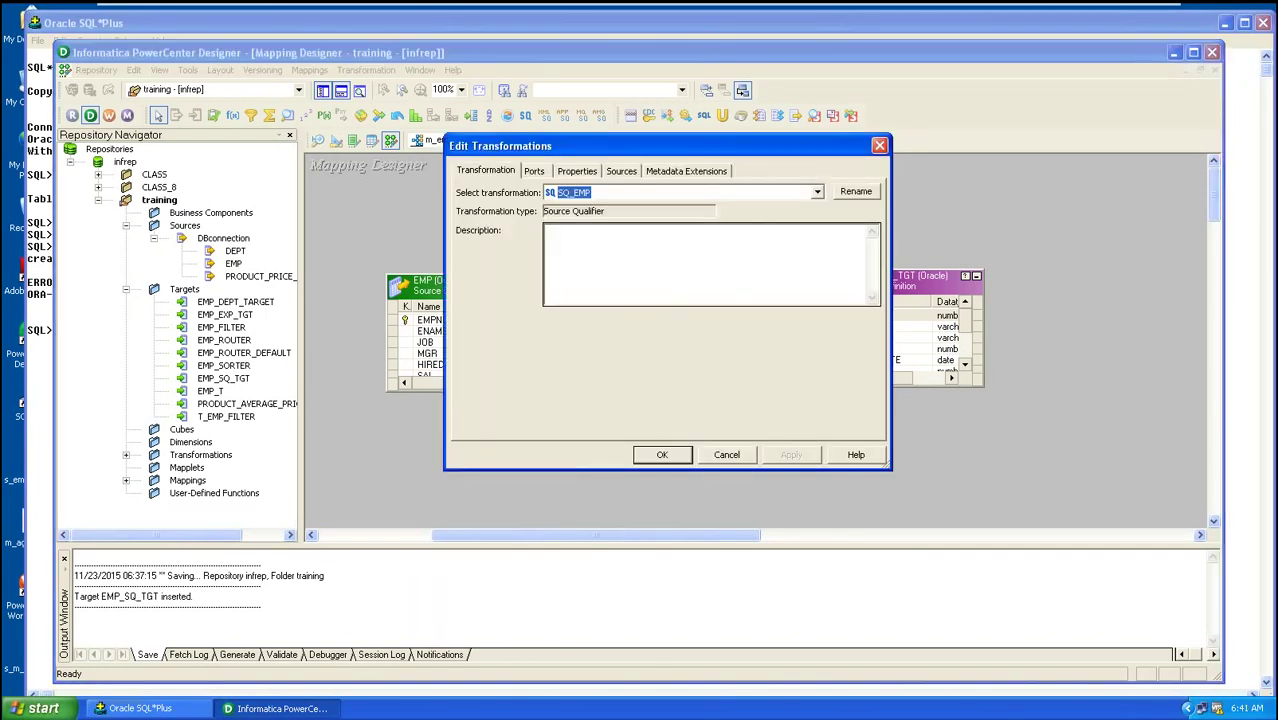
left_click(580, 174)
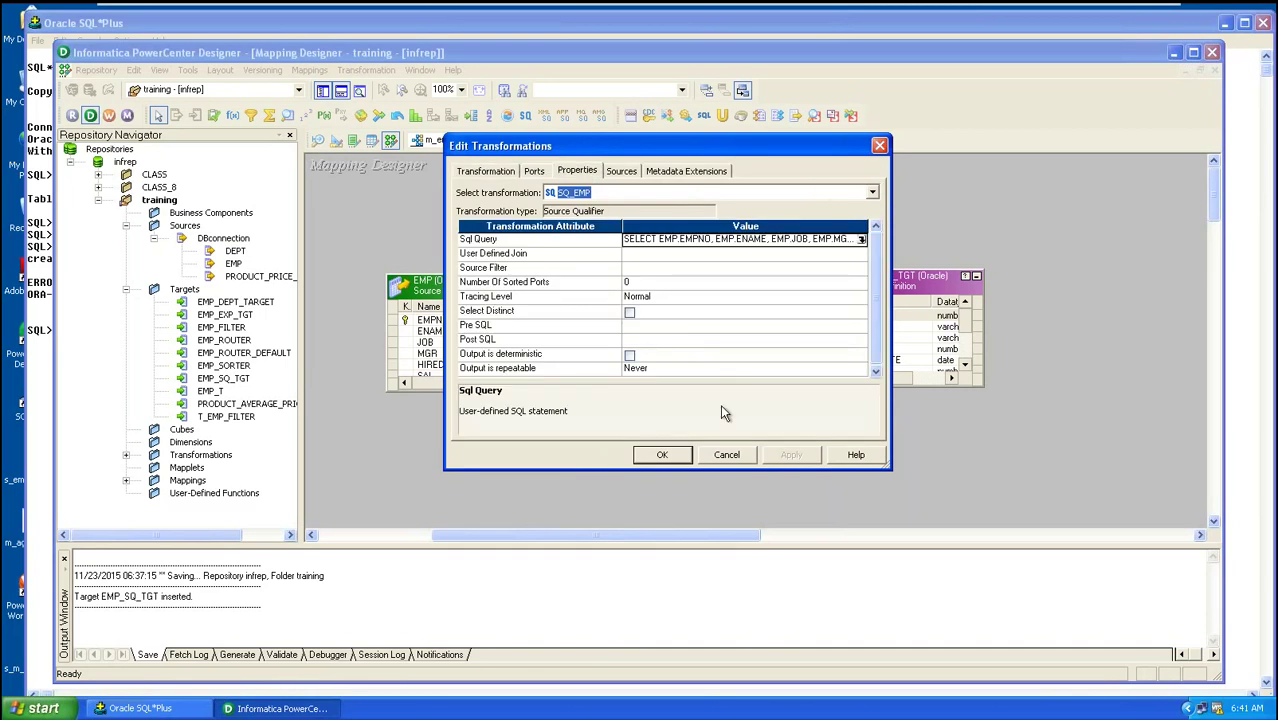
left_click(662, 455)
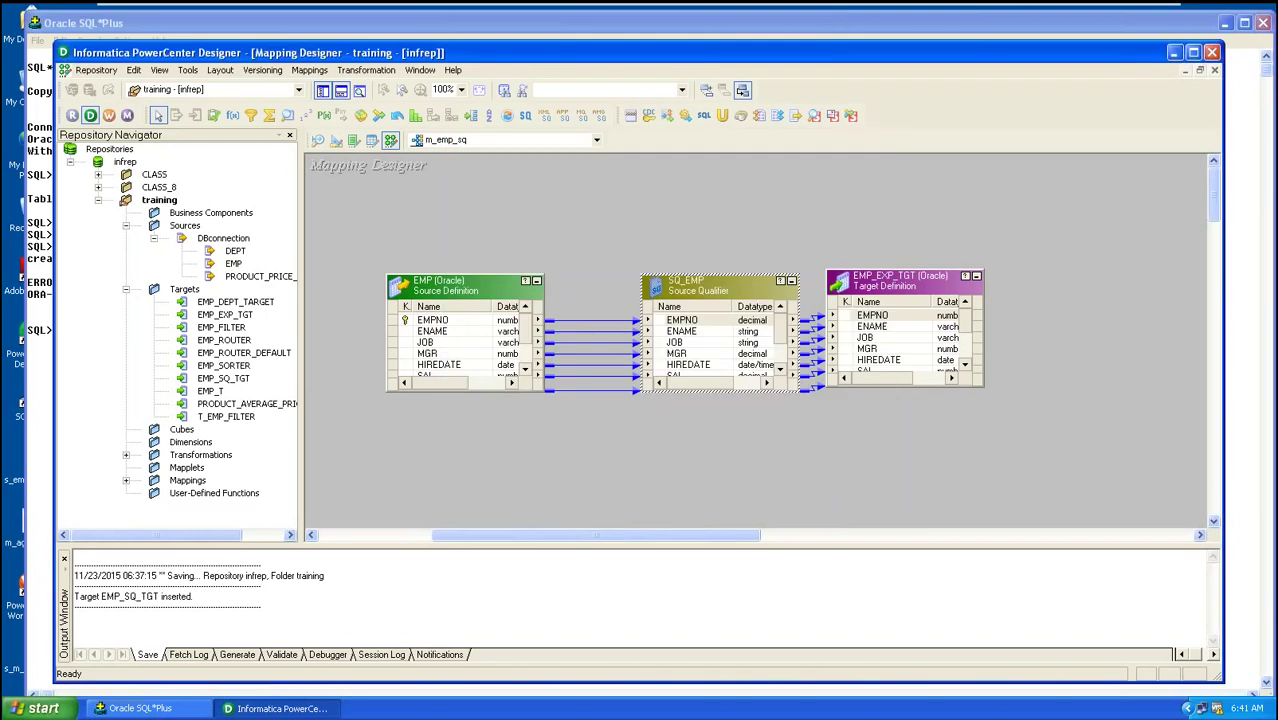
key("ctrl+s")
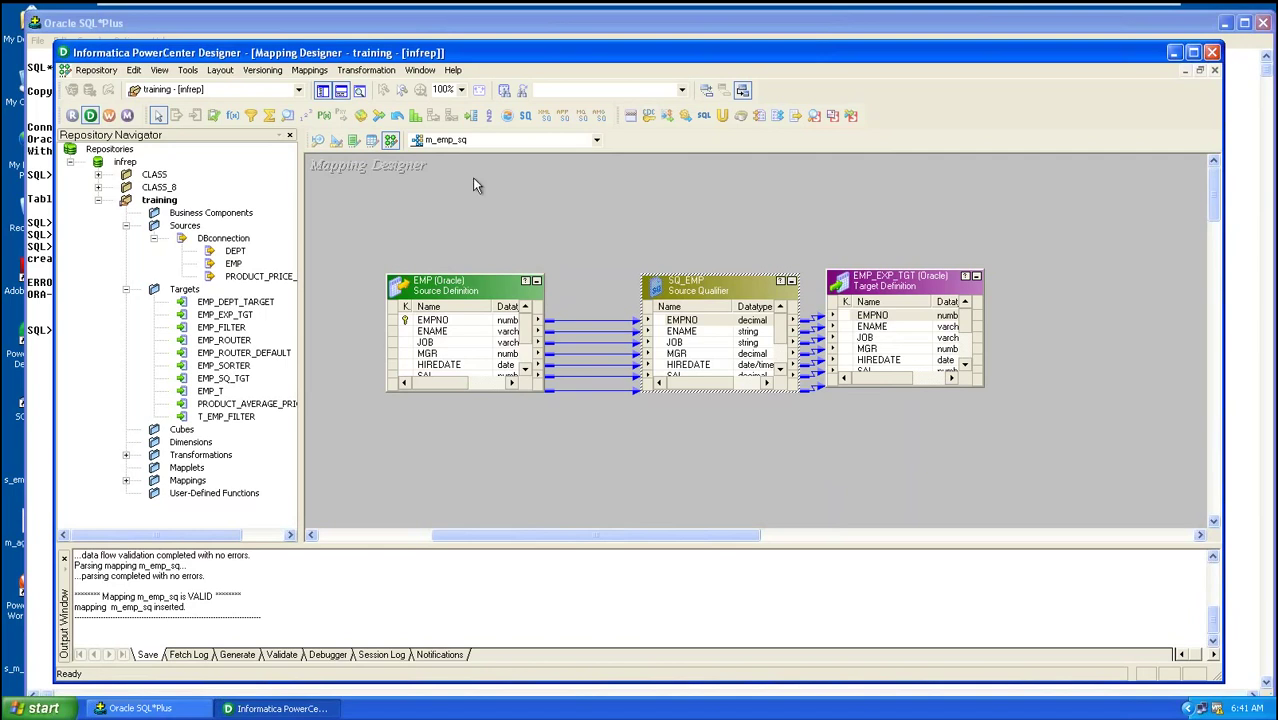
- Switch to Workflow Manager and close the open wkf_emp_exp workflow
left_click(110, 117)
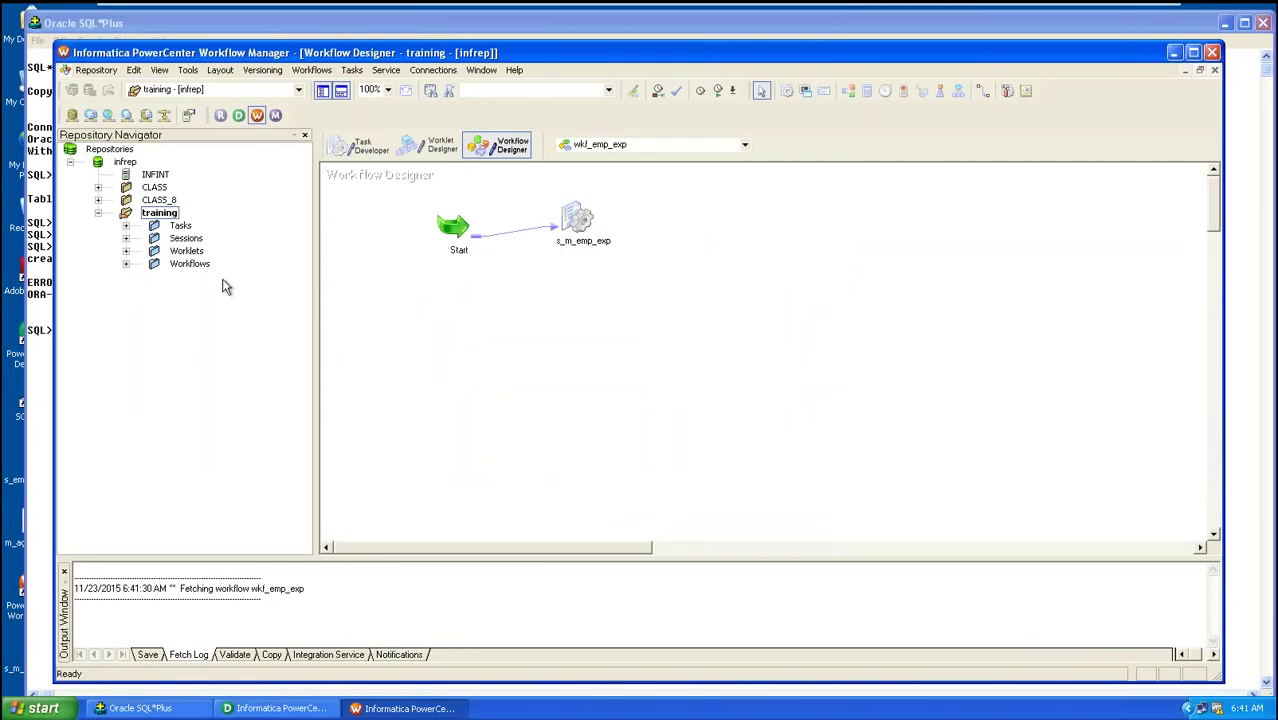
left_click(314, 72)
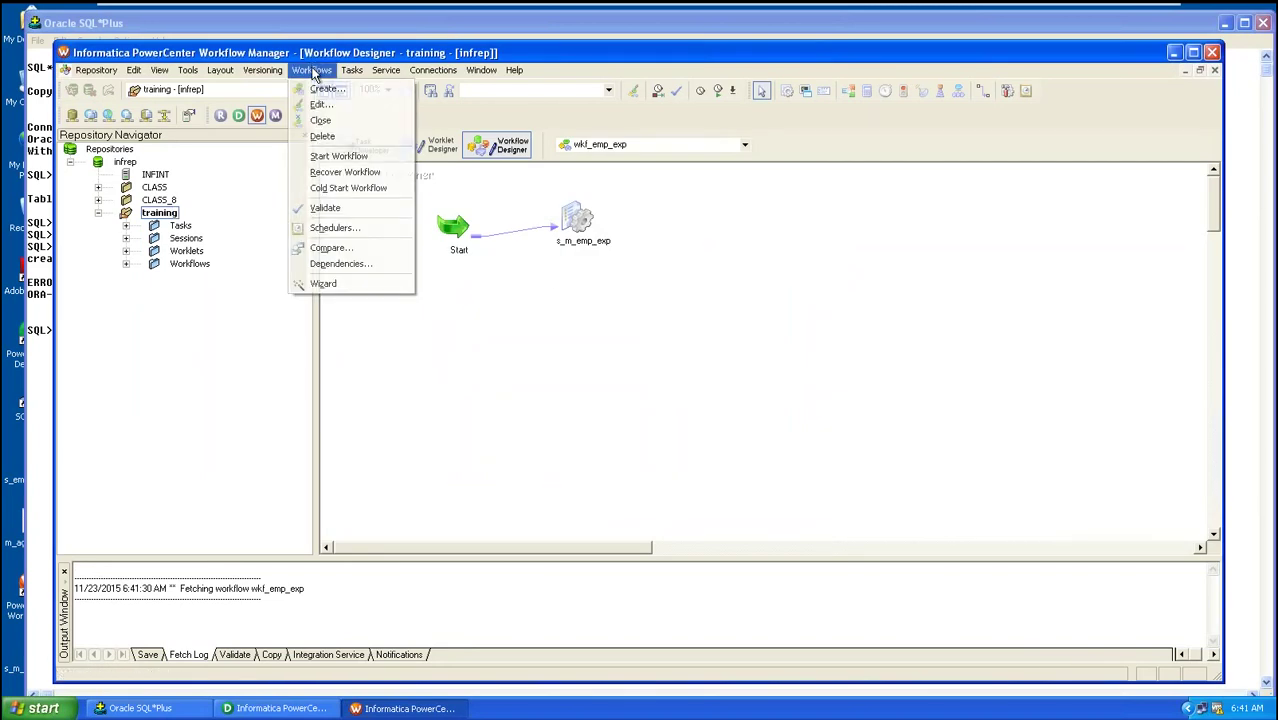
left_click(320, 120)
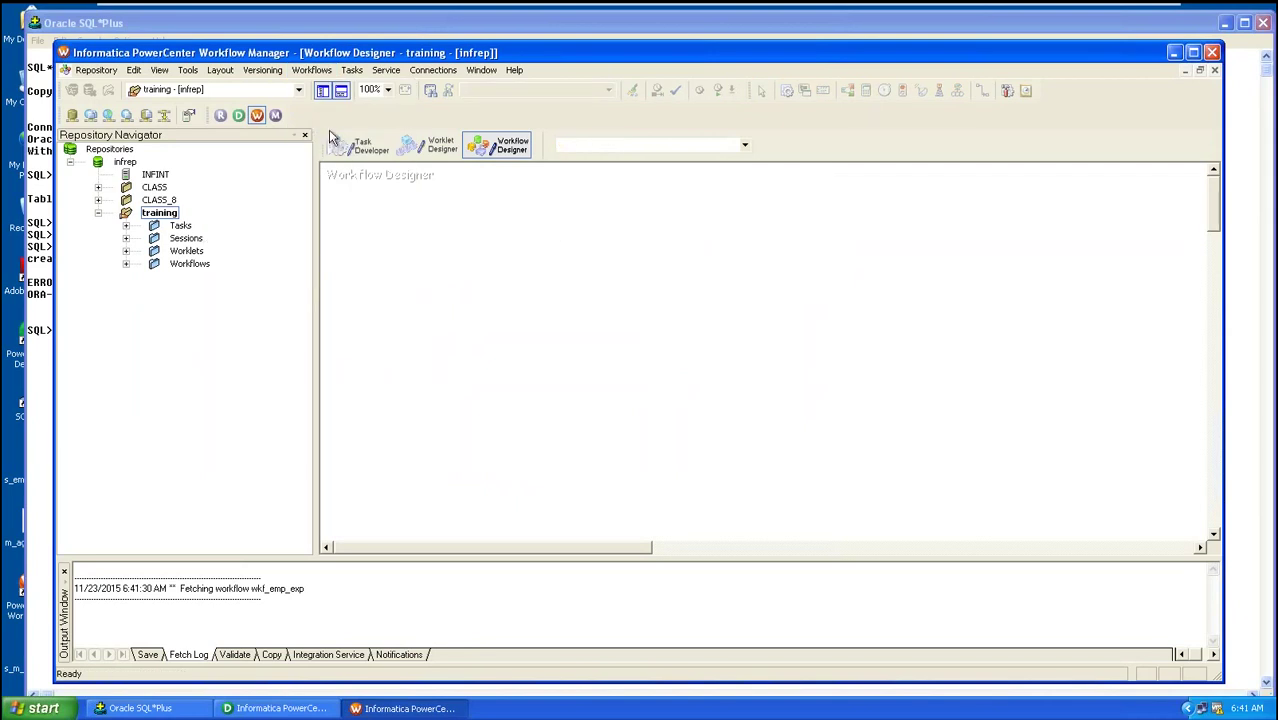
- Create a new workflow named wkf_emp_sq_tgt
left_click(314, 72)
left_click(325, 88)
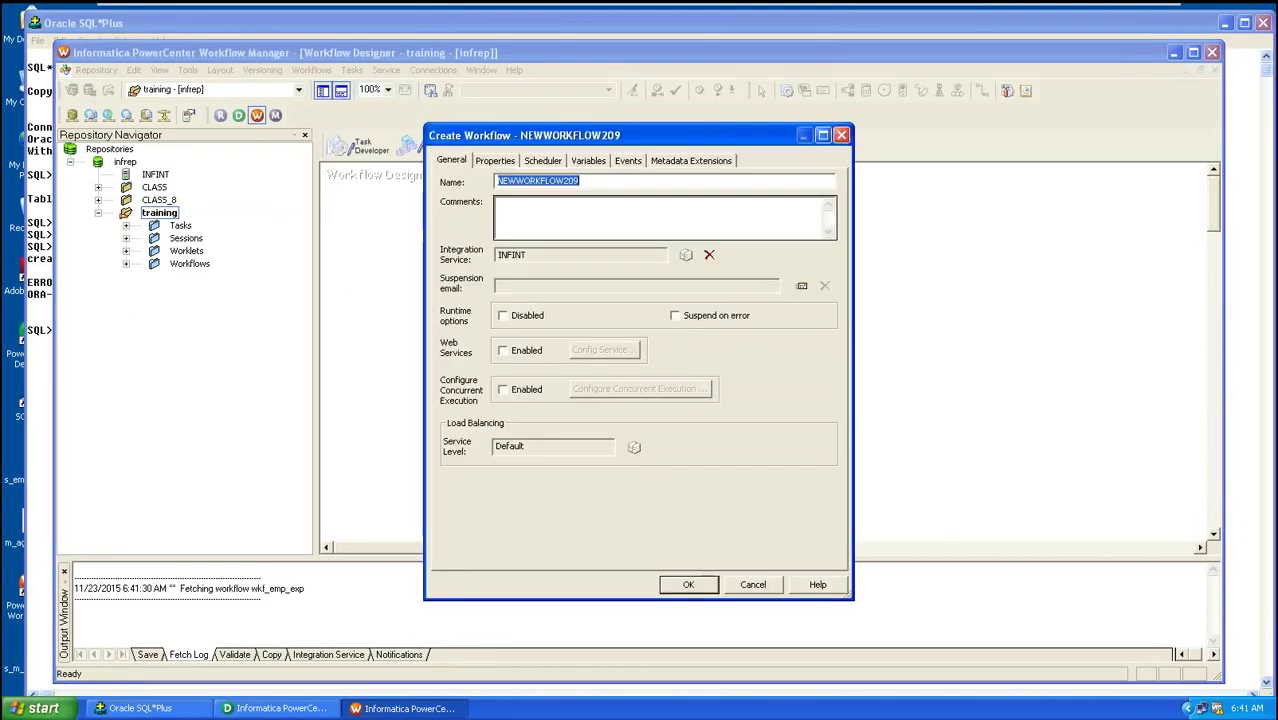
type("wkf")
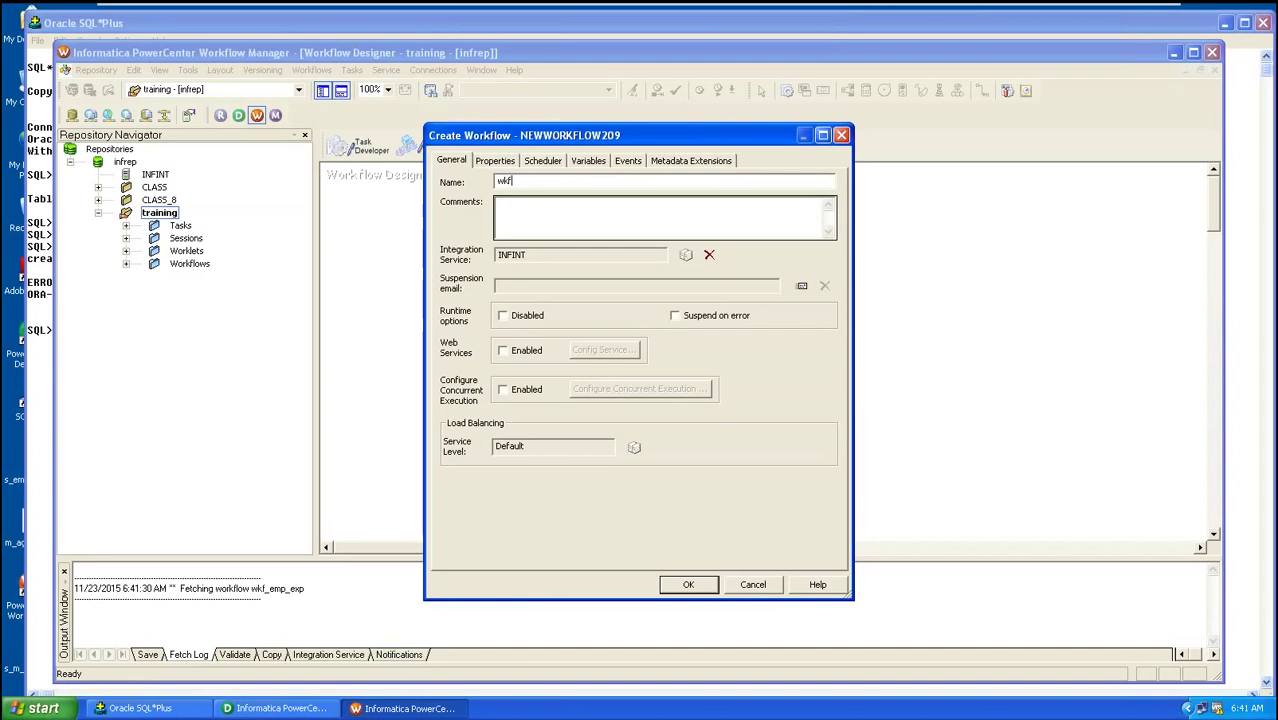
type("_emp_t")
key("BackSpace")
type("sq_tgt")
left_click(684, 584)
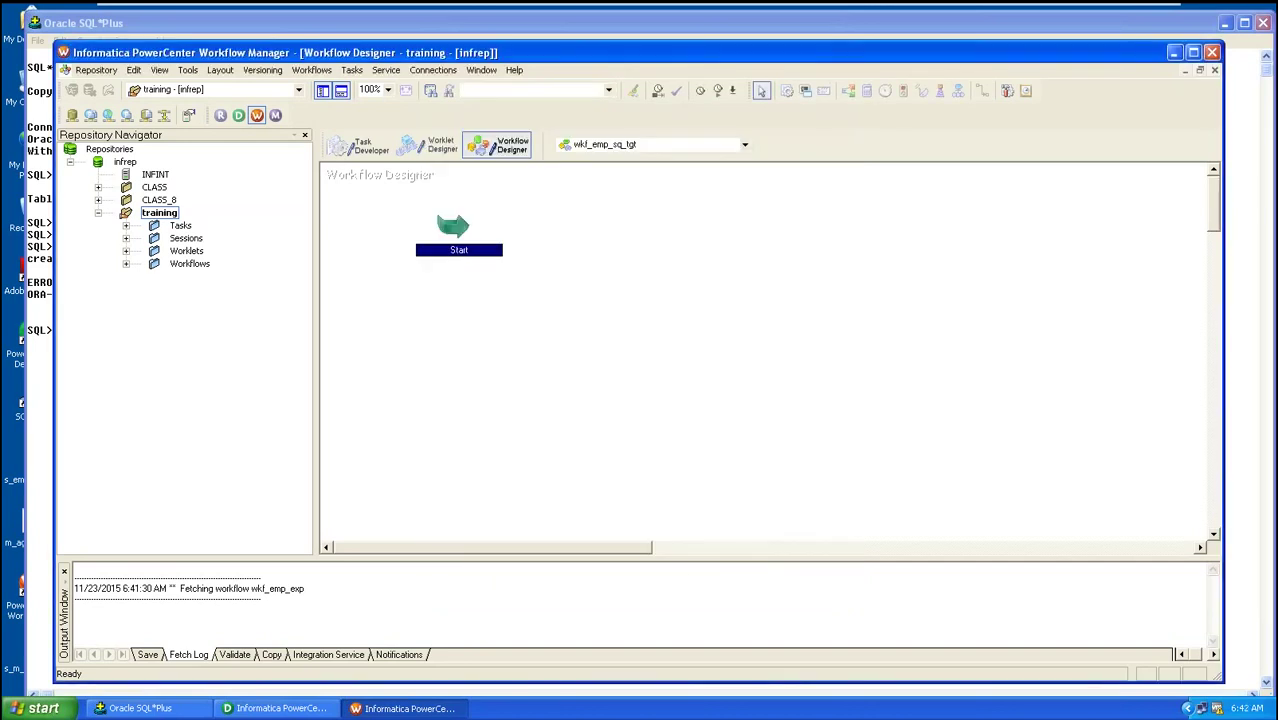
- Create a session task named s_m_emp_sq_tgt in the workflow and associate it with the m_emp_sq mapping
left_click(350, 71)
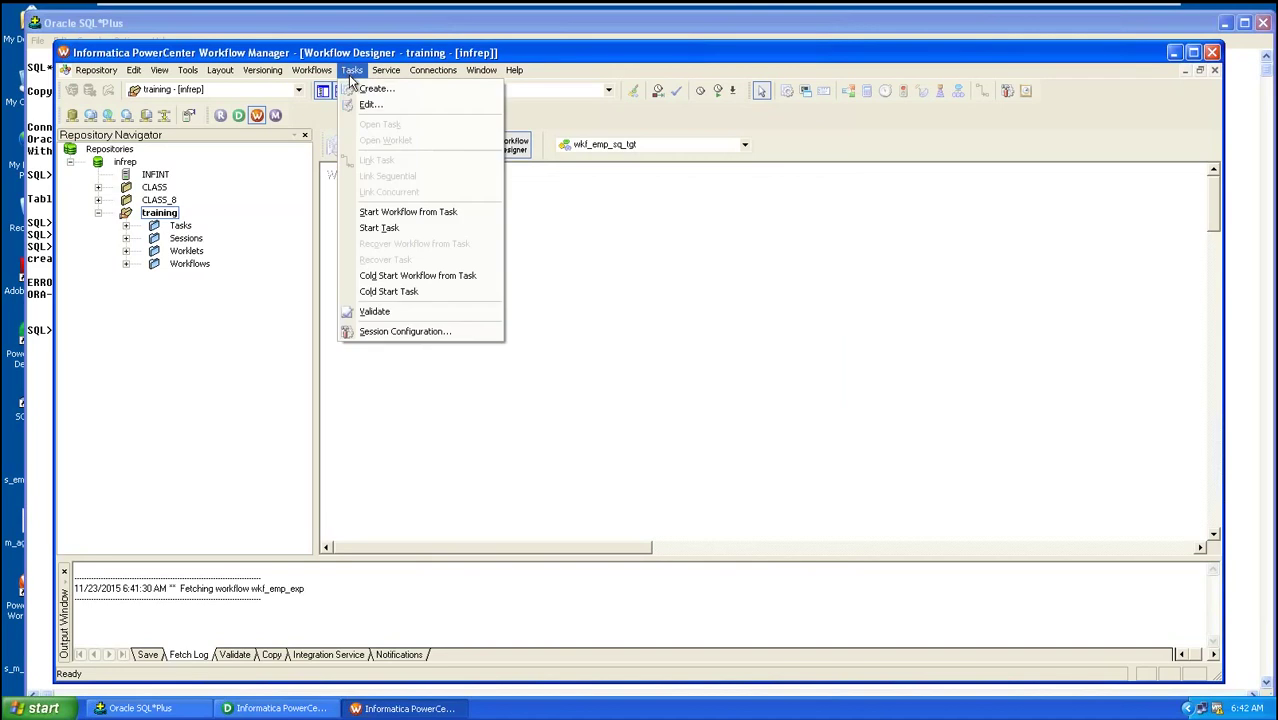
left_click(357, 92)
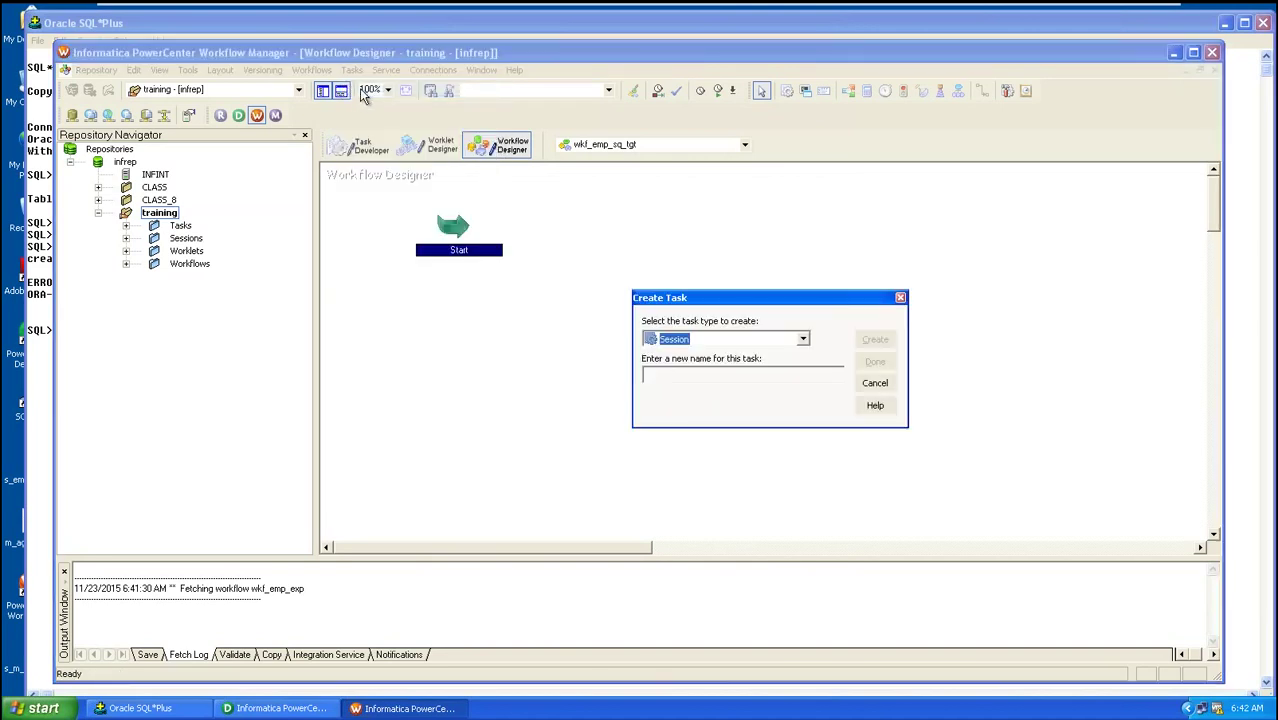
left_click(673, 366)
type("s")
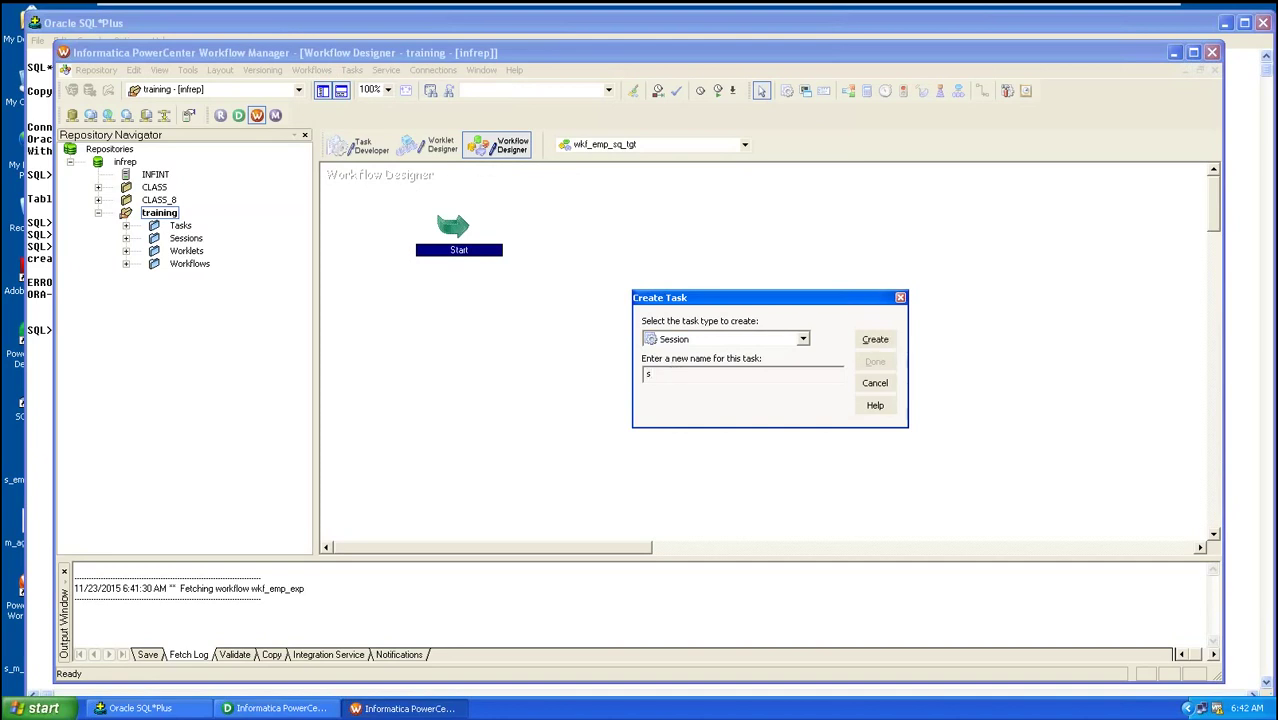
type("_m_emp_sq_tgt")
left_click(875, 339)
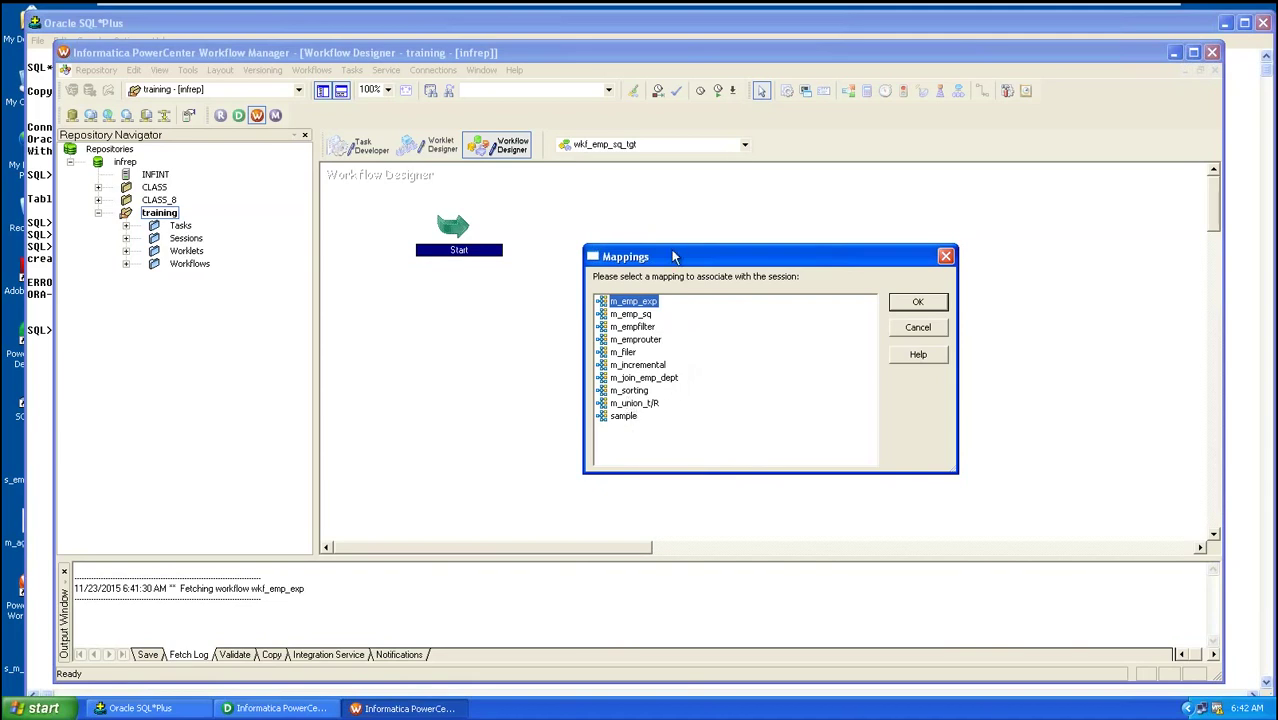
left_click(640, 315)
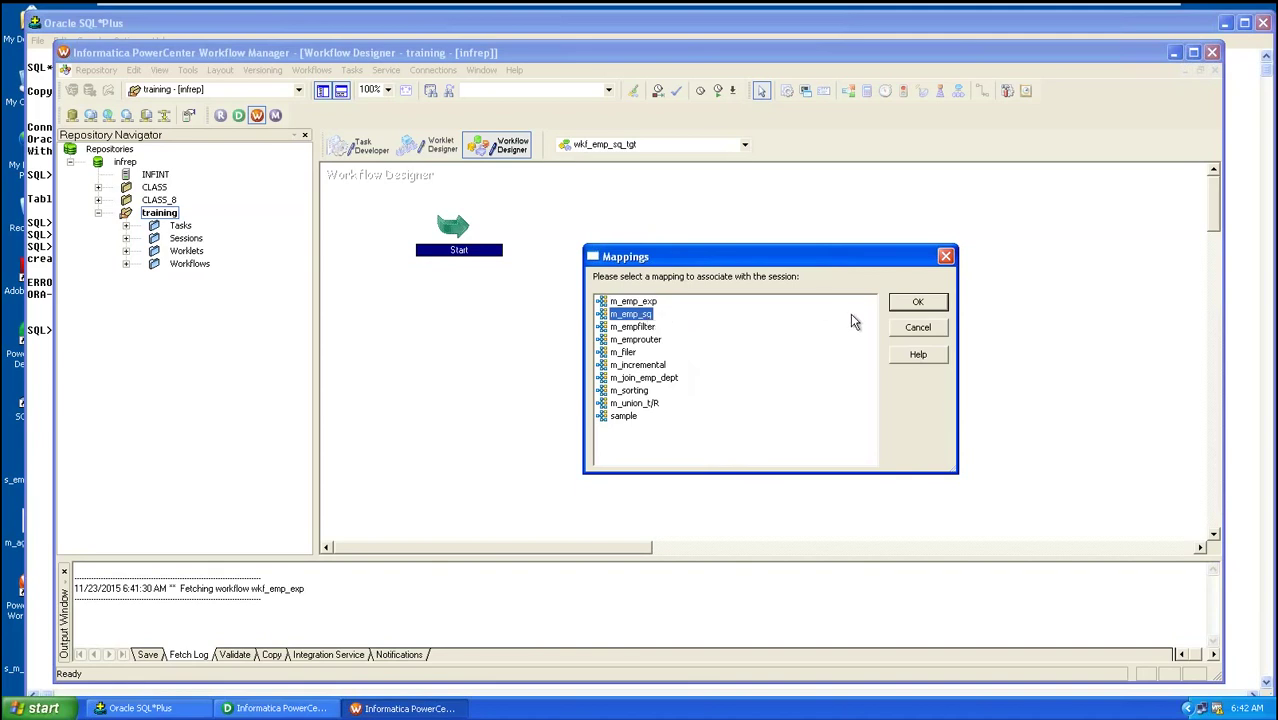
left_click(918, 303)
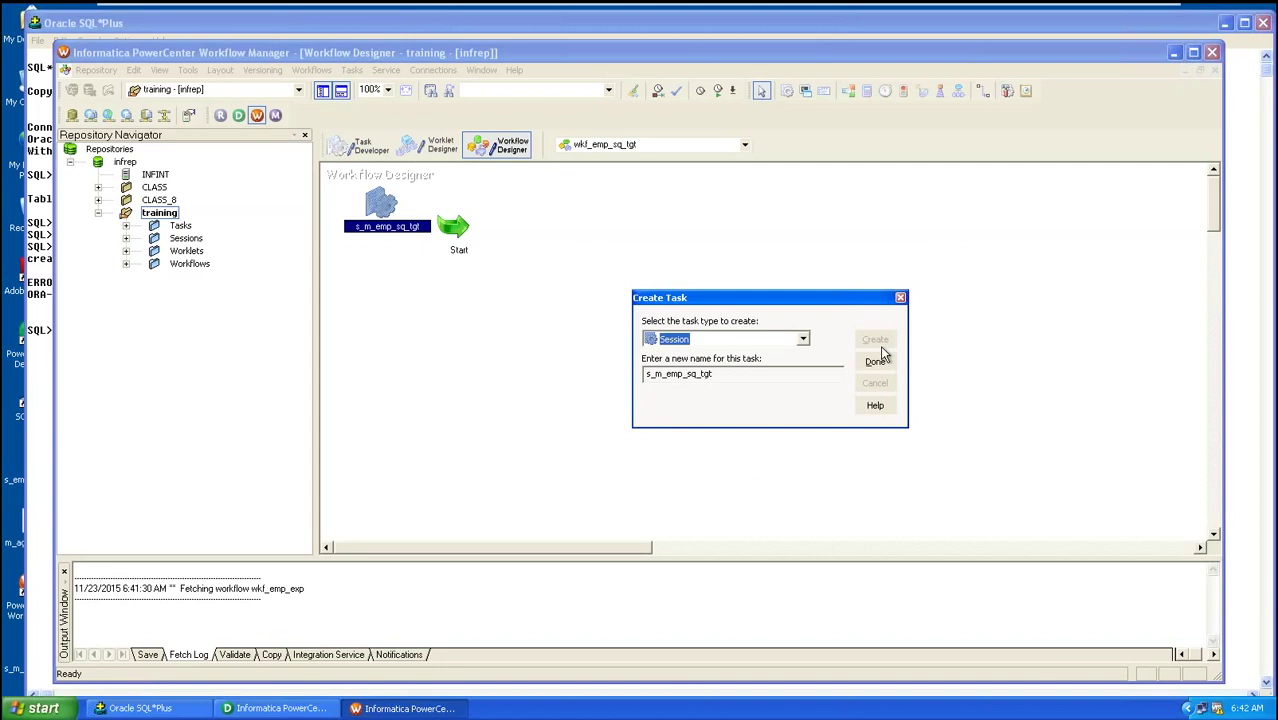
left_click(875, 361)
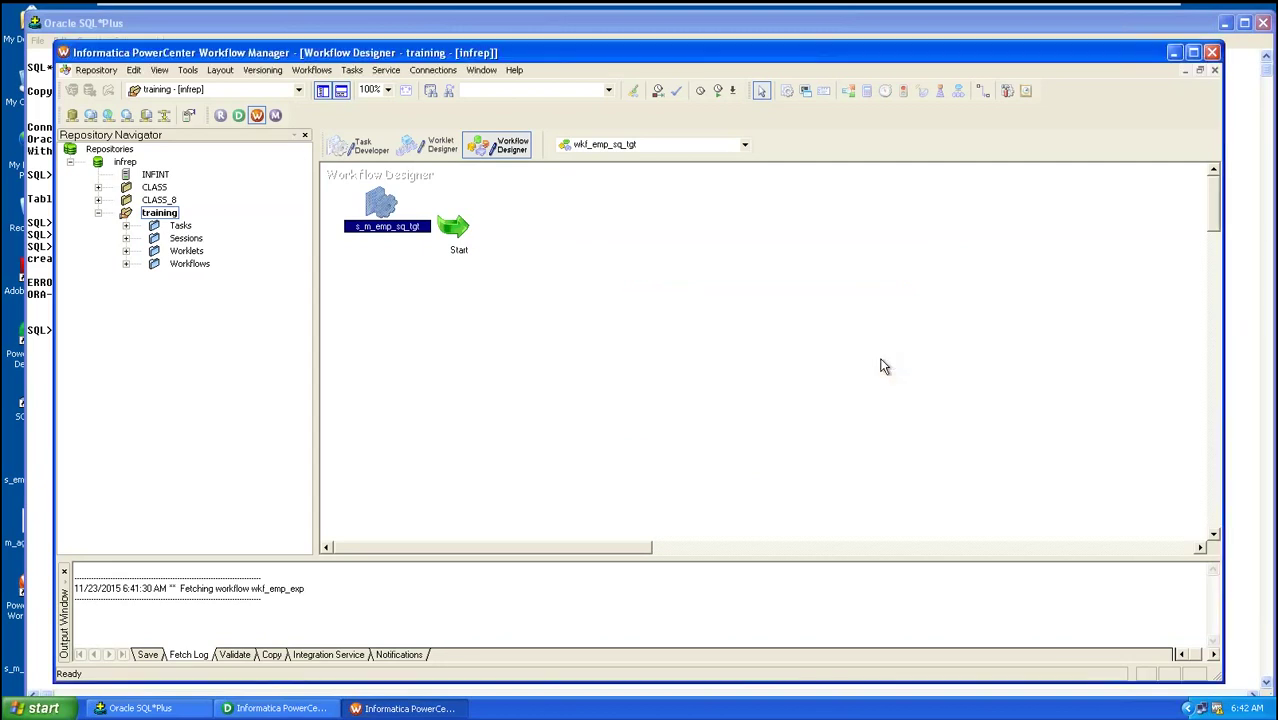
- Place the s_m_emp_sq_tgt session to the right of the Start task and link Start to it
left_click_drag(373, 214, 608, 237)
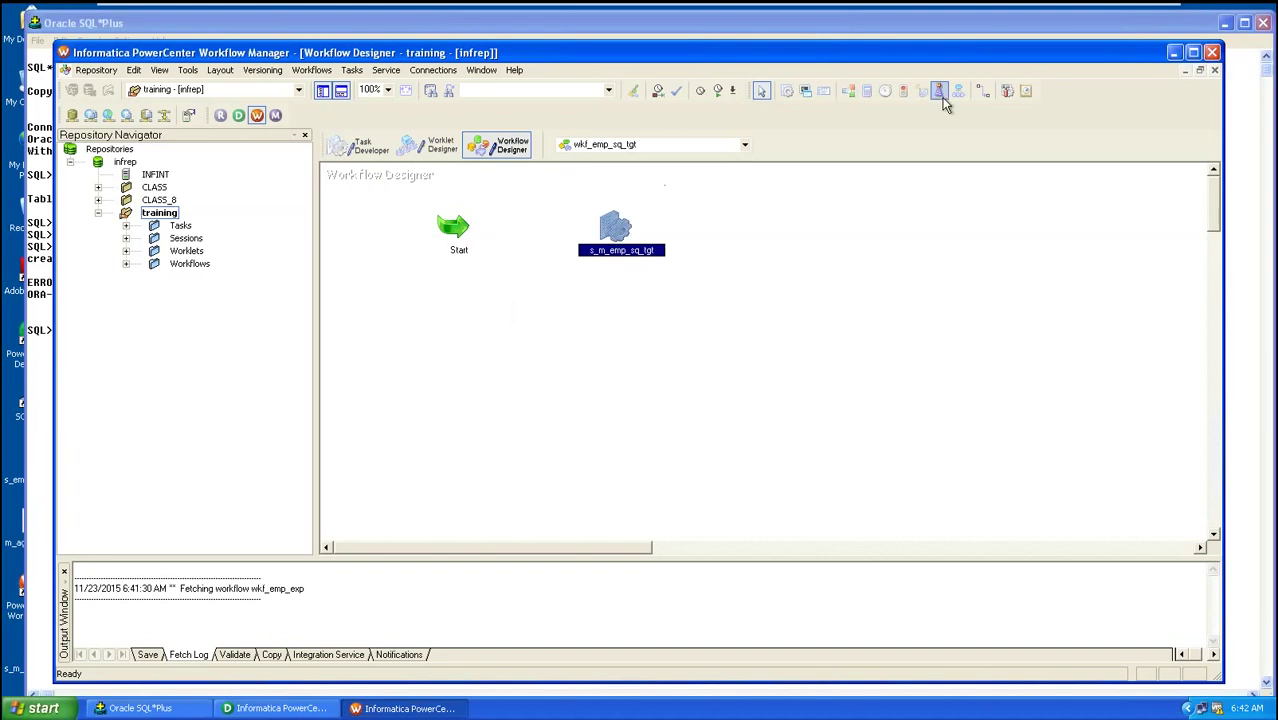
left_click(984, 91)
left_click_drag(458, 230, 592, 237)
key("Escape")
left_click(679, 306)
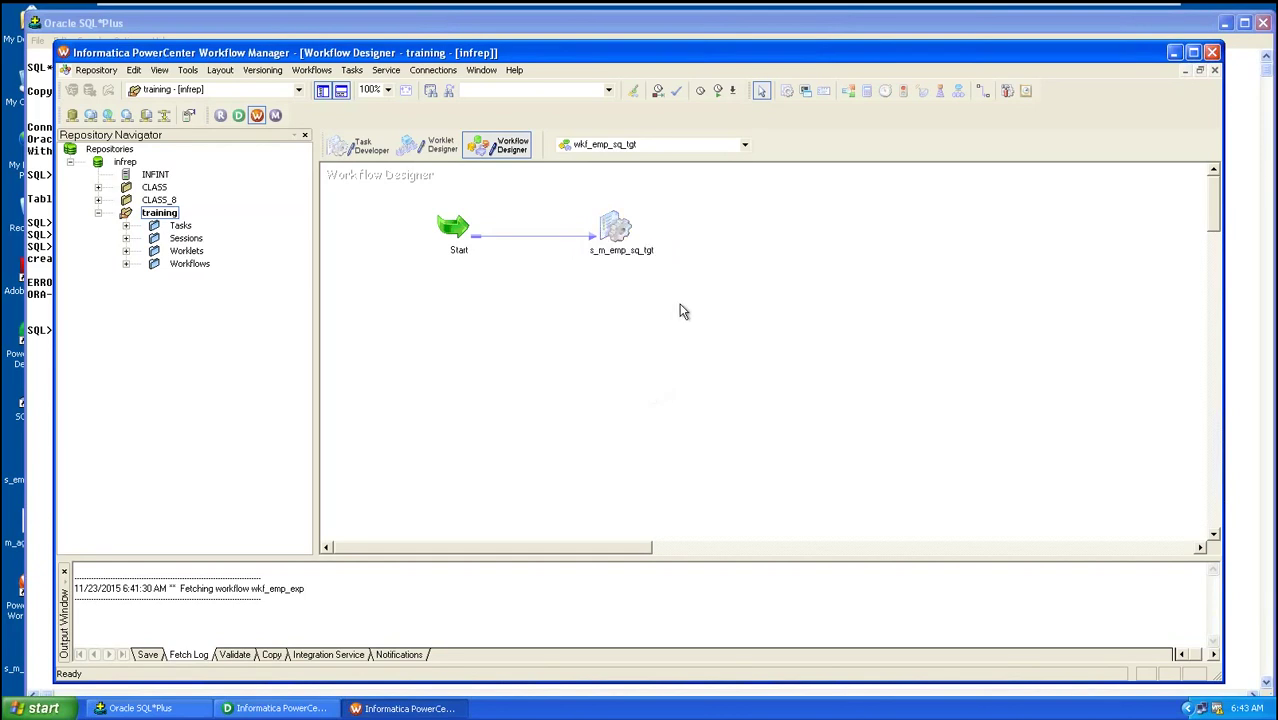
- Set the target load type of EMP_EXP_TGT to Normal in the s_m_emp_sq_tgt session's mapping settings
double_click(622, 258)
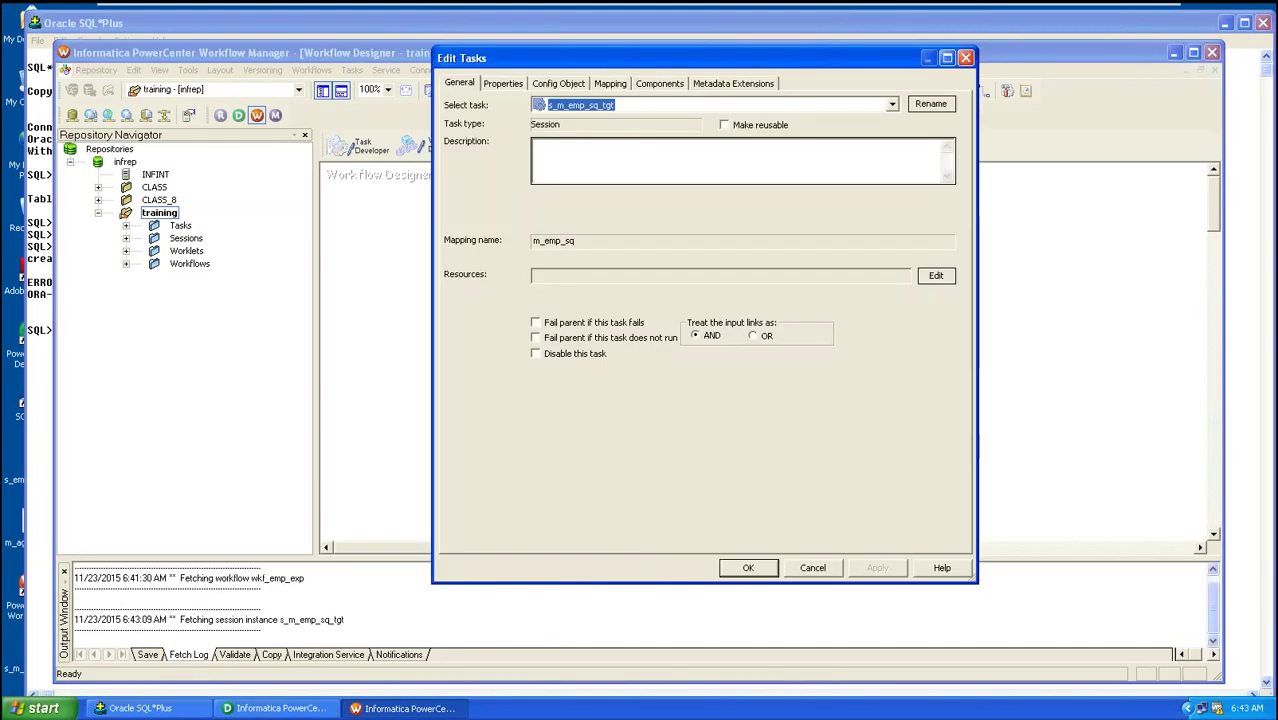
left_click(611, 84)
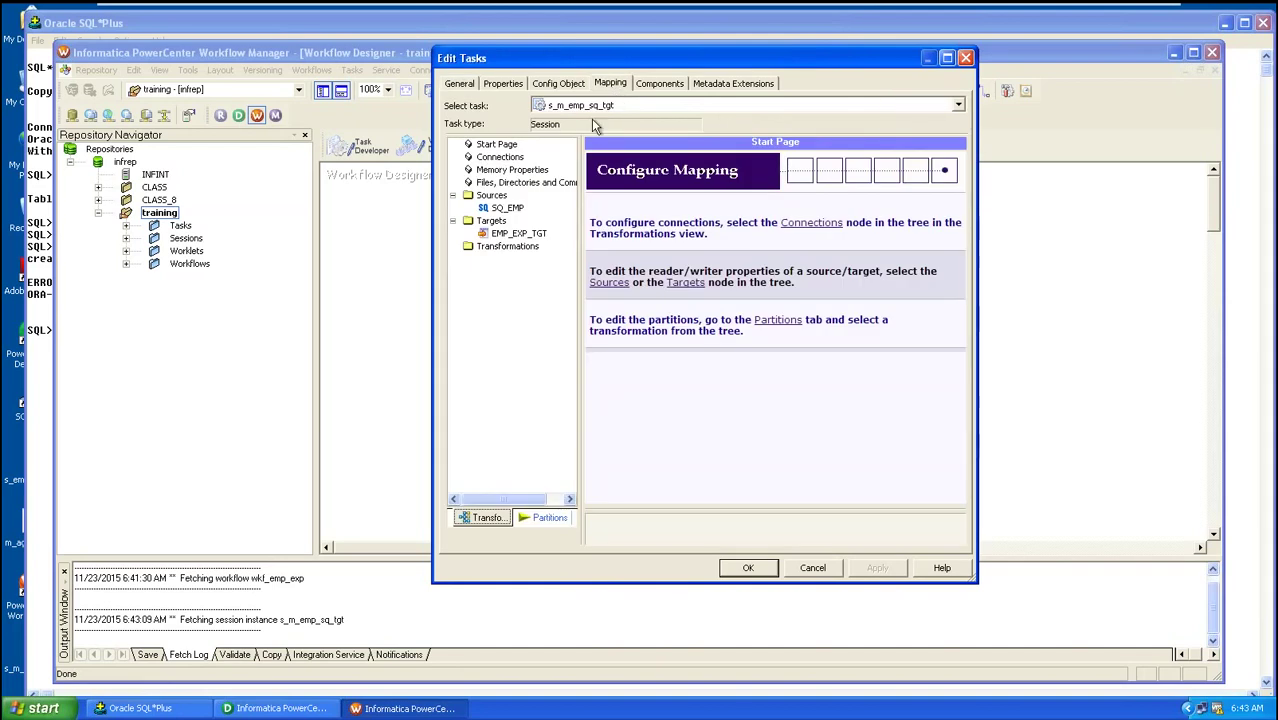
left_click(507, 208)
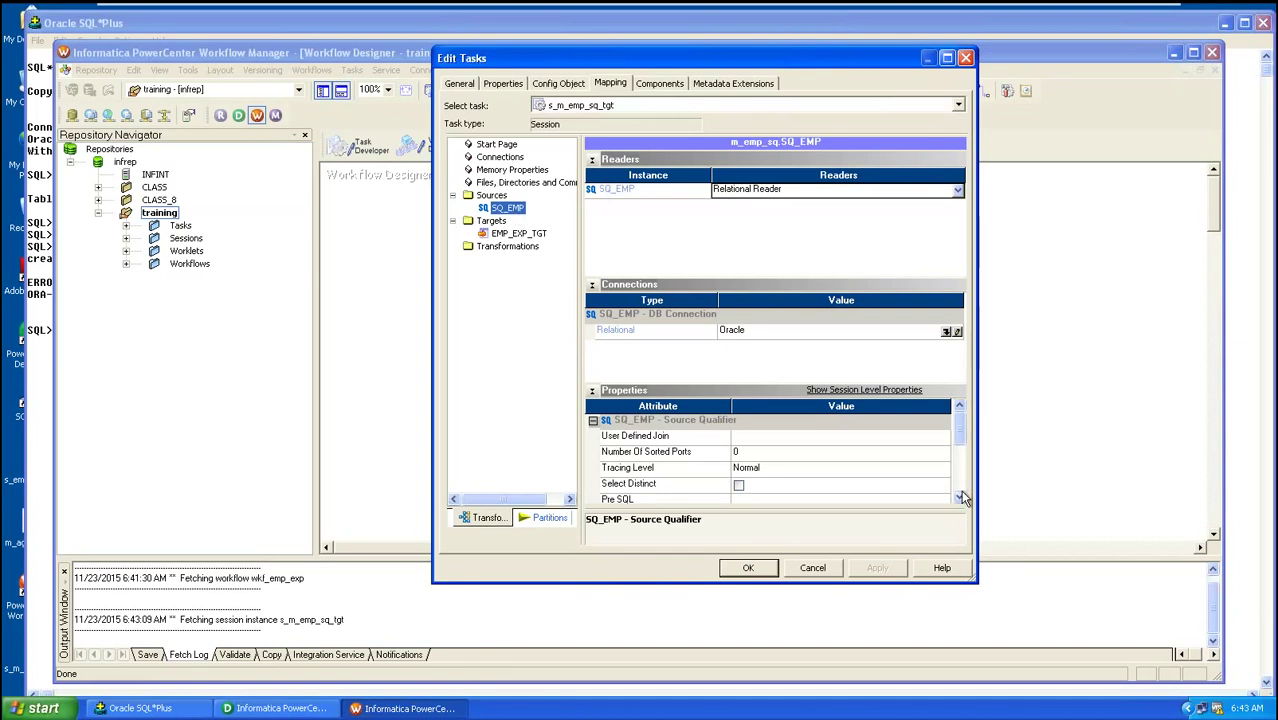
left_click(499, 233)
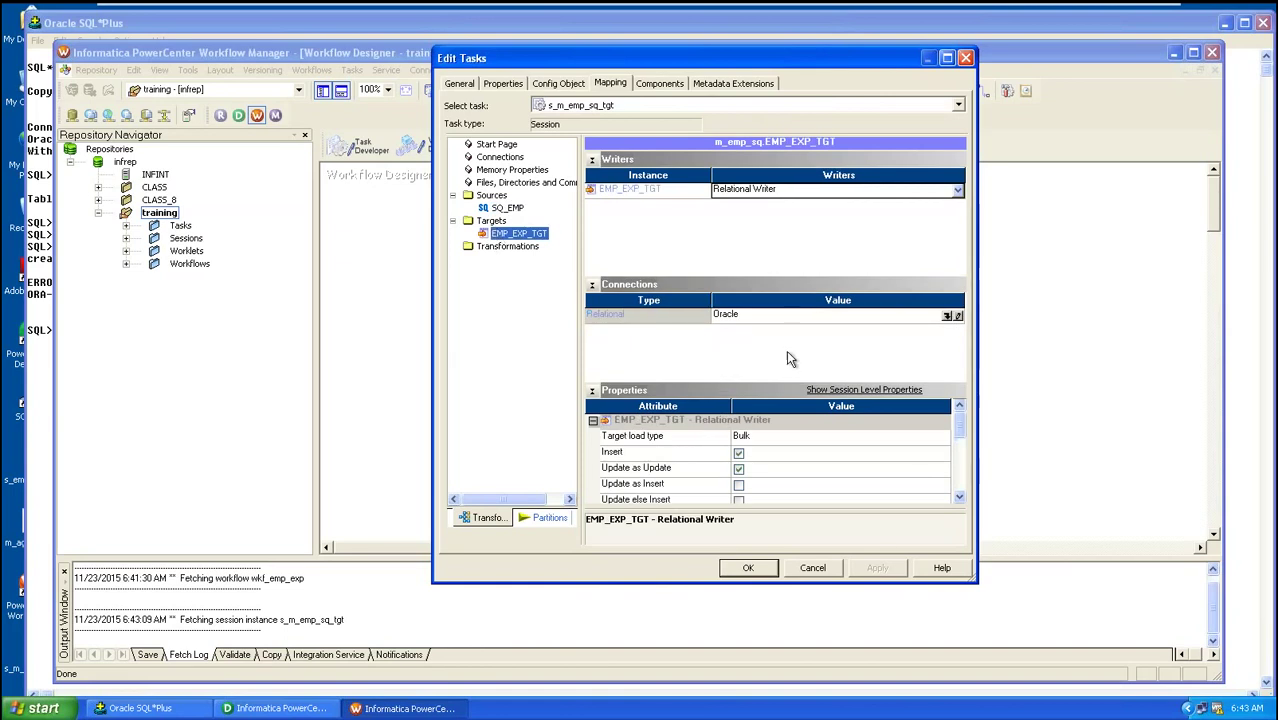
left_click(870, 436)
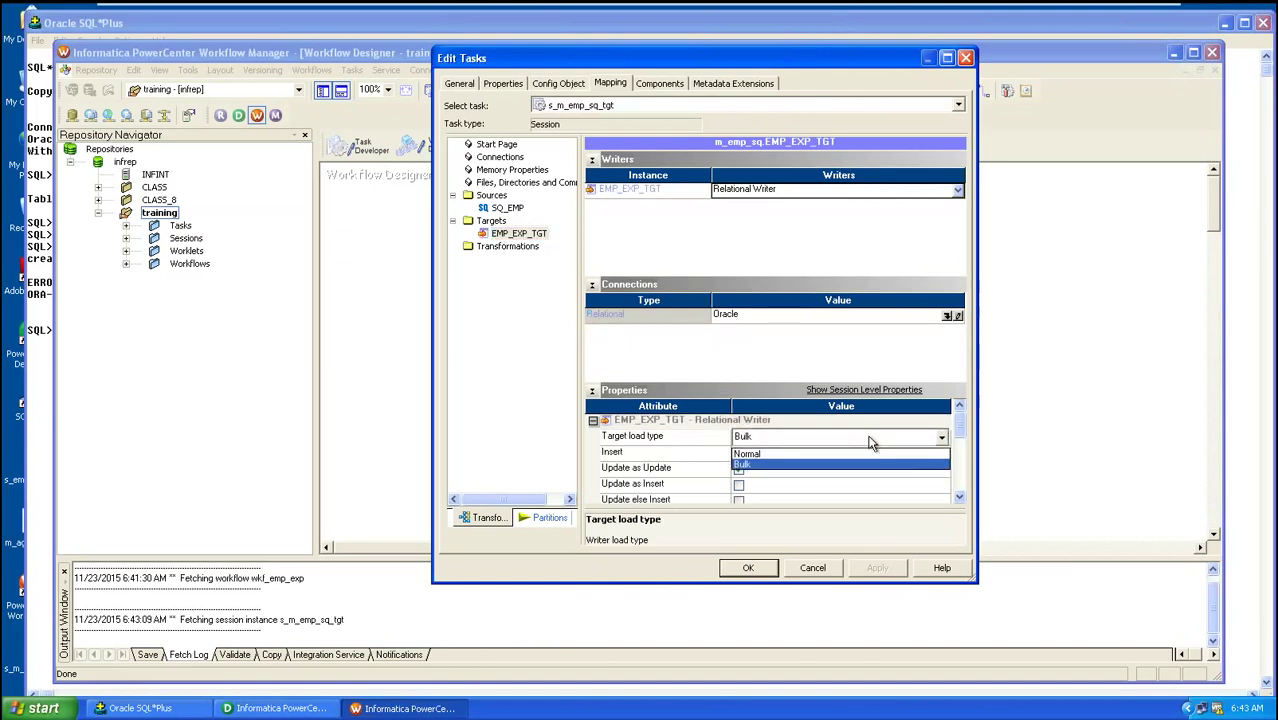
left_click(860, 456)
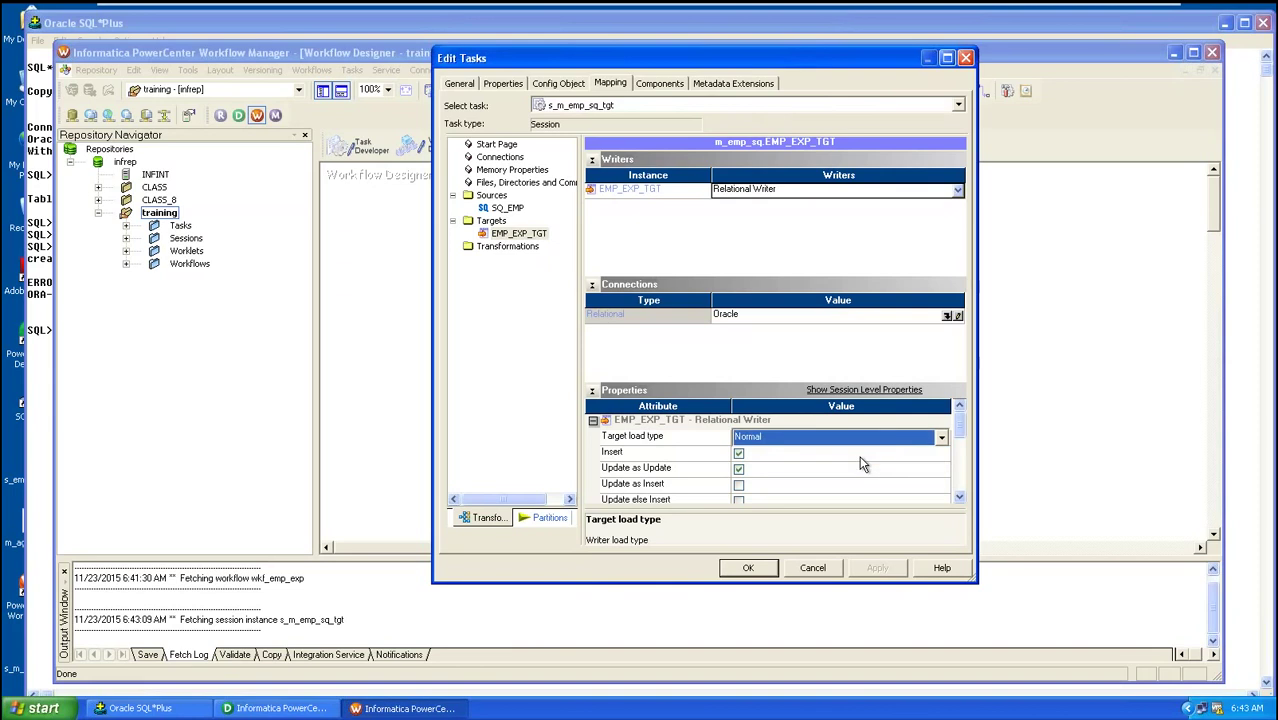
left_click(776, 568)
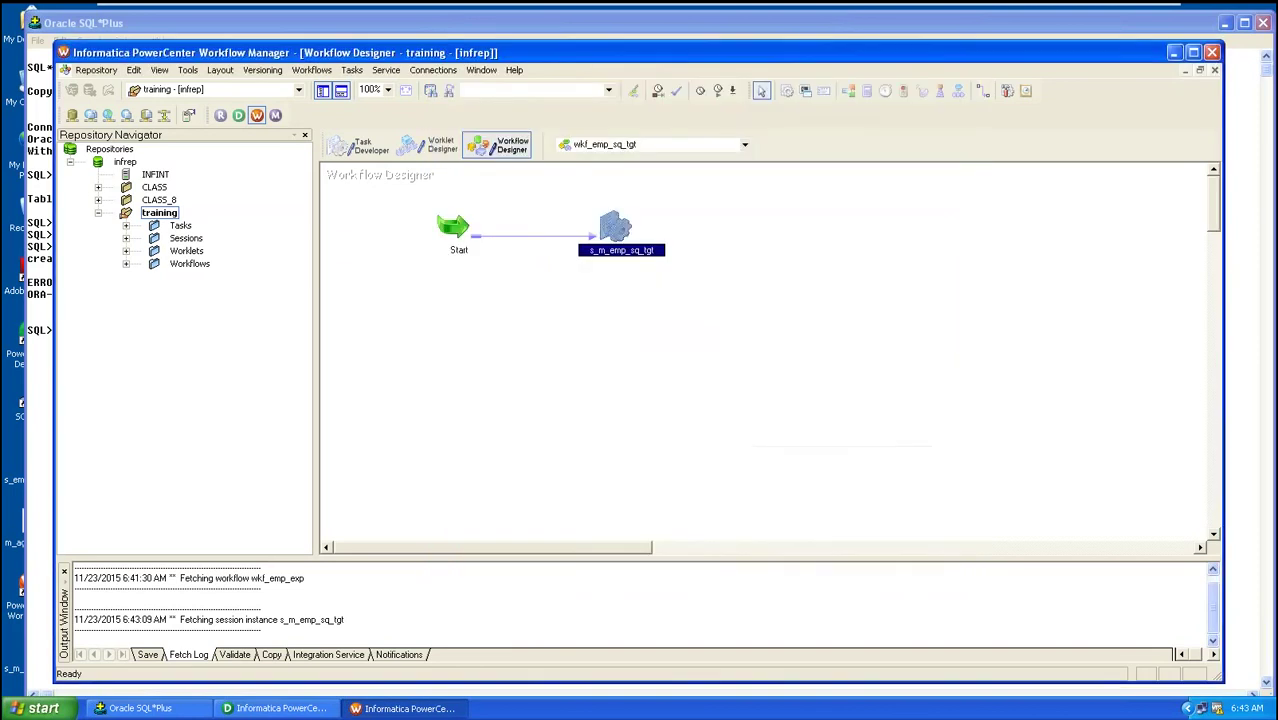
- Check the Sql Query attribute of SQ_EMP in the s_m_emp_sq_tgt session's mapping settings
left_click(617, 243)
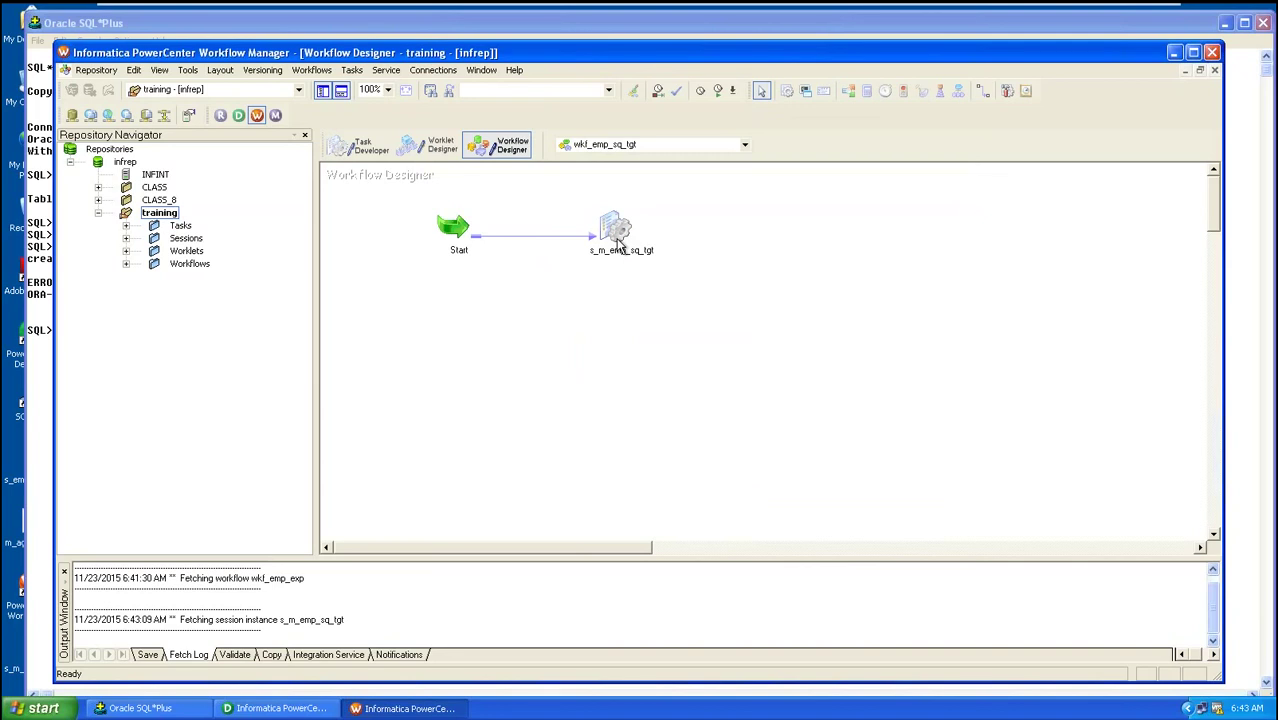
mouse_move(622, 258)
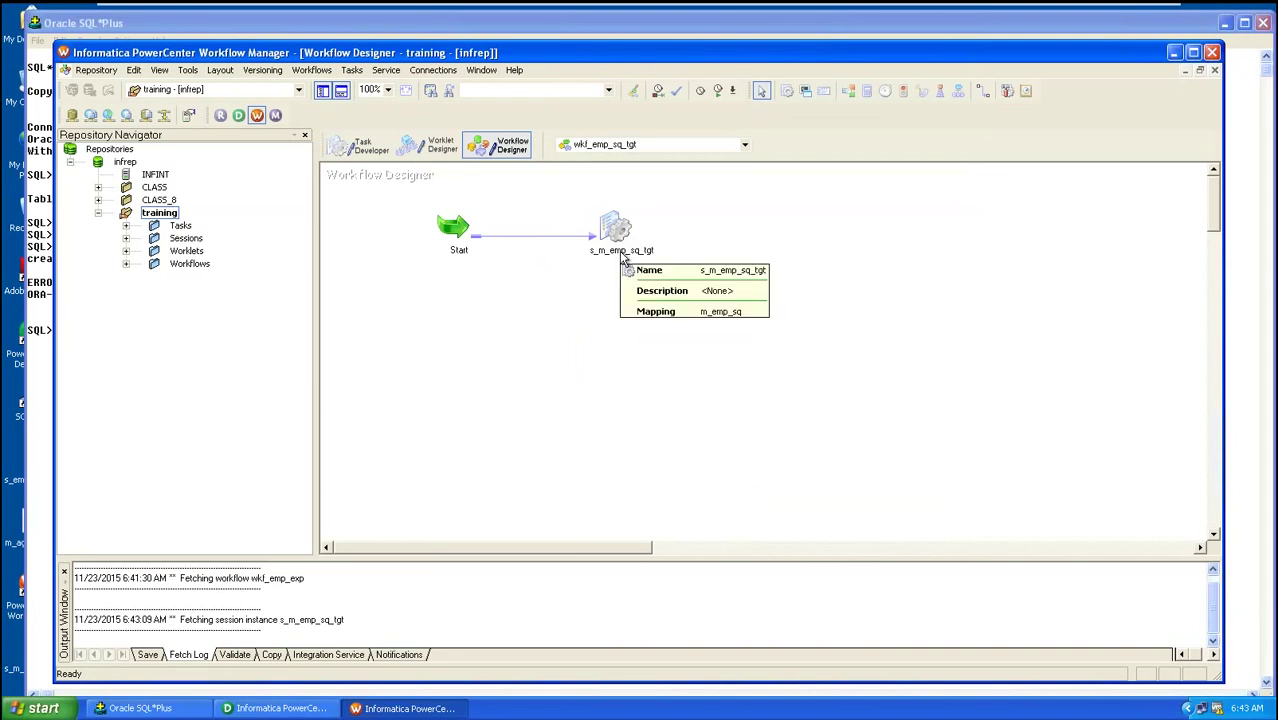
left_click(627, 252)
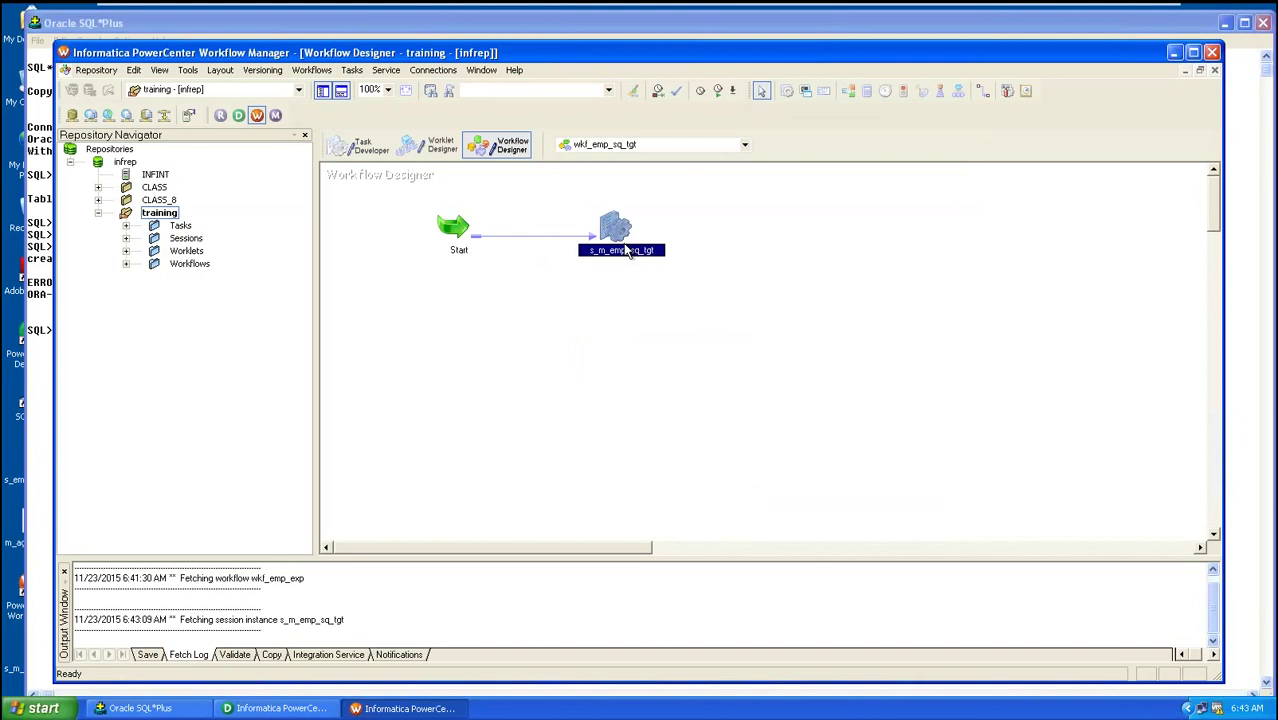
double_click(627, 238)
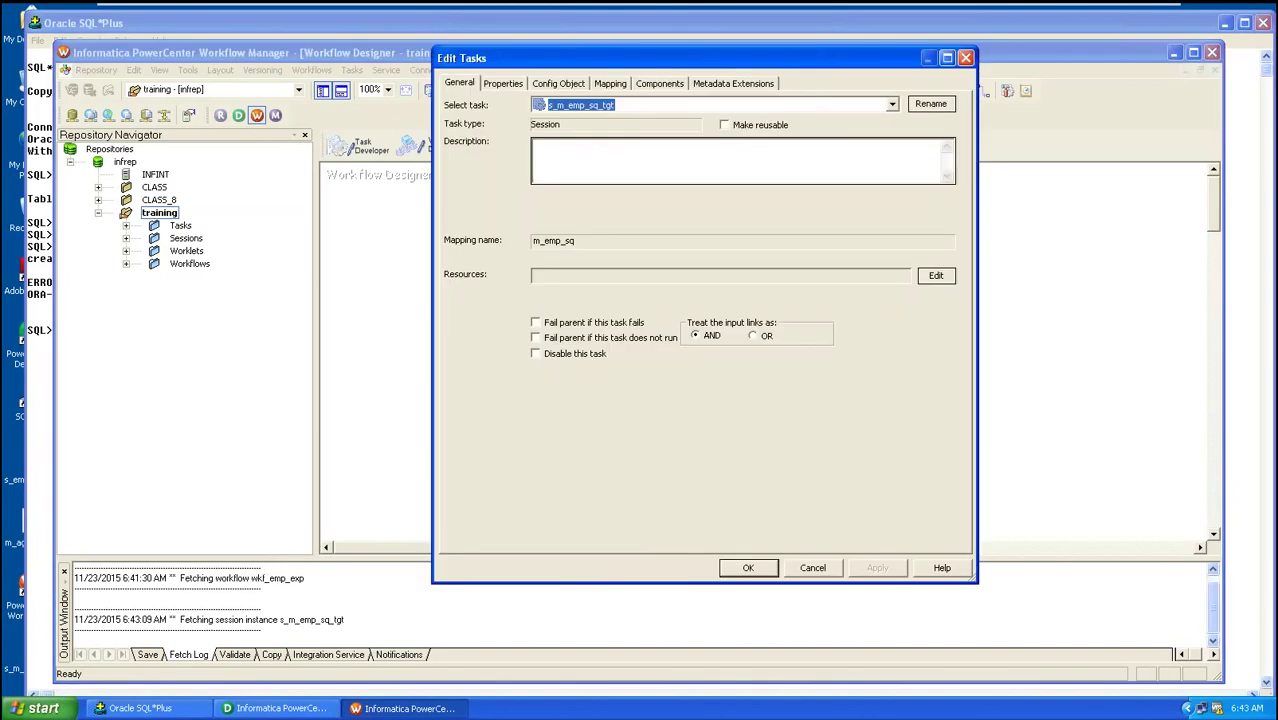
left_click(612, 84)
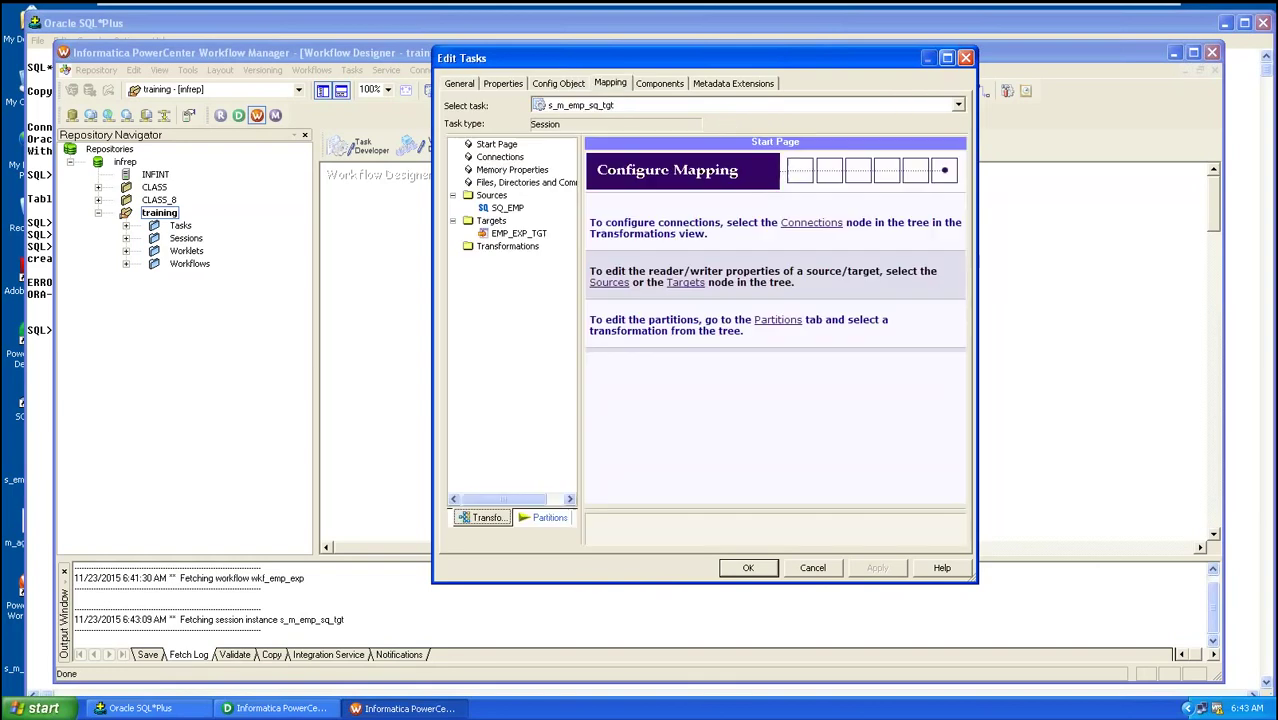
left_click(507, 208)
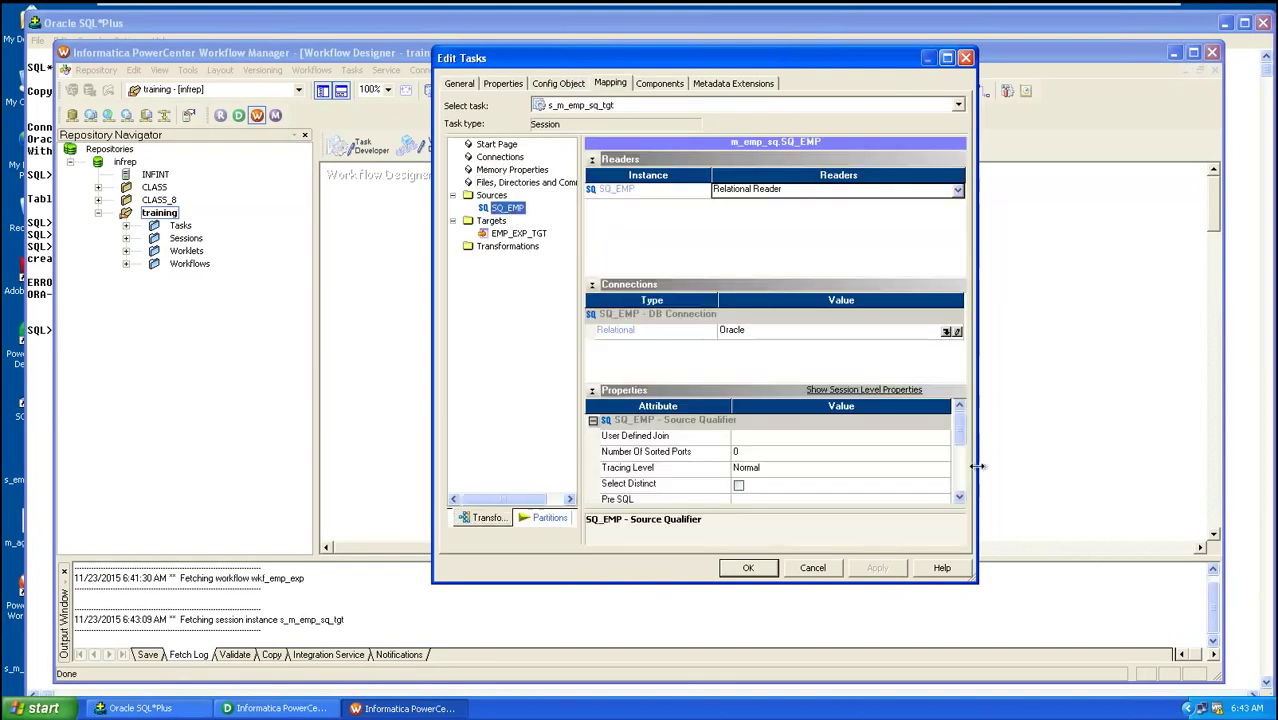
left_click(960, 498)
left_click(960, 498)
left_click(960, 498)
left_click(960, 498)
left_click(960, 498)
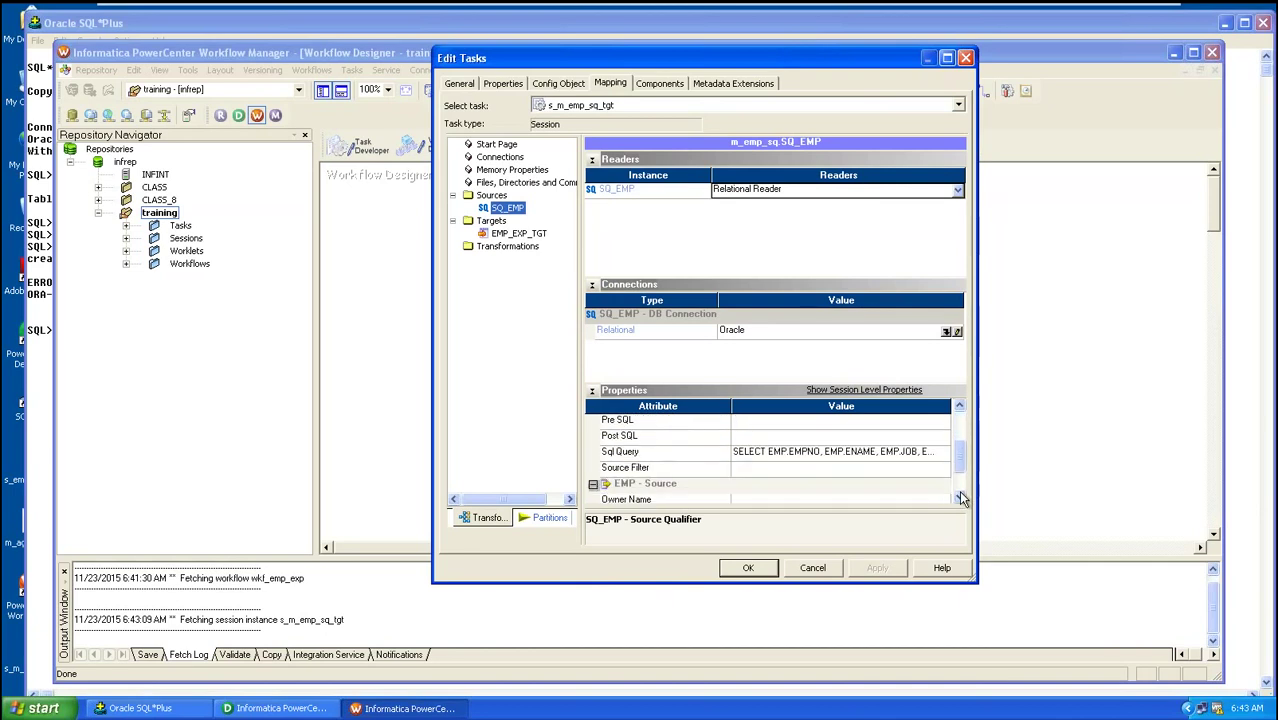
left_click(904, 451)
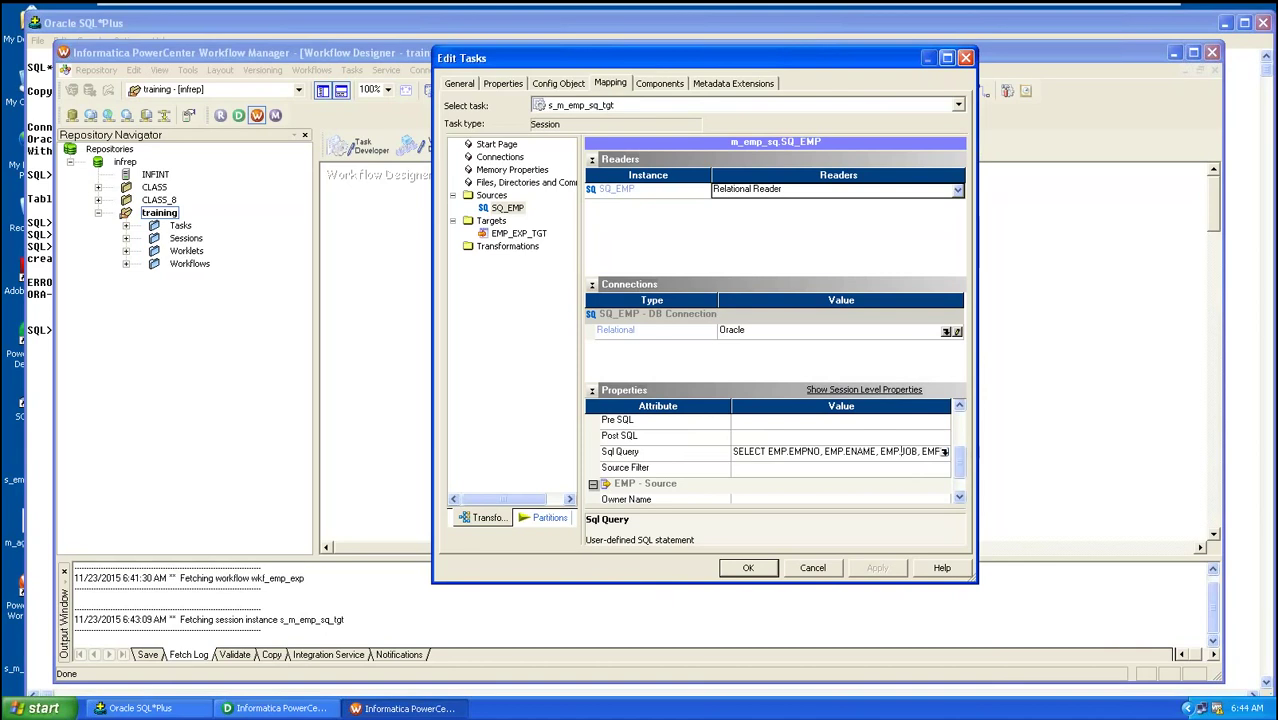
left_click(748, 568)
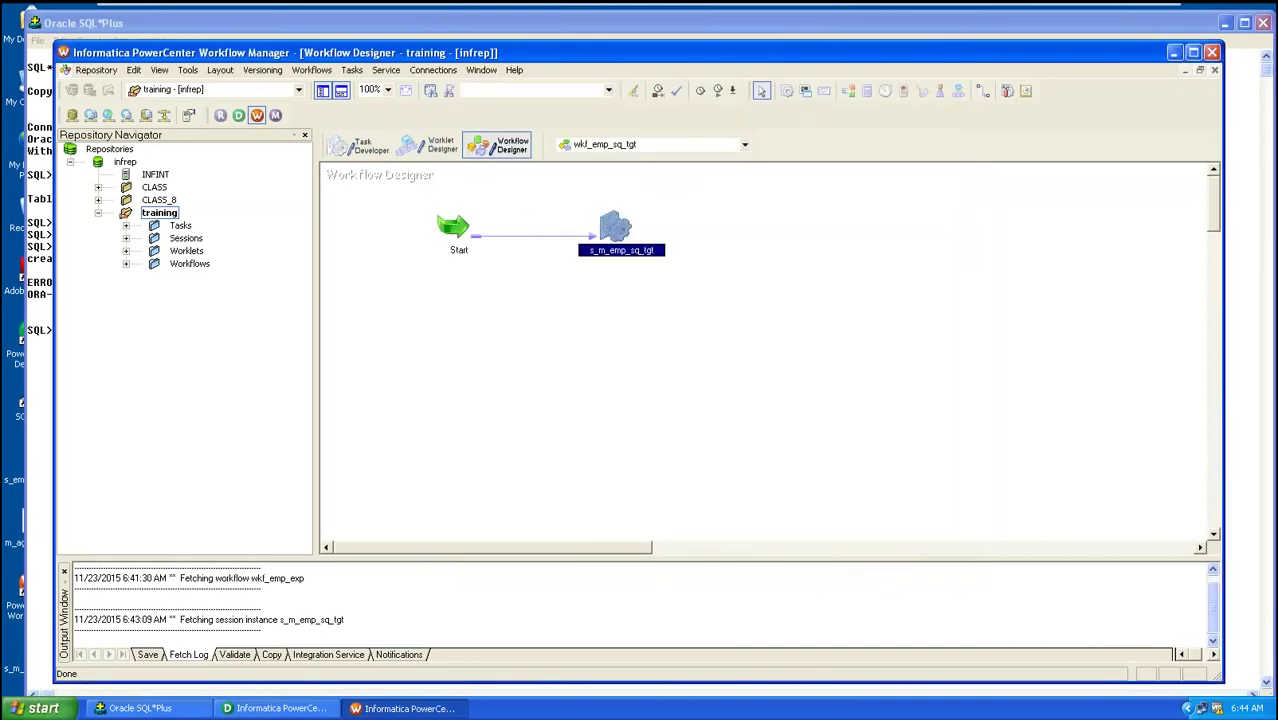
- Save the wkf_emp_sq_tgt workflow, then open Workflow Monitor and connect to the INFINT integration service
key("ctrl+s")
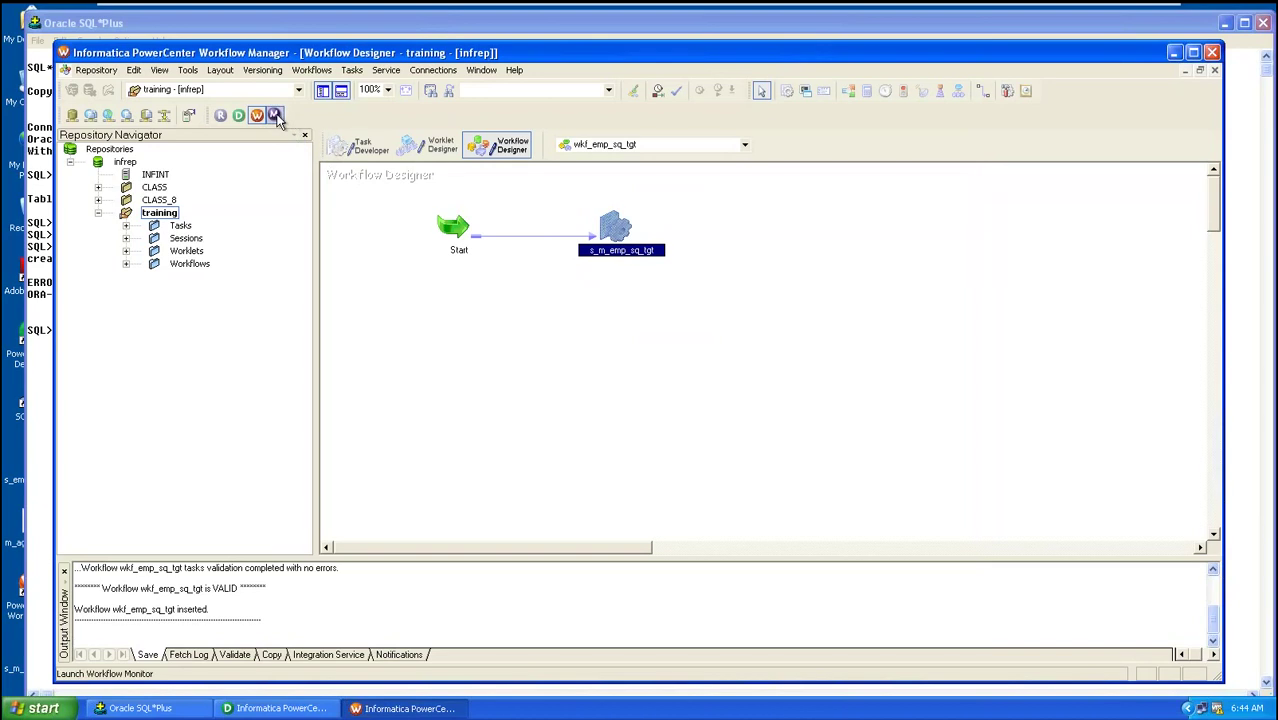
left_click(275, 115)
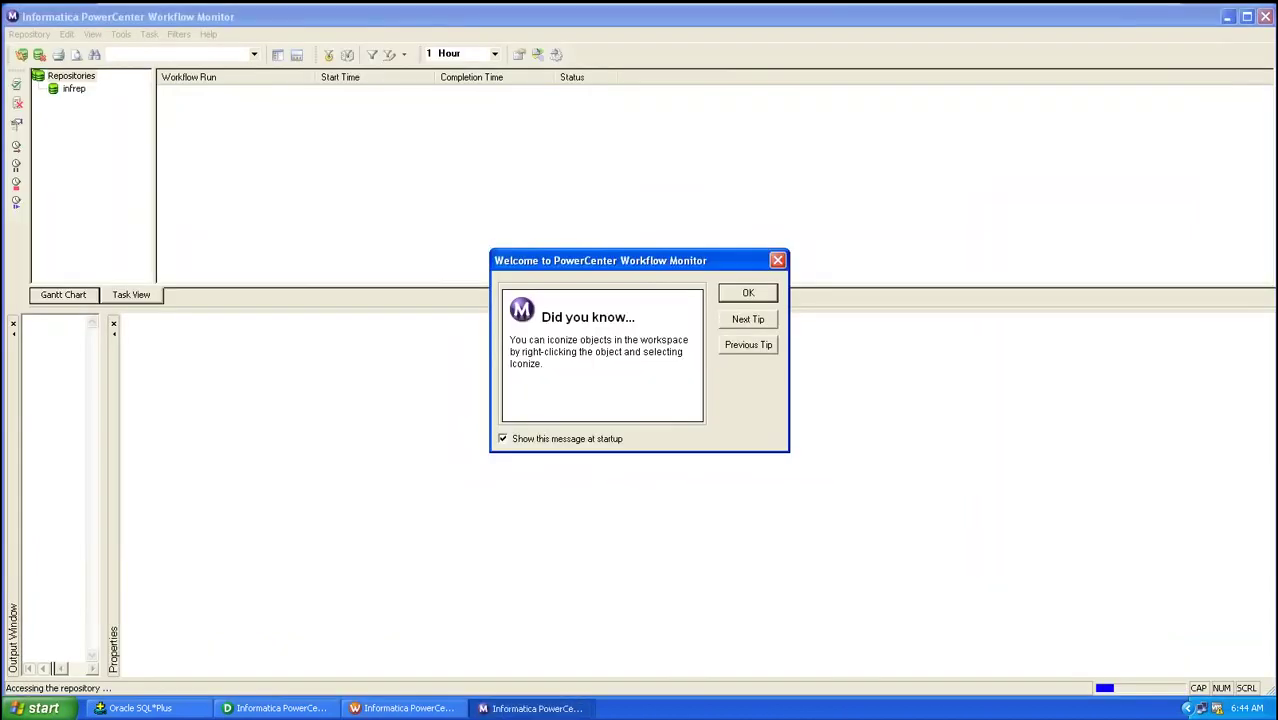
left_click(745, 293)
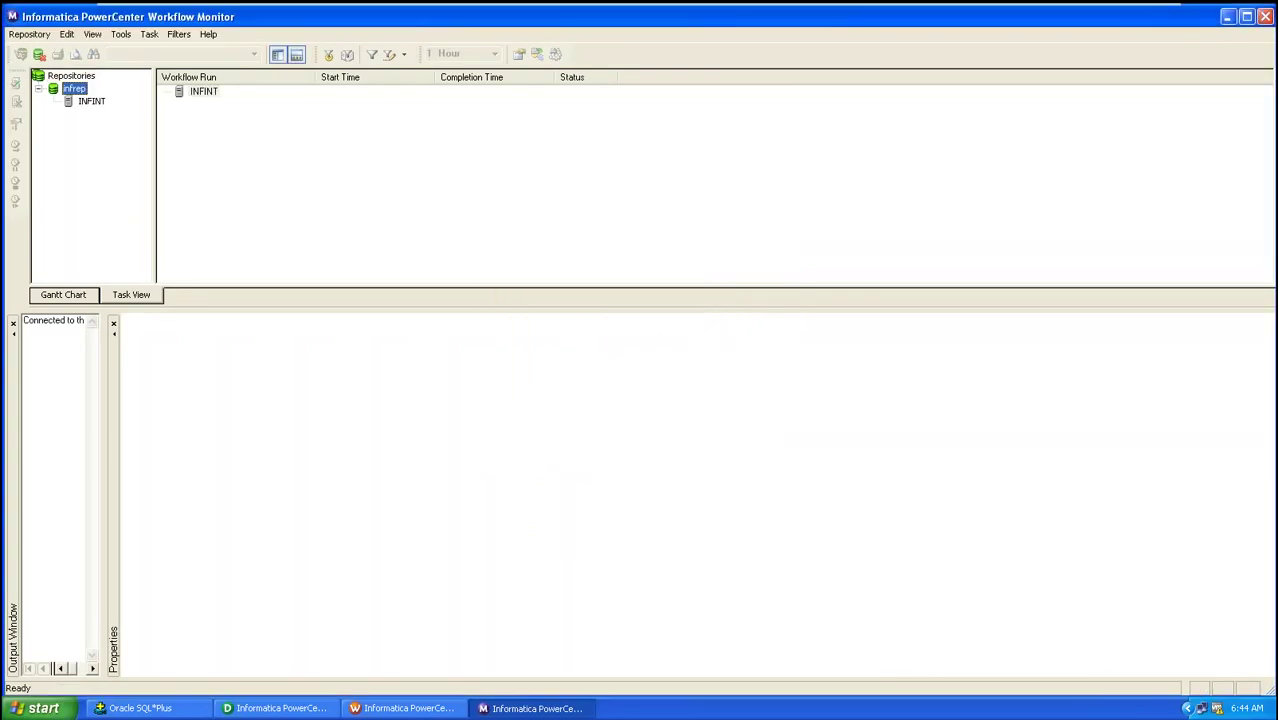
left_click(89, 105)
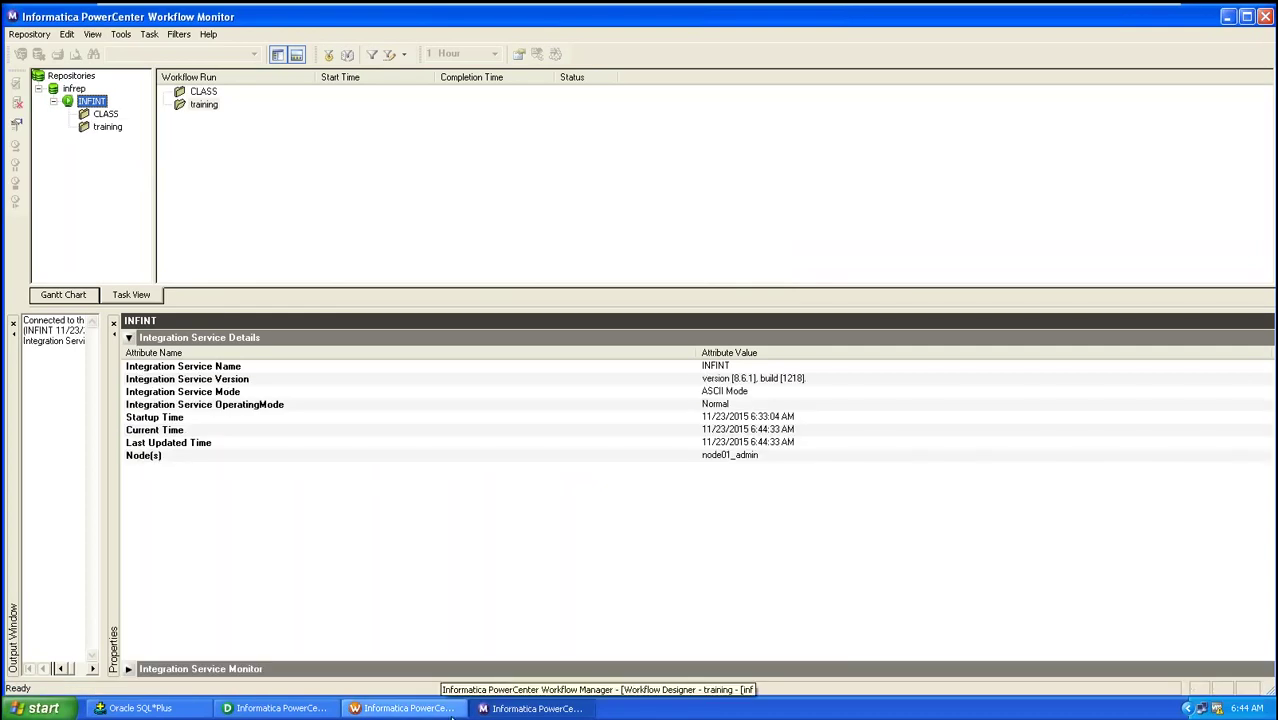
- Switch to Workflow Manager and start the wkf_emp_sq_tgt workflow
left_click(441, 710)
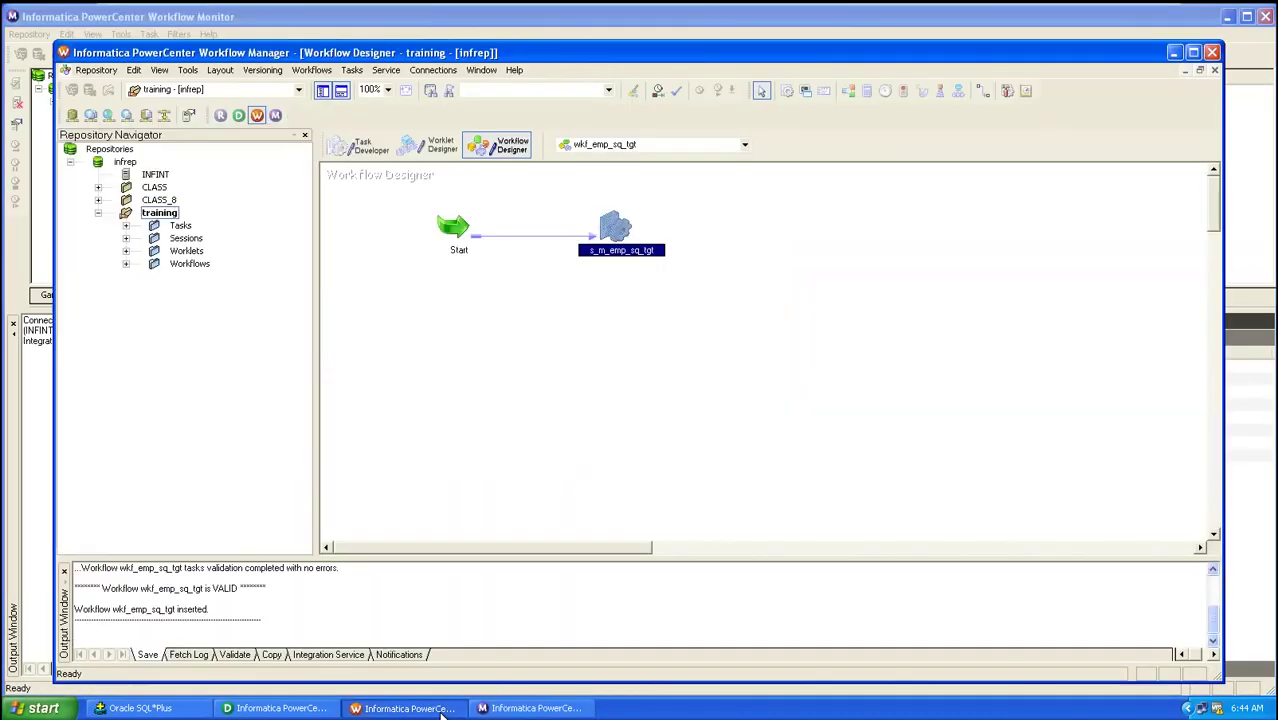
left_click(427, 709)
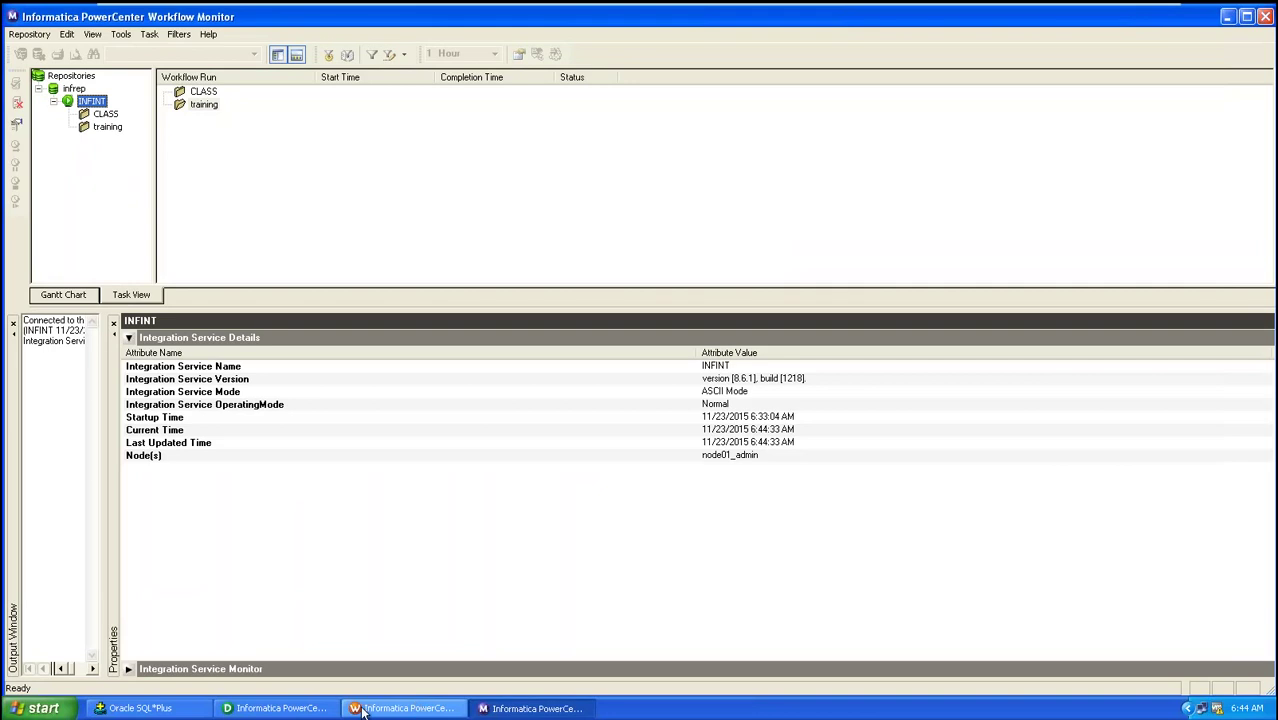
left_click(441, 710)
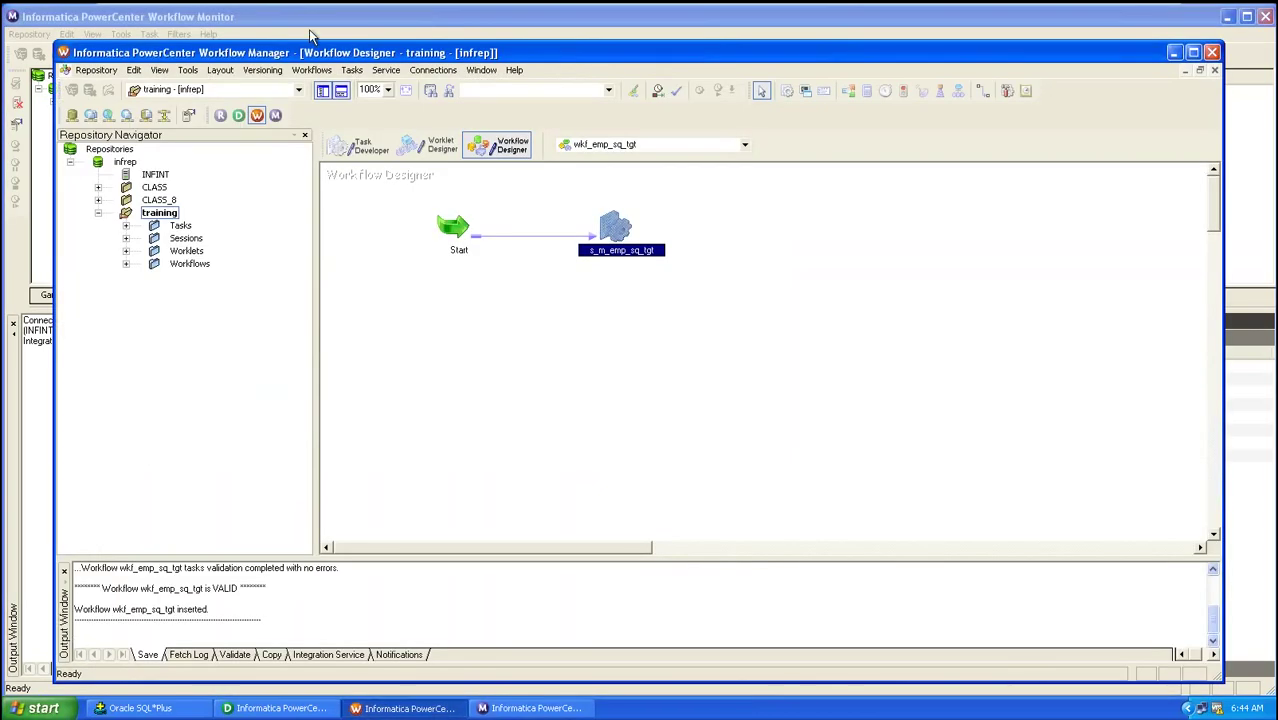
left_click(312, 72)
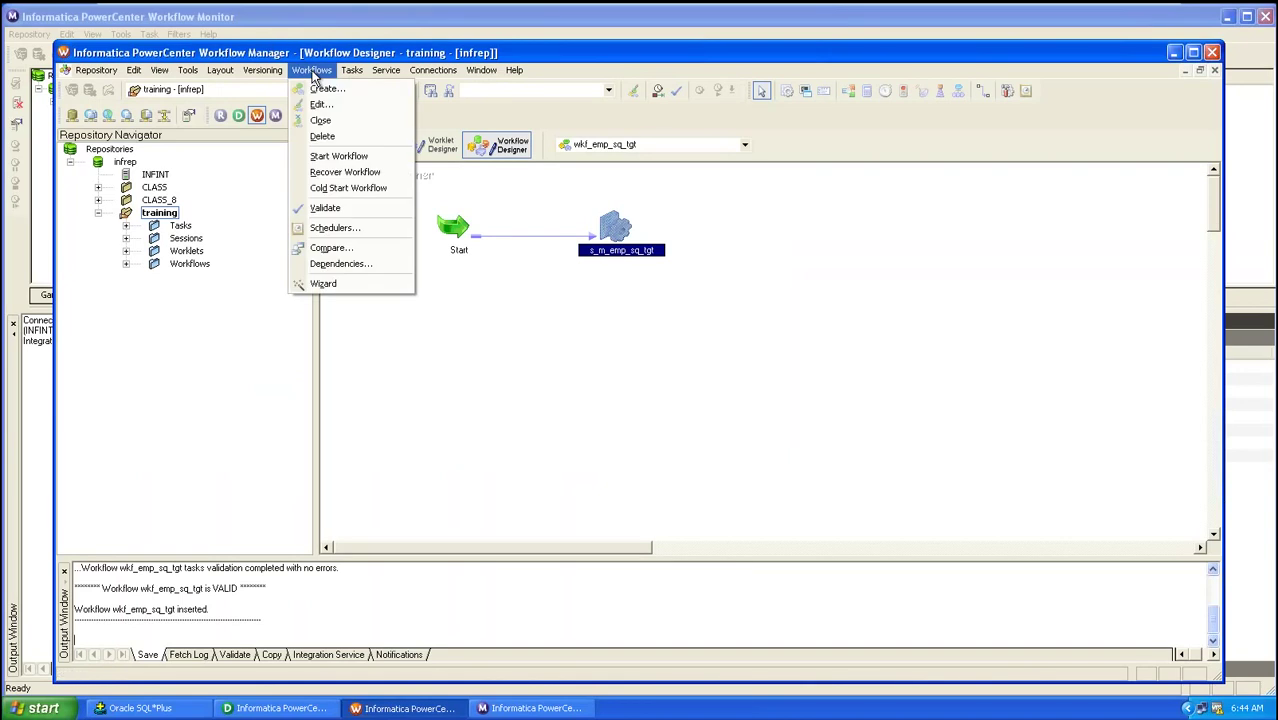
left_click(318, 160)
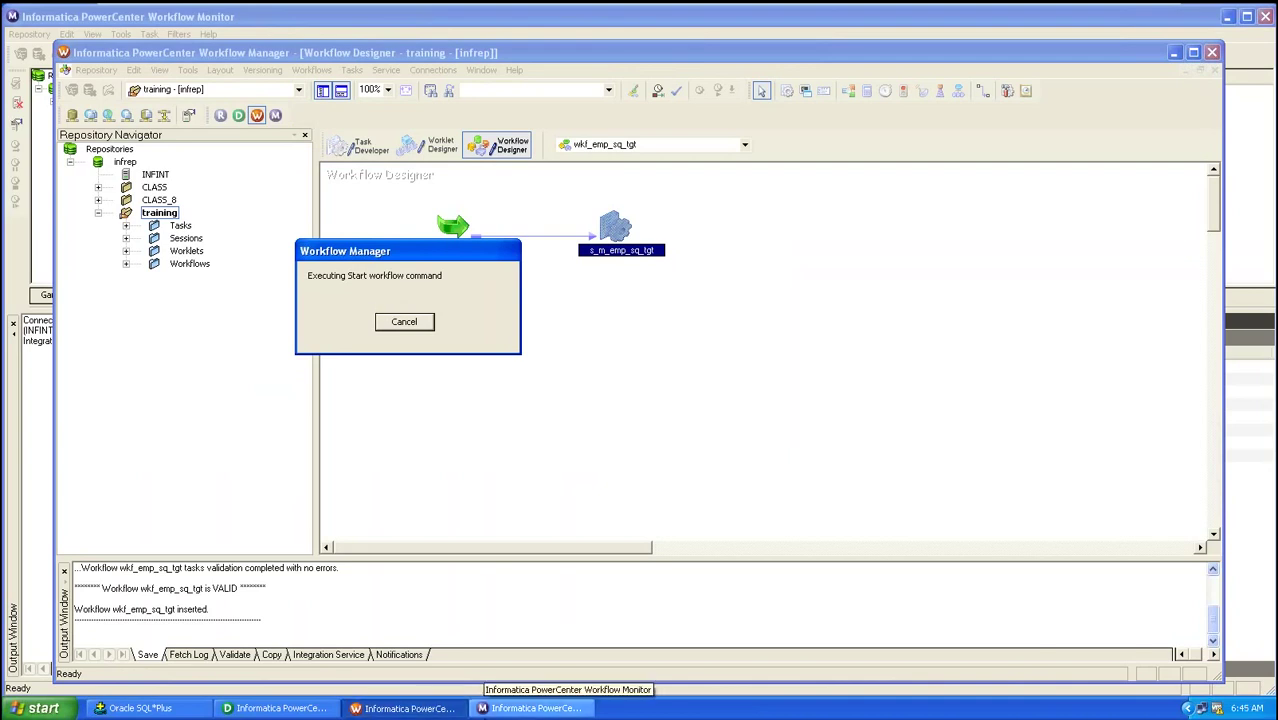
- In Workflow Monitor, open the training folder and examine the source/target statistics of the s_m_emp_sq_tgt session run
left_click(500, 710)
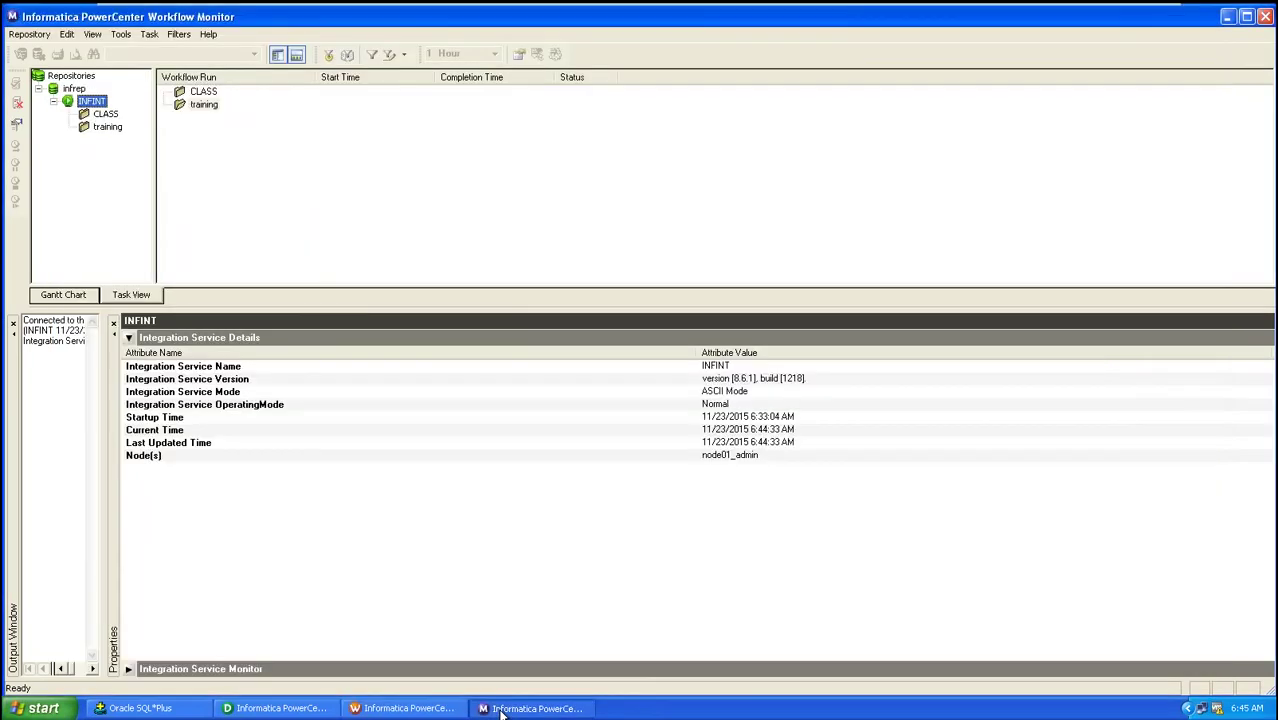
left_click(109, 127)
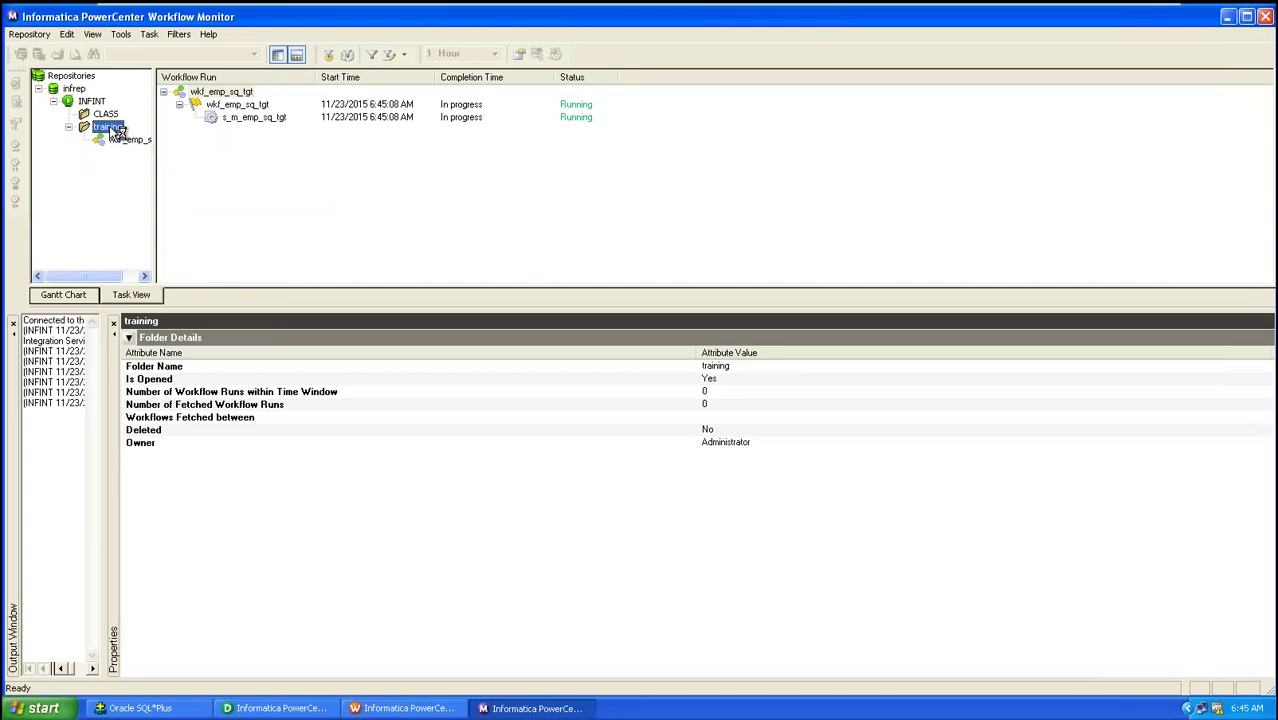
left_click(255, 119)
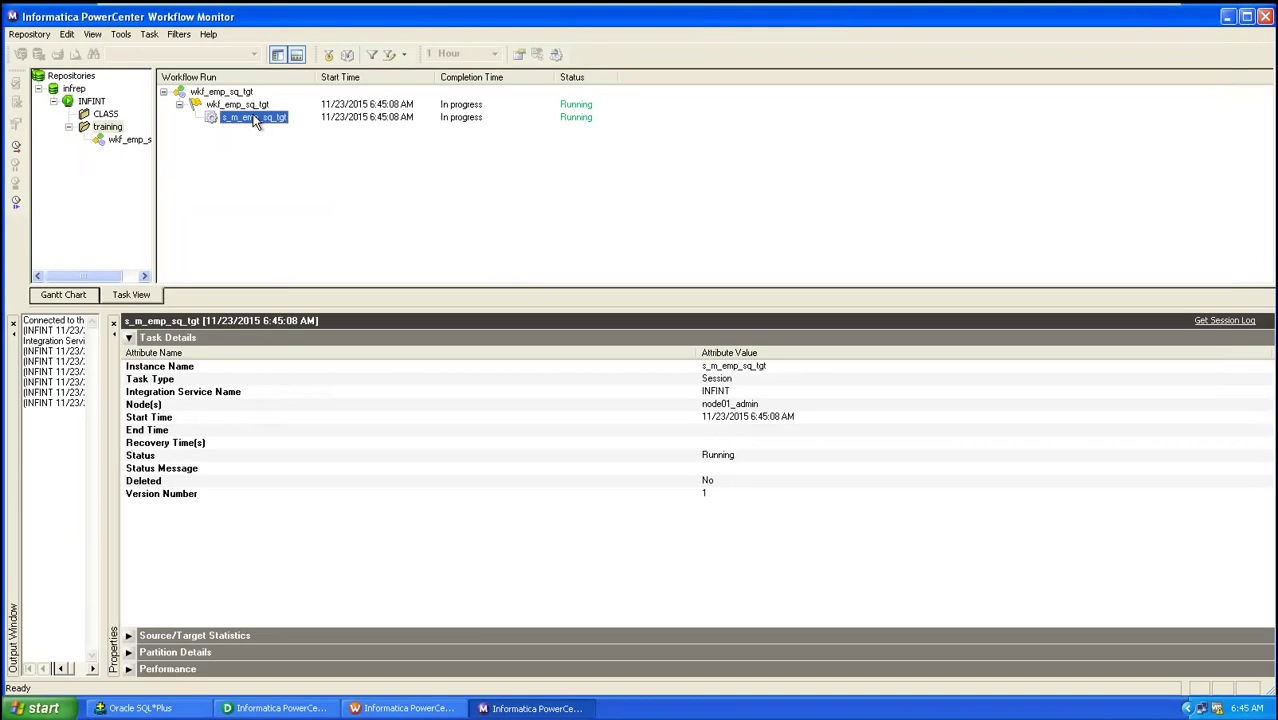
left_click(129, 636)
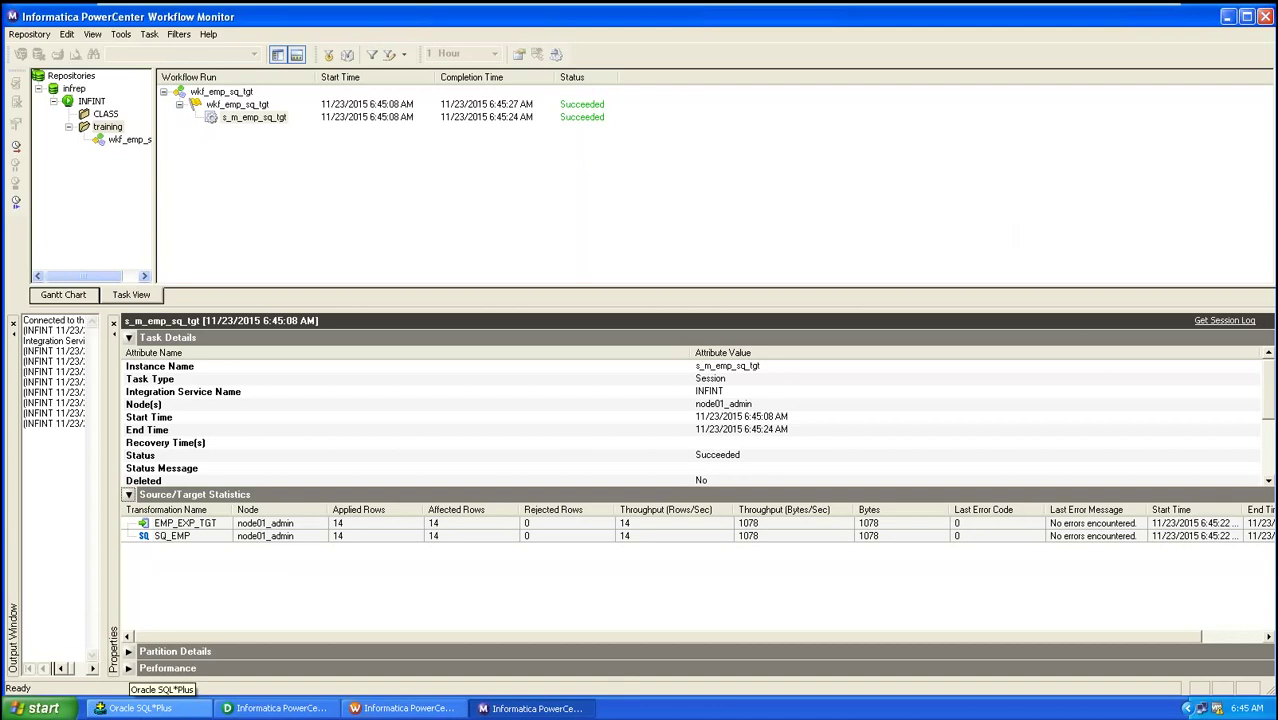
- In Designer, edit the Sql Query of SQ_EMP so its condition reads where emp.sal >1000
left_click(280, 708)
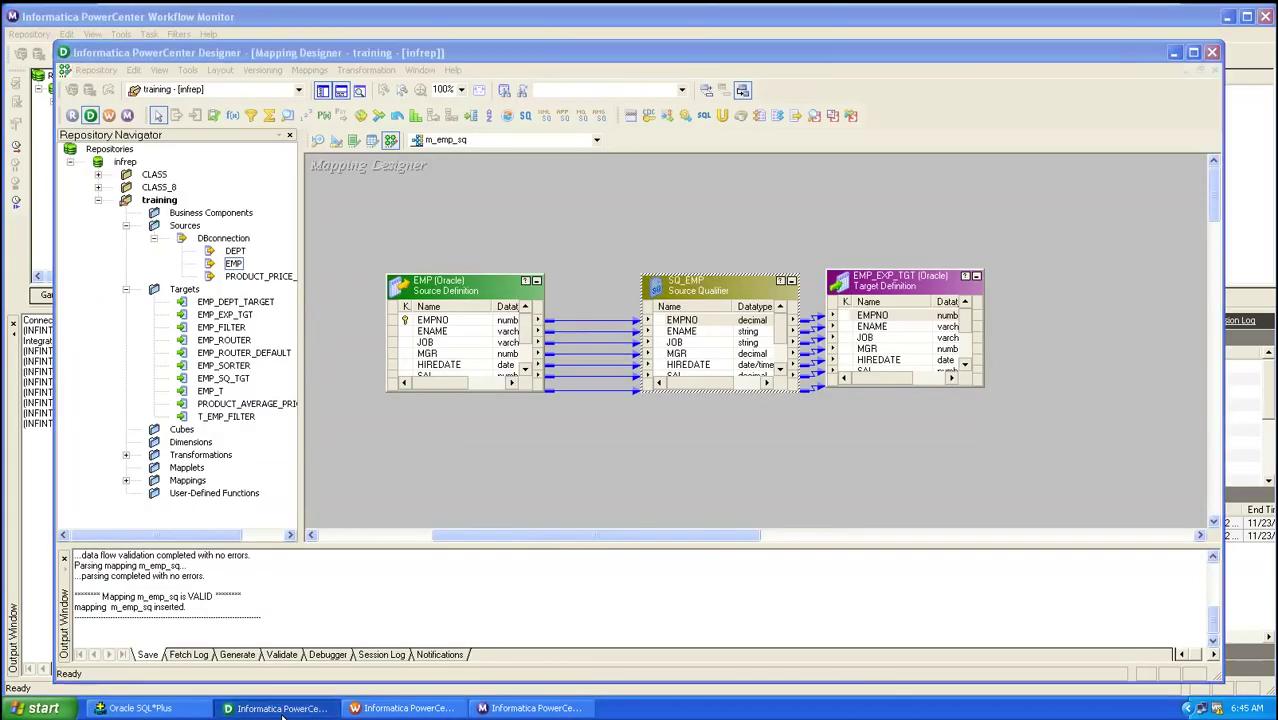
left_click(281, 710)
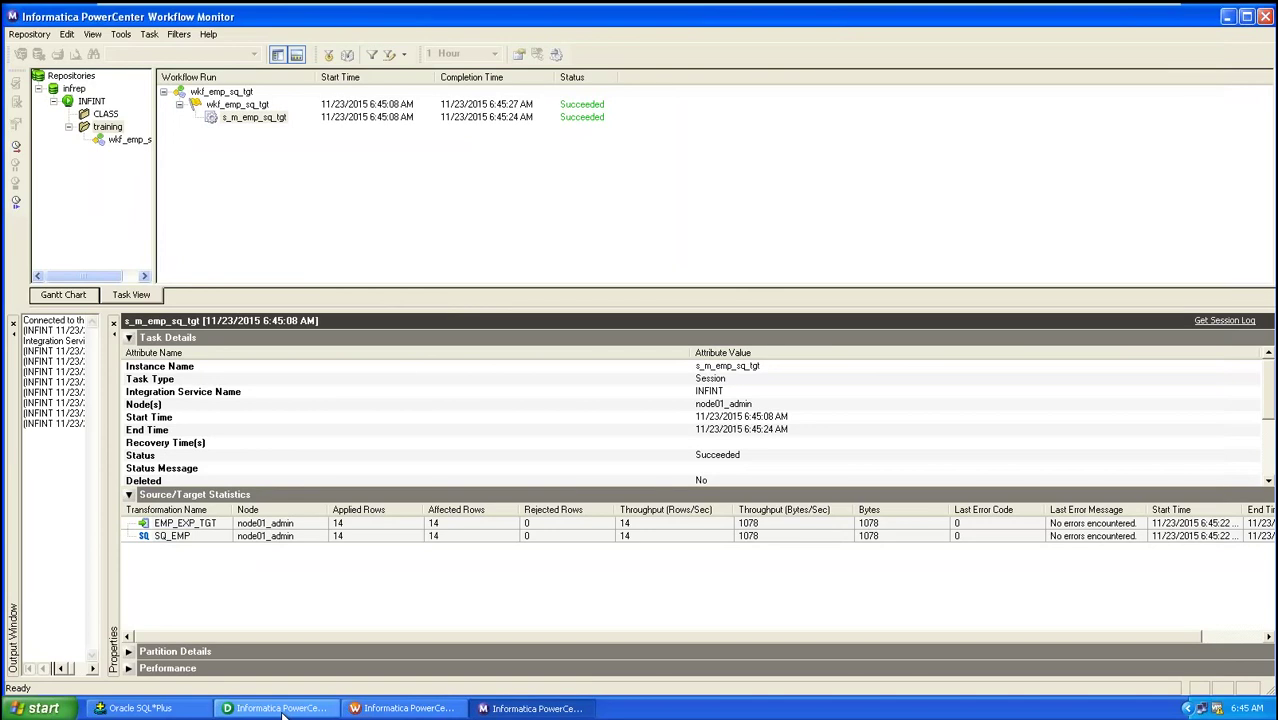
left_click(282, 709)
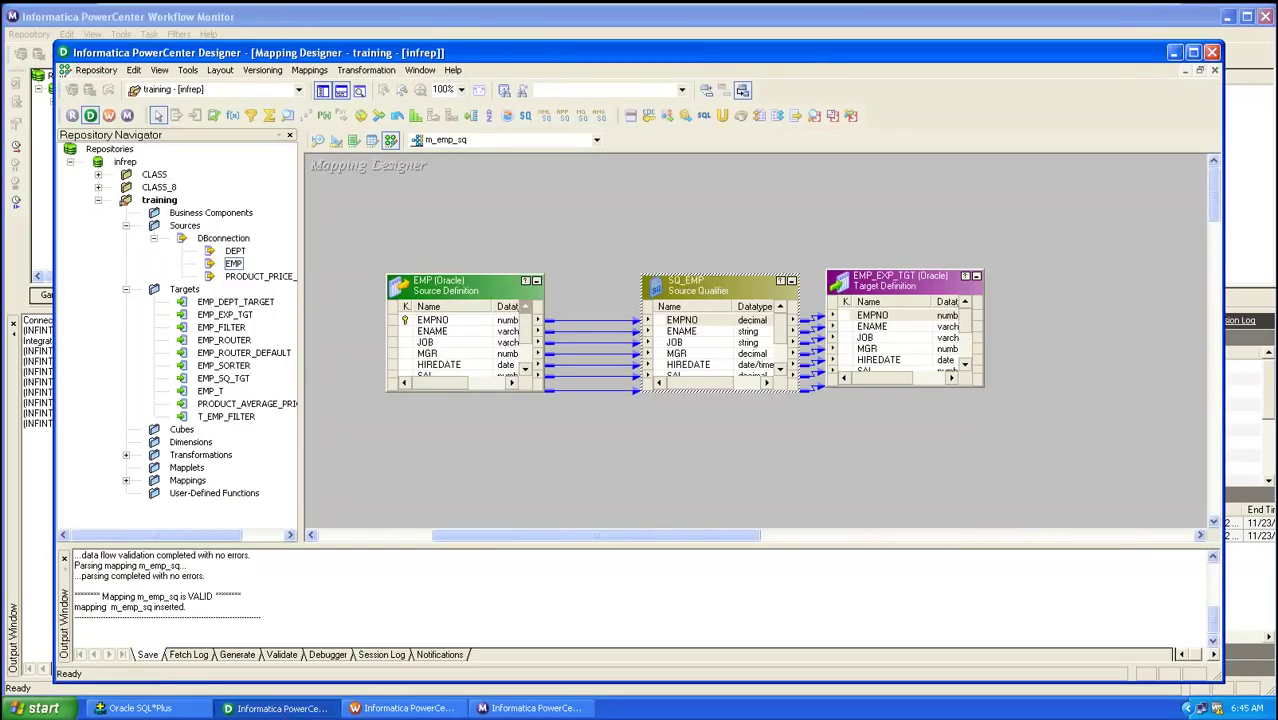
double_click(659, 289)
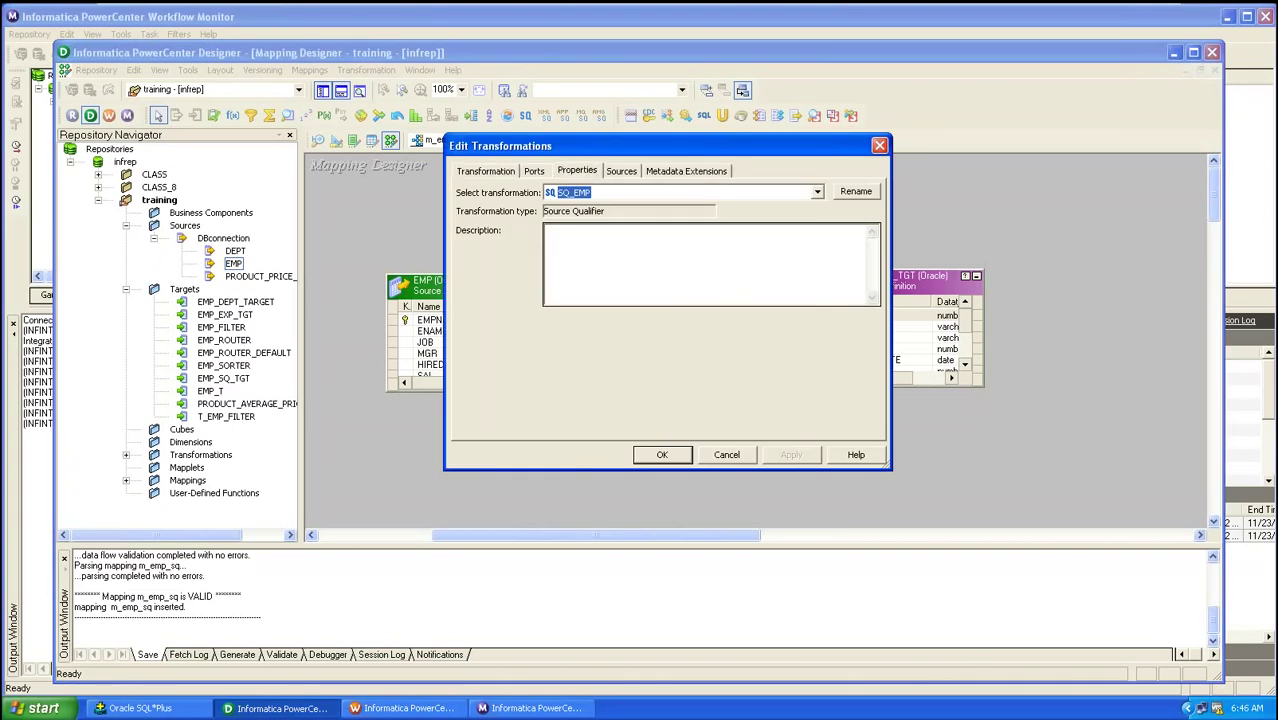
left_click(588, 171)
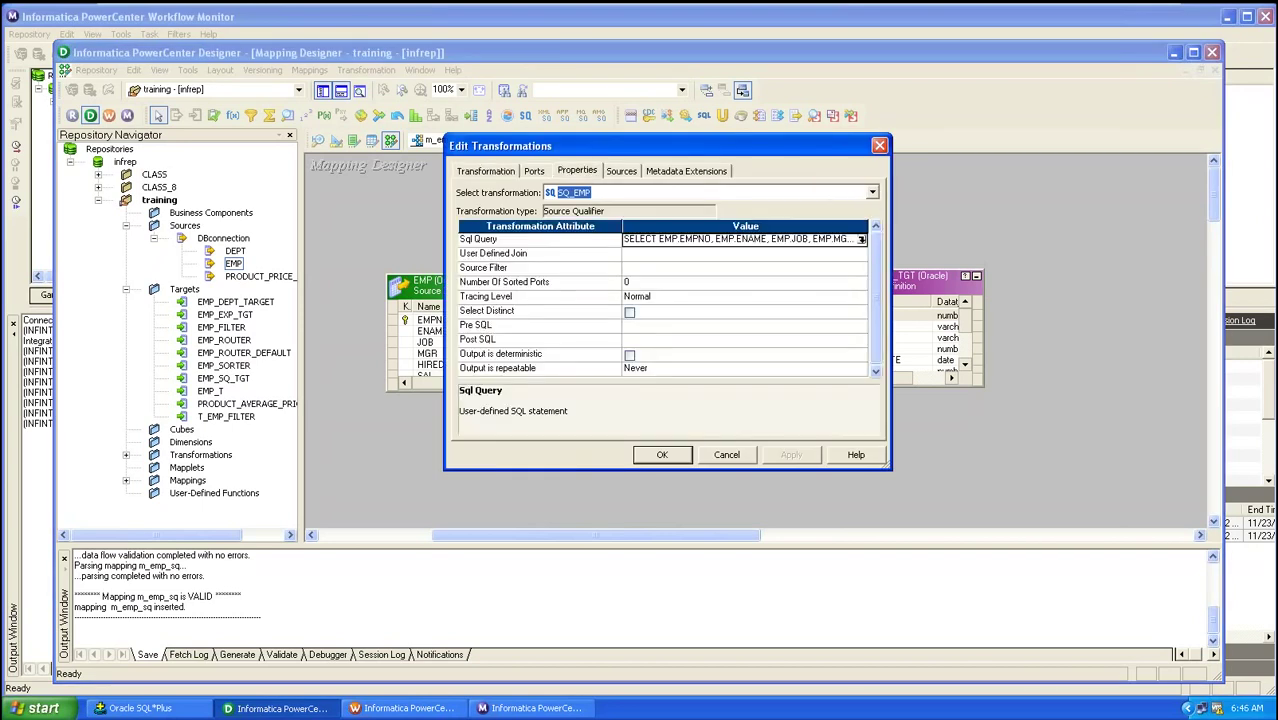
left_click(862, 242)
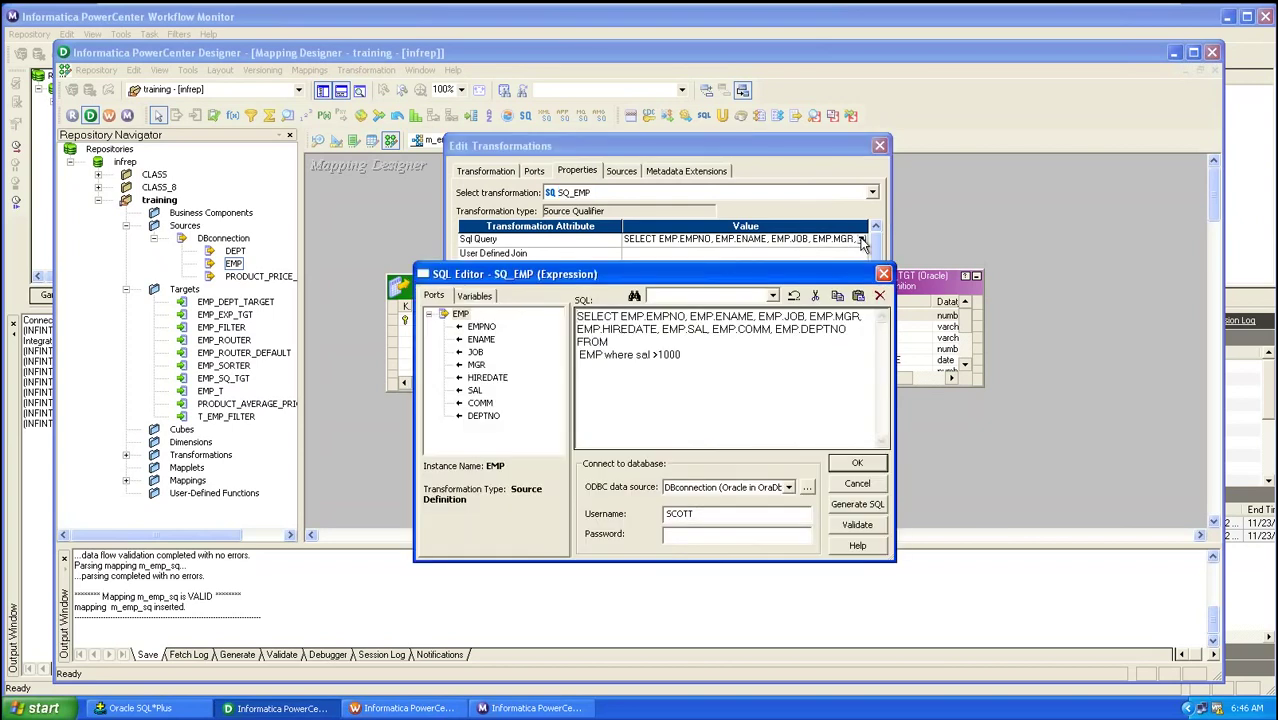
left_click(662, 355)
double_click(637, 354)
left_click(637, 354)
type("emp.")
- Try to validate the SQ_EMP query, enter the database password and accept the edited SQL
left_click(855, 526)
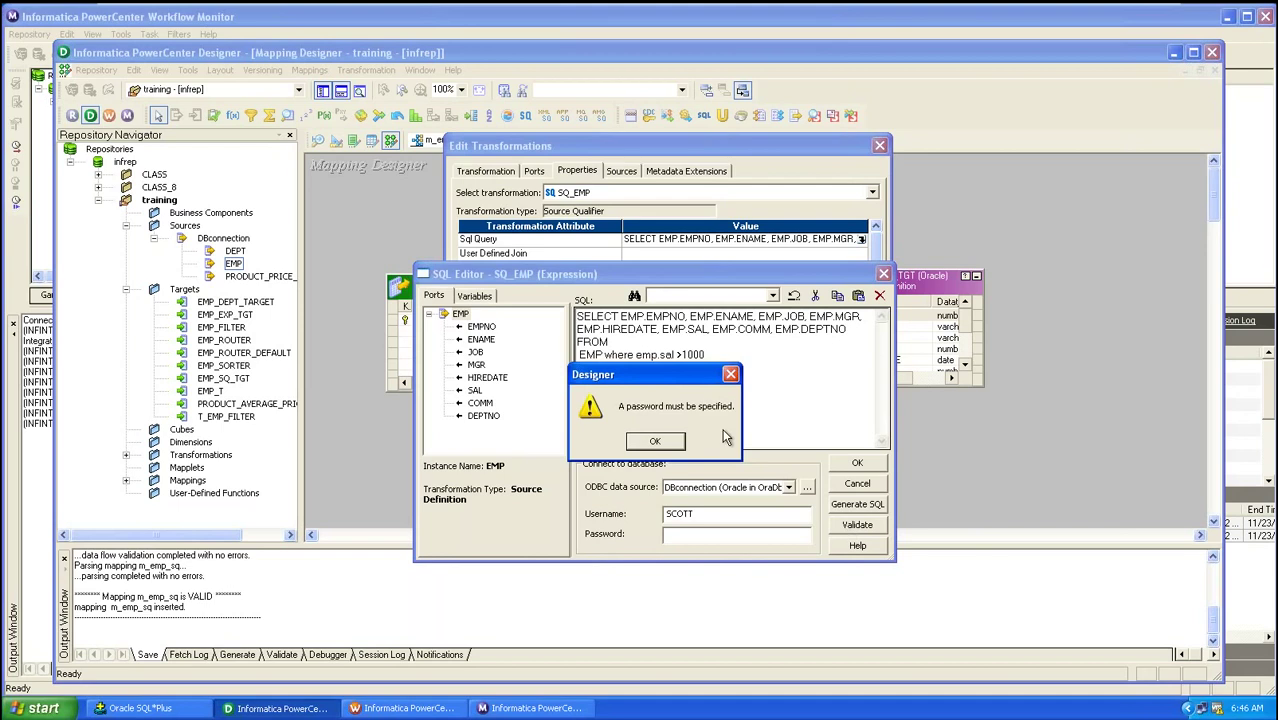
left_click(655, 441)
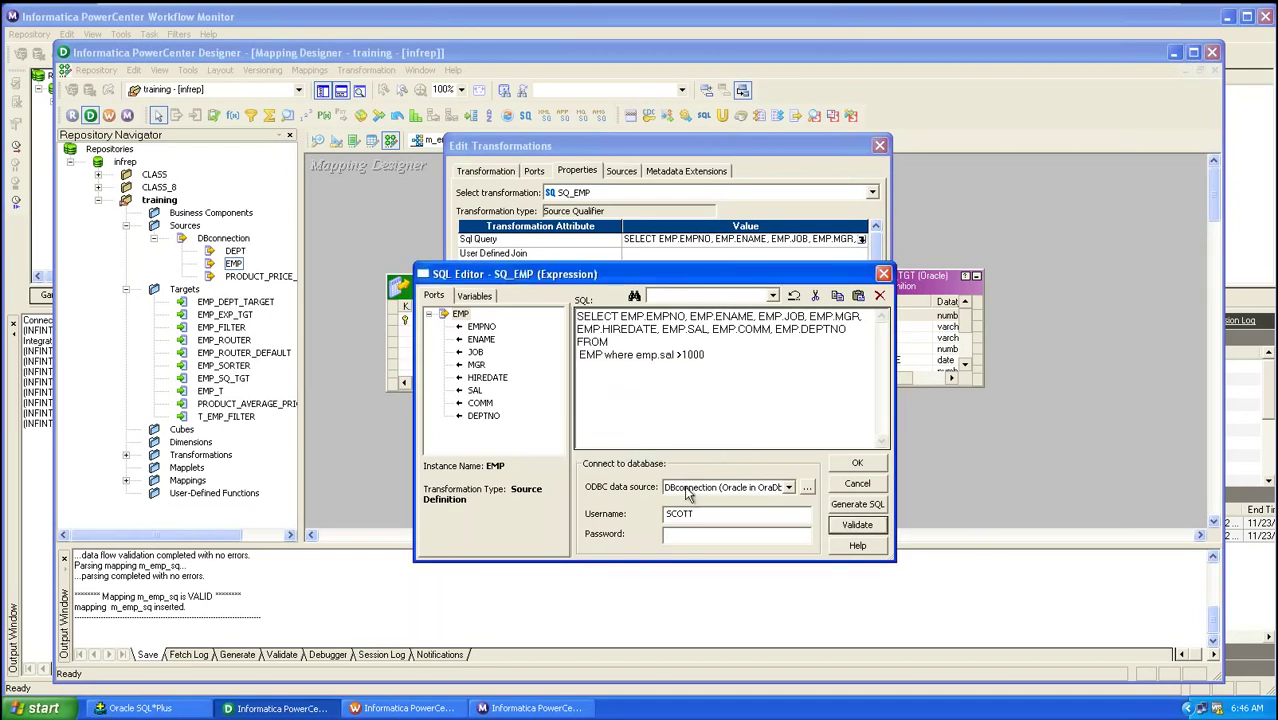
type("tiger")
left_click(882, 466)
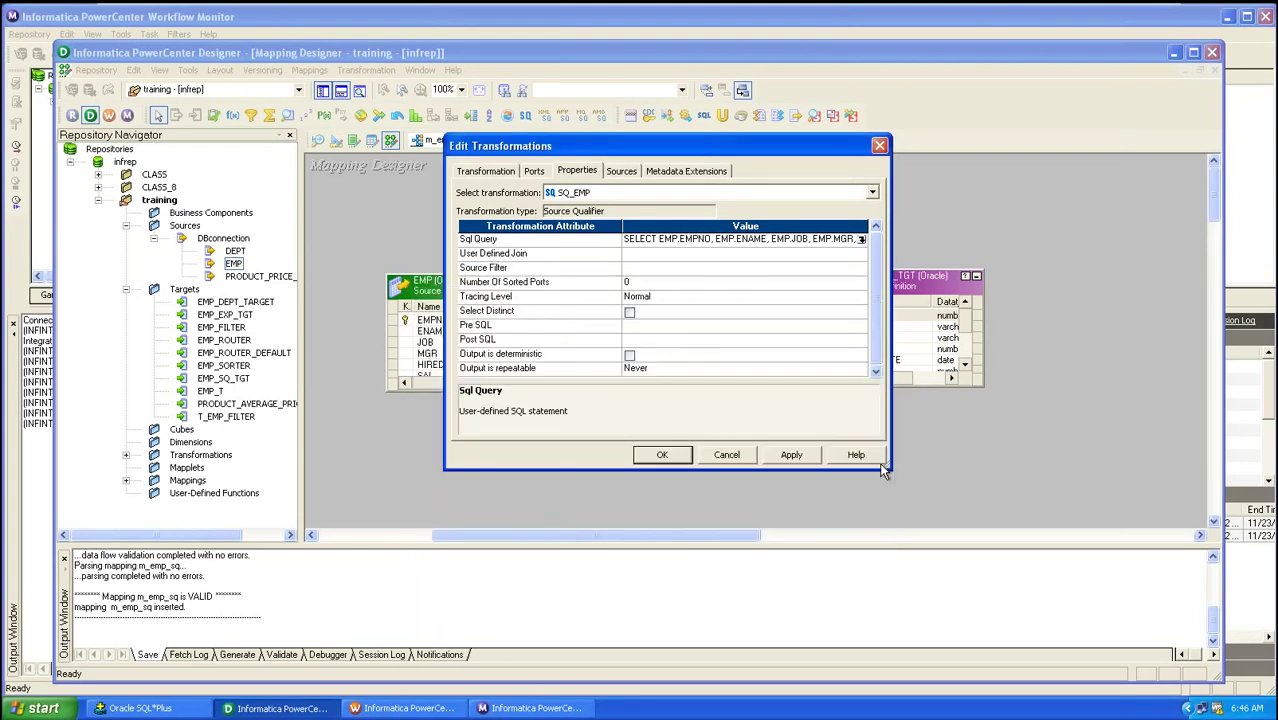
- Keep and apply the changed properties of the SQ_EMP source qualifier and close its editor
left_click(727, 455)
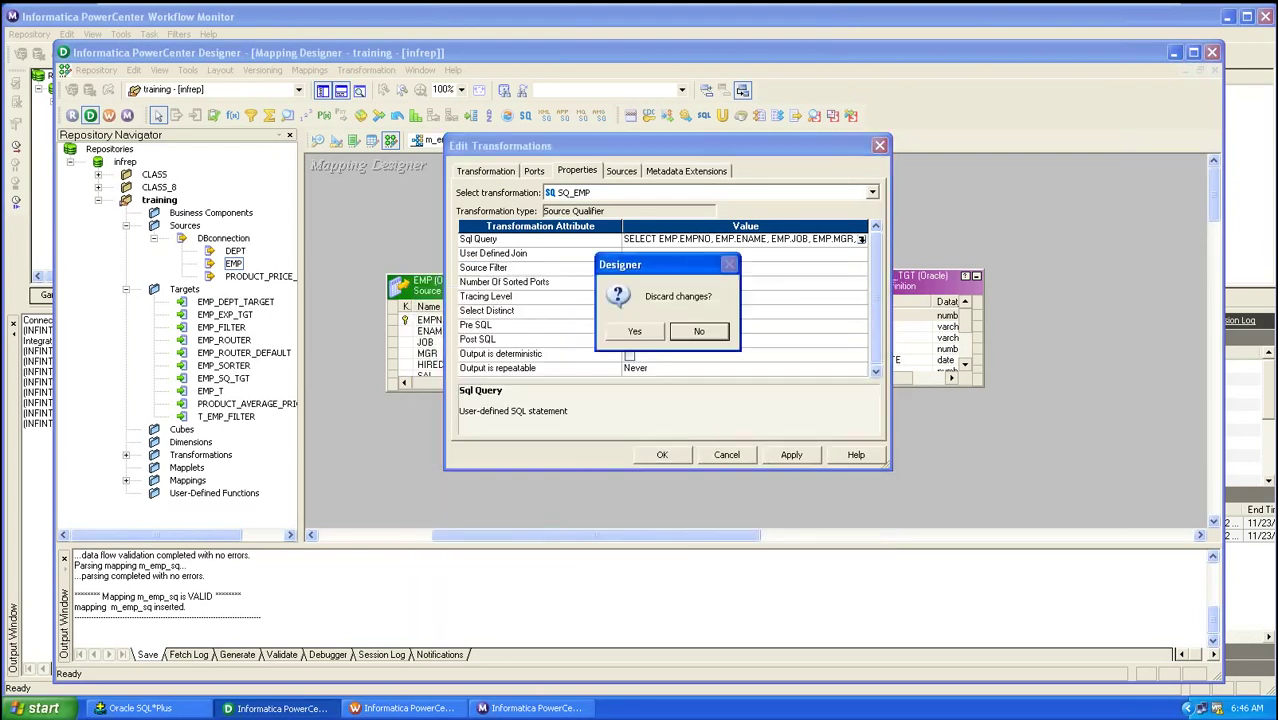
left_click(701, 333)
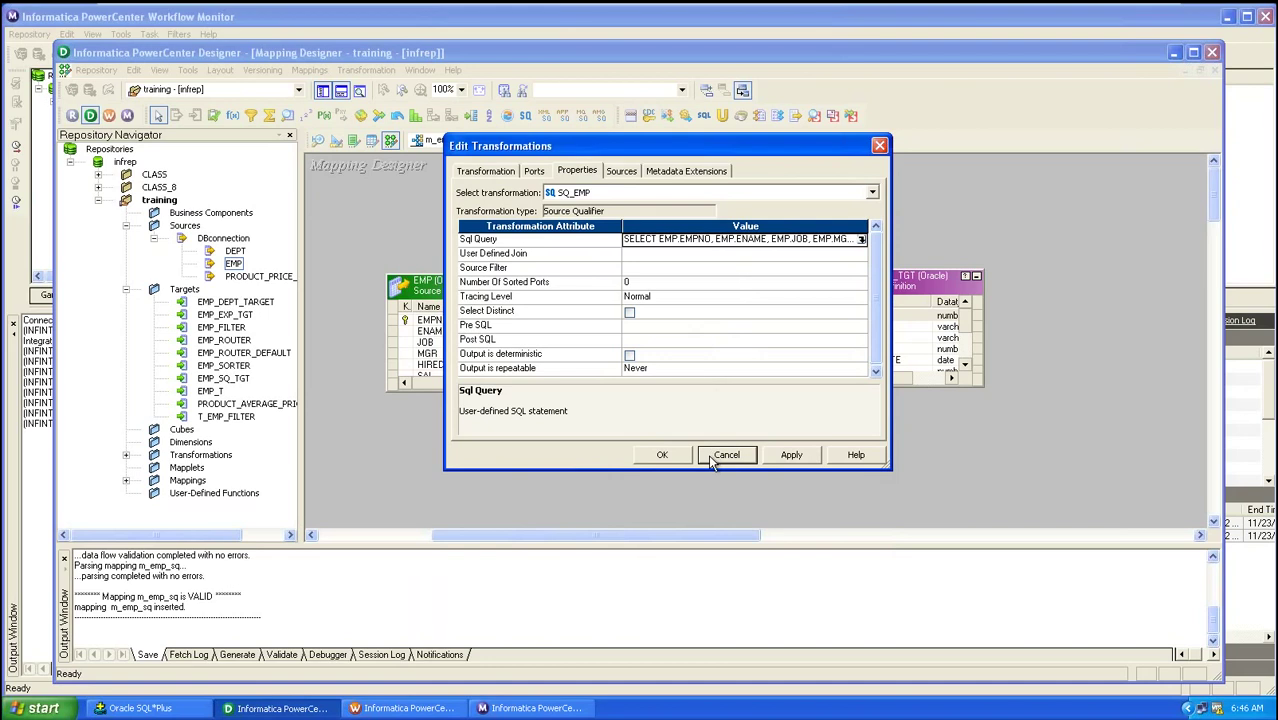
left_click(812, 452)
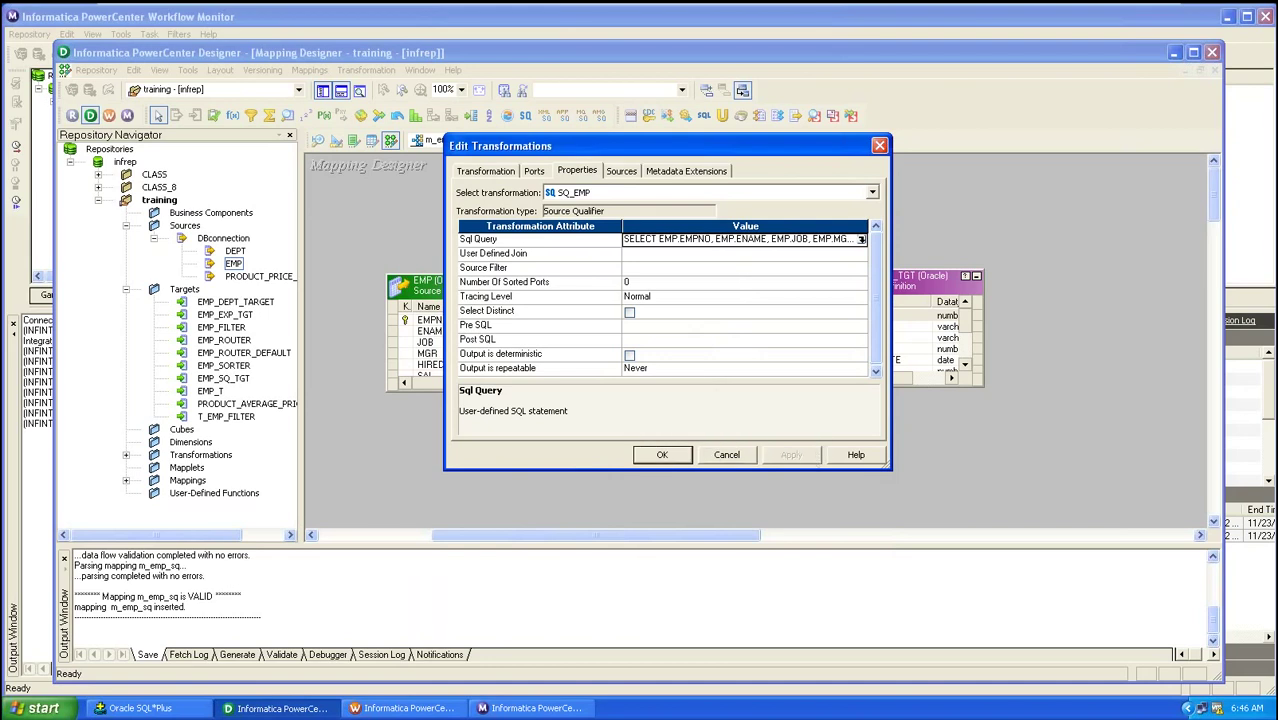
left_click(663, 455)
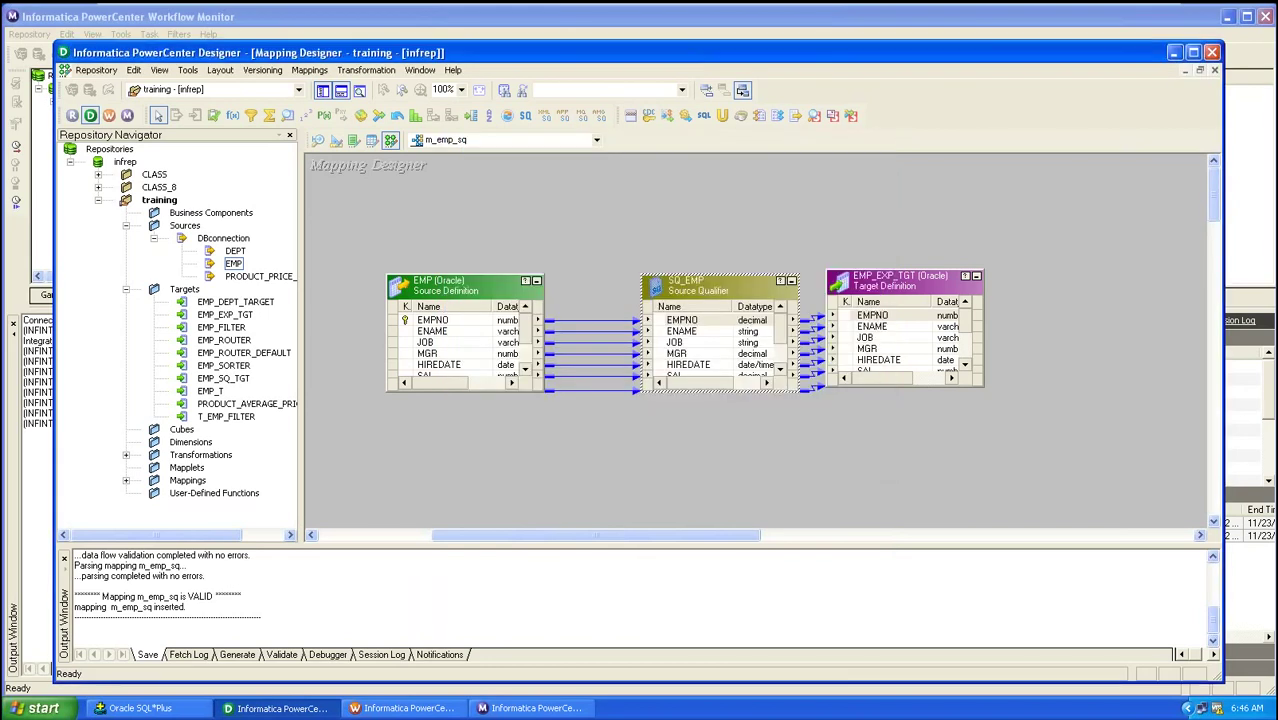
- Save the m_emp_sq mapping, then in Workflow Manager refresh the mapping of session s_m_emp_sq_tgt and save the workflow
key("ctrl+s")
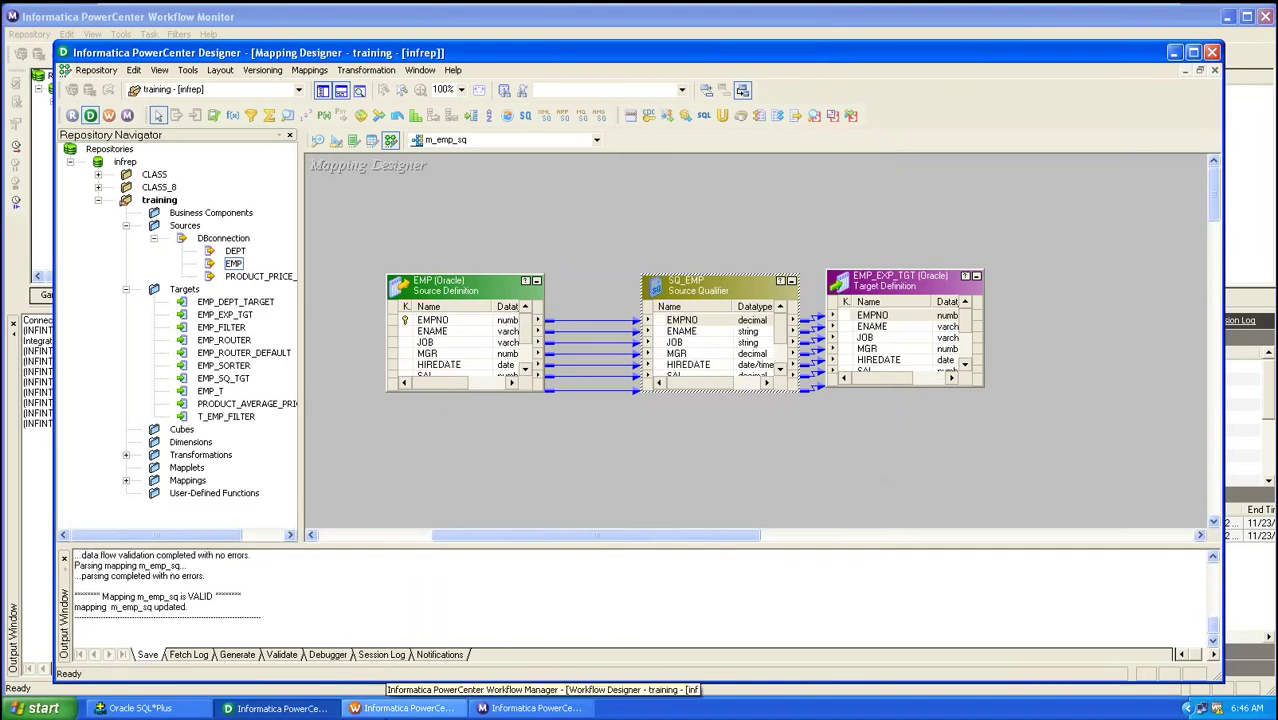
left_click(389, 710)
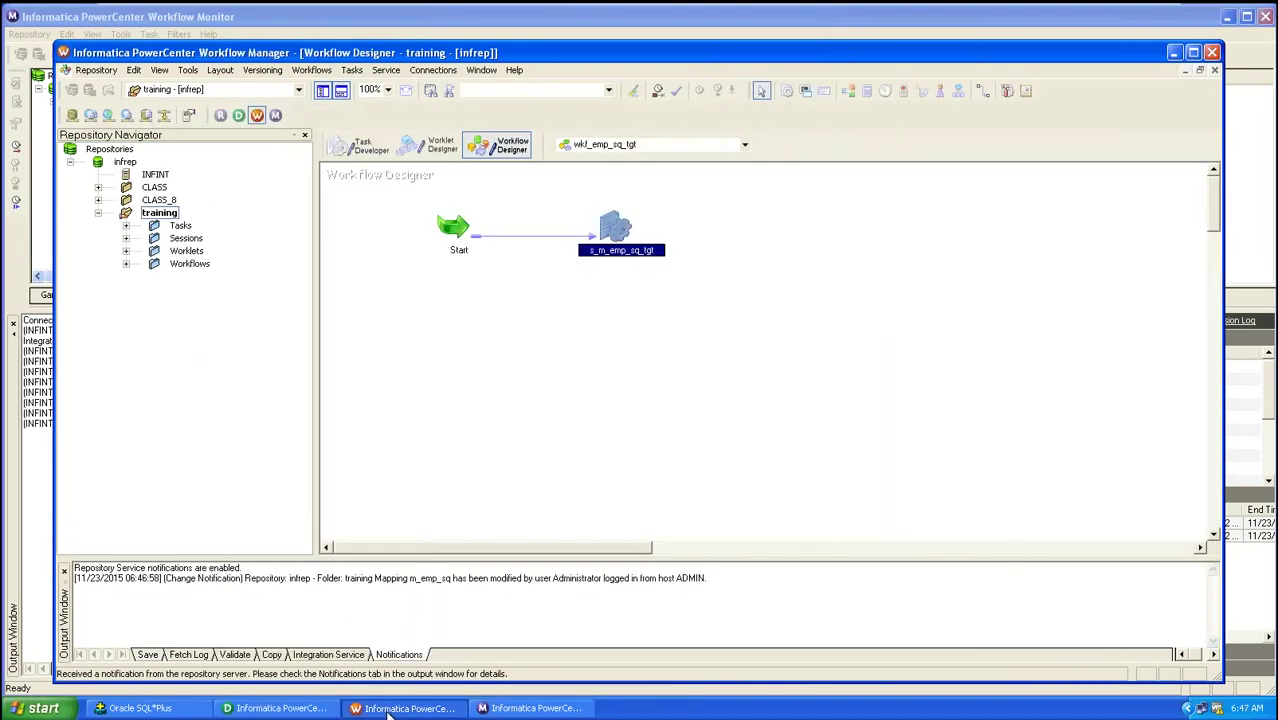
right_click(623, 249)
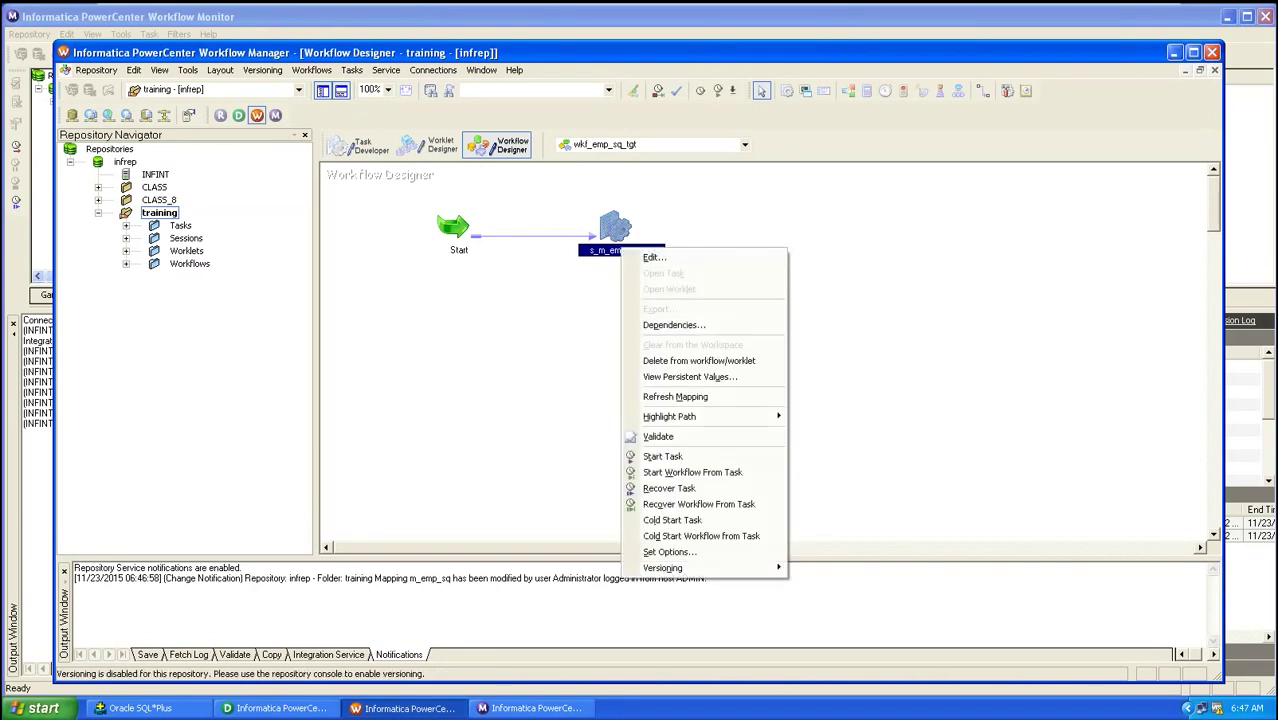
left_click(675, 396)
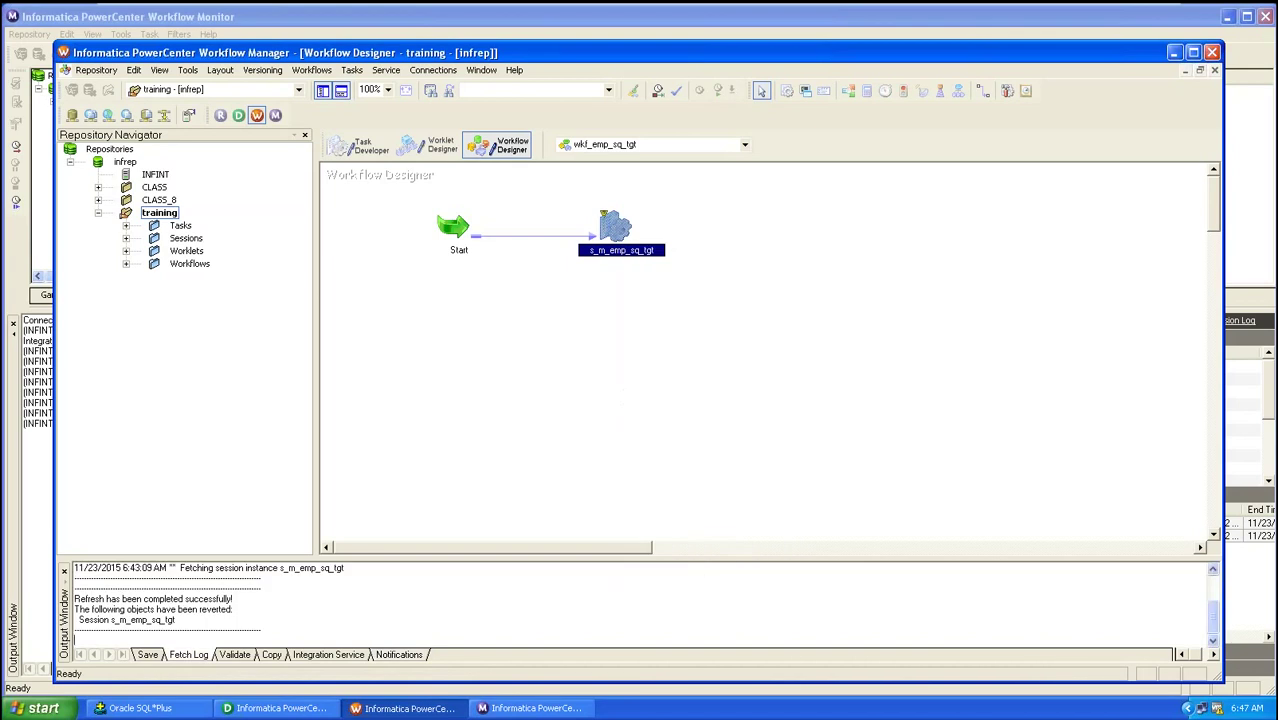
key("ctrl+s")
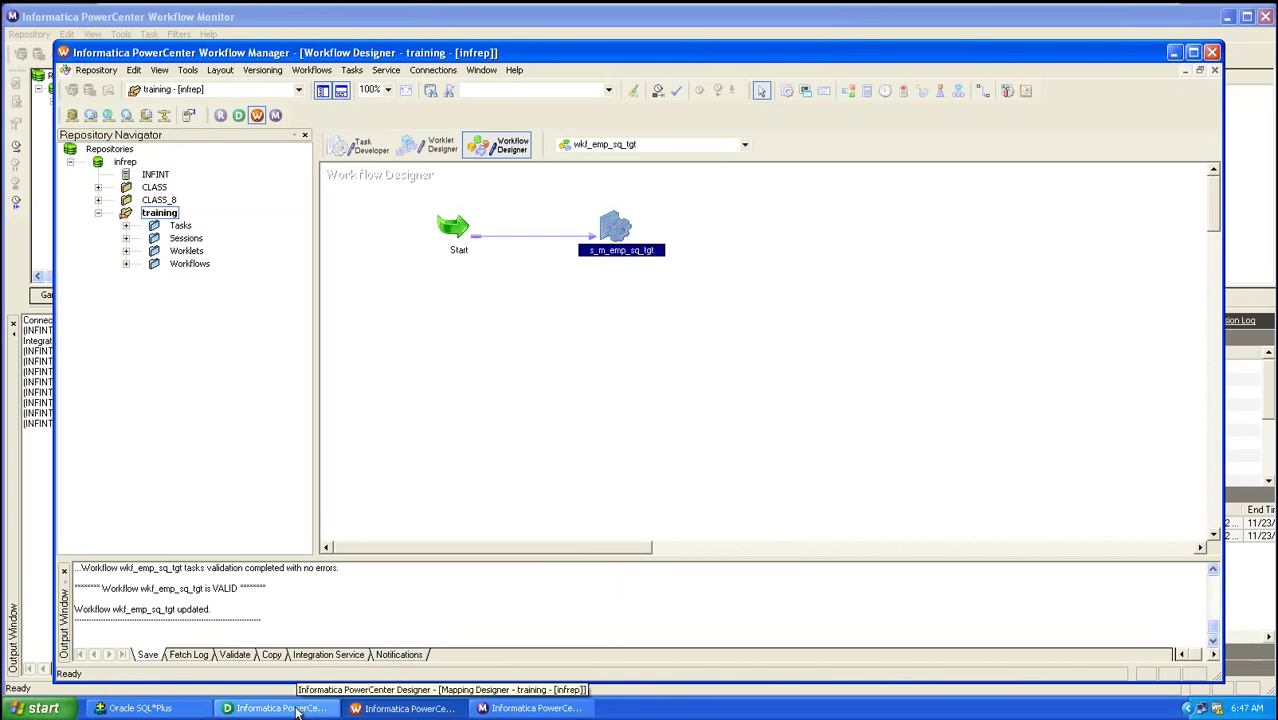
- Switch to Oracle SQL*Plus and truncate the table emp_sq_tgt
left_click(185, 707)
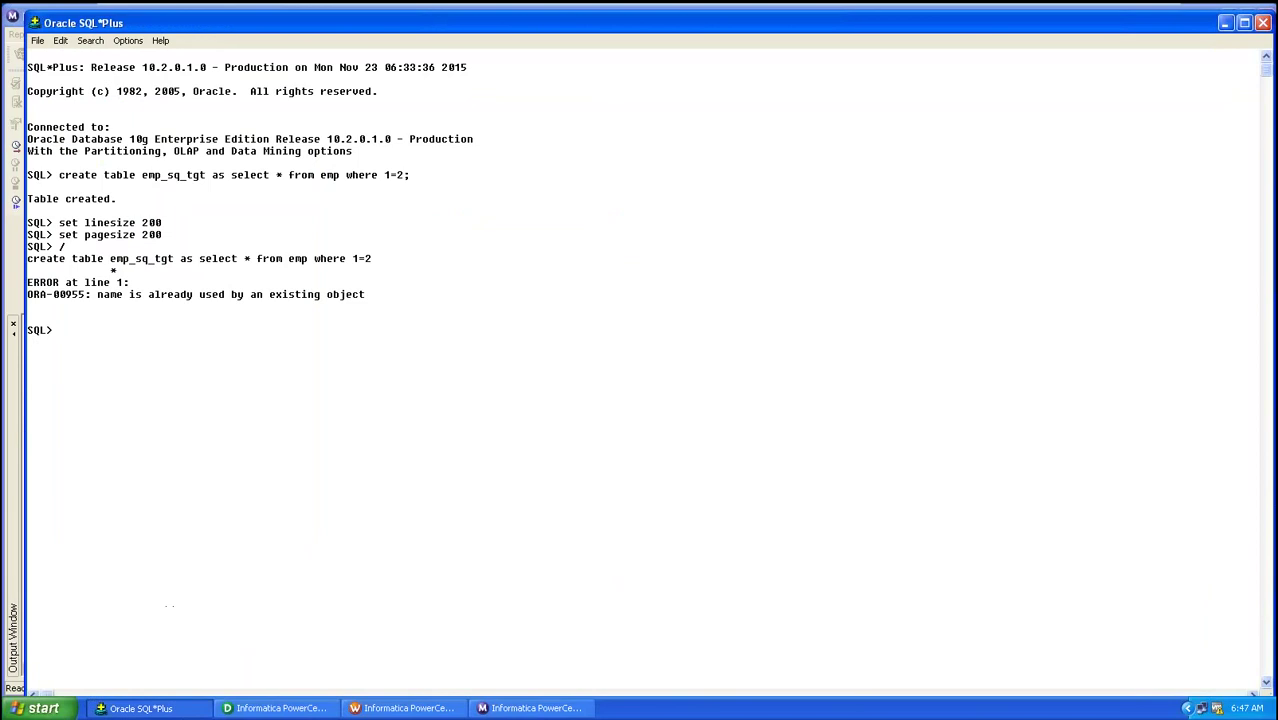
type("truncate table emp_sq")
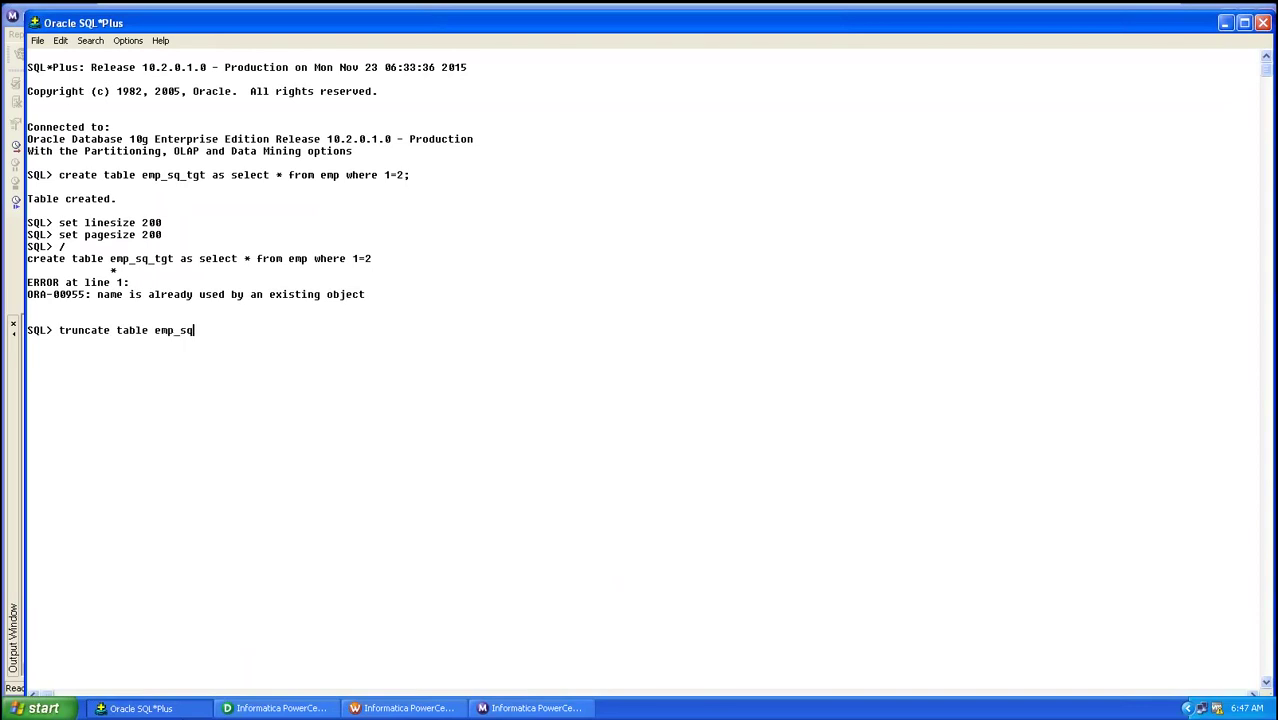
type("_tgt;")
key("Return")
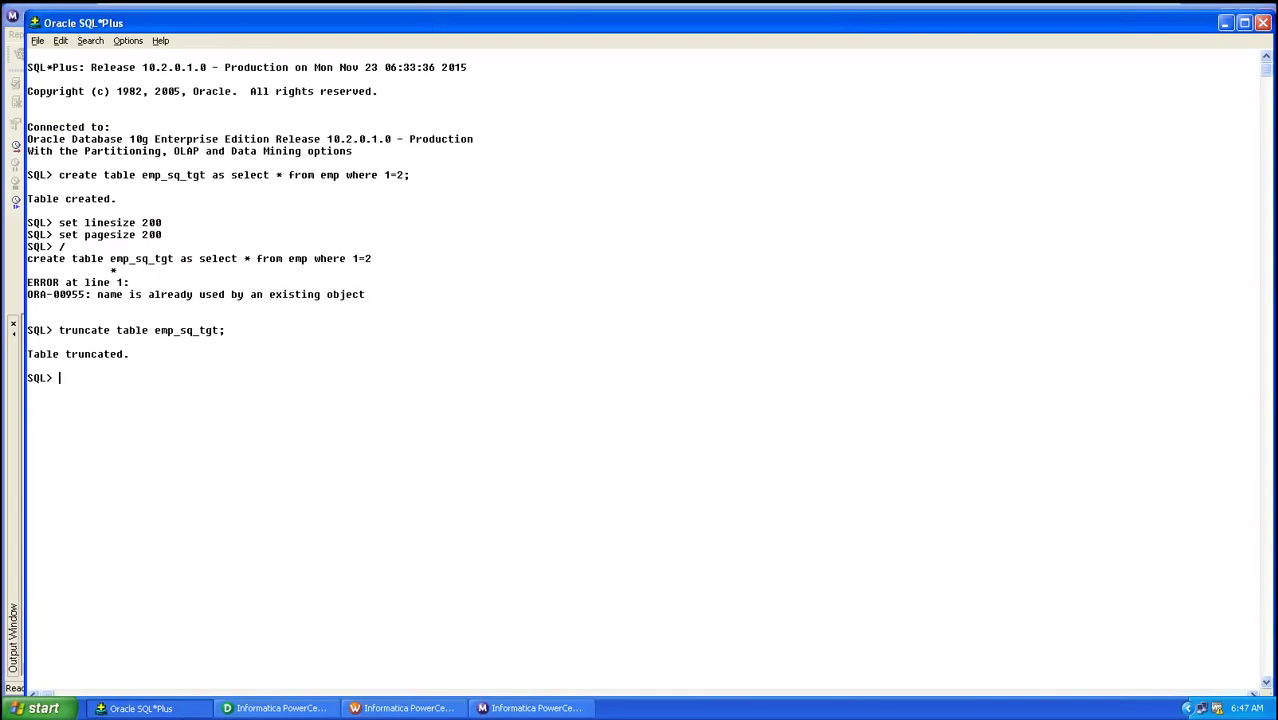
- Start the workflow wkf_emp_sq_tgt from Workflow Manager and check its latest s_m_emp_sq_tgt session run in Workflow Monitor
left_click(399, 709)
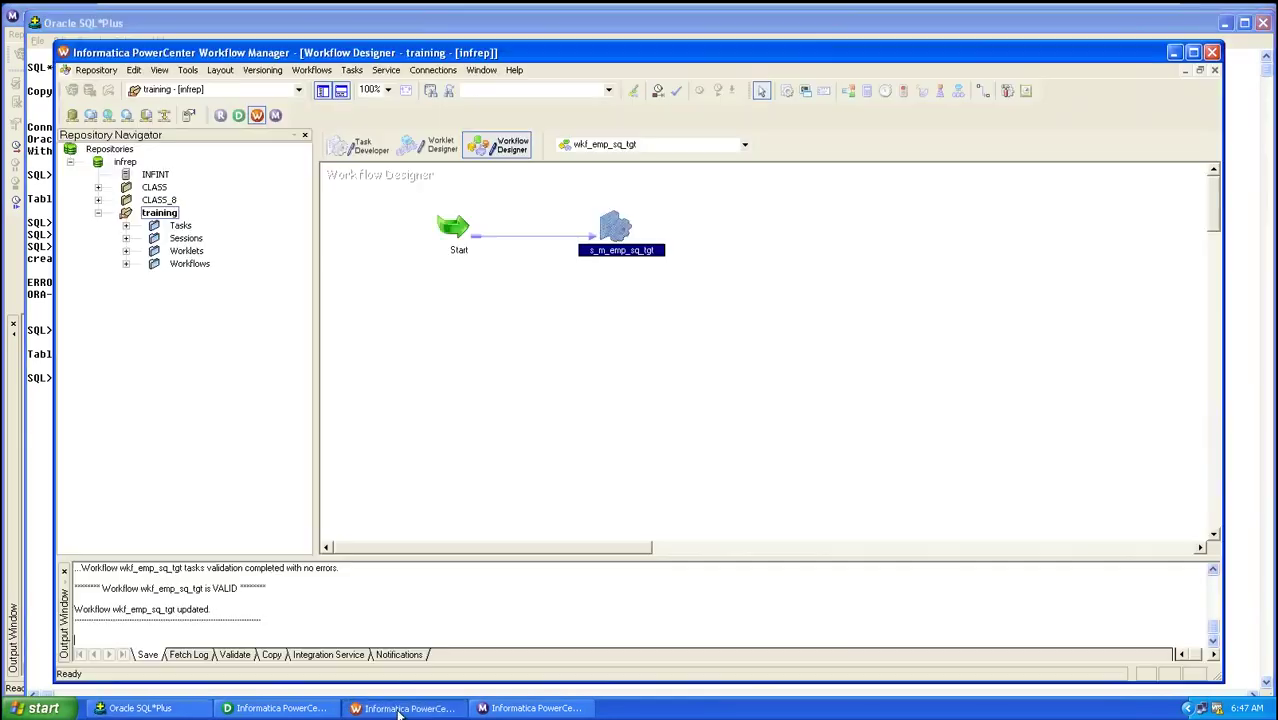
left_click(399, 709)
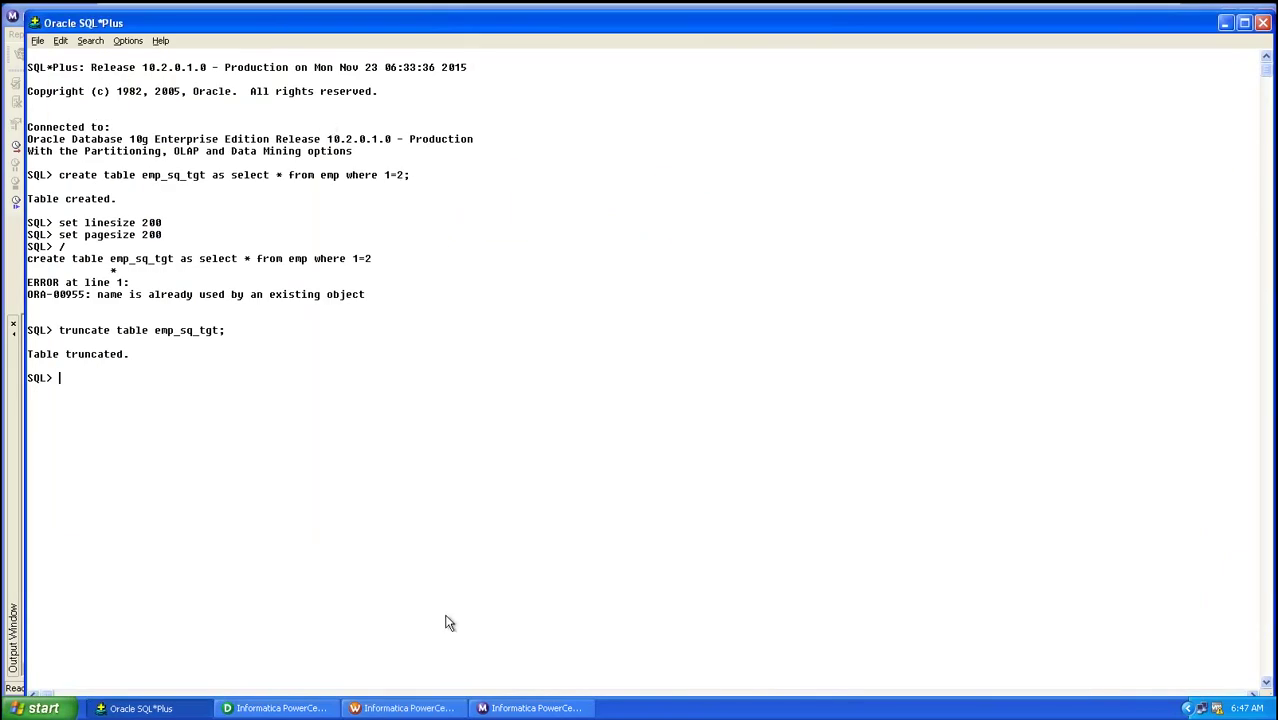
left_click(408, 709)
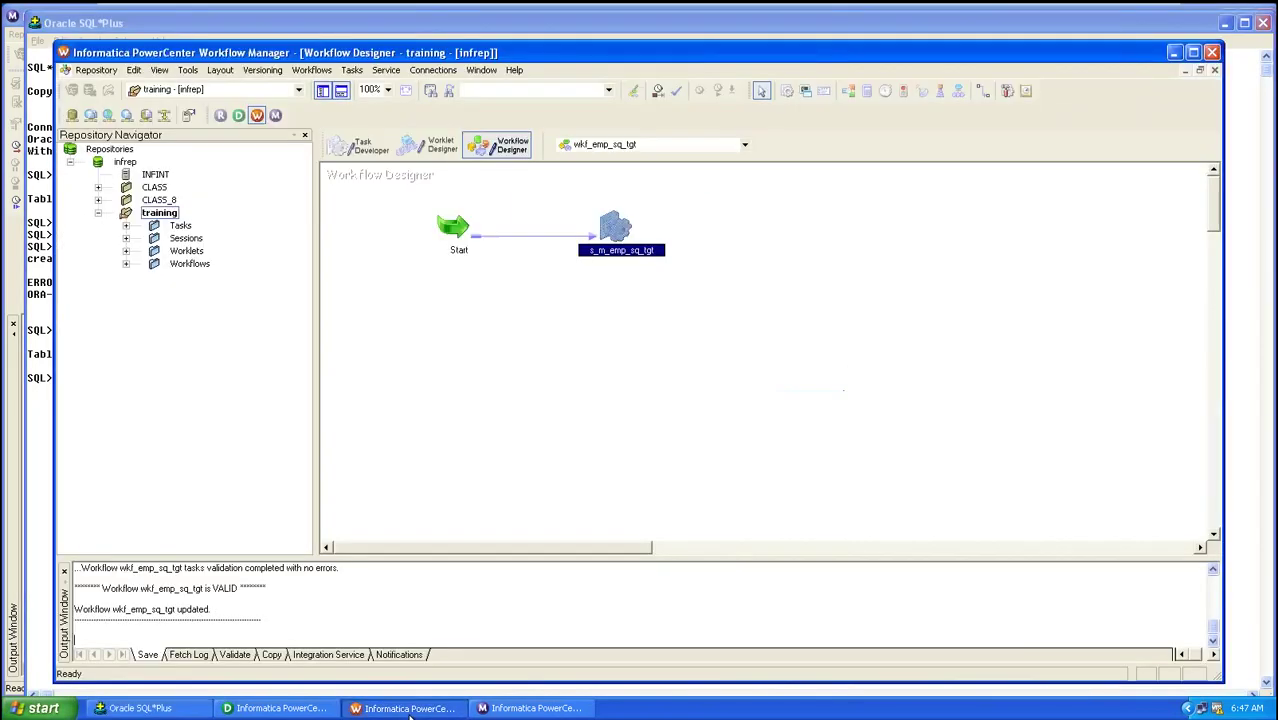
left_click(312, 72)
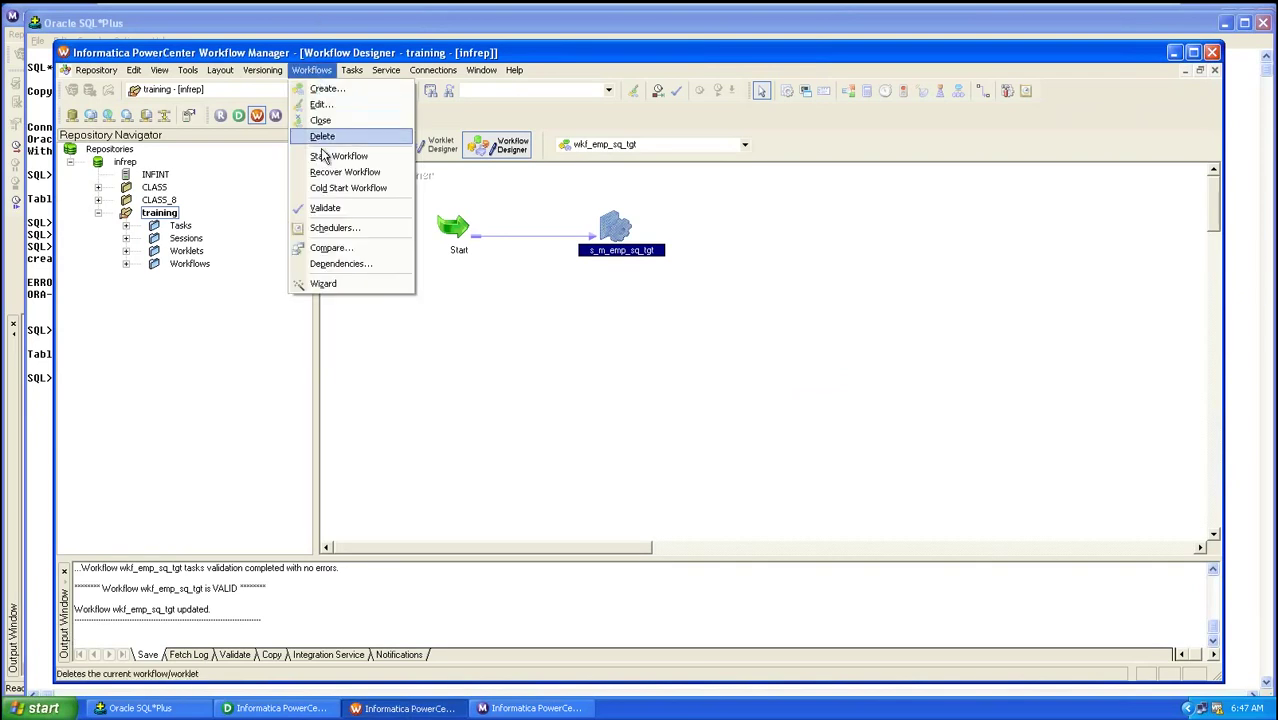
left_click(338, 157)
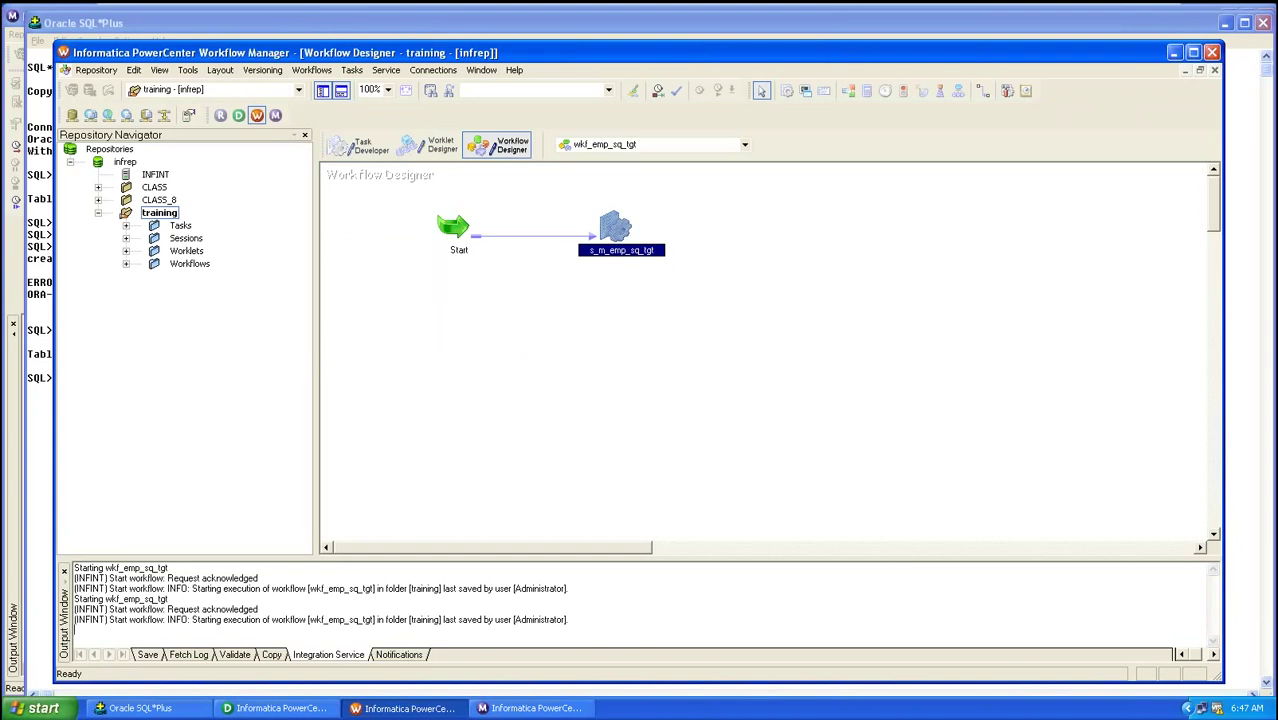
left_click(499, 710)
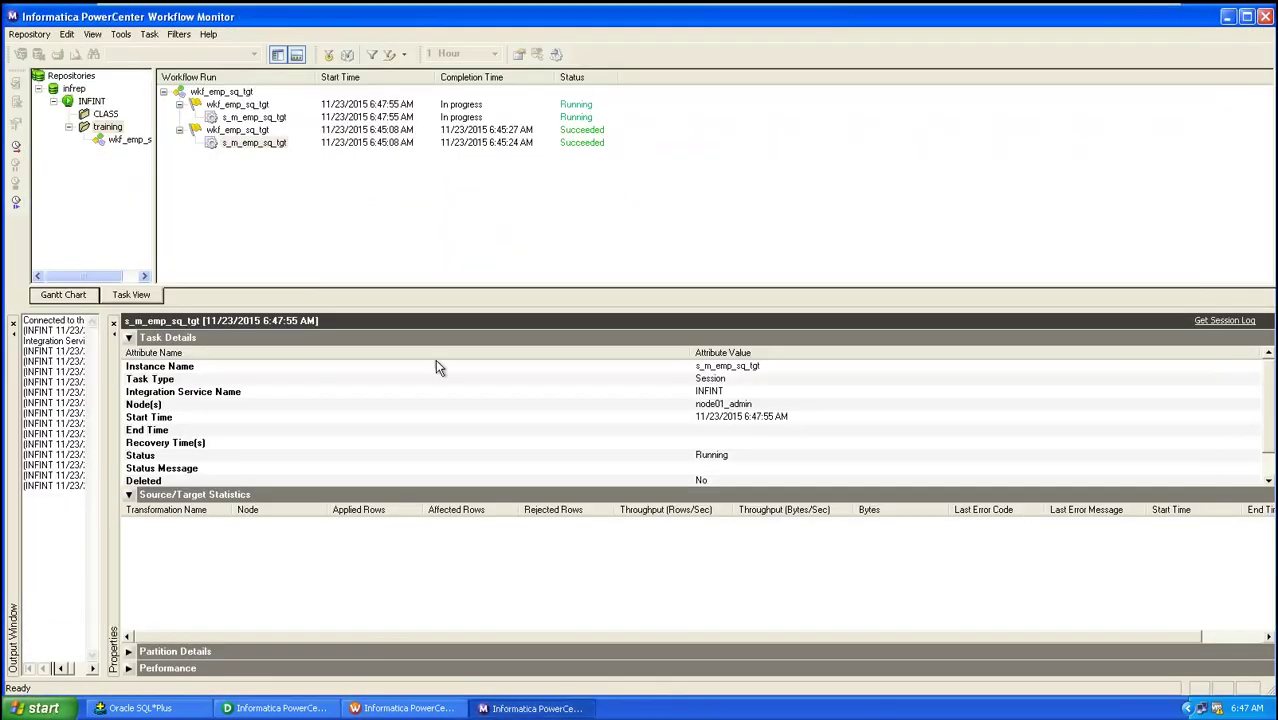
left_click(237, 119)
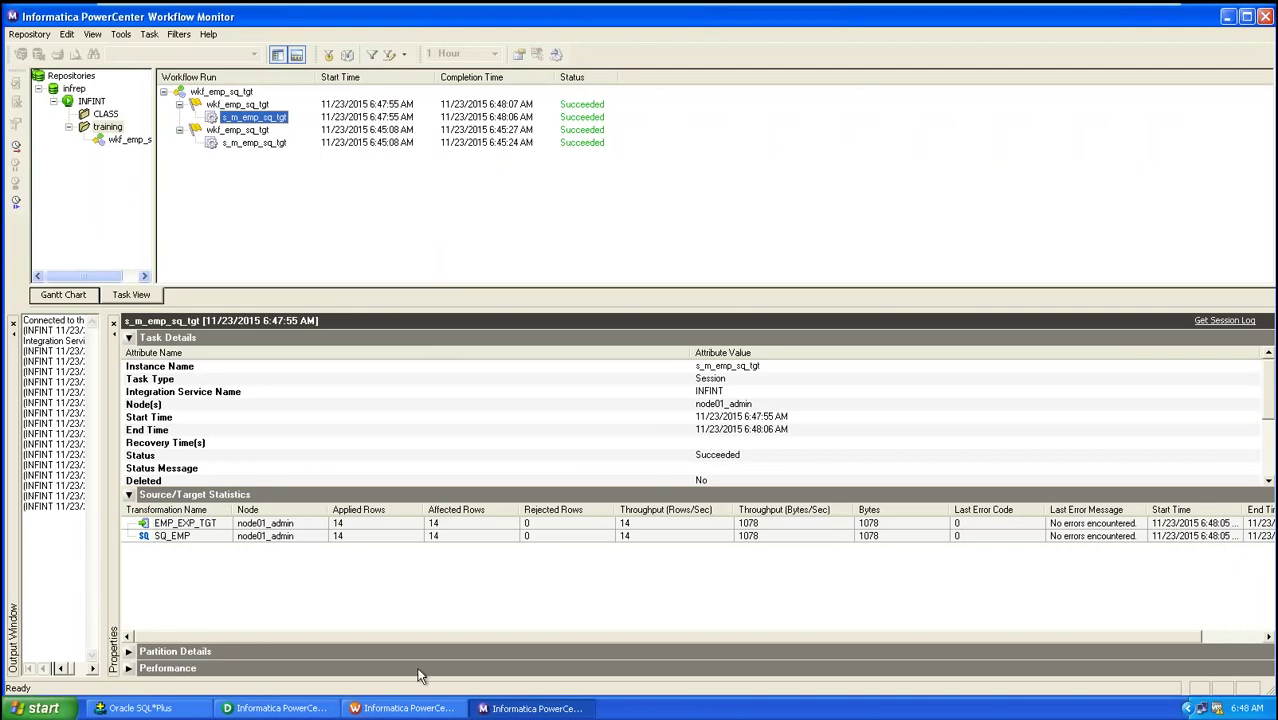
- In Workflow Manager, open session s_m_emp_sq_tgt and display the mapping settings of its SQ_EMP source
left_click(320, 709)
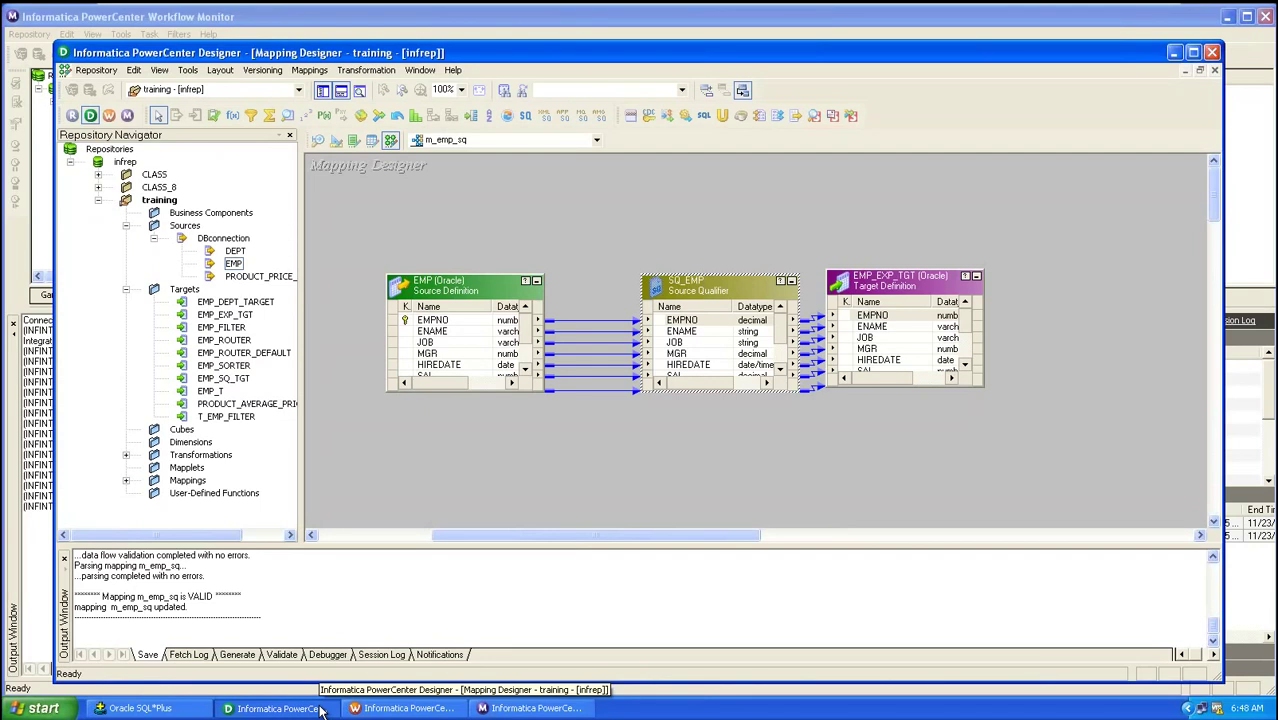
left_click(430, 709)
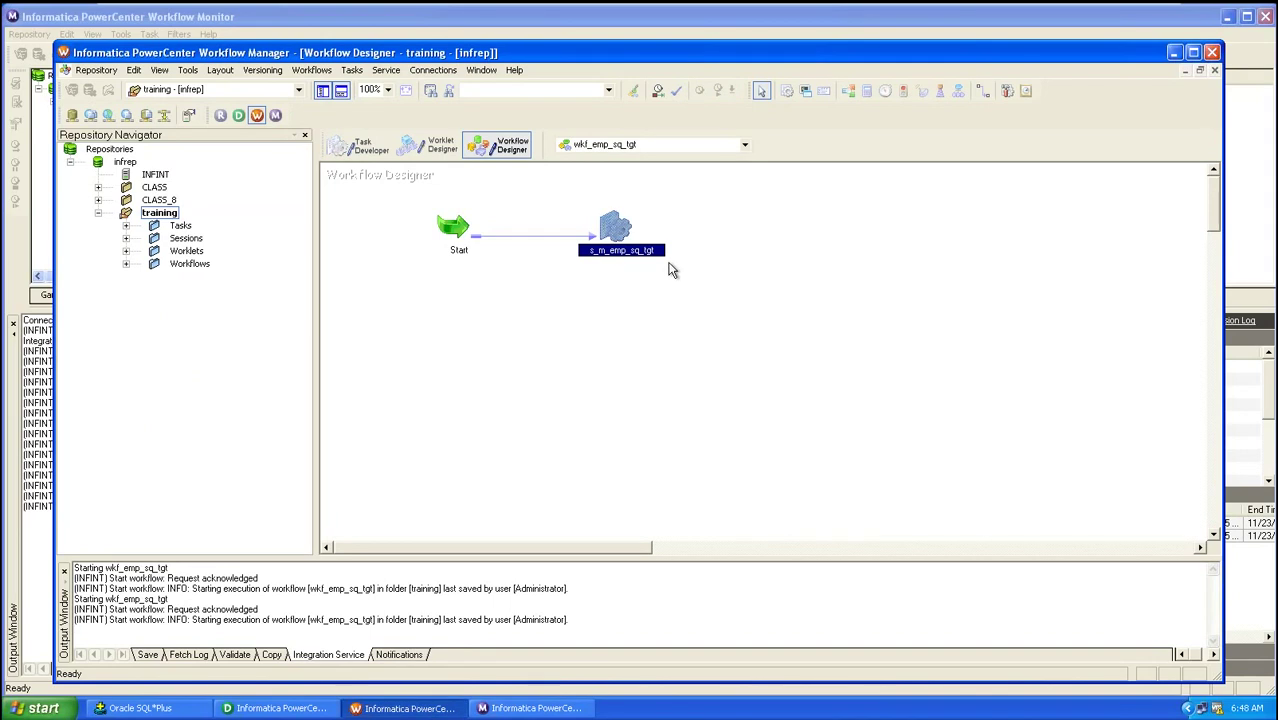
double_click(617, 228)
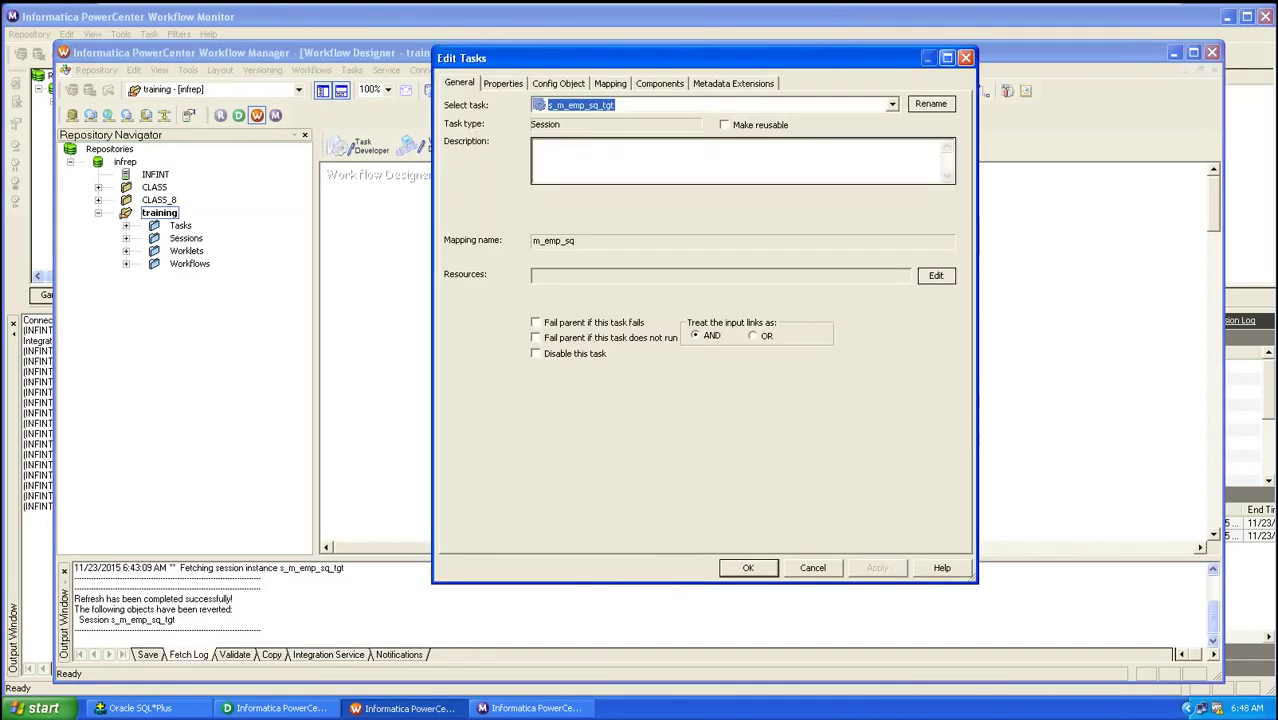
left_click(611, 84)
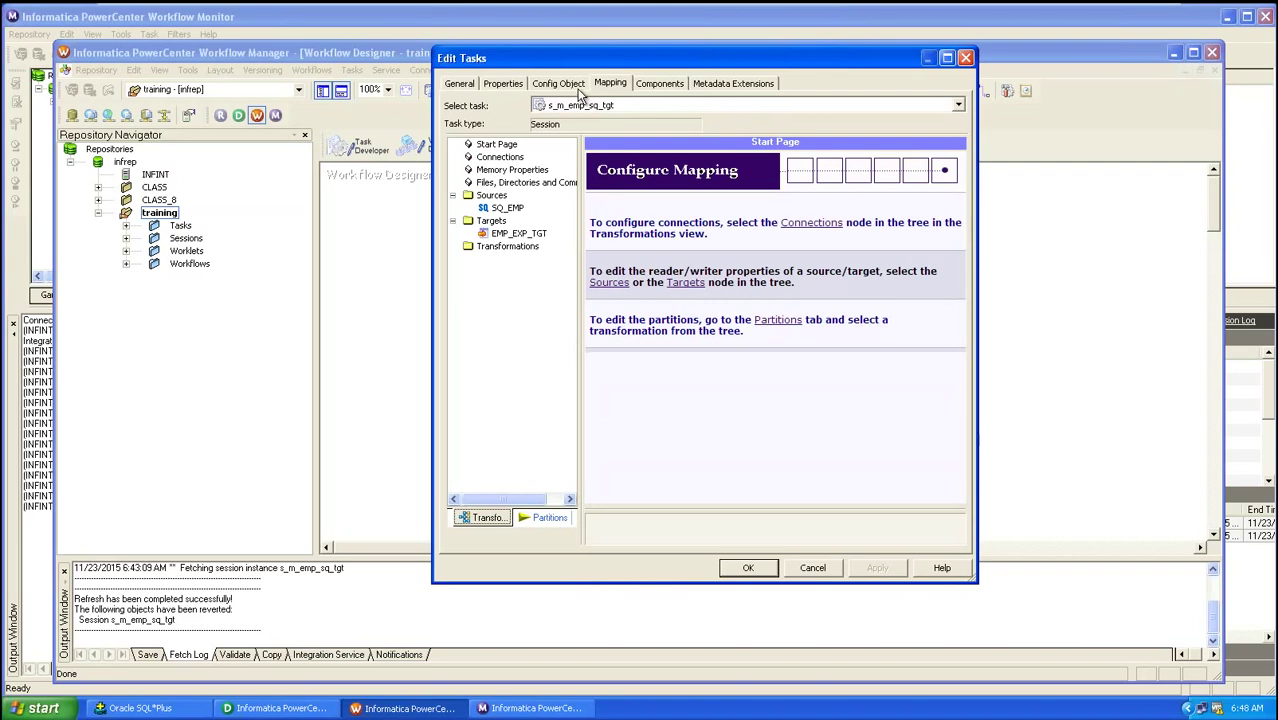
left_click(308, 712)
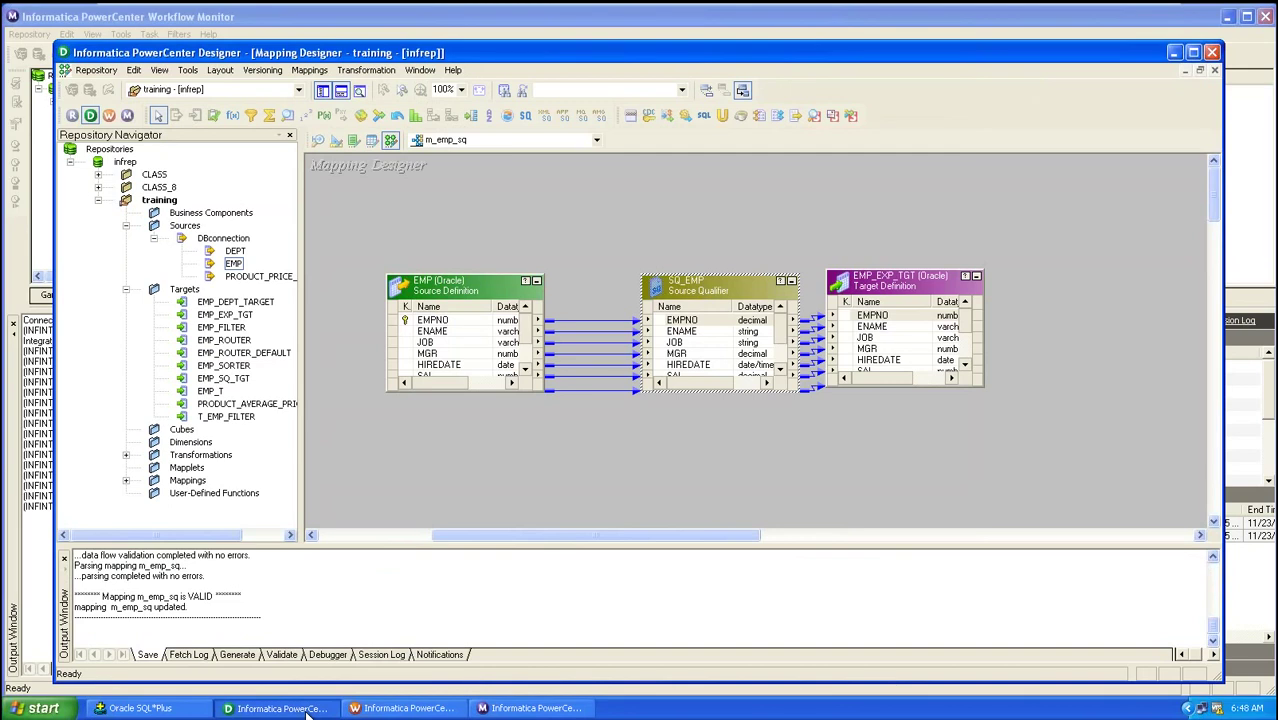
left_click(308, 712)
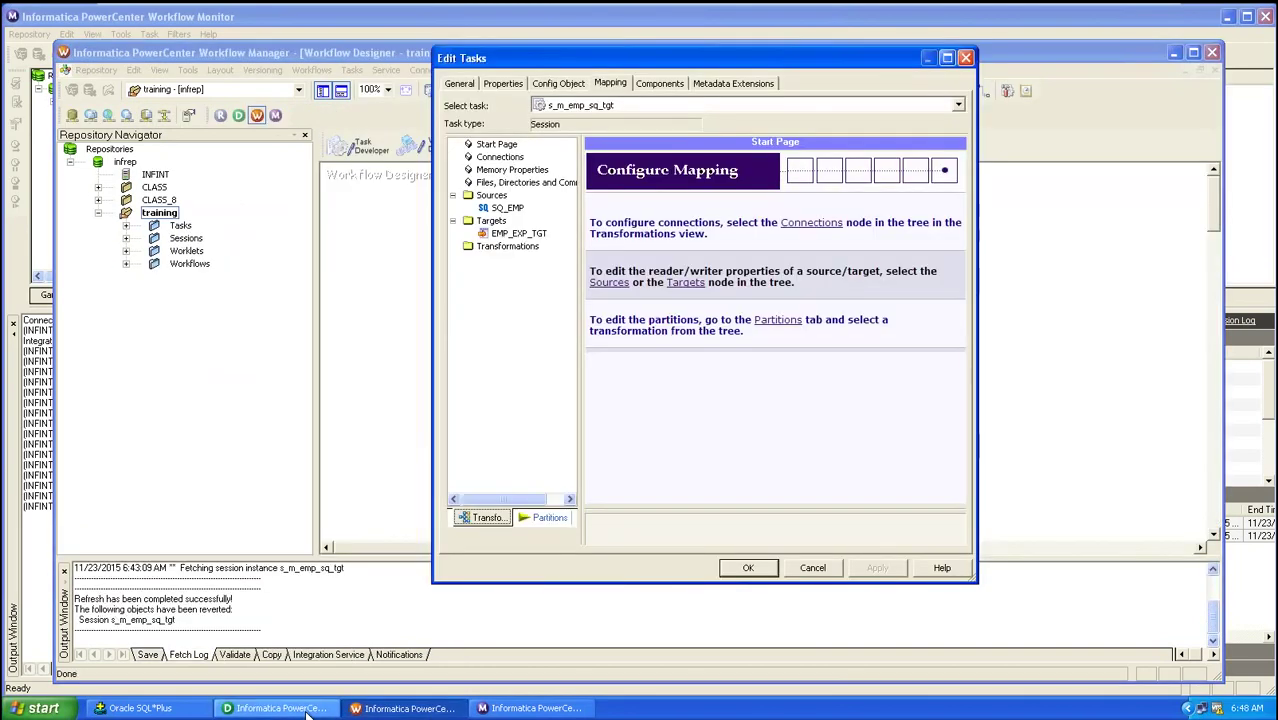
left_click(507, 208)
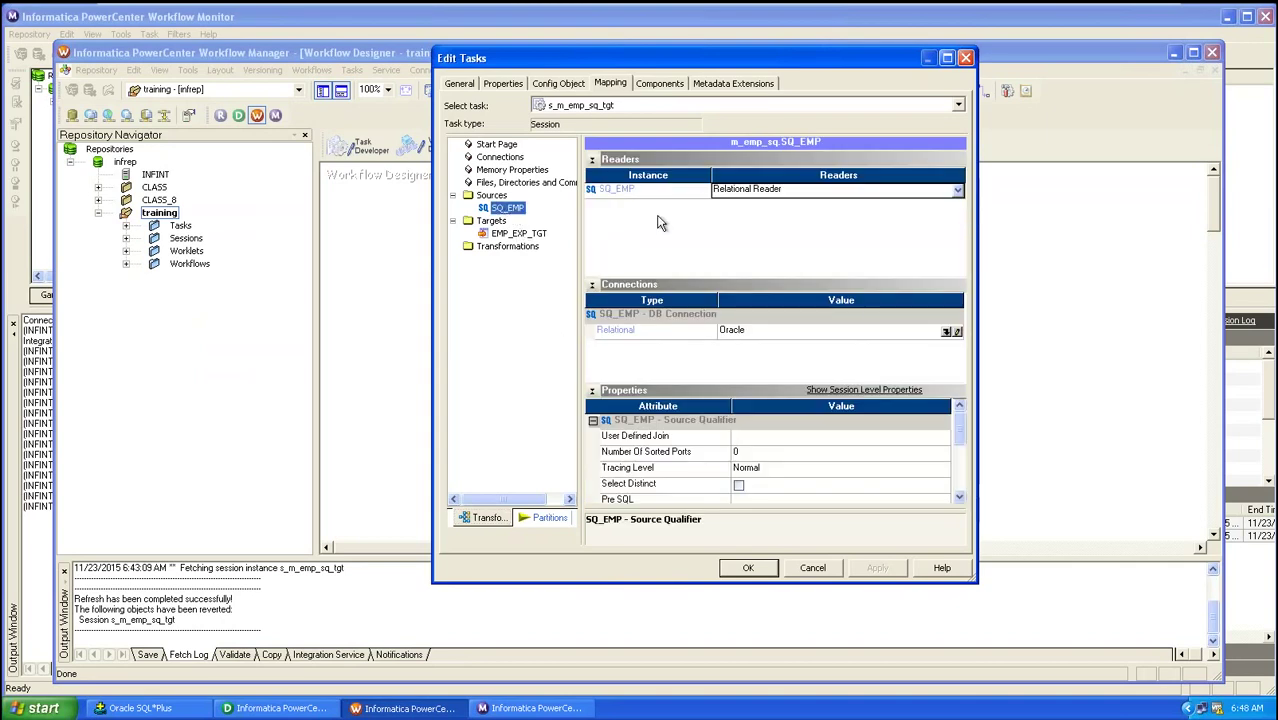
- In Oracle SQL*Plus, query all columns of emp for rows where sal < 1000
left_click(136, 708)
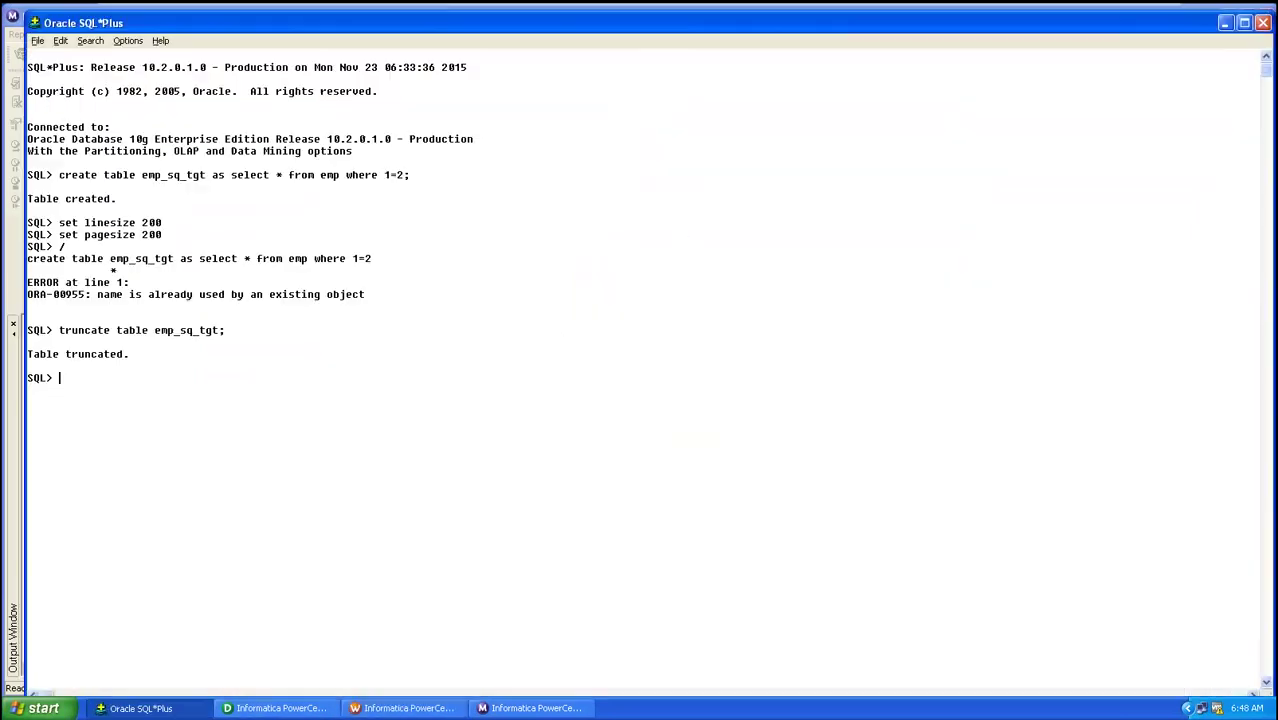
type("select ")
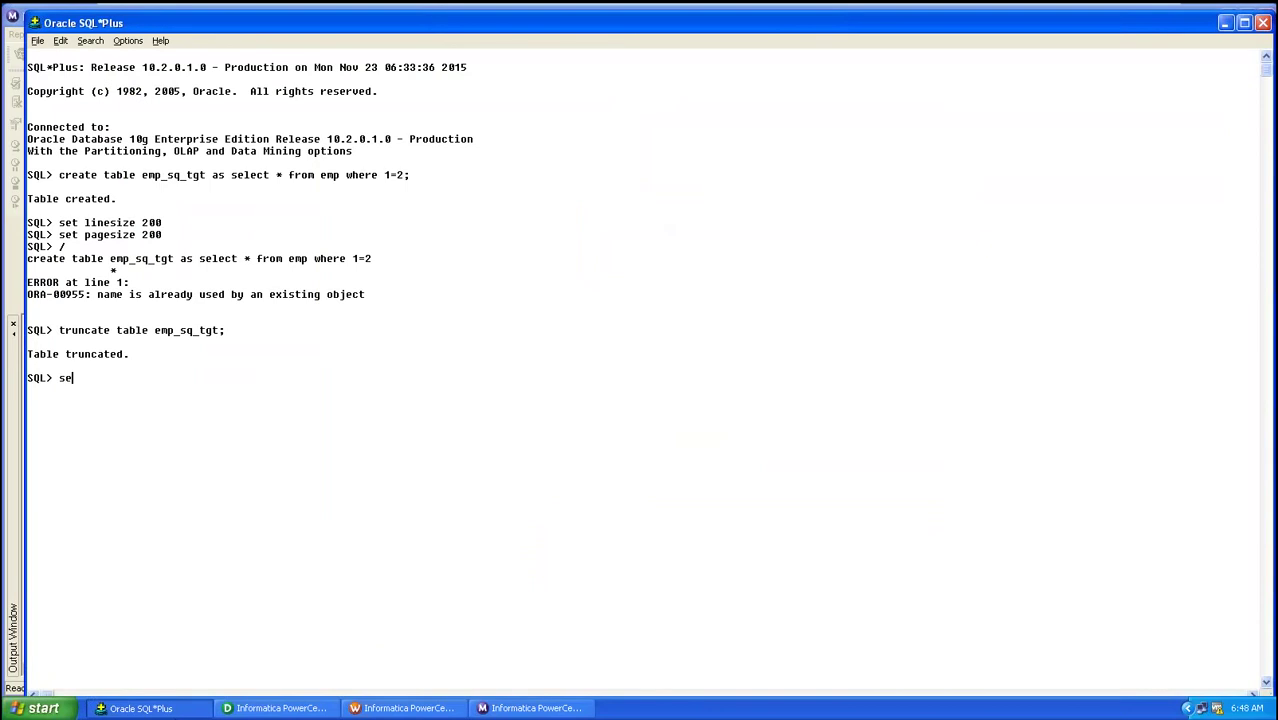
type("* from emp where emp_")
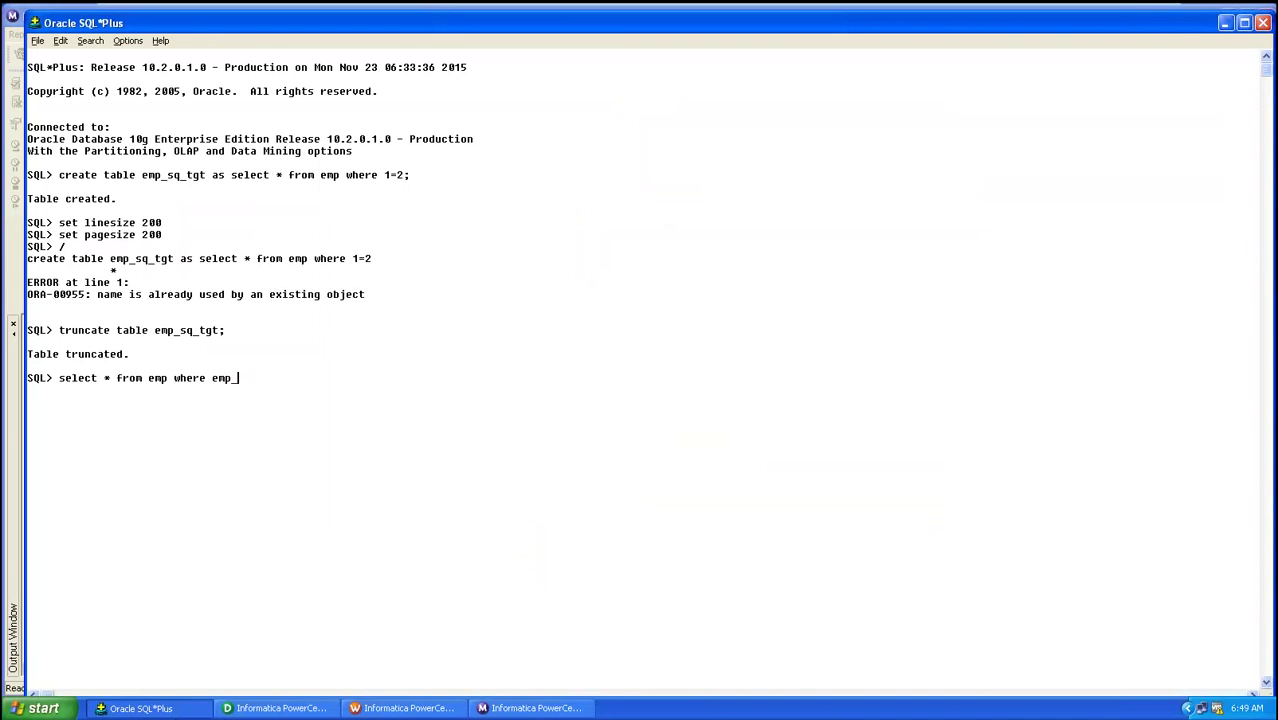
key("BackSpace")
key("BackSpace")
key("BackSpace")
type("sal < 1000;")
key("Return")
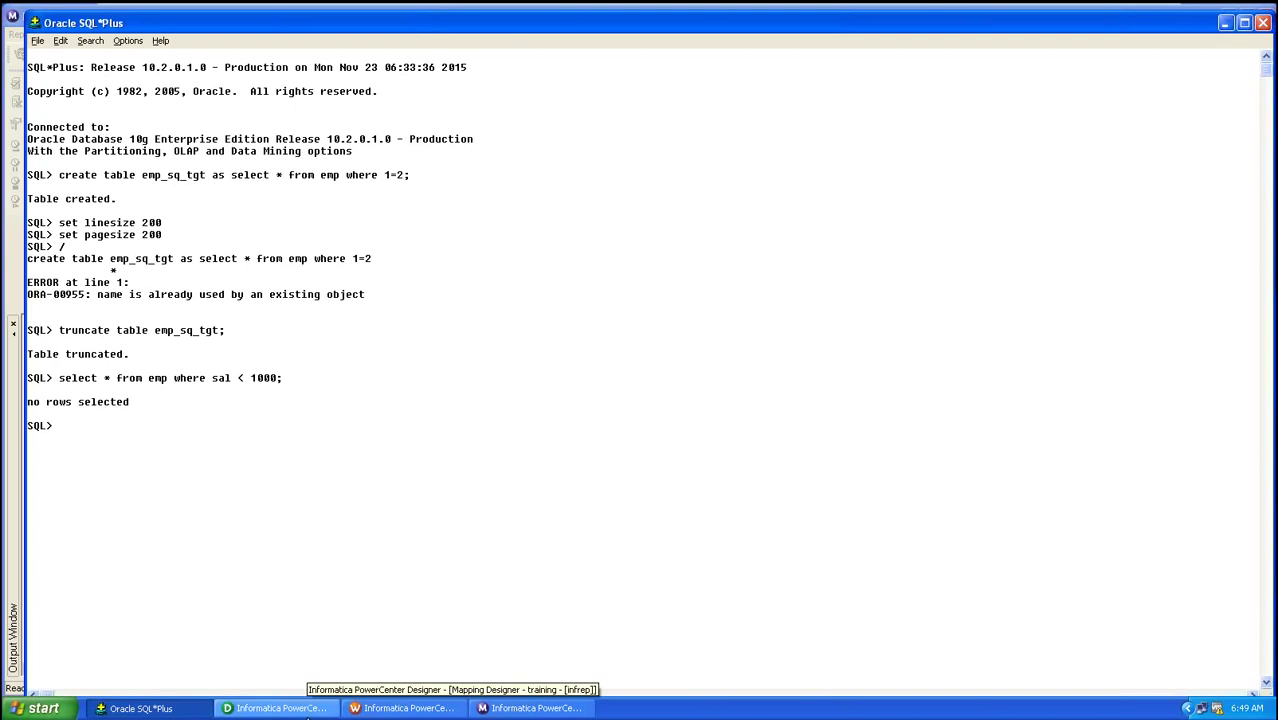
- Return to the session settings in Workflow Manager and open the SQ_EMP source's Sql Query attribute in the SQL Editor
left_click(392, 700)
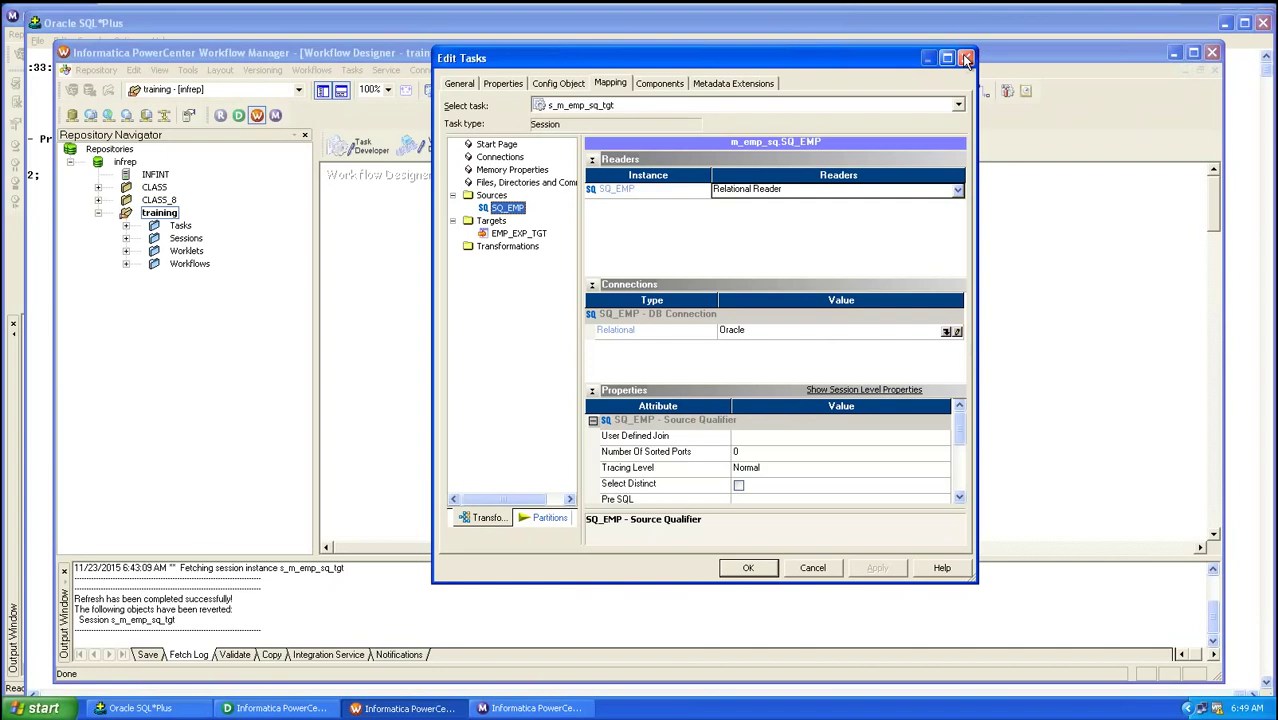
left_click(620, 85)
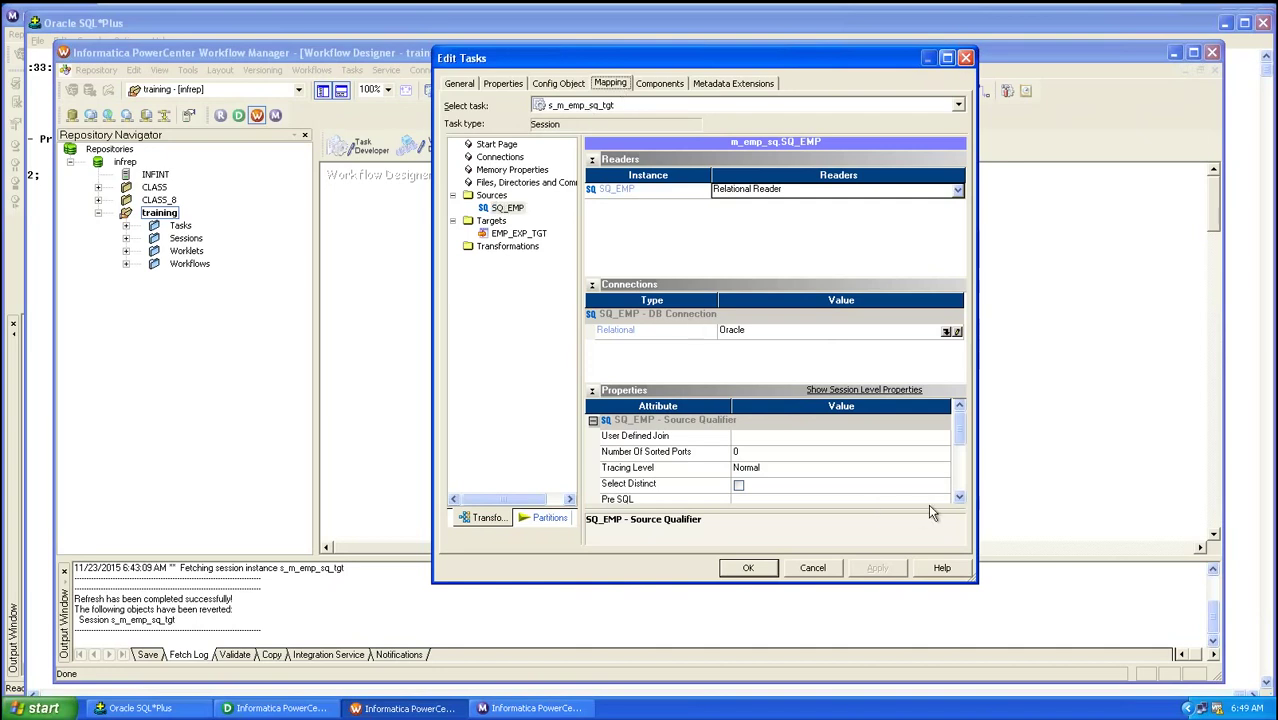
left_click(959, 497)
left_click(959, 497)
left_click(959, 497)
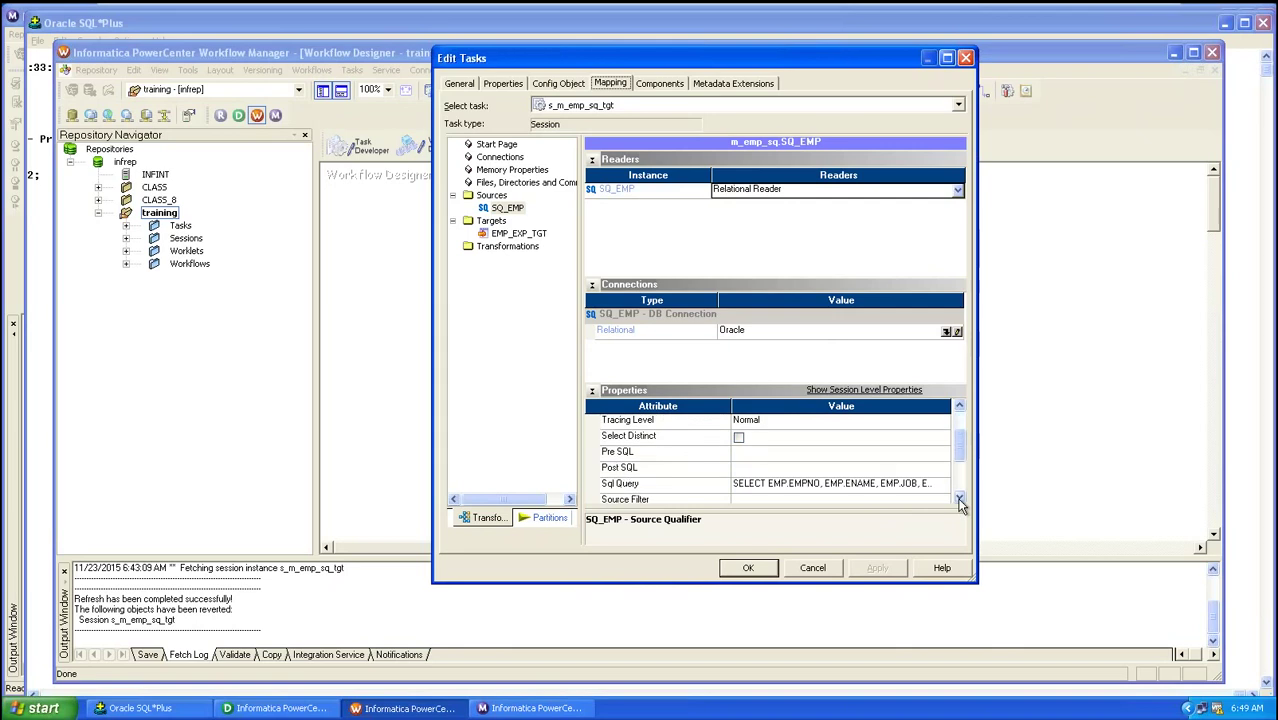
left_click(959, 497)
left_click(959, 497)
left_click(959, 497)
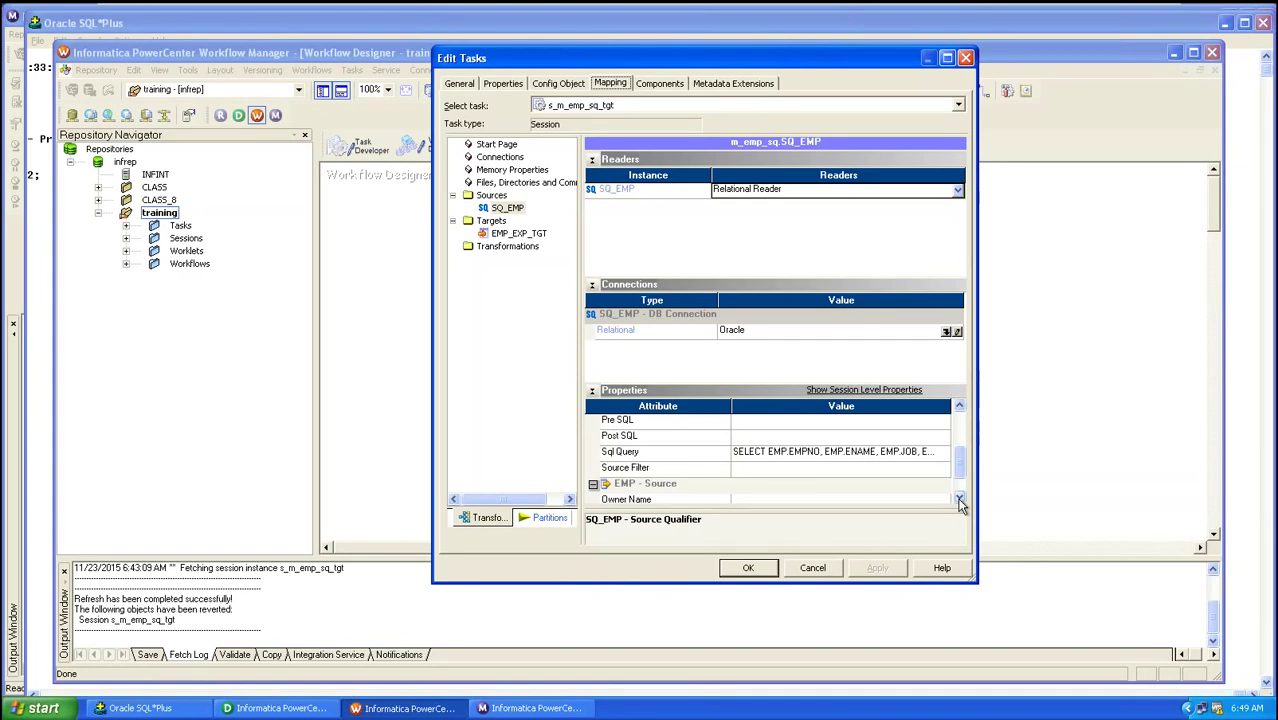
left_click(919, 452)
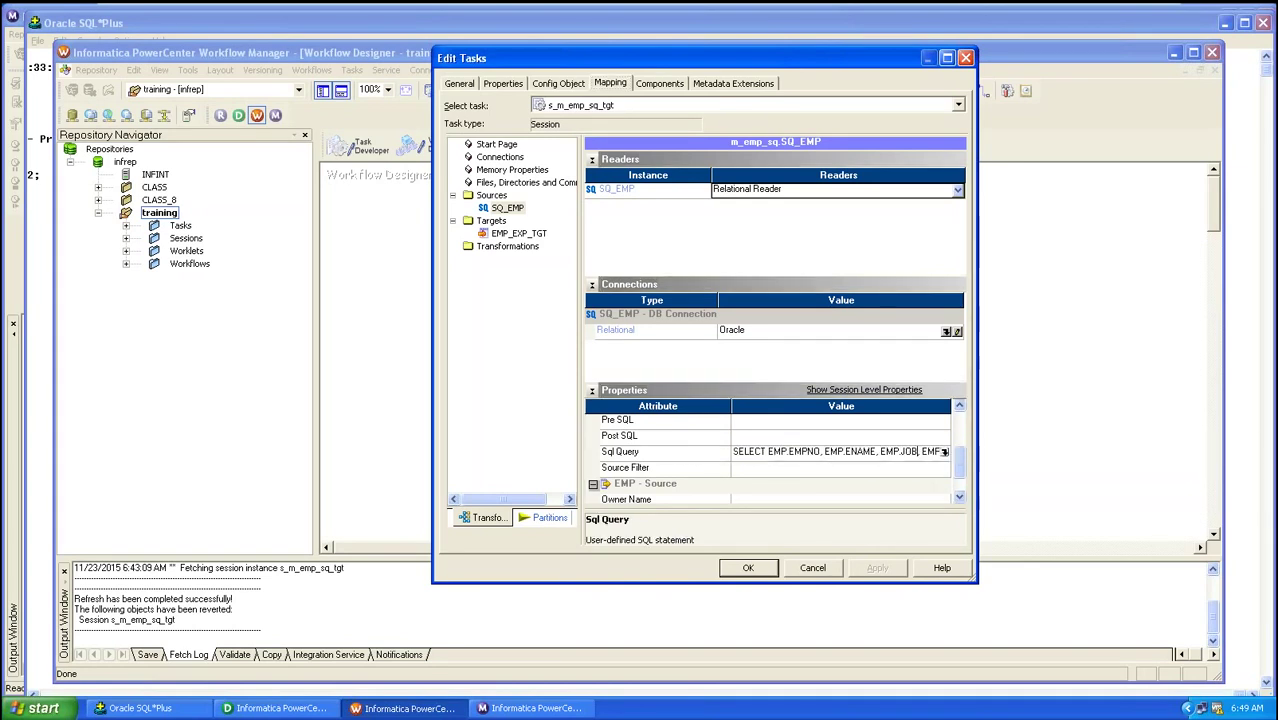
left_click(944, 452)
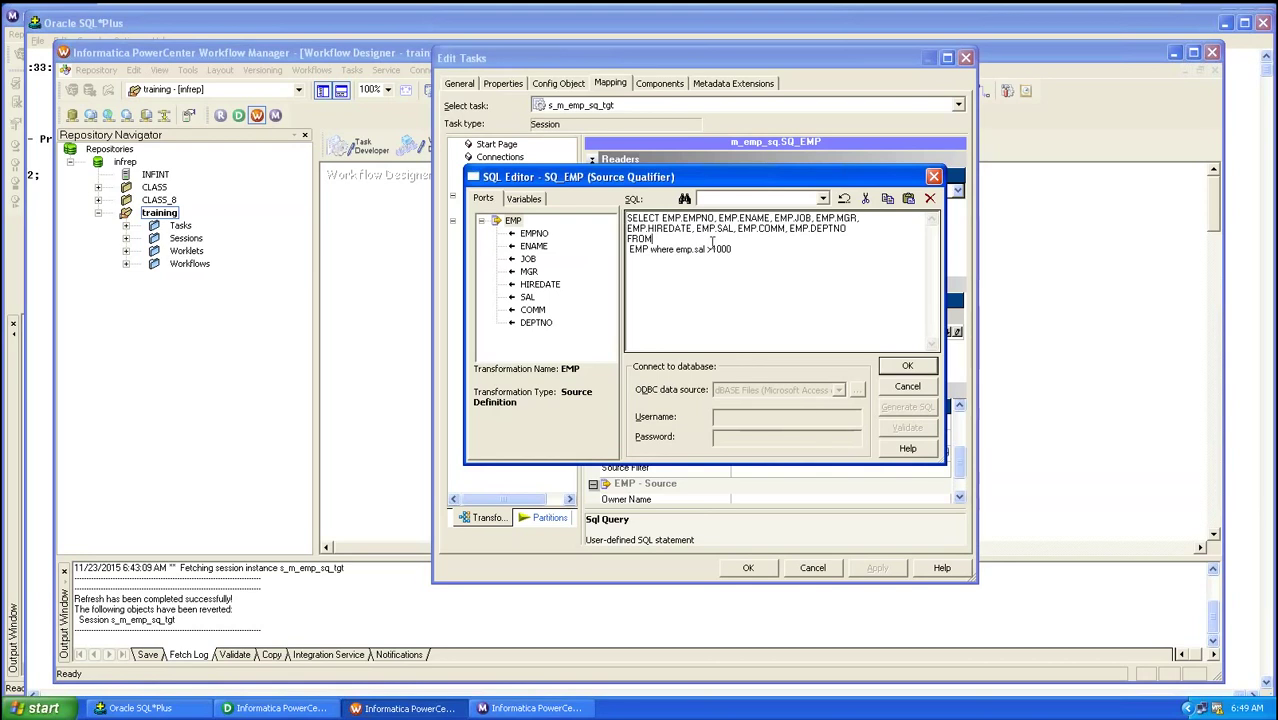
- Examine the full SELECT statement and its where clause, and close the SQL Editor without editing it
left_click(733, 248)
key("ctrl+a")
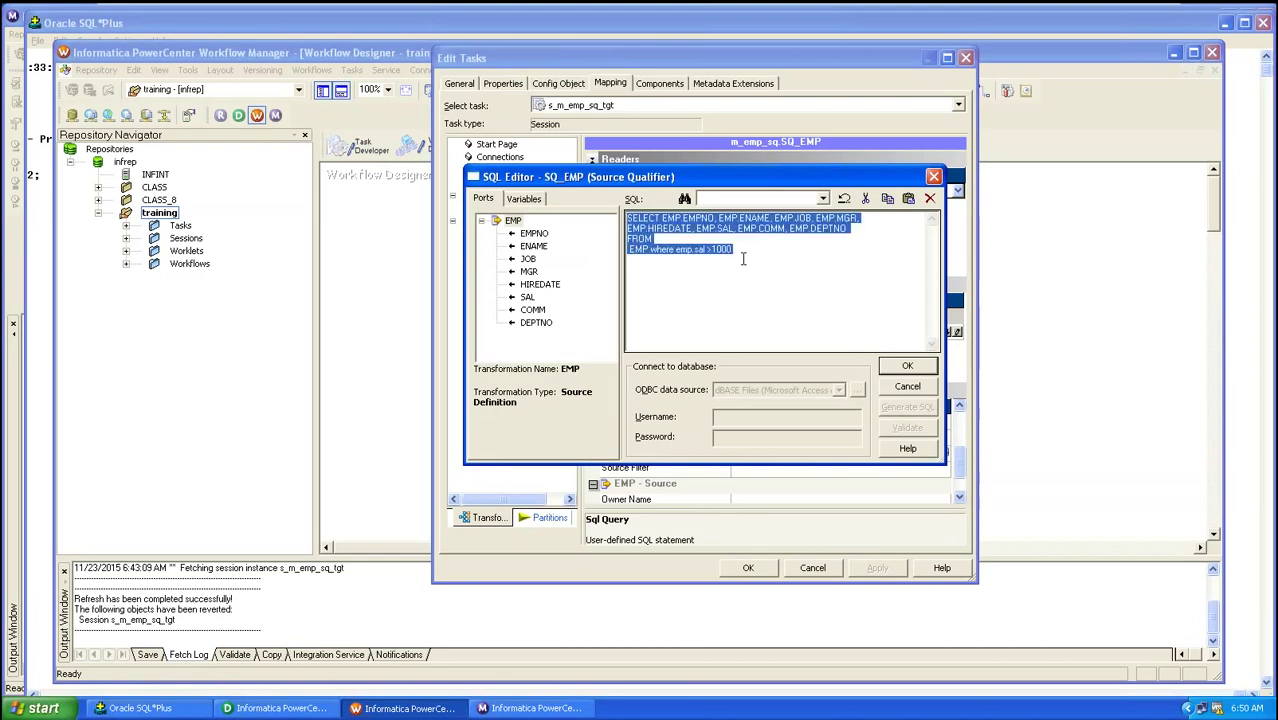
left_click(743, 259)
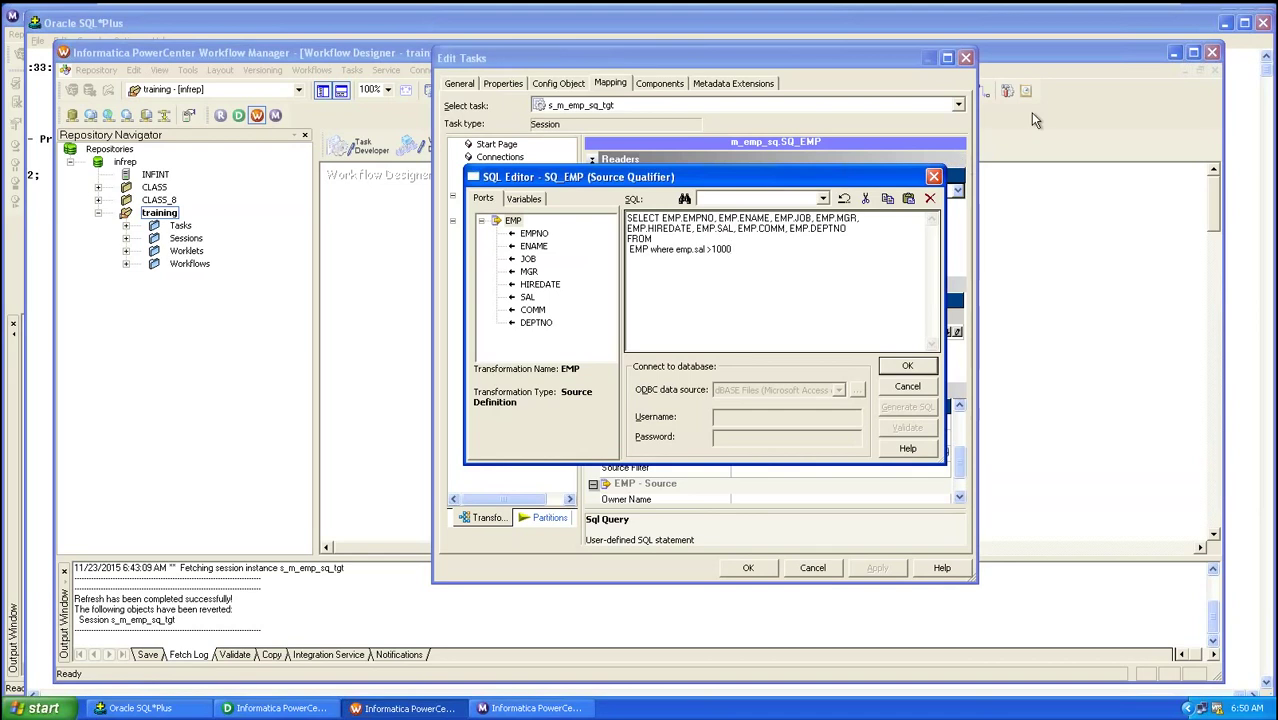
left_click(934, 179)
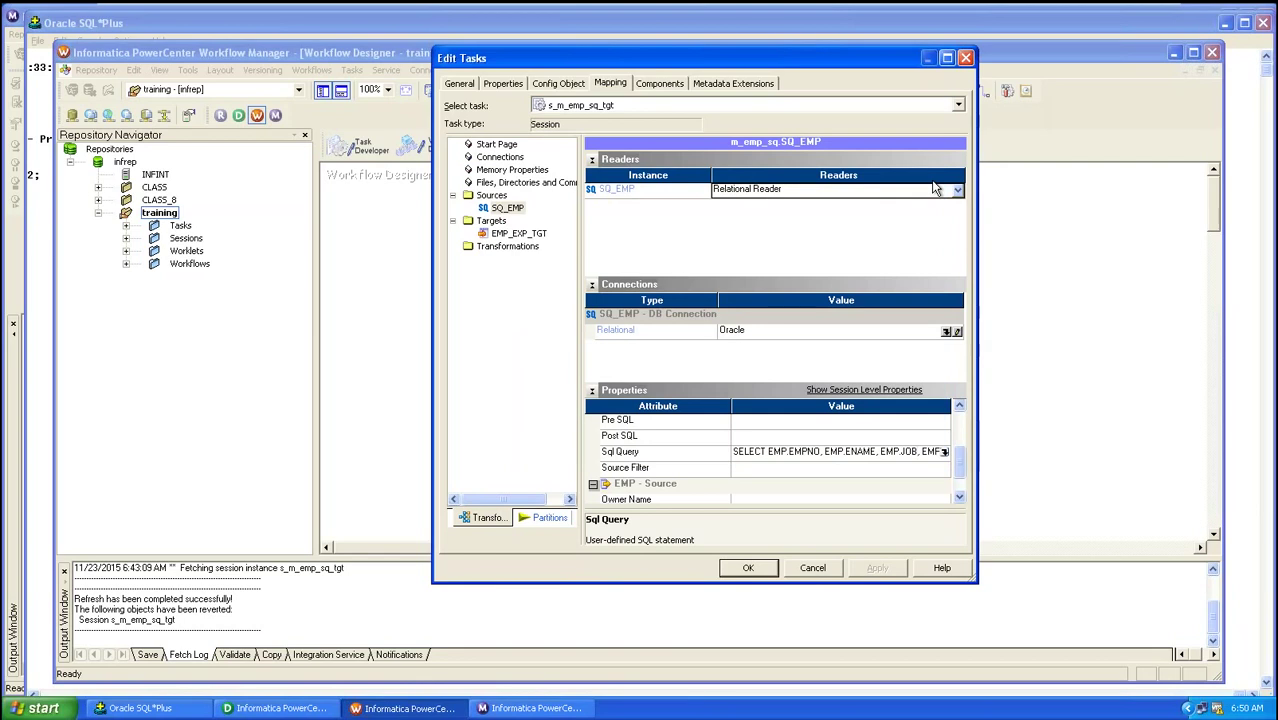
- Close the session settings and, in Designer, open the SQ_EMP source qualifier's Sql Query attribute in the SQL Editor
left_click(966, 58)
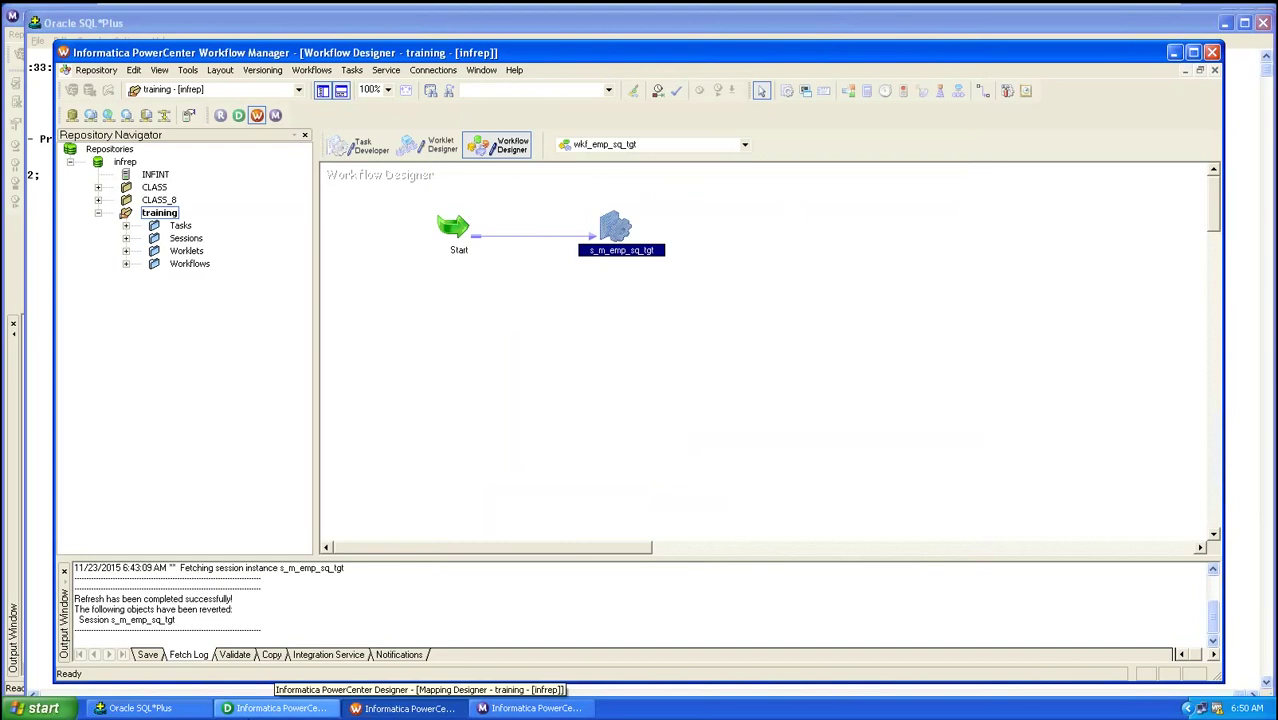
left_click(254, 709)
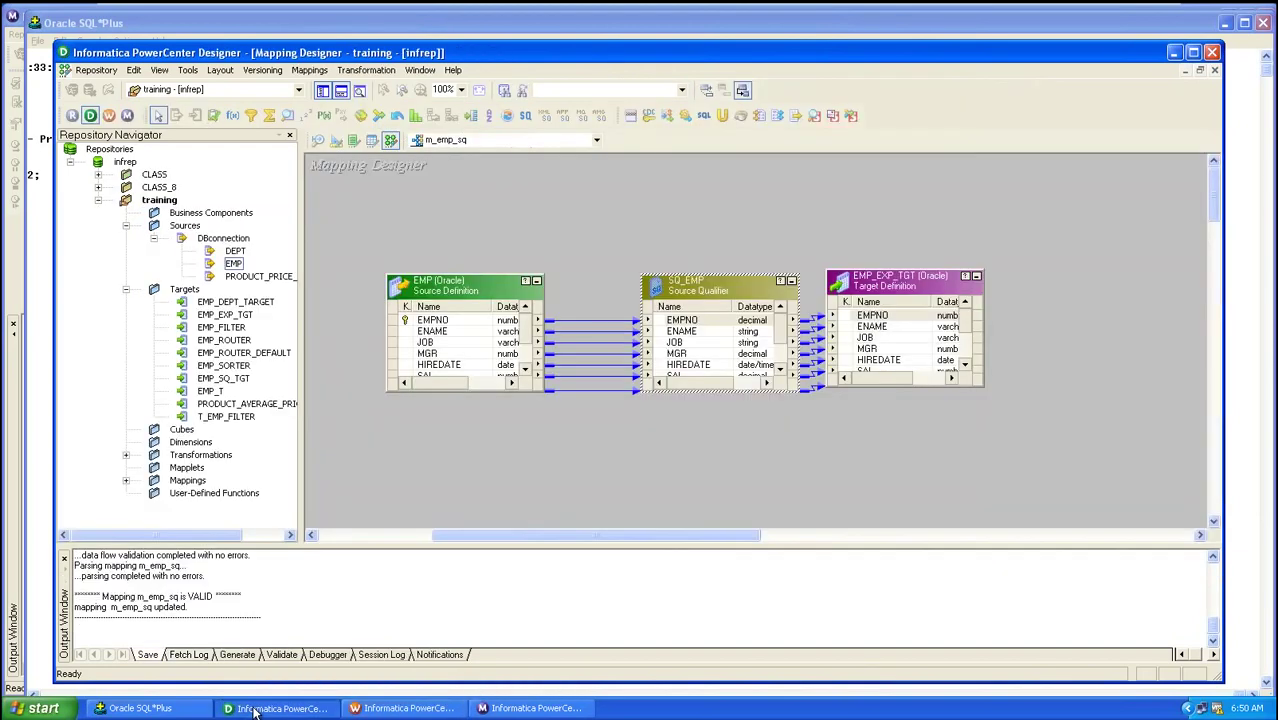
double_click(727, 288)
left_click(728, 288)
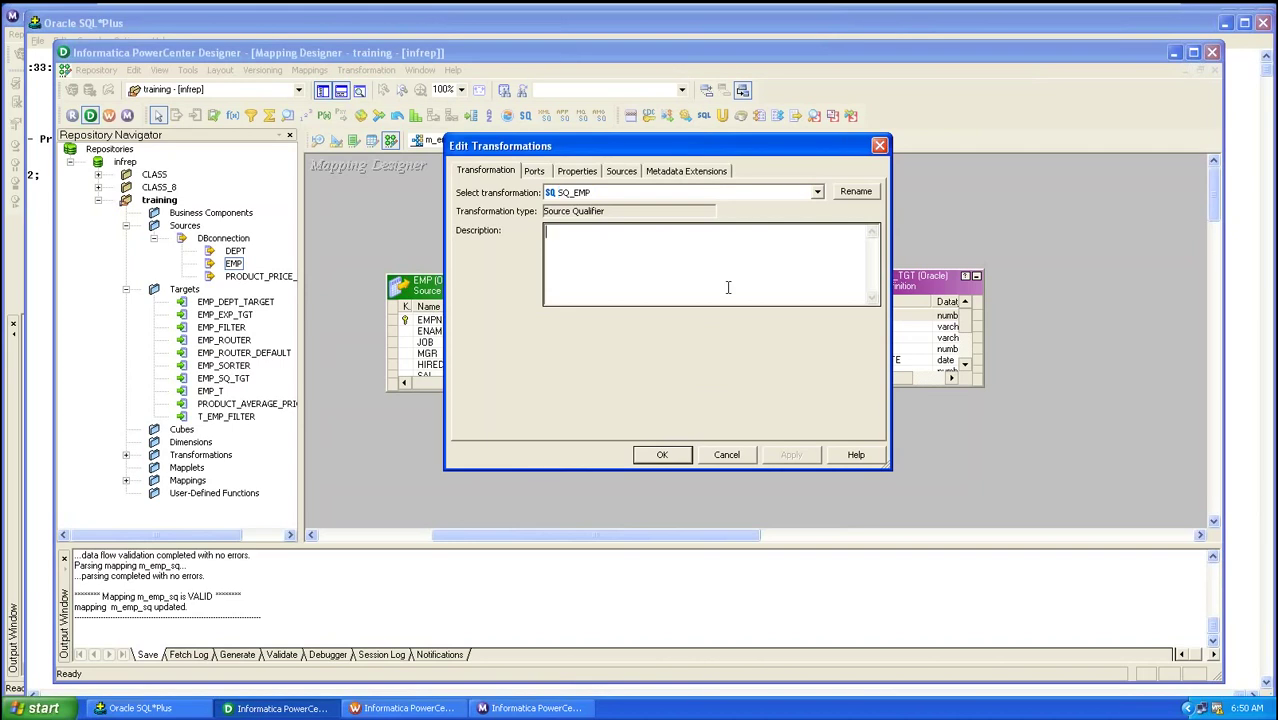
left_click(566, 173)
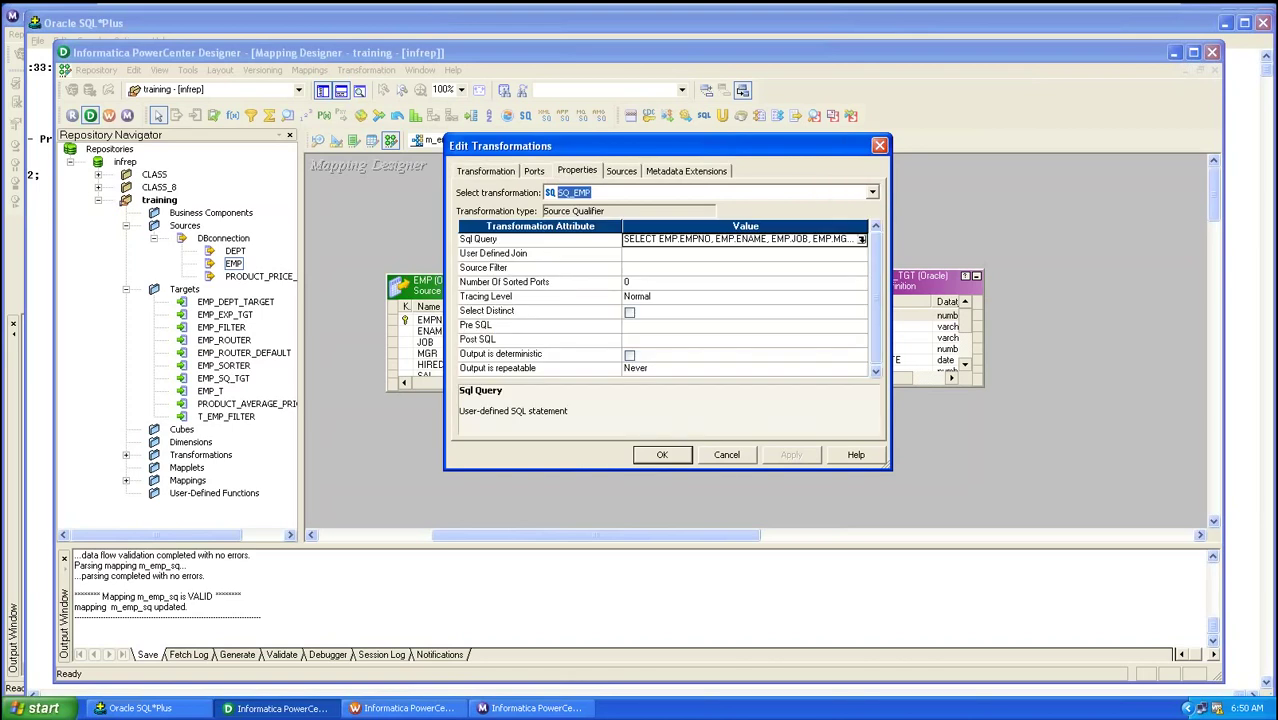
left_click(767, 243)
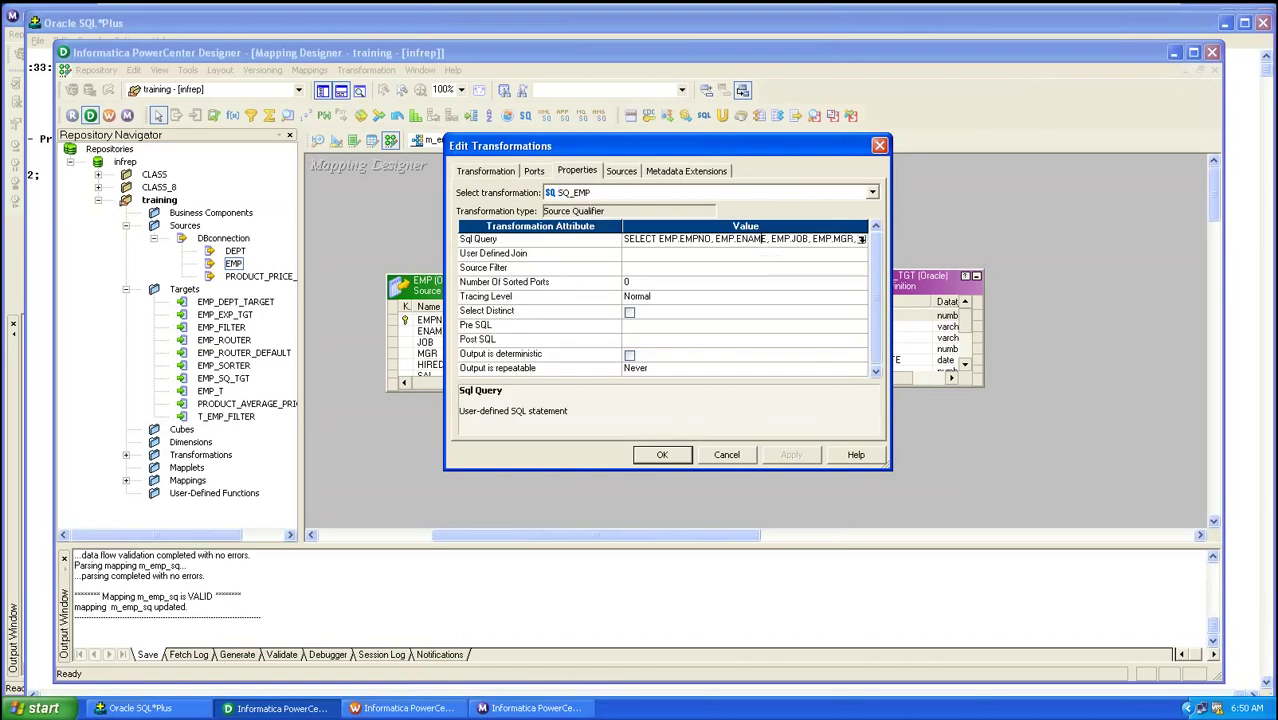
left_click(860, 239)
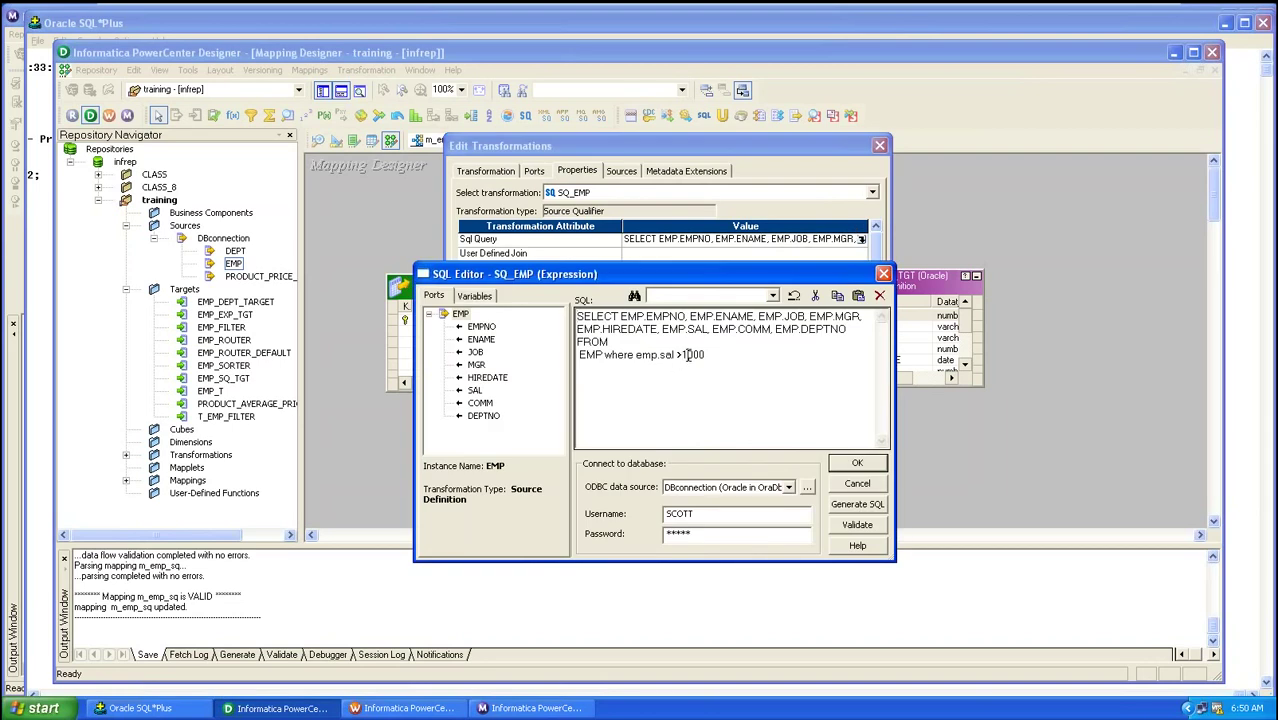
- Change the query's where clause to emp.sal >3000 and validate the SQL
left_click(686, 355)
key("BackSpace")
type("3")
left_click(857, 526)
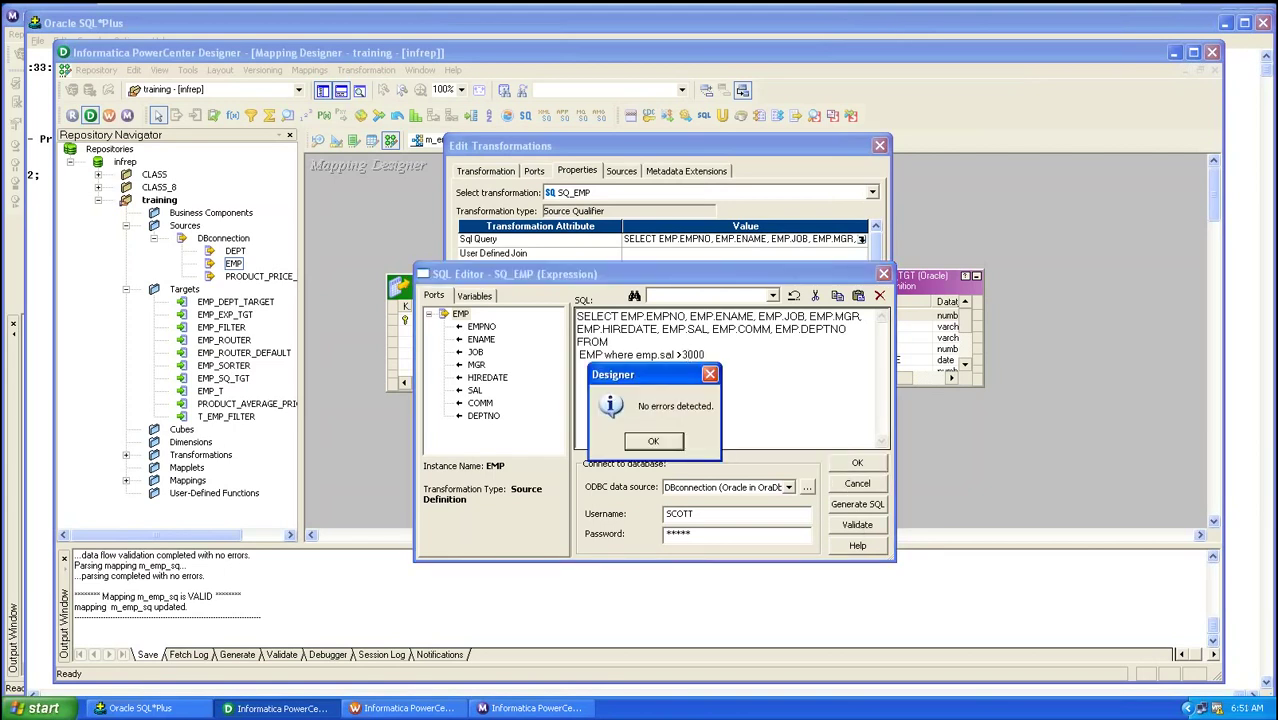
left_click(668, 443)
left_click(673, 355)
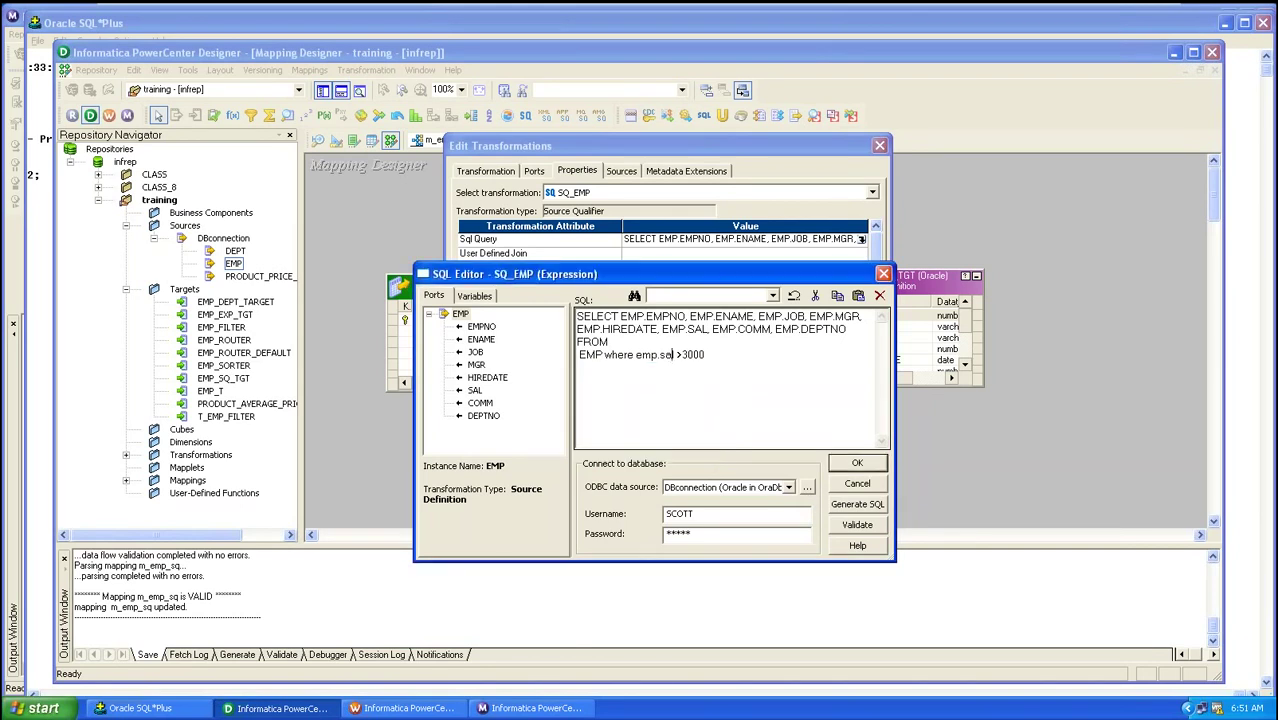
- Accept the edited SQL query and apply the changes to the SQ_EMP transformation
left_click(857, 466)
left_click(661, 455)
left_click(778, 456)
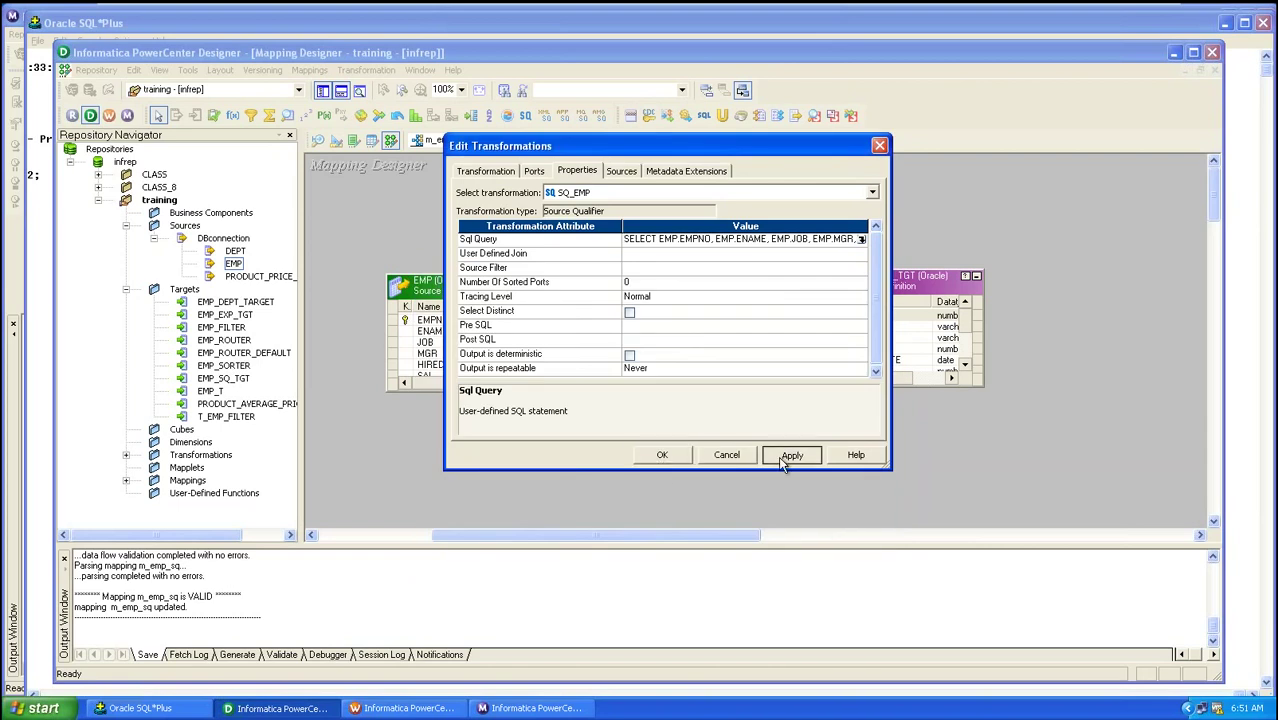
left_click(660, 456)
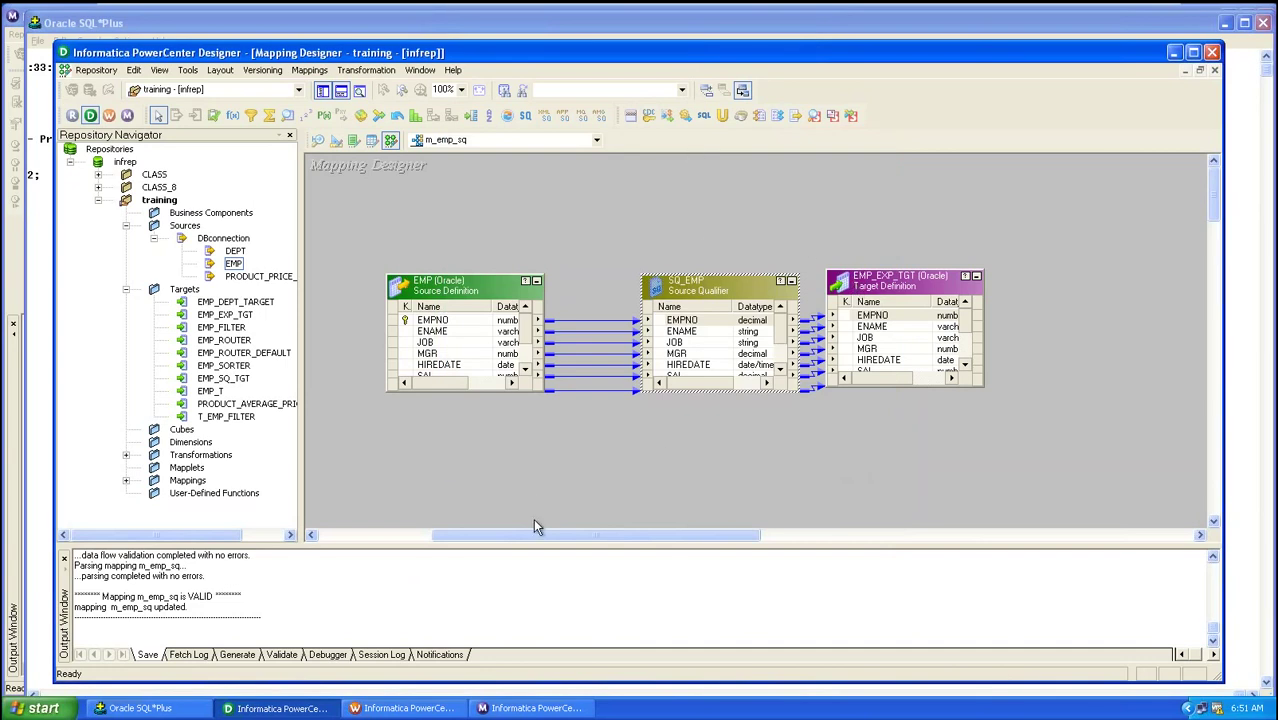
- In Workflow Manager, refresh the mapping of session s_m_emp_sq_tgt and save the workflow
left_click(420, 708)
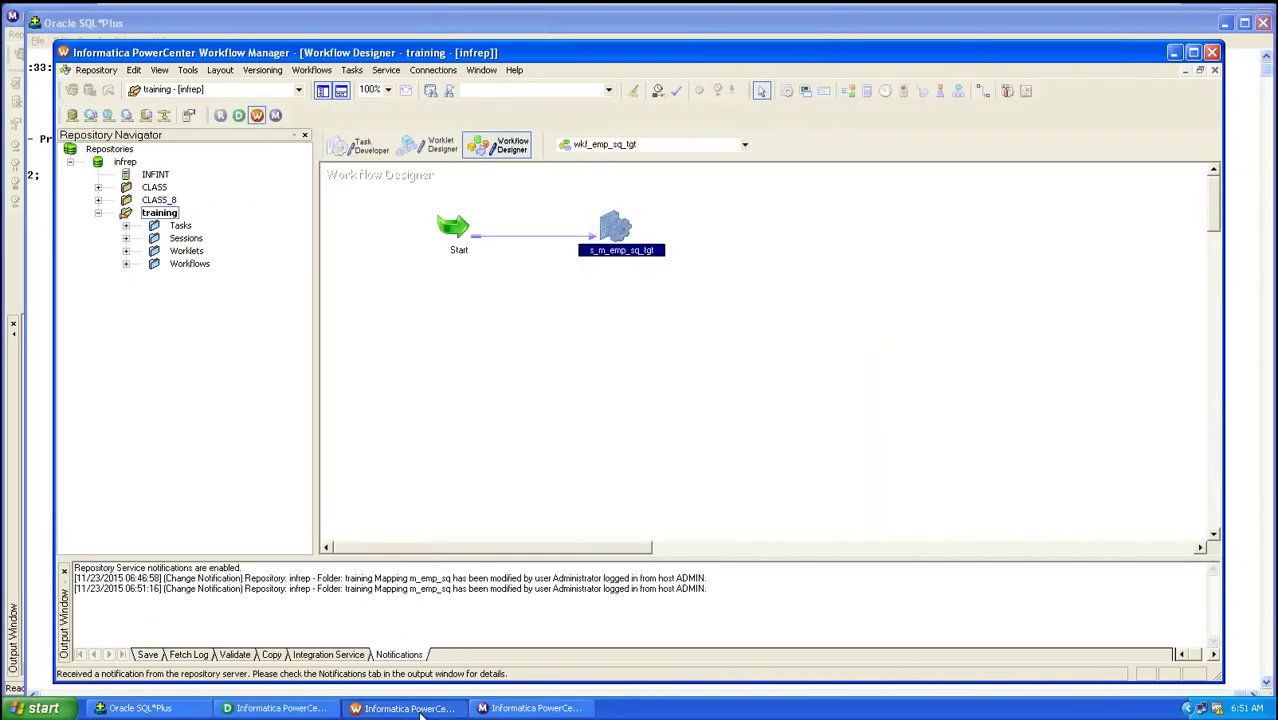
right_click(620, 250)
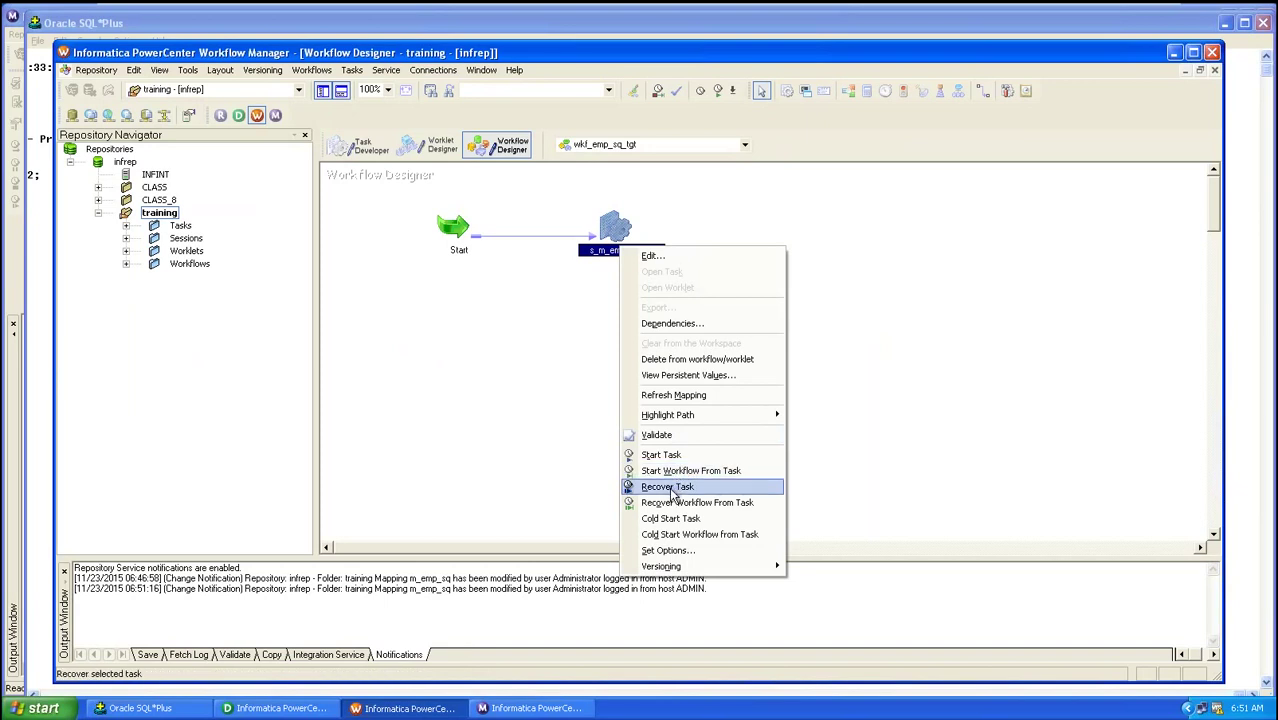
left_click(668, 396)
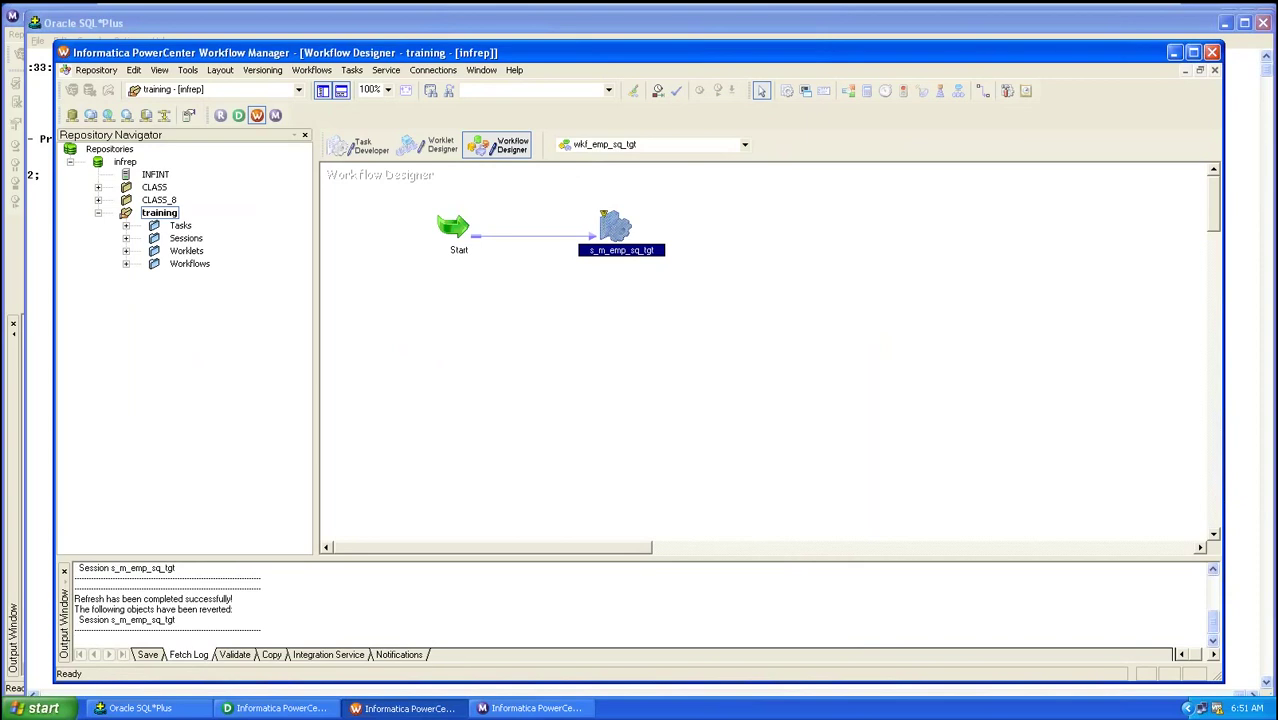
key("ctrl+s")
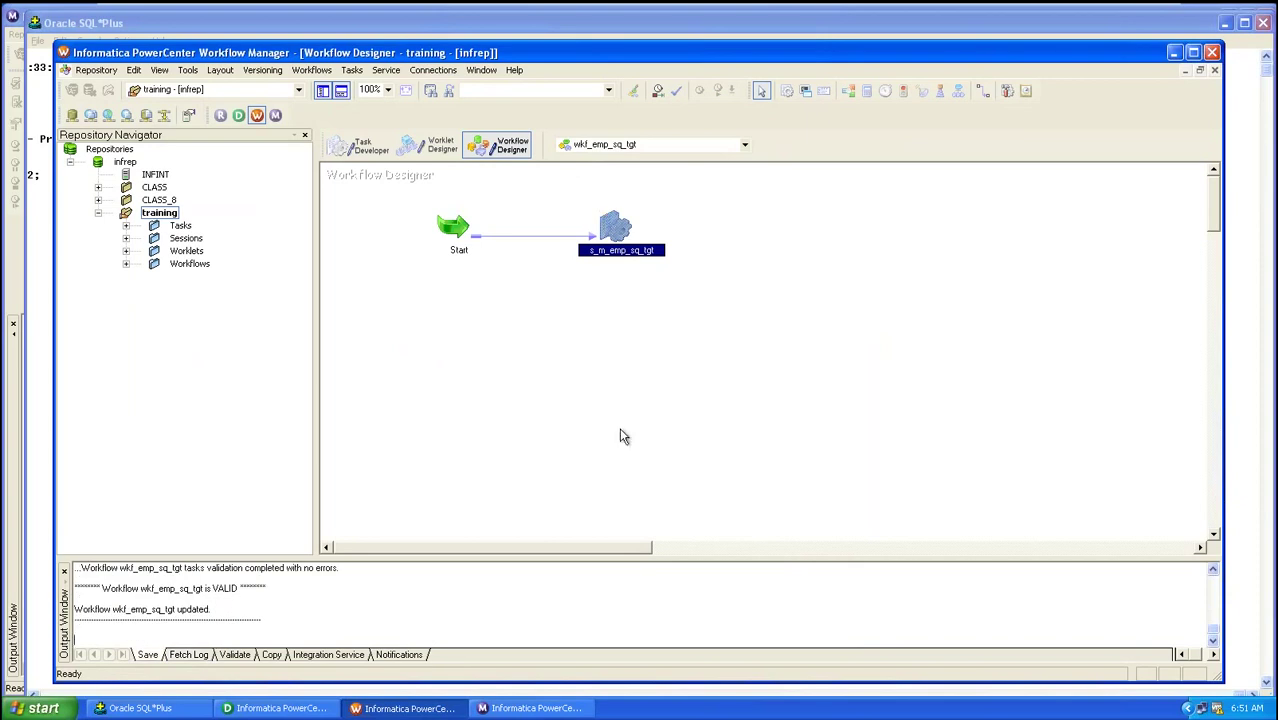
- In Oracle SQL*Plus, truncate the table emp_sq_tgt
left_click(193, 707)
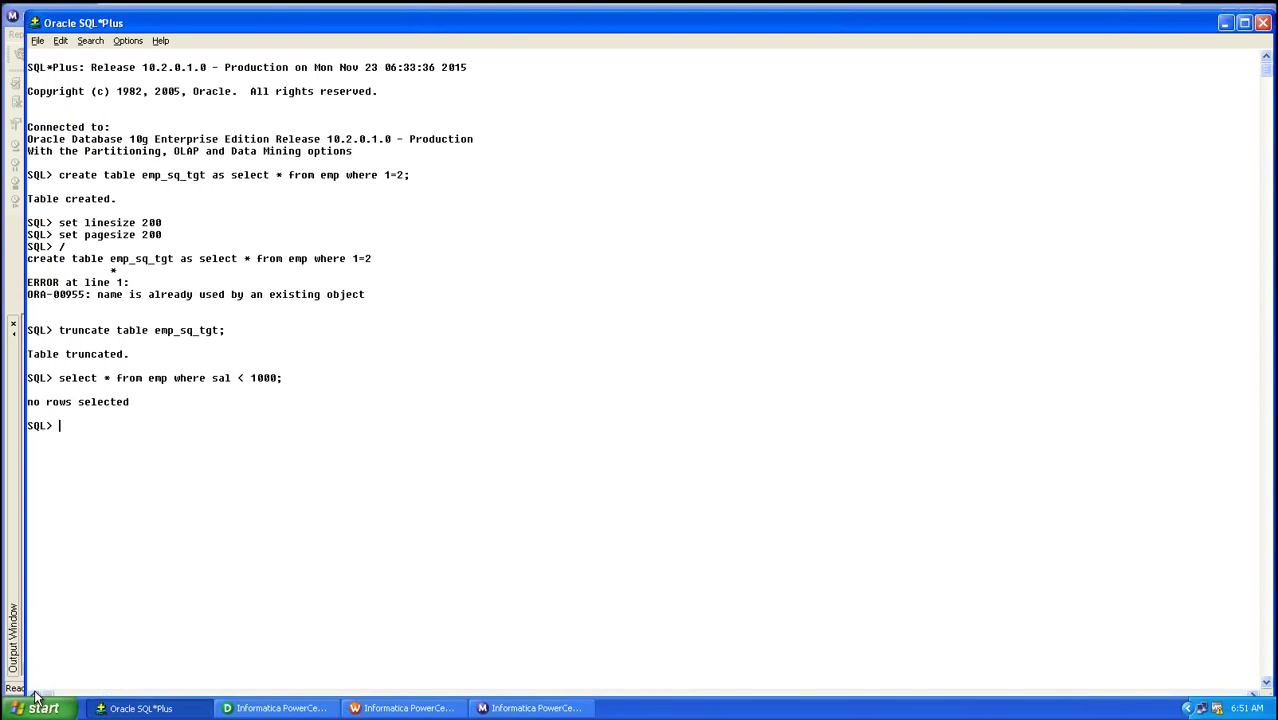
type("truncate table emp_")
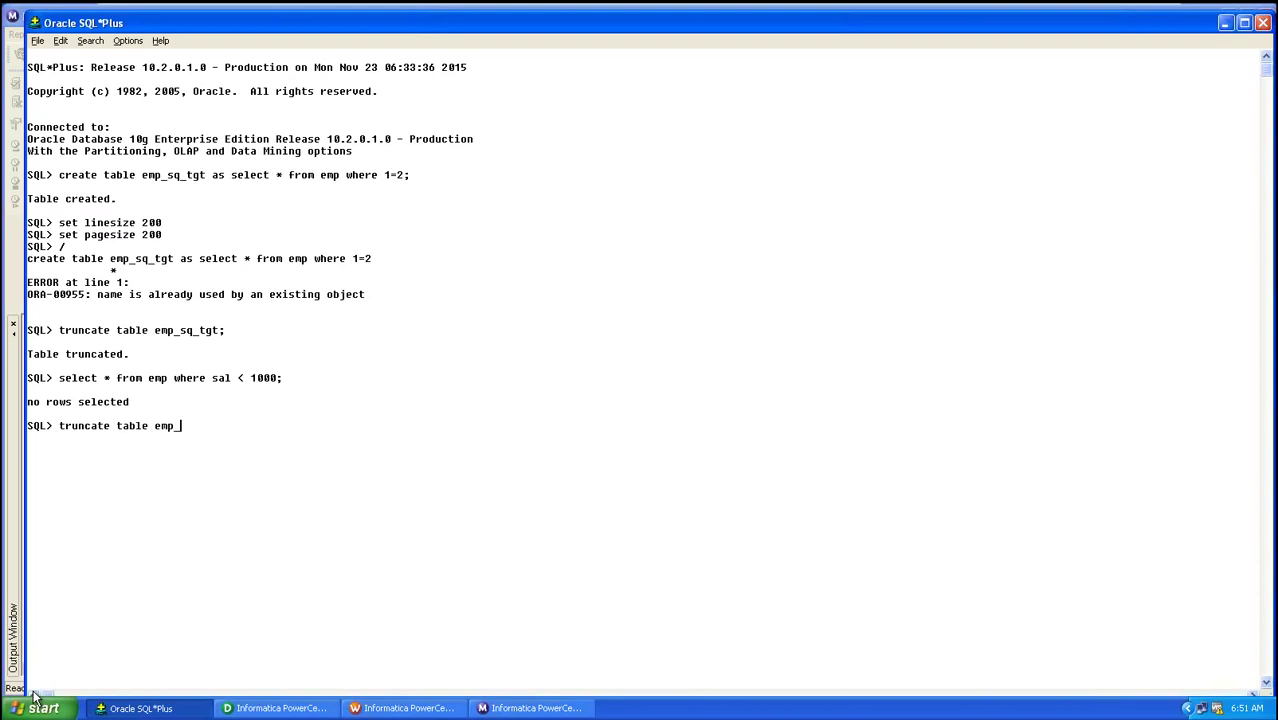
type("sq_tgt;")
key("Return")
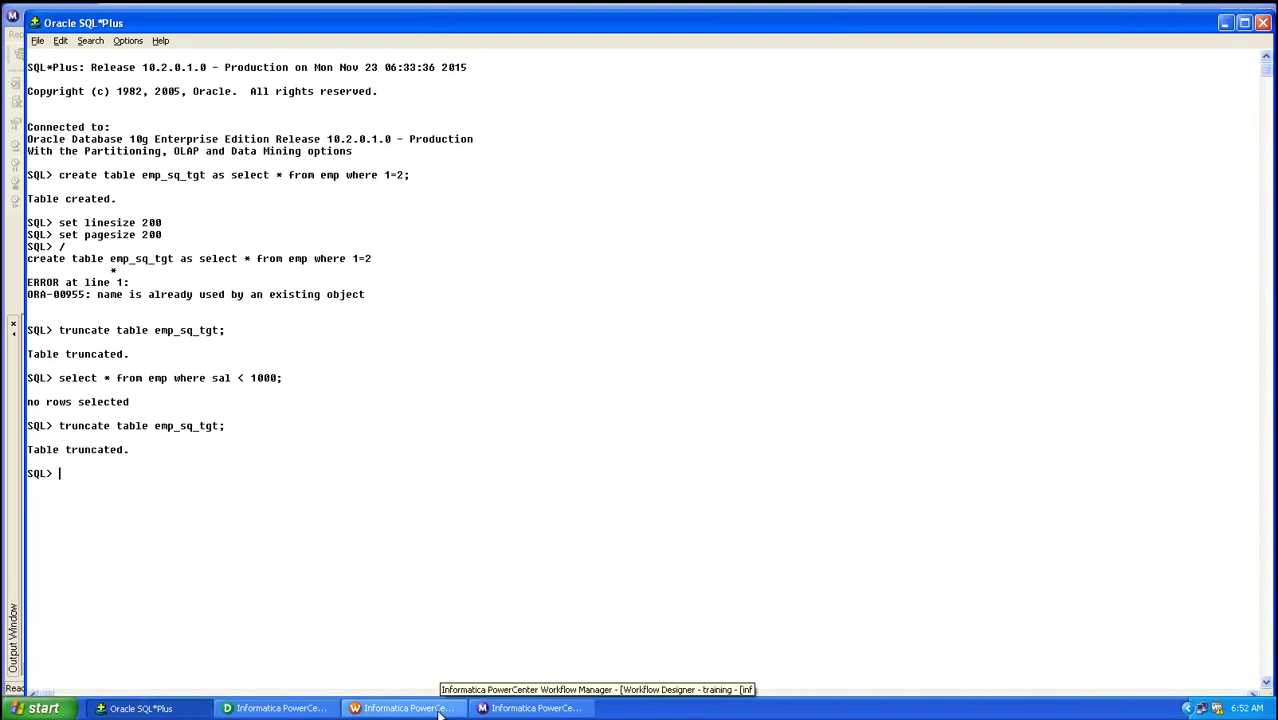
- Return to Workflow Manager and start the workflow wkf_emp_sq_tgt
left_click(377, 716)
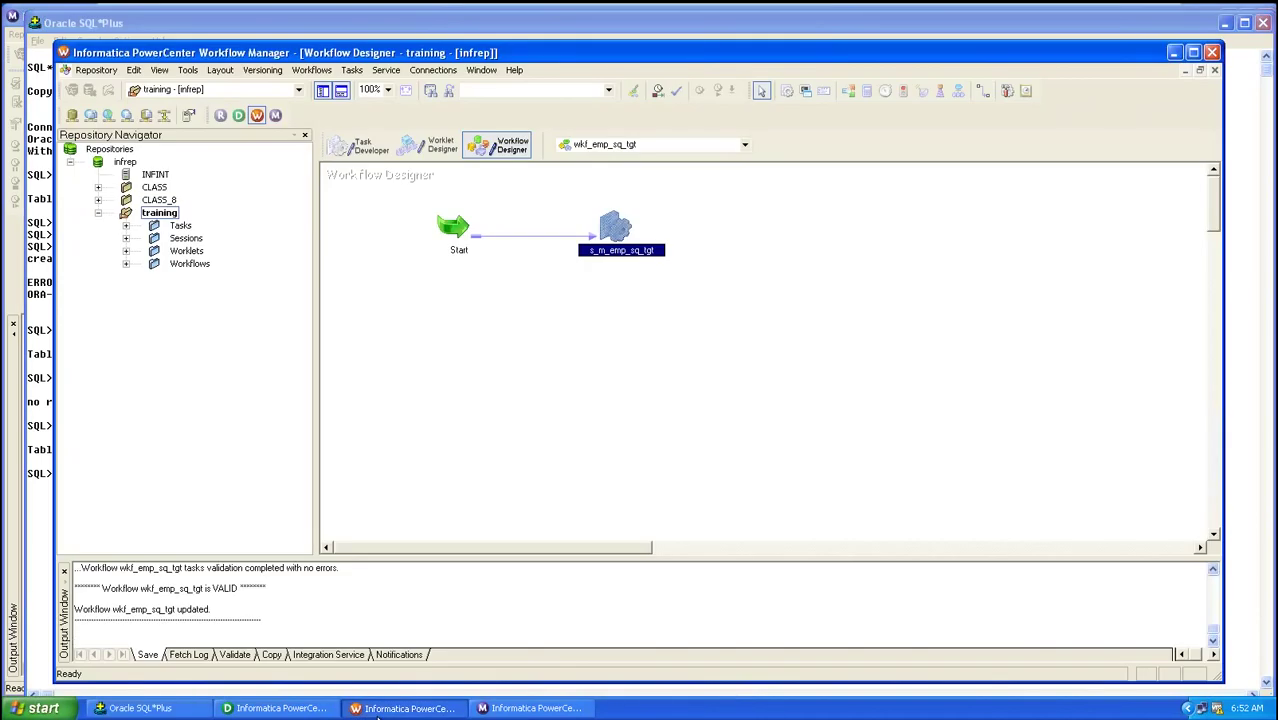
left_click(507, 445)
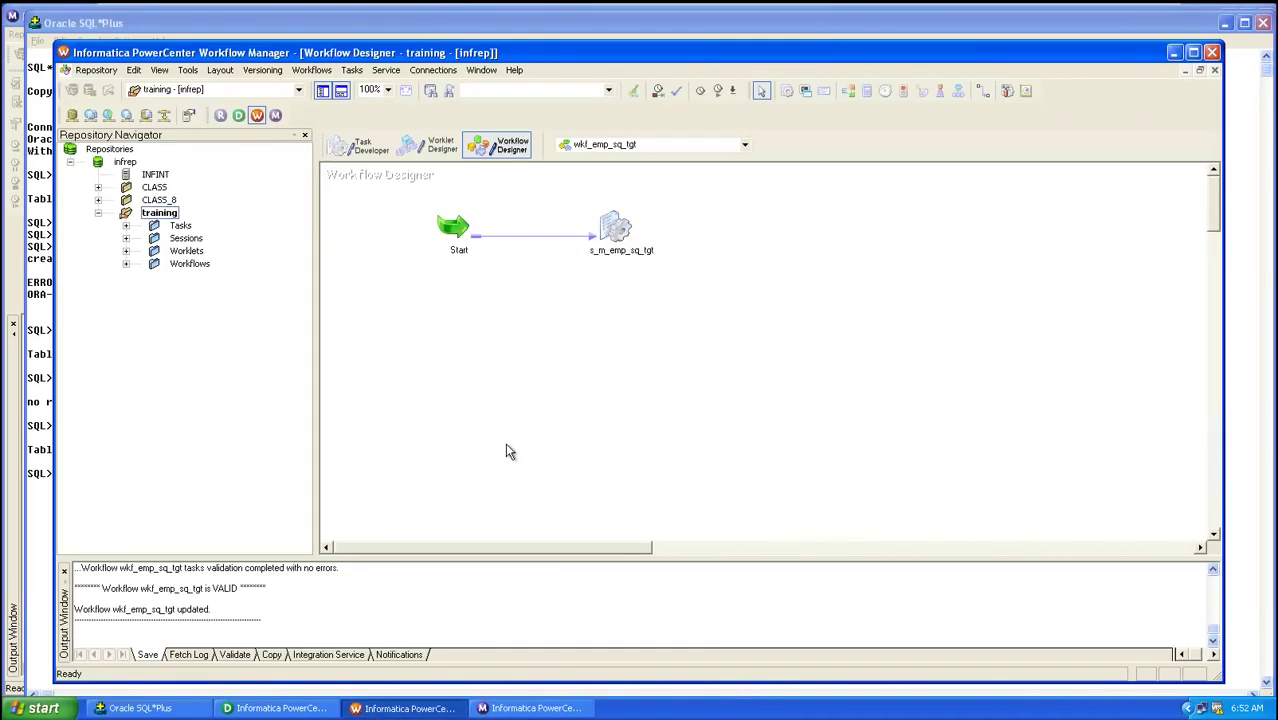
left_click(322, 74)
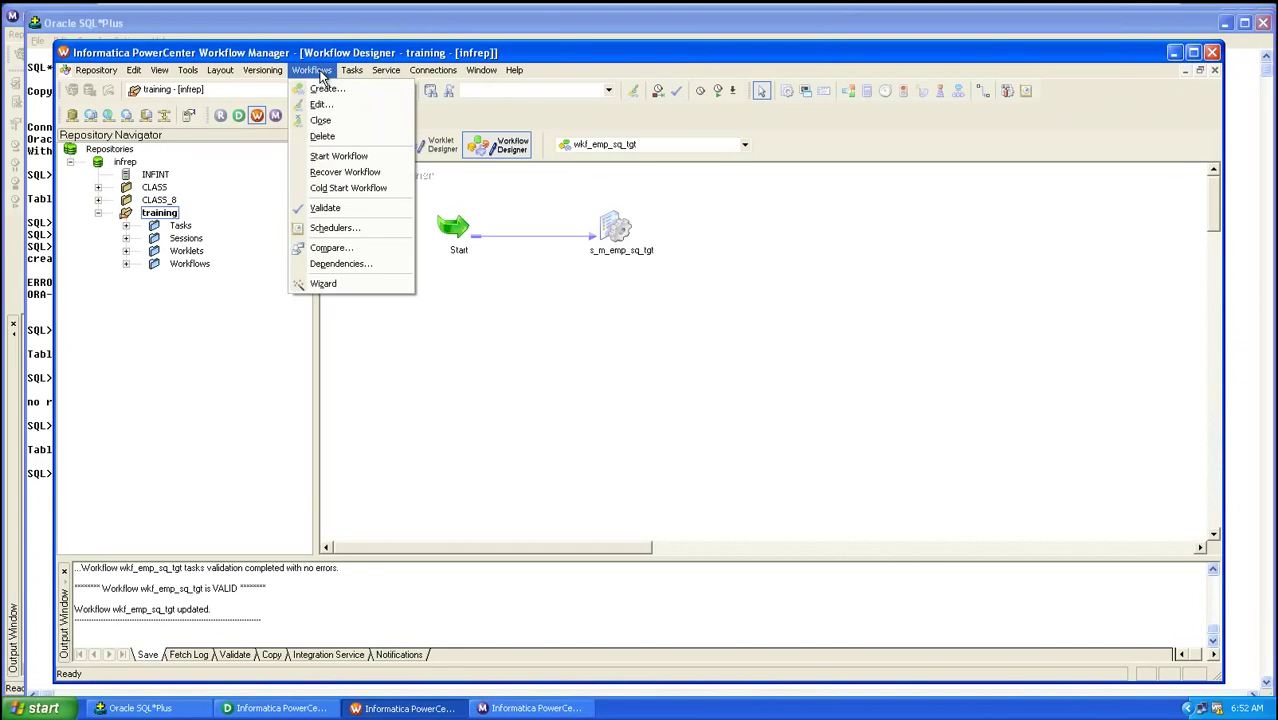
left_click(330, 158)
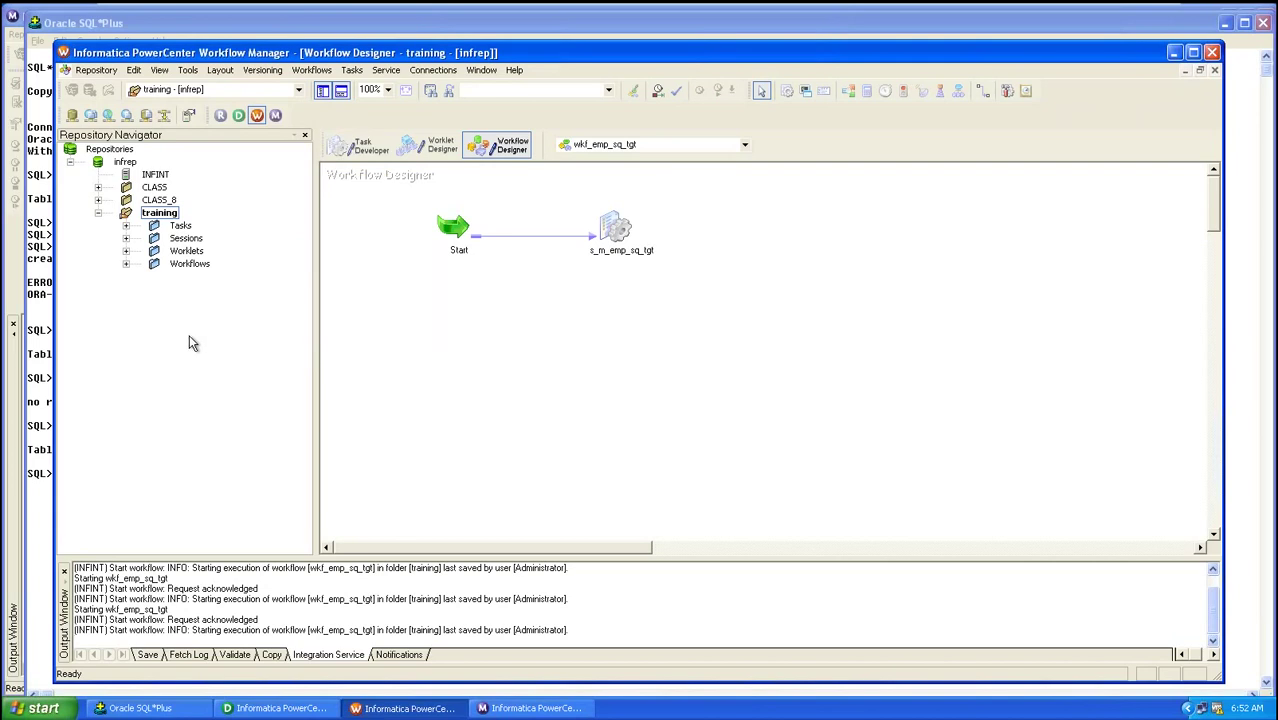
- In Workflow Monitor, check the status and source/target statistics of the latest s_m_emp_sq_tgt session run
left_click(42, 521)
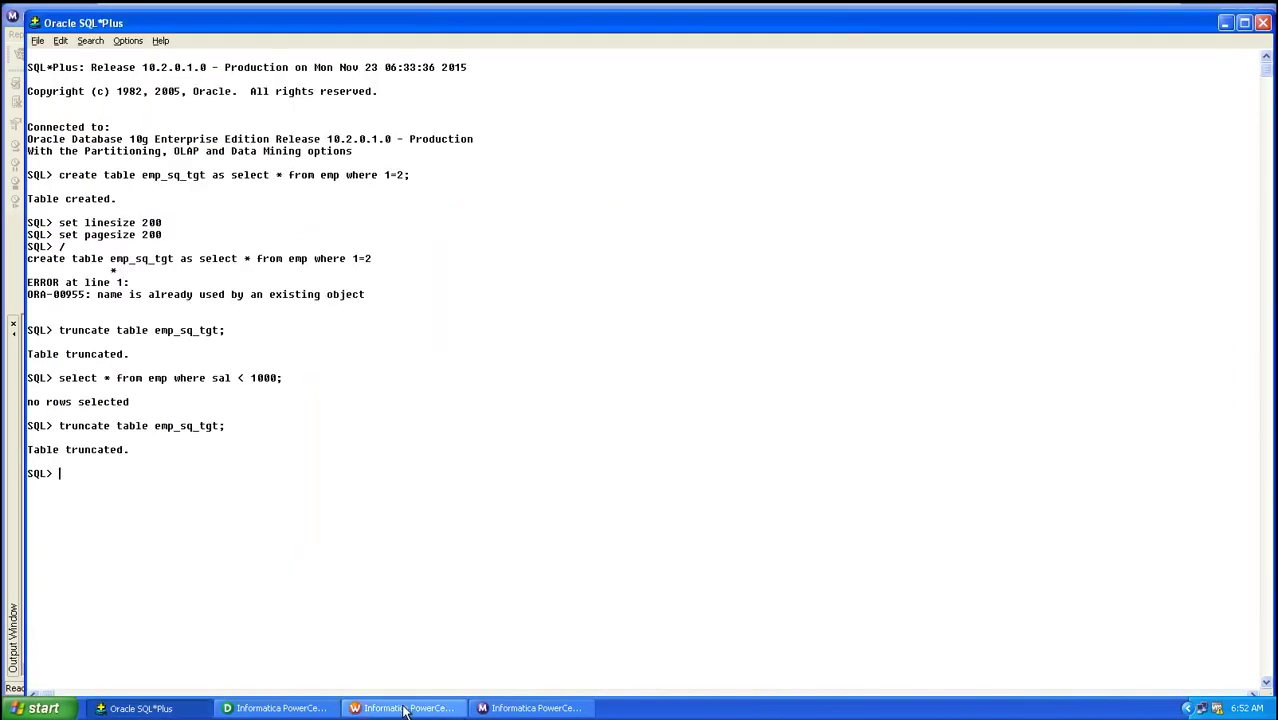
left_click(509, 709)
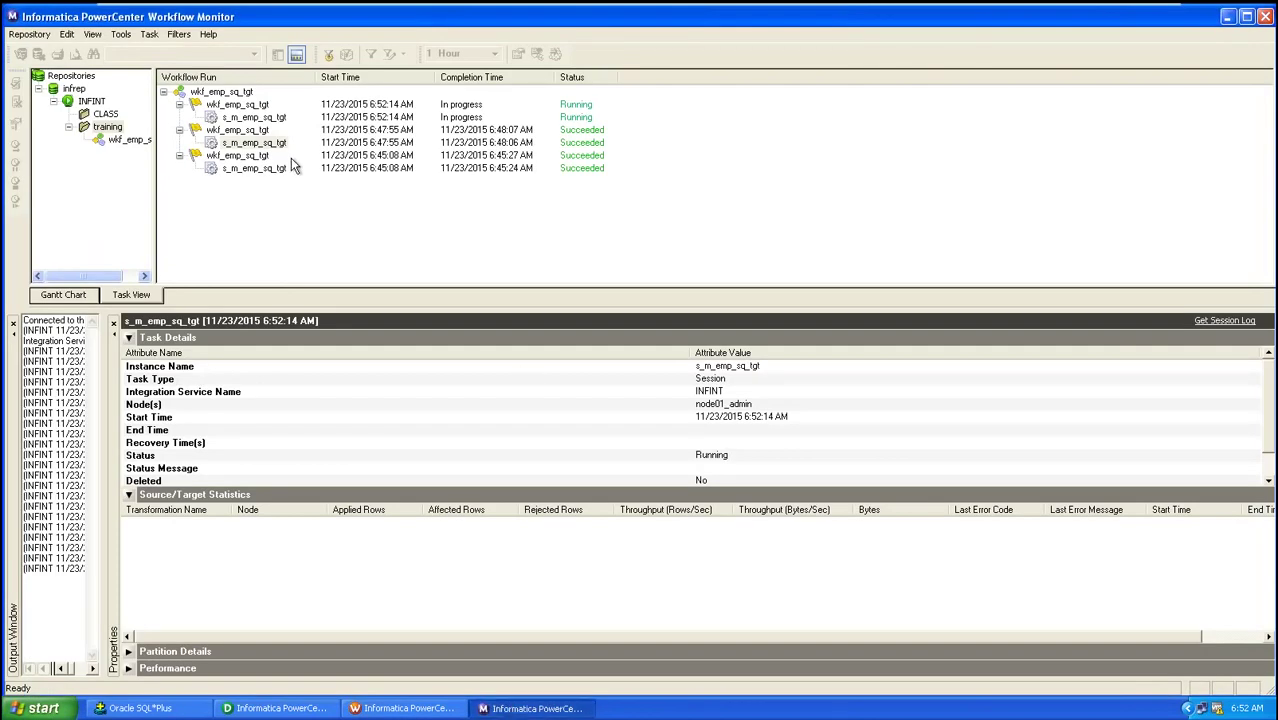
left_click(279, 119)
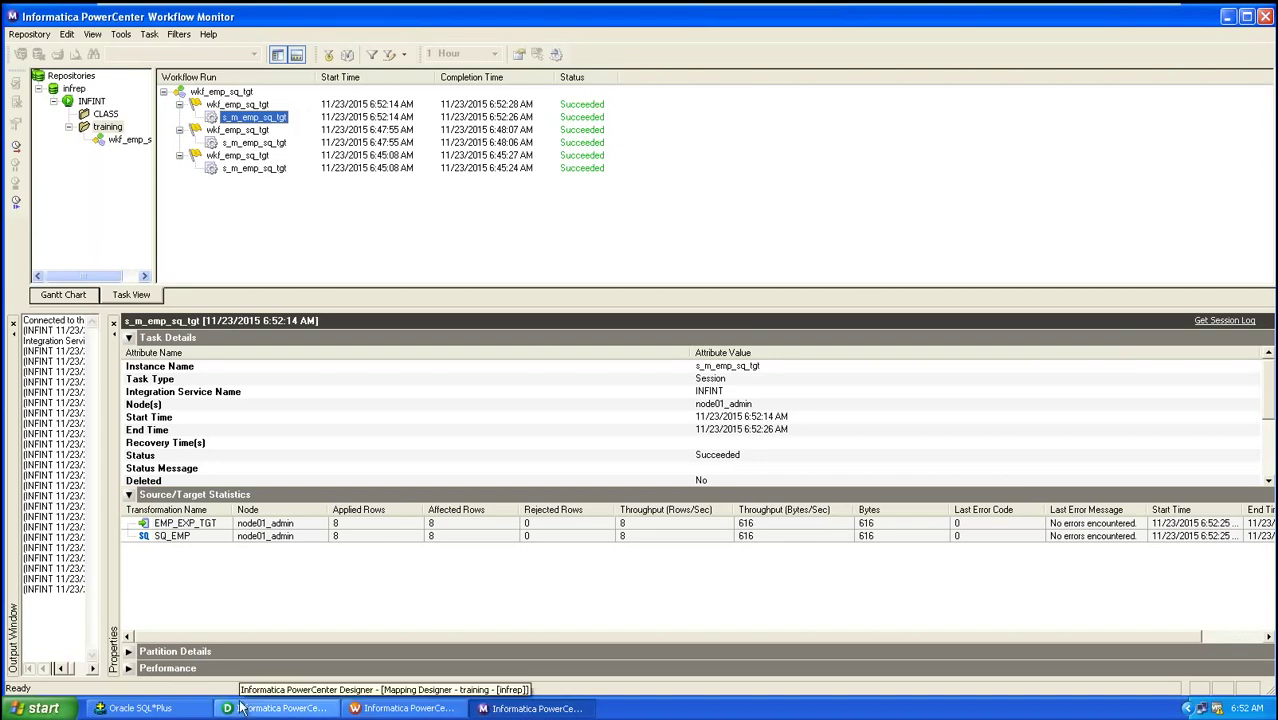
left_click(133, 709)
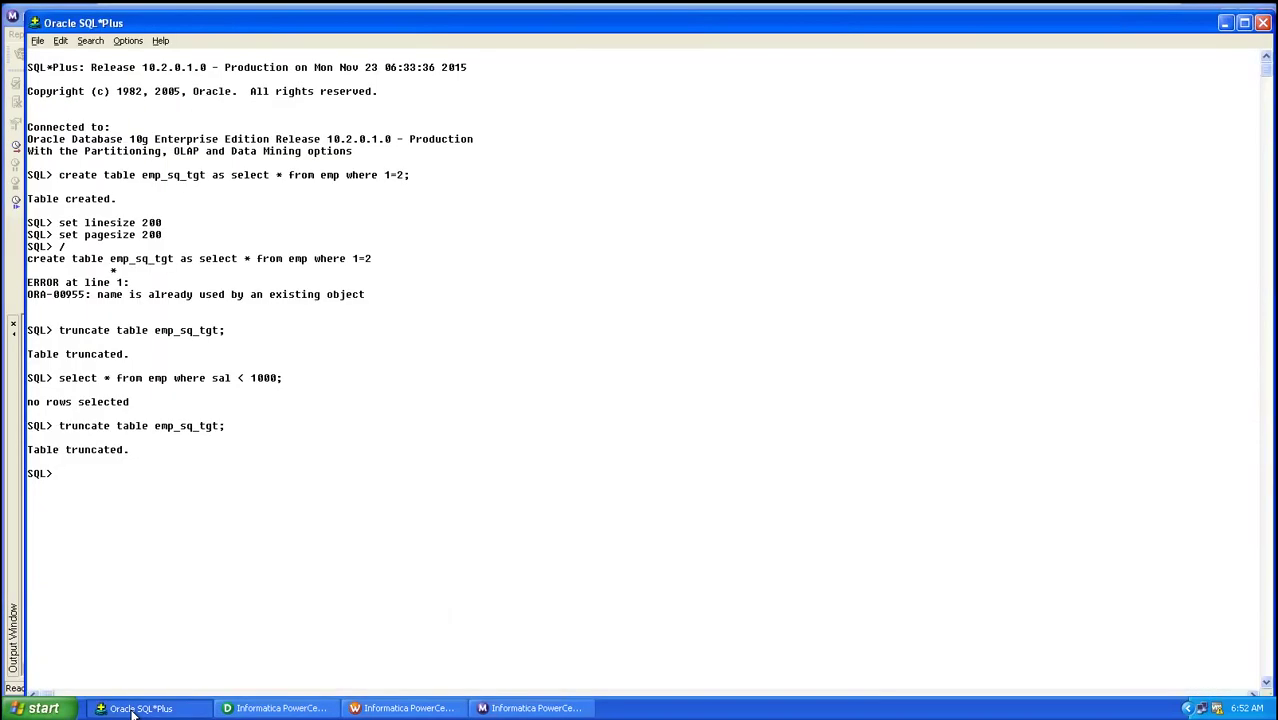
left_click(133, 709)
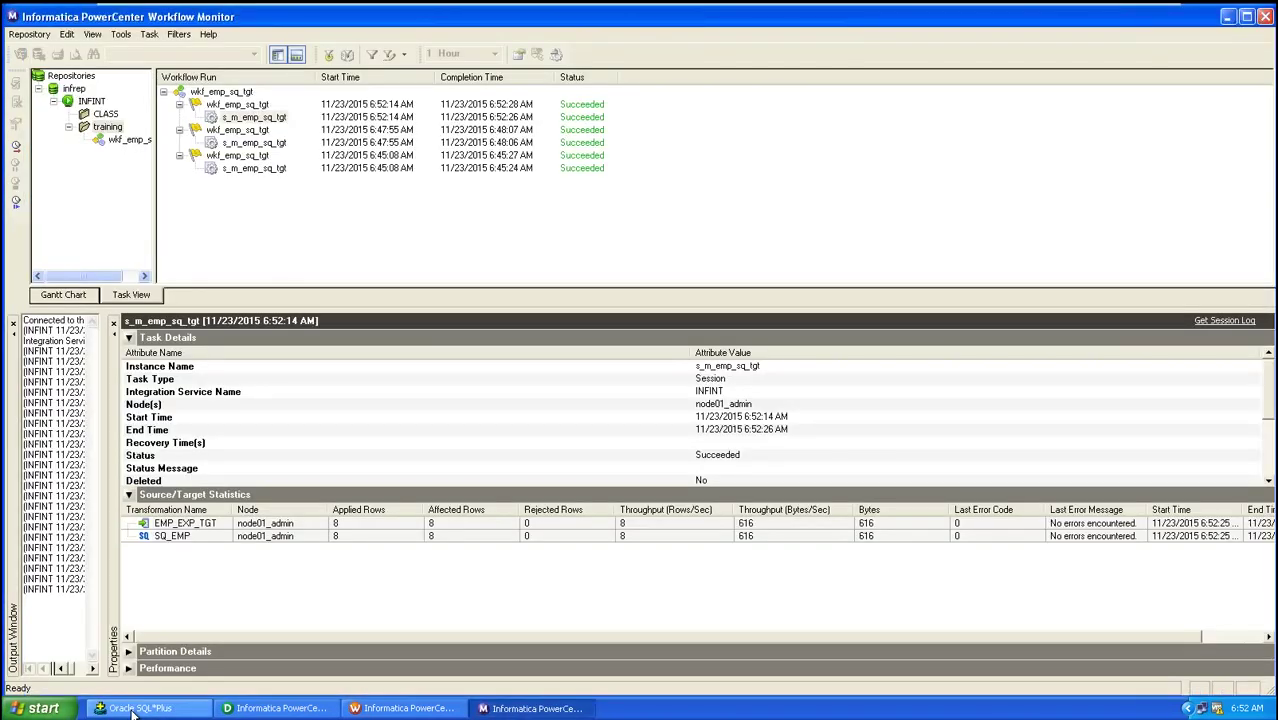
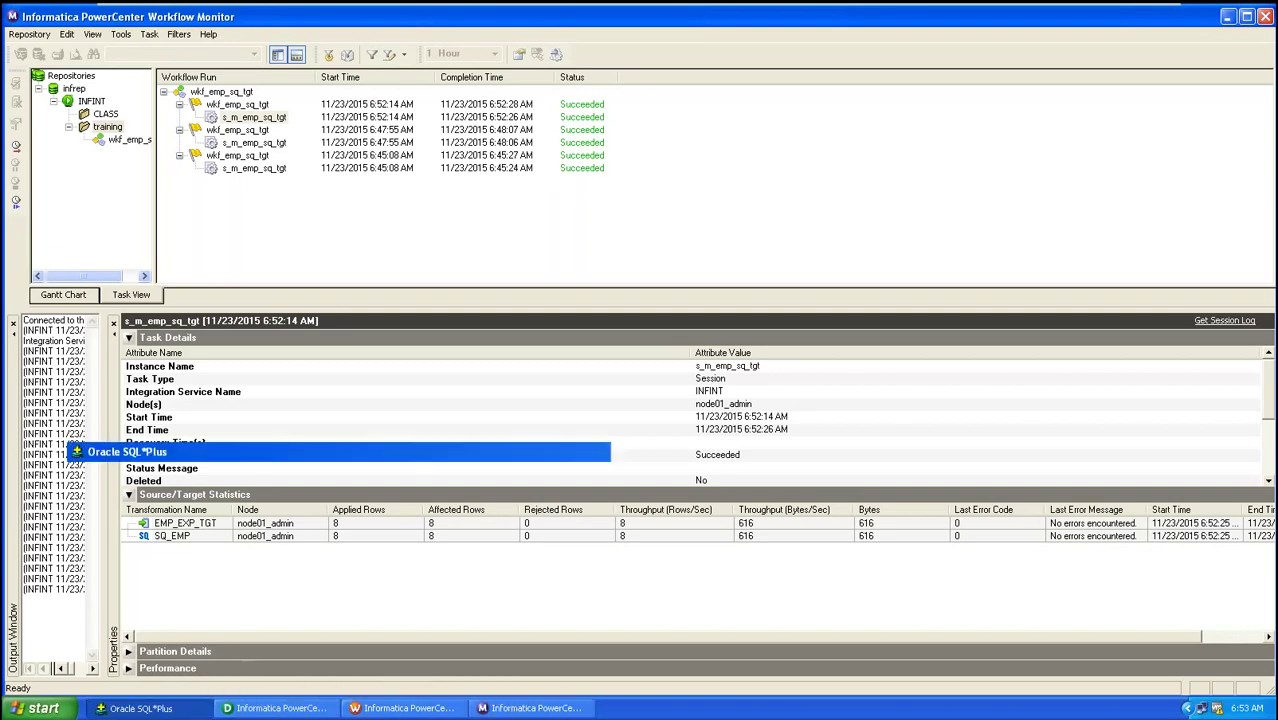
- In Oracle SQL*Plus, query all columns of the target table emp_sq_tgt, correcting the mistyped table name emp_eq_tgt
left_click(124, 712)
type("sel")
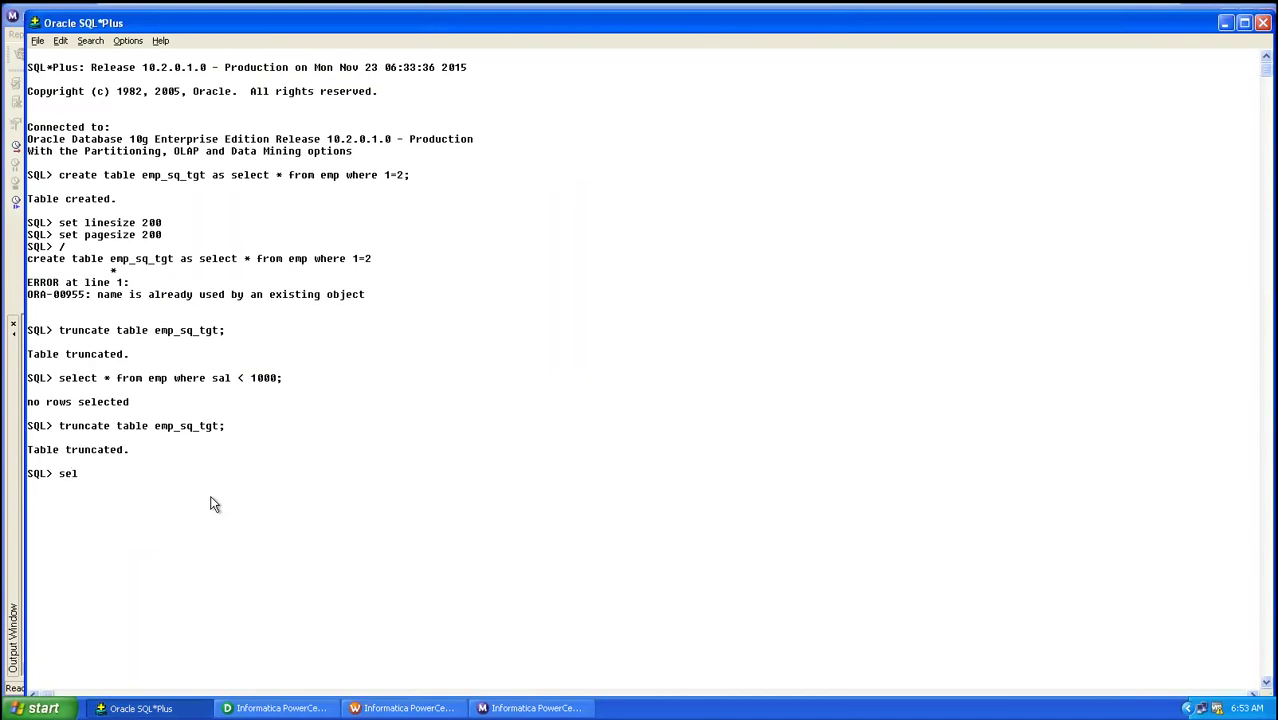
type("ect * from emp_eq_tgt;")
key("Return")
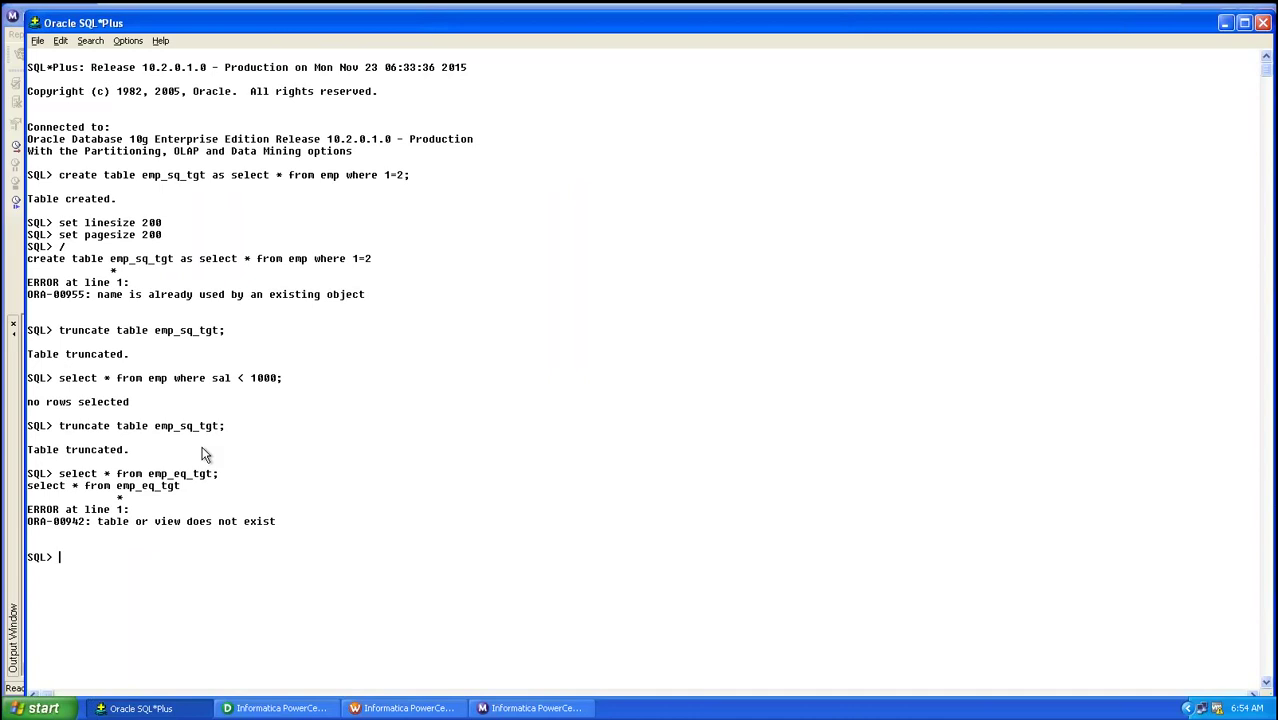
type("select * from emp_sq_tgt;")
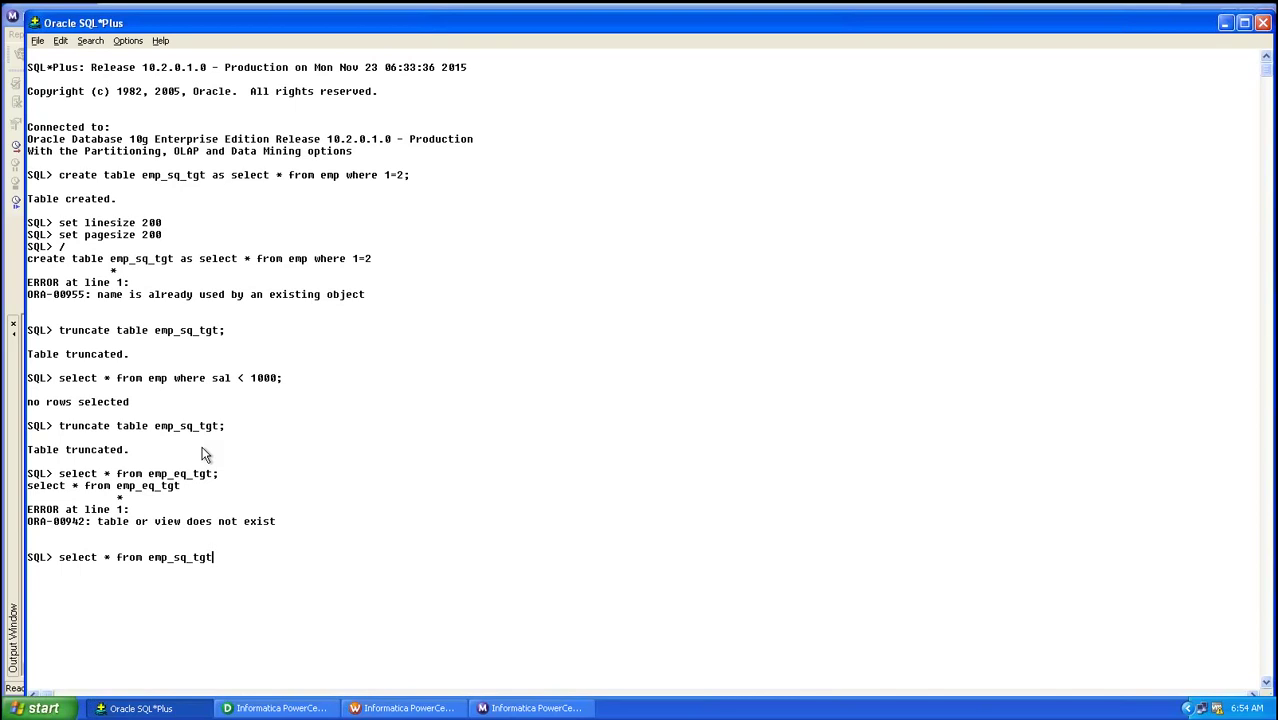
key("Return")
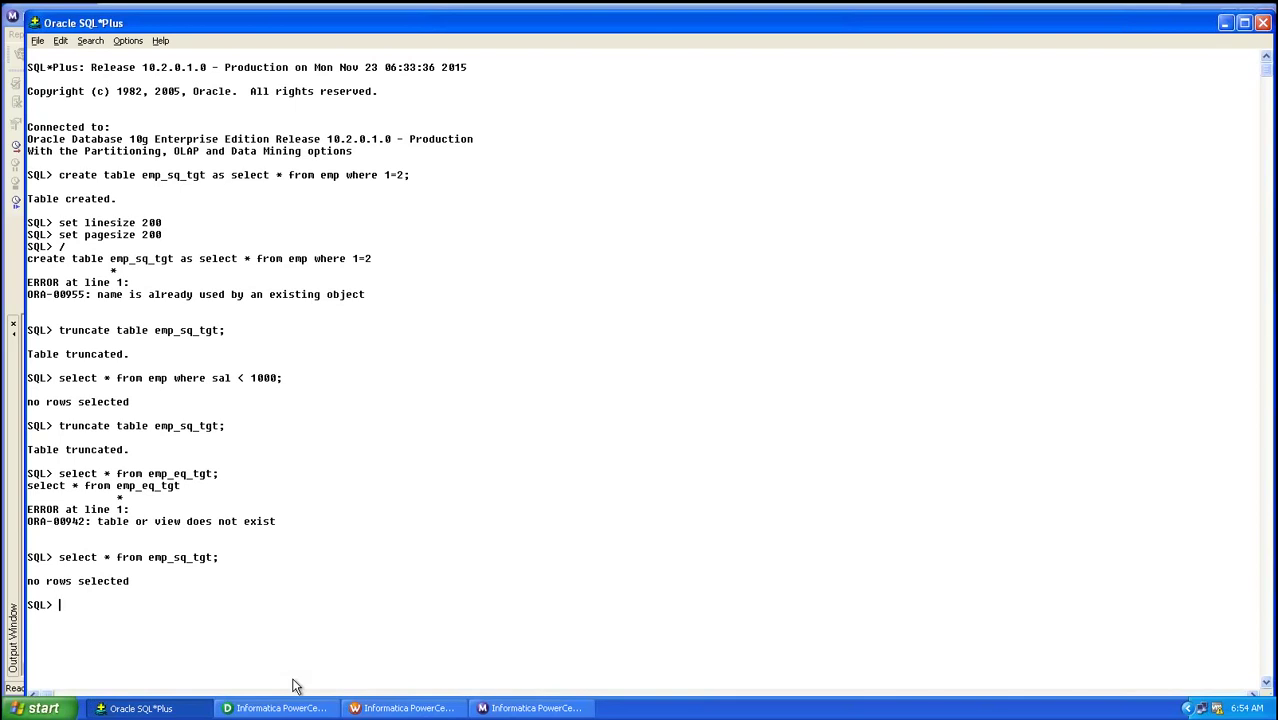
- Check the latest session's source/target statistics in Workflow Monitor and the EMP_EXP_TGT target of mapping m_emp_sq in Designer
left_click(487, 710)
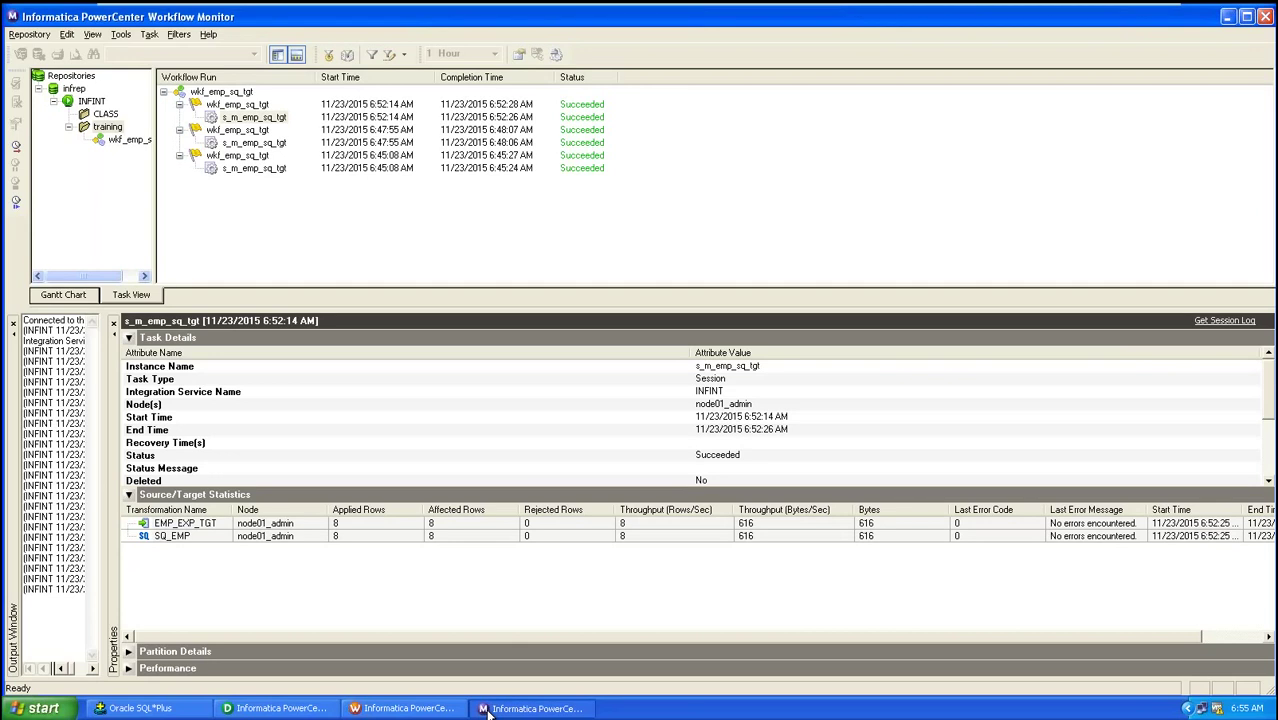
left_click(311, 710)
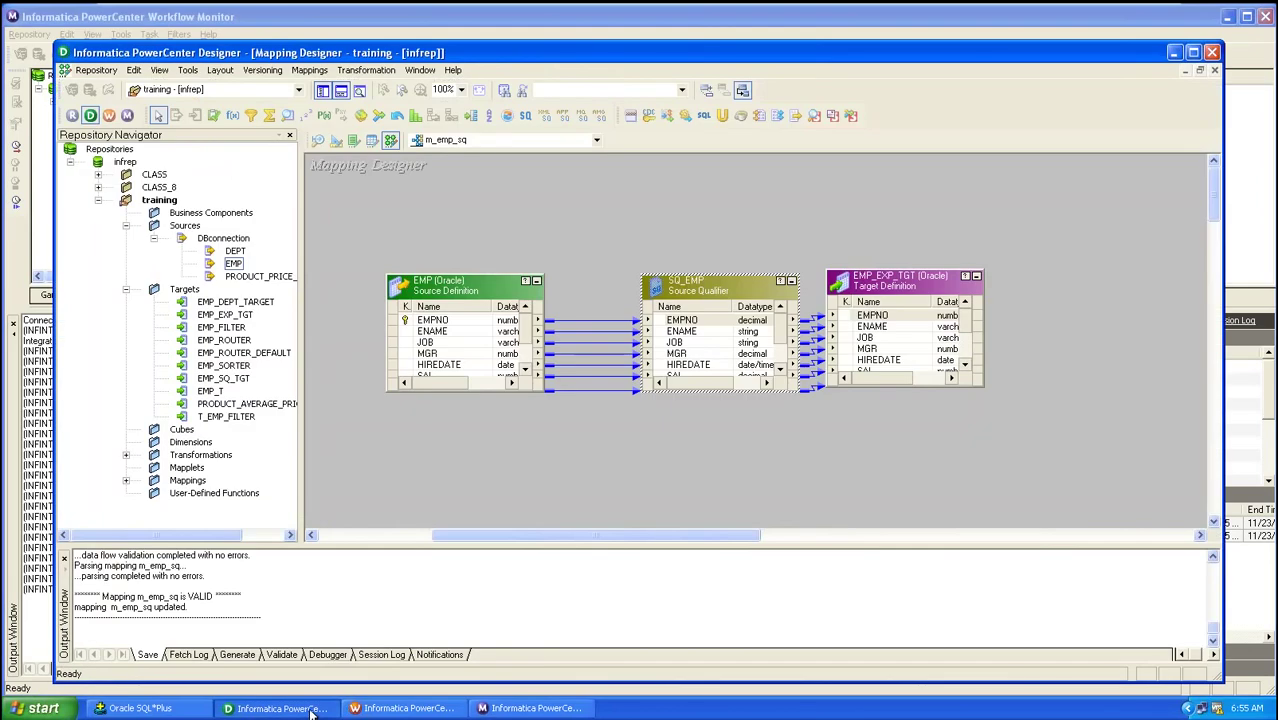
left_click(882, 292)
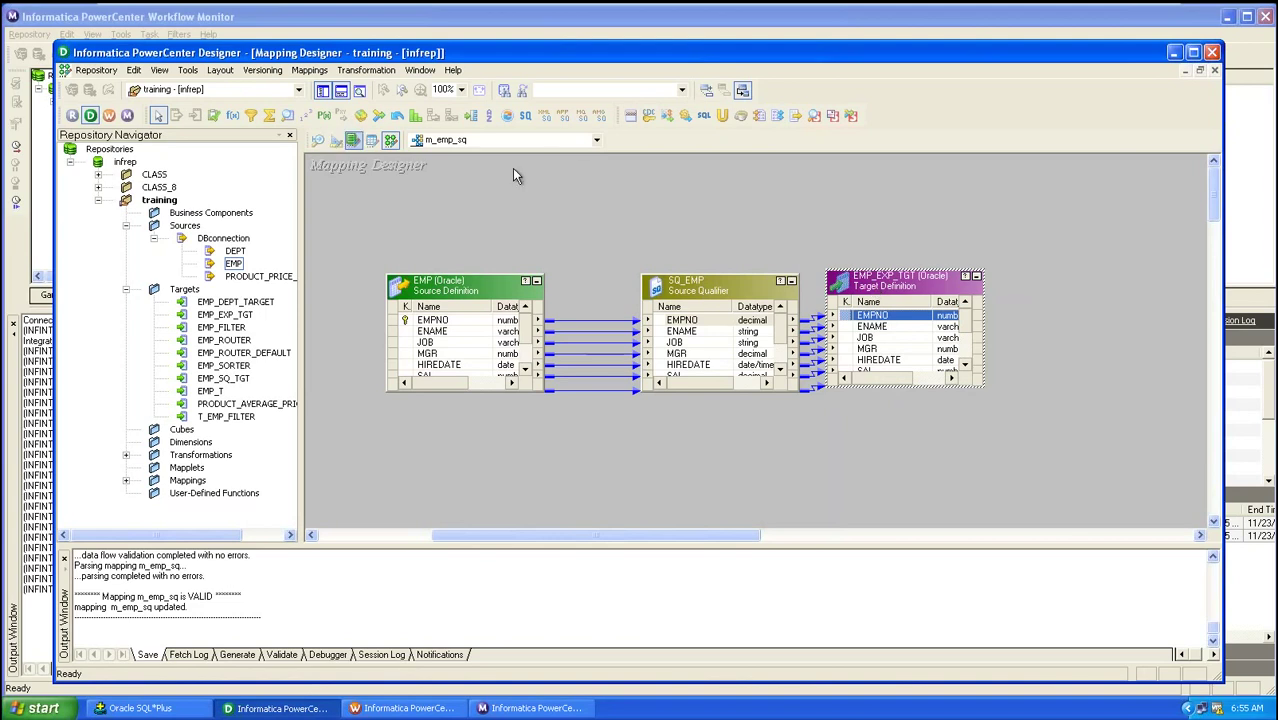
- Remove the whole SQL override from the Sql Query property of the SQ_EMP source qualifier
double_click(733, 297)
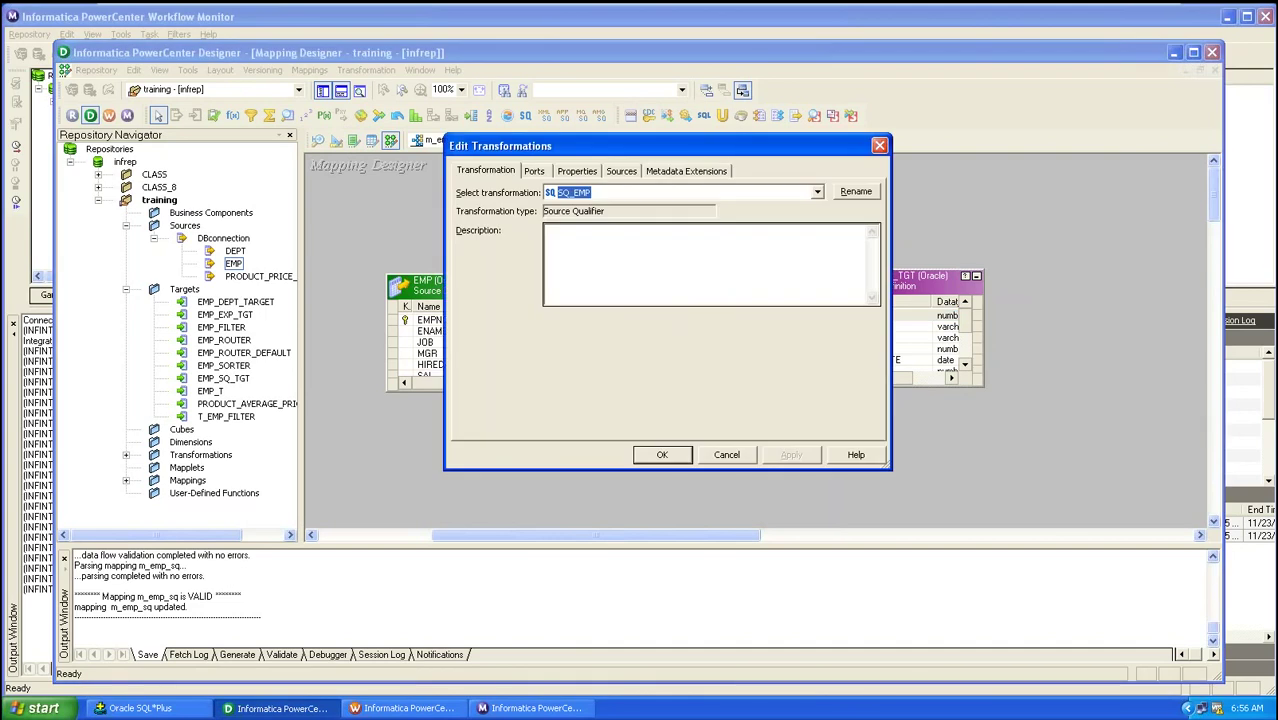
left_click(588, 173)
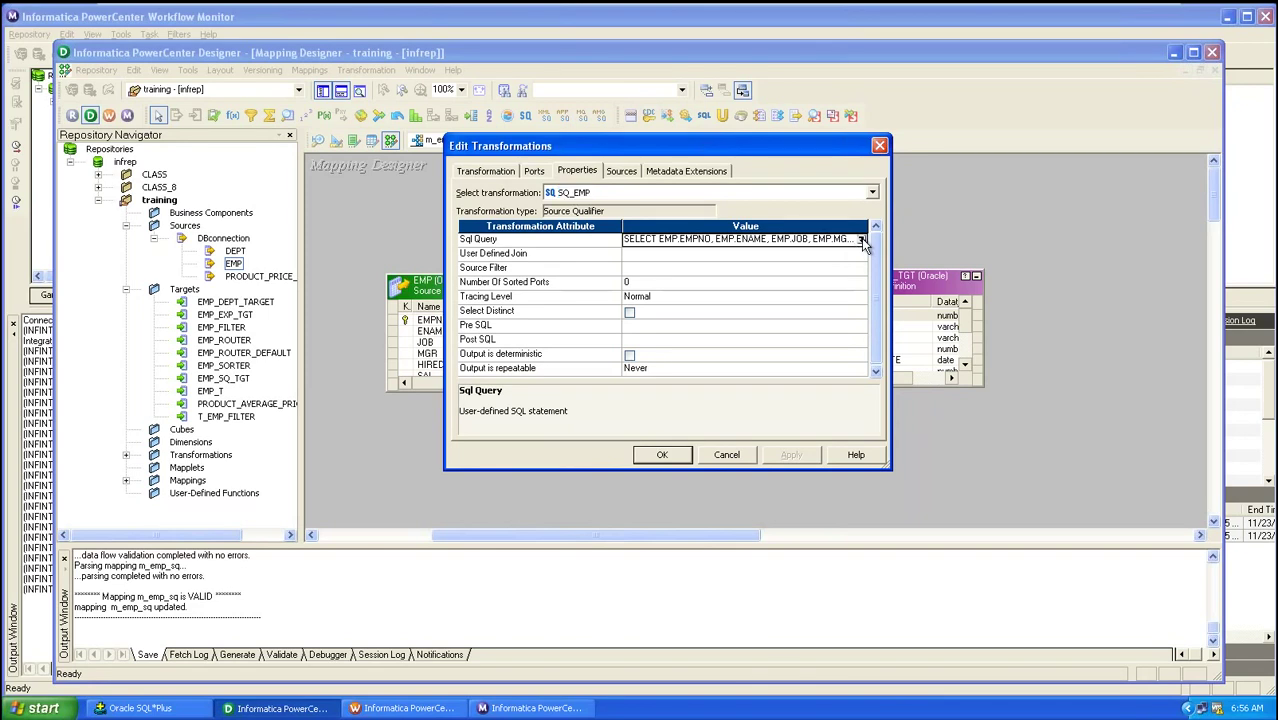
left_click(863, 243)
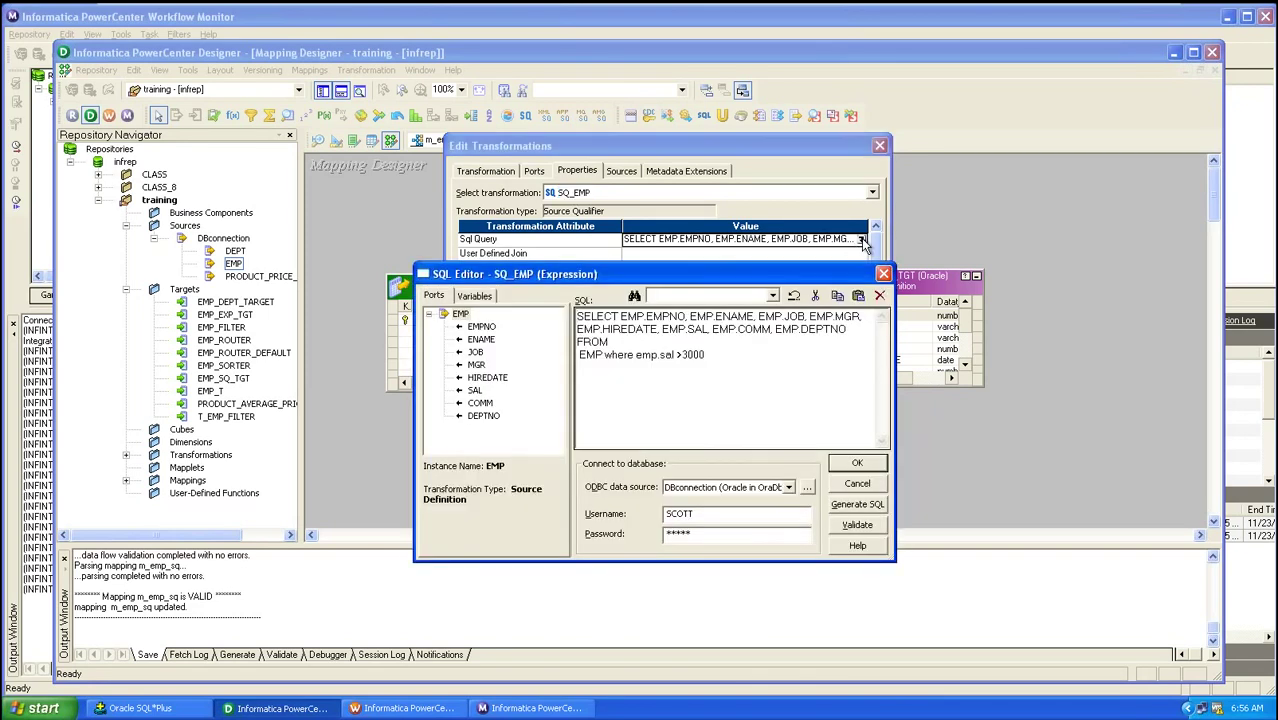
left_click(738, 338)
left_click_drag(714, 357, 583, 297)
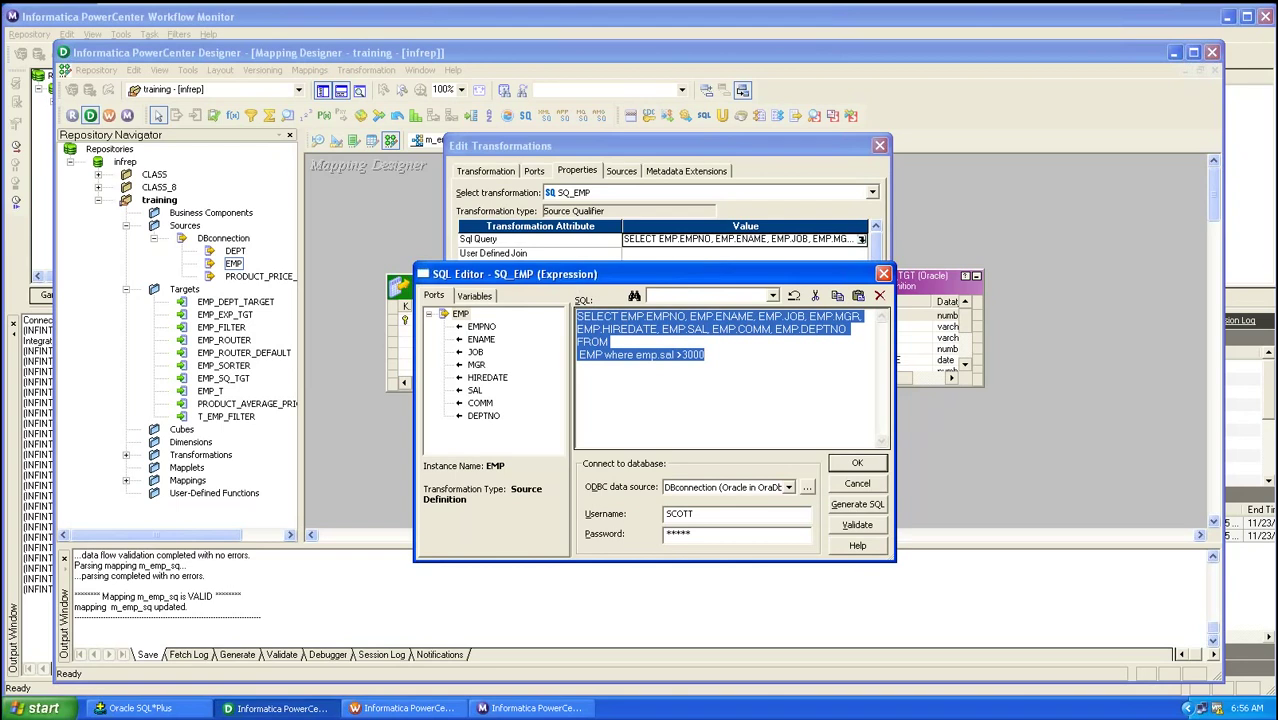
left_click(815, 296)
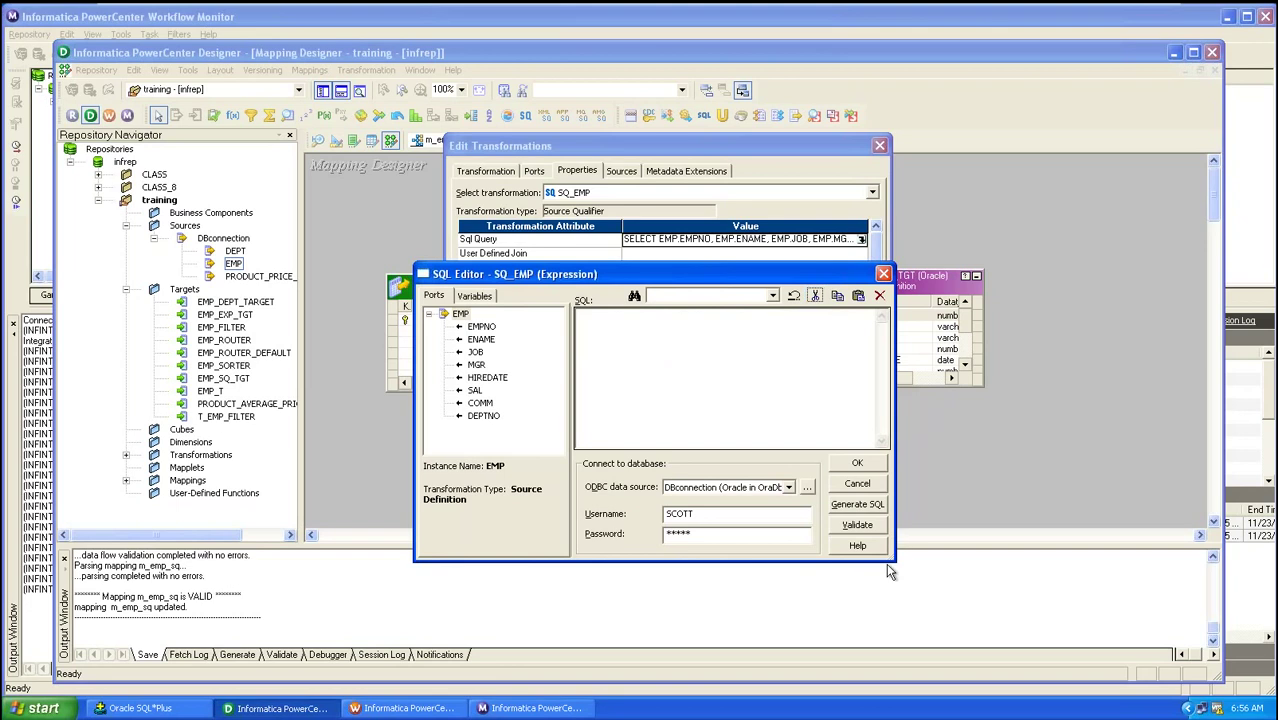
left_click(856, 466)
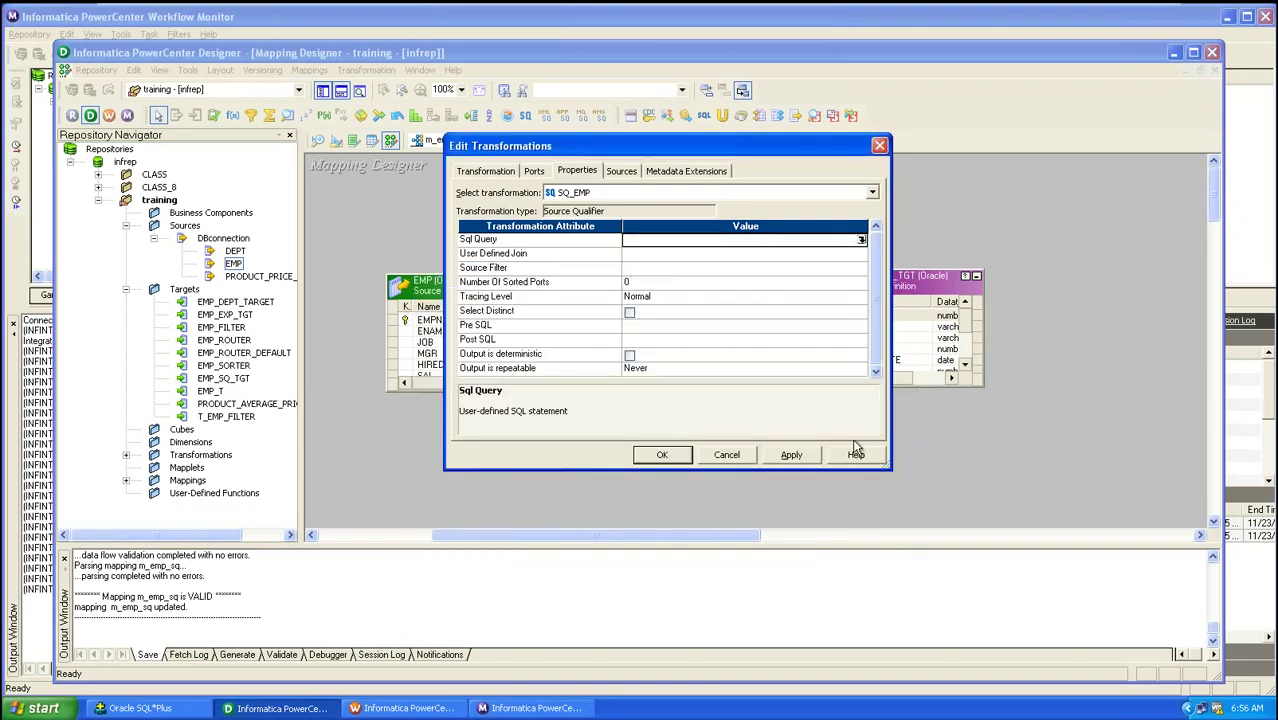
- Try to build a source filter for SQ_EMP starting with EMP.DEPTNO, and discard all changes to the transformation
left_click(665, 269)
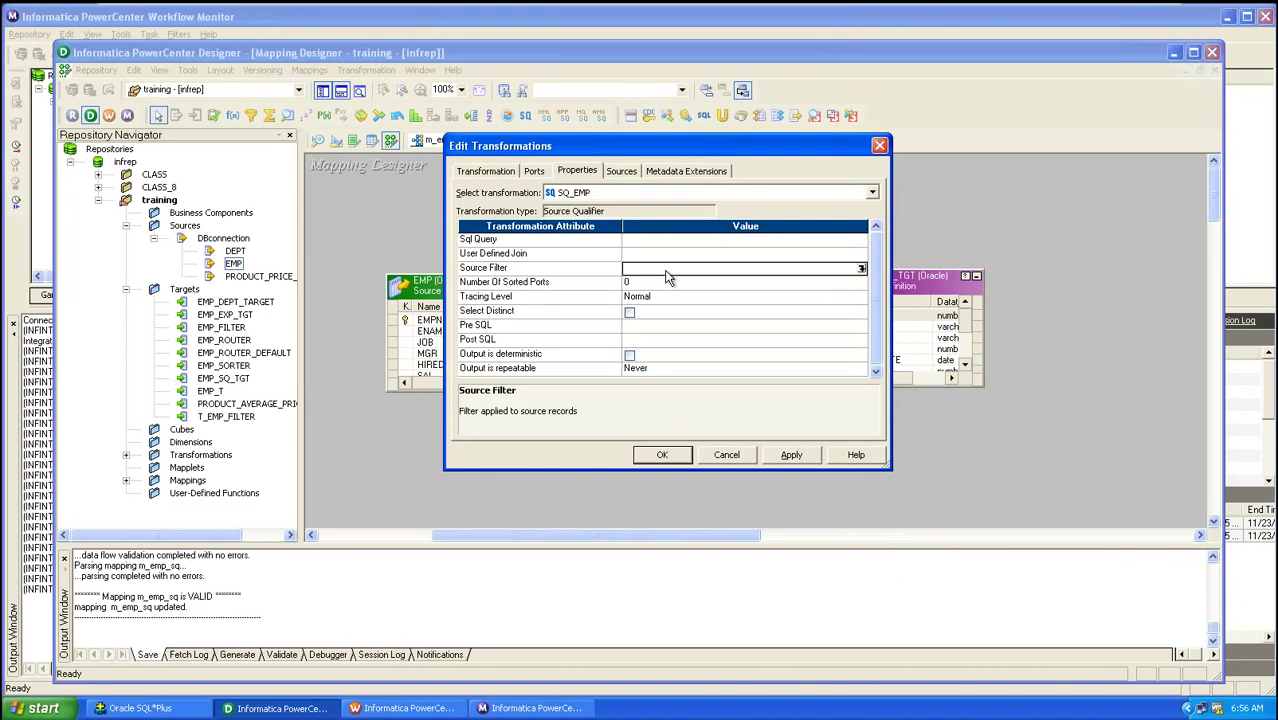
left_click(861, 269)
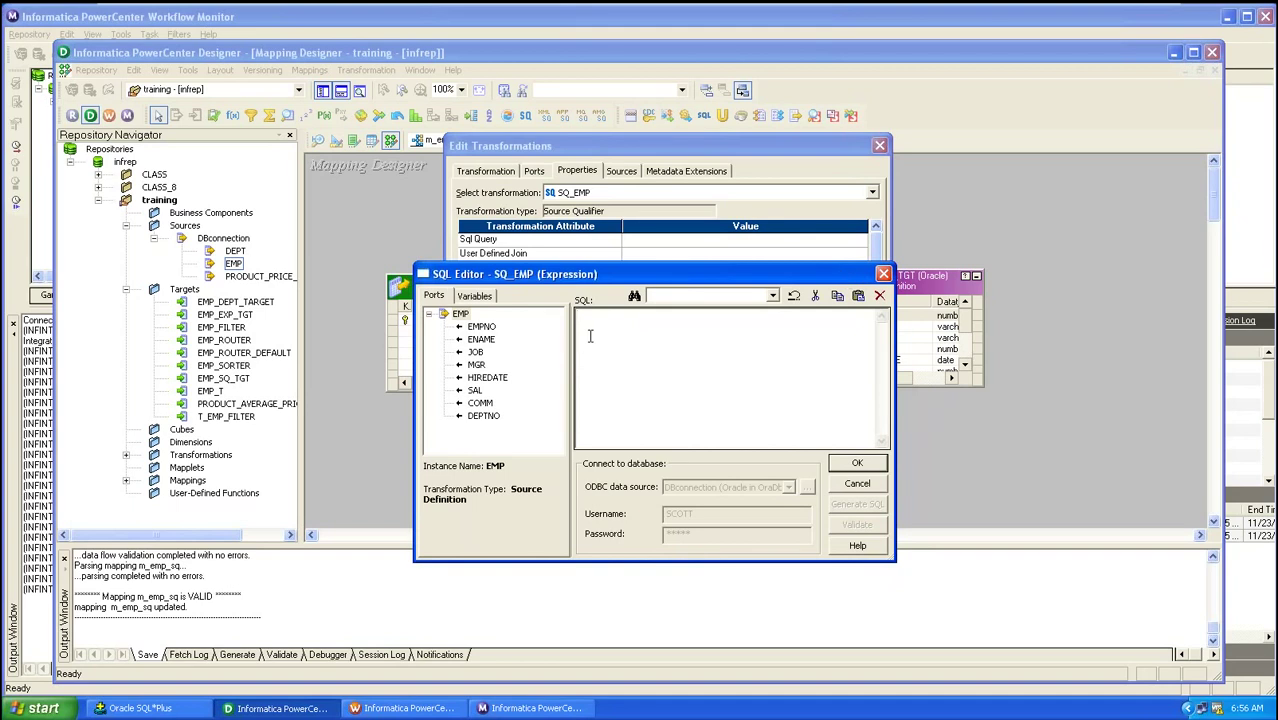
left_click(484, 416)
double_click(488, 417)
left_click(685, 318)
key("alt+space")
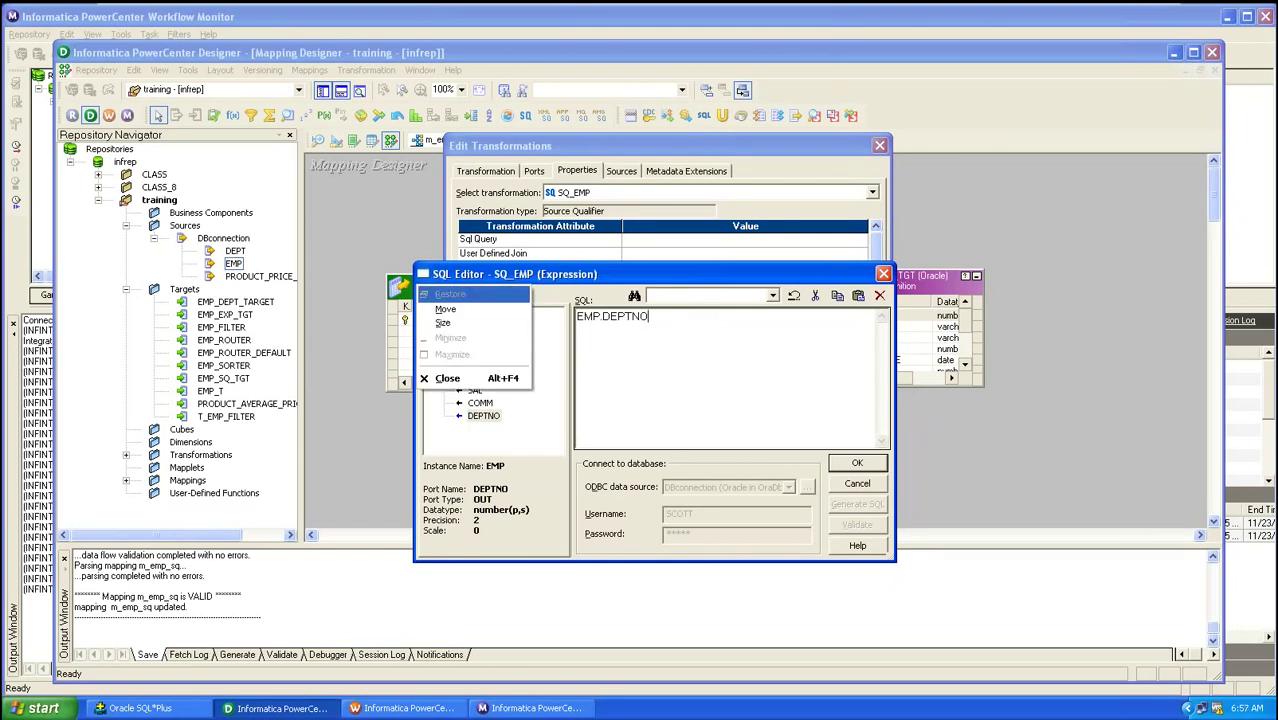
key("Escape")
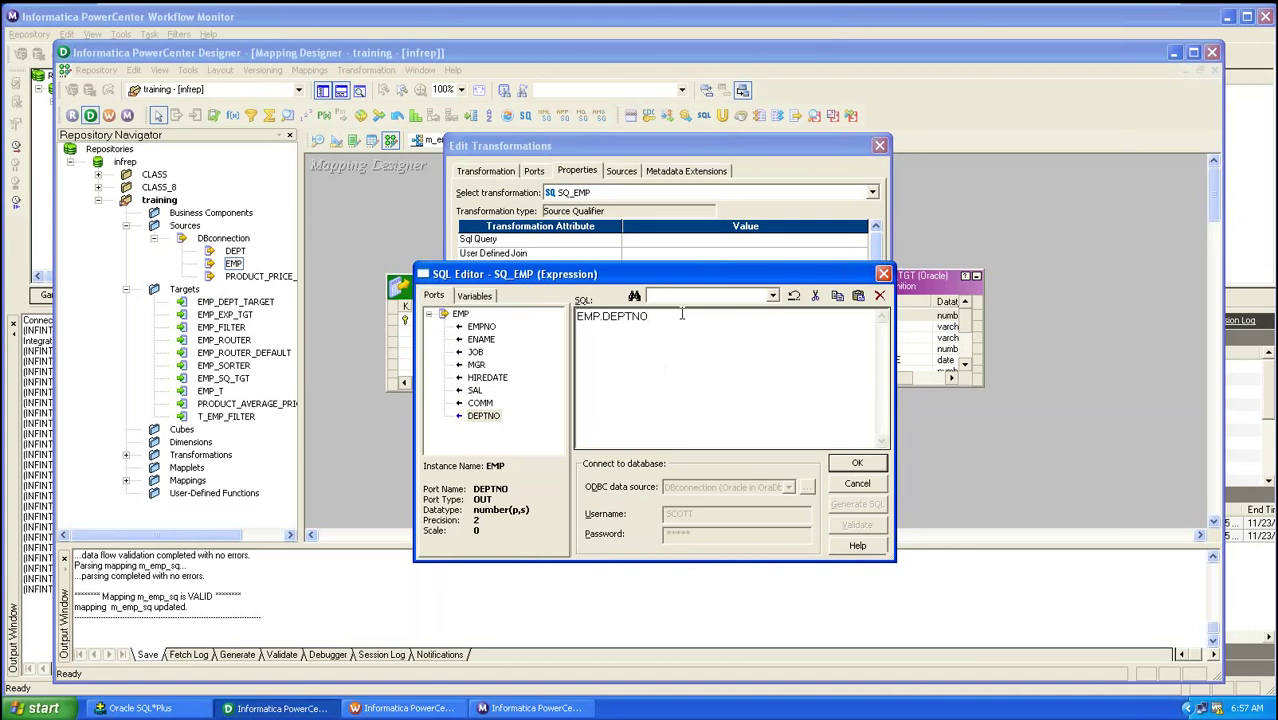
key("alt+space")
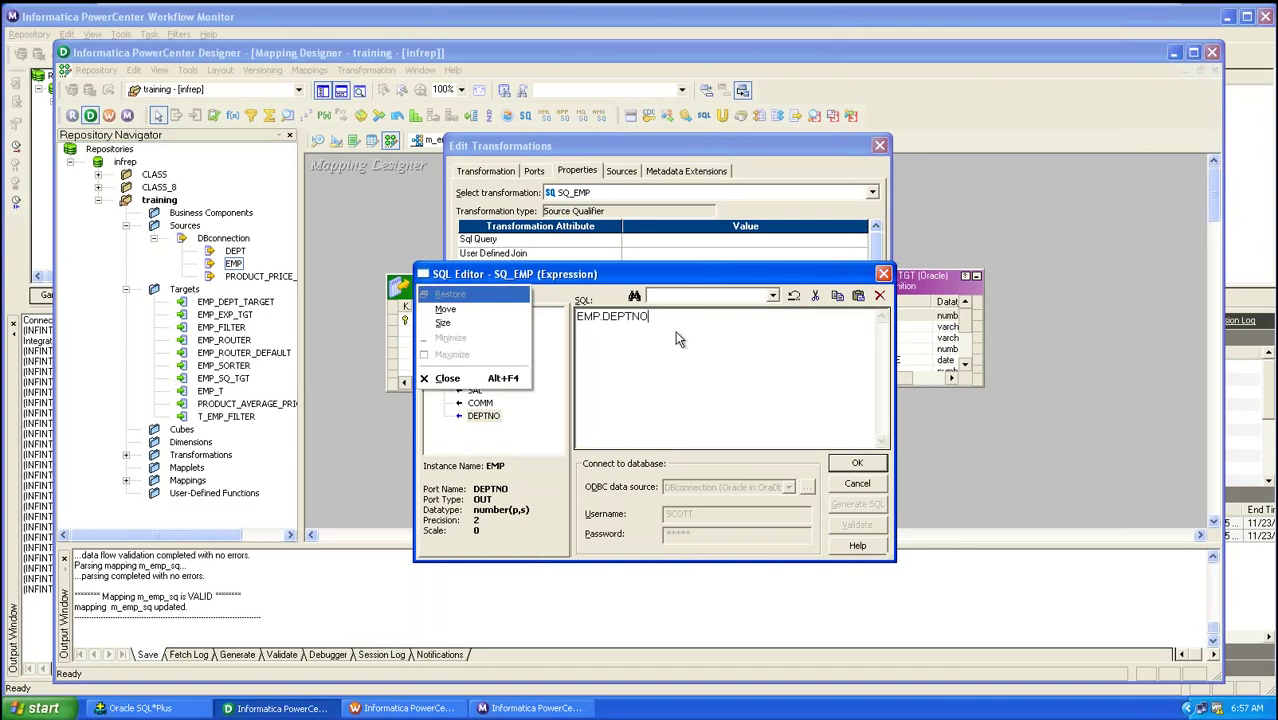
key("Escape")
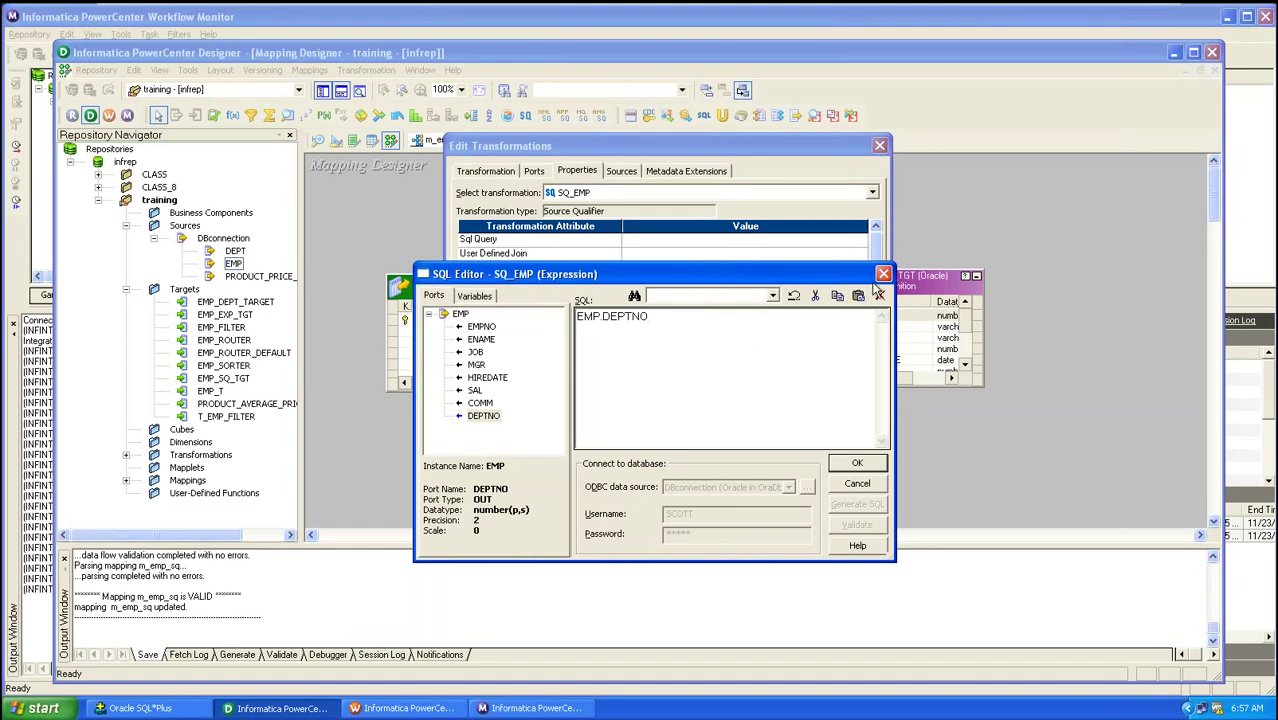
left_click(884, 274)
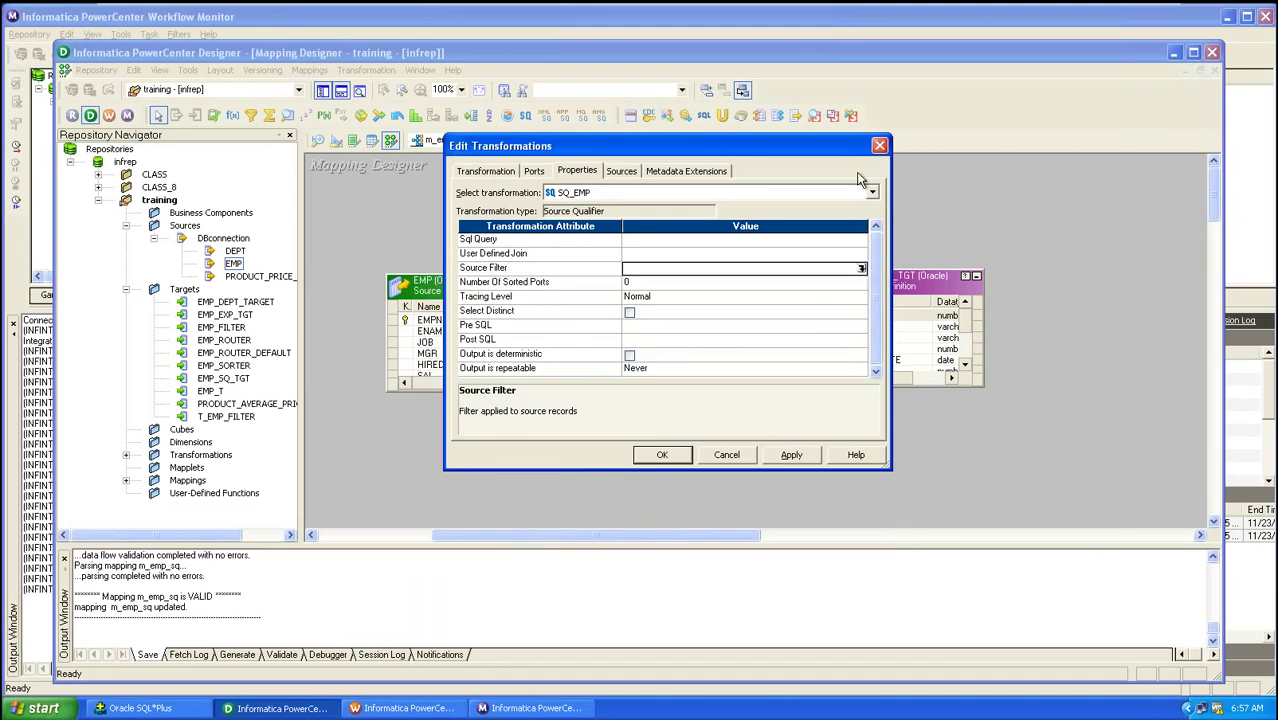
left_click(879, 146)
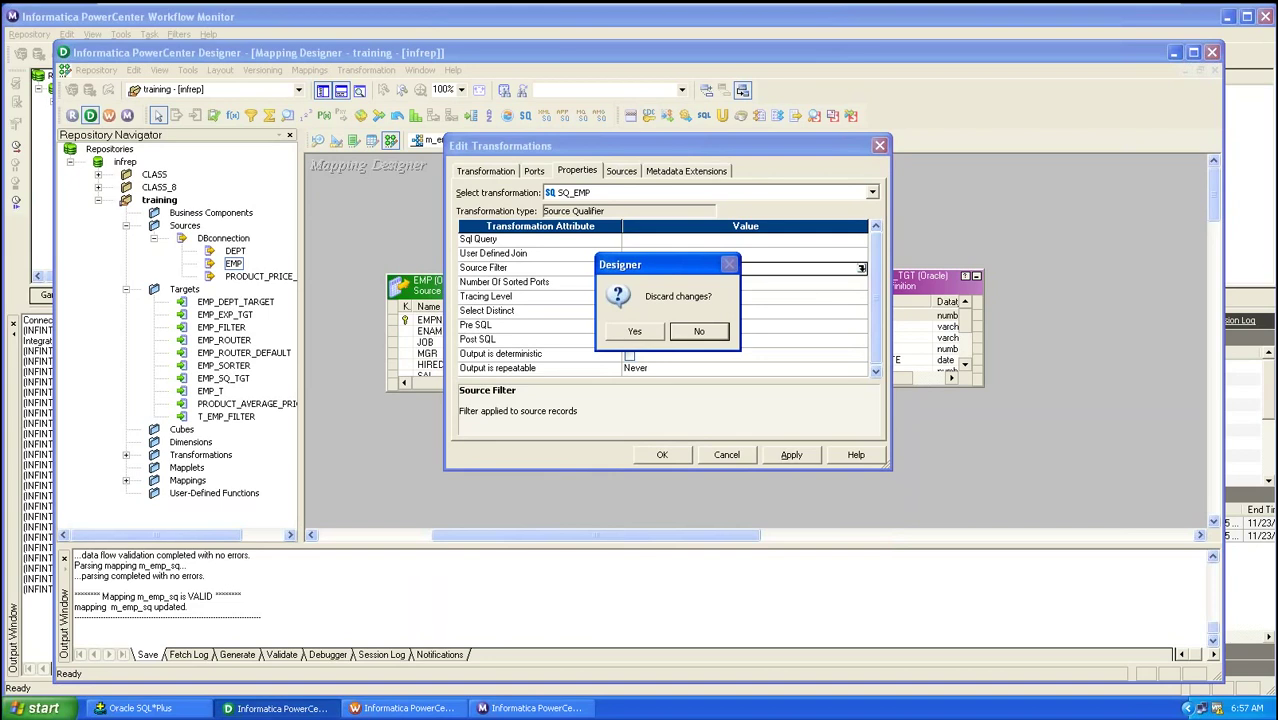
left_click(652, 333)
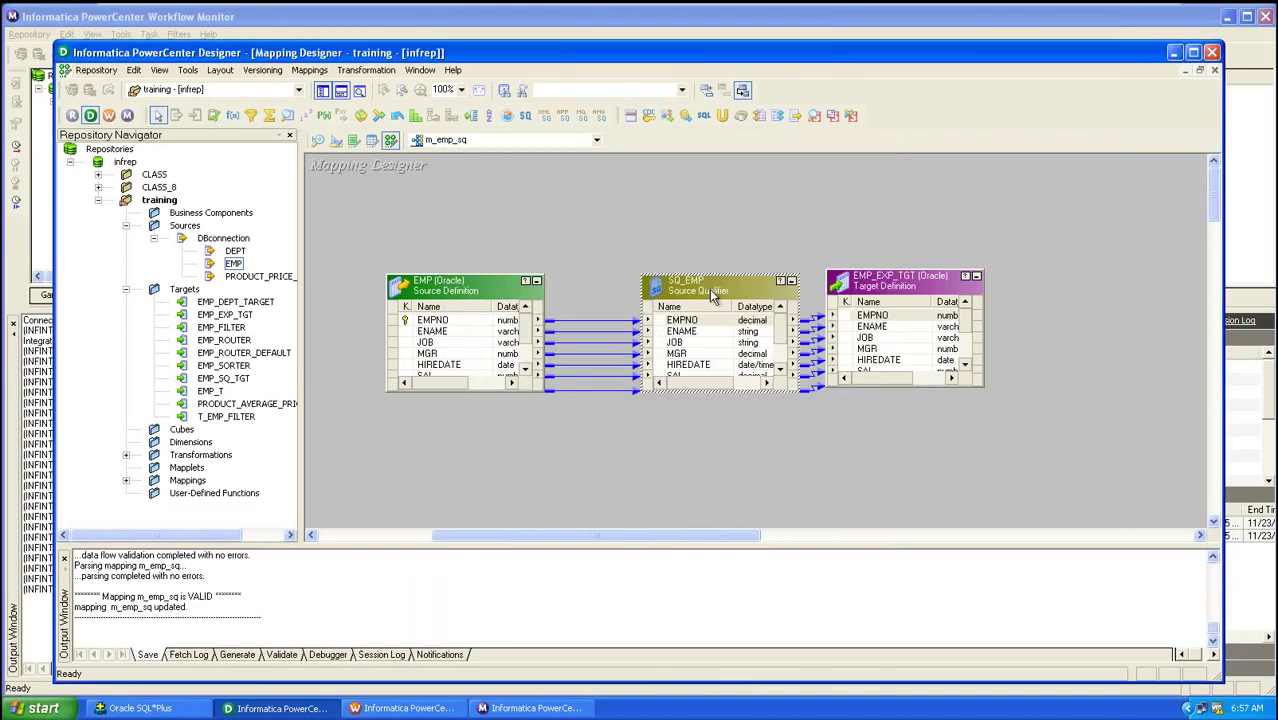
- Clear the Sql Query override of the SQ_EMP source qualifier completely and apply the change
double_click(709, 287)
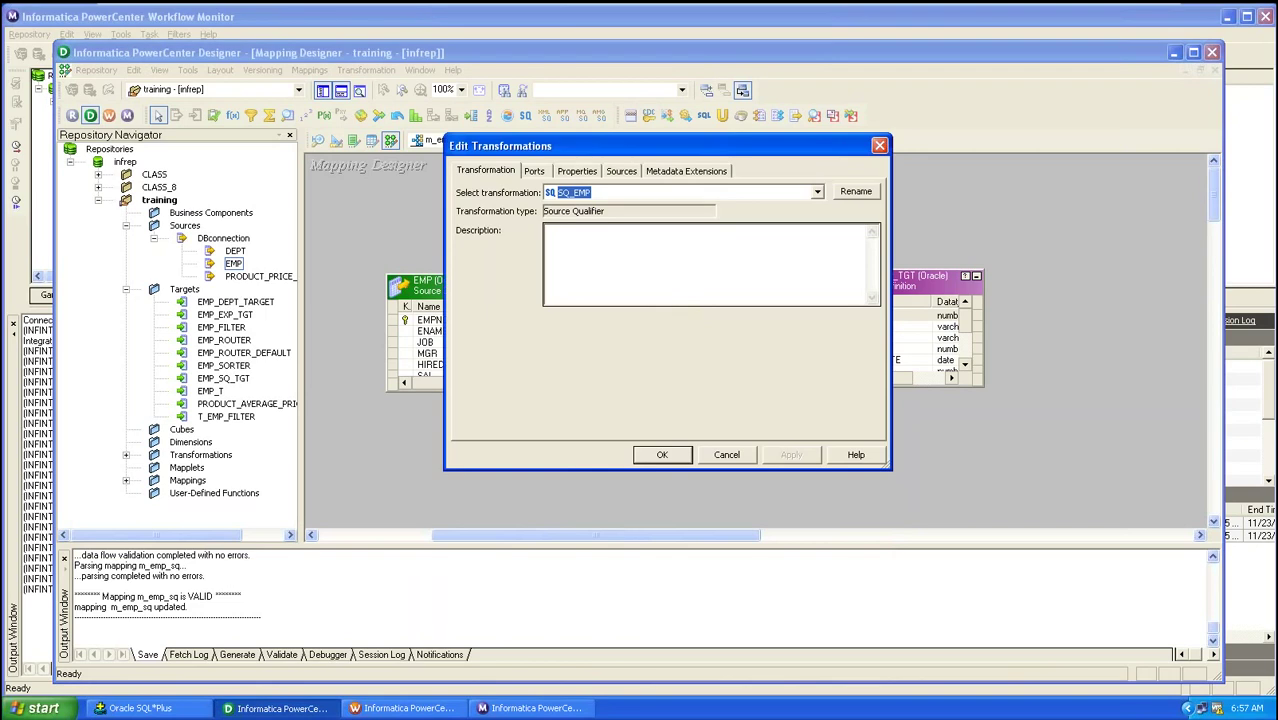
left_click(580, 172)
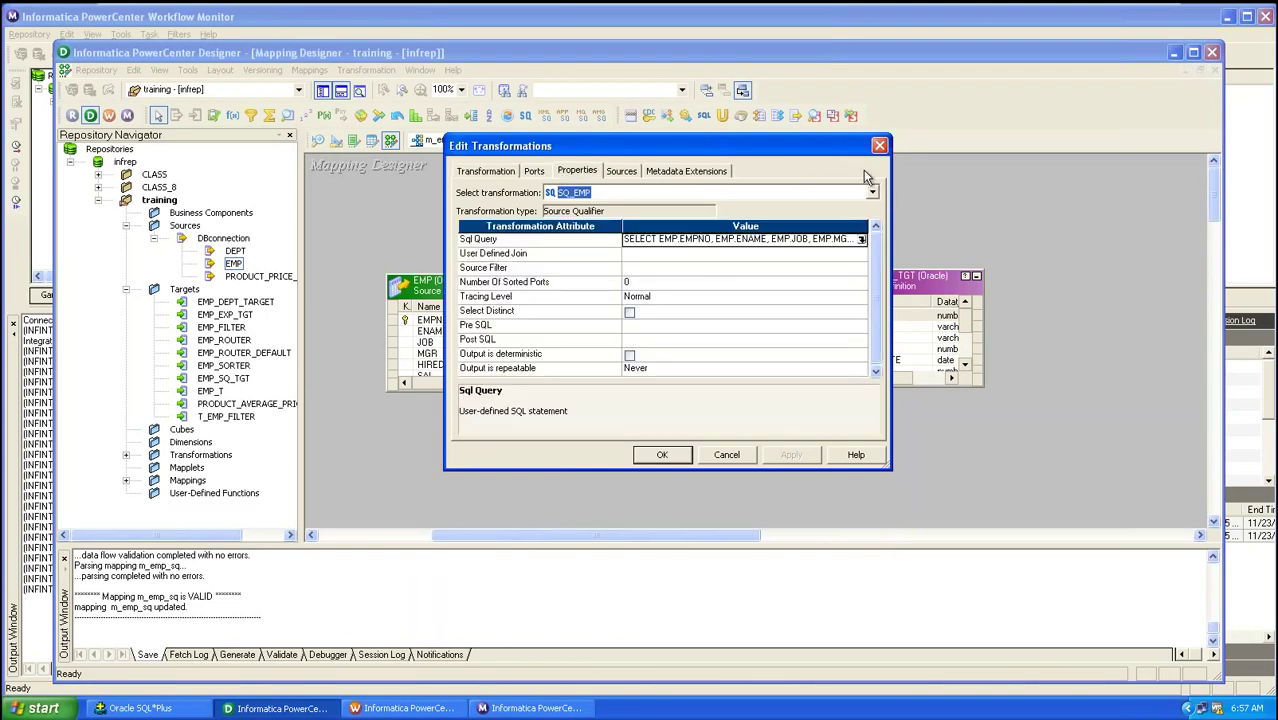
left_click(861, 240)
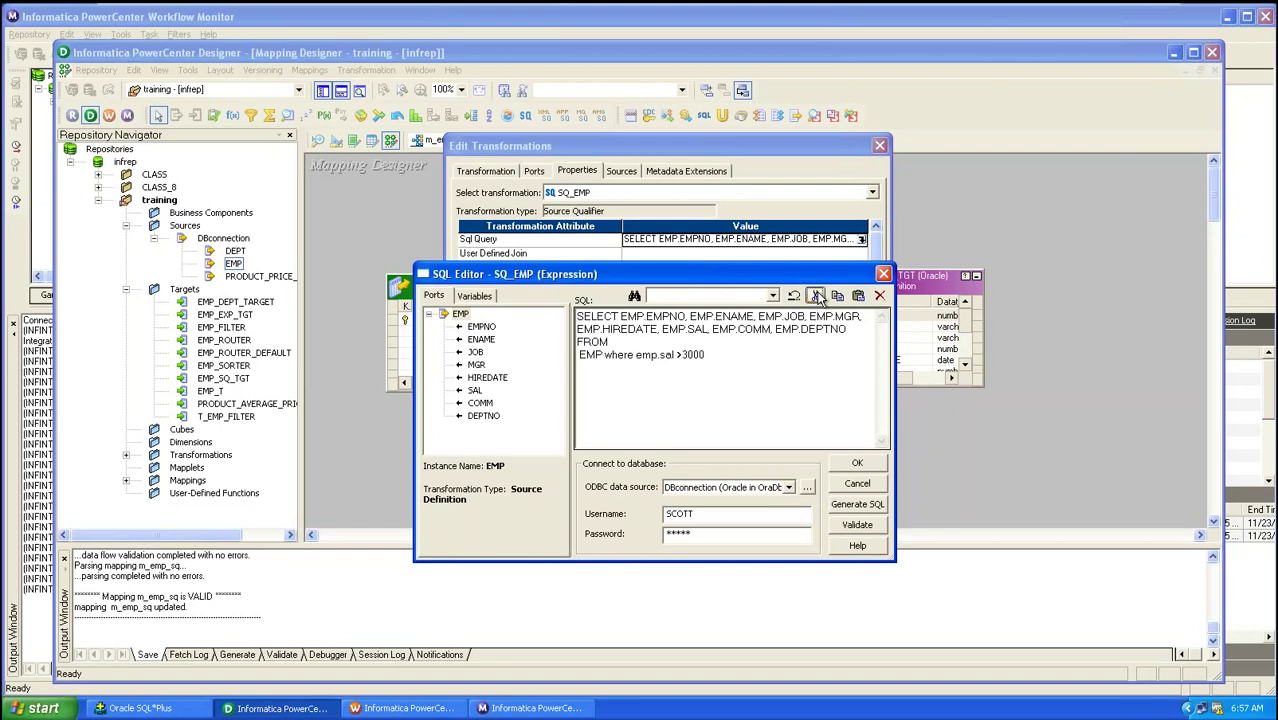
left_click(746, 364)
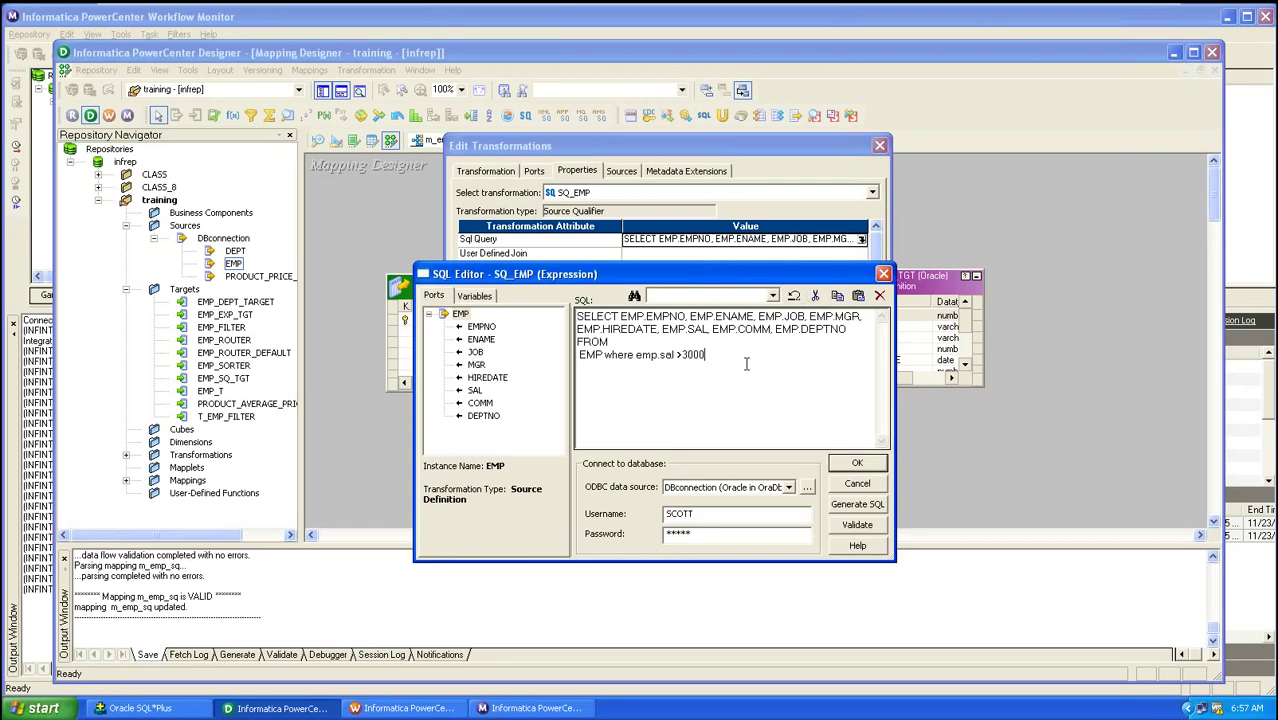
key("shift+Home")
key("ctrl+a")
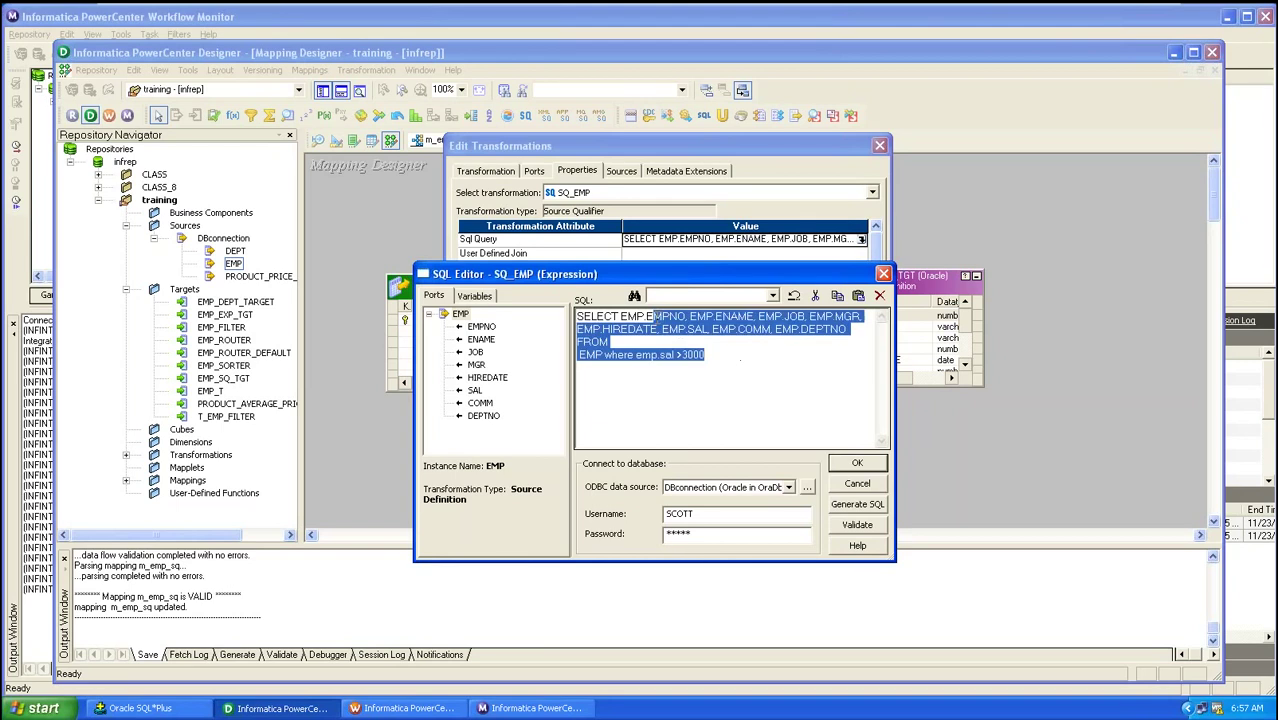
left_click(815, 297)
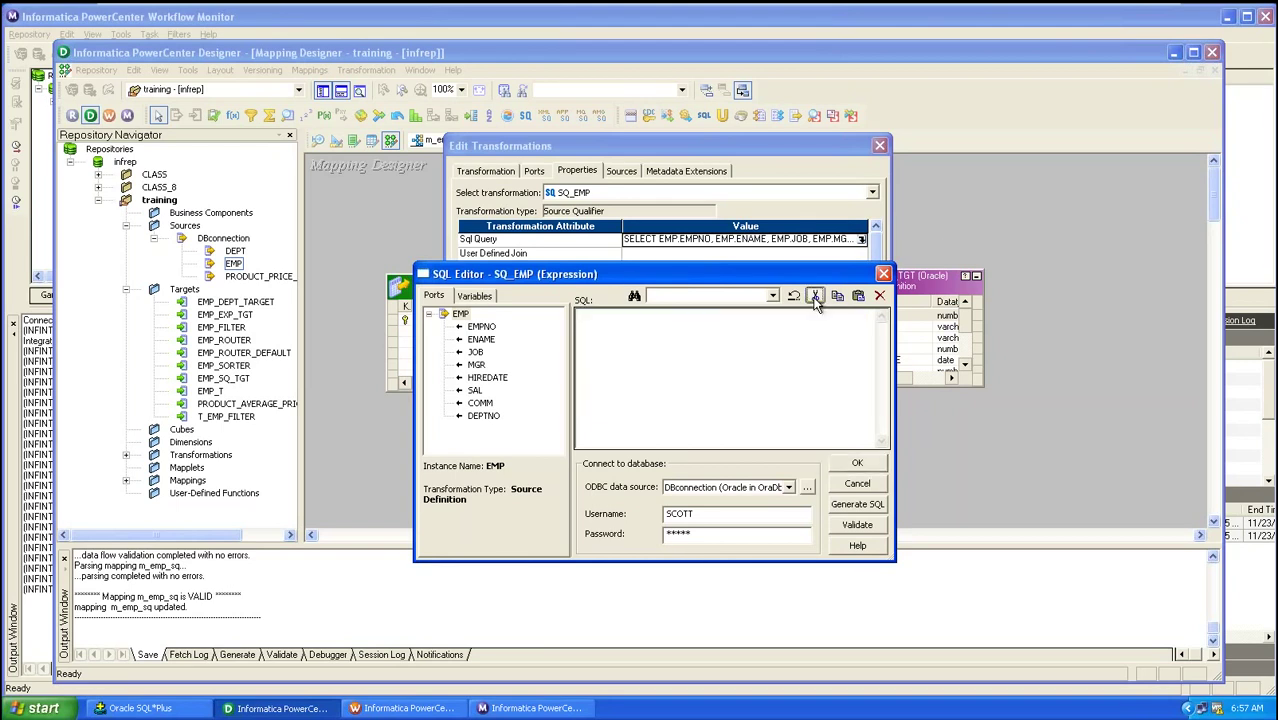
left_click(860, 462)
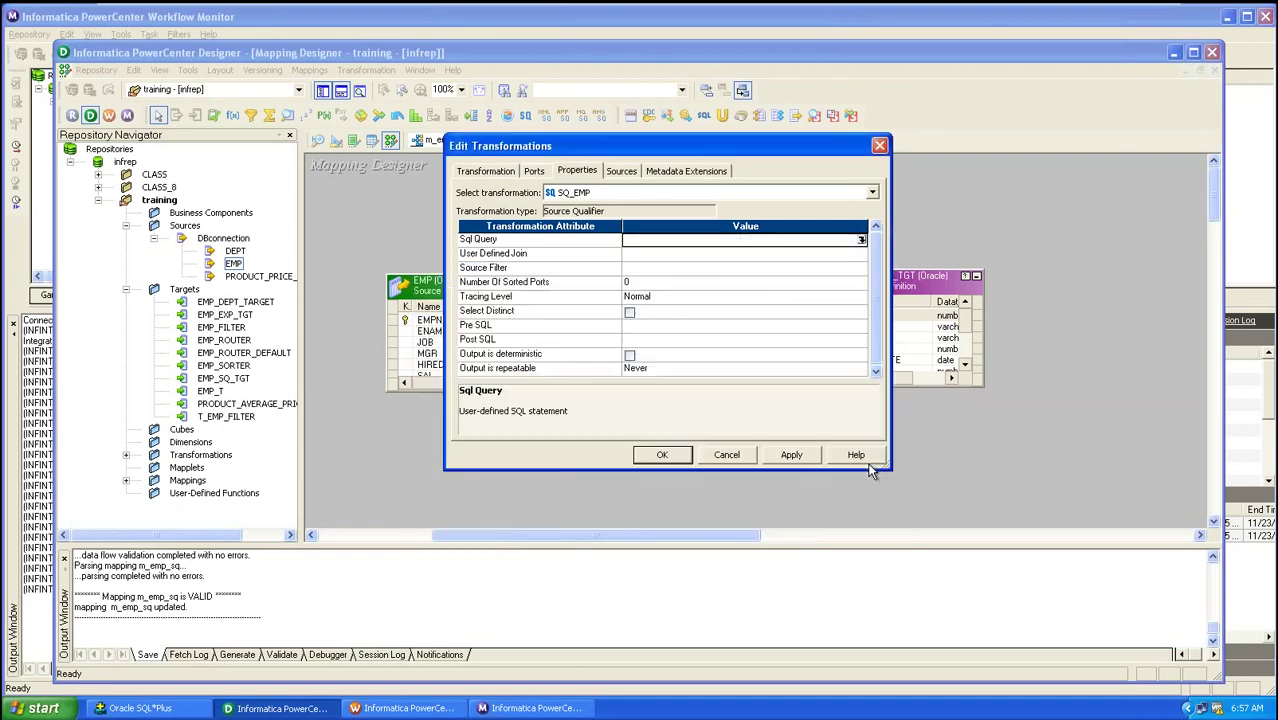
left_click(785, 456)
left_click(663, 456)
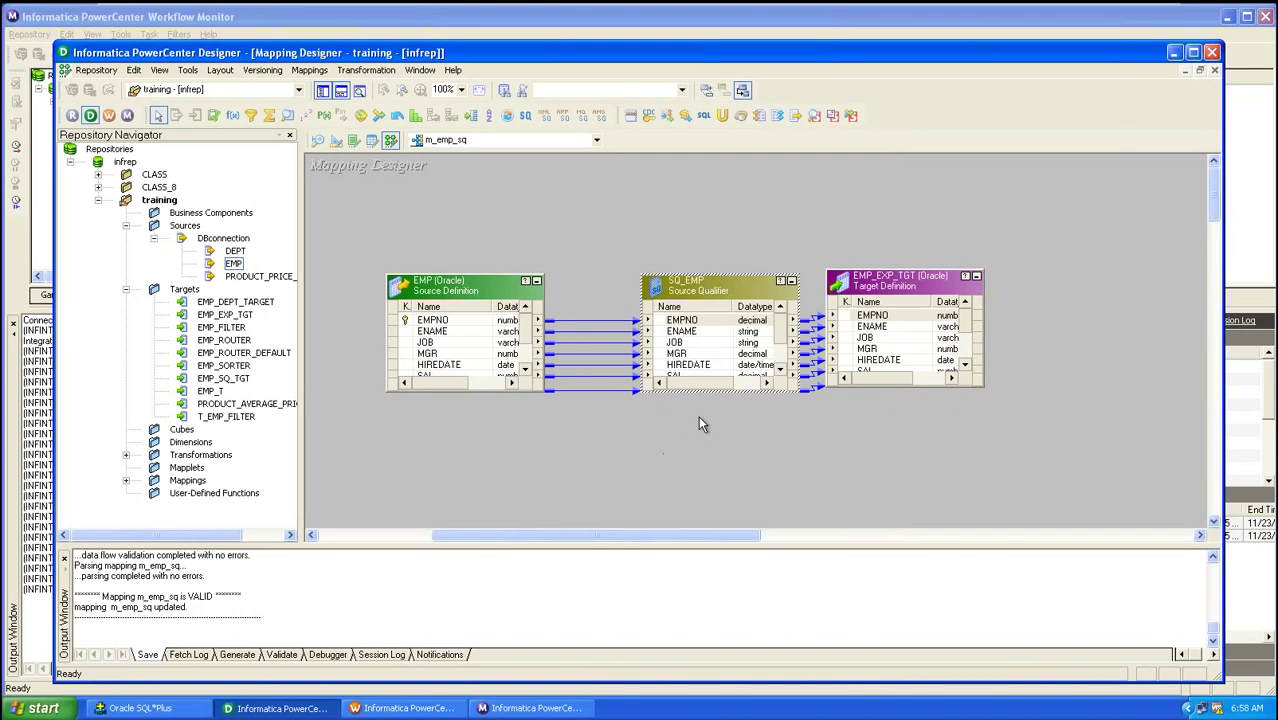
- Try to enter a source filter for SQ_EMP starting with the port EMP.DEPTNO, and cancel the editor
double_click(716, 291)
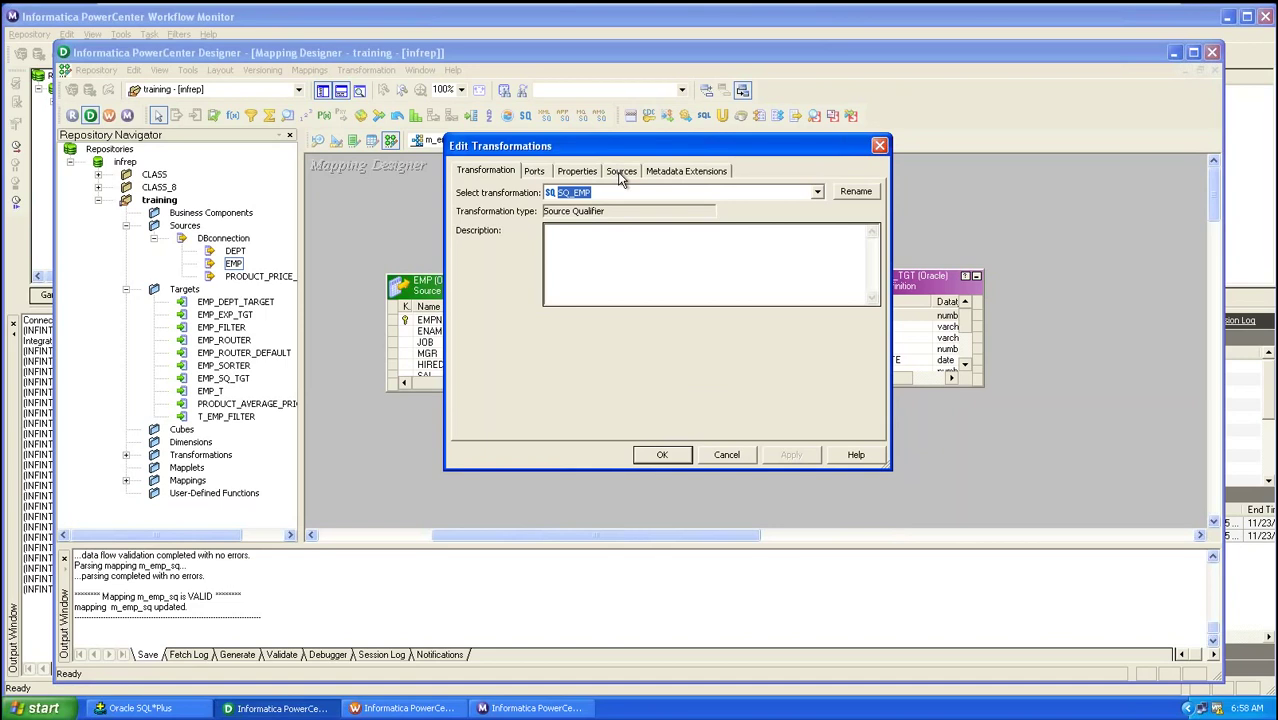
left_click(586, 173)
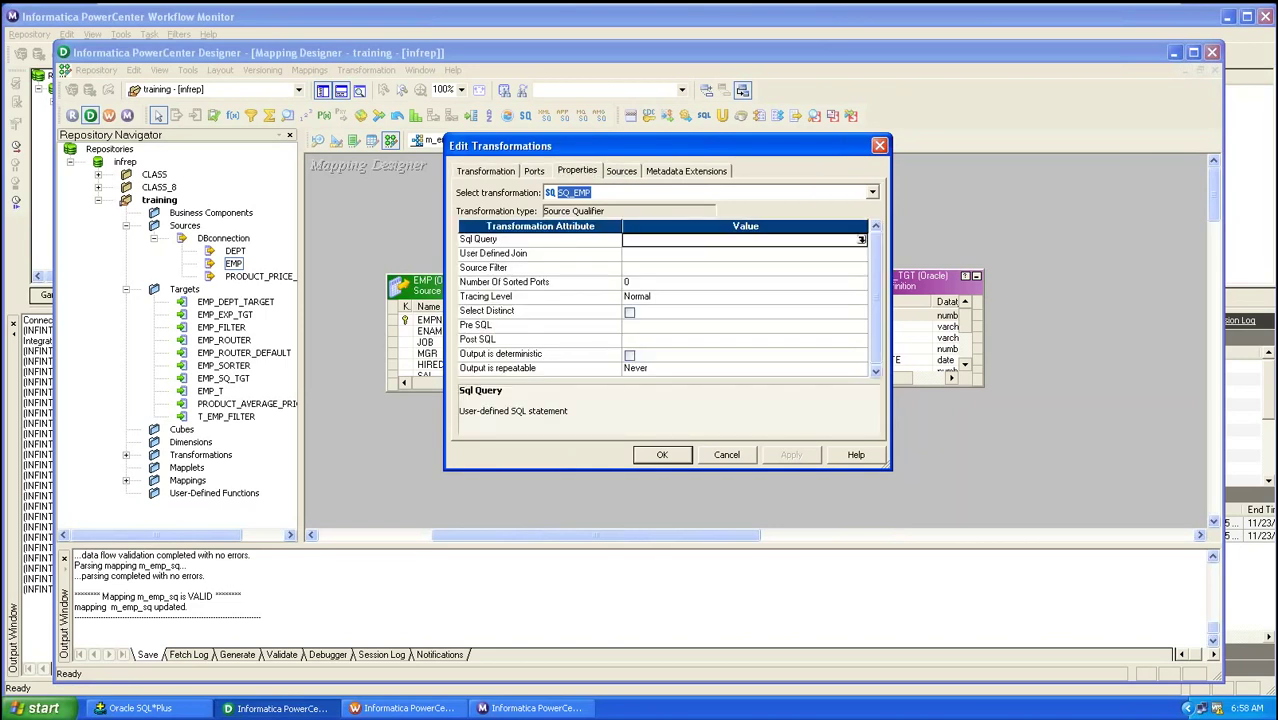
left_click(674, 298)
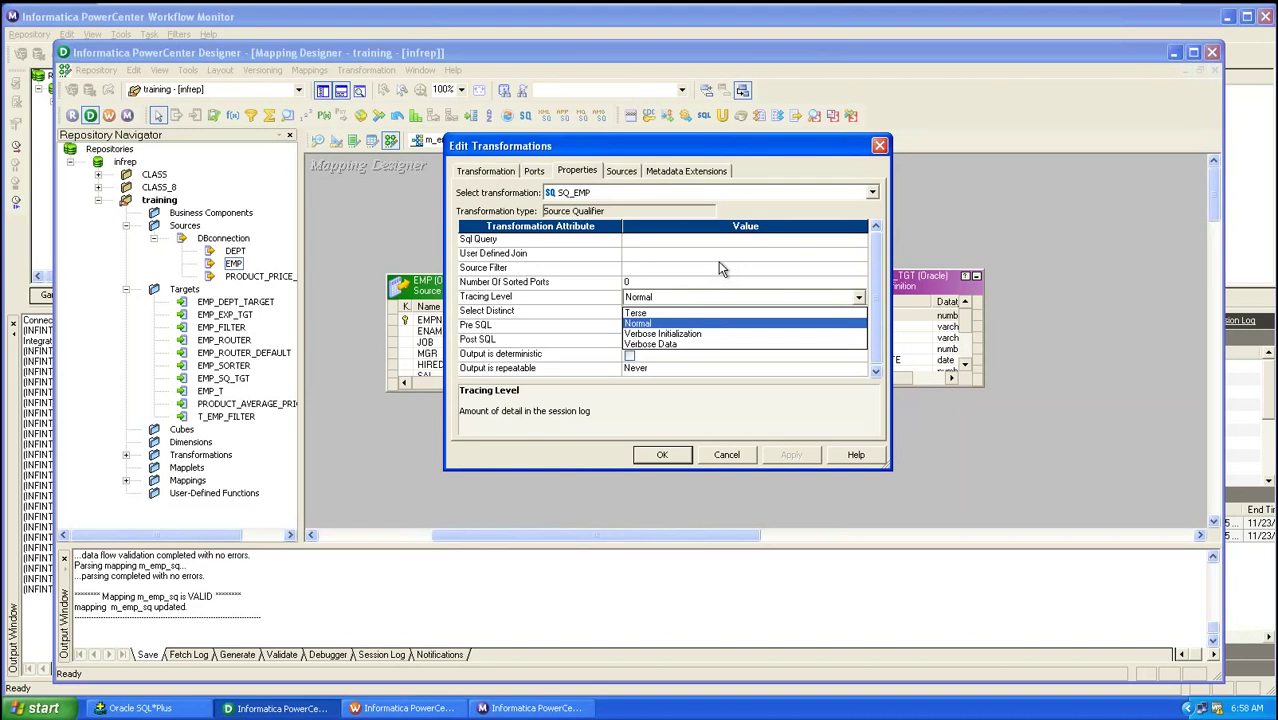
left_click(716, 281)
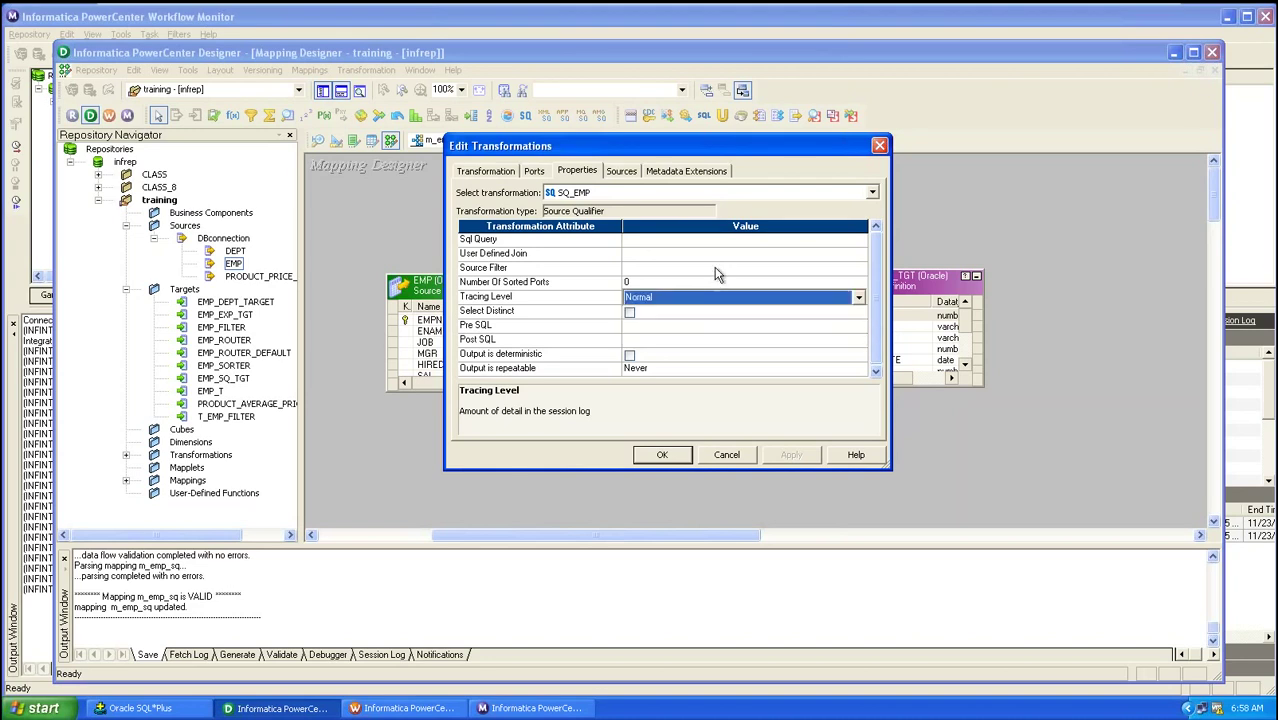
left_click(713, 268)
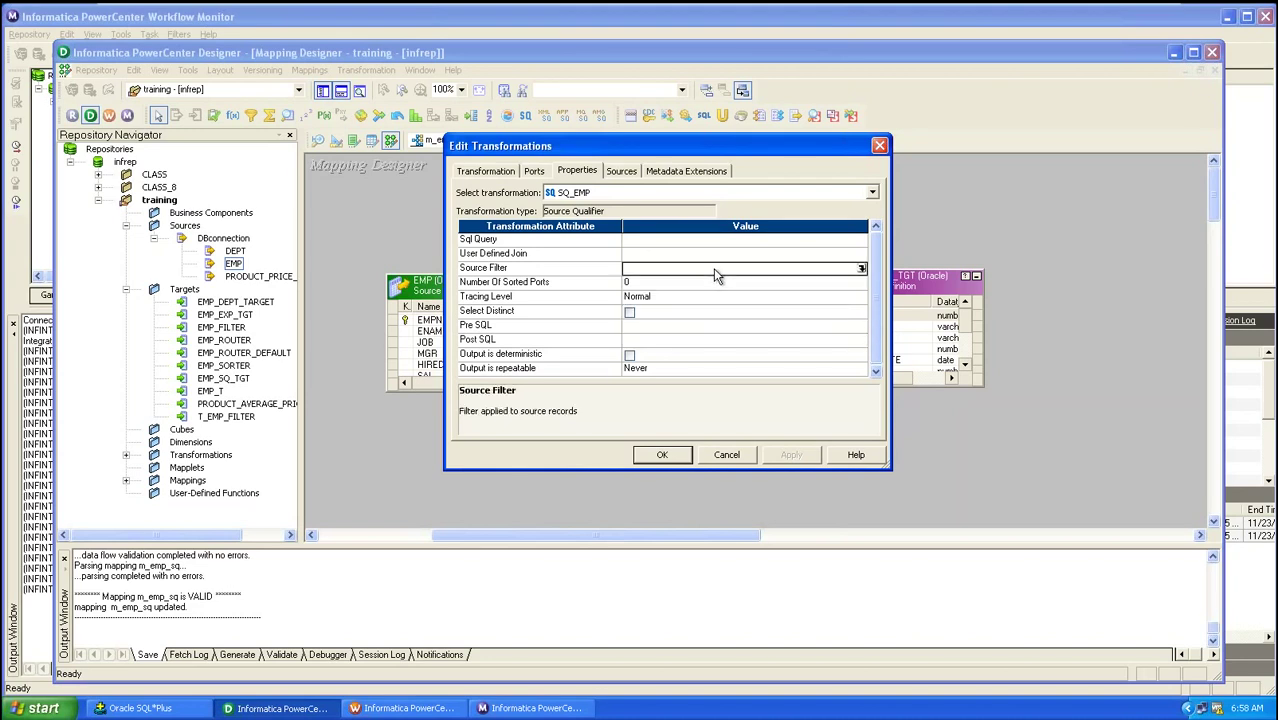
left_click(862, 269)
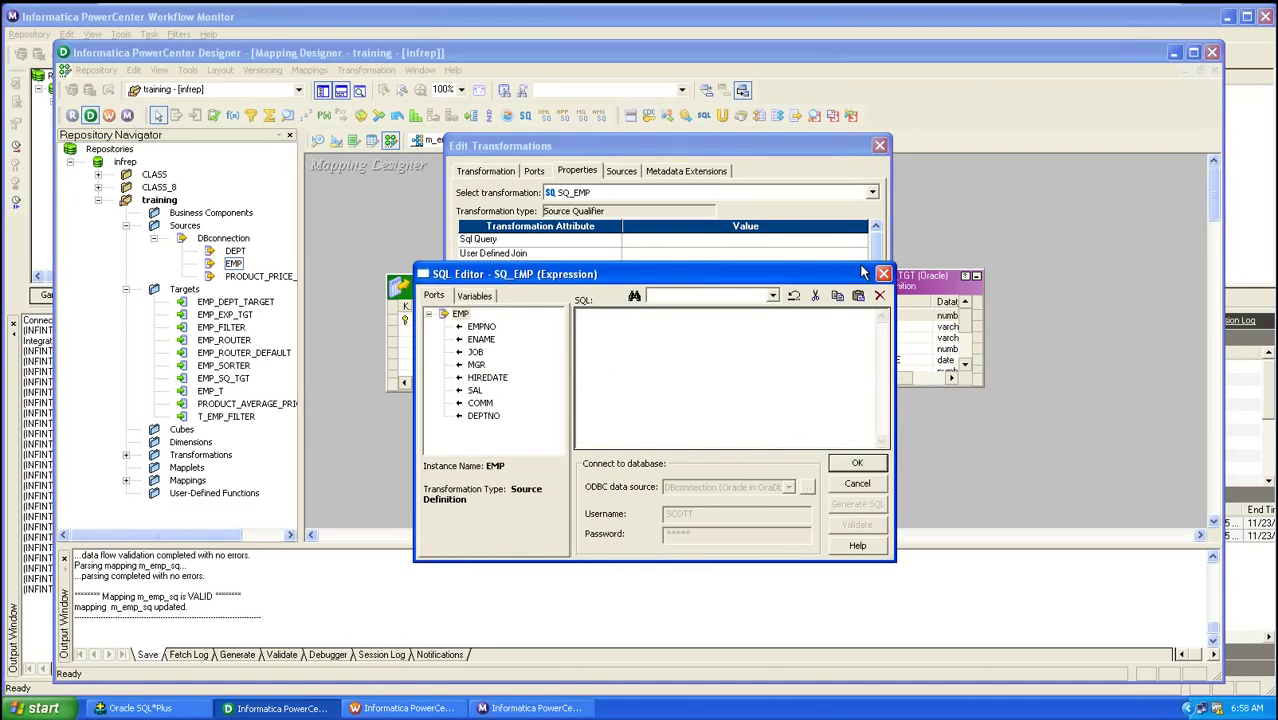
double_click(482, 416)
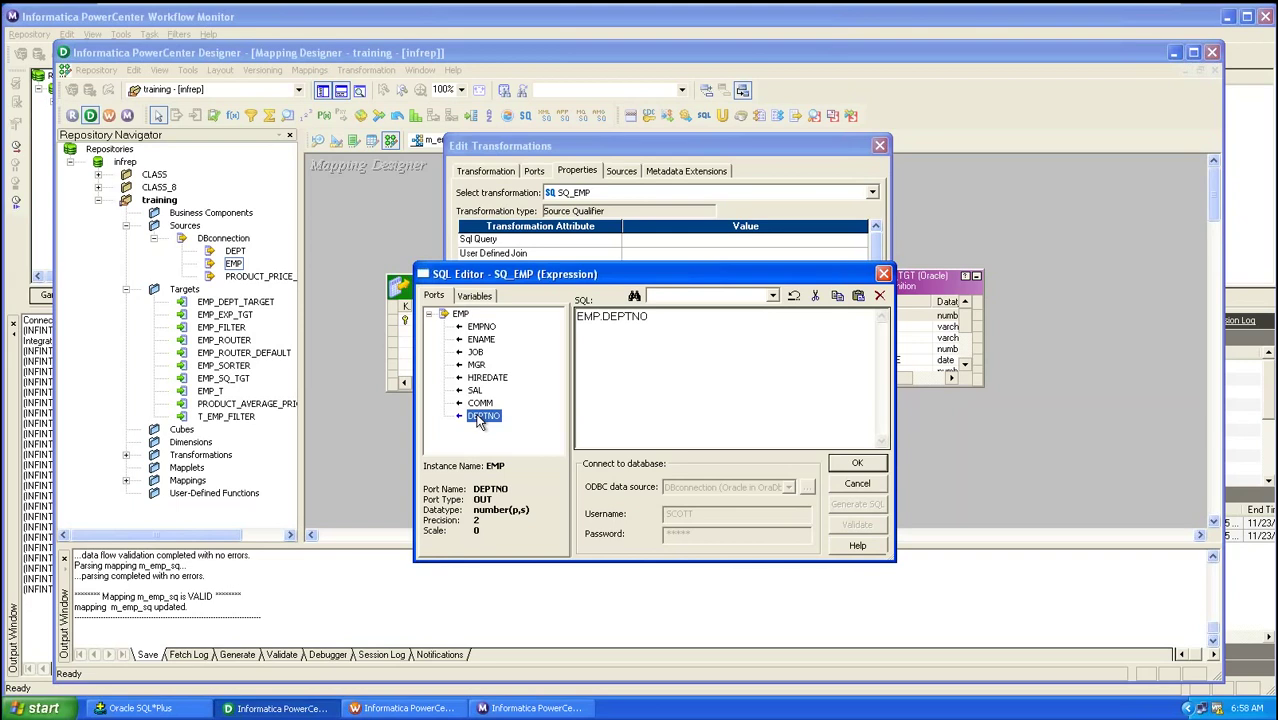
left_click(660, 320)
key("Escape")
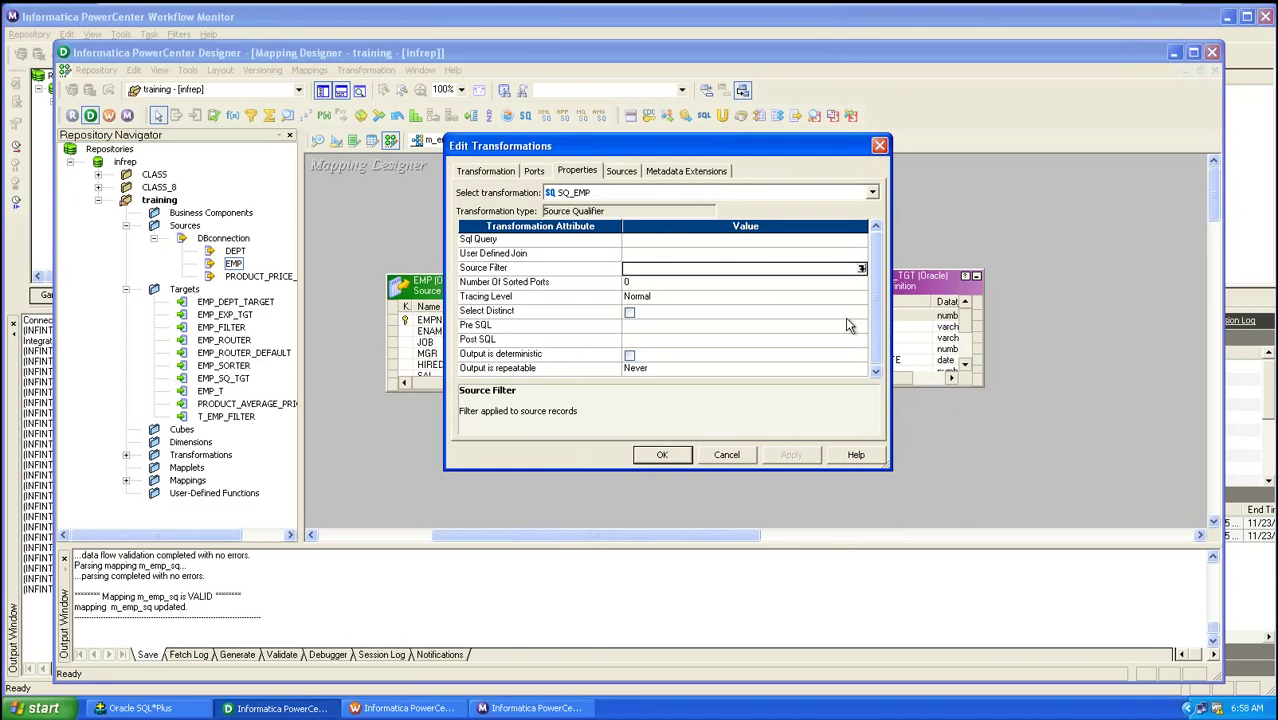
- Examine the associated source definitions and the ports of SQ_EMP, and close the transformation editor
left_click(623, 171)
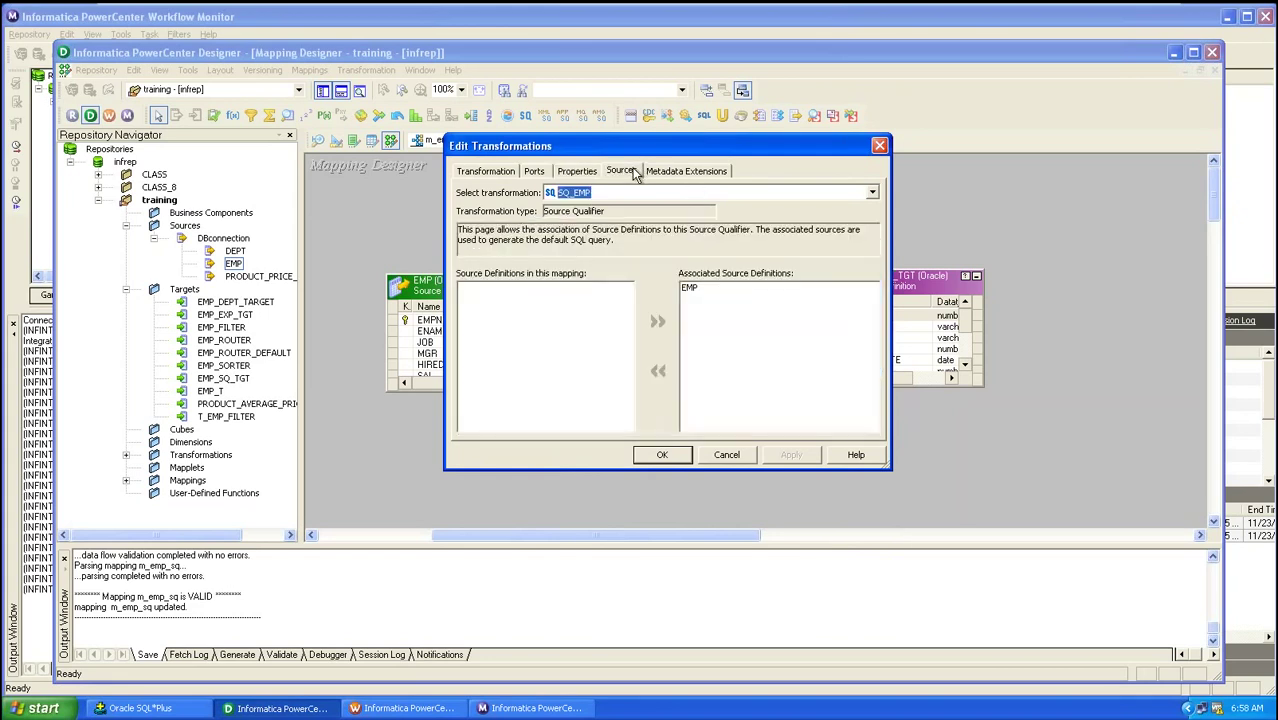
left_click(538, 172)
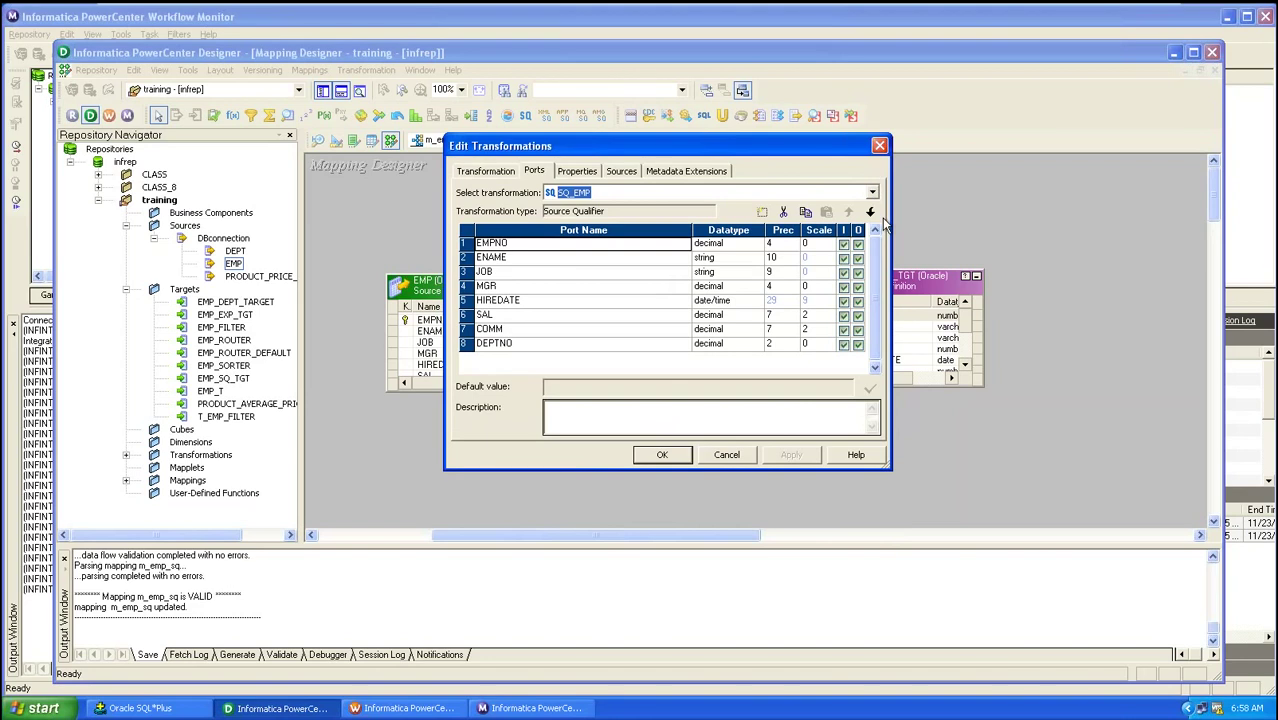
left_click(880, 147)
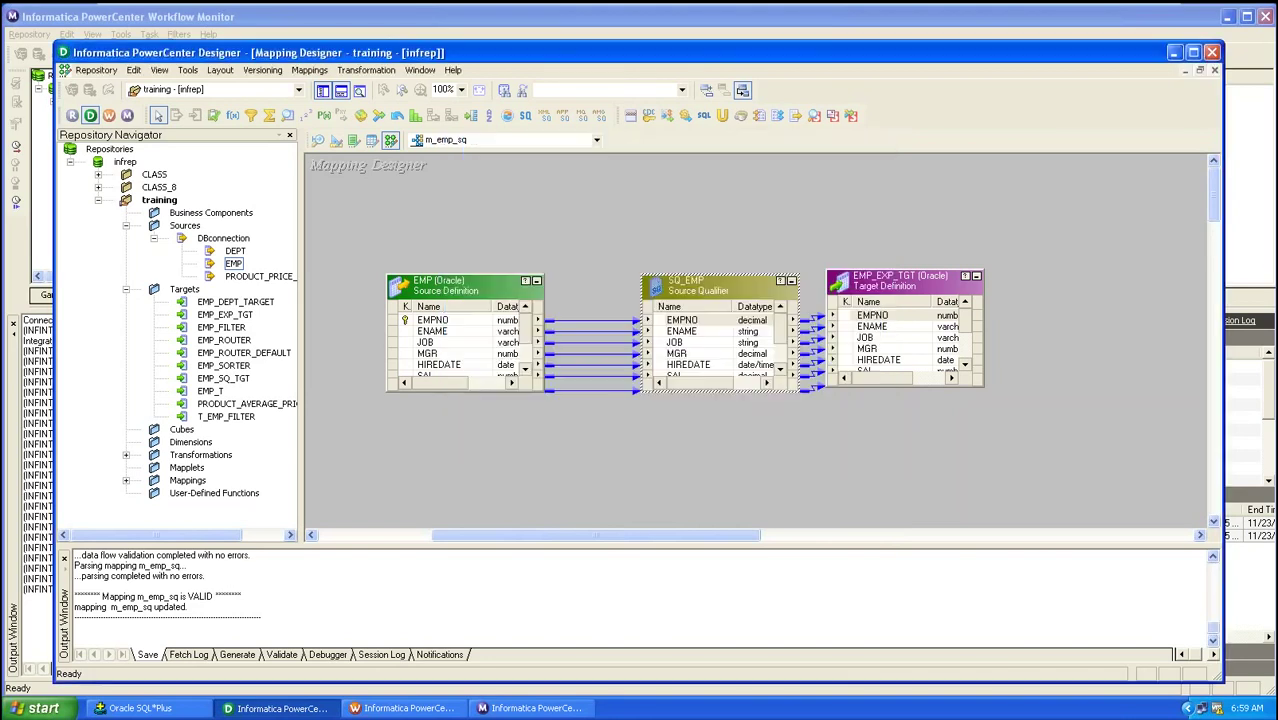
- Move the SQ_EMP source qualifier closer to the EMP source definition in the mapping
left_click(680, 320)
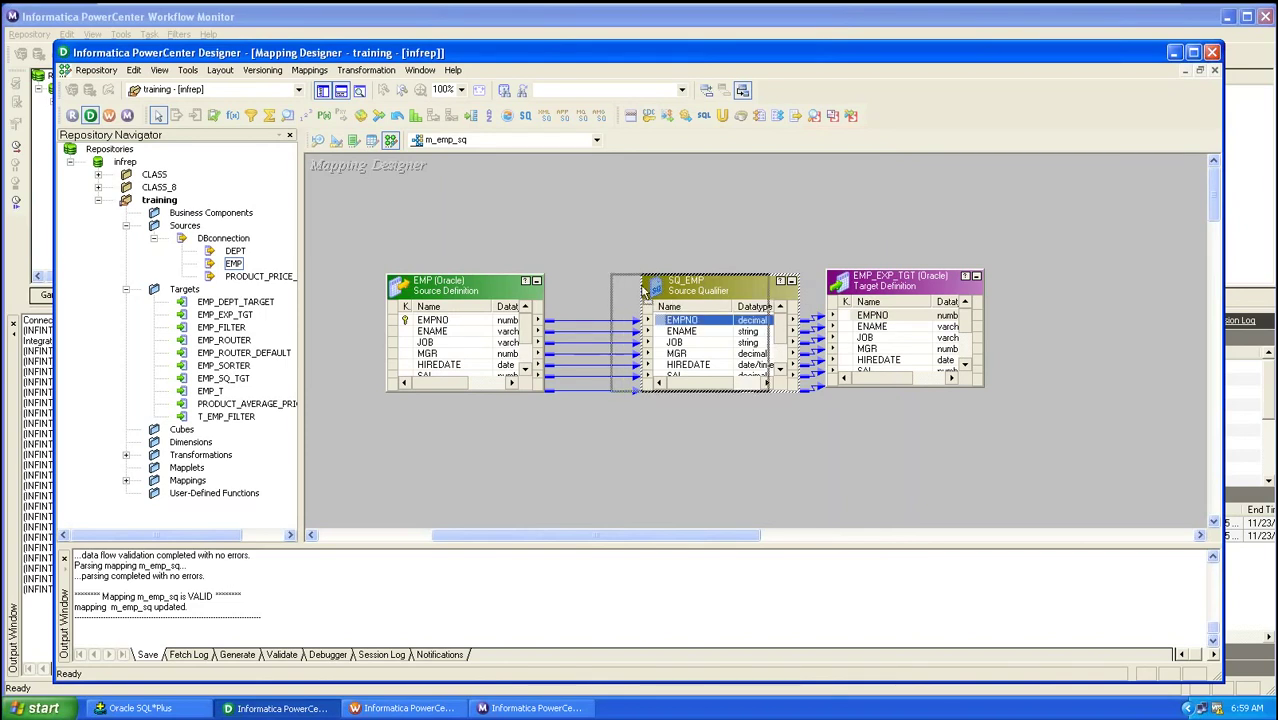
left_click_drag(669, 307, 627, 310)
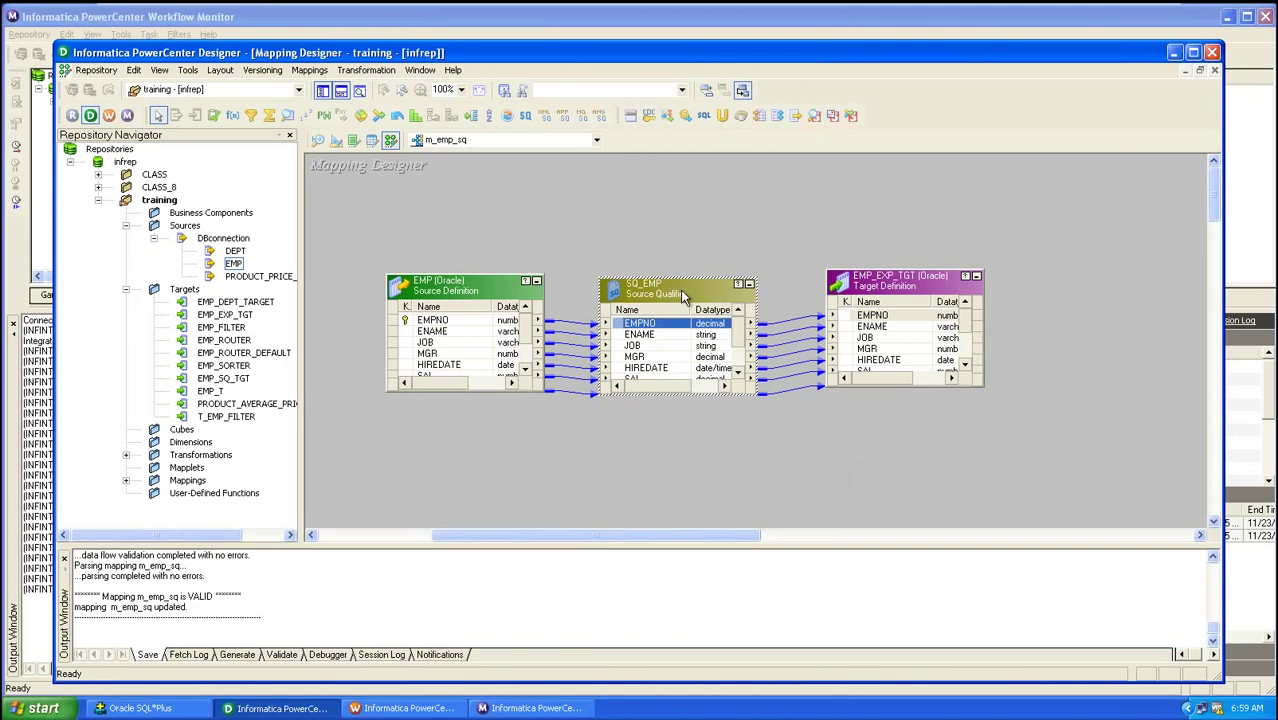
- Try the Select Distinct option of SQ_EMP and a source filter starting with EMP.DEPTNO, and clear the filter text
double_click(681, 291)
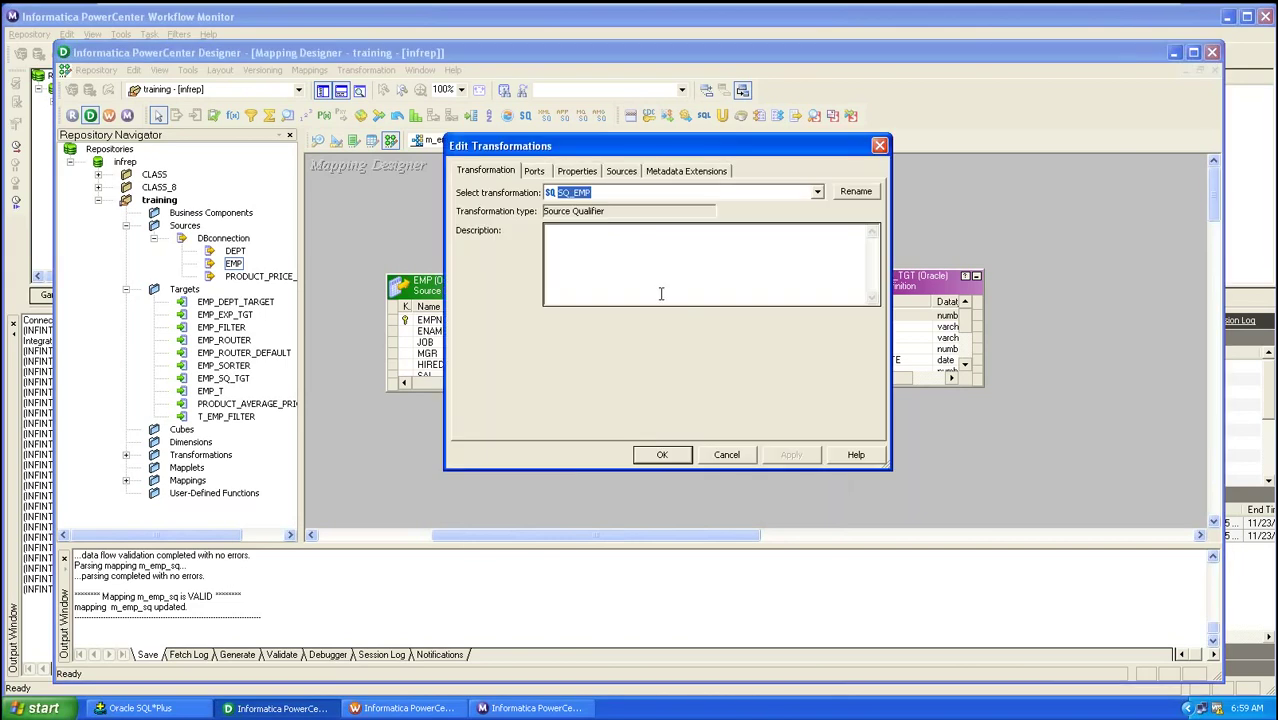
left_click(577, 171)
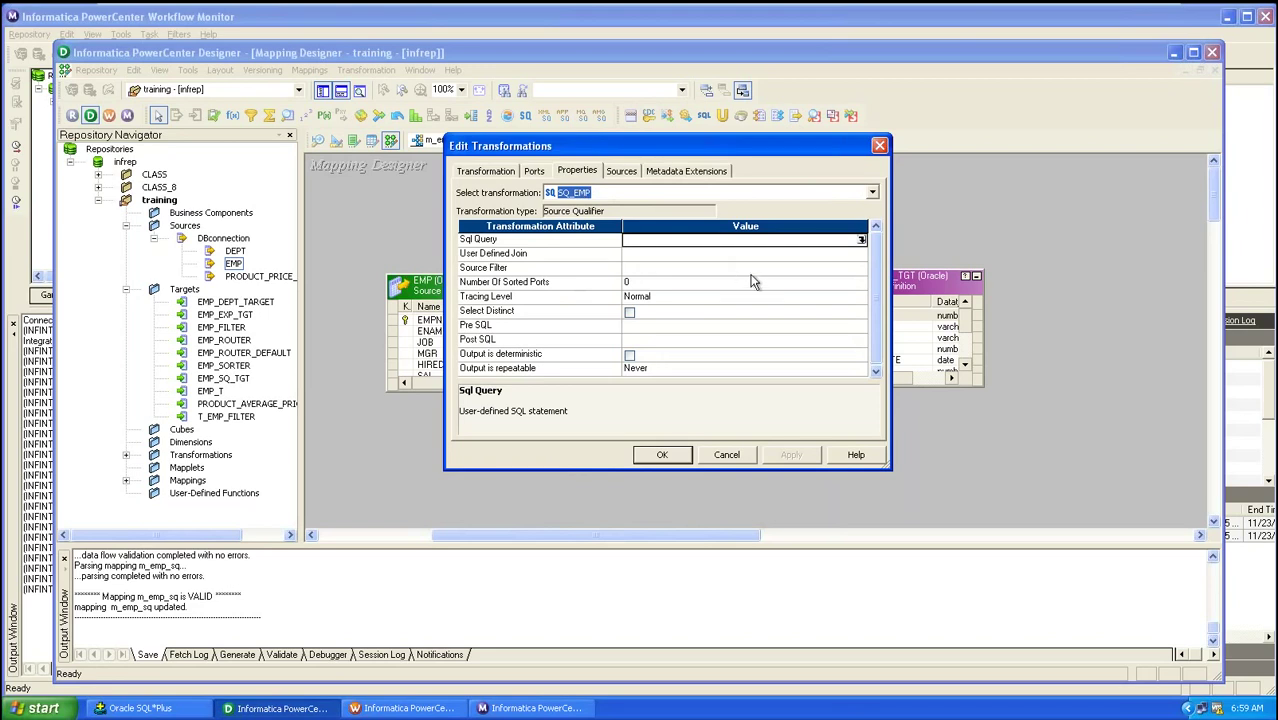
left_click(630, 313)
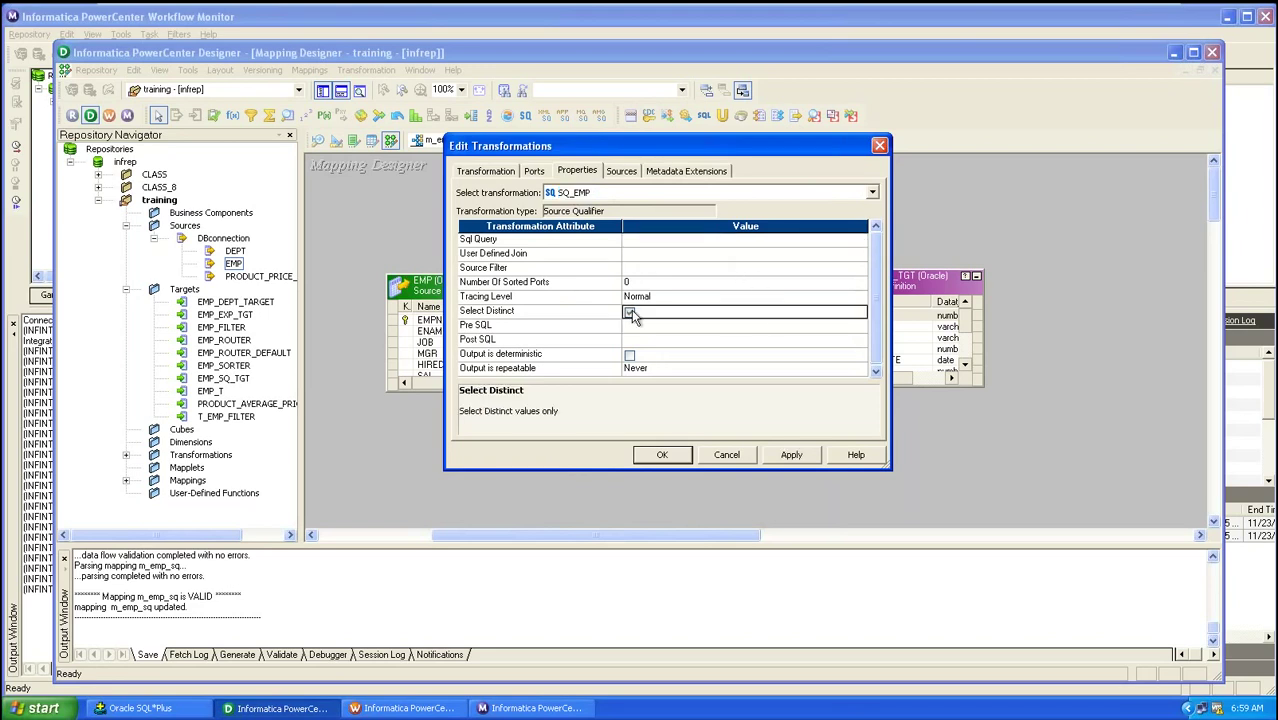
left_click(844, 268)
left_click(868, 268)
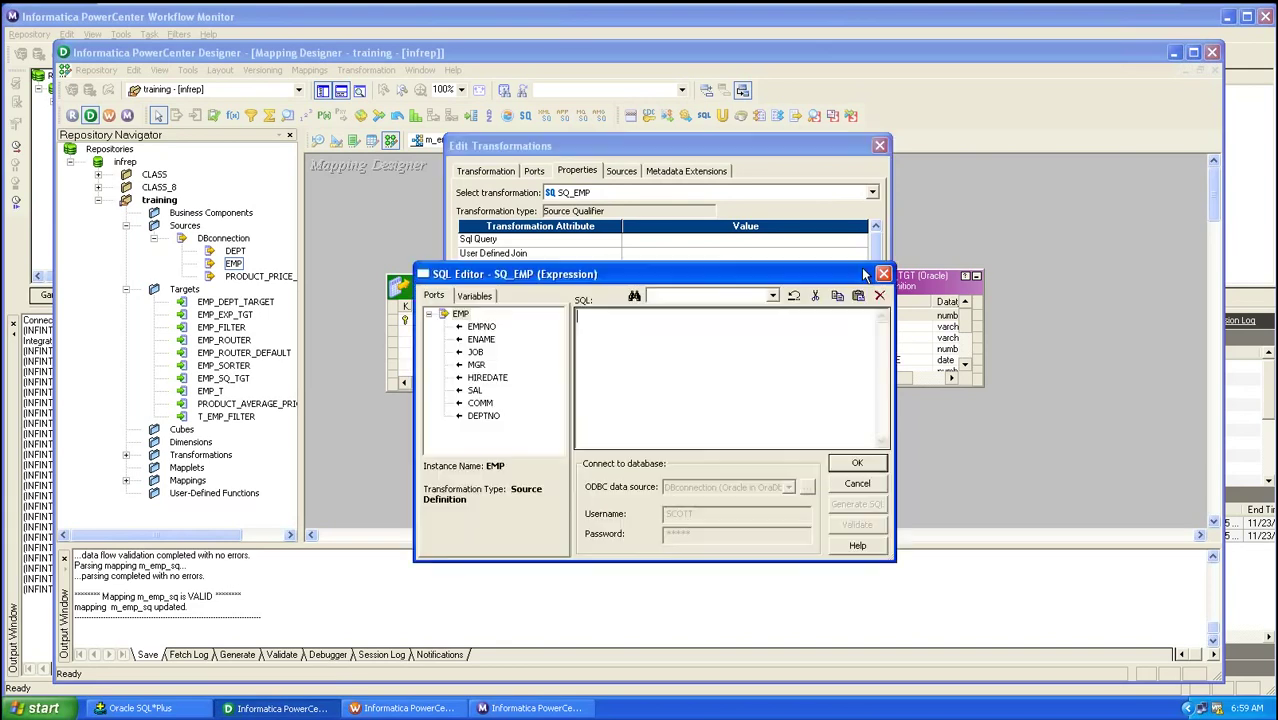
left_click(466, 298)
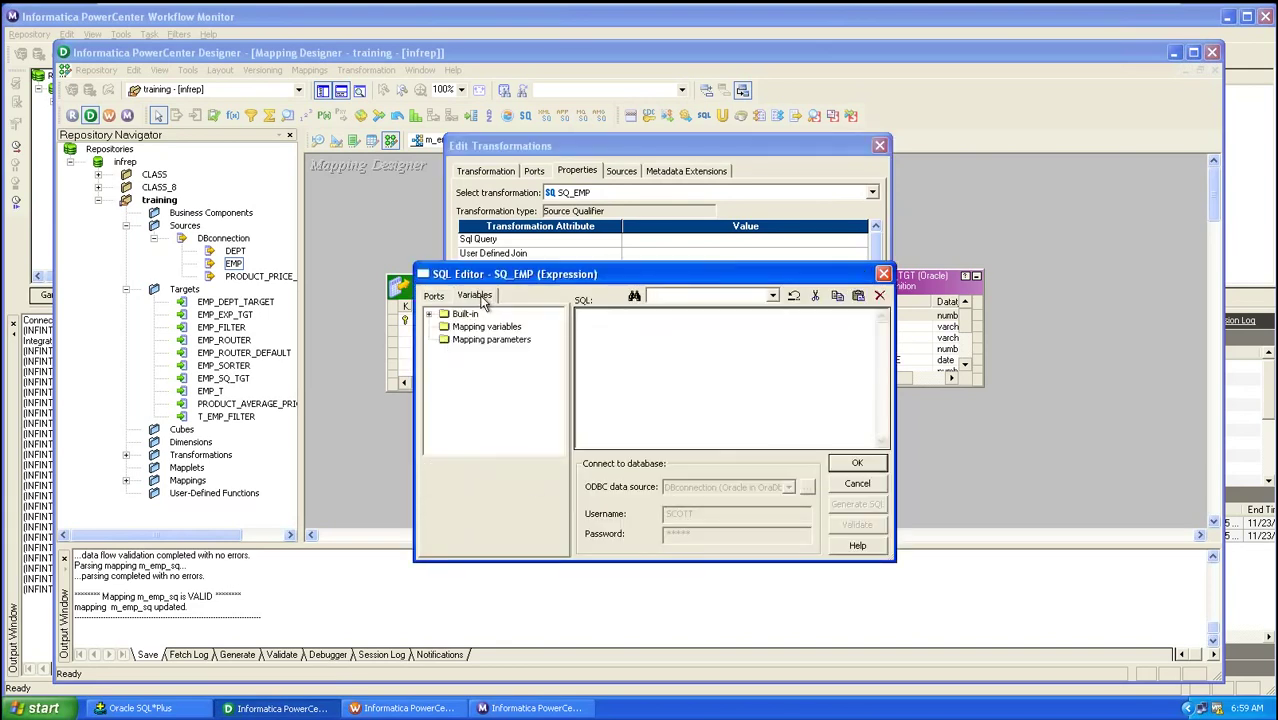
left_click(433, 296)
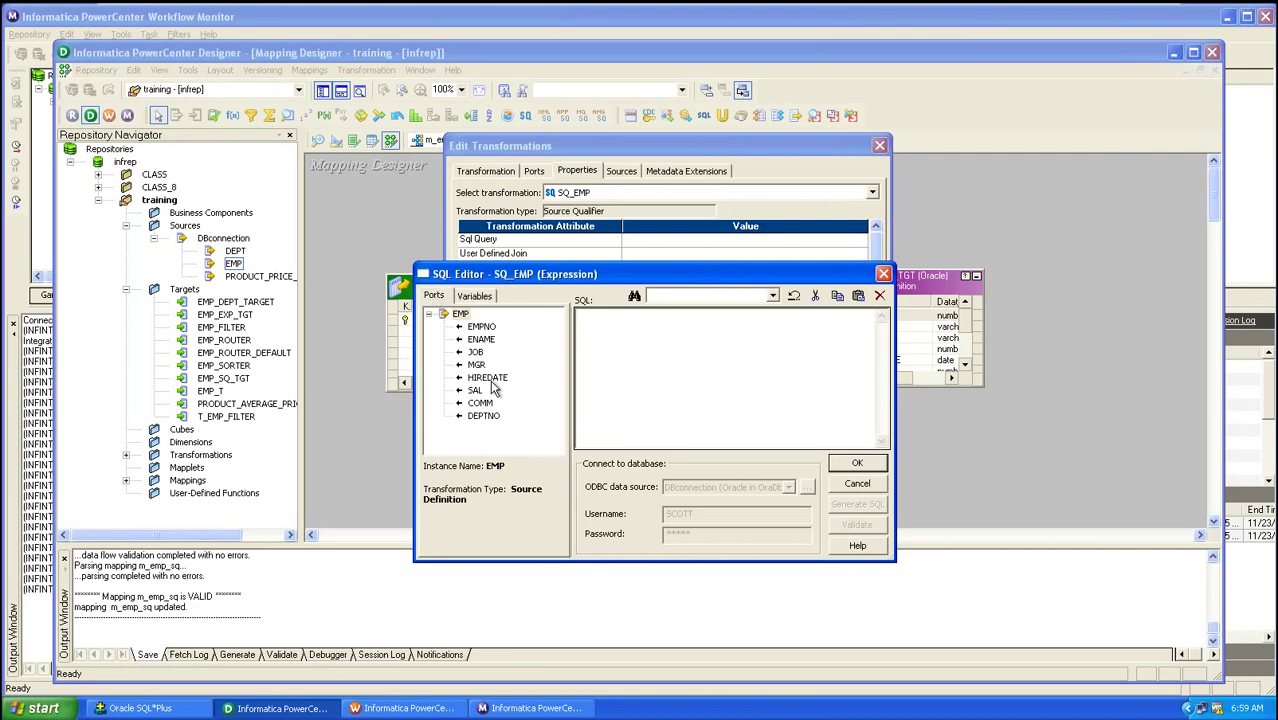
double_click(484, 416)
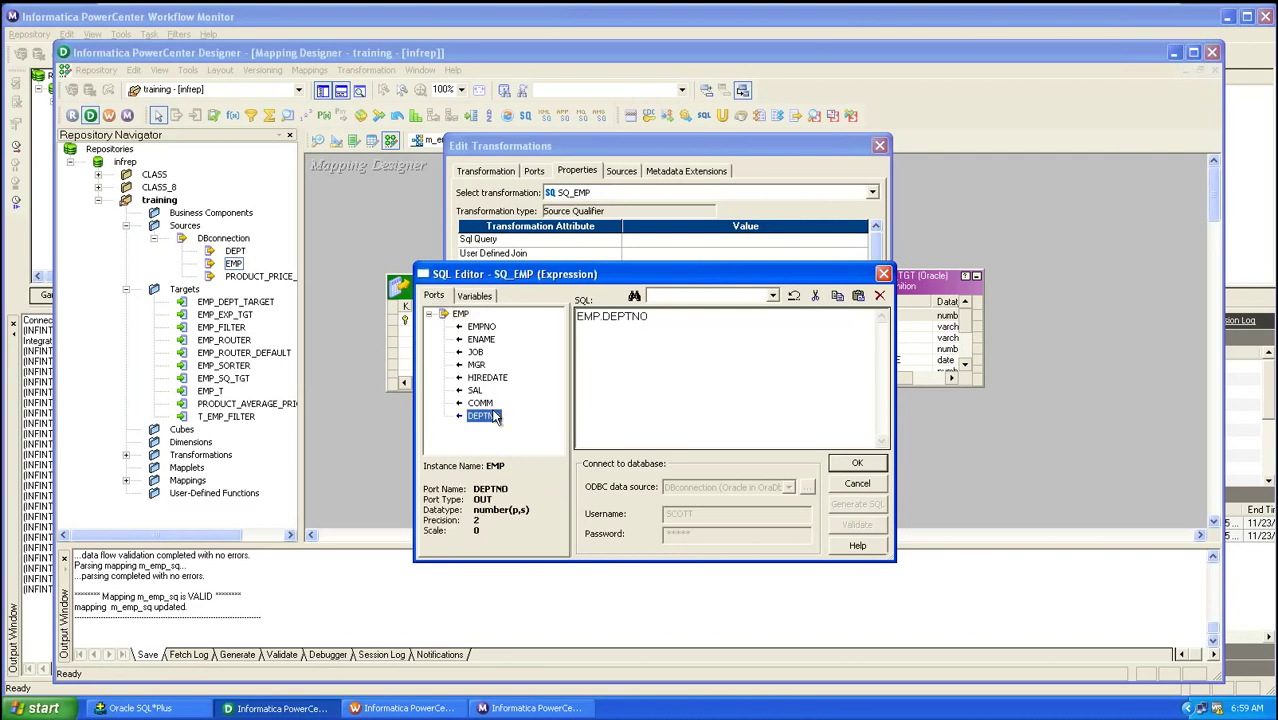
left_click(660, 323)
left_click_drag(659, 316, 492, 308)
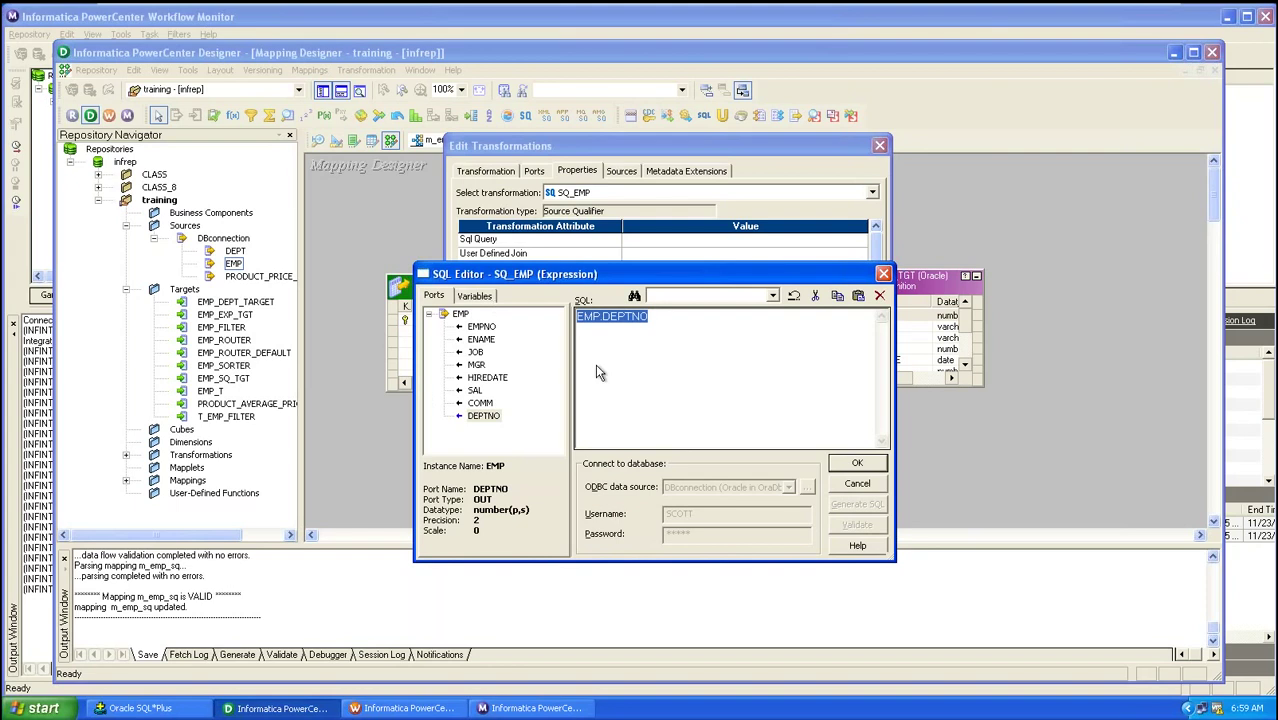
key("Delete")
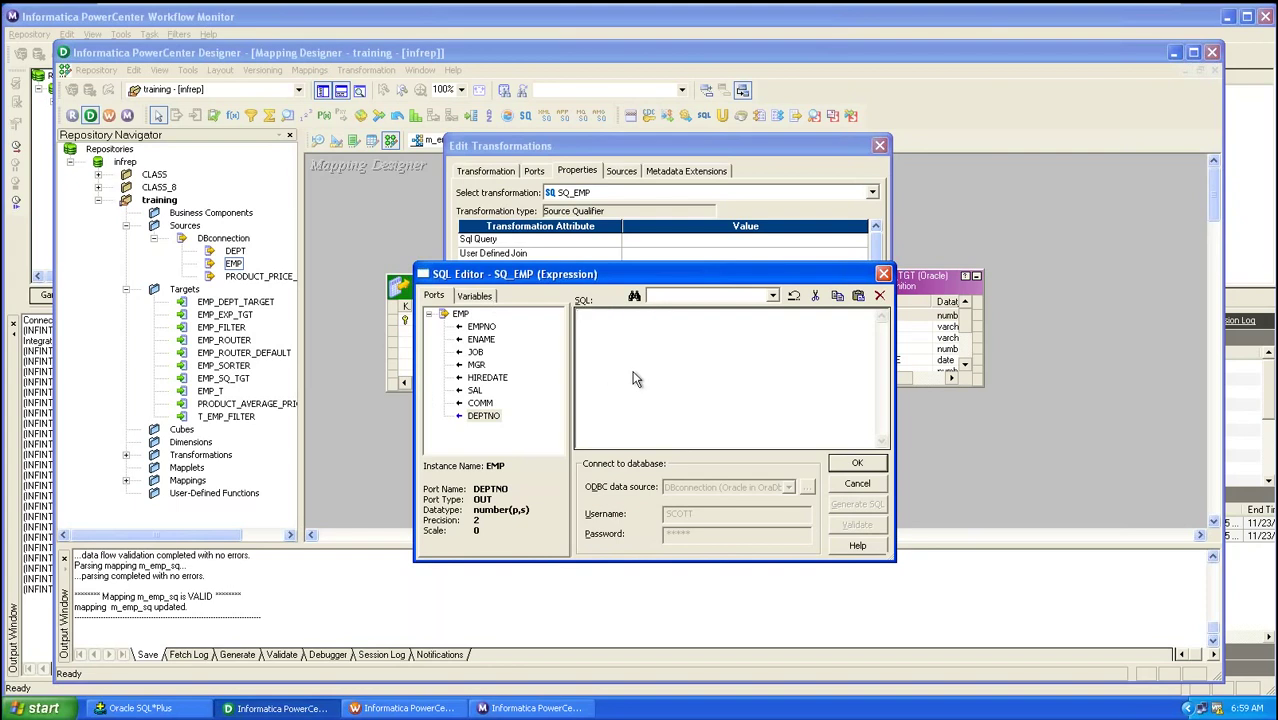
- Try to start the source filter with EMP.SAL, cancel the SQL editor and discard all changes to SQ_EMP
double_click(477, 394)
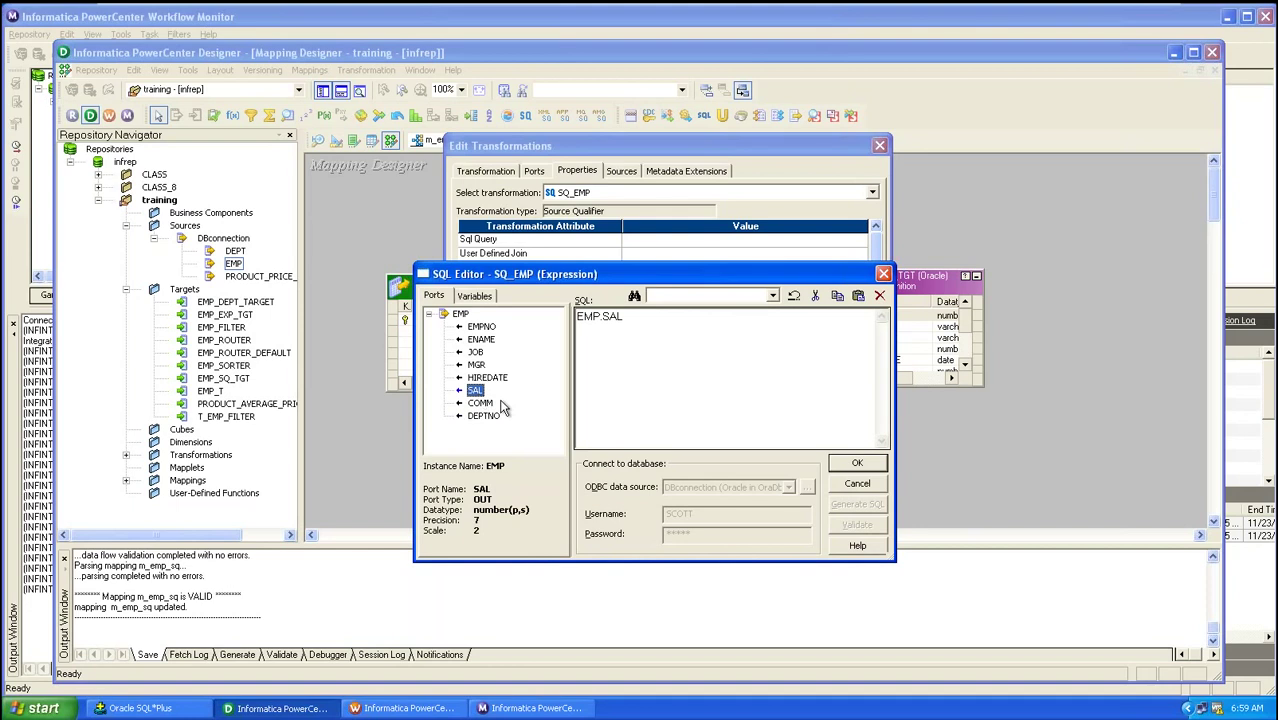
left_click(648, 314)
left_click_drag(620, 317, 518, 314)
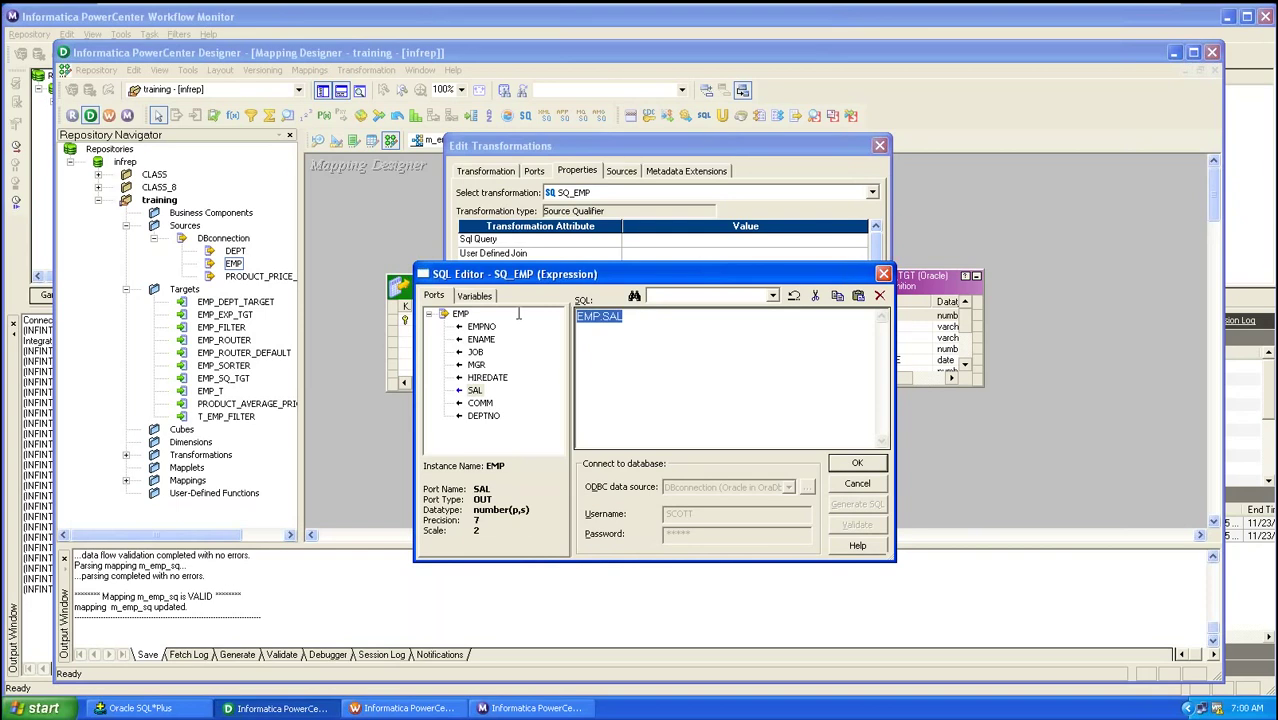
left_click(883, 273)
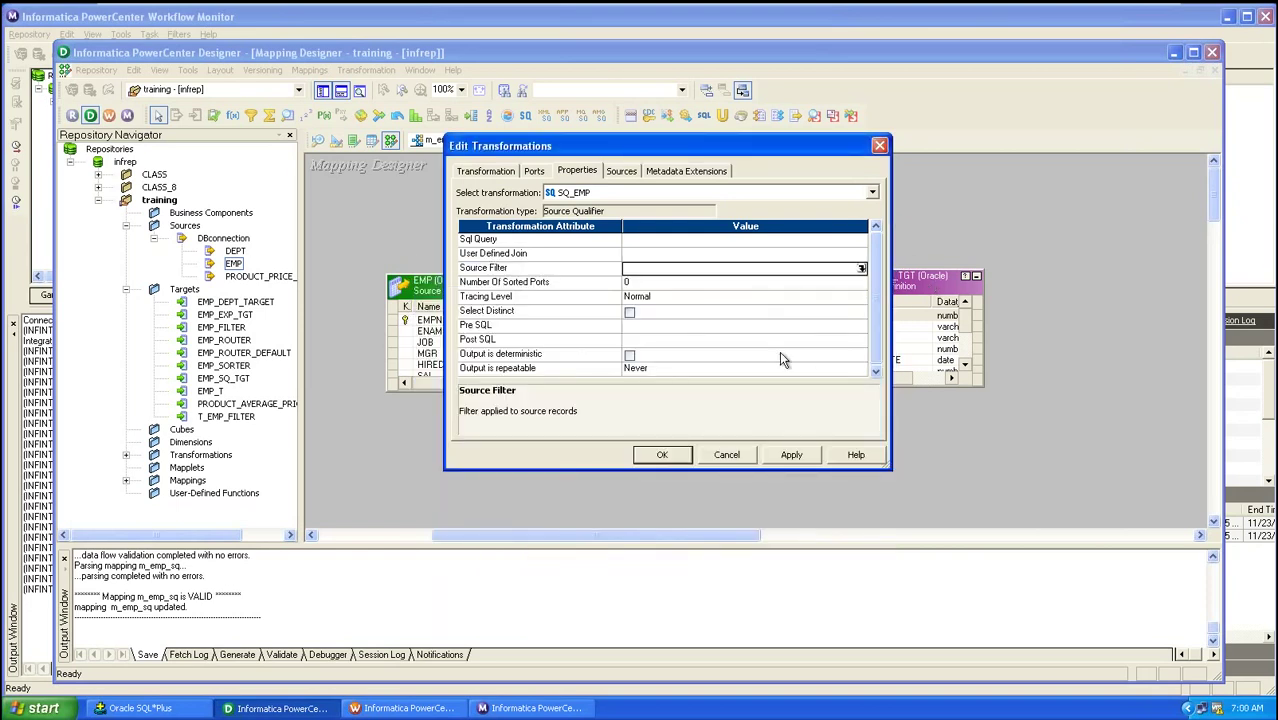
left_click(879, 147)
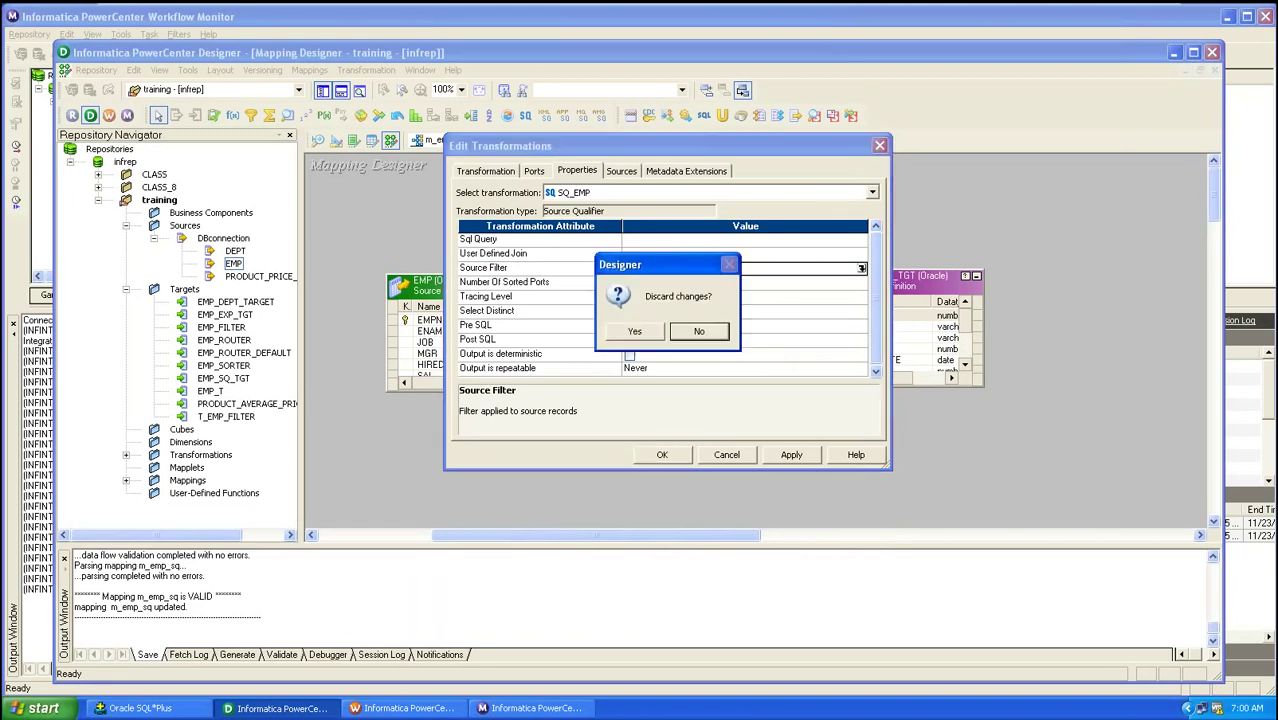
left_click(636, 333)
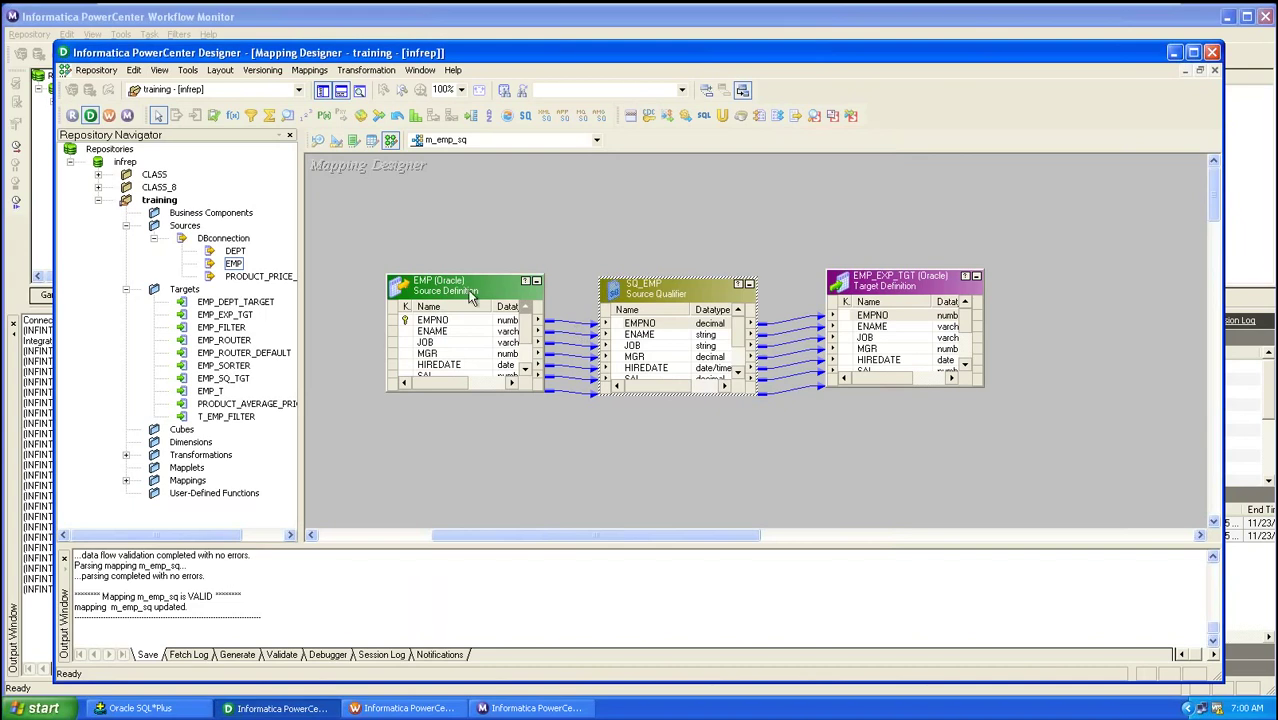
- Rearrange the mapping by moving the EMP source and the SQ_EMP source qualifier farther from the EMP_EXP_TGT target
left_click_drag(460, 285, 402, 263)
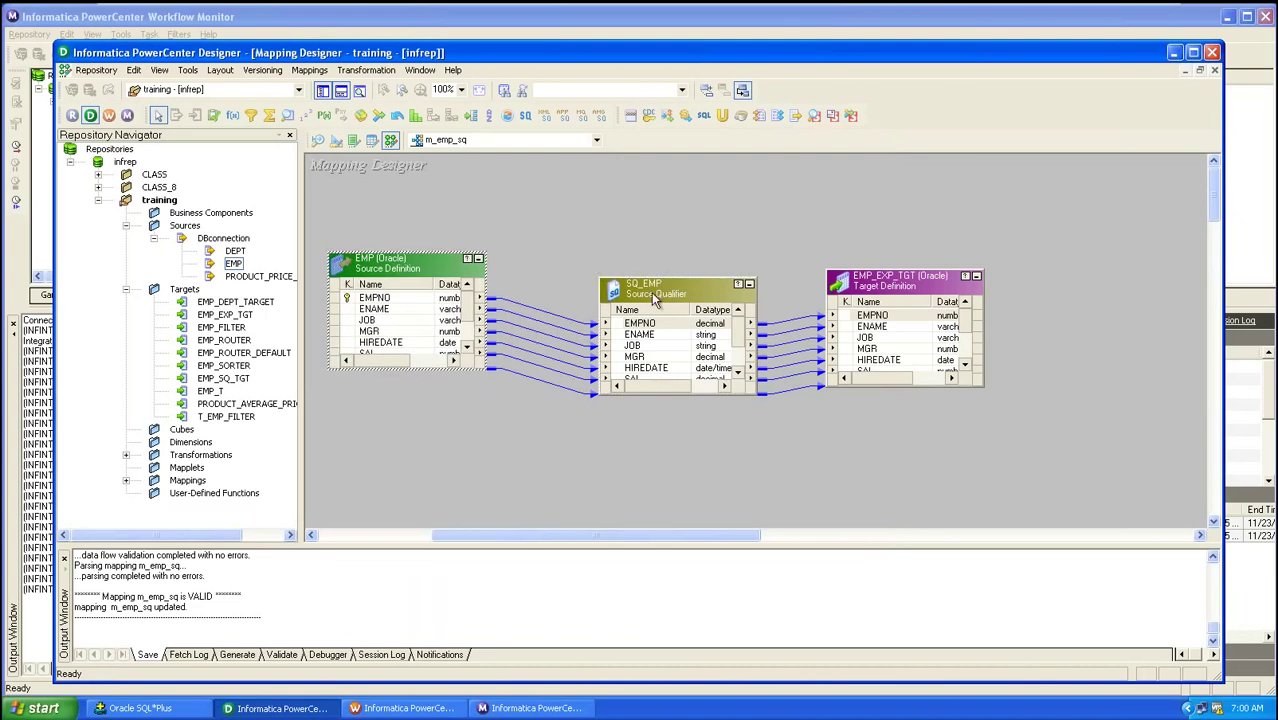
left_click_drag(651, 292, 620, 276)
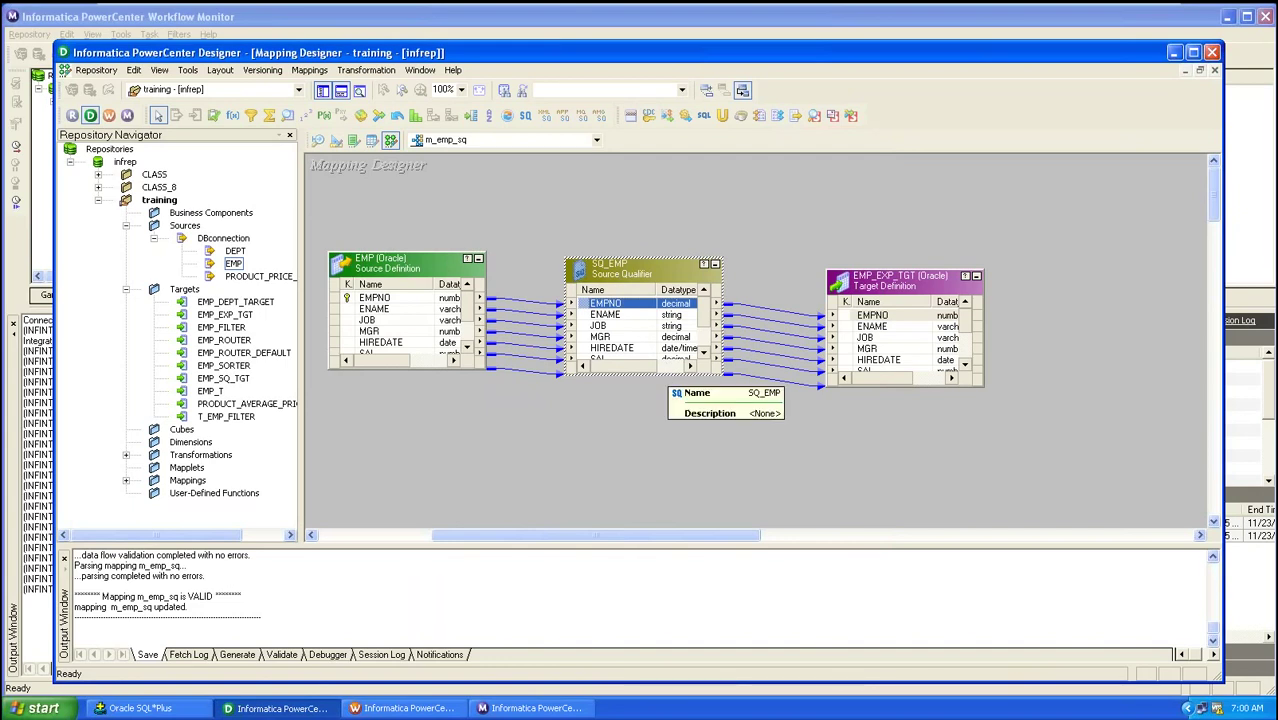
left_click(607, 434)
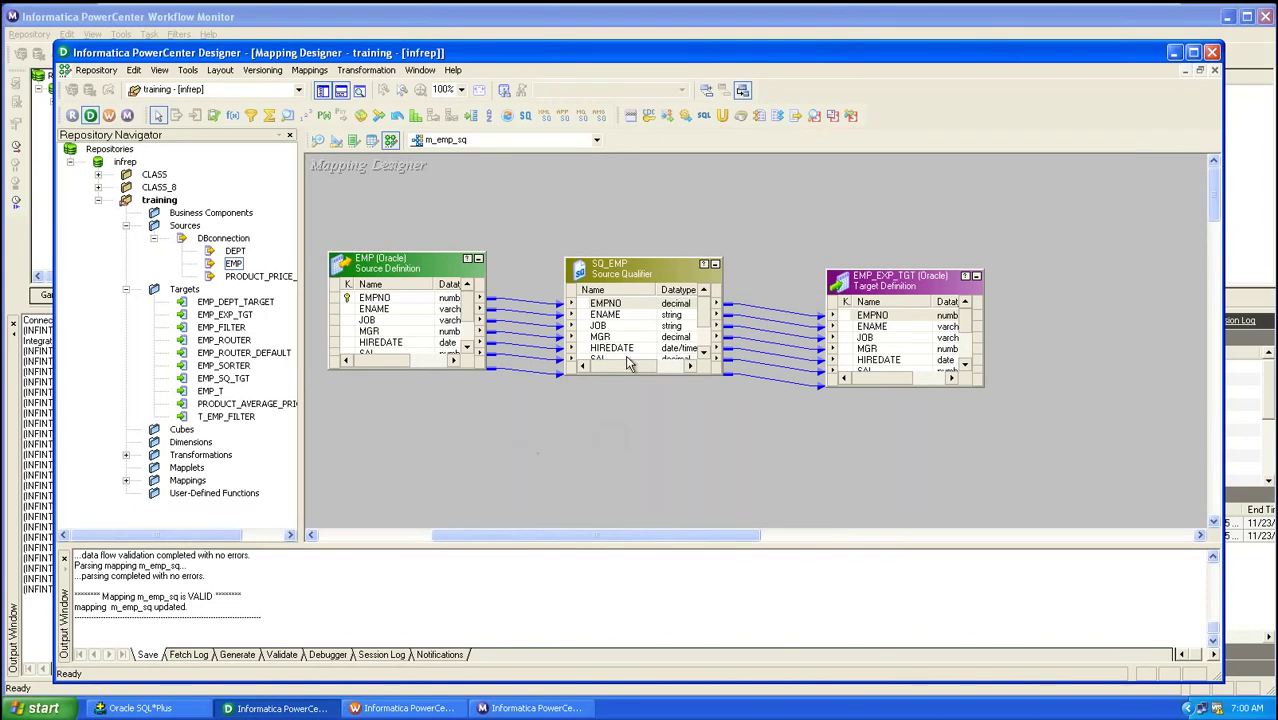
- Try to enter a source filter for SQ_EMP starting with the port EMP.COMM, and cancel the editor
double_click(646, 265)
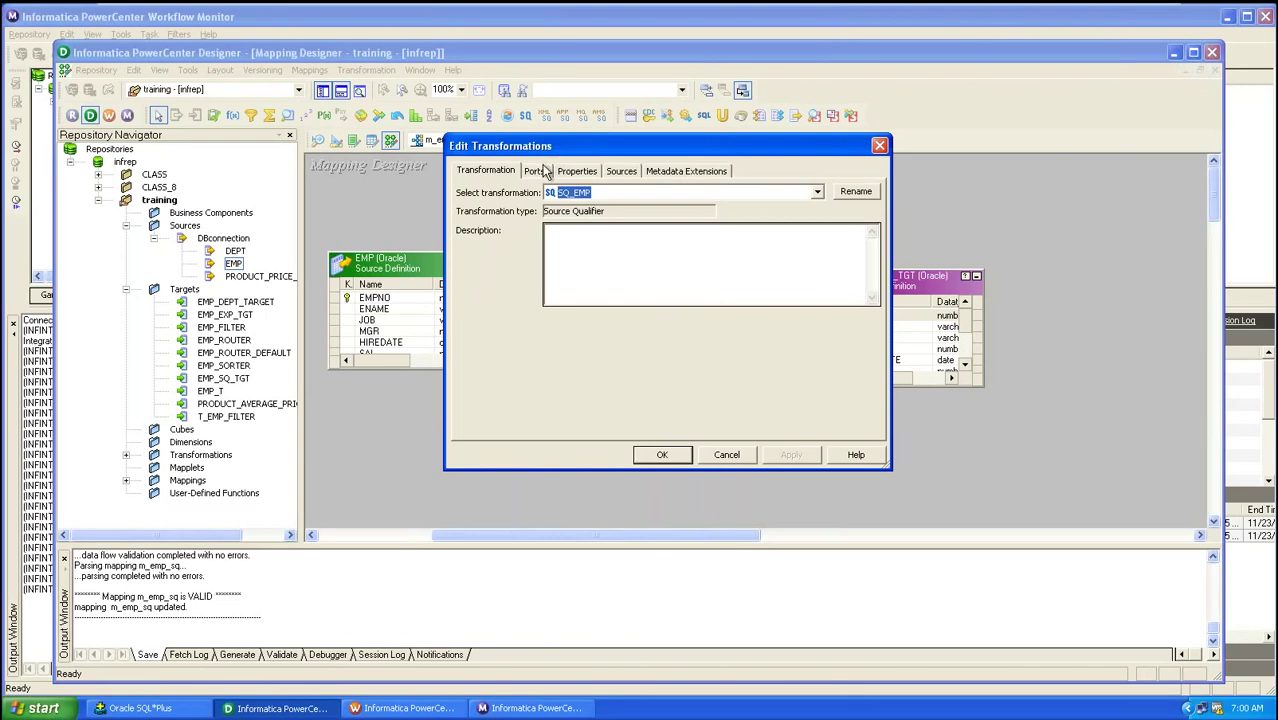
left_click(590, 172)
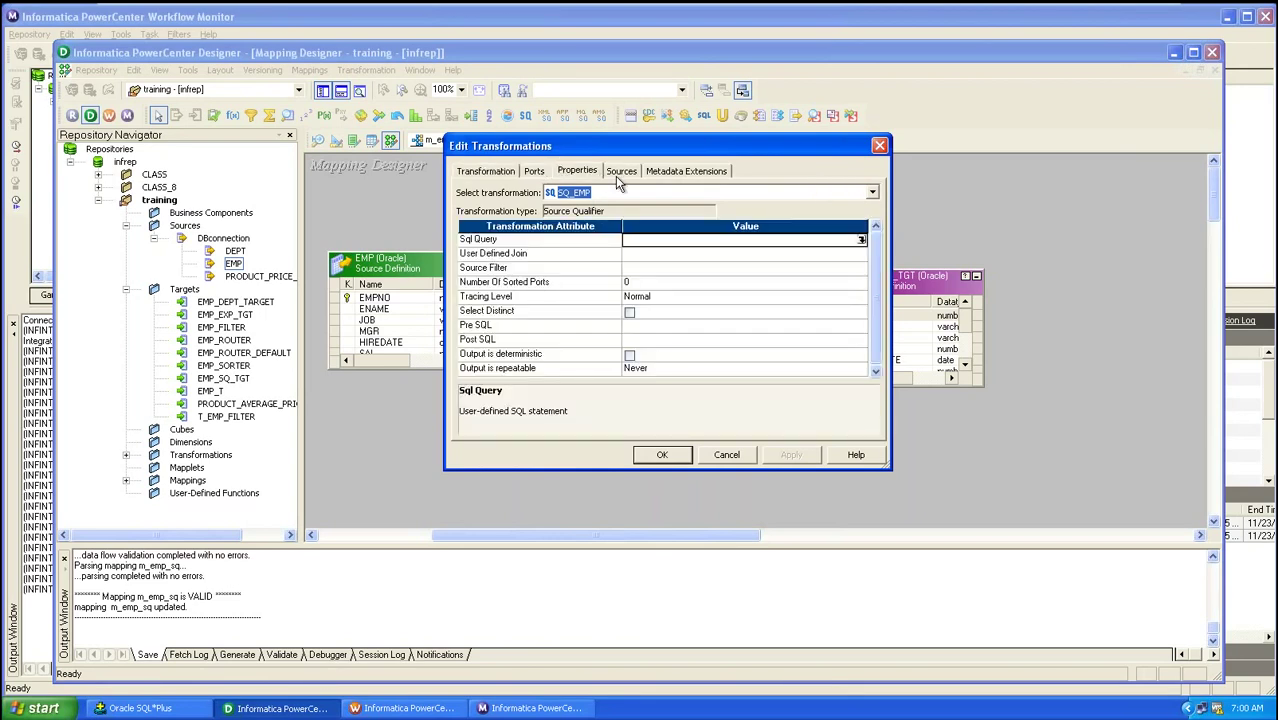
left_click(715, 256)
left_click(718, 269)
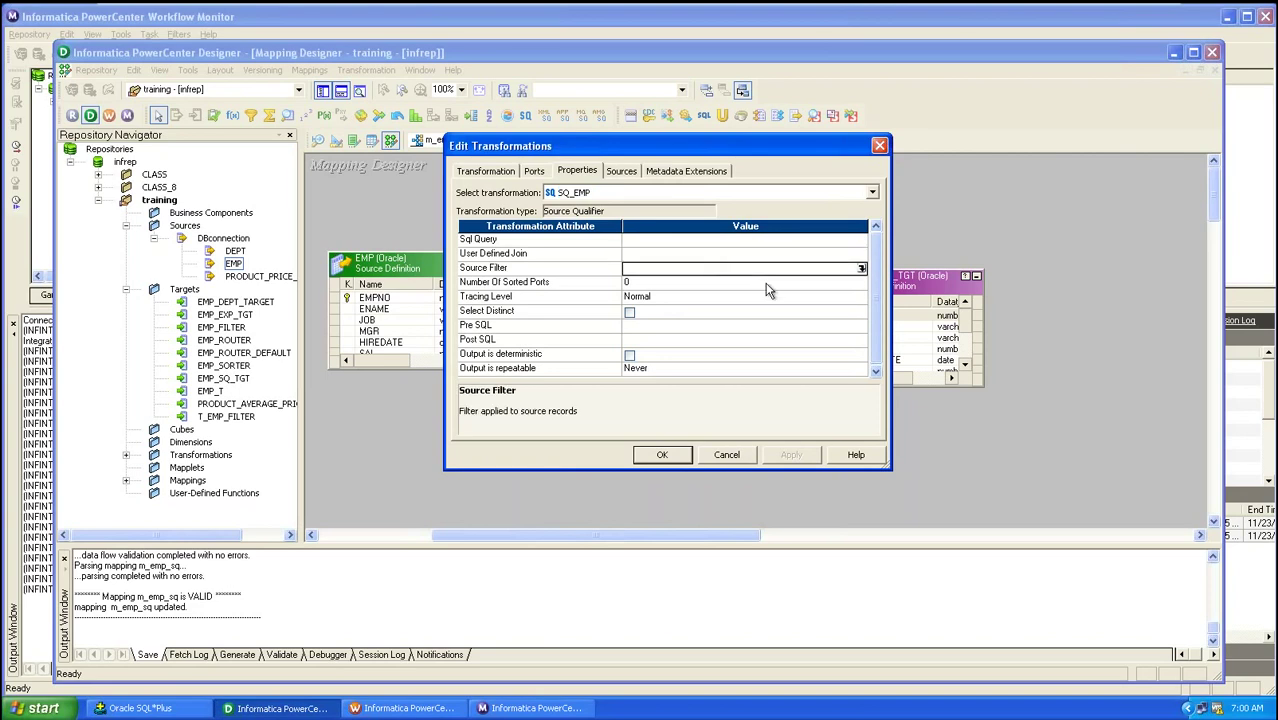
left_click(862, 270)
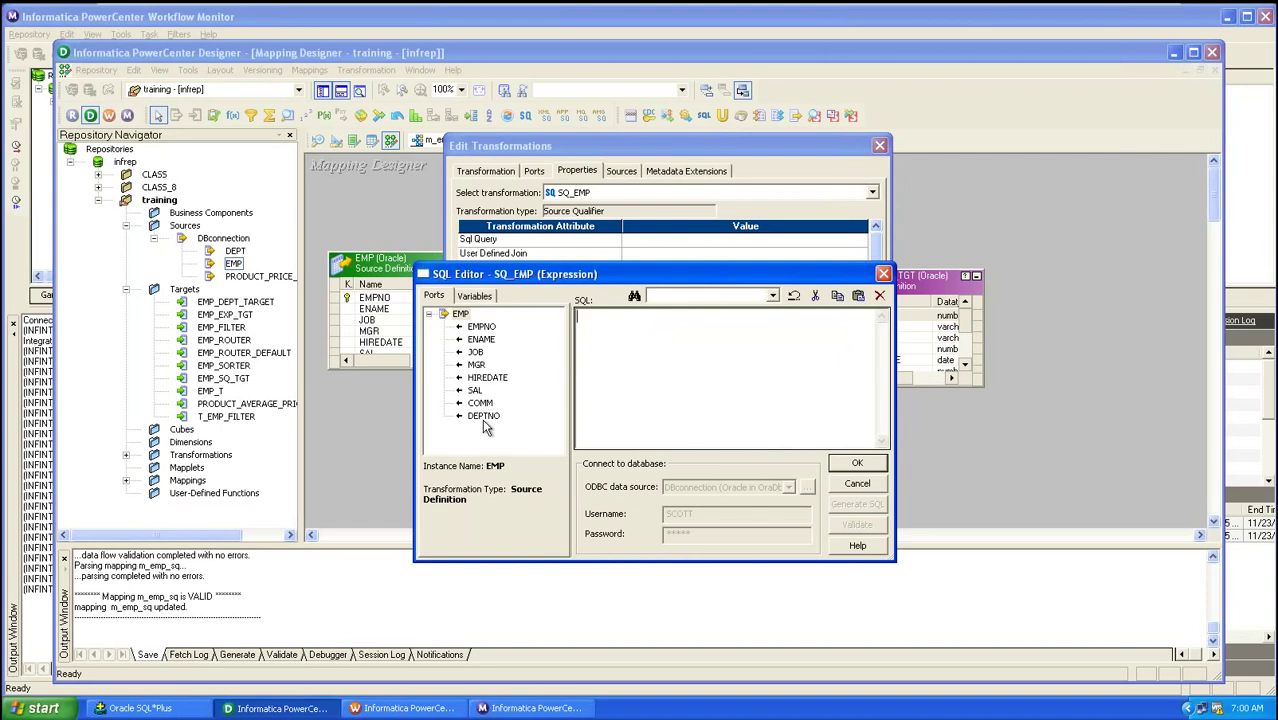
double_click(480, 403)
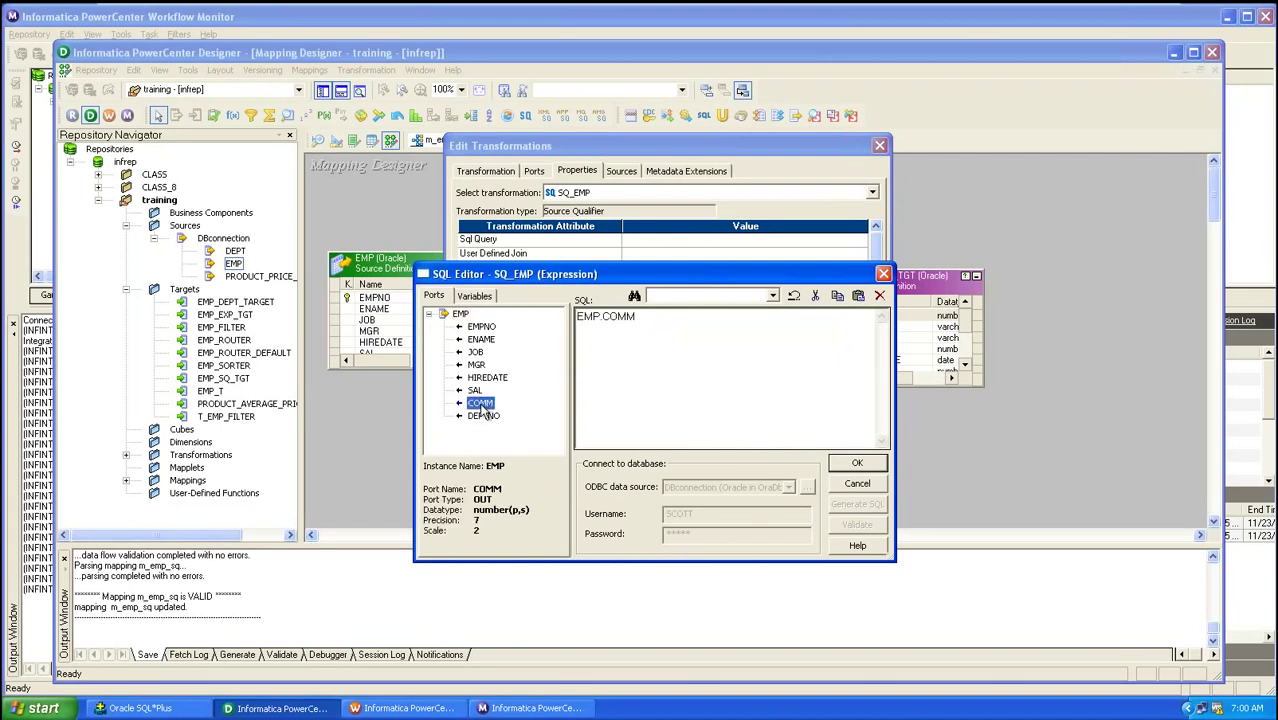
left_click(713, 320)
left_click(884, 274)
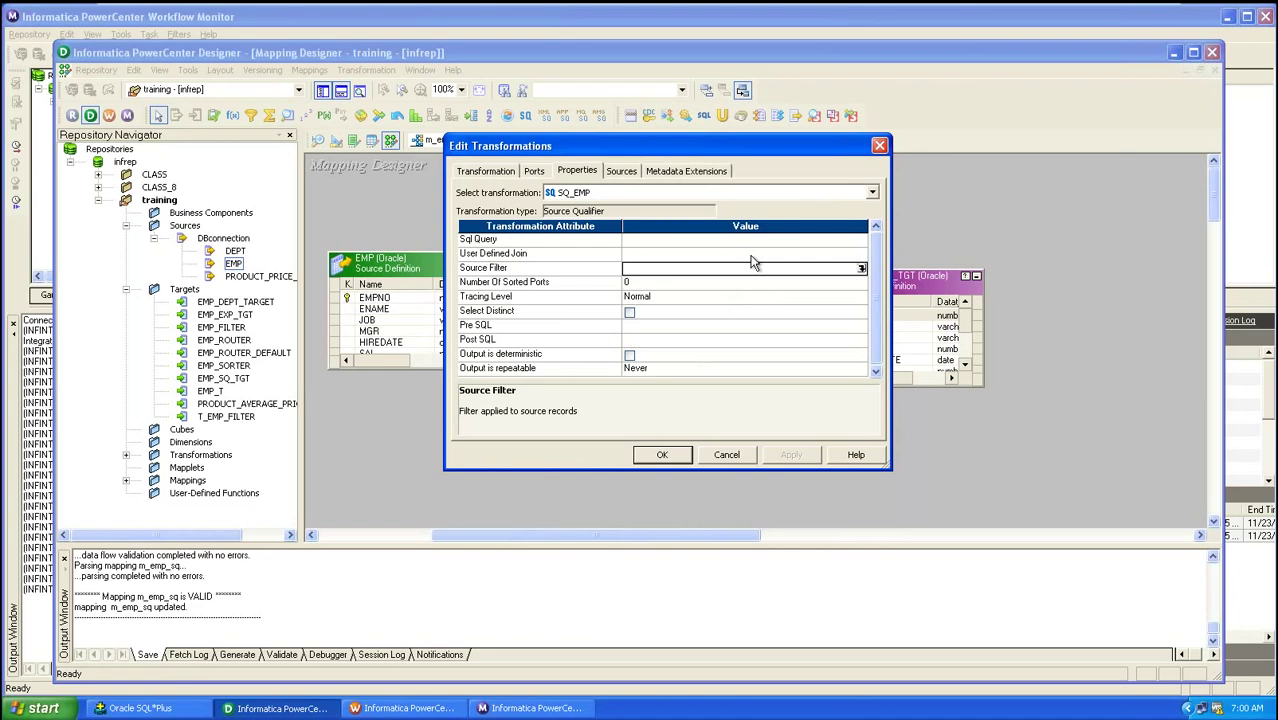
- Try to start a user defined join for SQ_EMP with EMP.DEPTNO, remove the text and cancel the editor
left_click(755, 256)
left_click(862, 256)
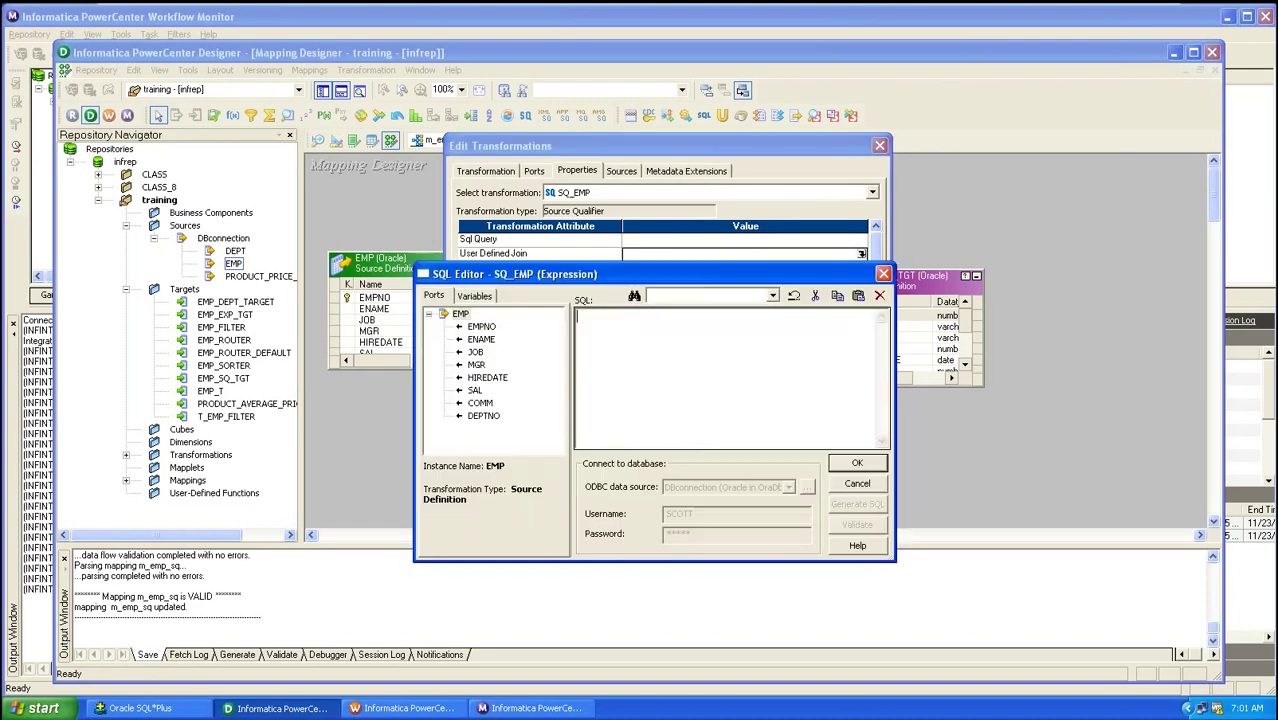
double_click(484, 416)
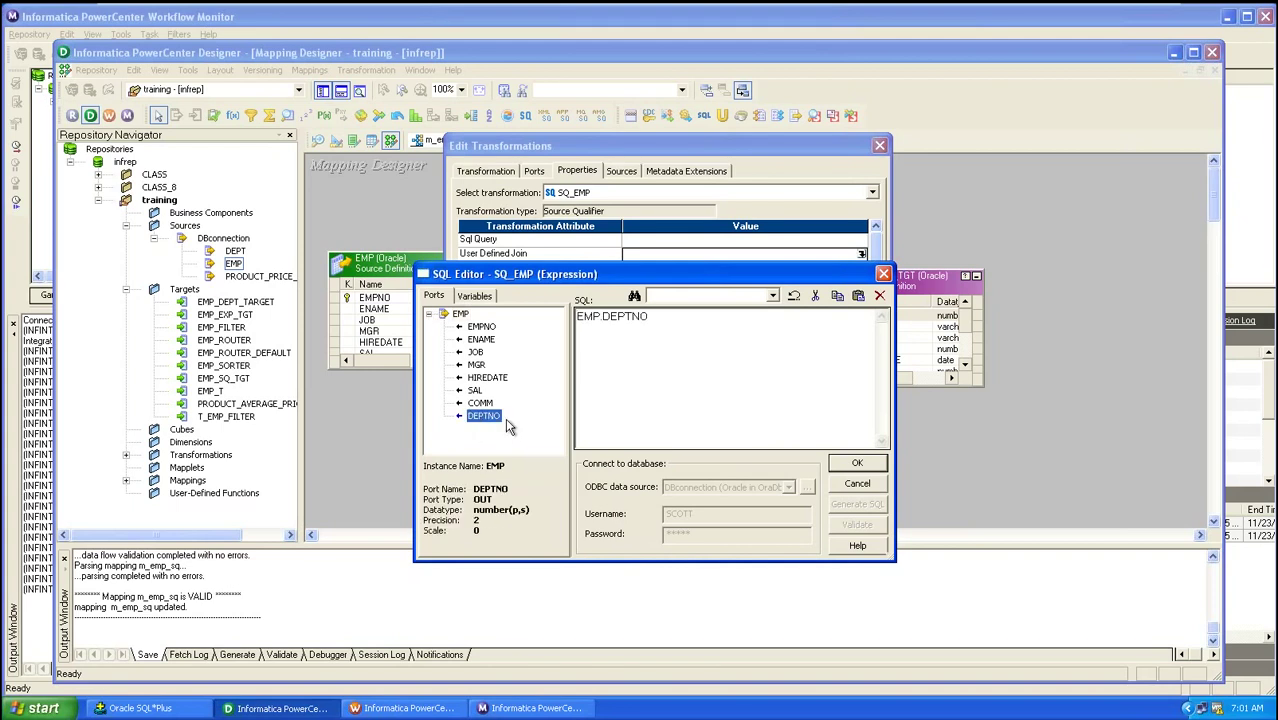
left_click(725, 316)
left_click_drag(718, 316, 558, 347)
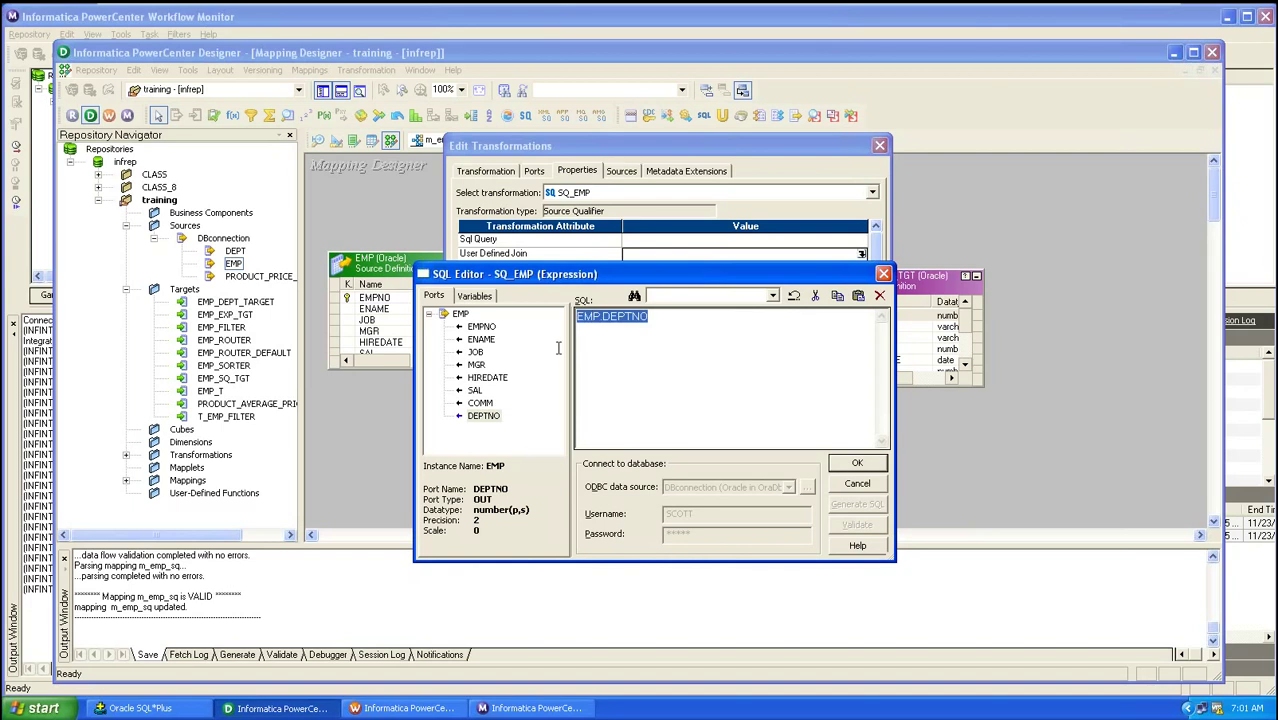
key("Delete")
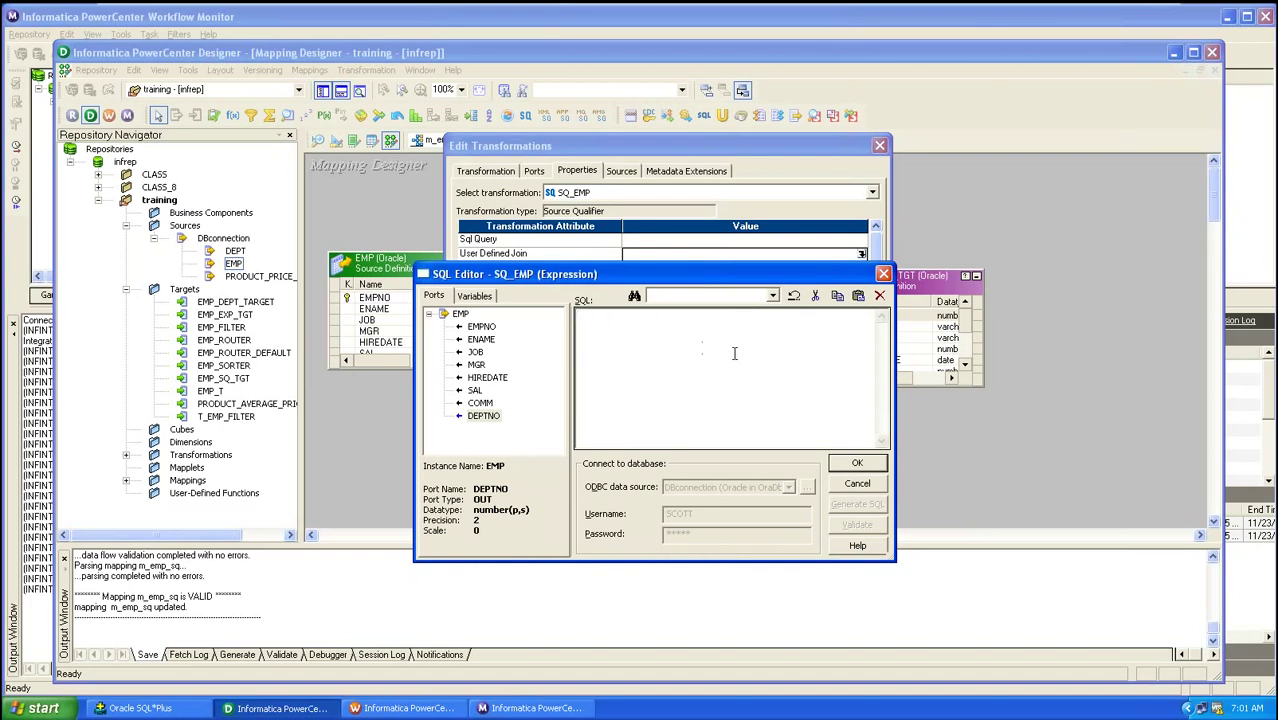
left_click(884, 273)
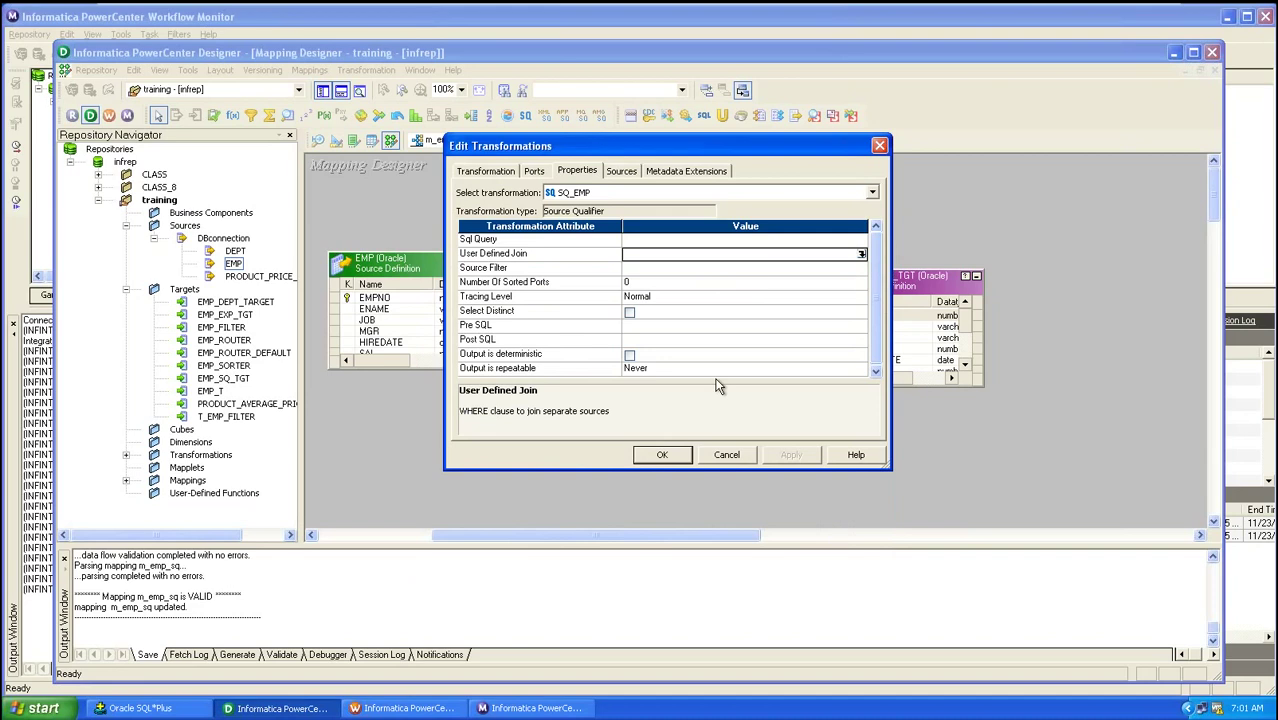
- Examine the ports and variables available for SQ_EMP's source filter, and close the SQL editor without entering a condition
left_click(338, 422)
left_click(680, 272)
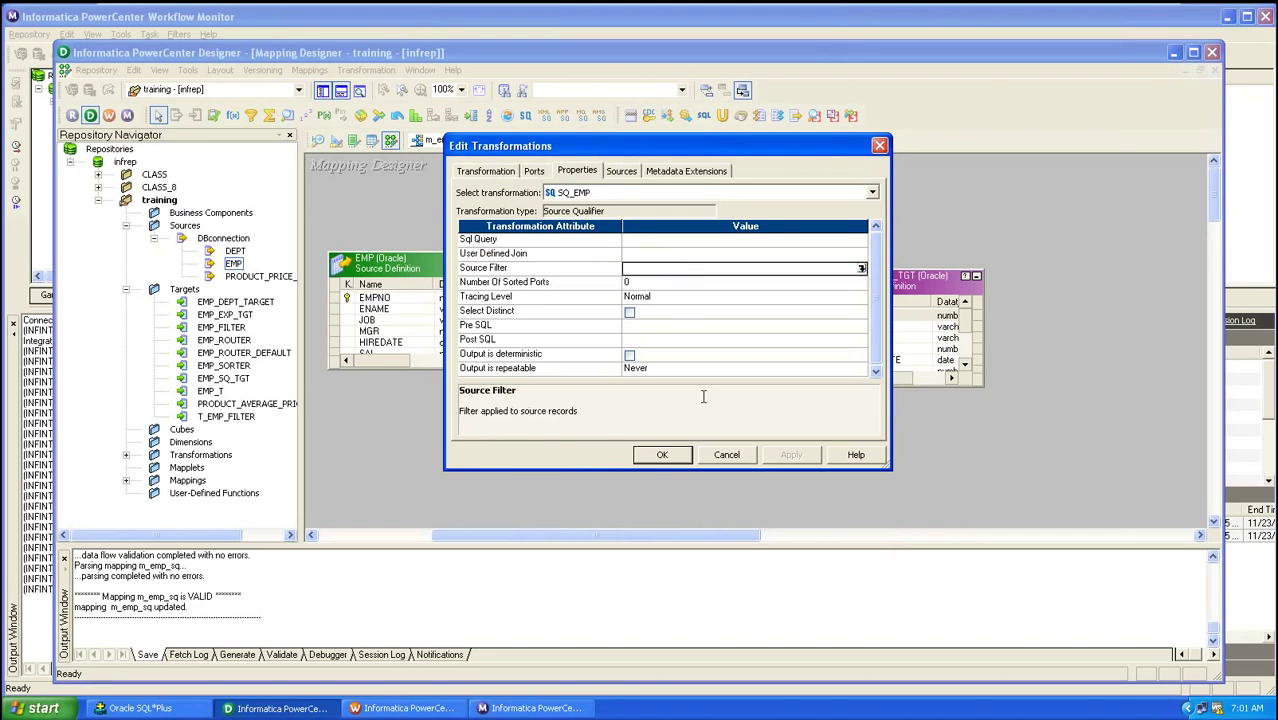
left_click(861, 270)
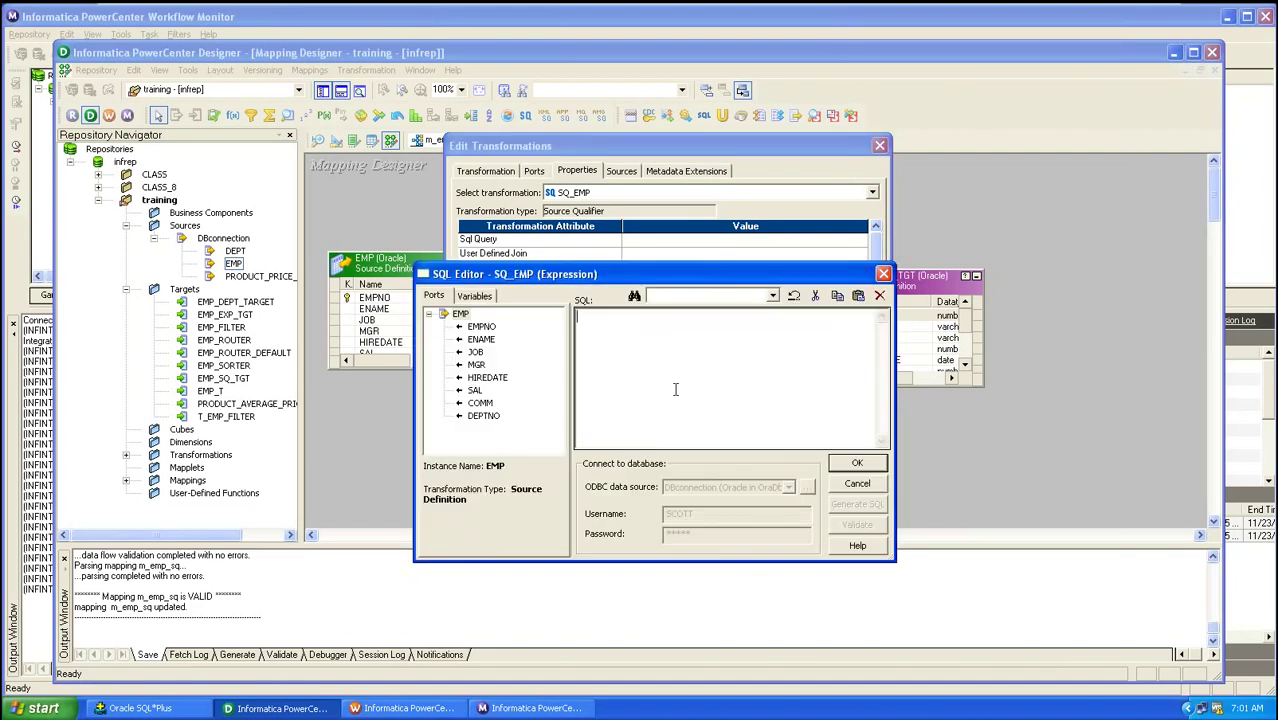
left_click(481, 328)
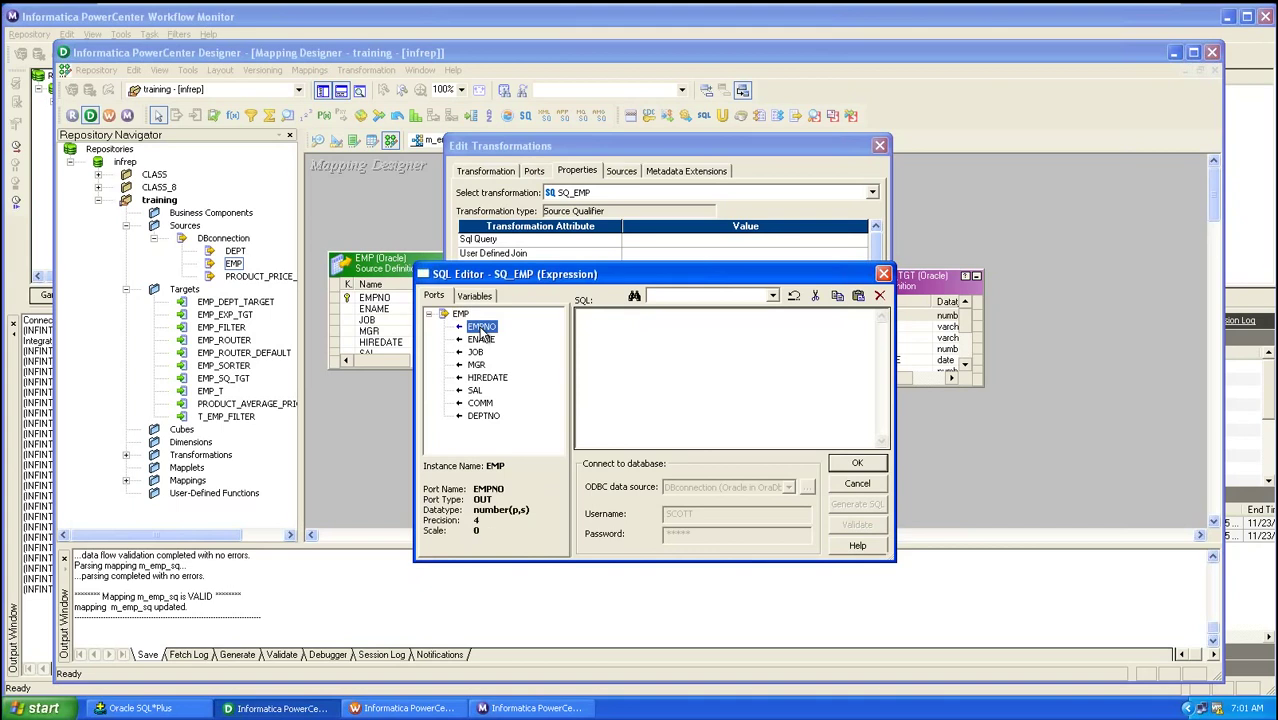
left_click(474, 296)
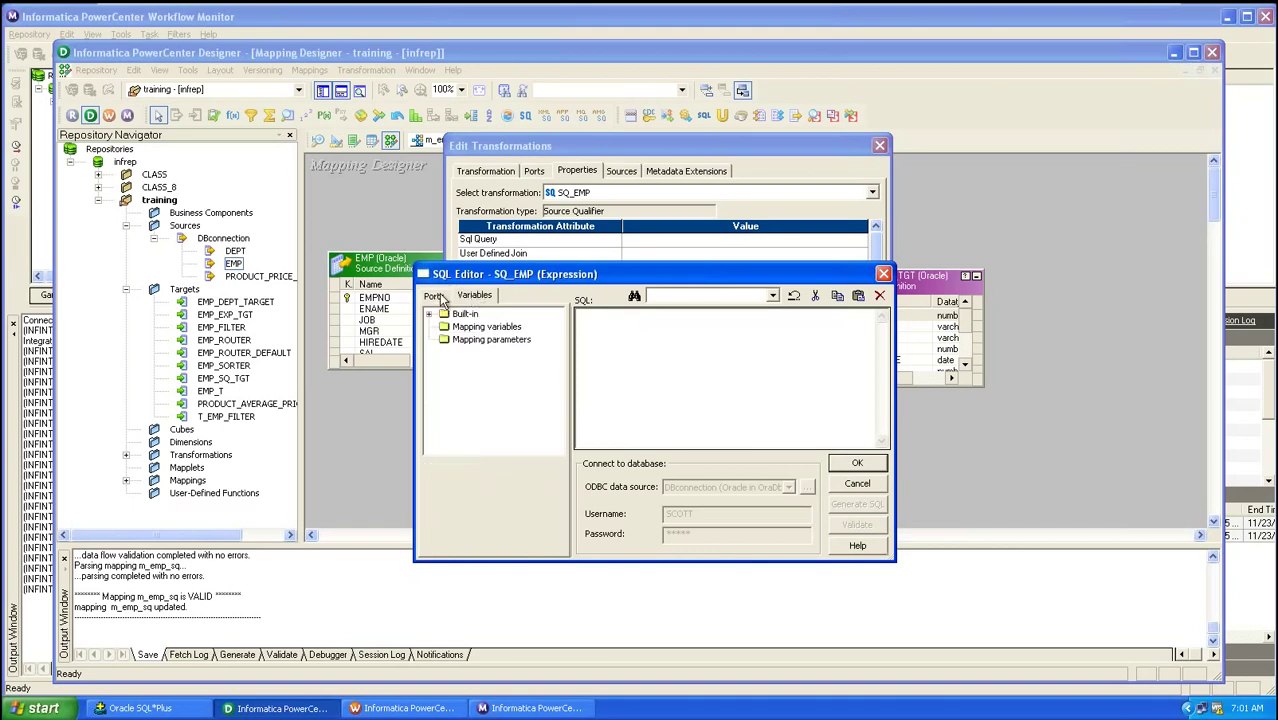
left_click(434, 296)
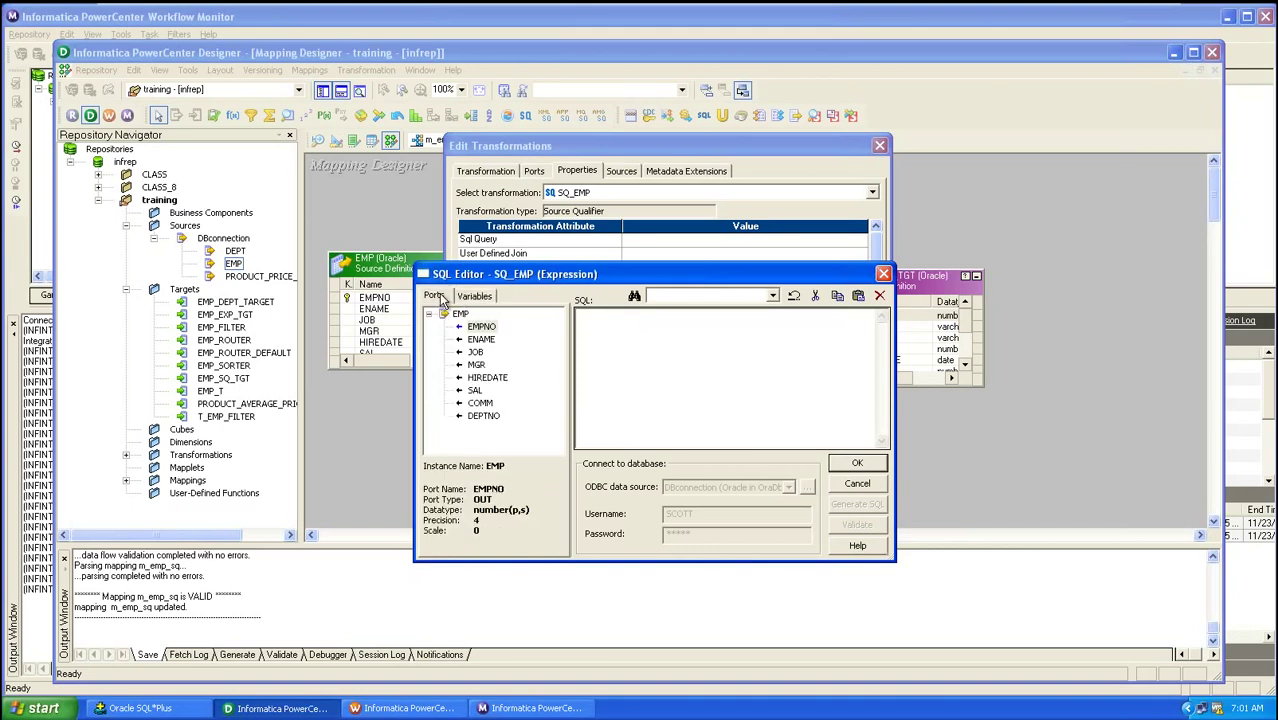
left_click(884, 274)
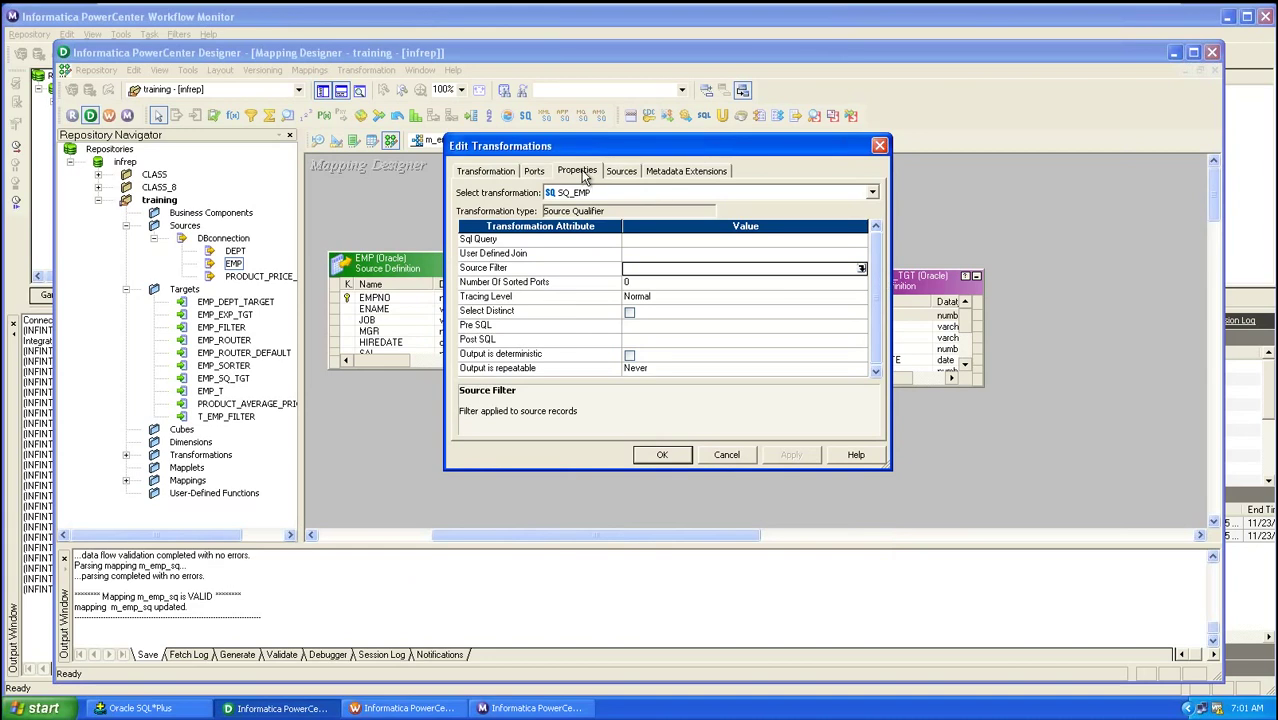
- Review the ports, properties and general transformation settings of SQ_EMP, and close the transformation editor
left_click(533, 172)
left_click(577, 171)
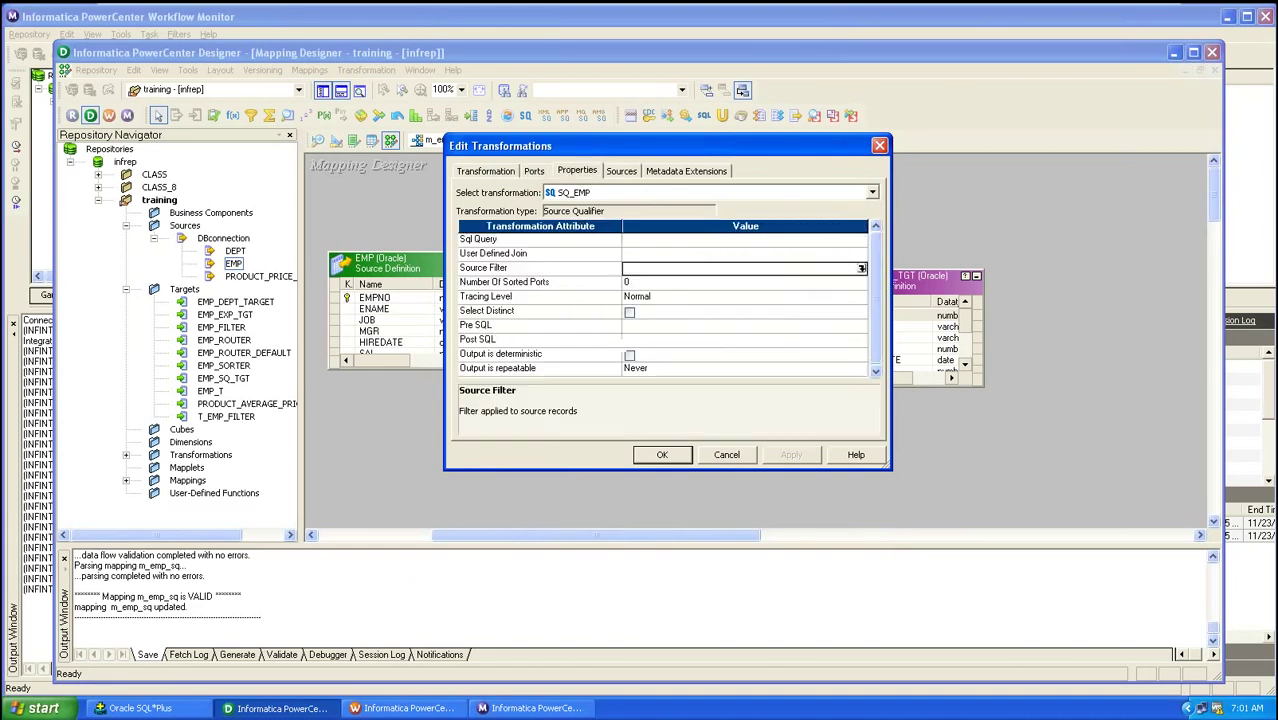
left_click(788, 241)
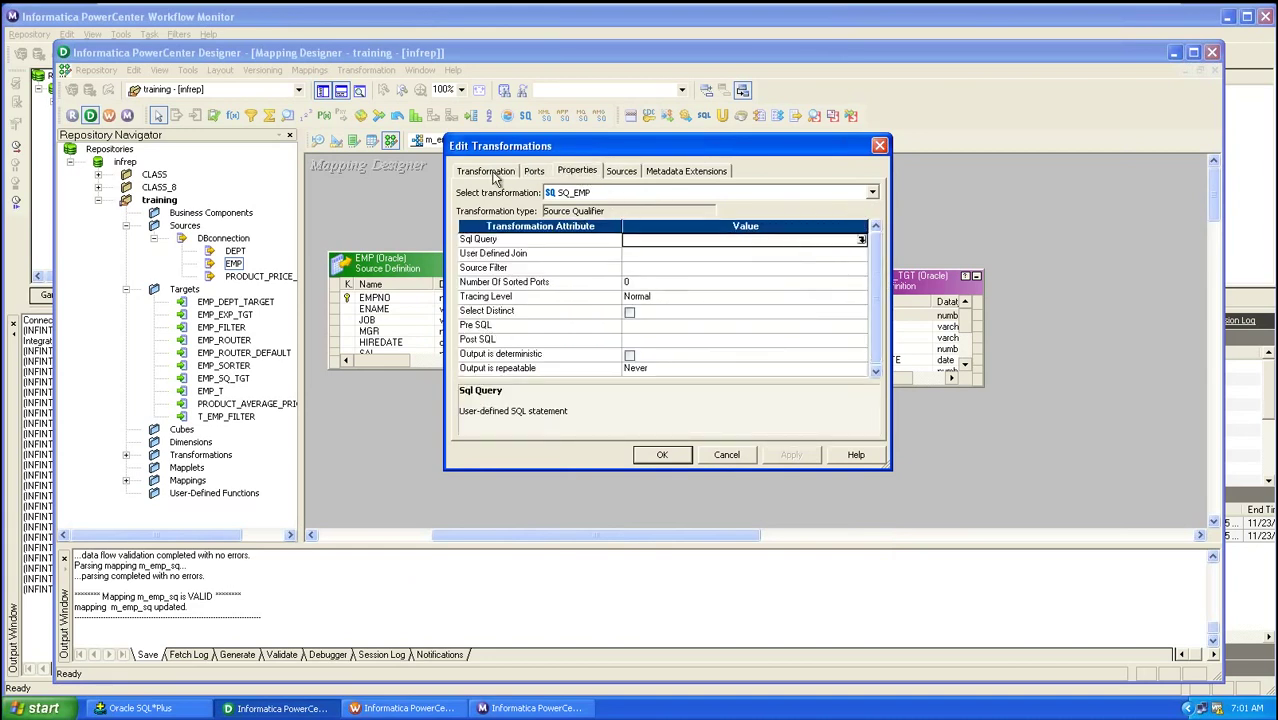
left_click(462, 176)
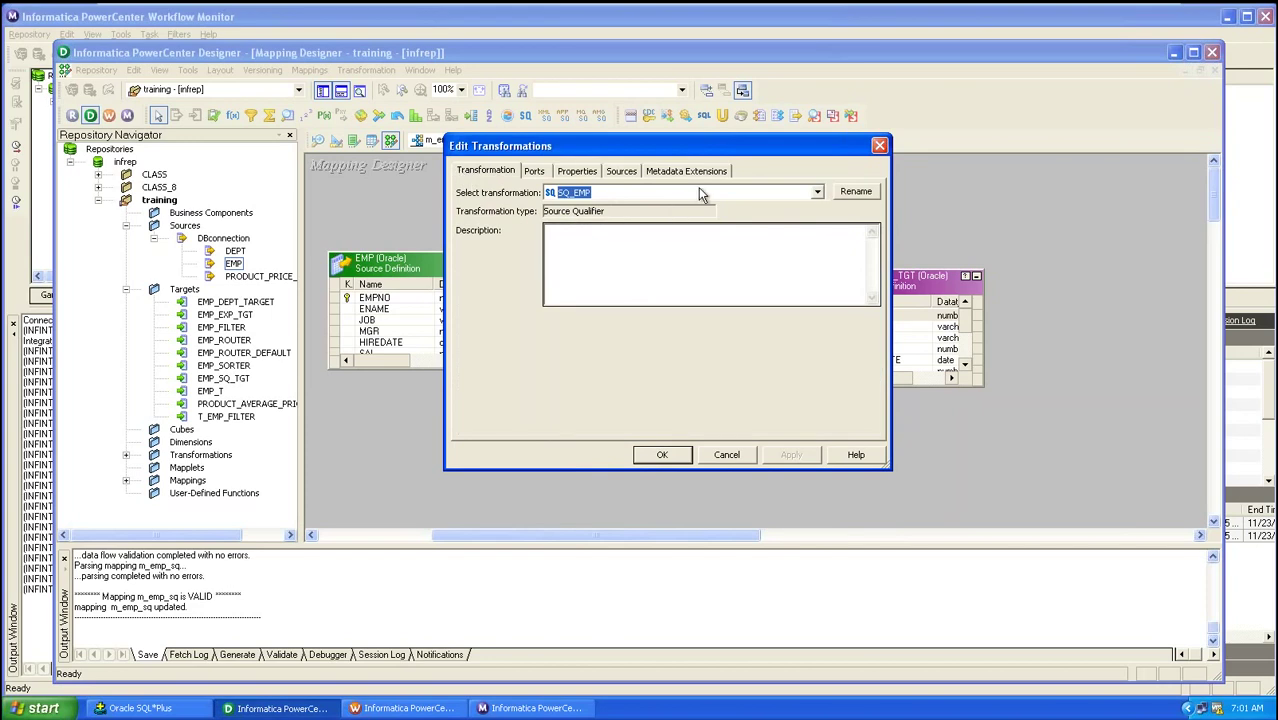
left_click(879, 145)
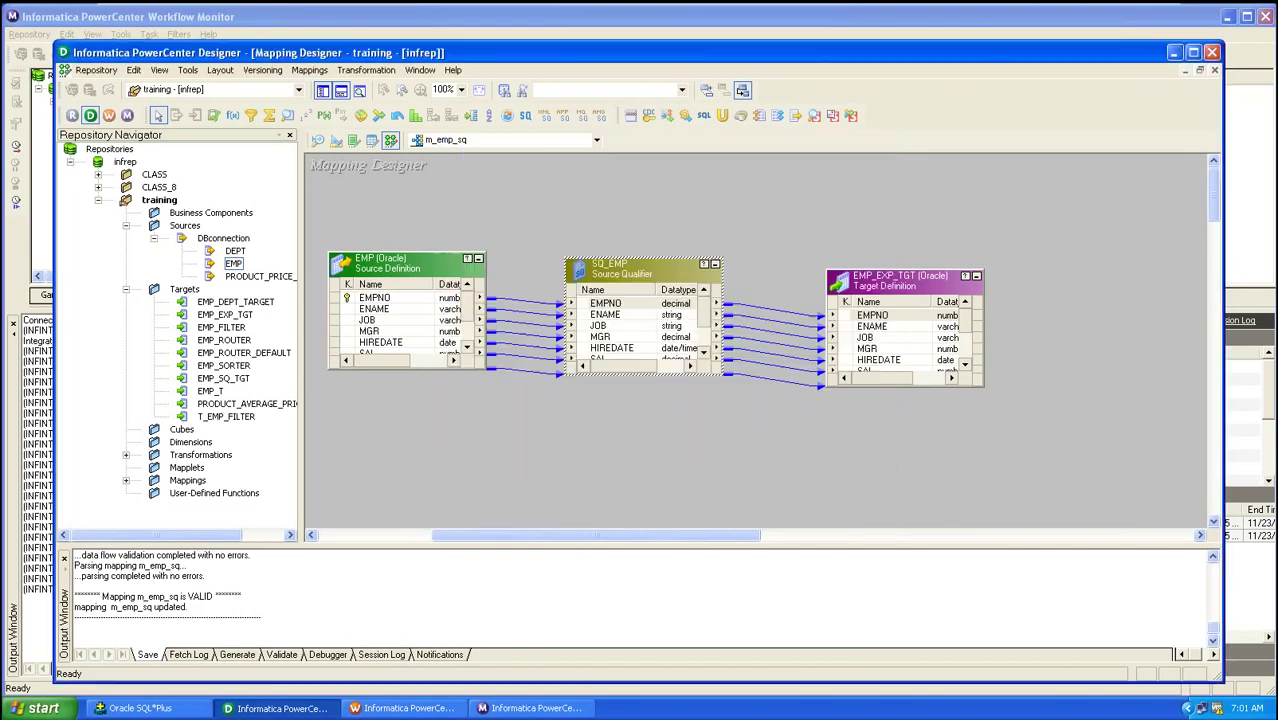
- Move the EMP_EXP_TGT target farther from SQ_EMP and delete the EMP source definition from the mapping
left_click_drag(900, 295, 1106, 253)
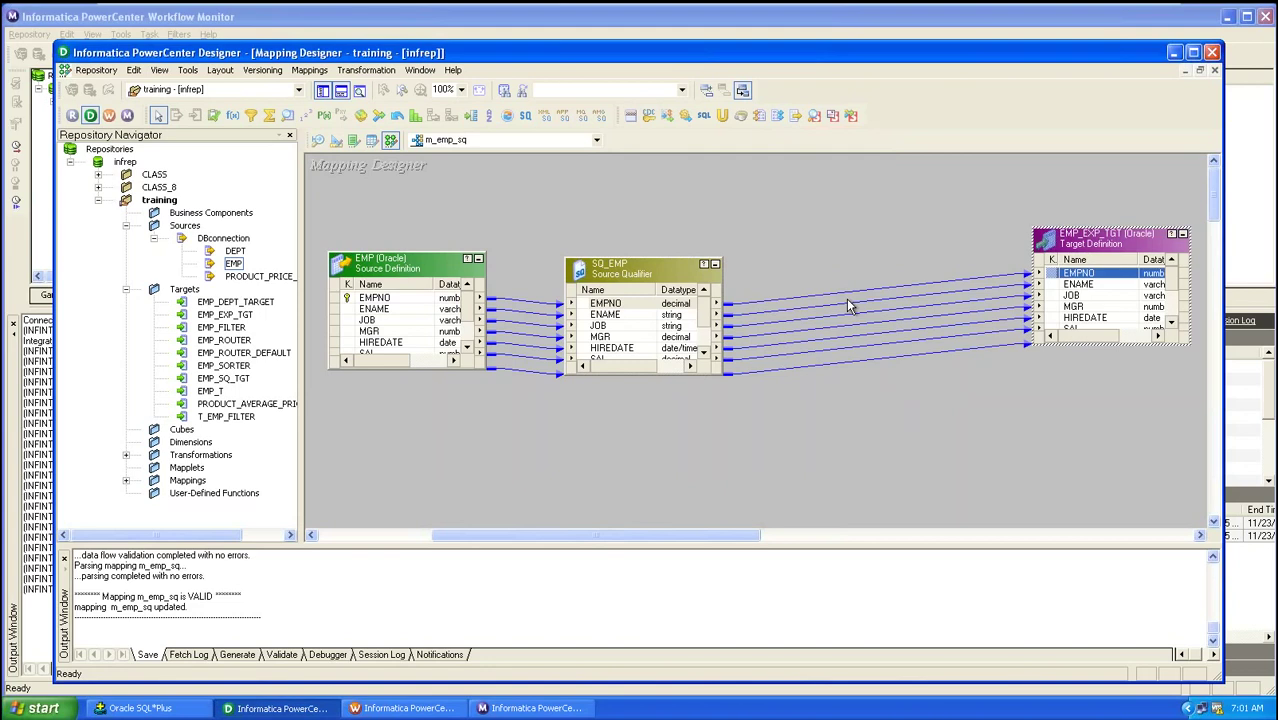
left_click_drag(790, 231, 374, 399)
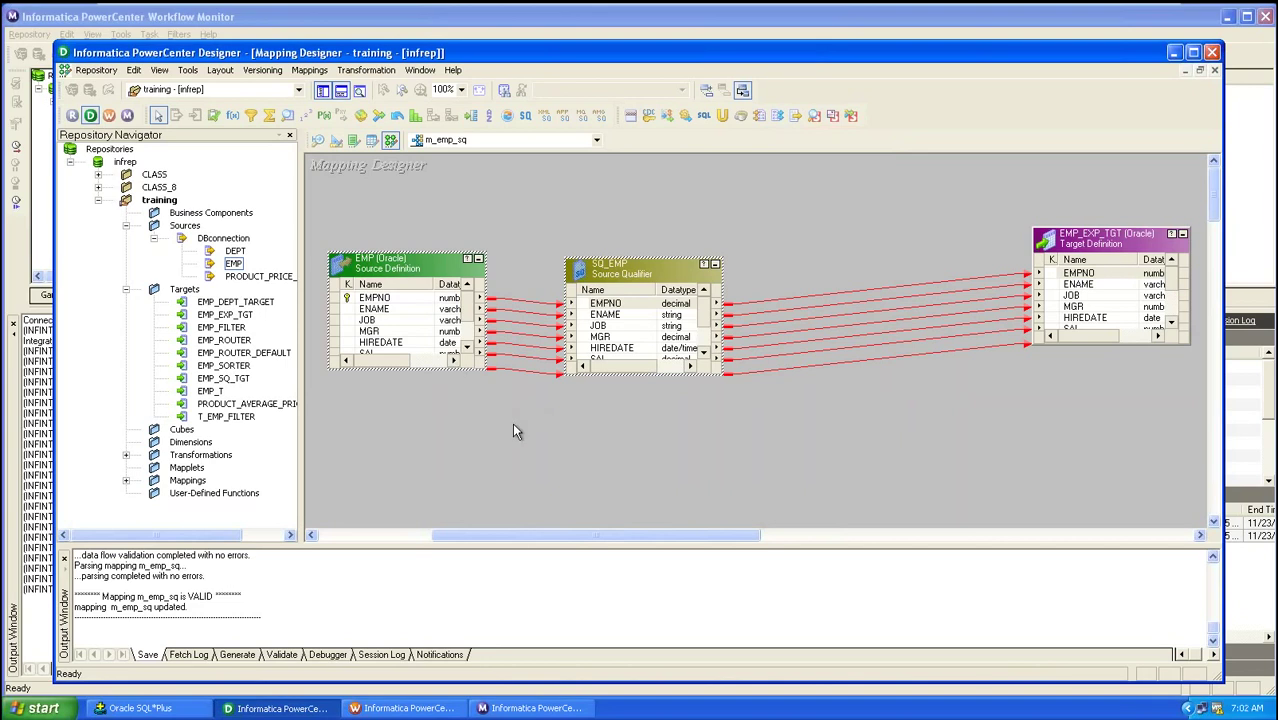
right_click(426, 268)
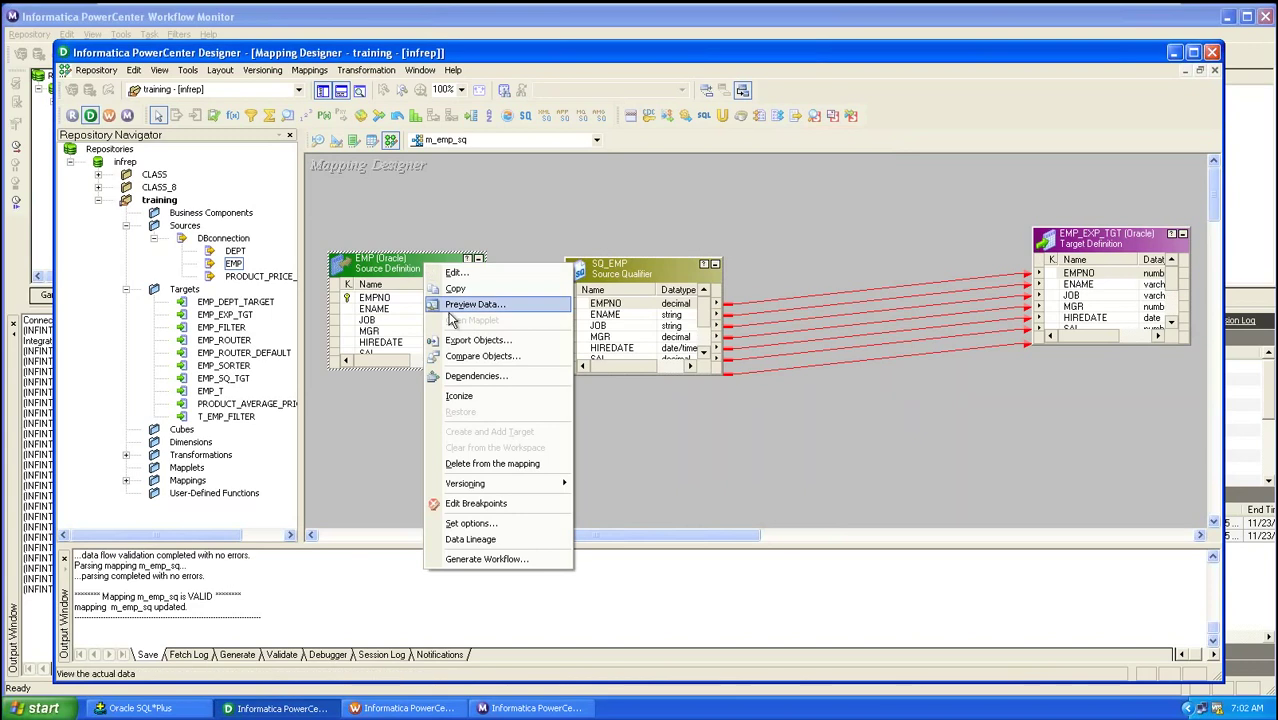
left_click(514, 464)
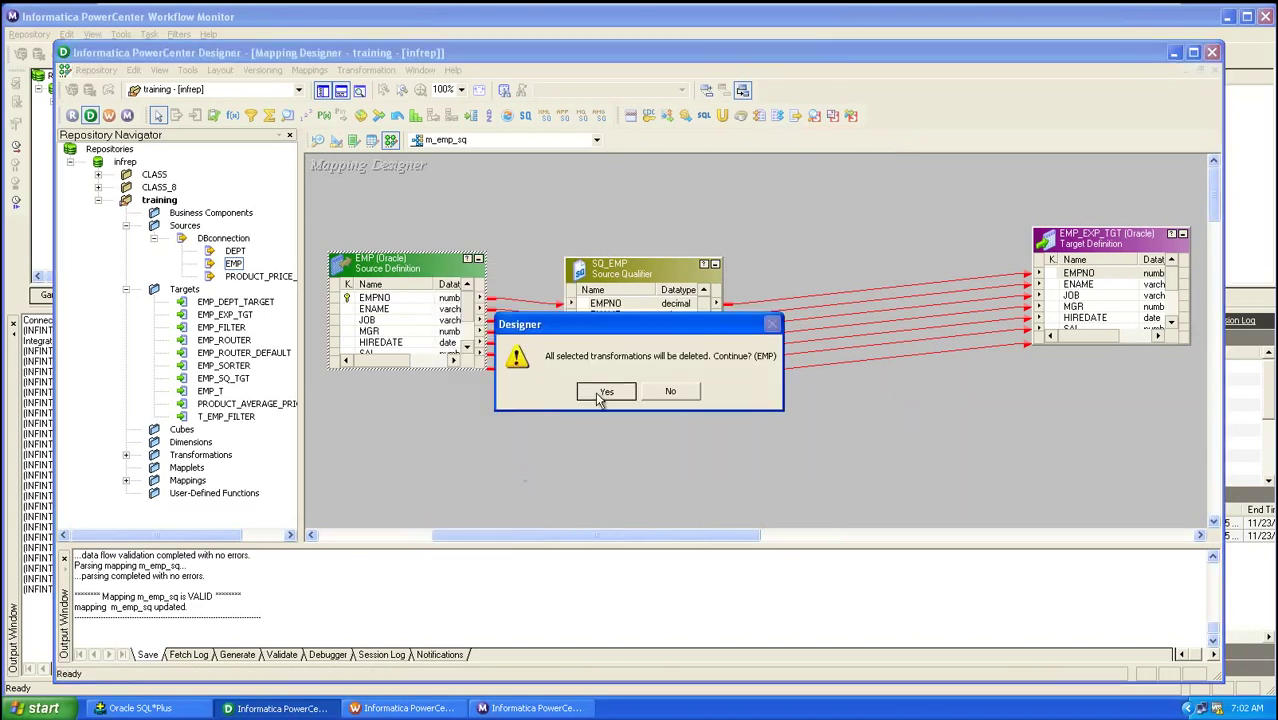
left_click(603, 391)
- Delete the SQ_EMP source qualifier from the mapping and confirm the deletion
left_click(618, 267)
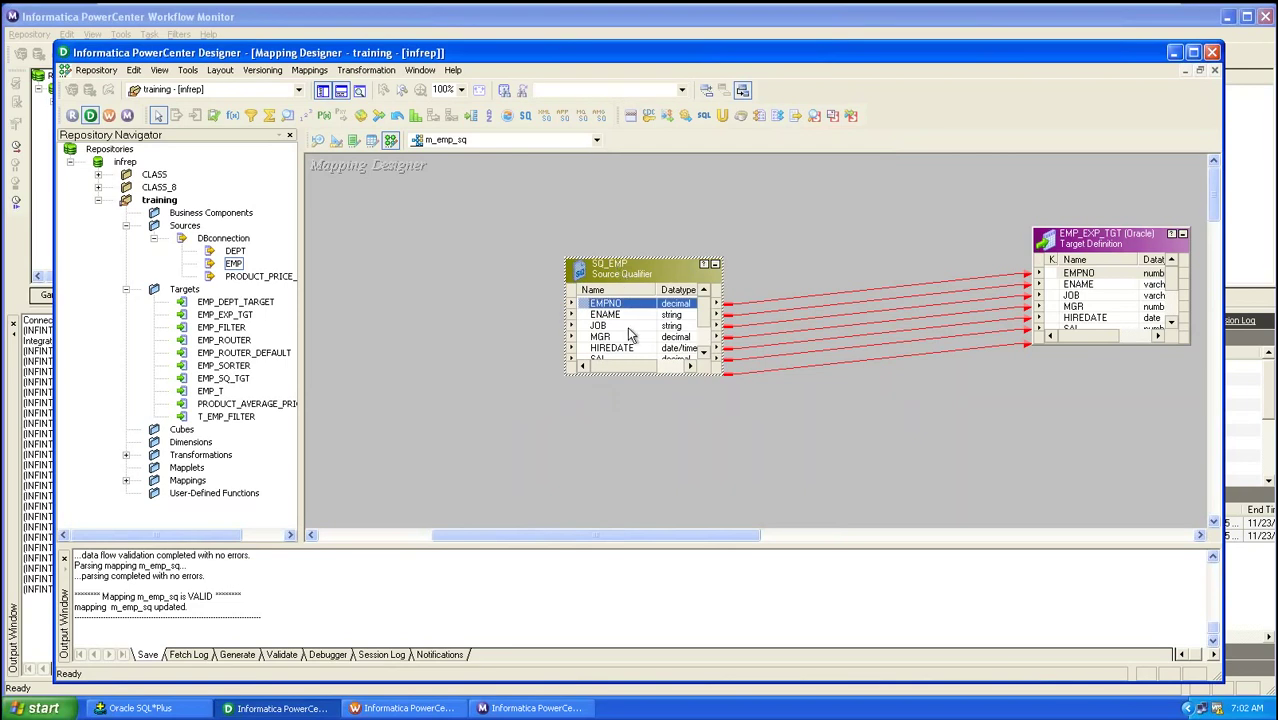
right_click(617, 289)
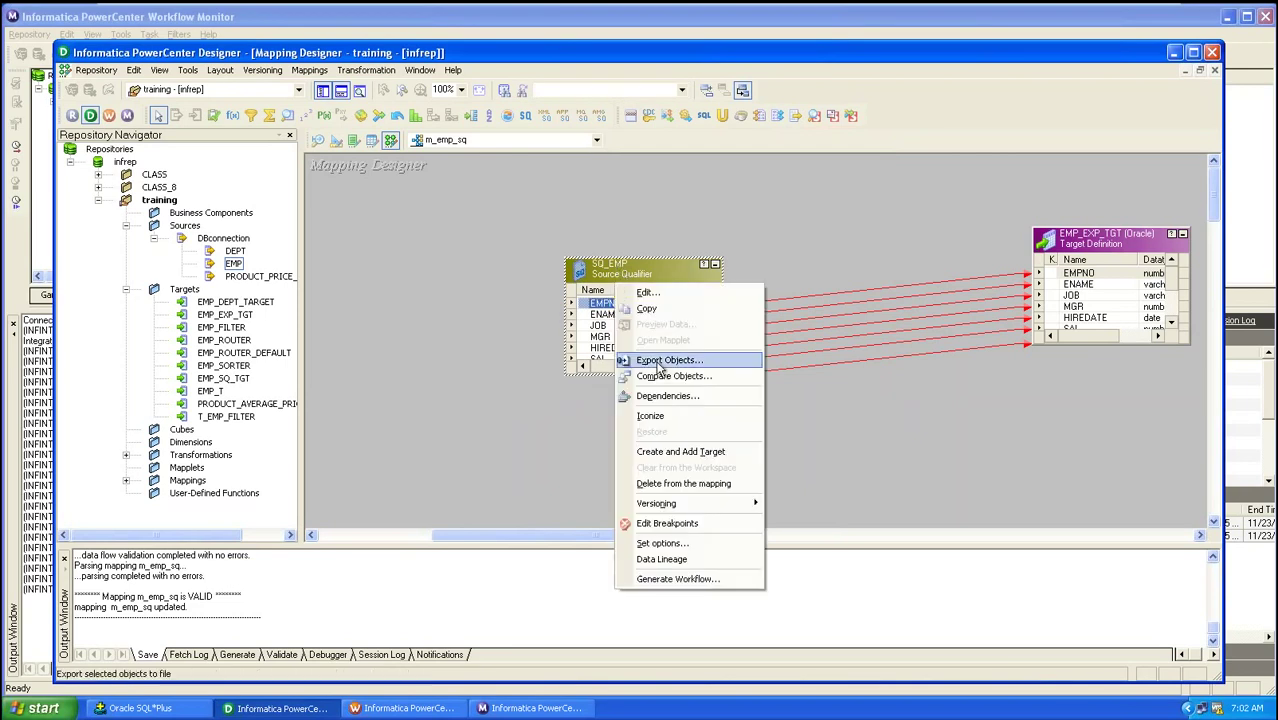
left_click(688, 484)
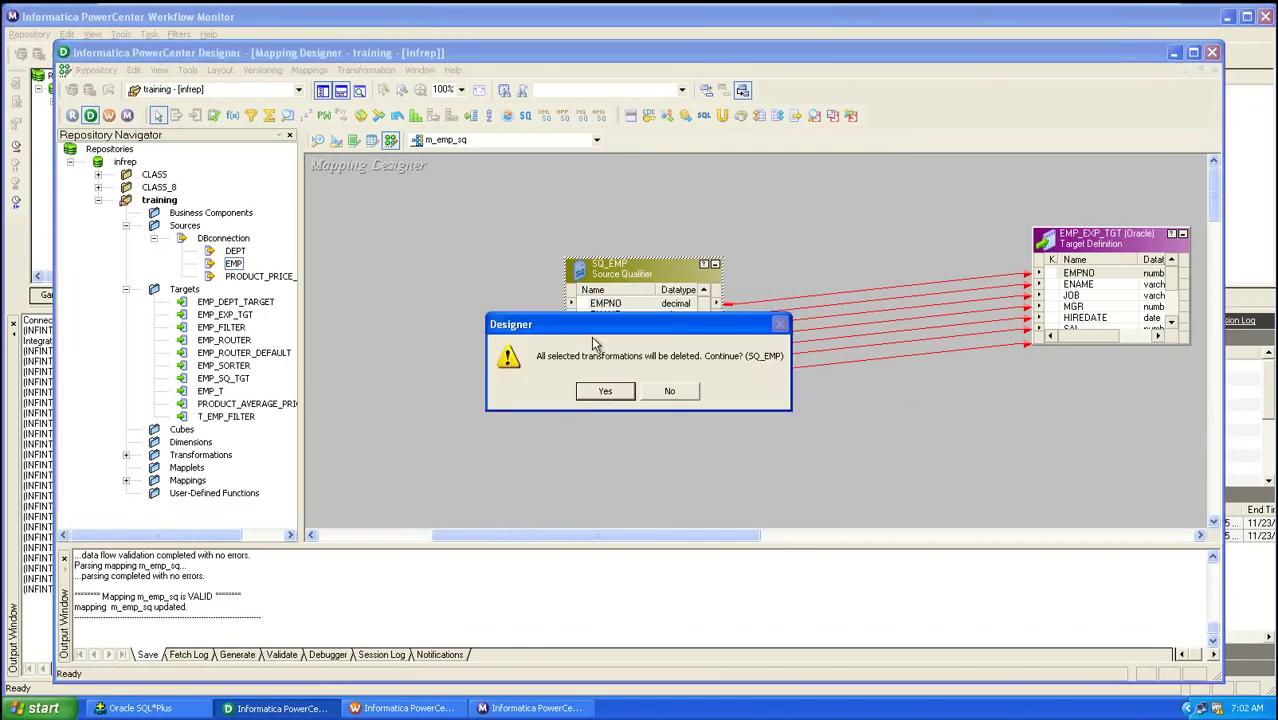
left_click(601, 392)
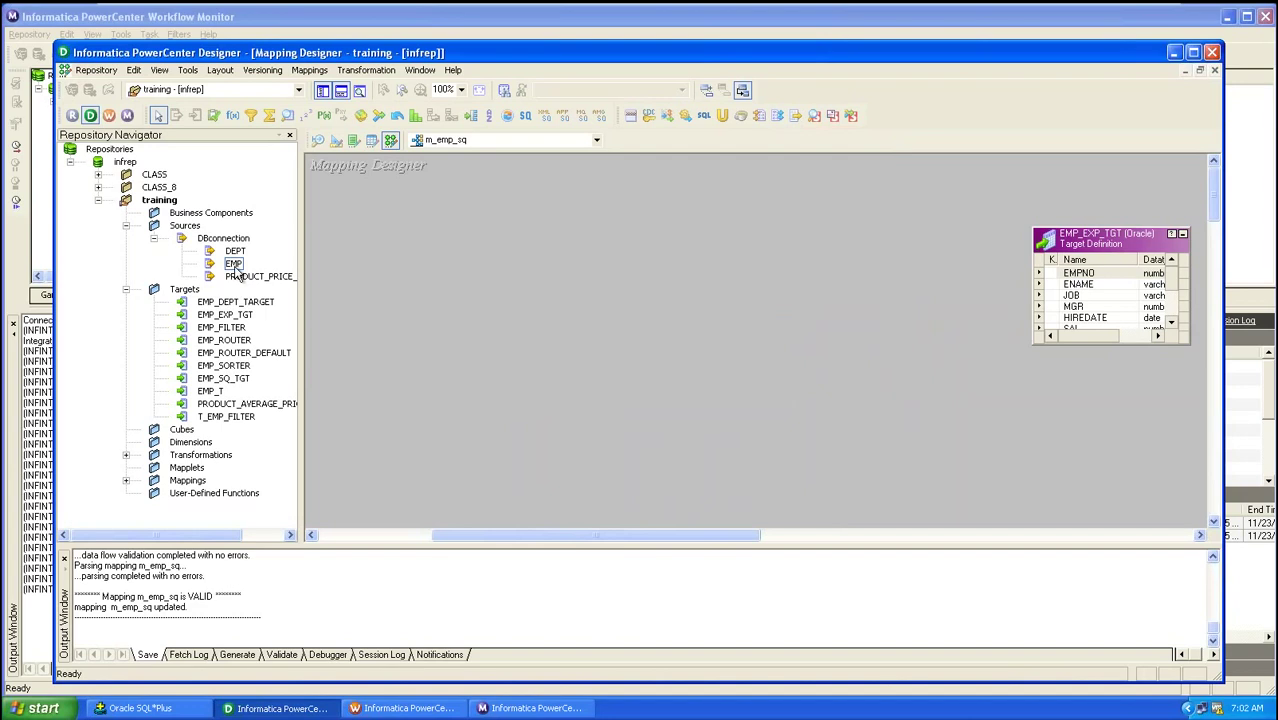
- Add the EMP source to the mapping again and link all ports of its source qualifier SQ_EMP to the EMP_EXP_TGT target
left_click_drag(233, 263, 420, 325)
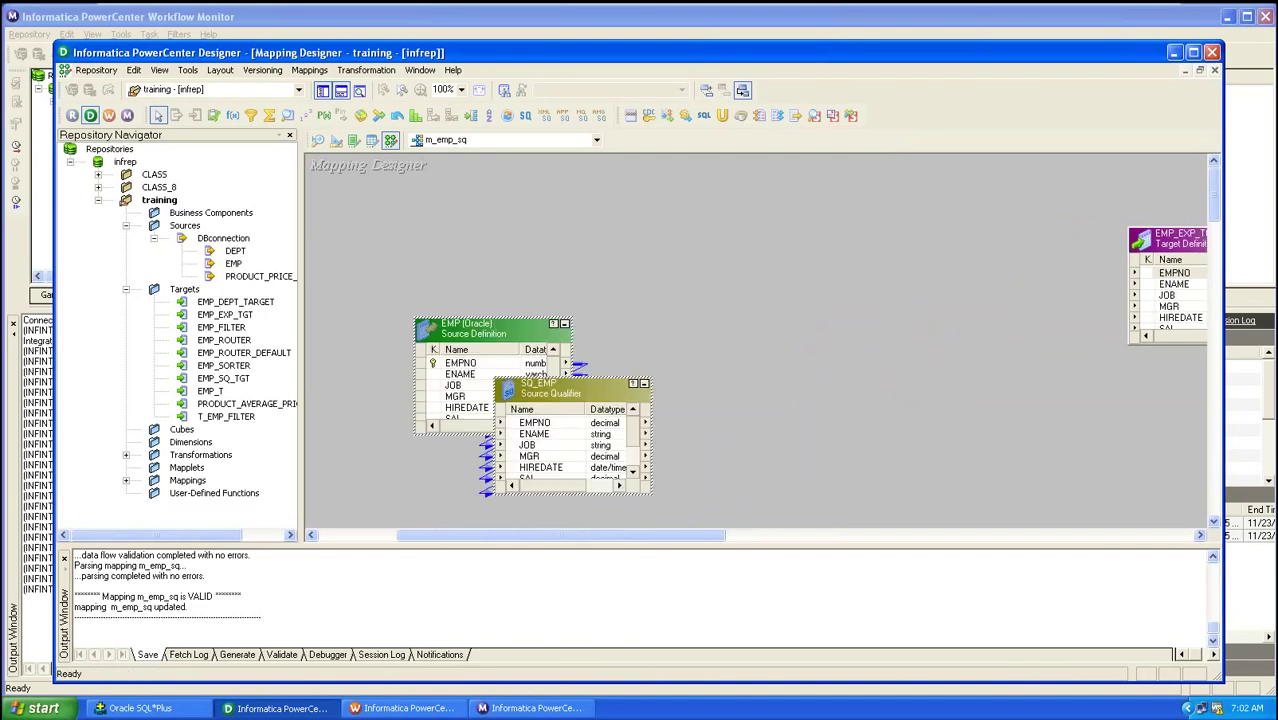
left_click_drag(594, 381, 737, 225)
right_click(693, 270)
left_click(712, 275)
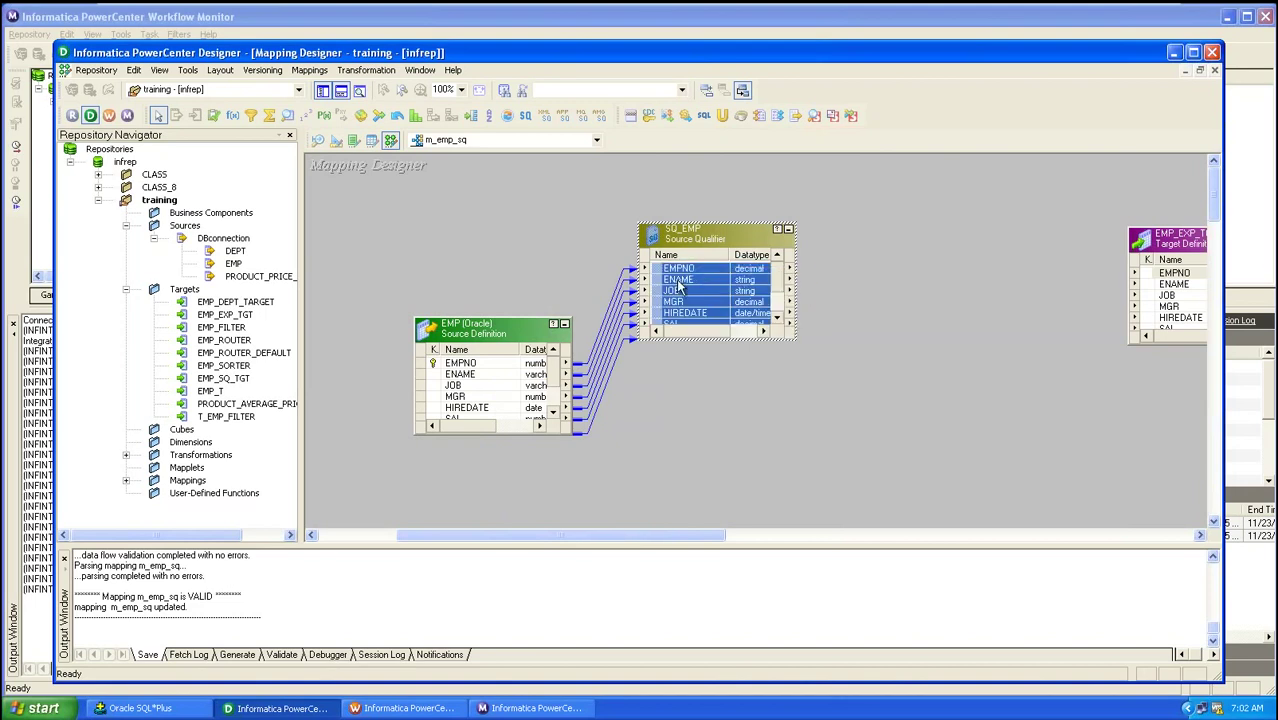
left_click_drag(1189, 241, 1200, 278)
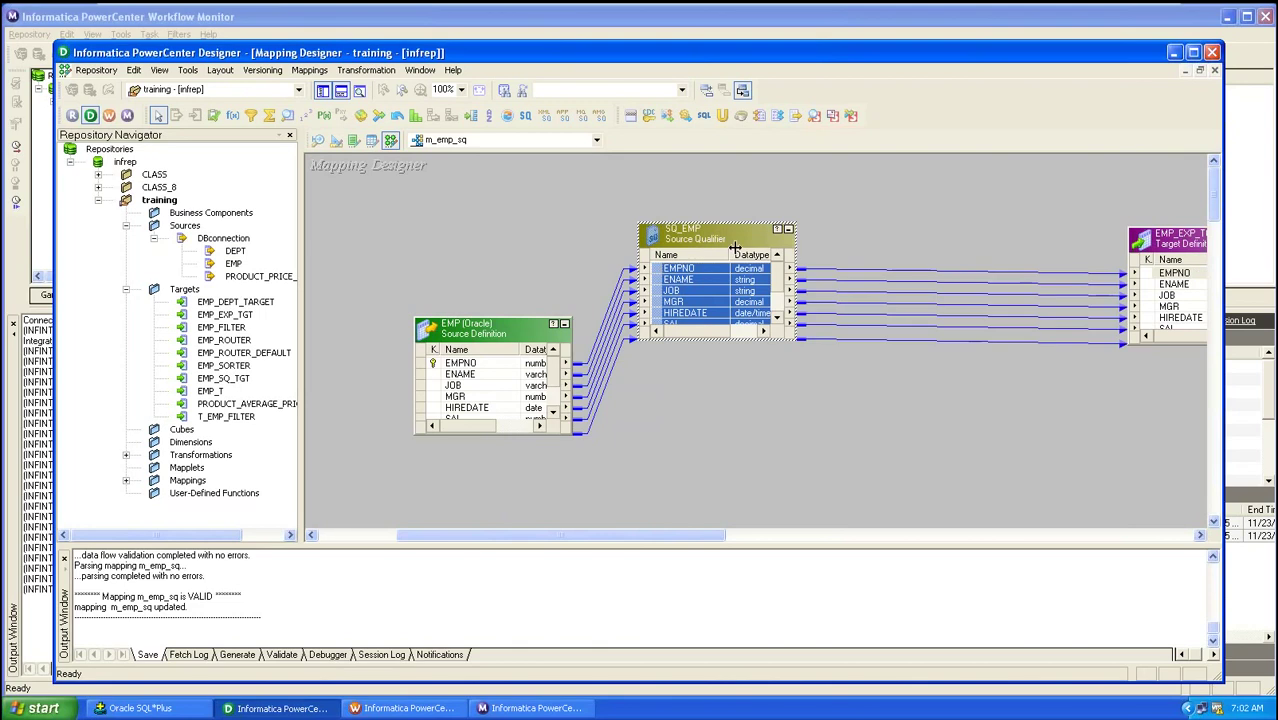
- Try to start a source filter for SQ_EMP with EMP.DEPTNO, and cancel both the SQL editor and the transformation editor
left_click(576, 172)
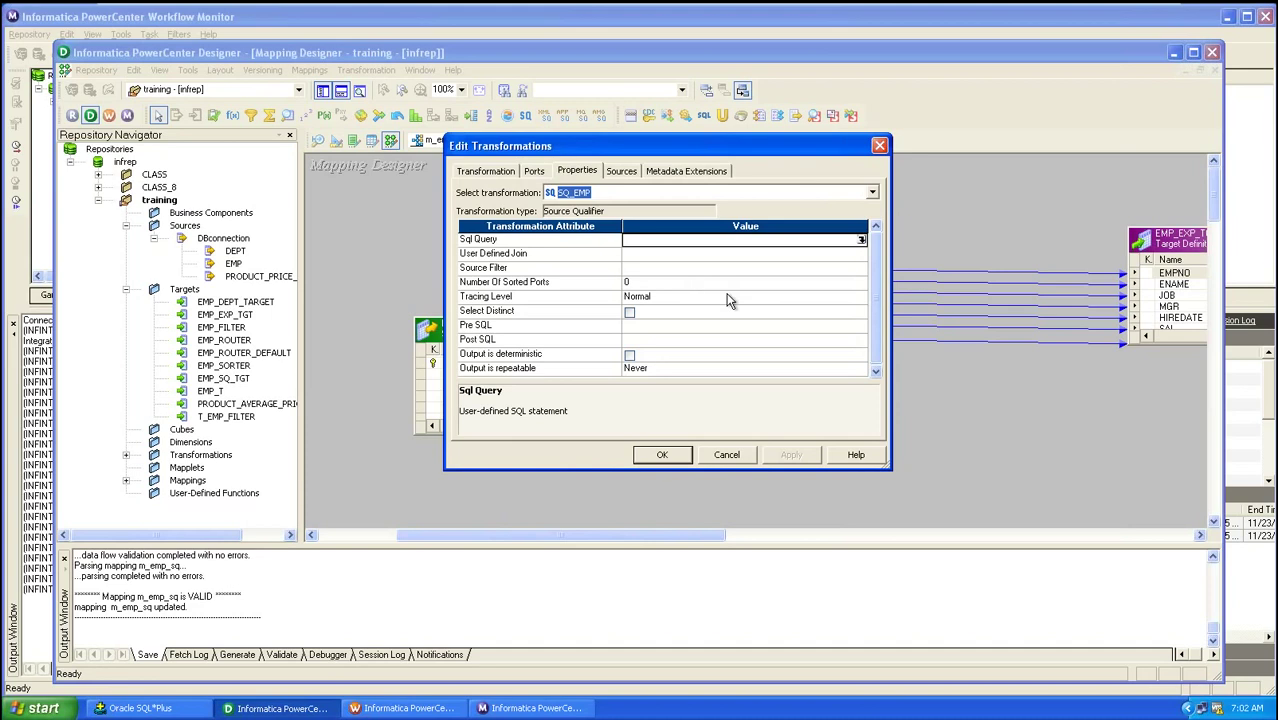
left_click(729, 268)
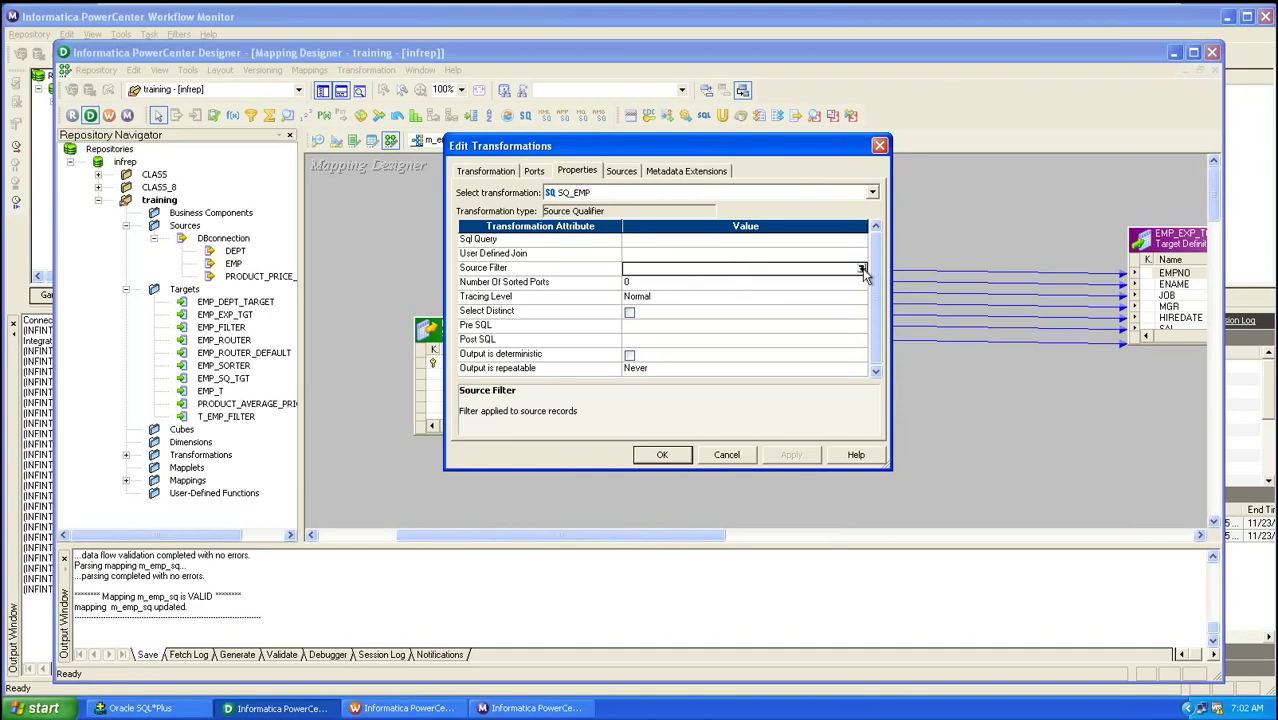
left_click(862, 268)
double_click(486, 416)
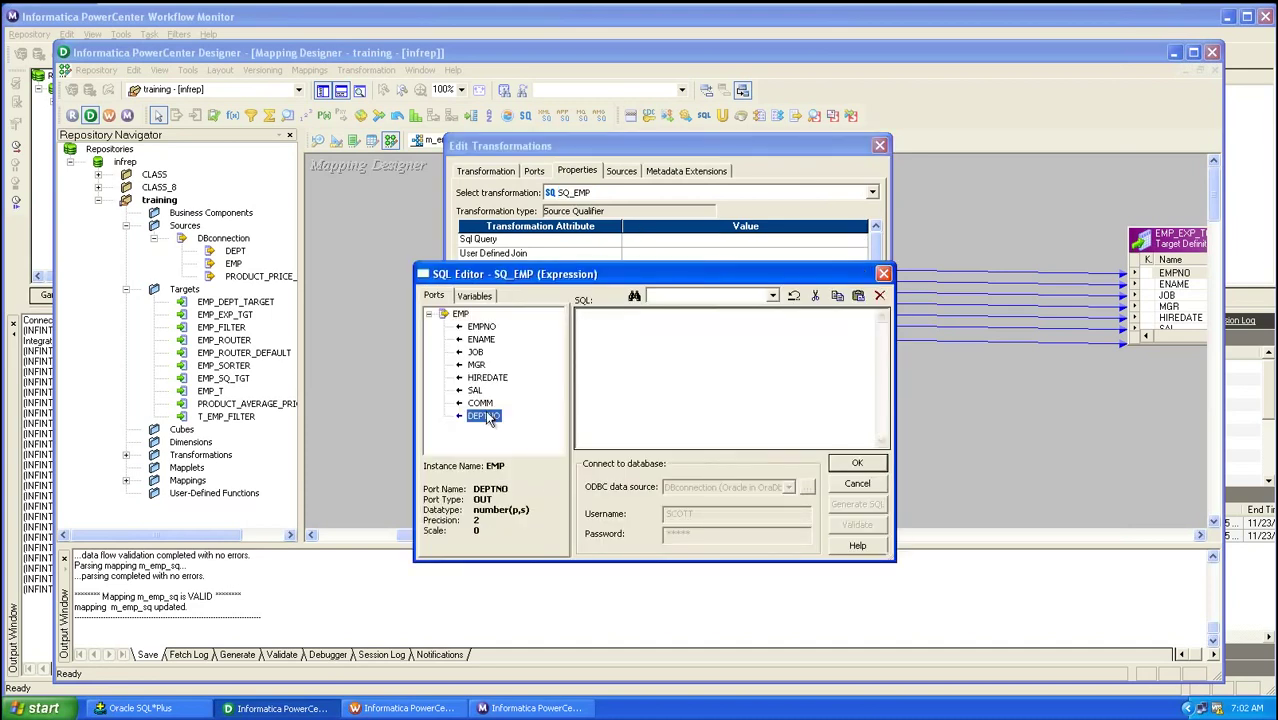
left_click(676, 327)
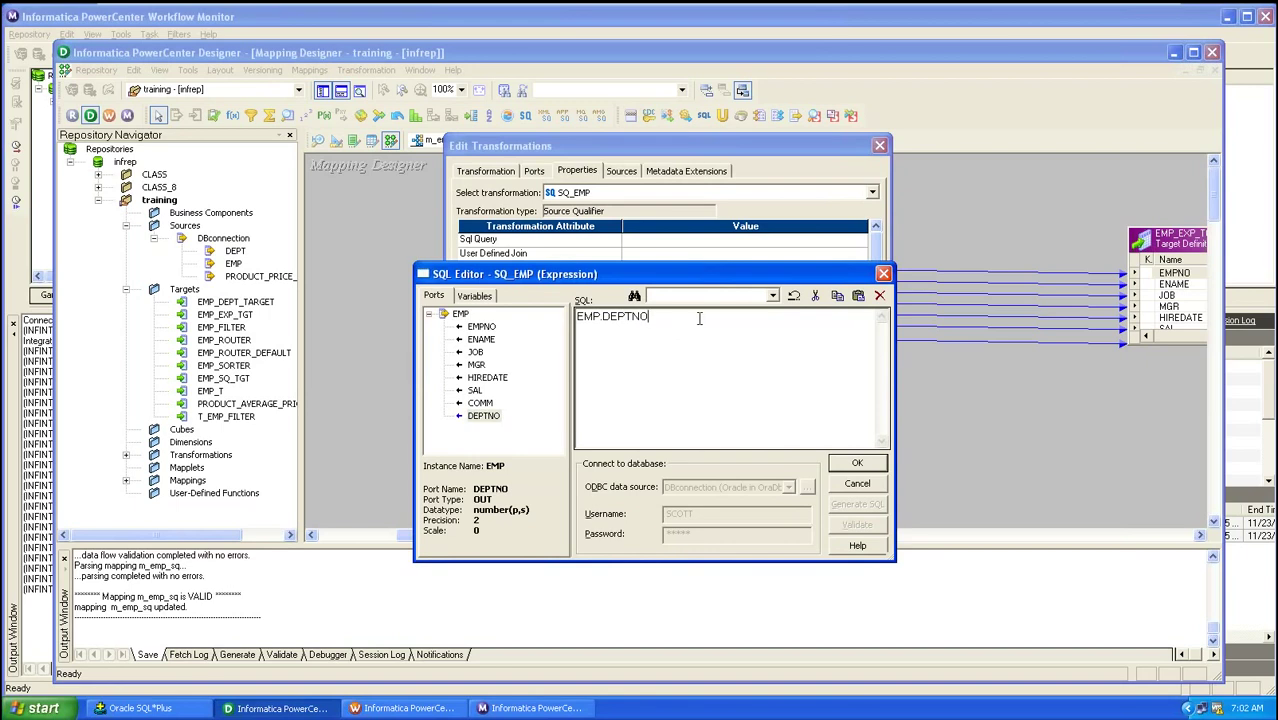
left_click(884, 274)
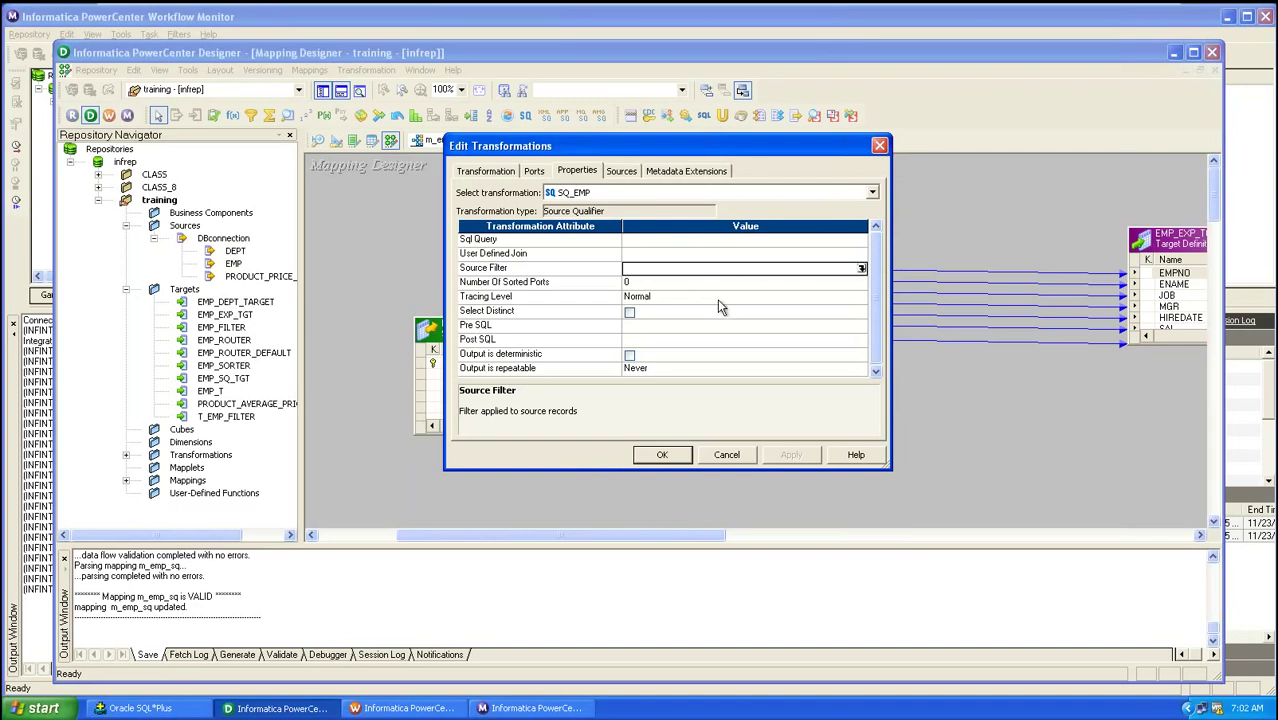
left_click(879, 145)
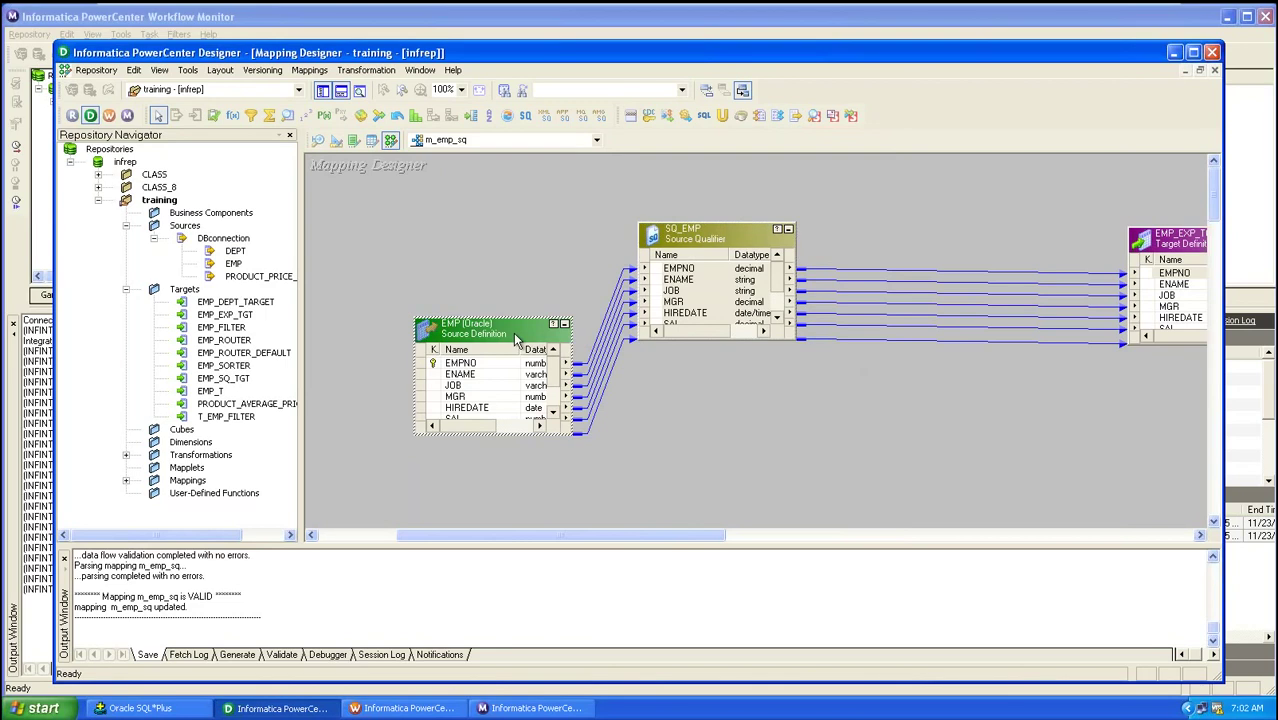
- Rearrange the mapping by moving the EMP source away from SQ_EMP and lowering SQ_EMP between the source and the target
left_click_drag(533, 342, 421, 302)
left_click_drag(679, 243, 735, 337)
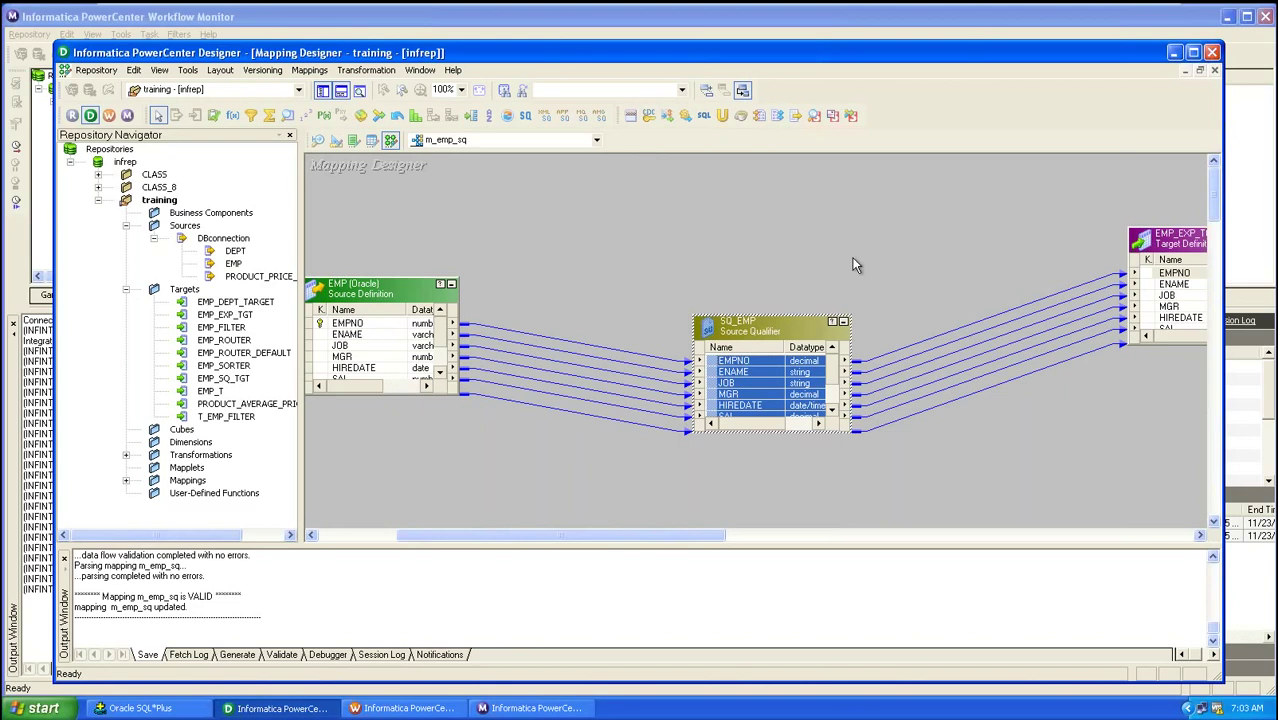
- Open the properties of SQ_EMP, turn on Select Distinct and turn it off again
double_click(797, 332)
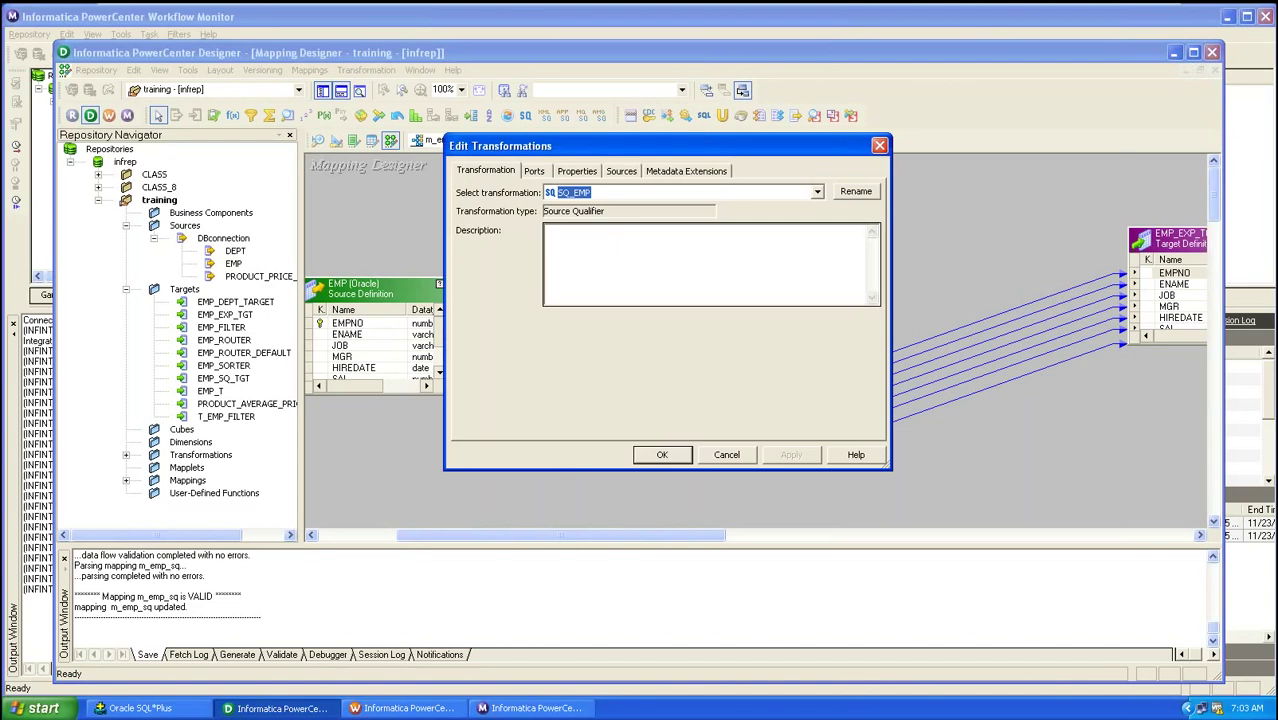
left_click(578, 172)
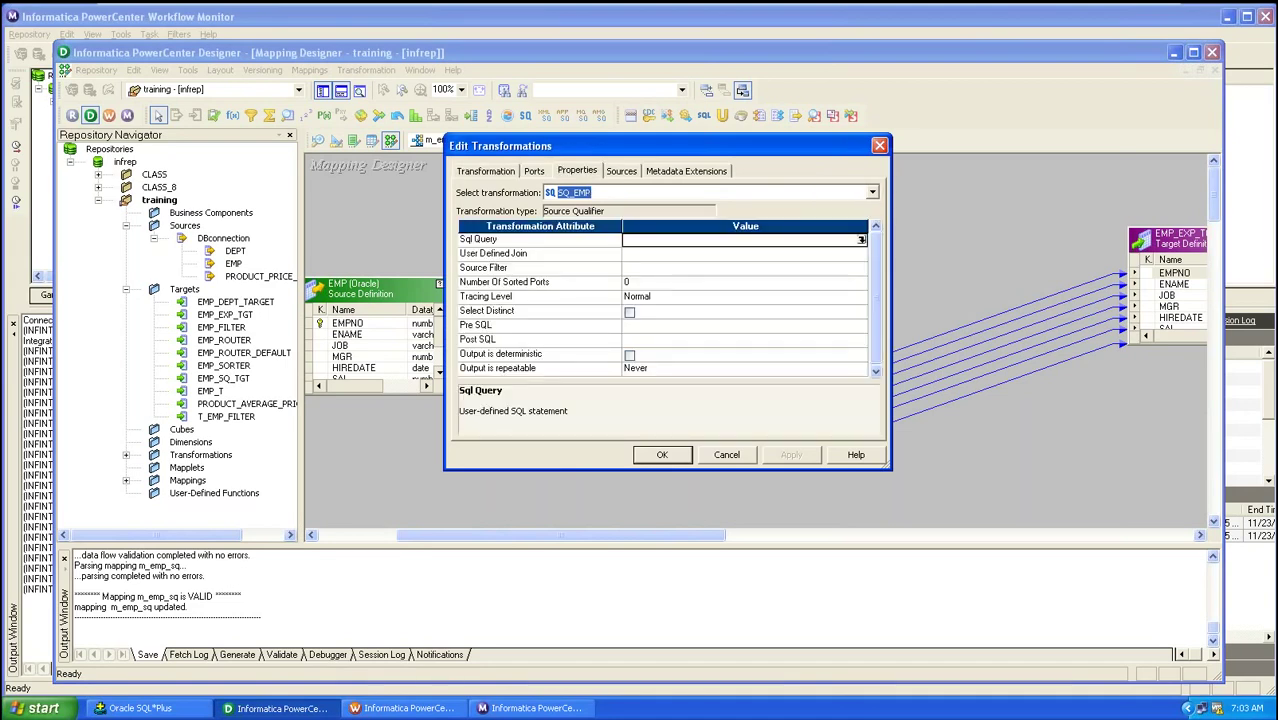
left_click(630, 313)
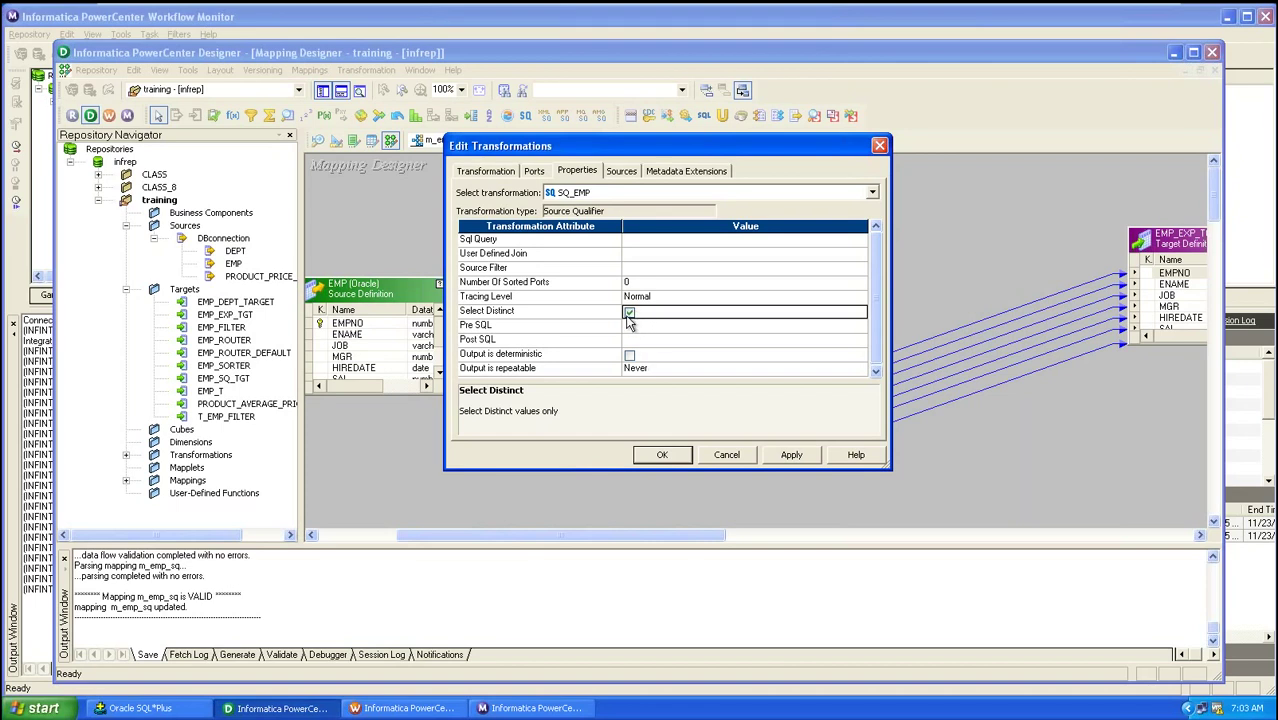
left_click(631, 315)
- Raise SQ_EMP's number of sorted ports to 1 and, after checking the order of its ports, to 2
left_click(652, 285)
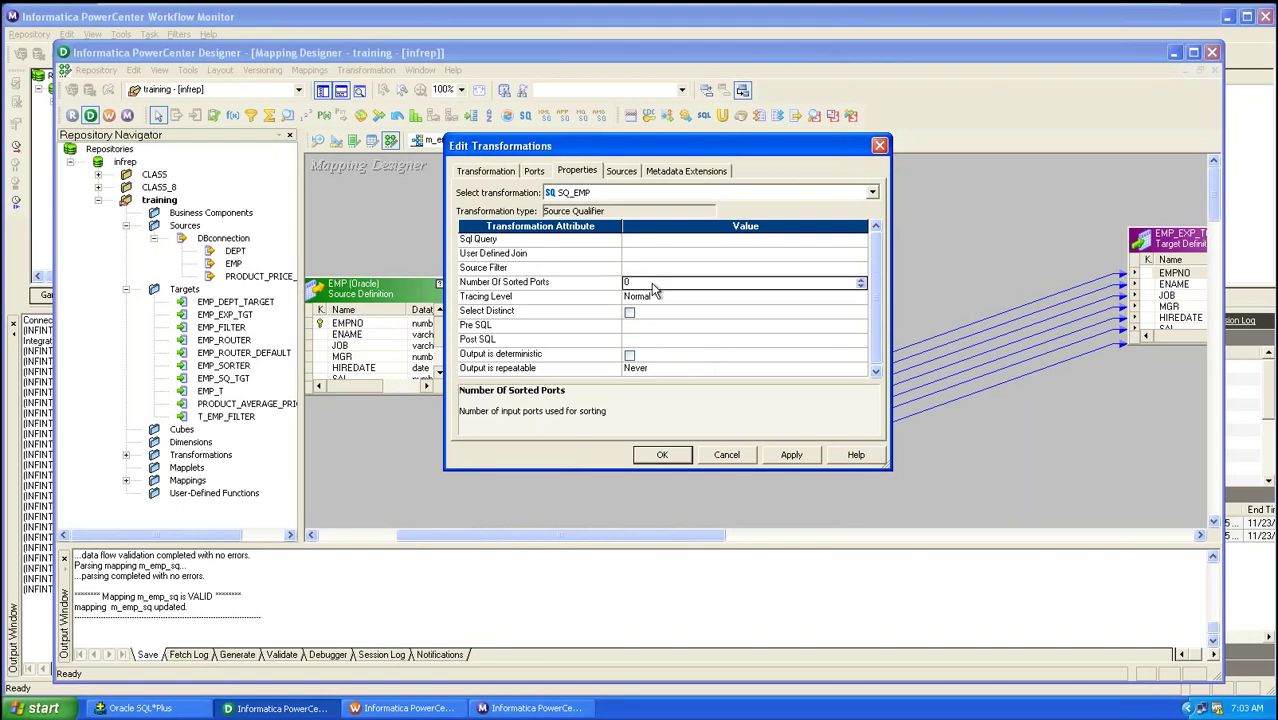
left_click(861, 279)
left_click(540, 172)
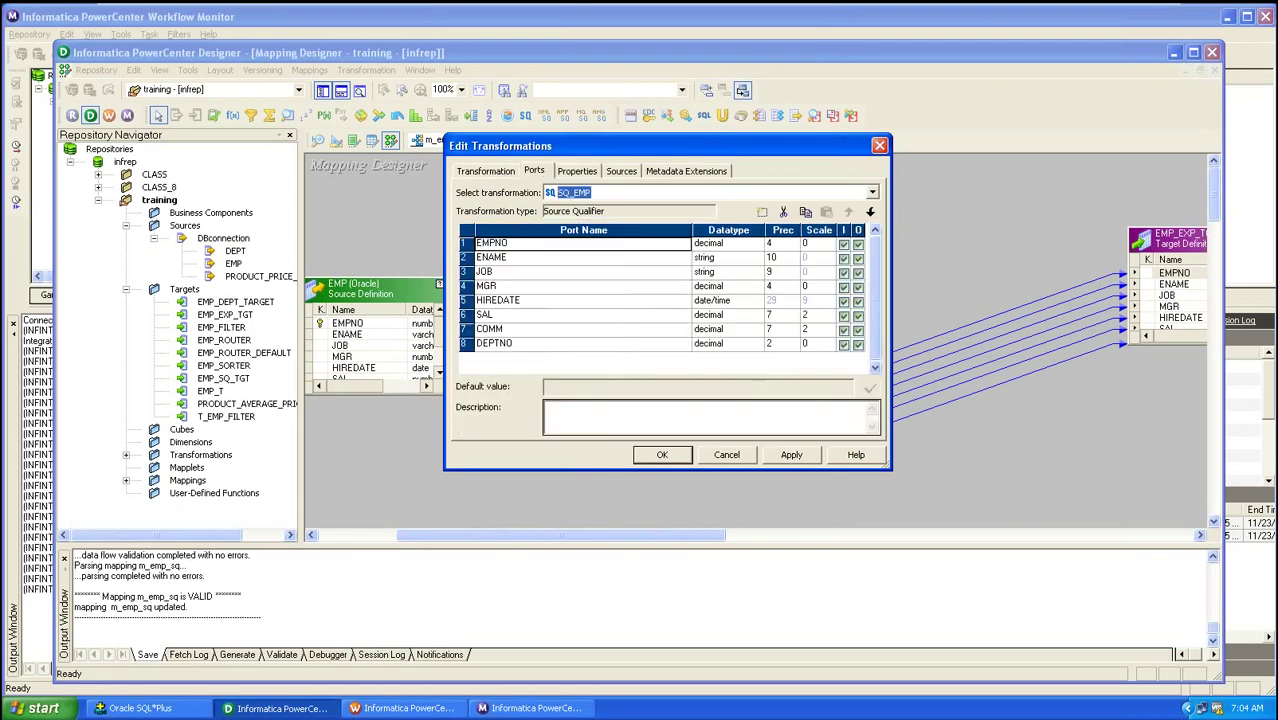
left_click(578, 172)
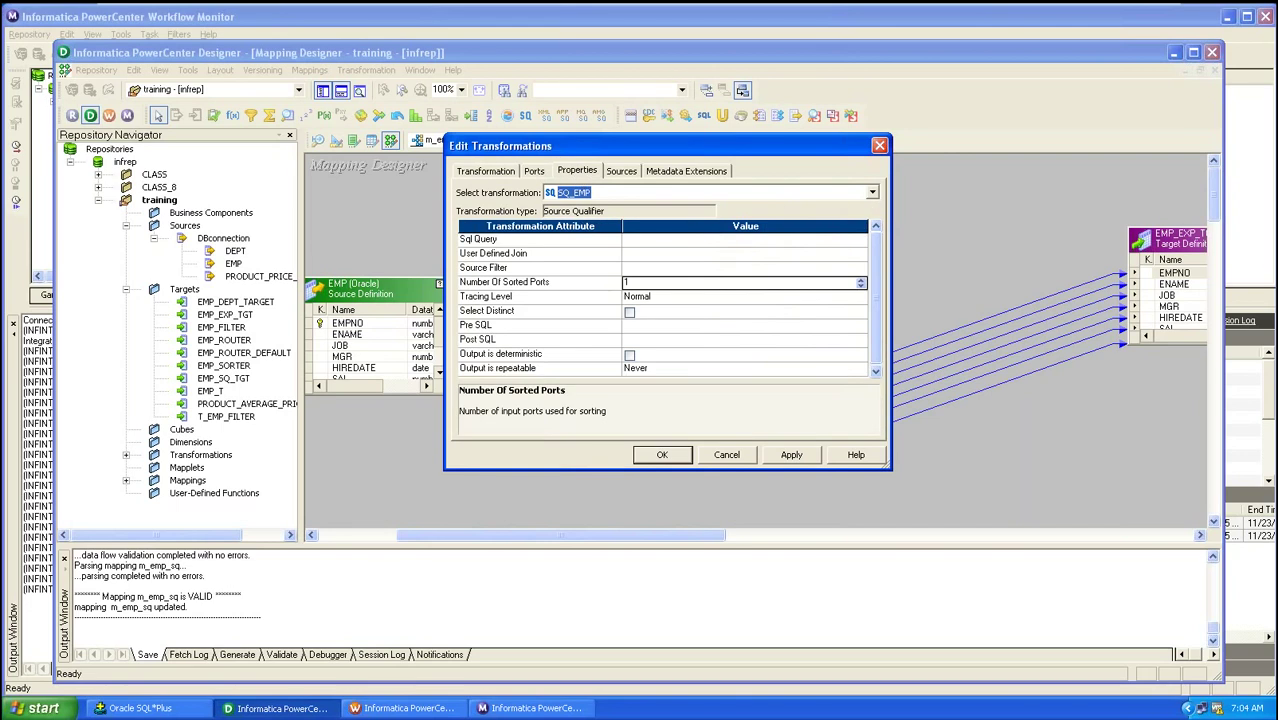
left_click(863, 281)
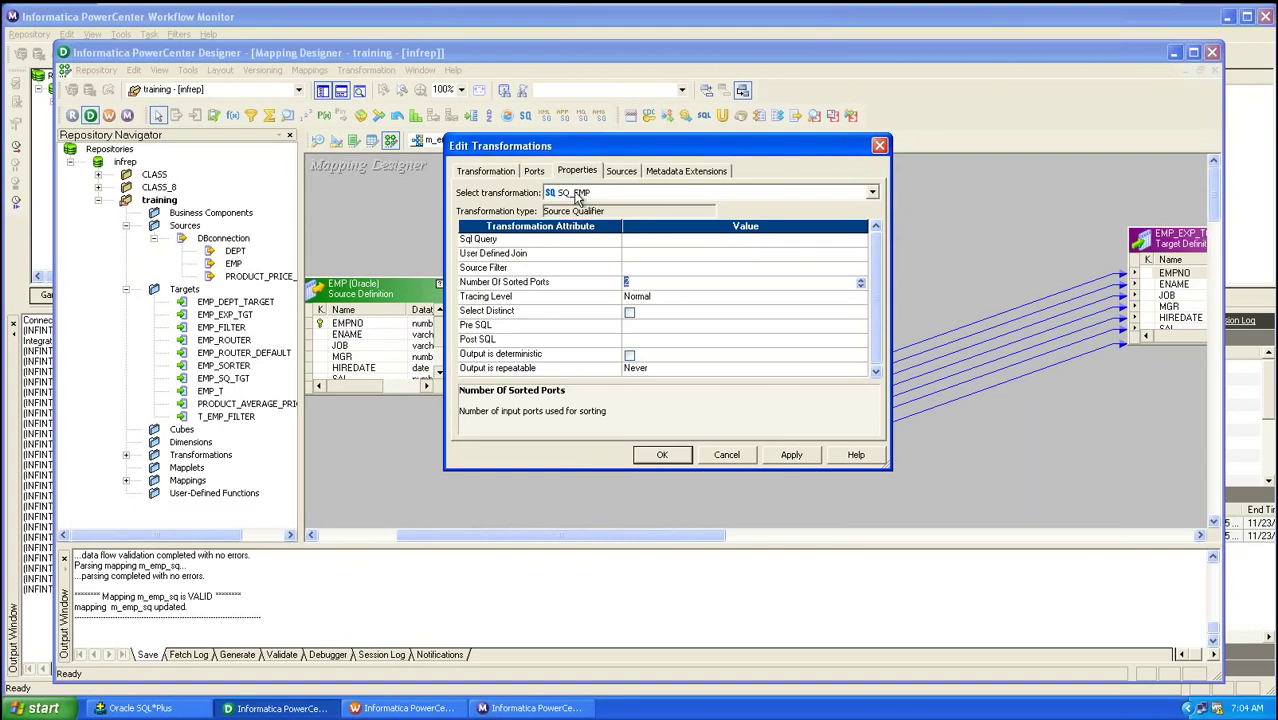
- Check the port order of SQ_EMP and accept its properties with the number of sorted ports at 2
left_click(532, 170)
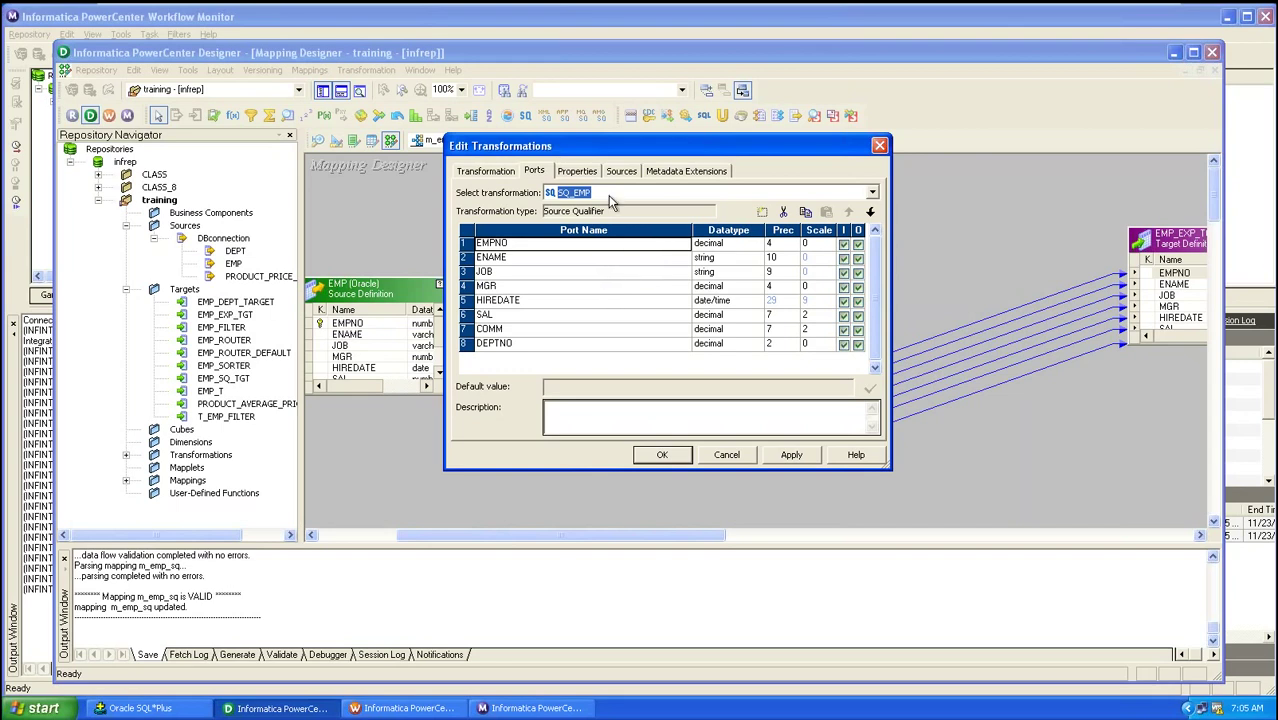
left_click(580, 171)
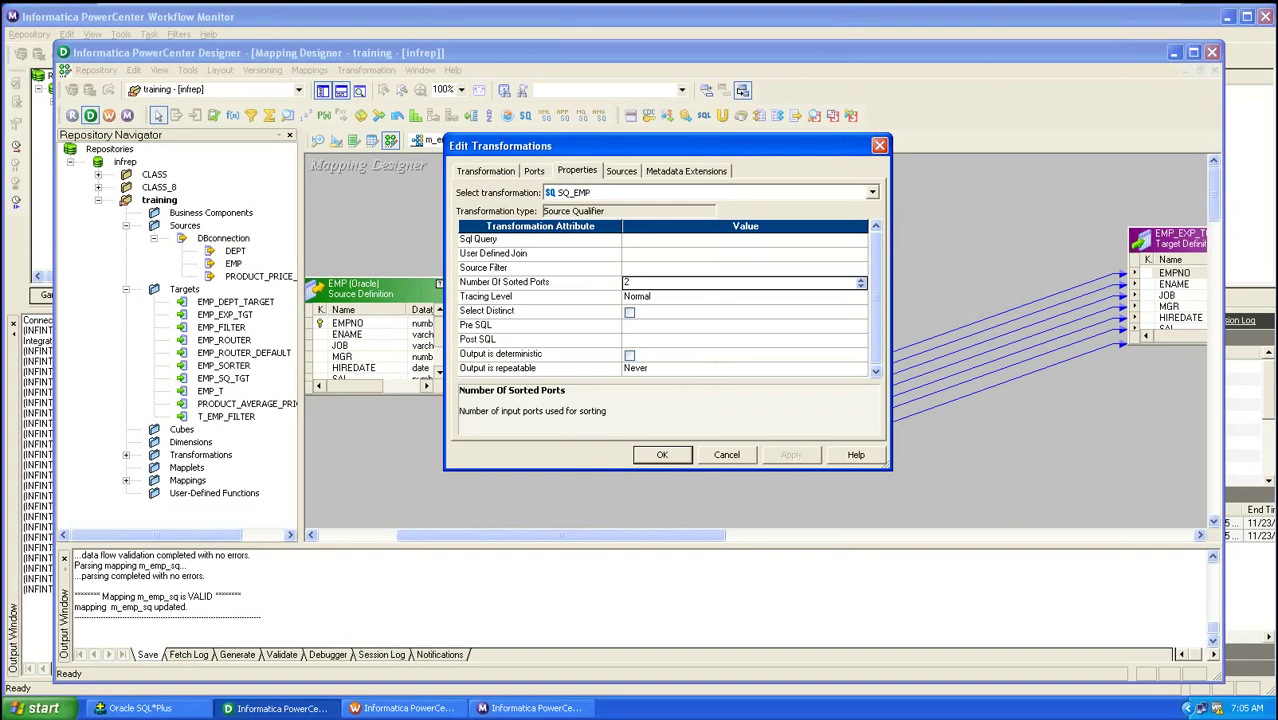
left_click(686, 455)
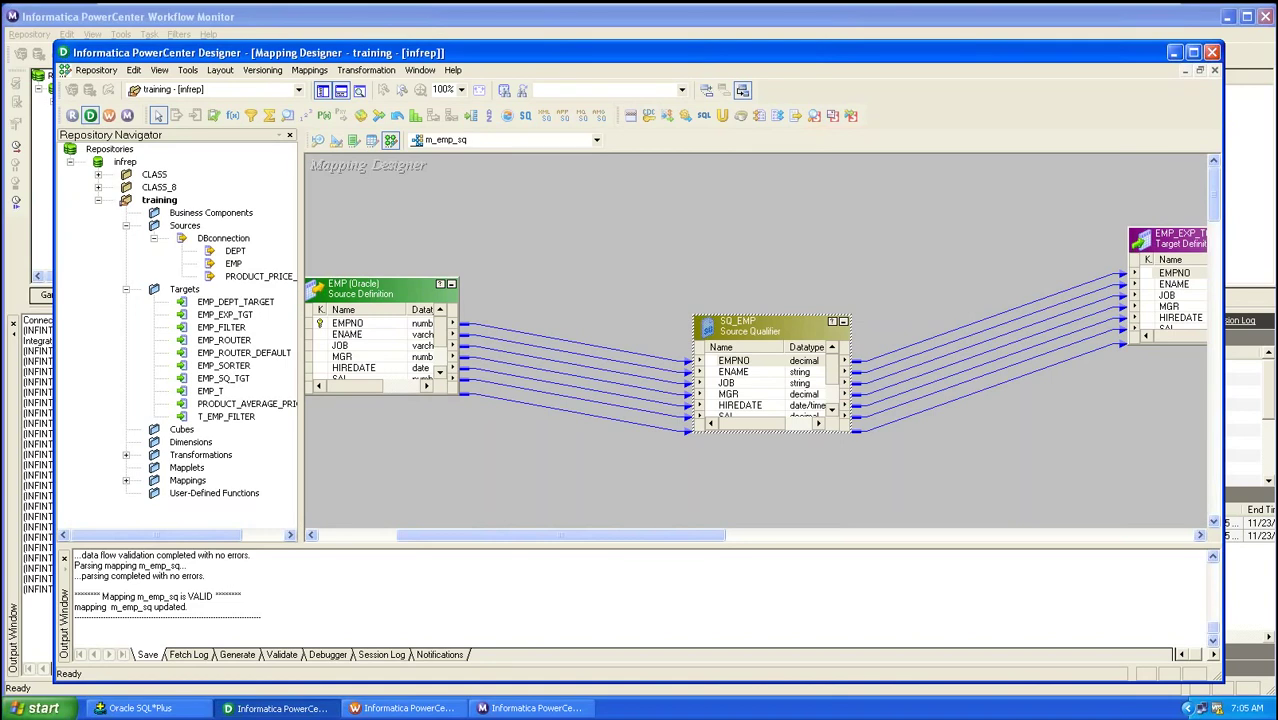
left_click(560, 483)
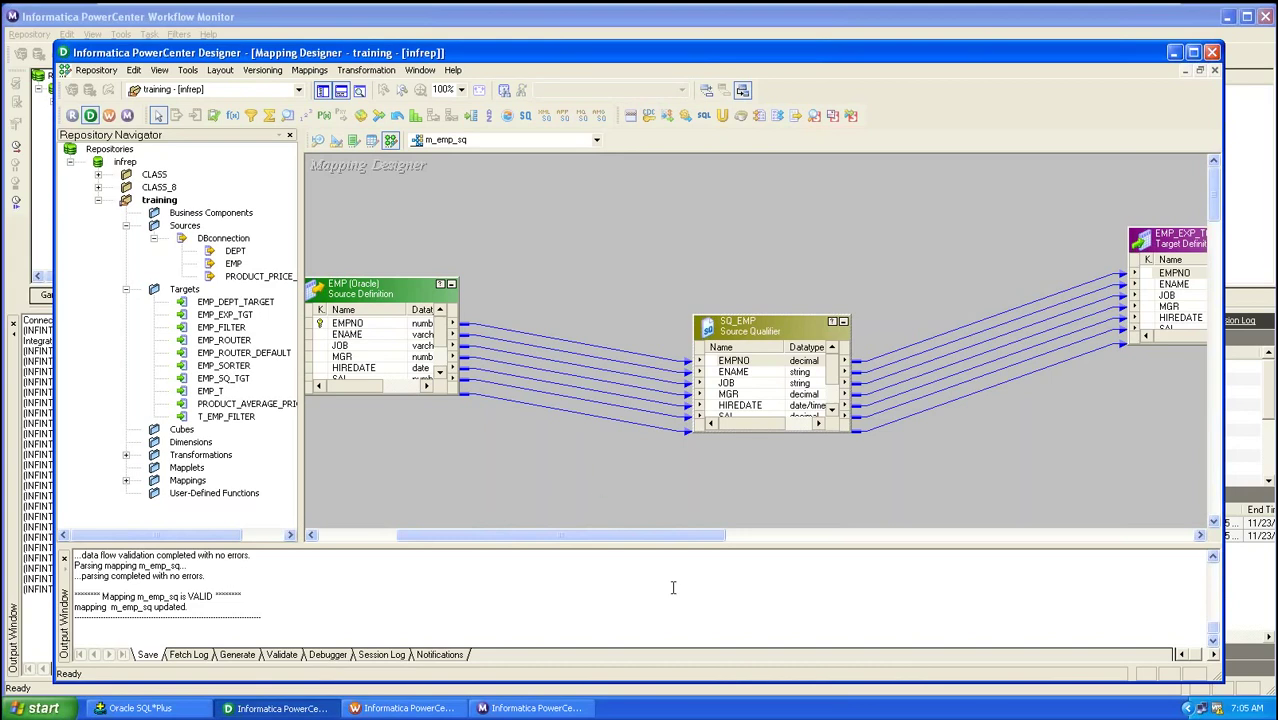
- Switch to Workflow Manager and try to refresh the mapping of session s_m_emp_sq_tgt in workflow wkf_emp_sq_tgt
left_click(447, 710)
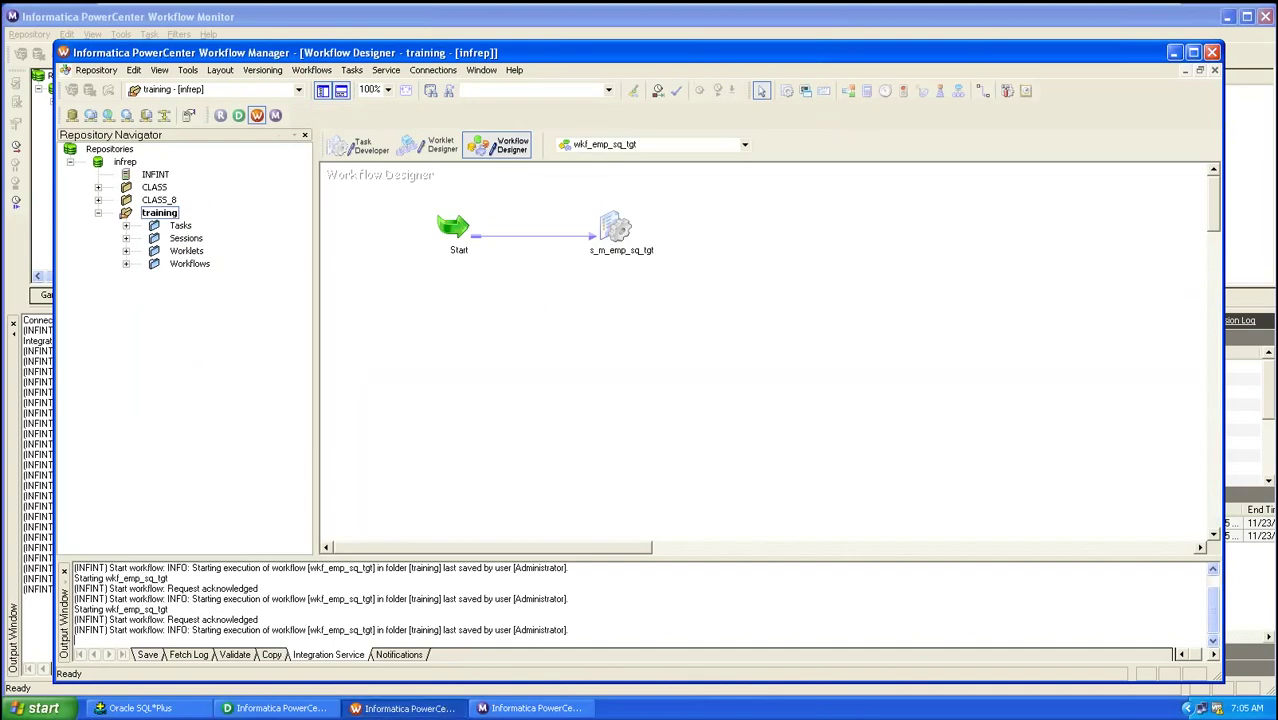
left_click(604, 246)
left_click(605, 232)
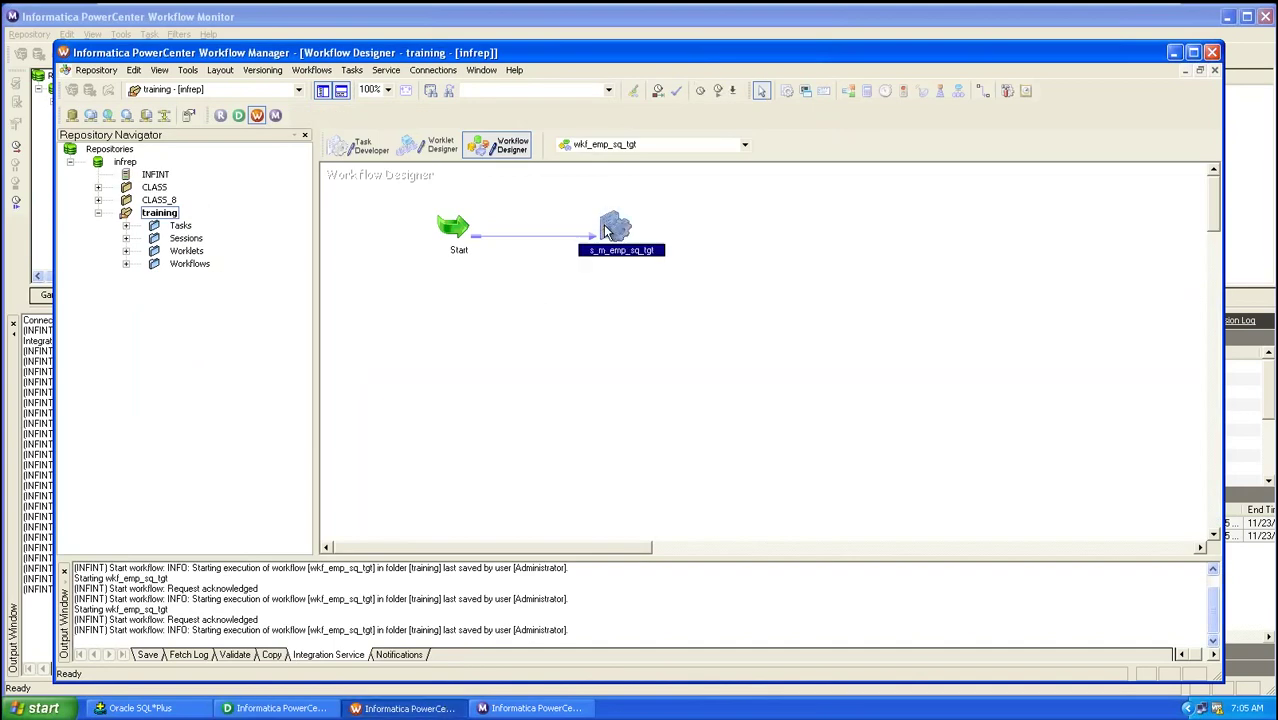
right_click(605, 232)
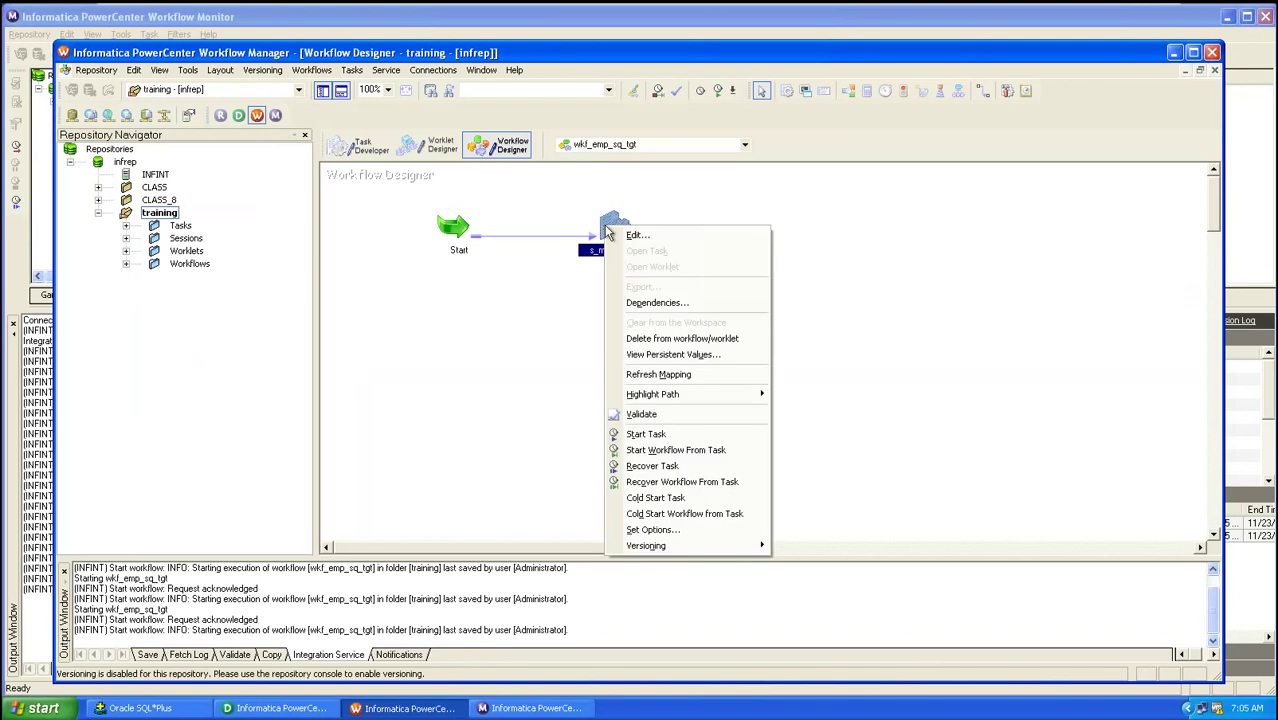
left_click(675, 375)
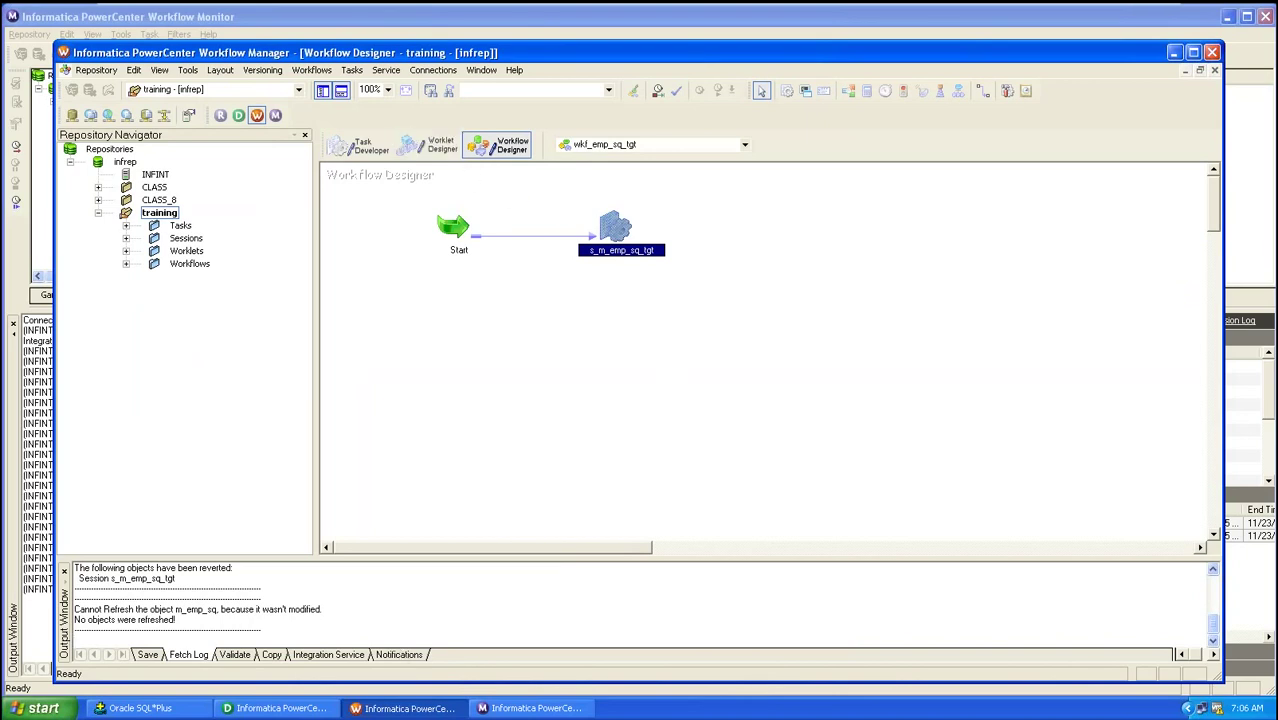
- Return to Designer, validate mapping m_emp_sq and review the properties of SQ_EMP
left_click(305, 710)
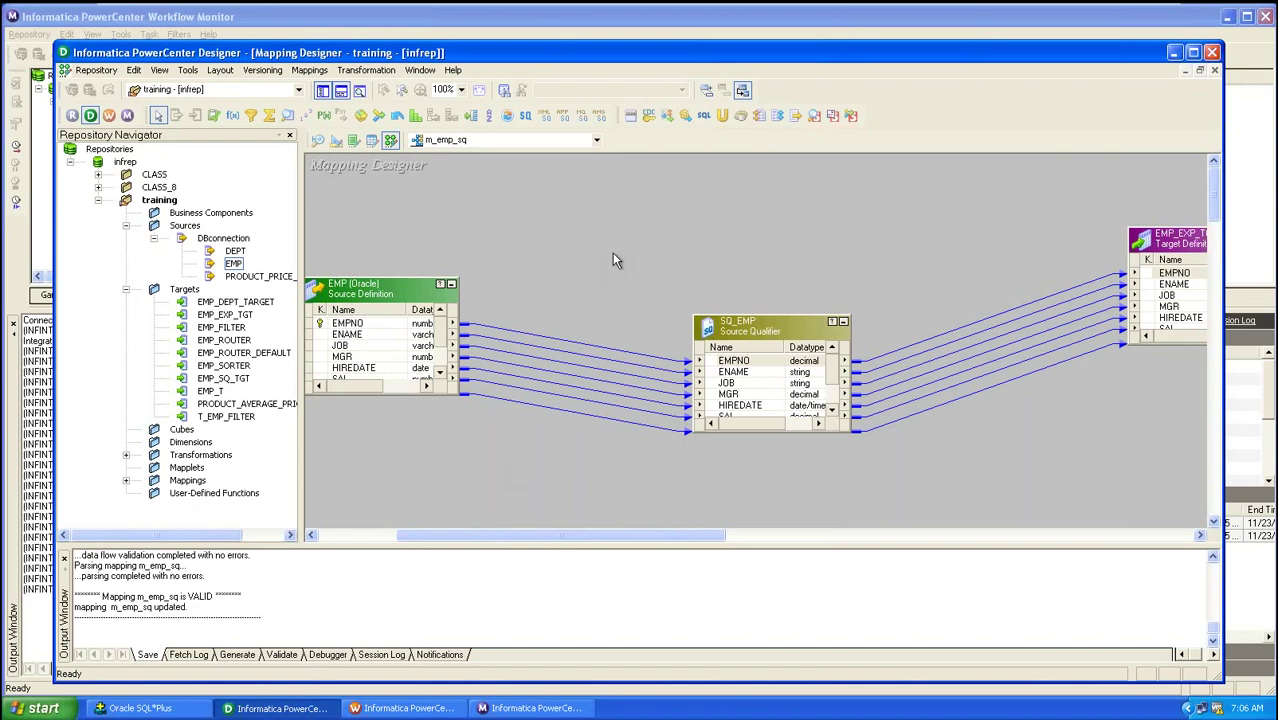
left_click(328, 76)
left_click(340, 167)
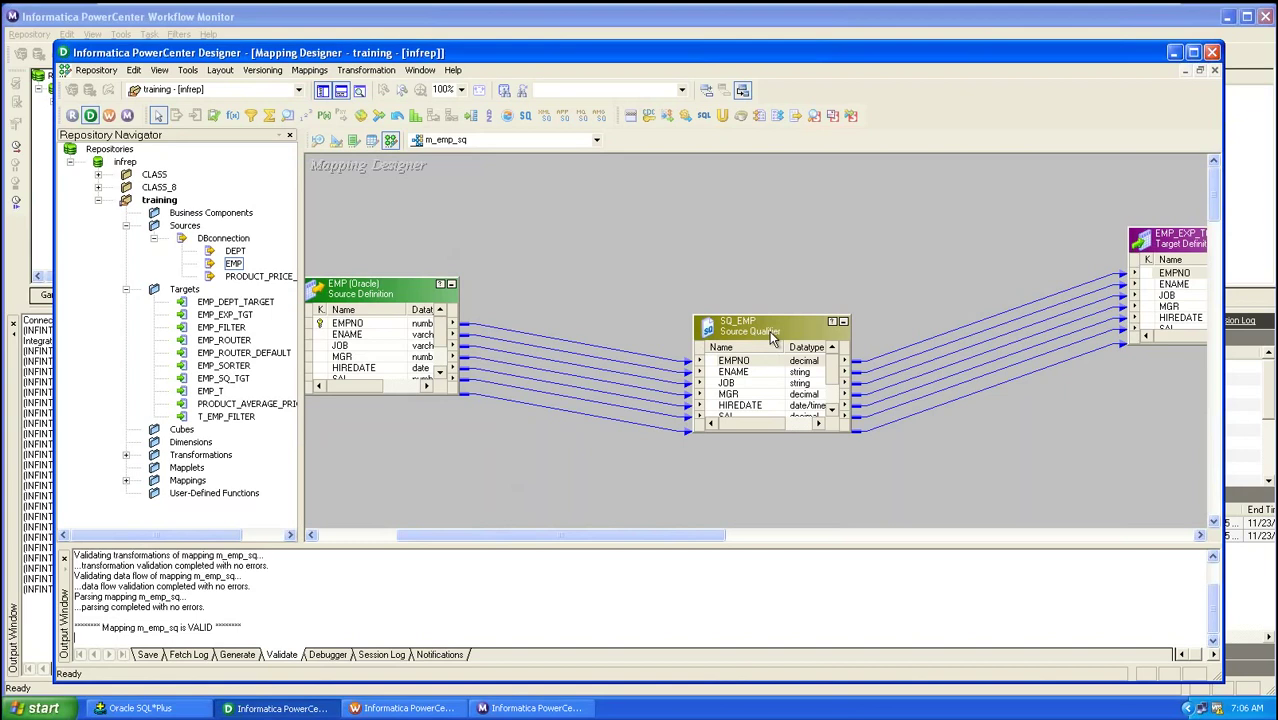
double_click(716, 333)
left_click(577, 171)
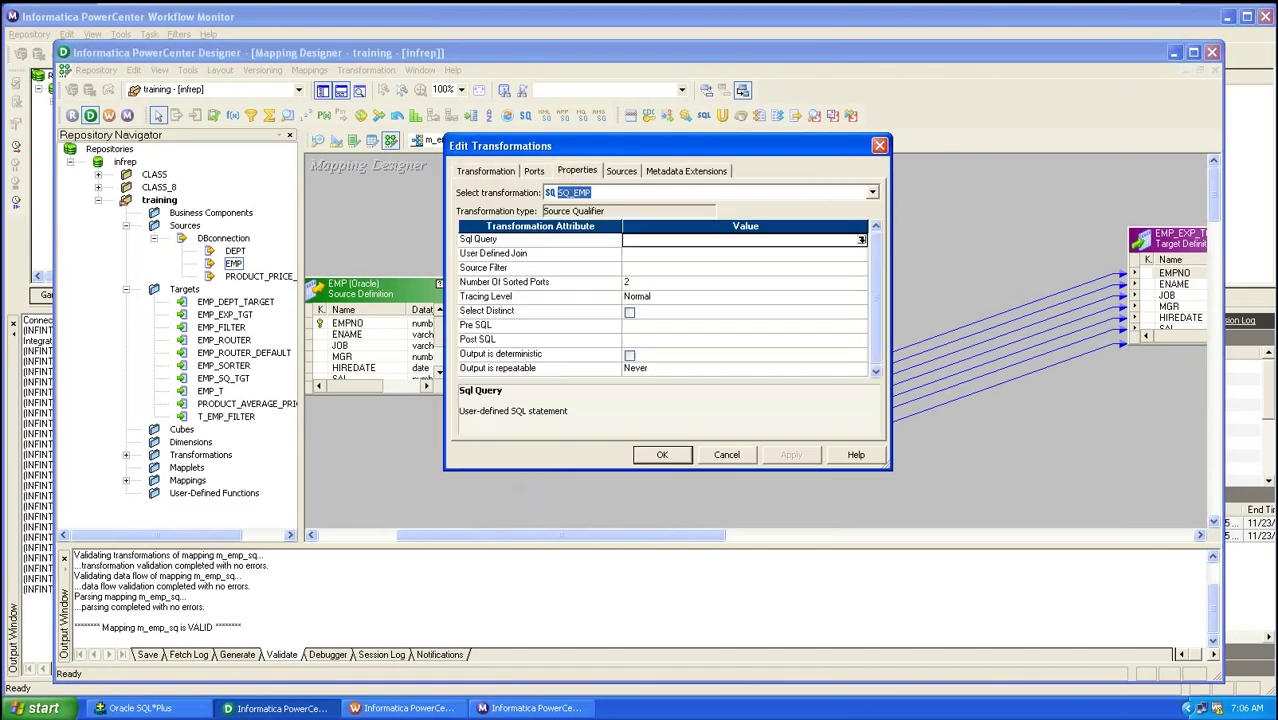
left_click(665, 455)
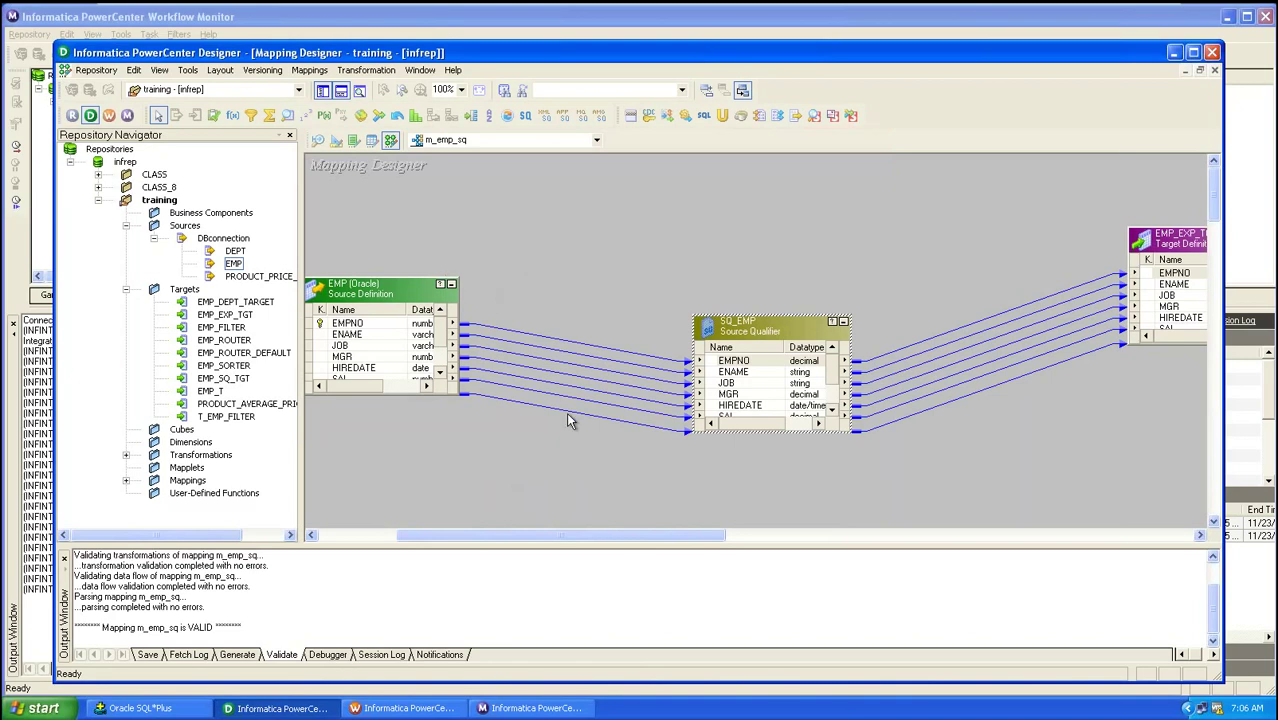
- Go back to Workflow Manager and try once more to refresh the mapping of session s_m_emp_sq_tgt
left_click(430, 708)
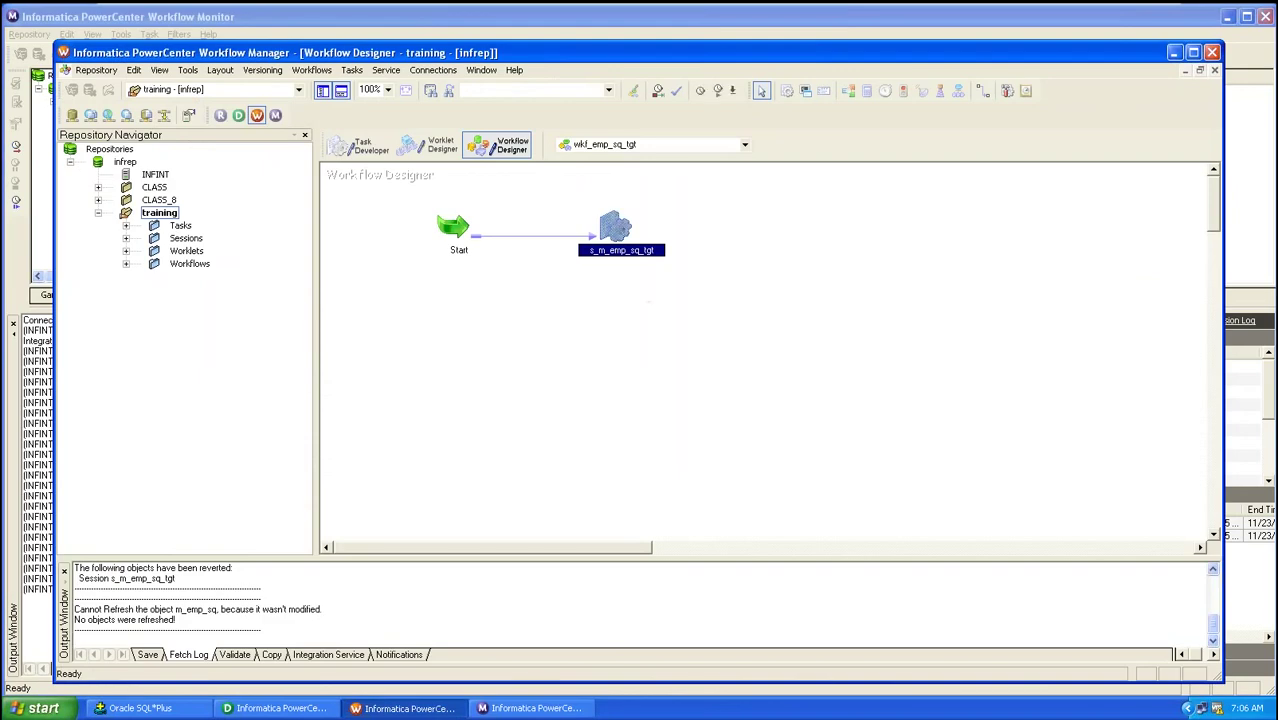
right_click(617, 224)
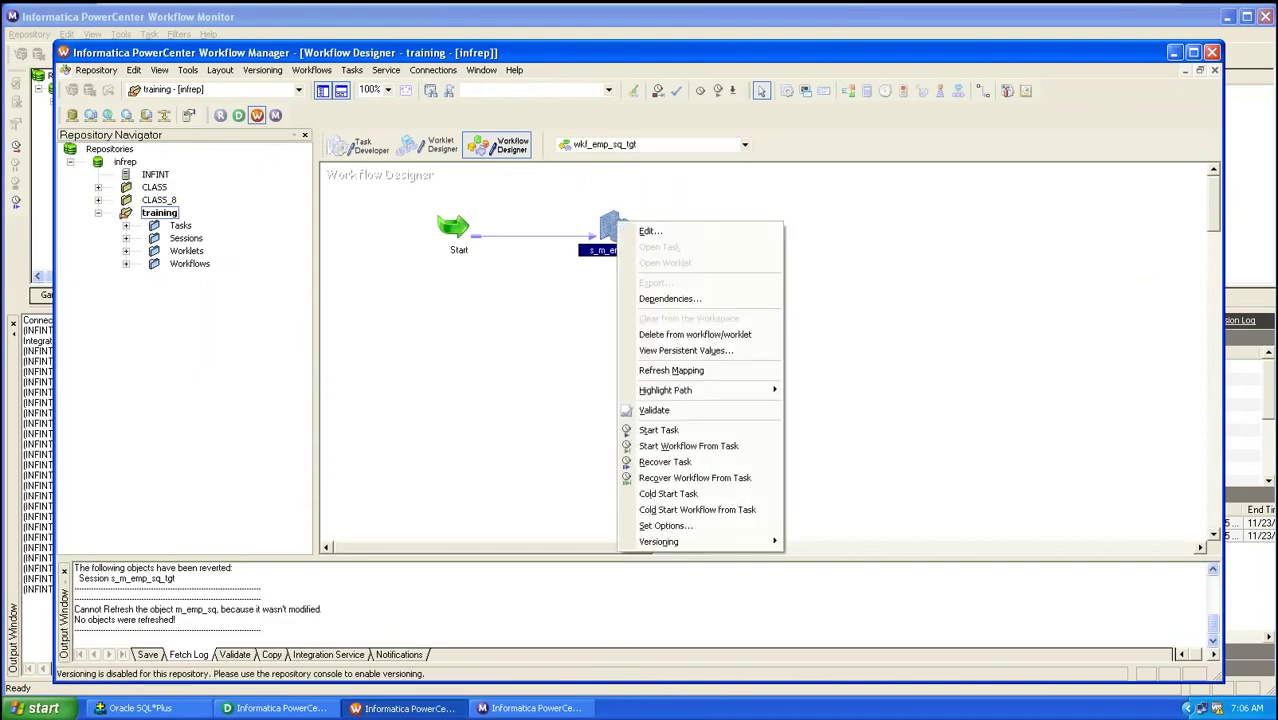
left_click(672, 370)
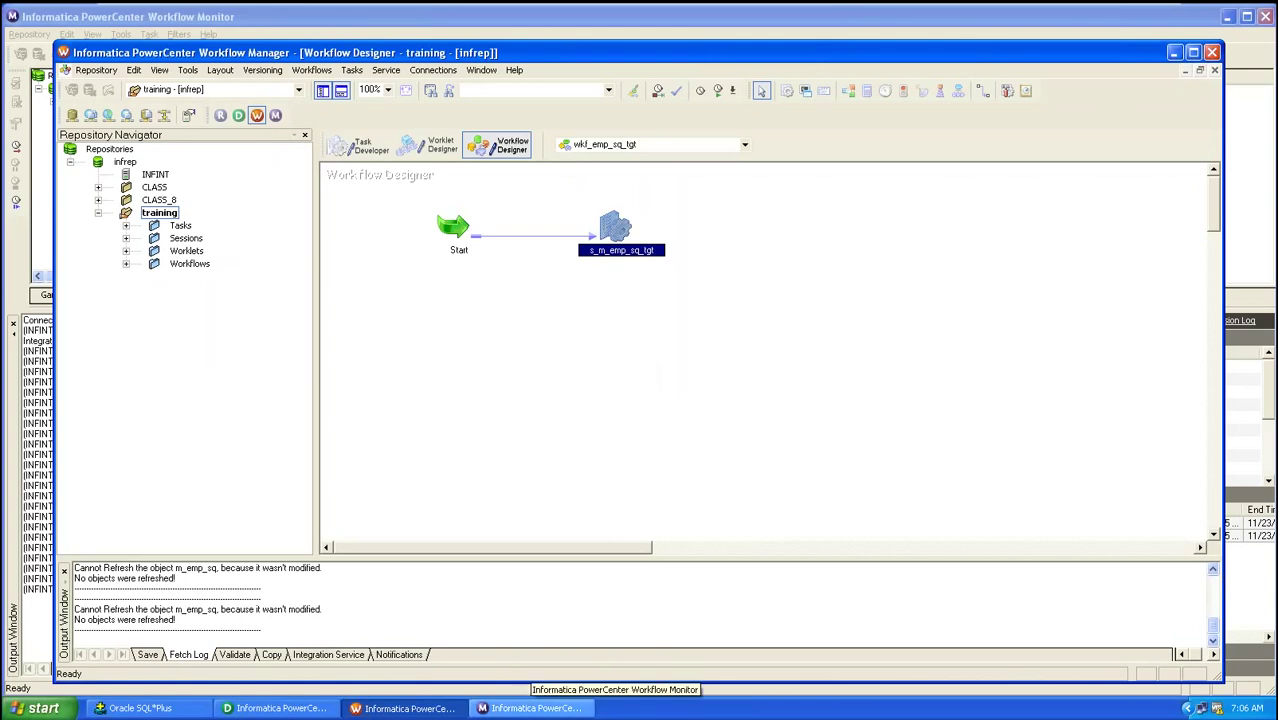
- Start workflow wkf_emp_sq_tgt and view the source and target statistics of its latest session run in Workflow Monitor
left_click(314, 70)
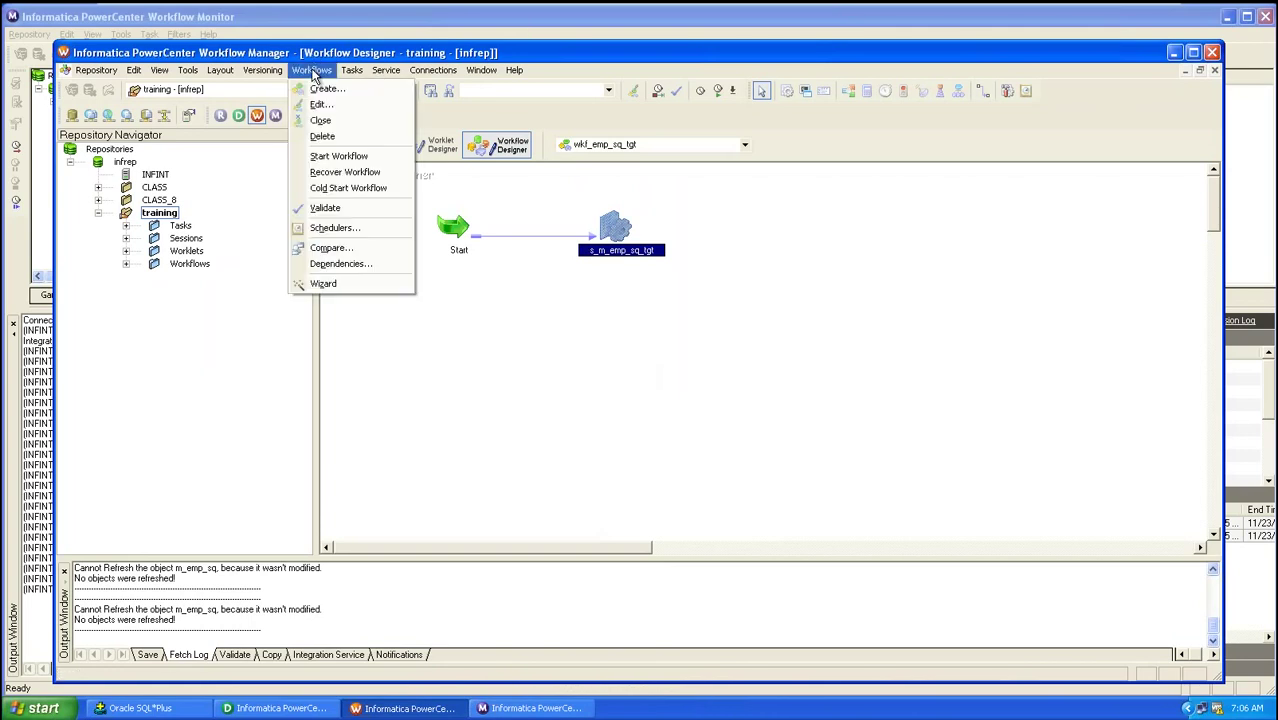
left_click(322, 156)
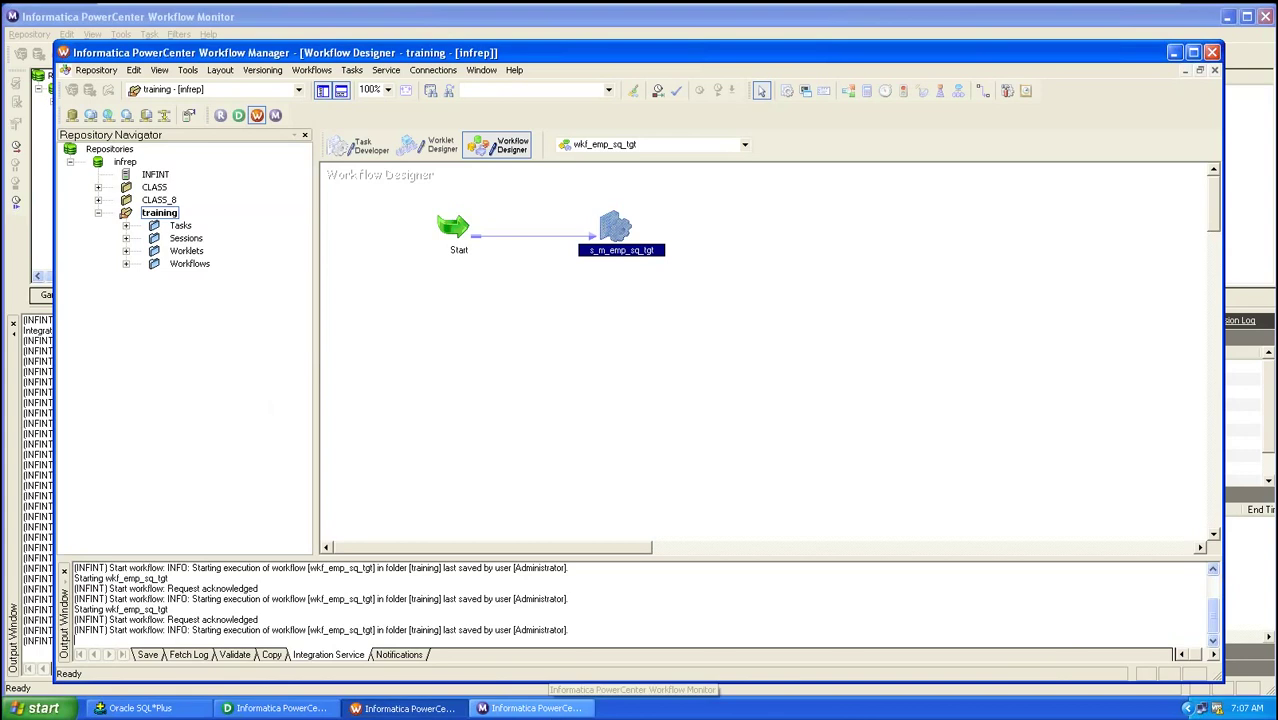
left_click(536, 709)
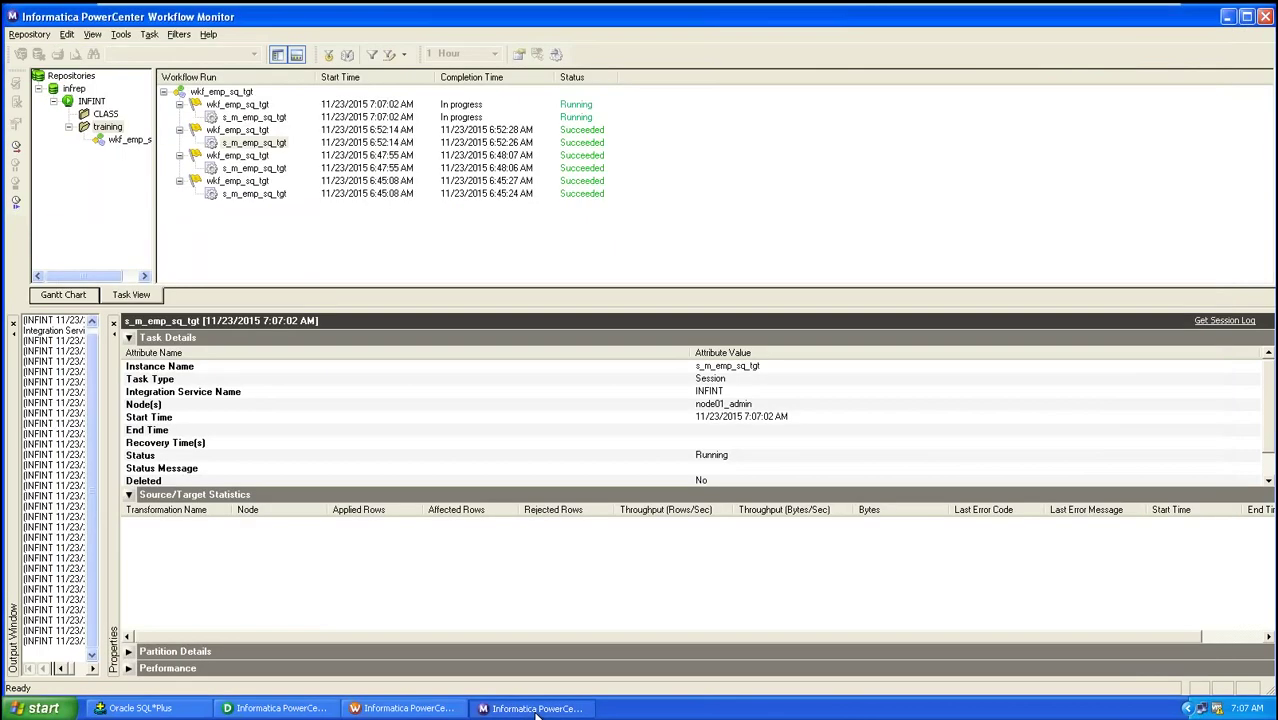
left_click(241, 118)
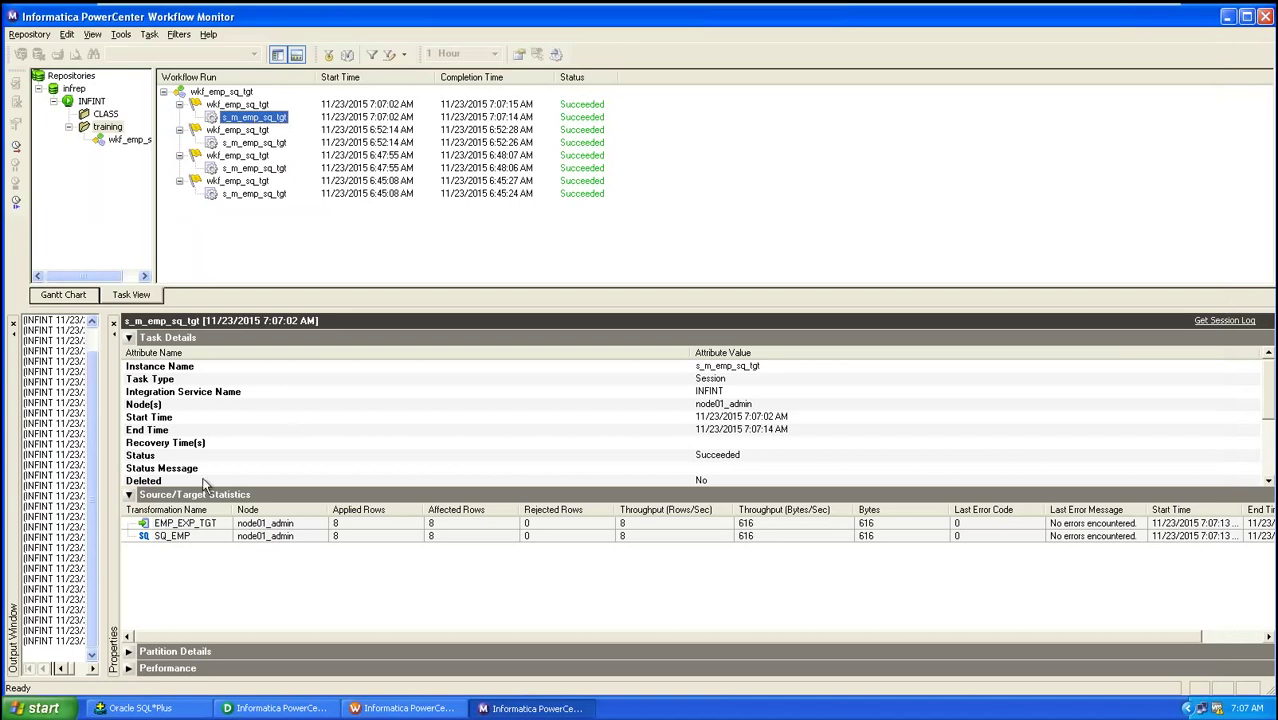
- In Workflow Manager, inspect the SQ_EMP source settings and SQL query in session s_m_emp_sq_tgt, and close both editors without changes
left_click(400, 708)
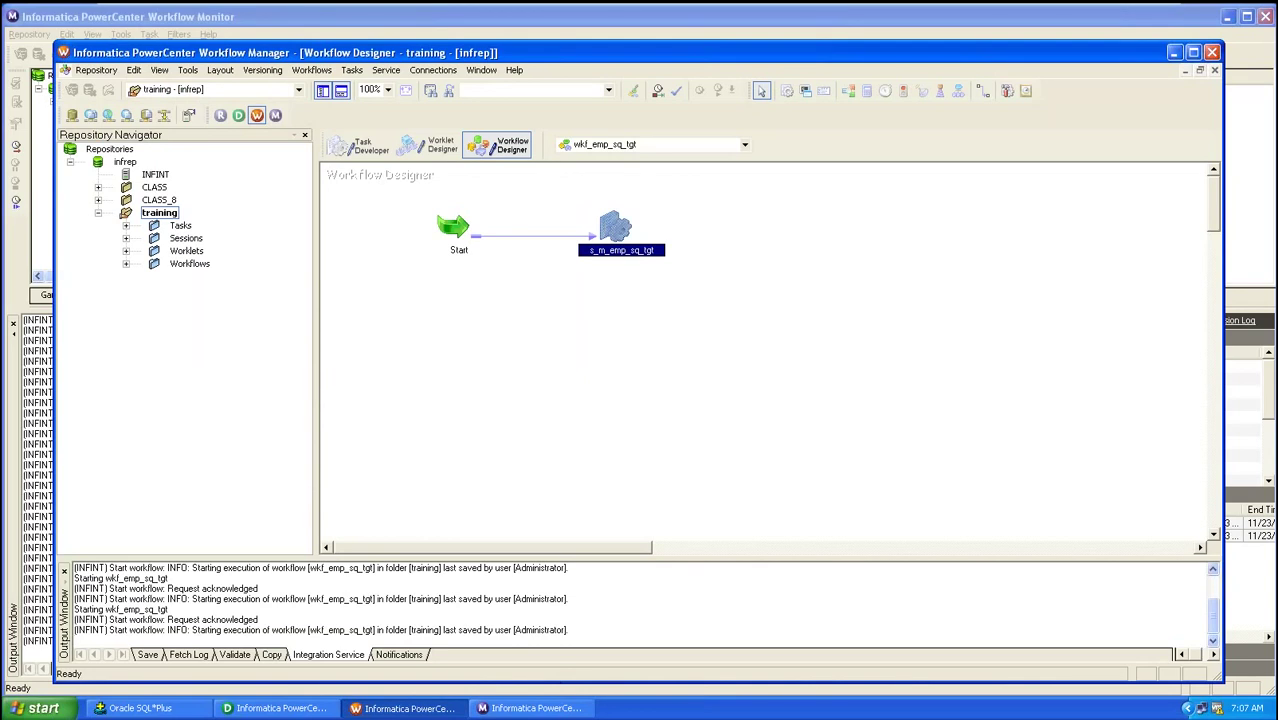
double_click(615, 228)
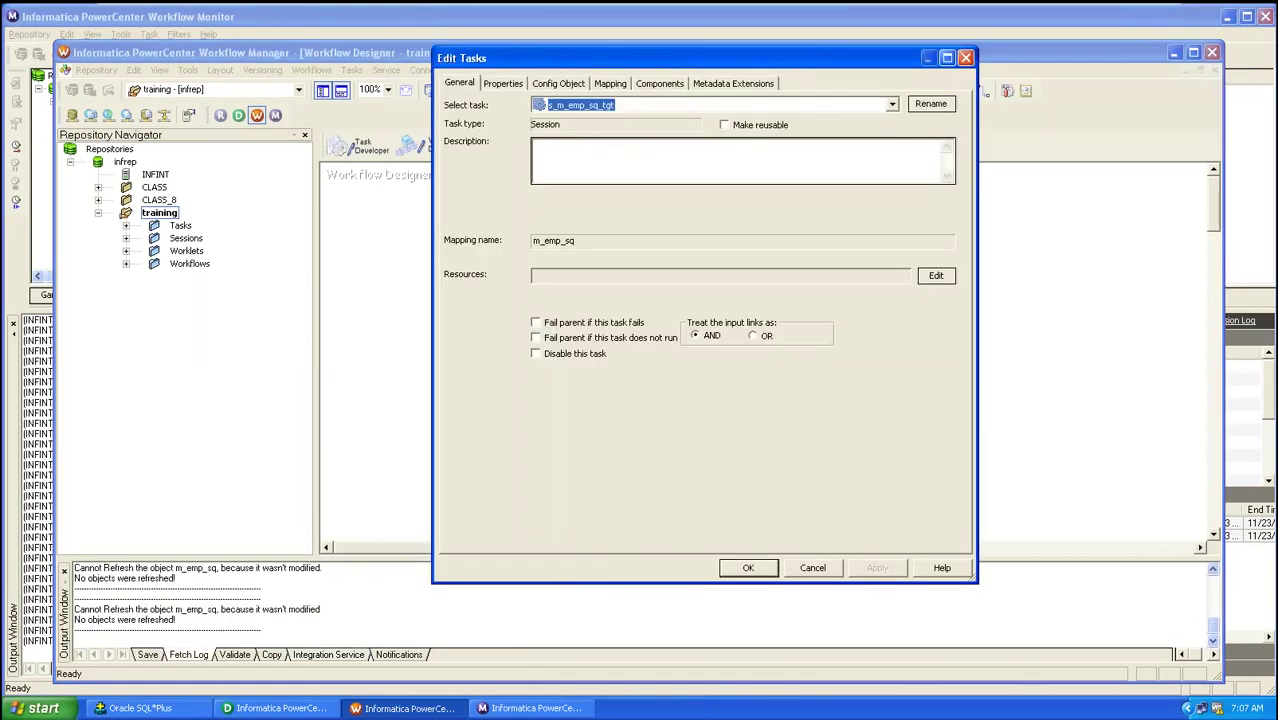
left_click(609, 86)
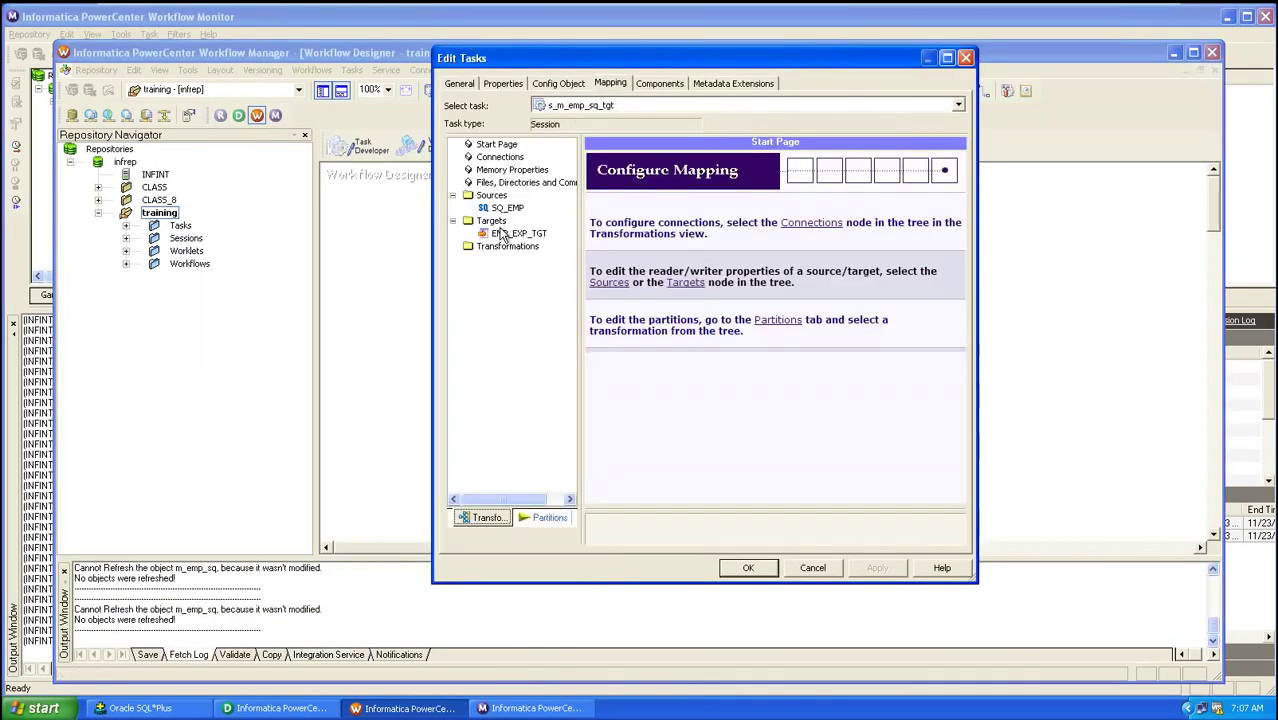
left_click(508, 233)
left_click(508, 208)
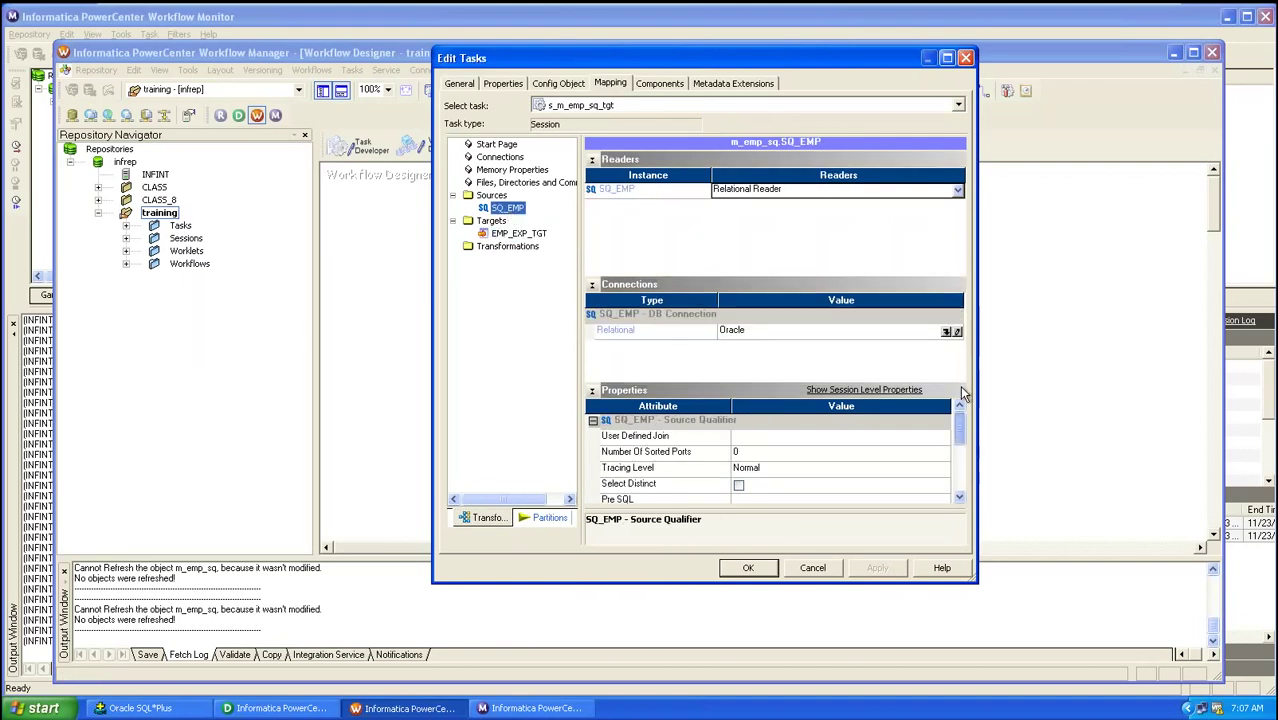
left_click_drag(959, 425, 960, 468)
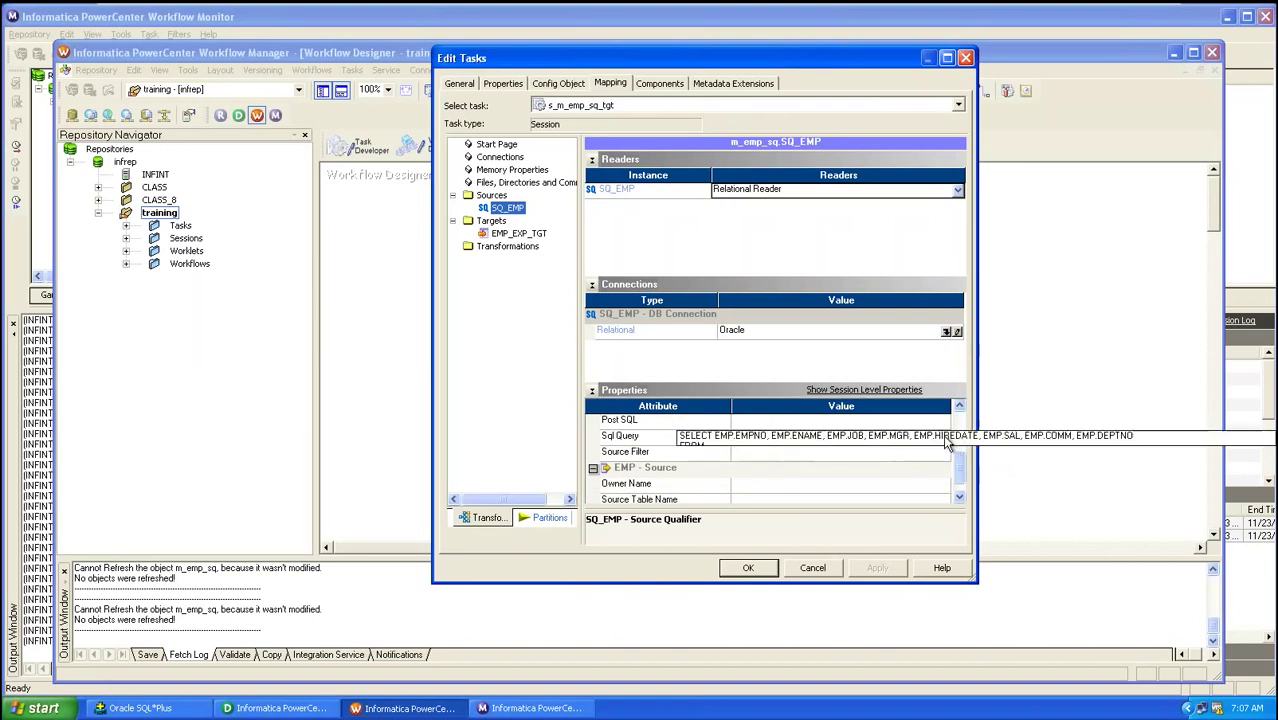
double_click(944, 438)
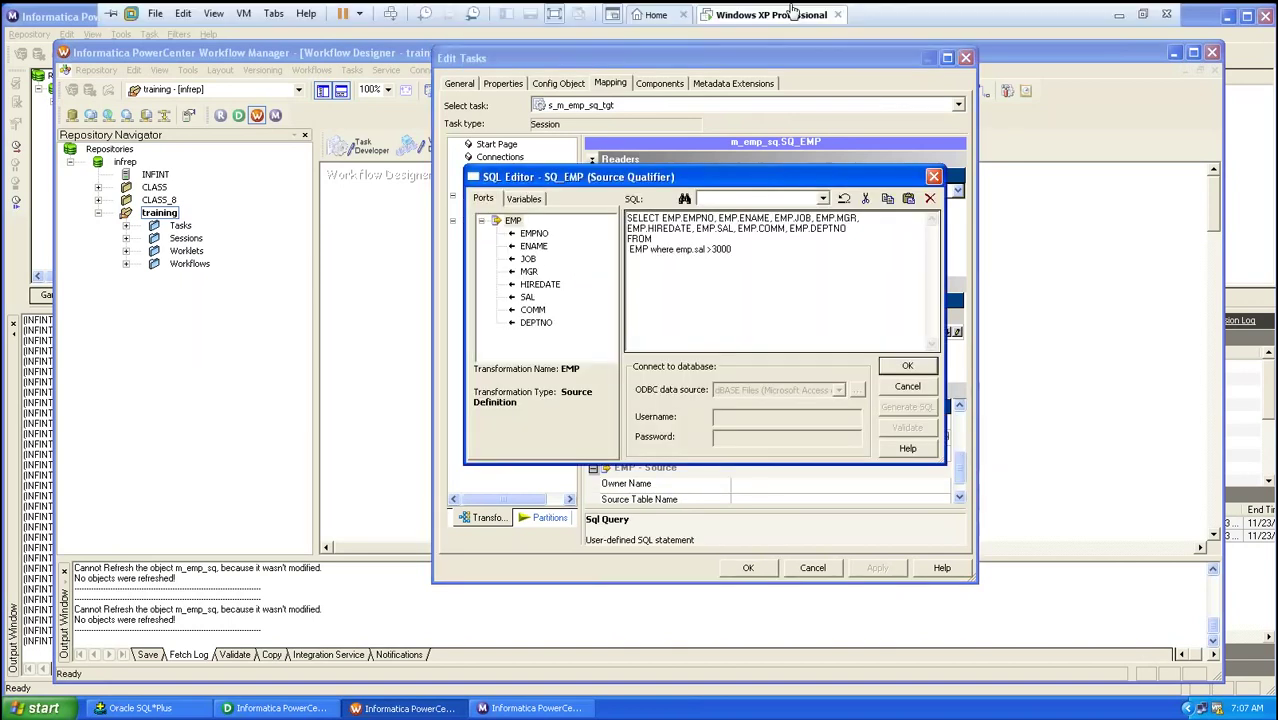
left_click(934, 177)
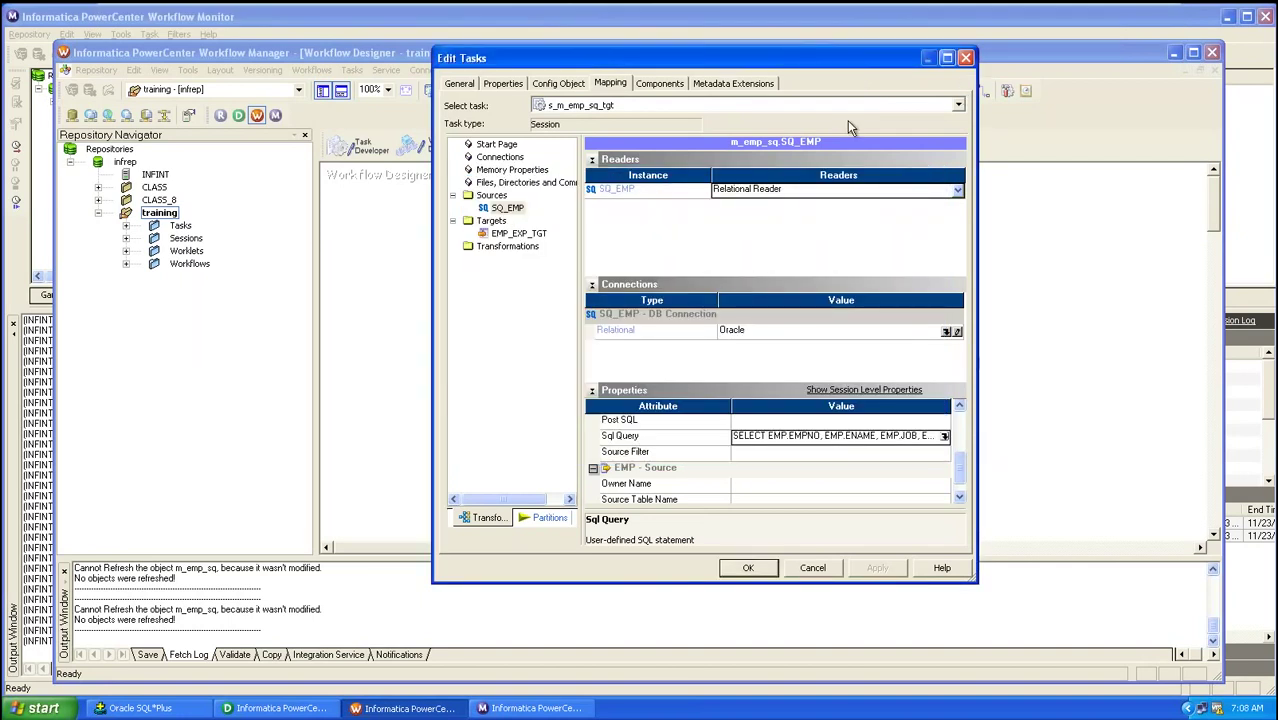
left_click_drag(884, 70, 849, 140)
left_click(930, 128)
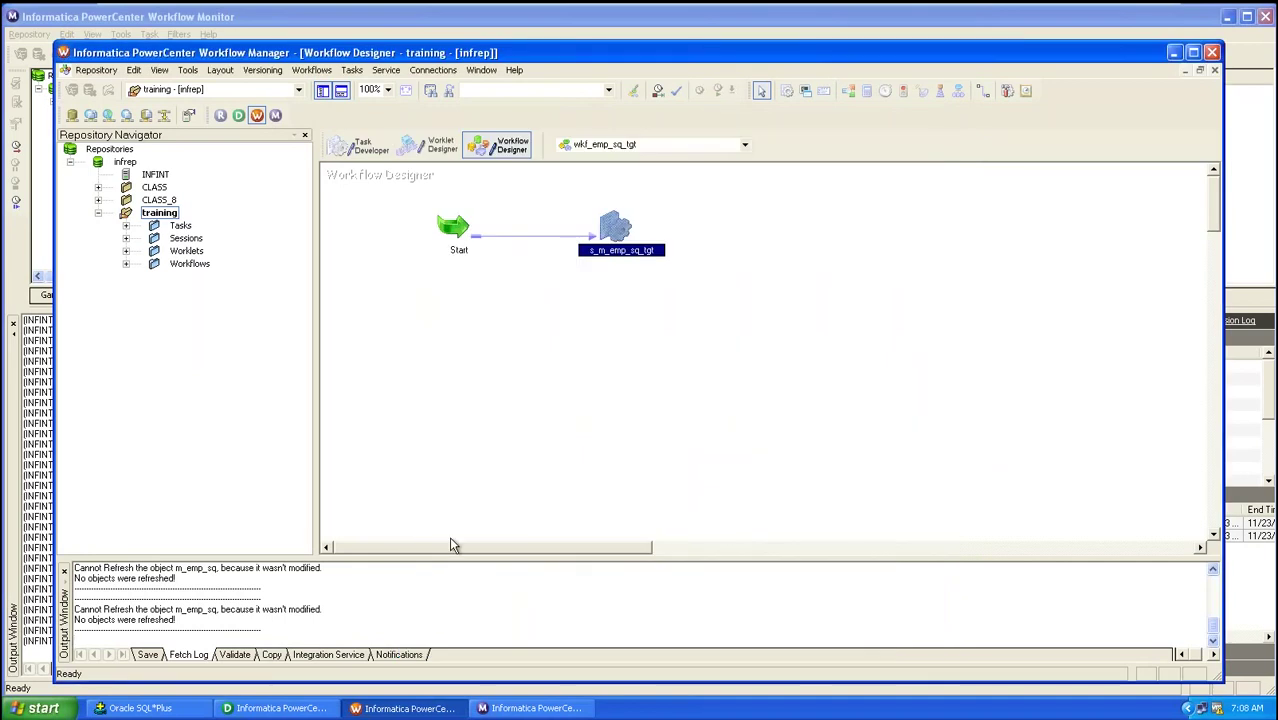
- Switch to Designer, save mapping m_emp_sq and check the sorted ports setting in SQ_EMP's properties
left_click(276, 708)
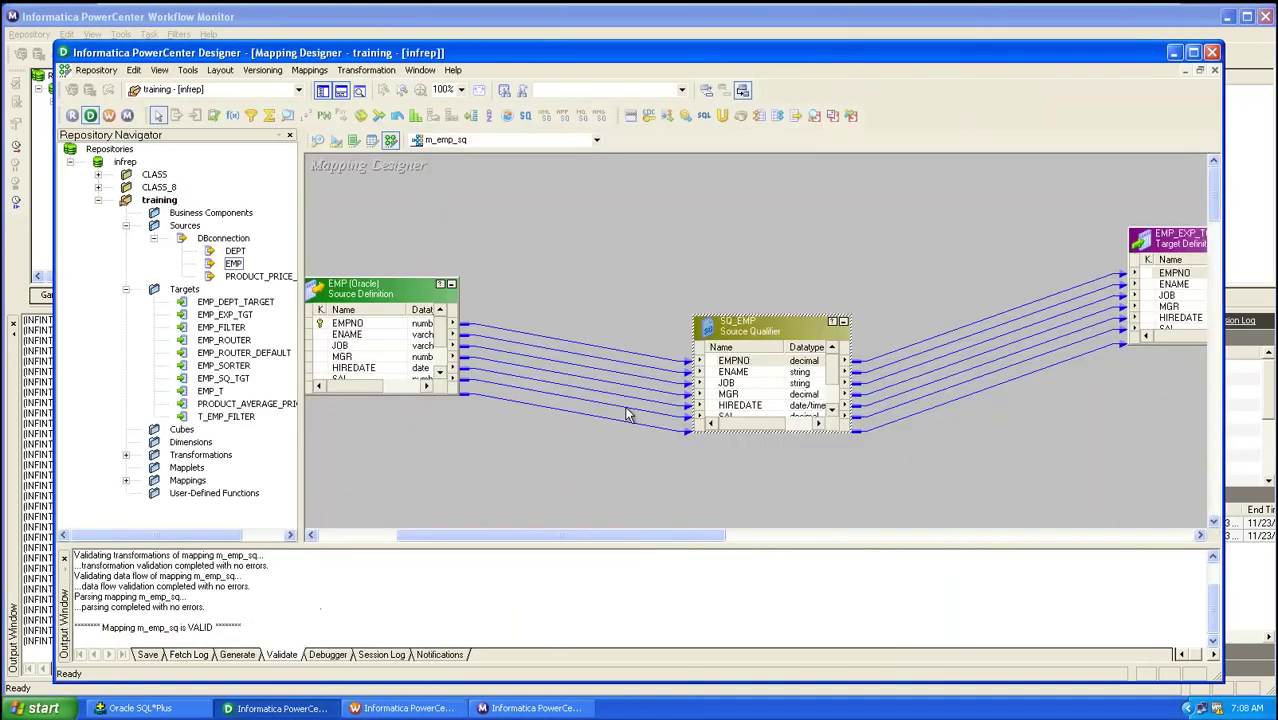
key("ctrl+s")
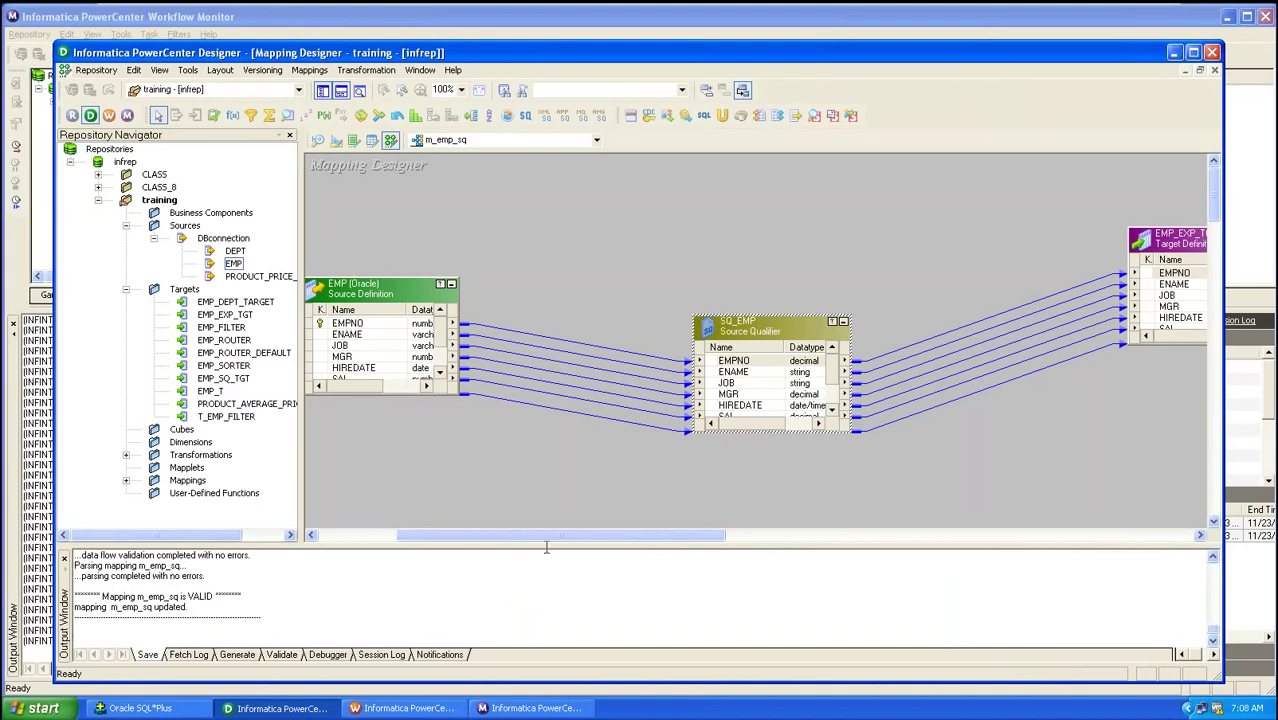
double_click(776, 332)
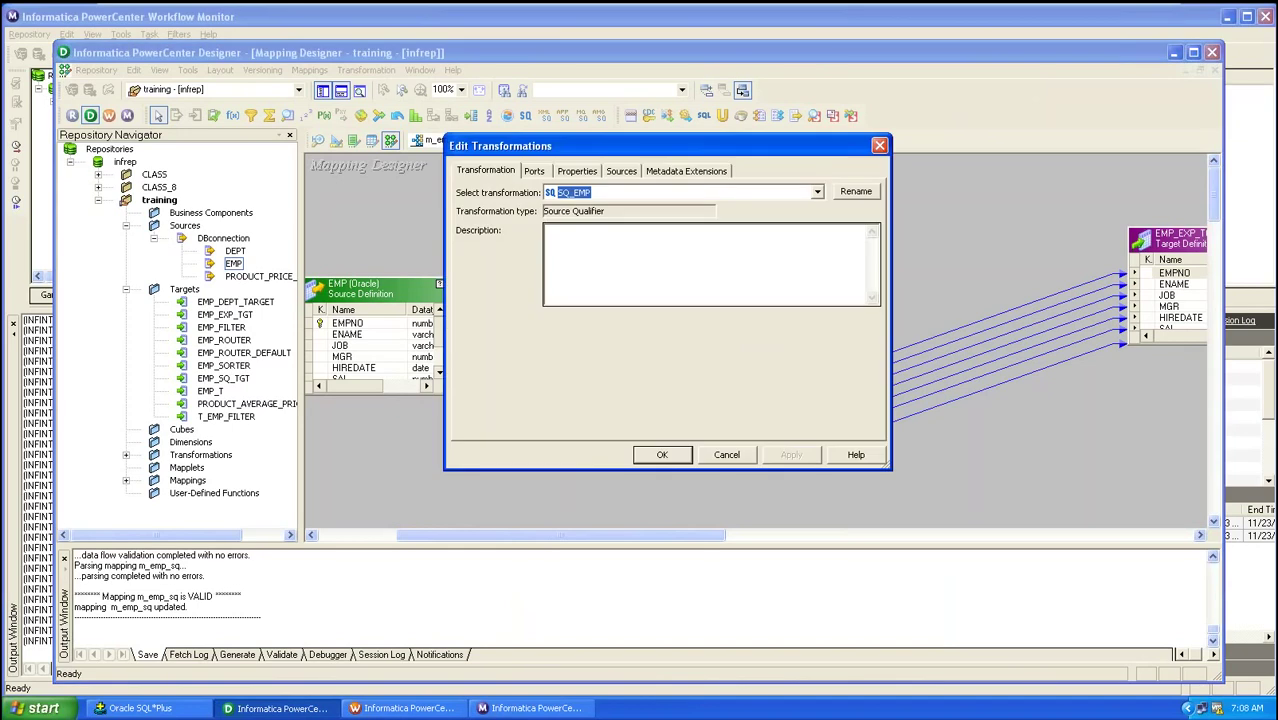
left_click(534, 171)
left_click(560, 173)
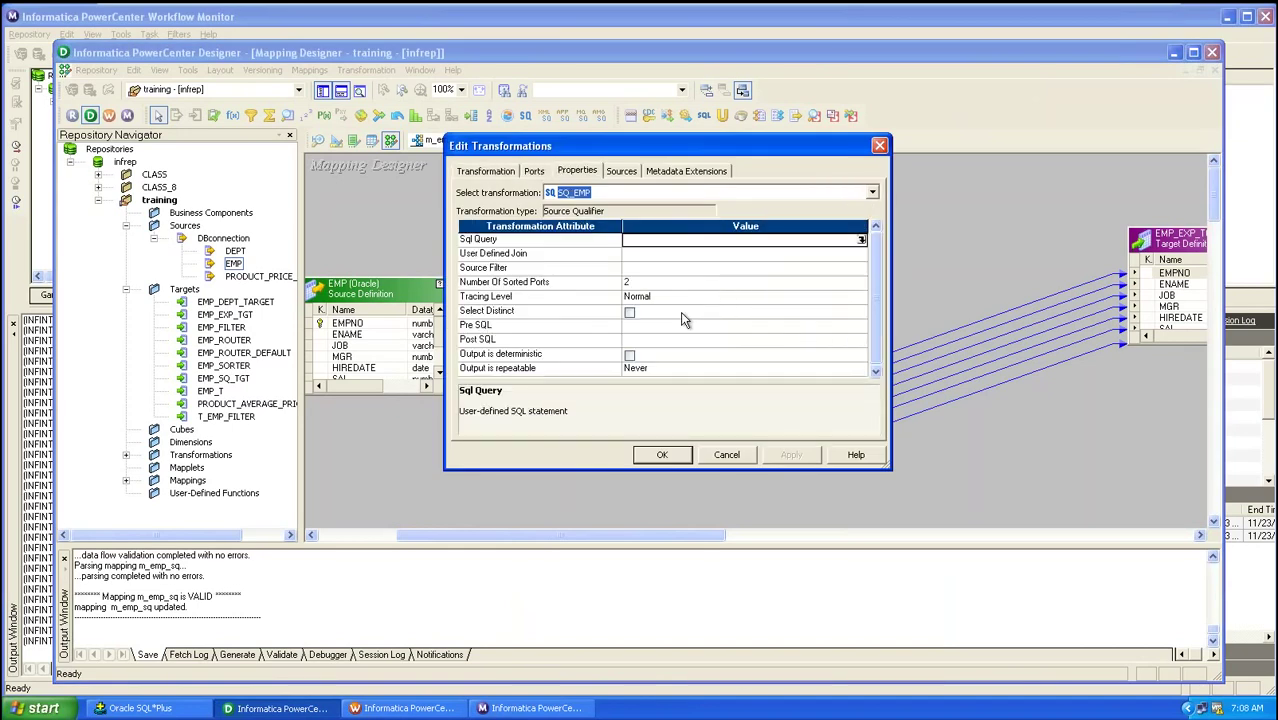
left_click(661, 455)
- Switch to Workflow Manager, refresh the mapping of session s_m_emp_sq_tgt and save workflow wkf_emp_sq_tgt
left_click(403, 708)
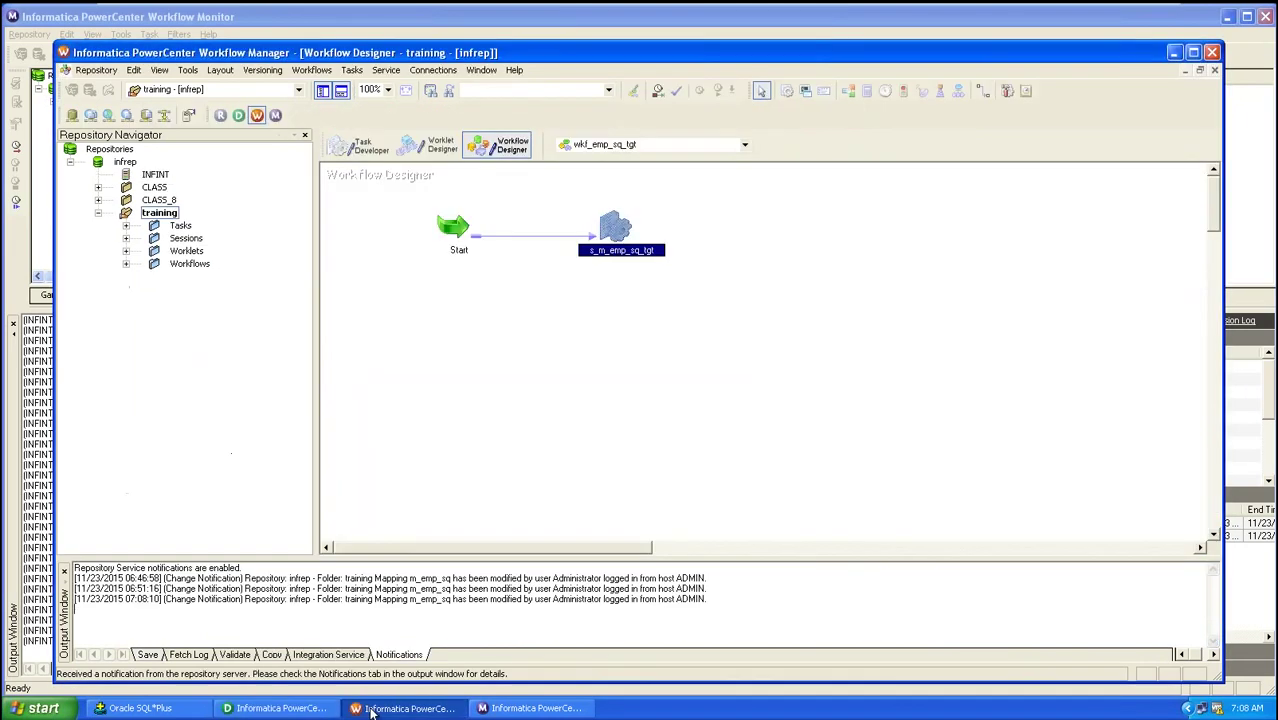
right_click(610, 220)
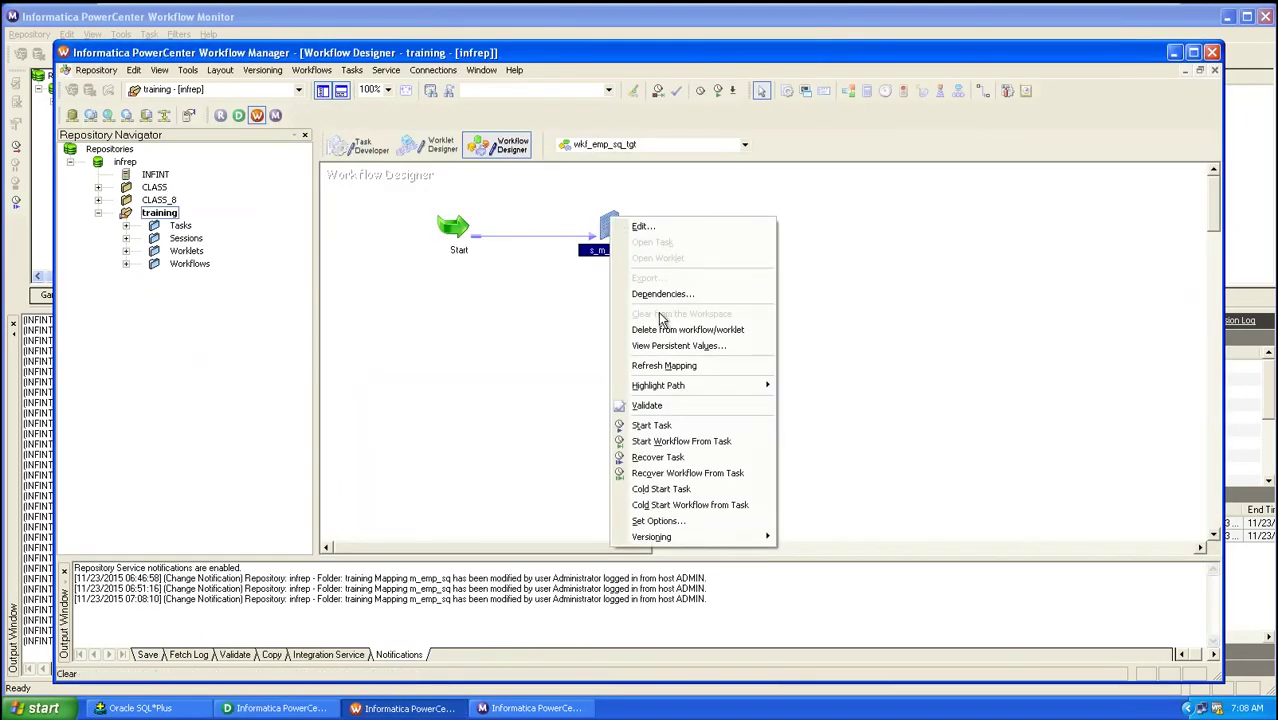
left_click(666, 365)
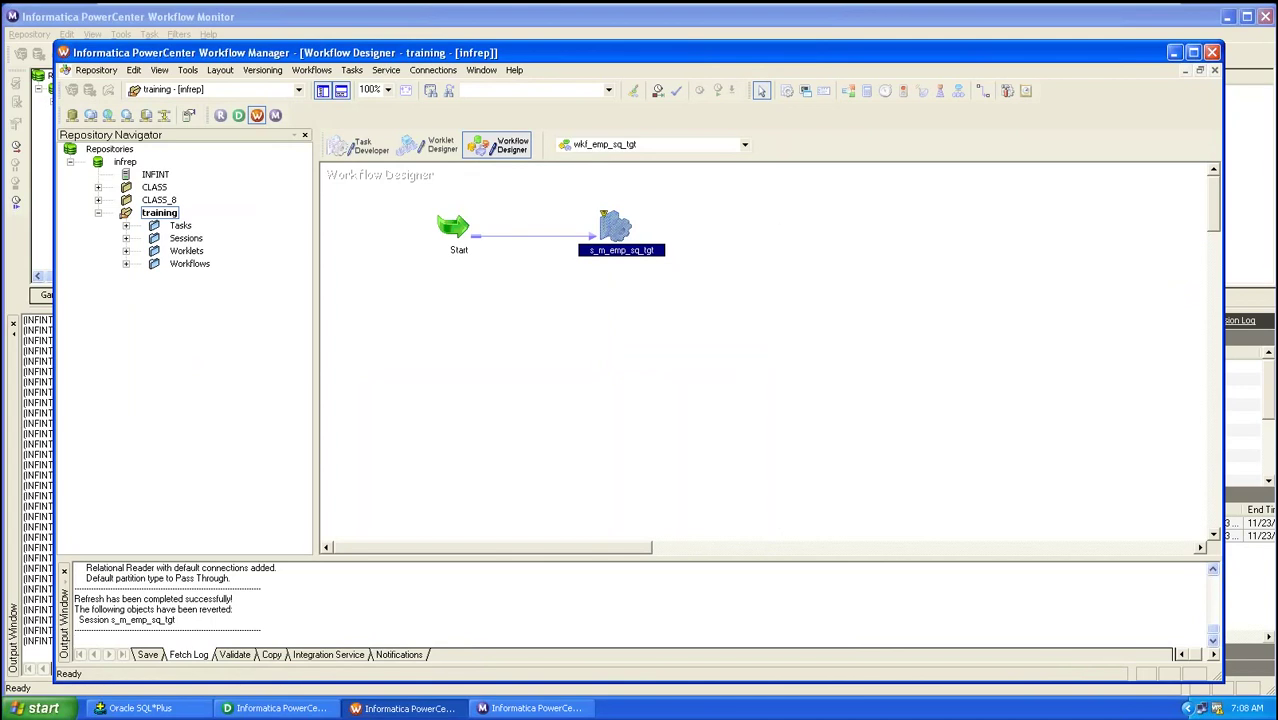
key("ctrl+s")
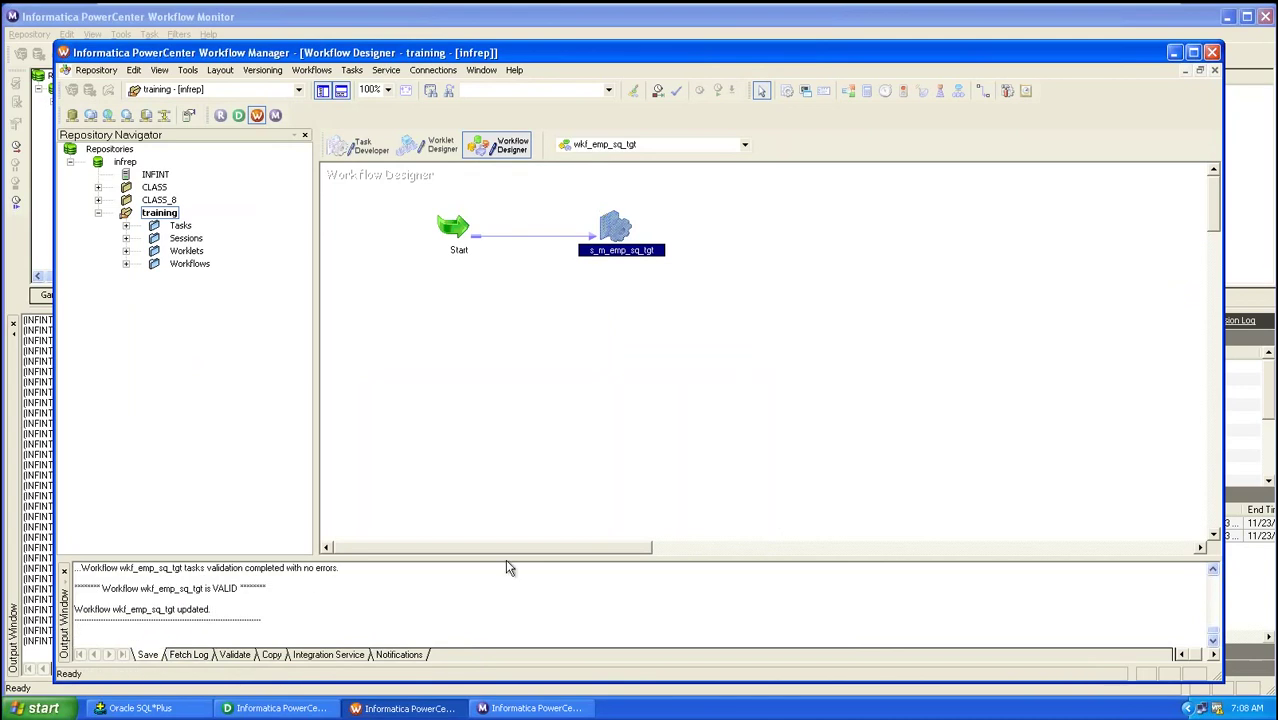
- Switch to Designer, set the source filter of SQ_EMP to EMP.DEPTNO=20 and save mapping m_emp_sq
left_click(275, 708)
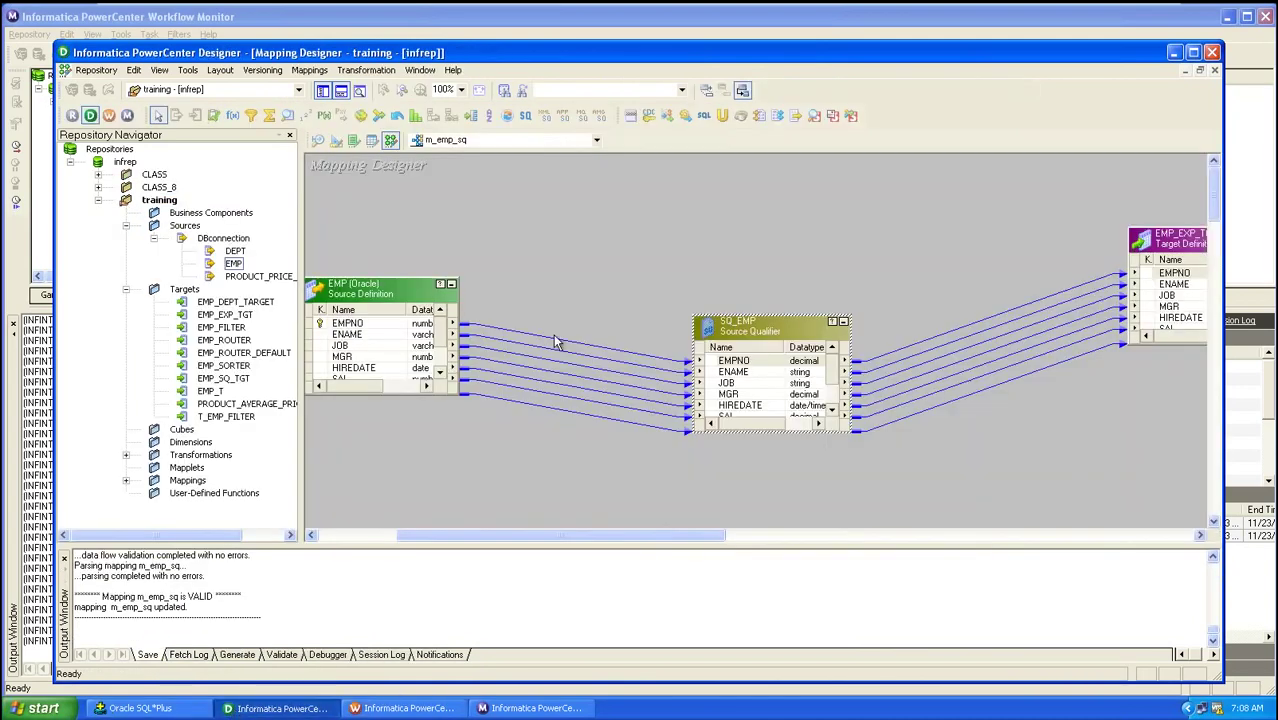
double_click(754, 330)
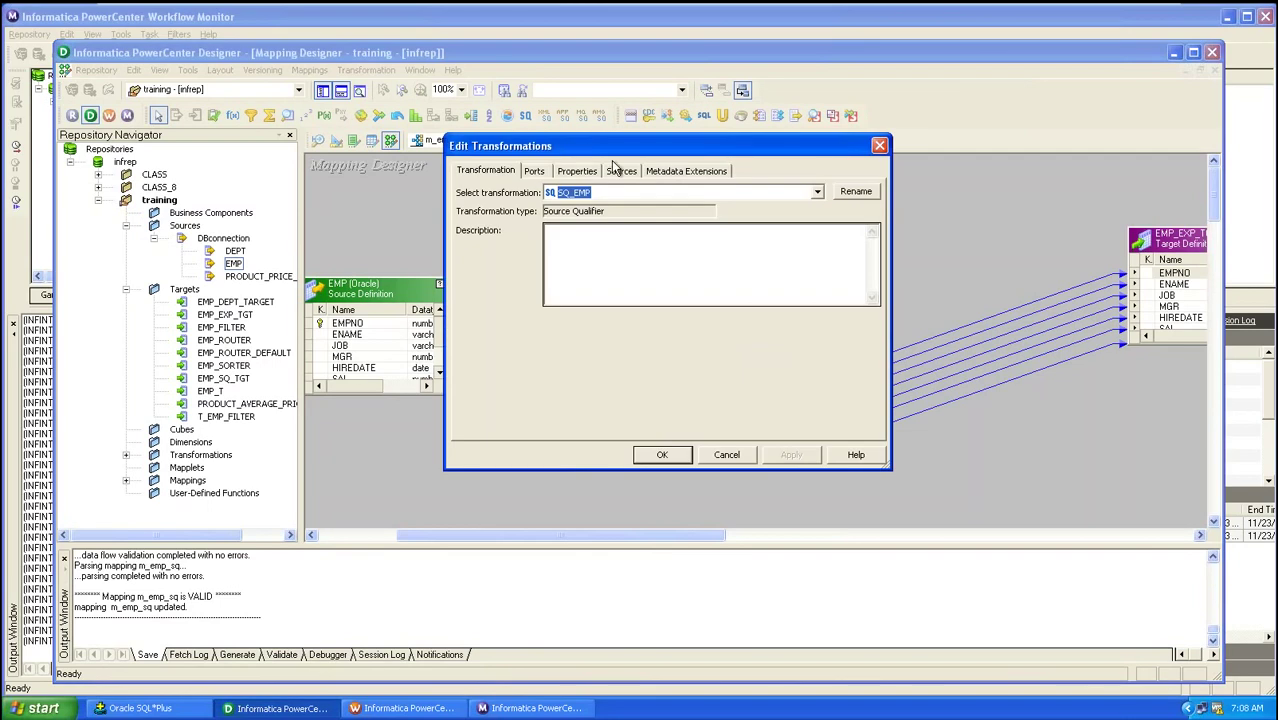
left_click(578, 172)
left_click(660, 270)
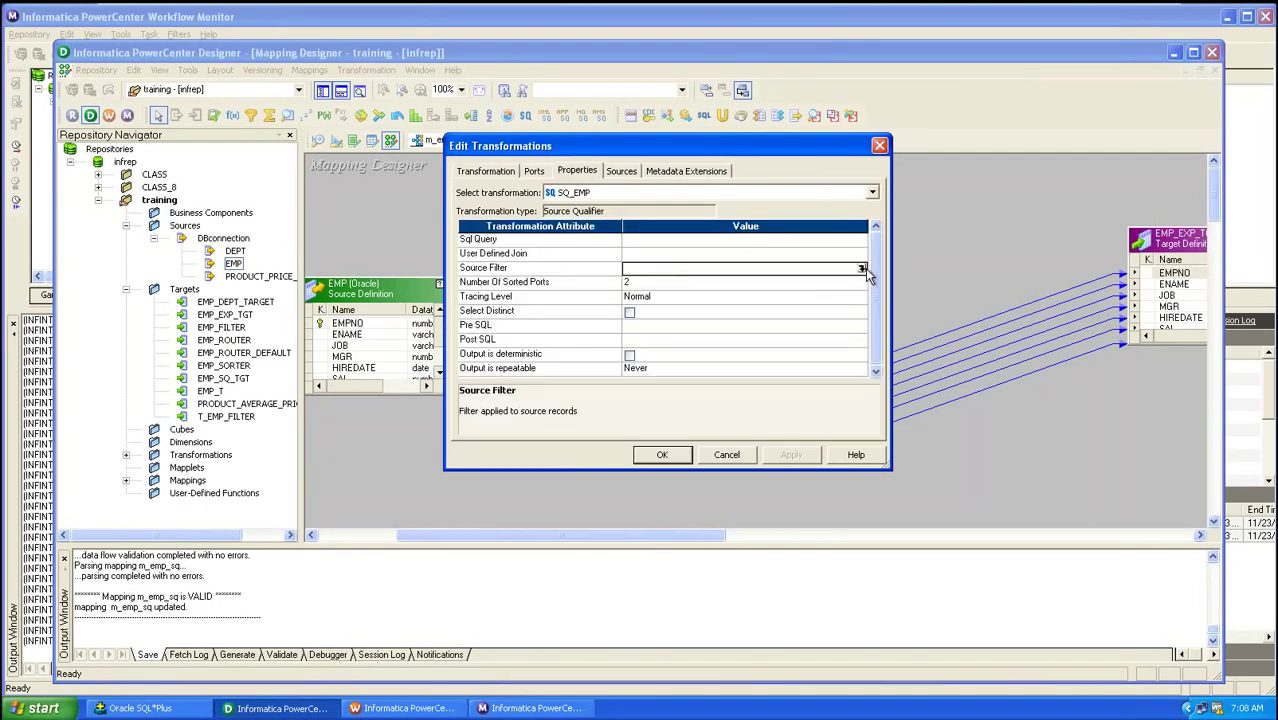
left_click(861, 269)
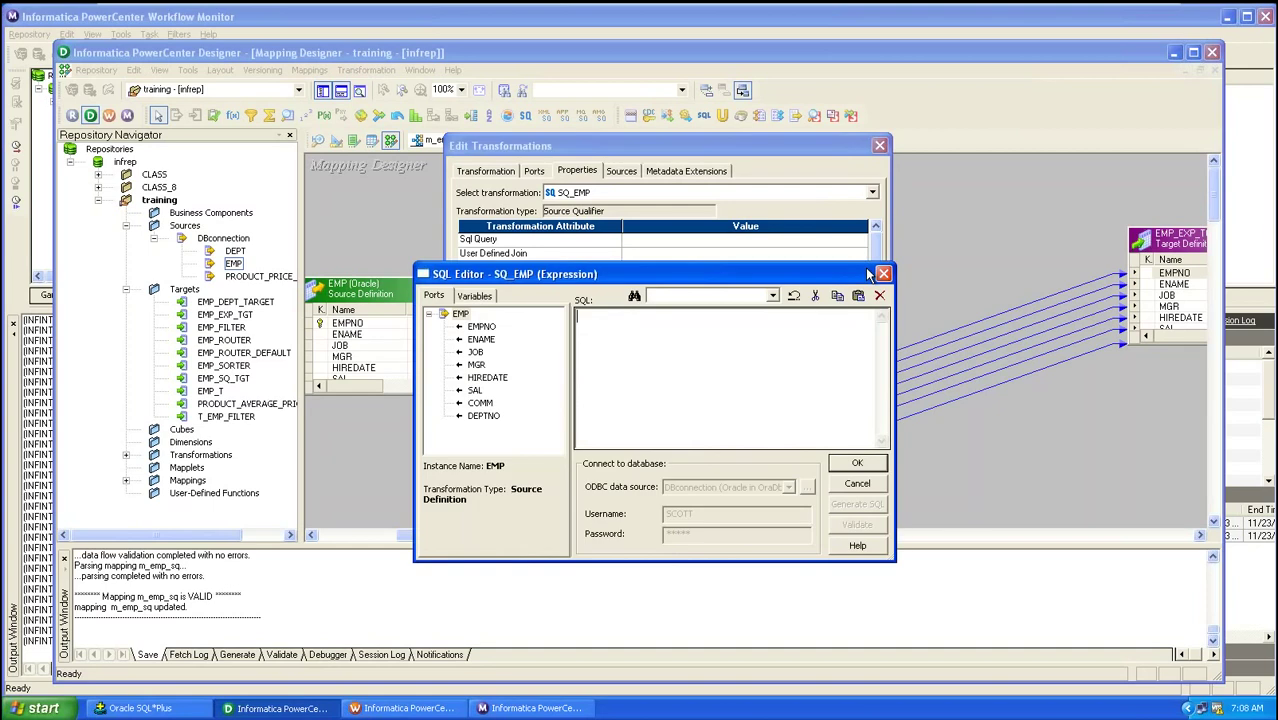
double_click(485, 416)
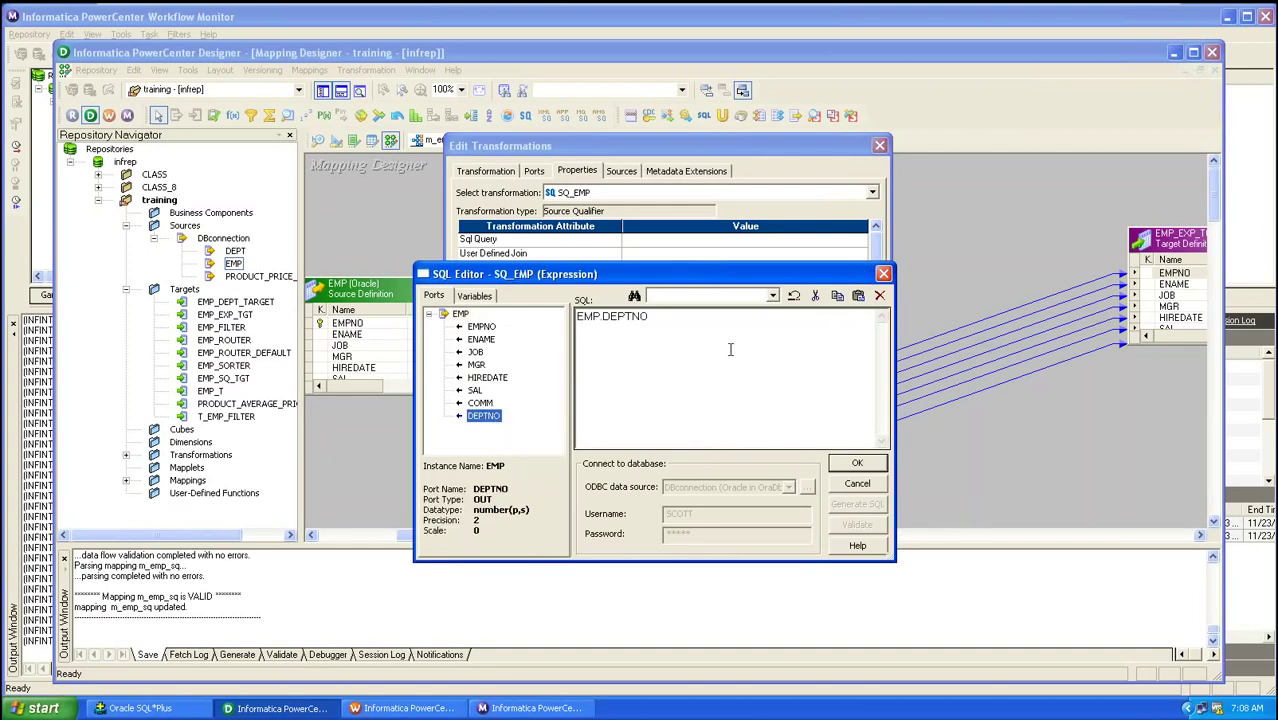
left_click(715, 317)
type("=10")
key("BackSpace")
type("20")
left_click(866, 466)
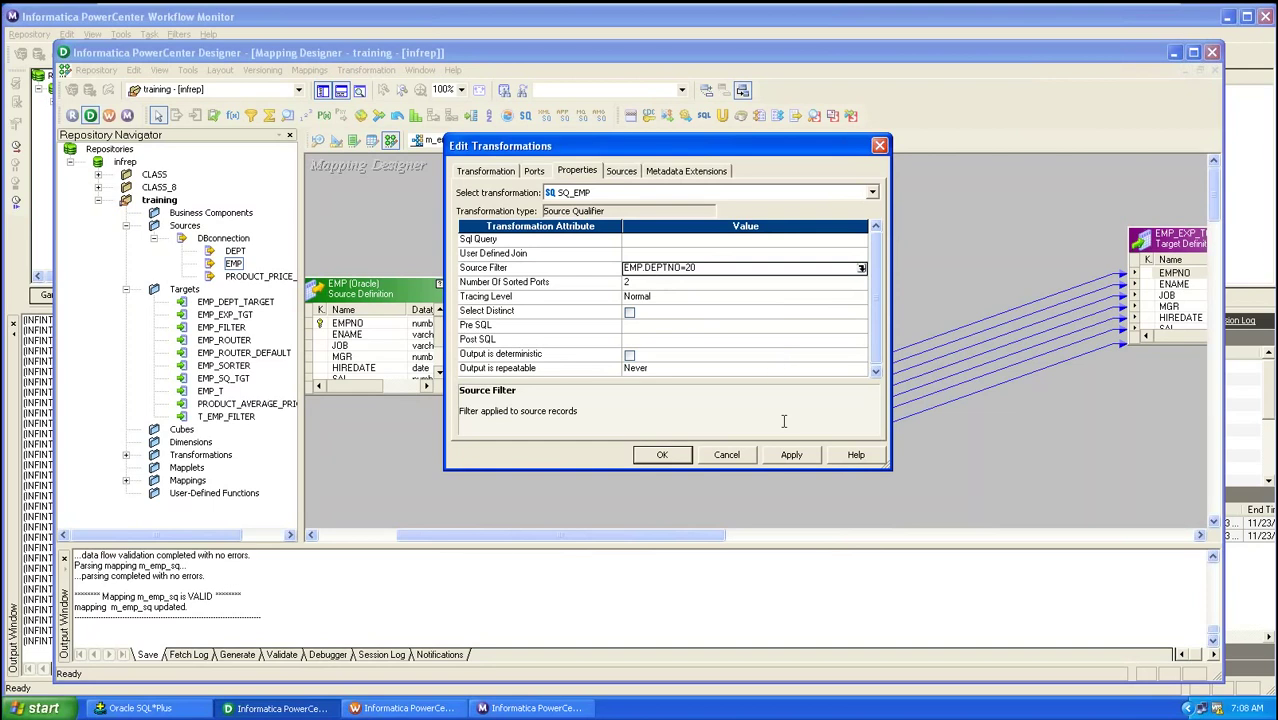
left_click(790, 454)
left_click(660, 455)
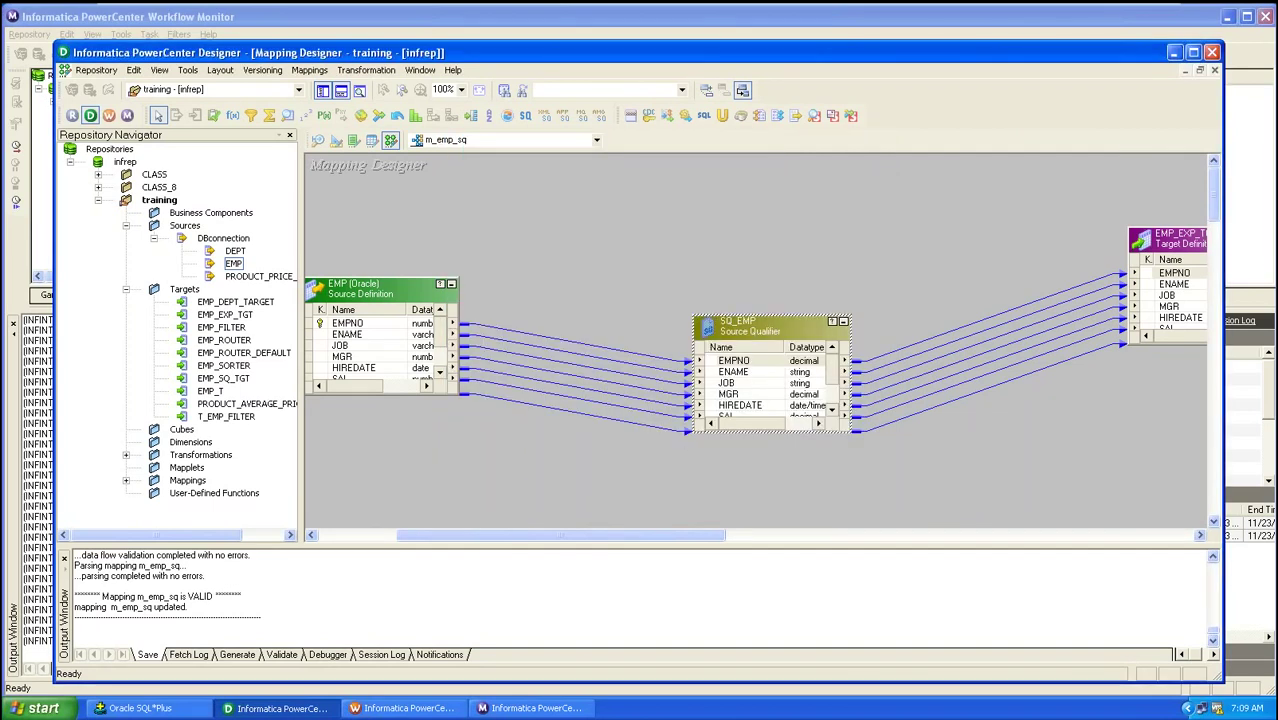
- Switch to Workflow Manager, refresh the mapping of session s_m_emp_sq_tgt and save the workflow with the new source filter
left_click(400, 708)
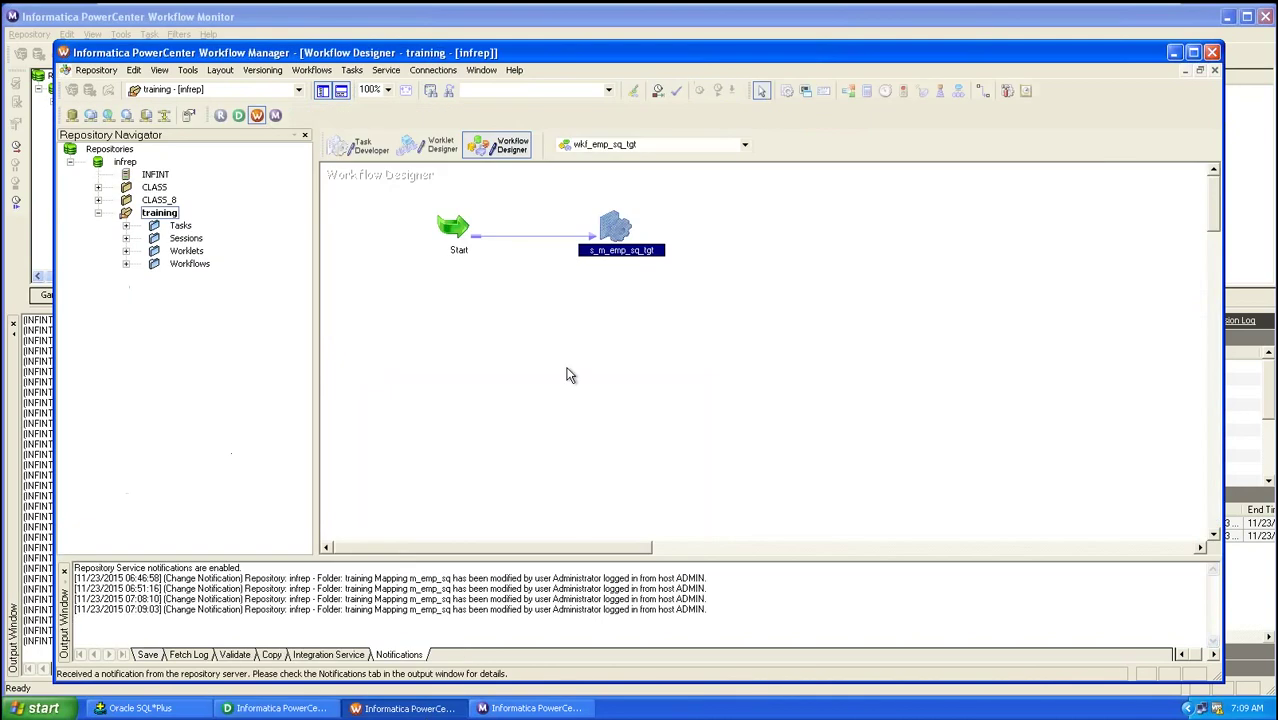
left_click(620, 220)
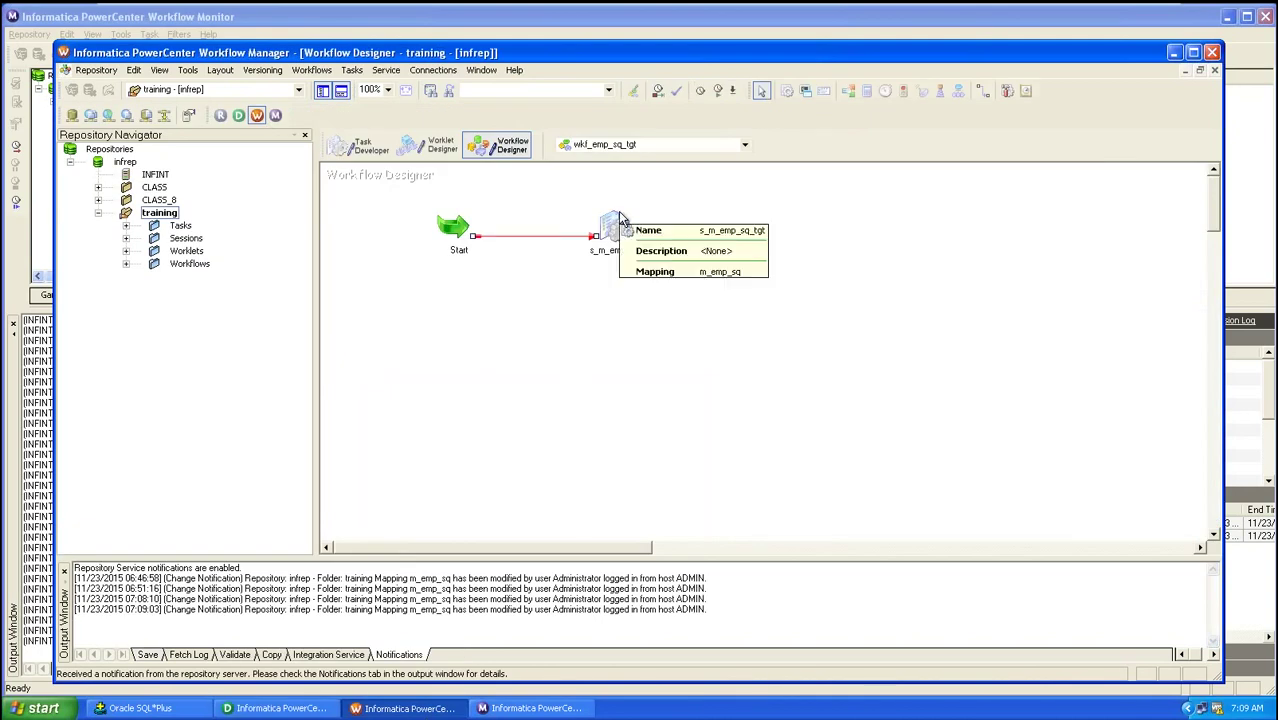
right_click(620, 220)
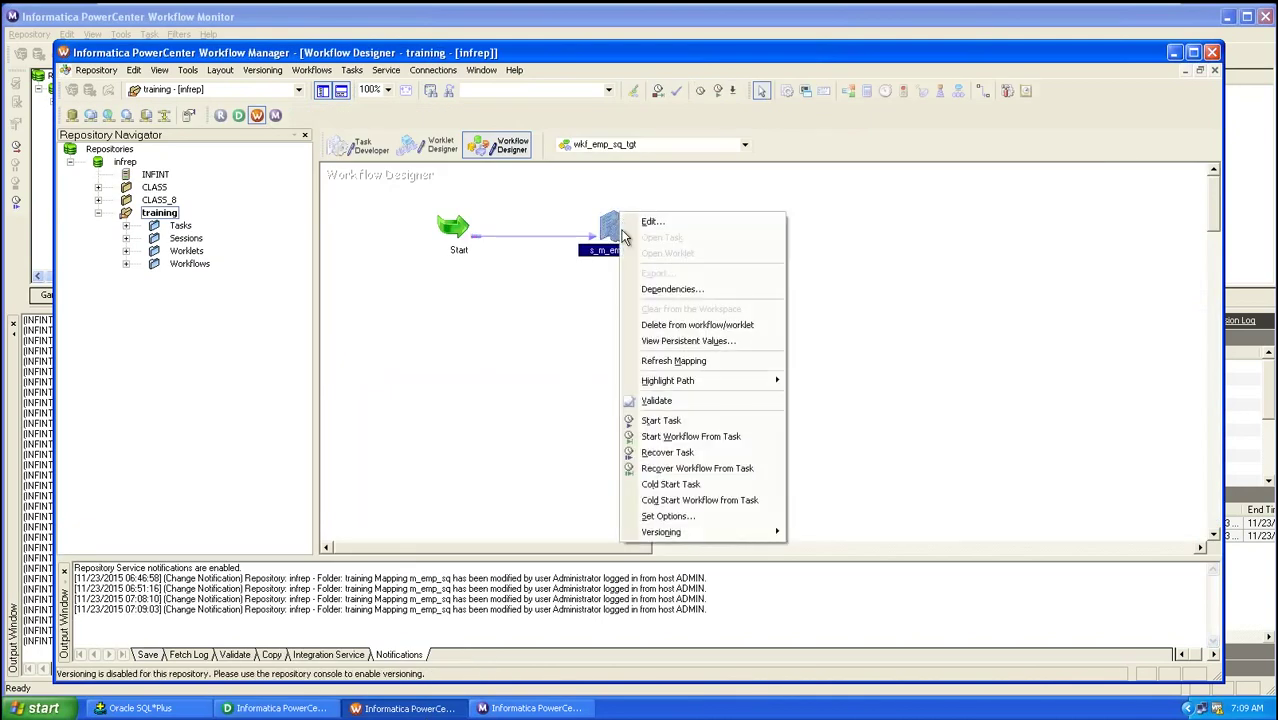
left_click(700, 362)
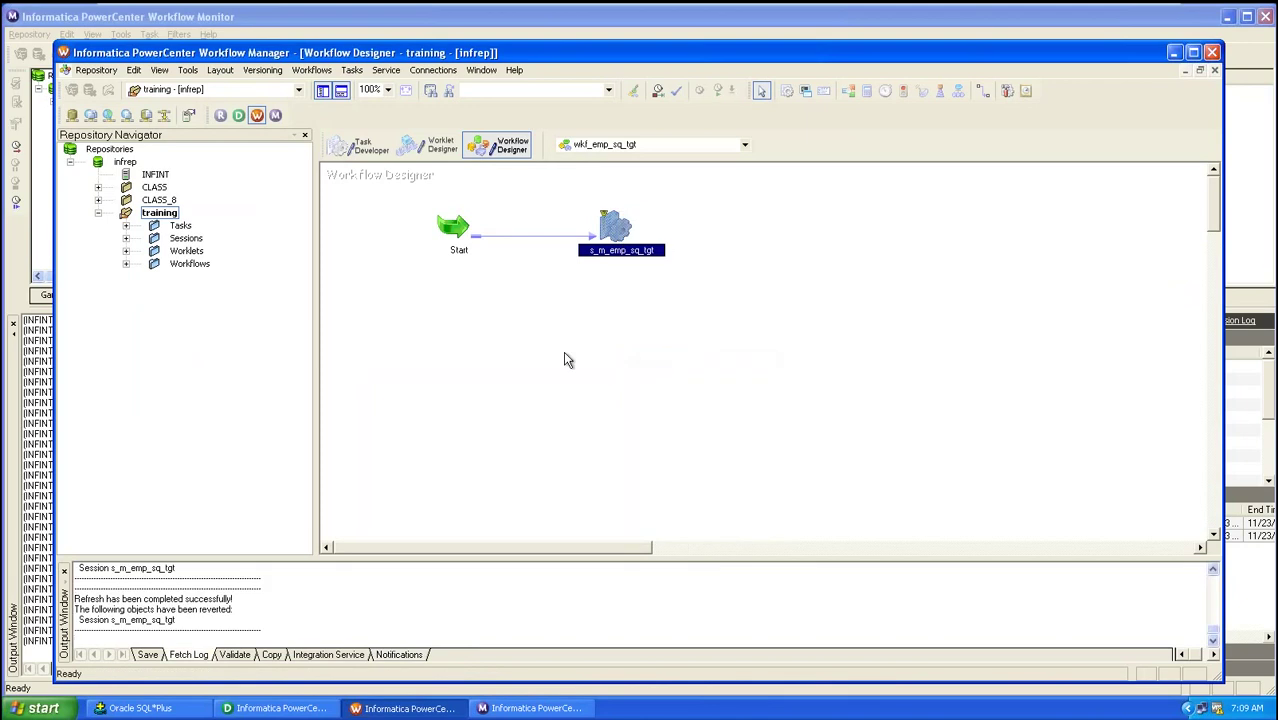
key("ctrl+s")
left_click(311, 70)
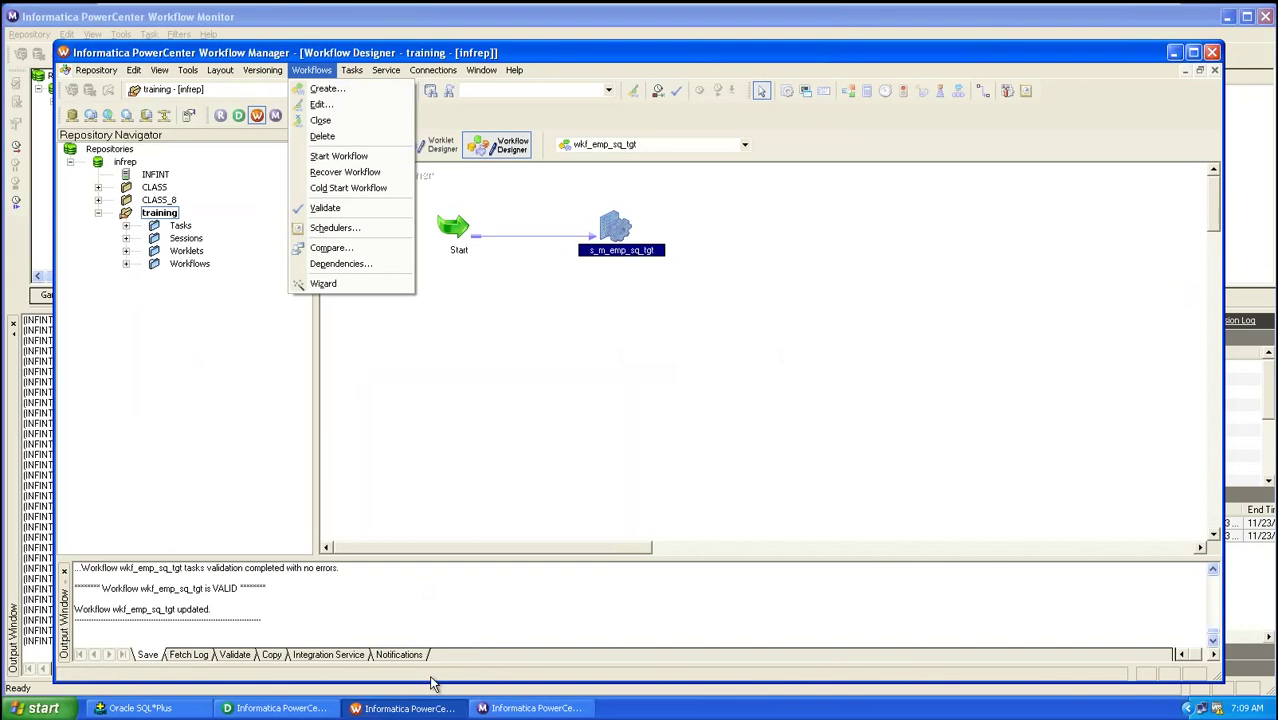
left_click(596, 234)
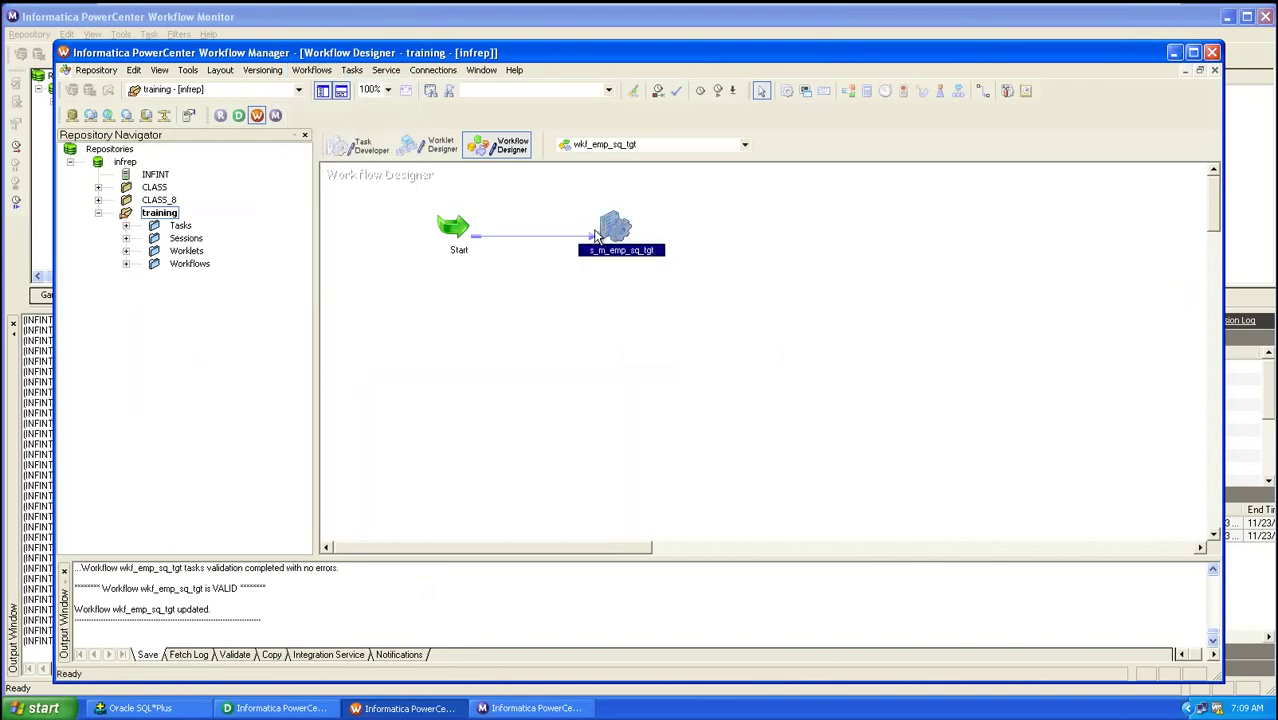
- Enable the truncate target table option for target EMP_EXP_TGT in session s_m_emp_sq_tgt and save the workflow
double_click(600, 236)
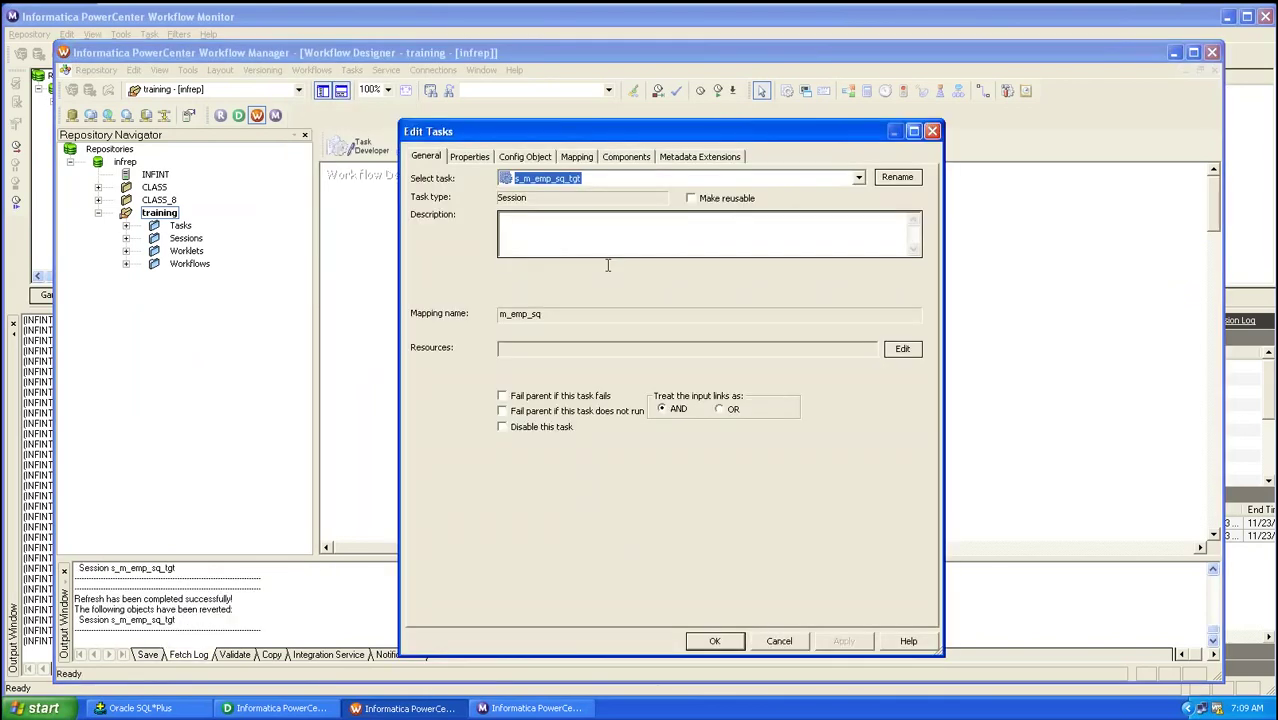
left_click(576, 157)
left_click(486, 307)
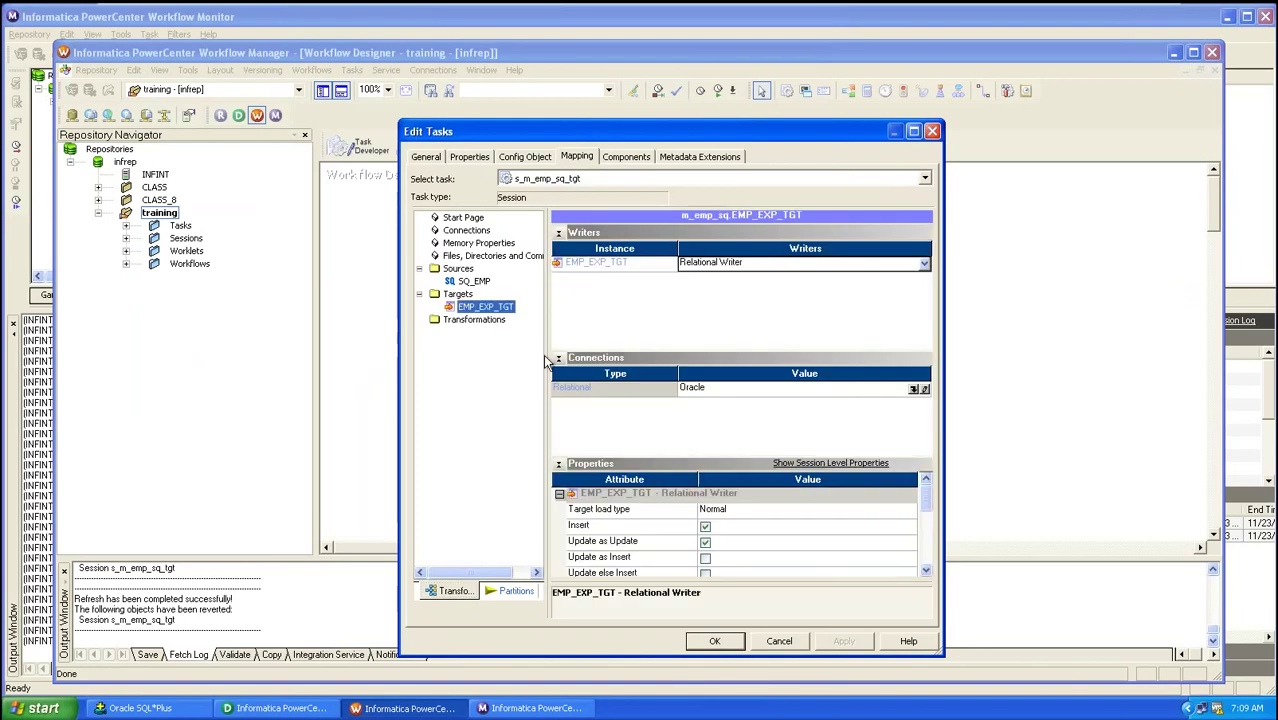
left_click_drag(918, 505, 927, 521)
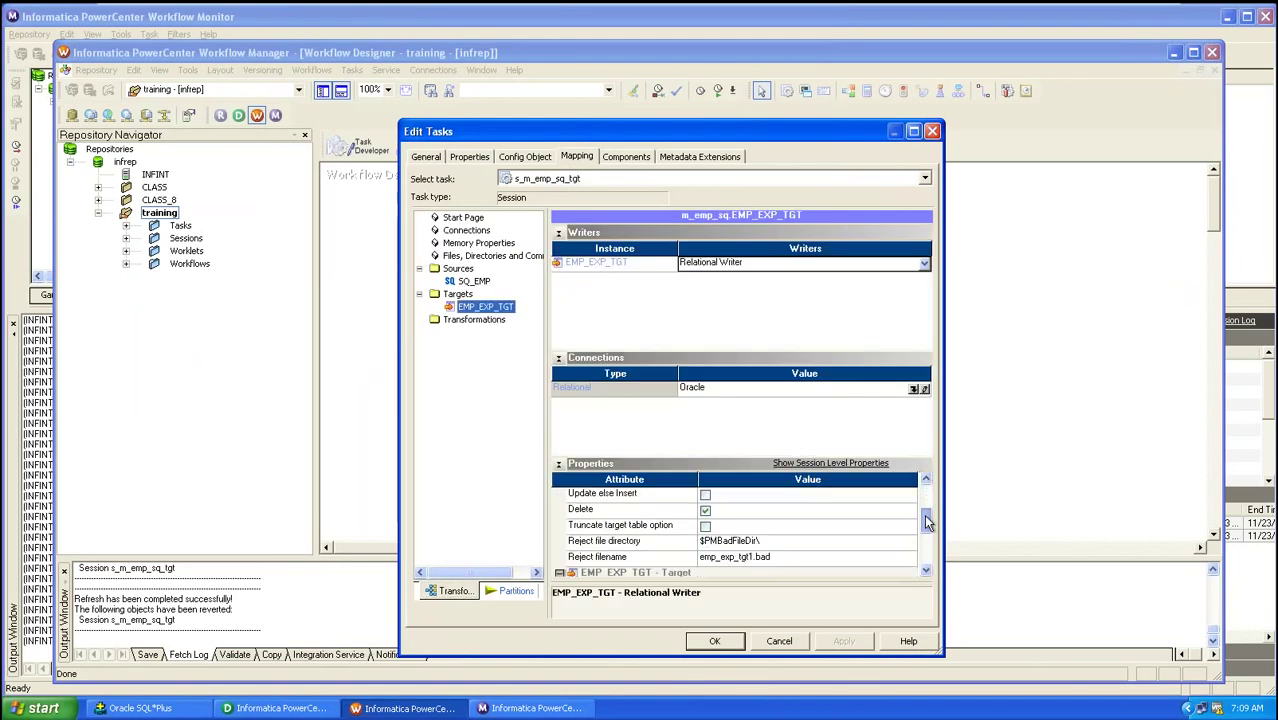
left_click(705, 526)
left_click(844, 641)
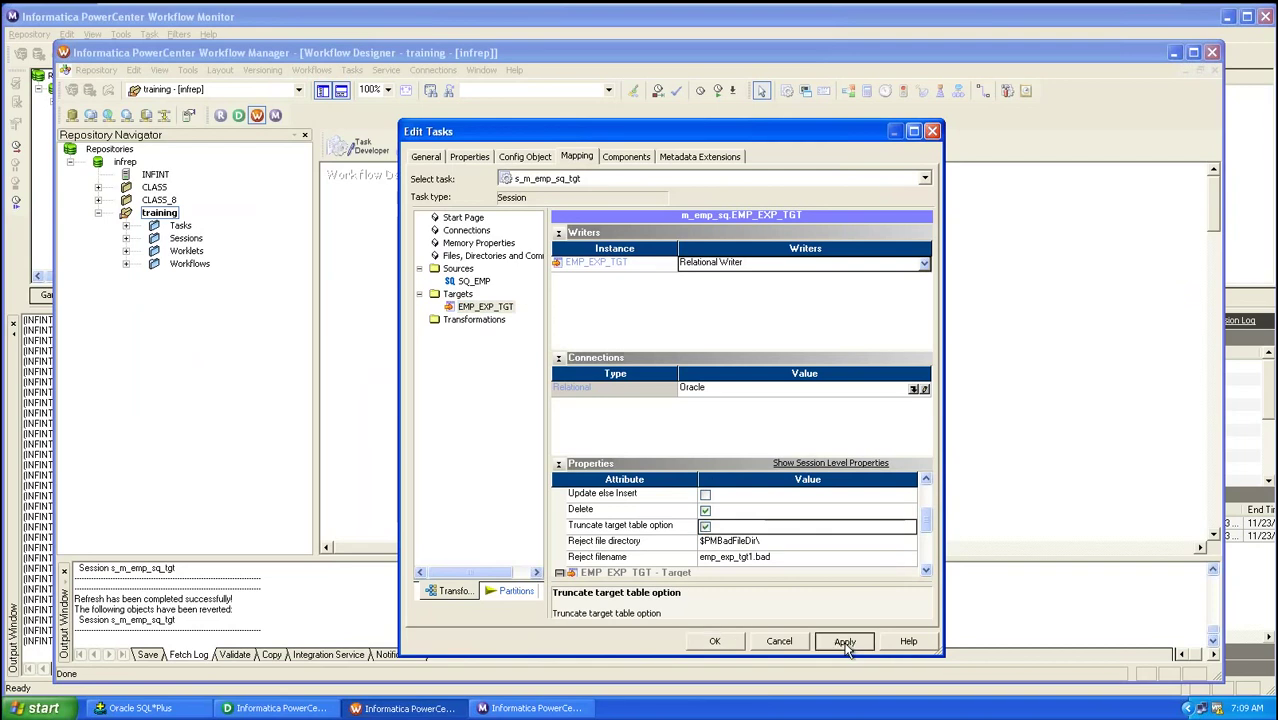
left_click(715, 641)
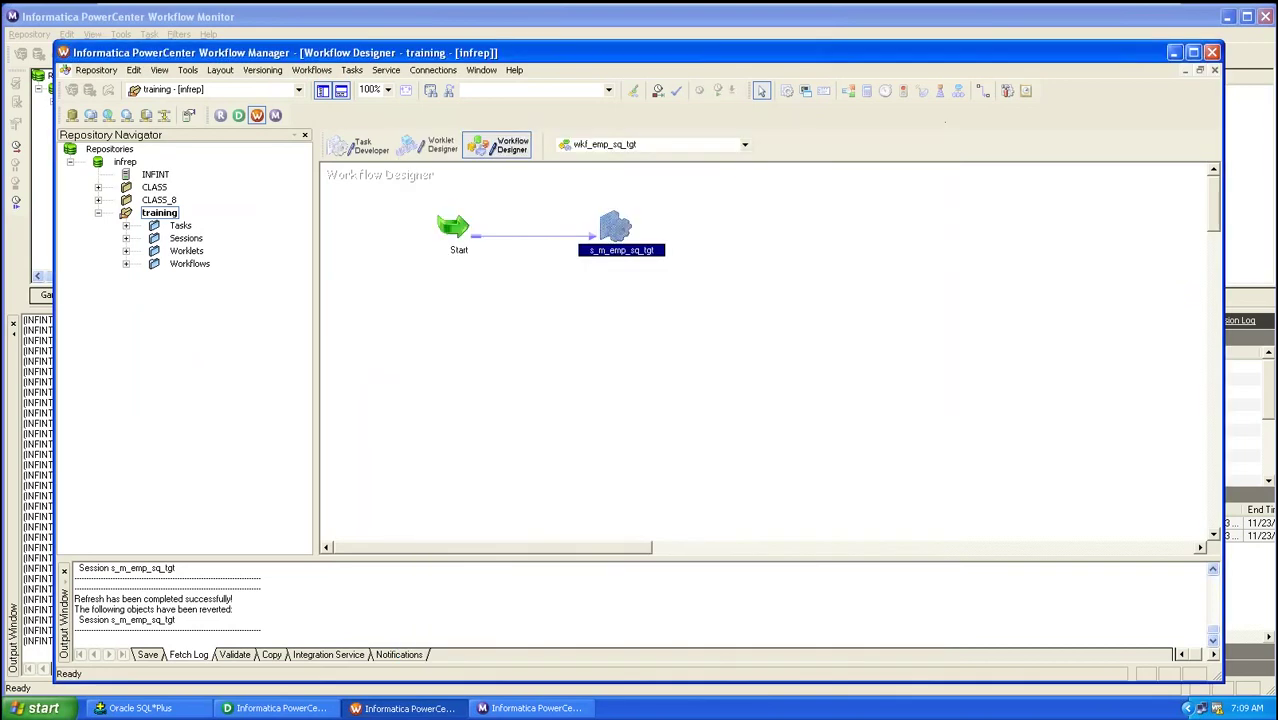
key("ctrl+s")
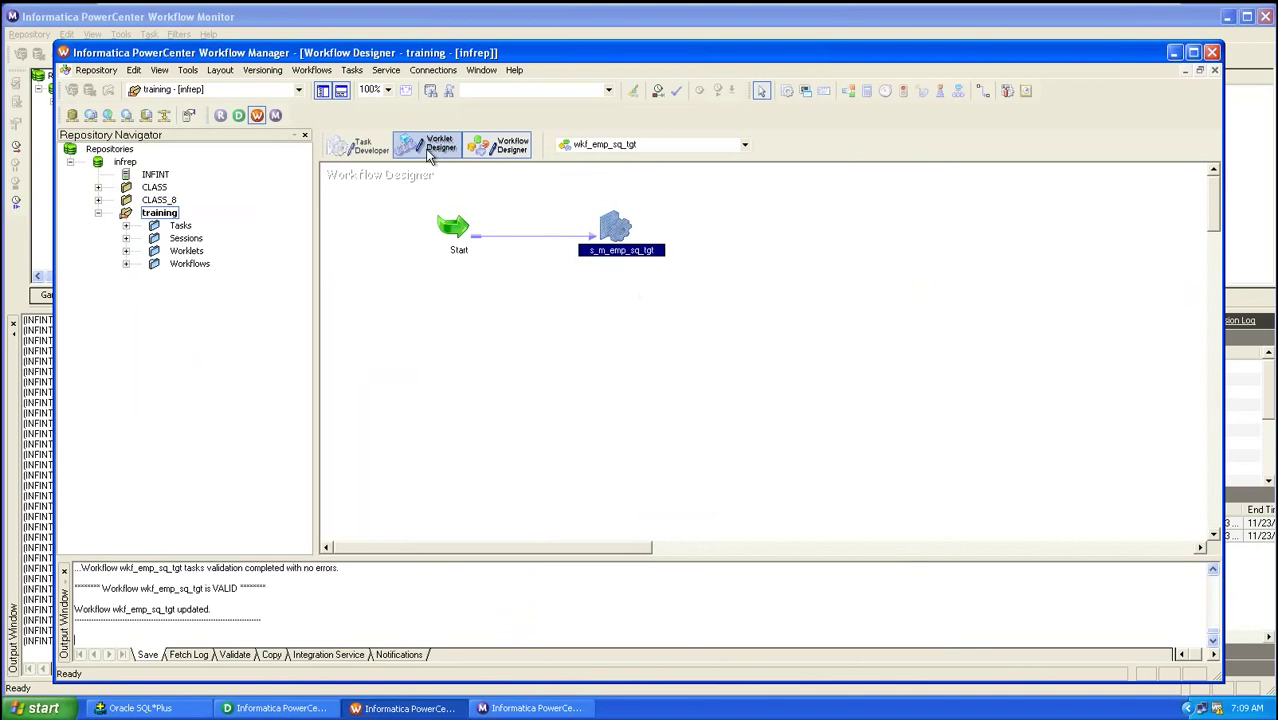
- Start workflow wkf_emp_sq_tgt and view the source and target statistics of its newest session run in Workflow Monitor
left_click(311, 70)
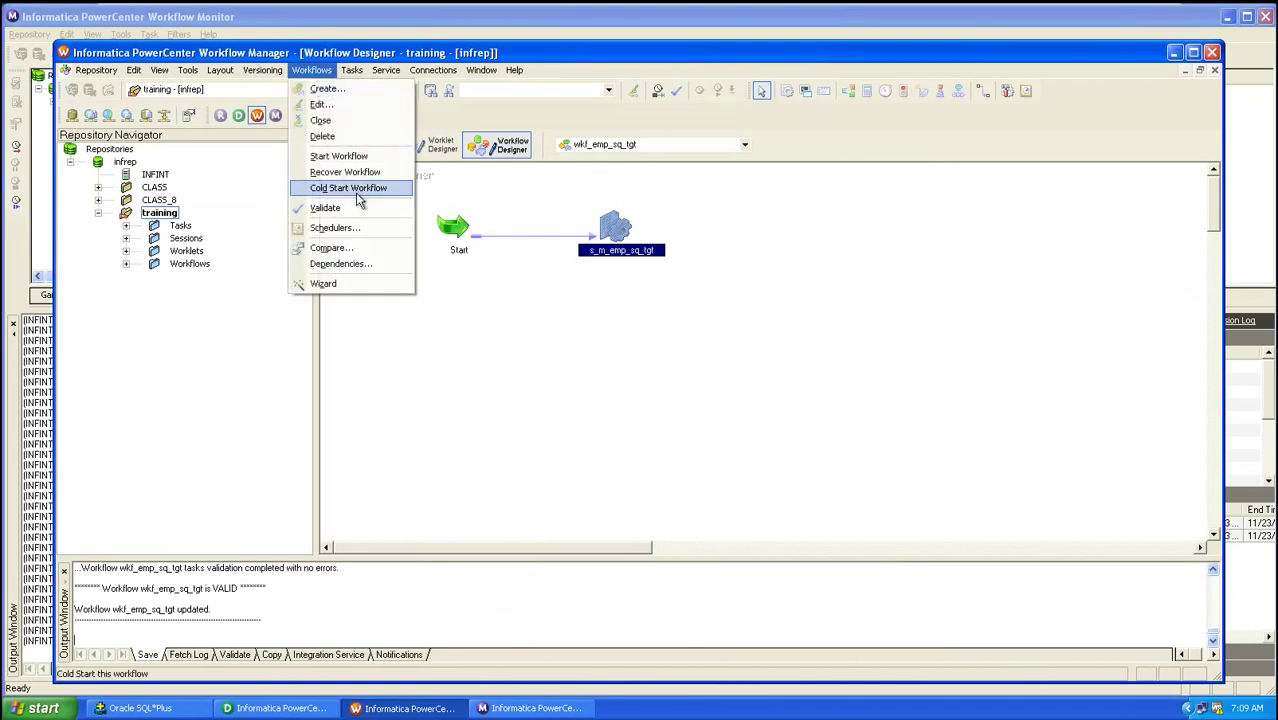
left_click(366, 158)
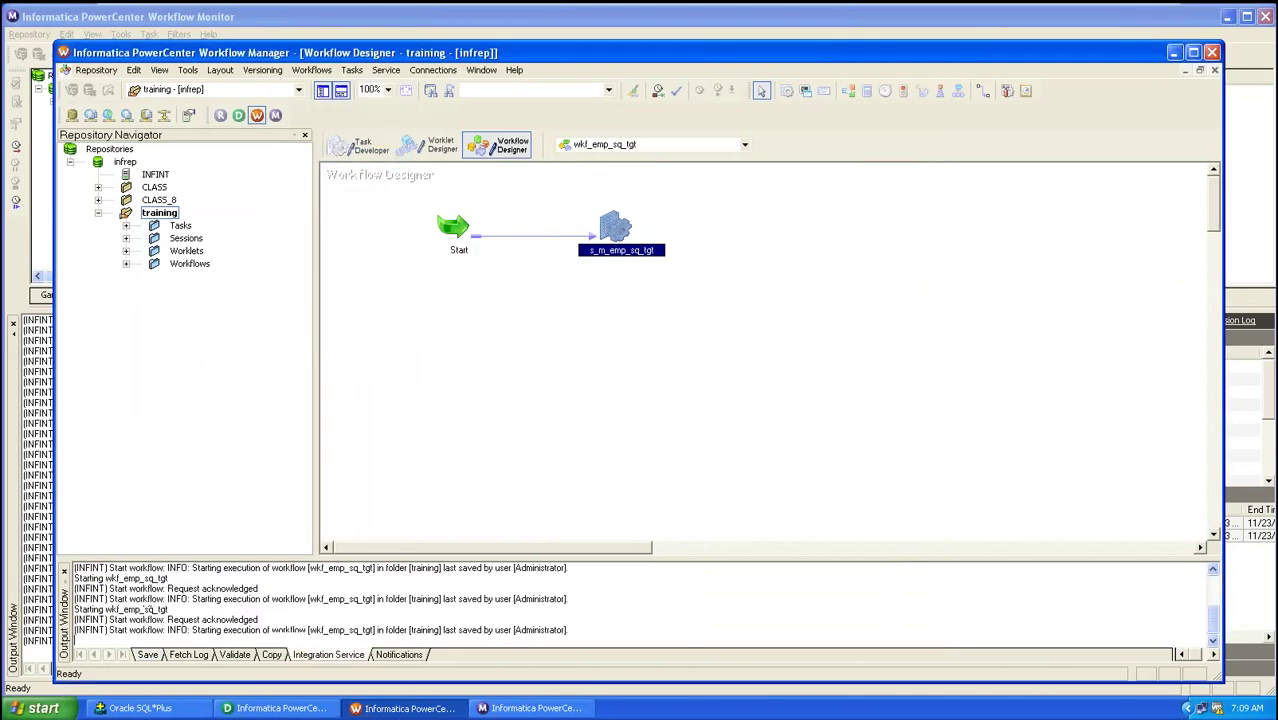
left_click(537, 707)
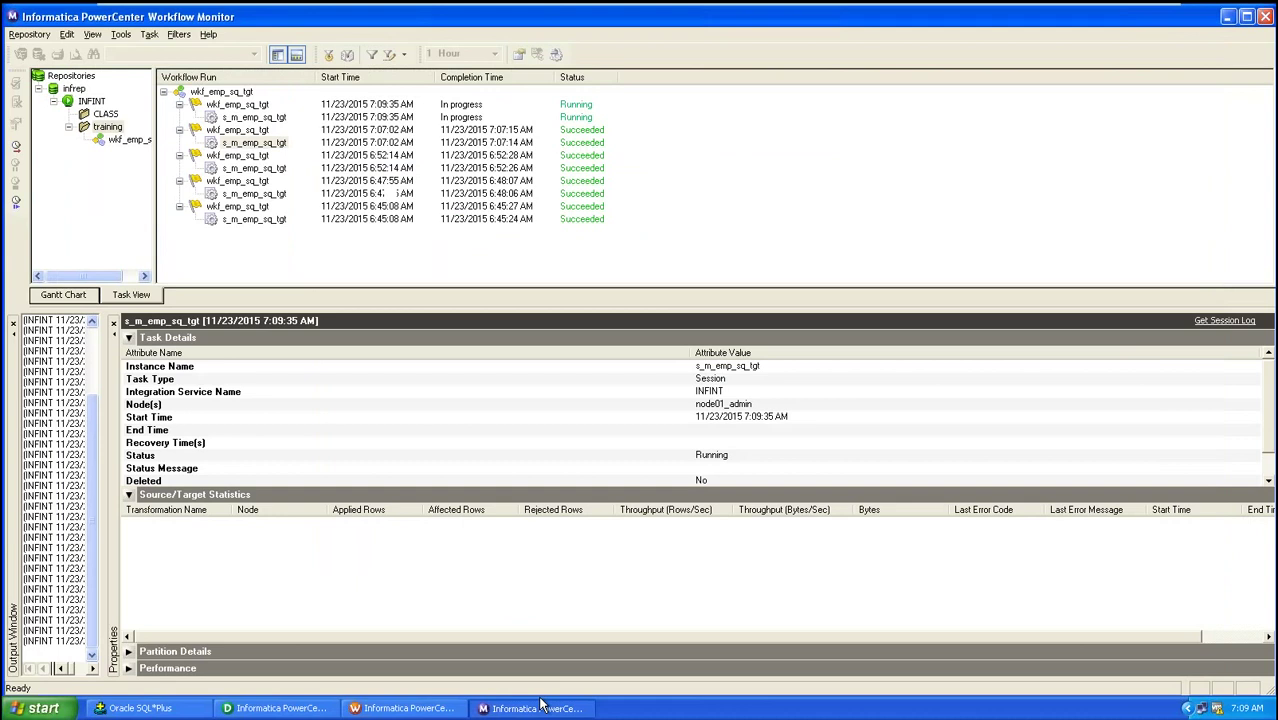
left_click(275, 119)
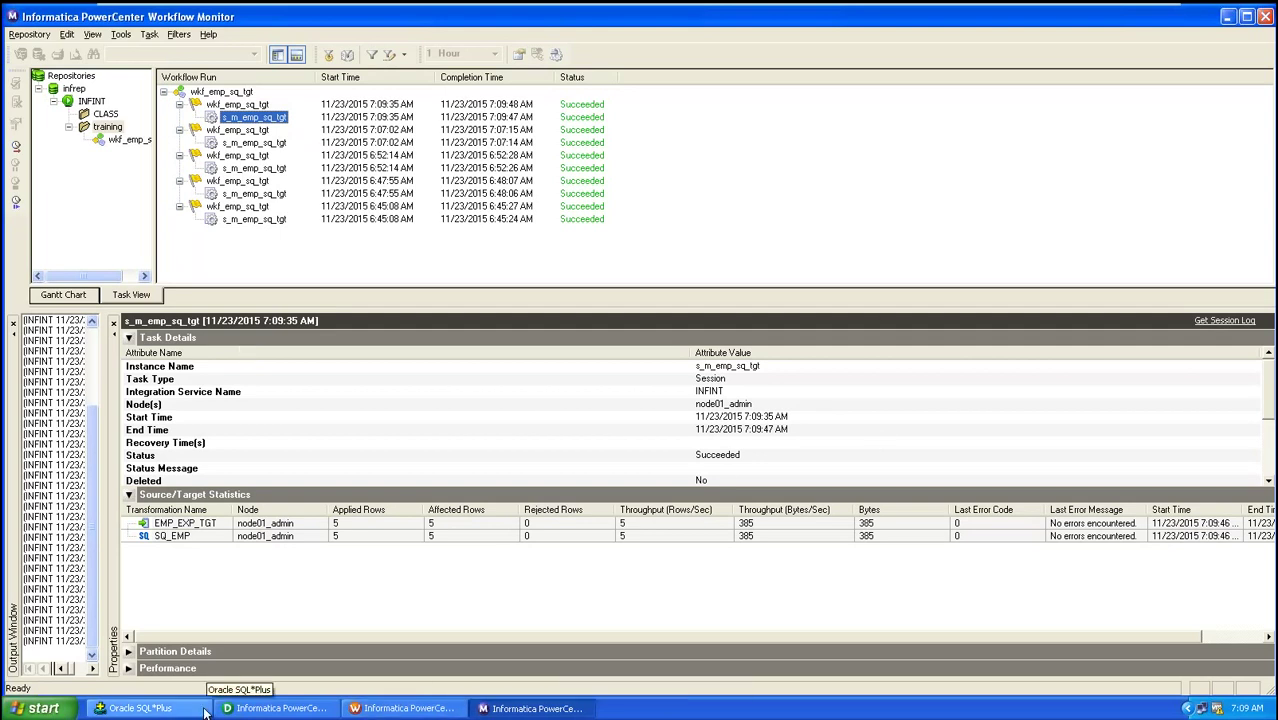
- Switch to Oracle SQL*Plus and query all rows of the target table with "select * from emp_exp_tgt;"
left_click(140, 708)
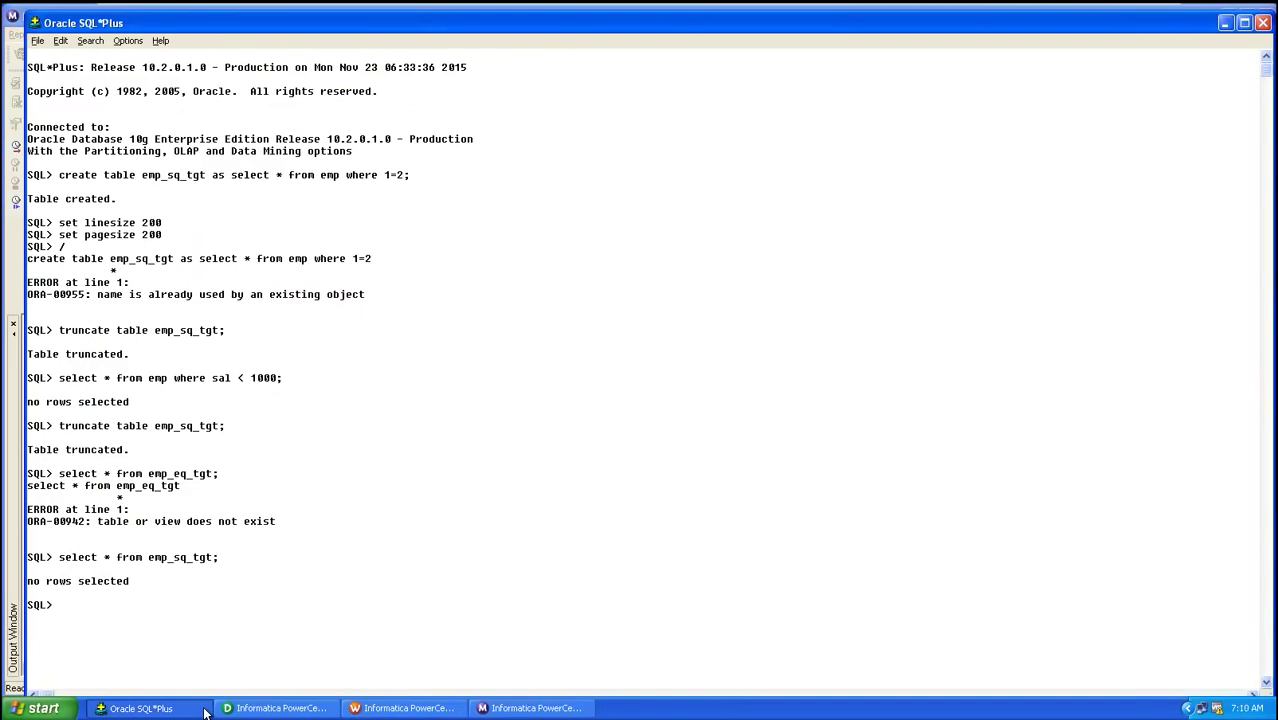
type("select * from emp_exp_tgt")
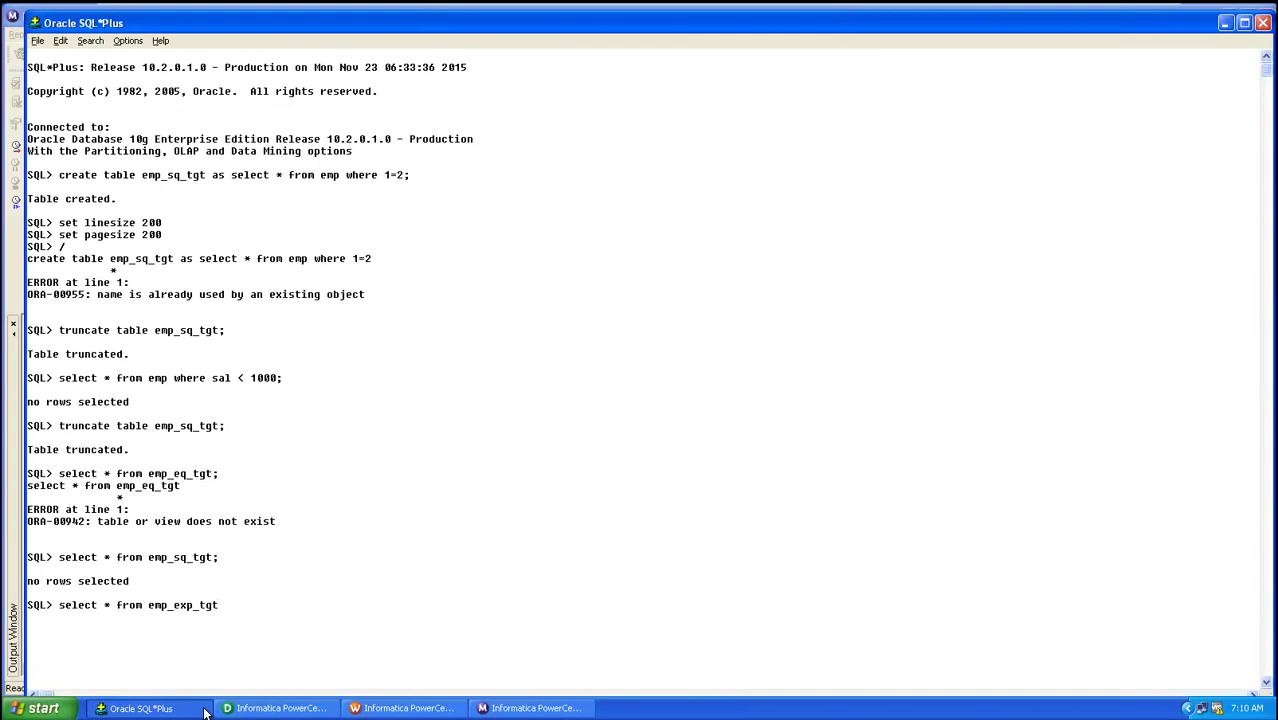
type(";")
key("Return")
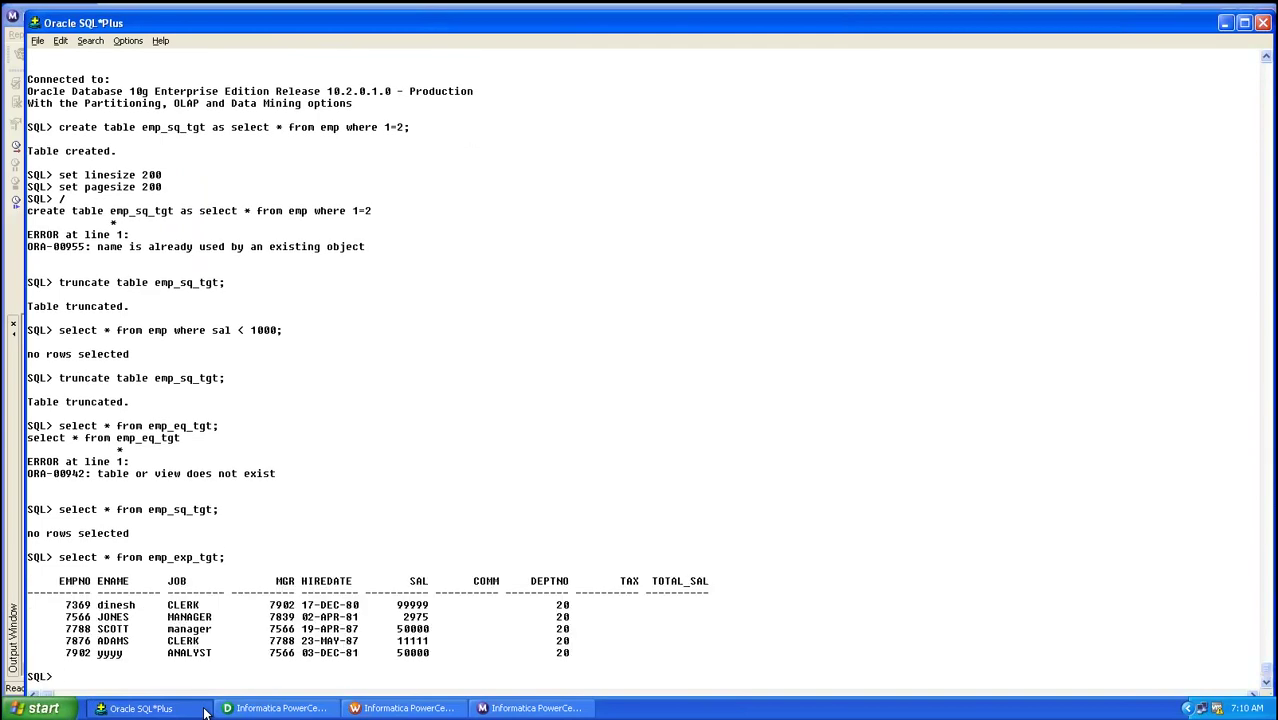